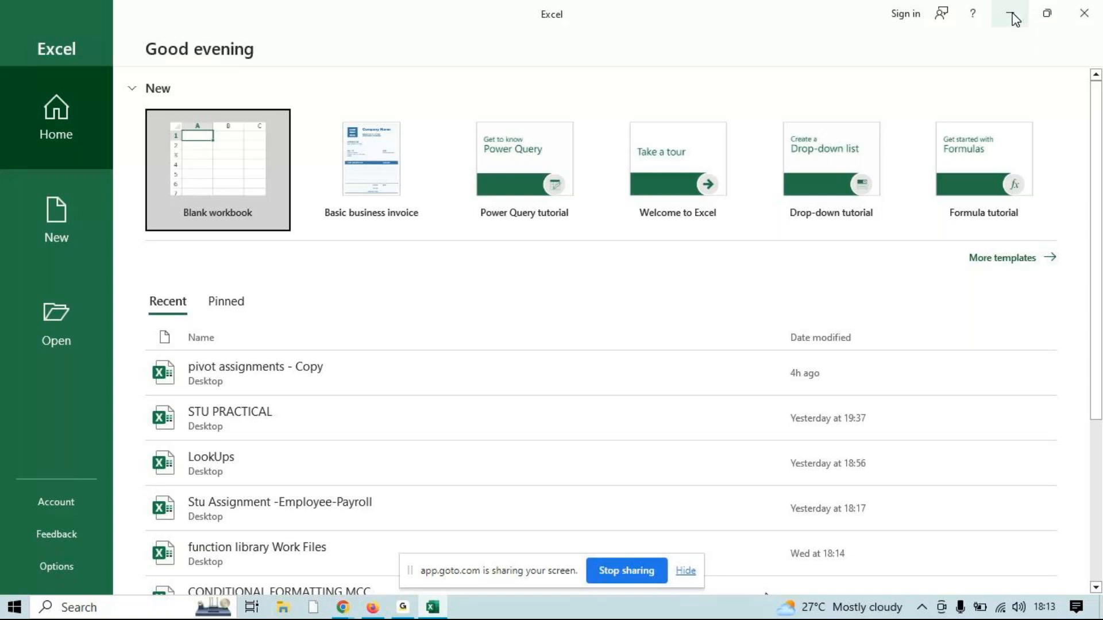
Open the LookUps workbook
click(1012, 16)
click(1012, 16)
click(241, 468)
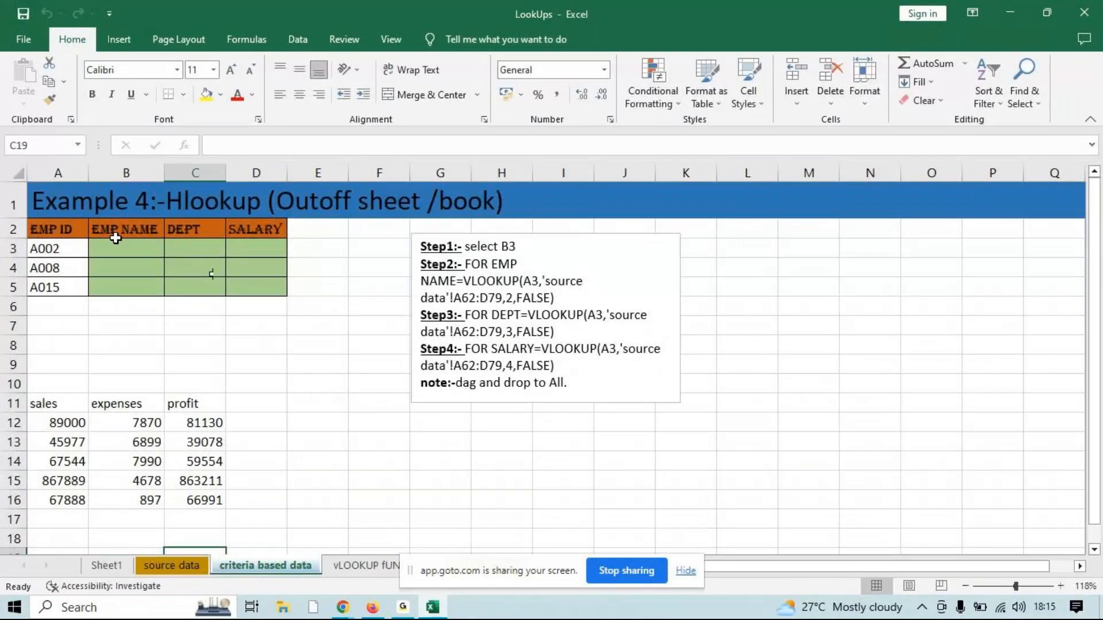
Start a VLOOKUP formula in the first EMP NAME cell, B3, using A3 as the lookup value
click(115, 252)
text(=VLOOKUP()
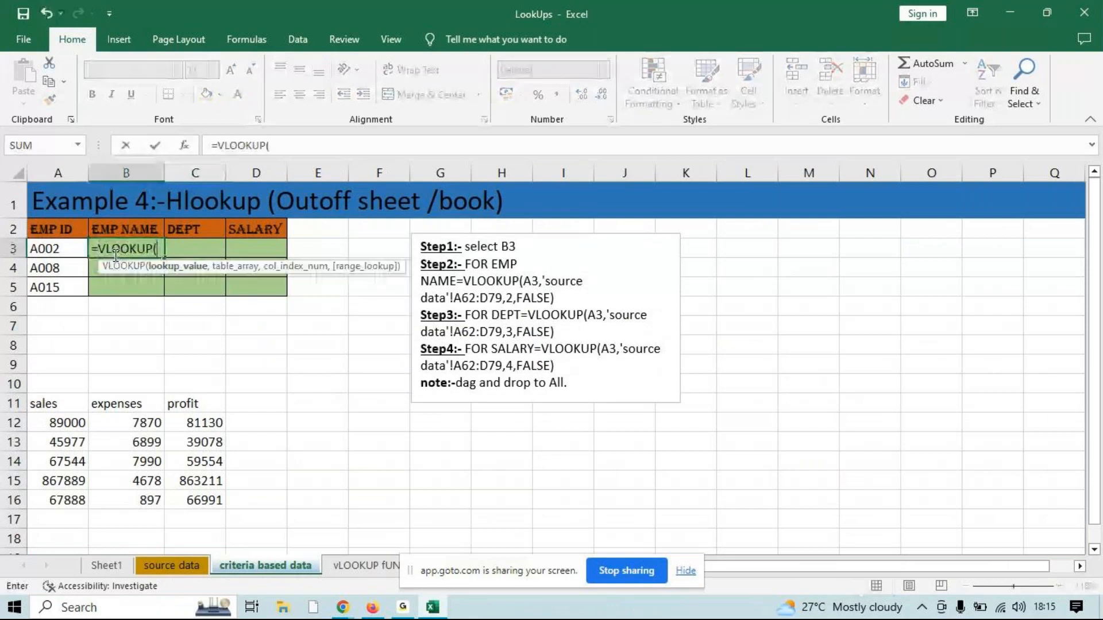
click(60, 248)
text(.)
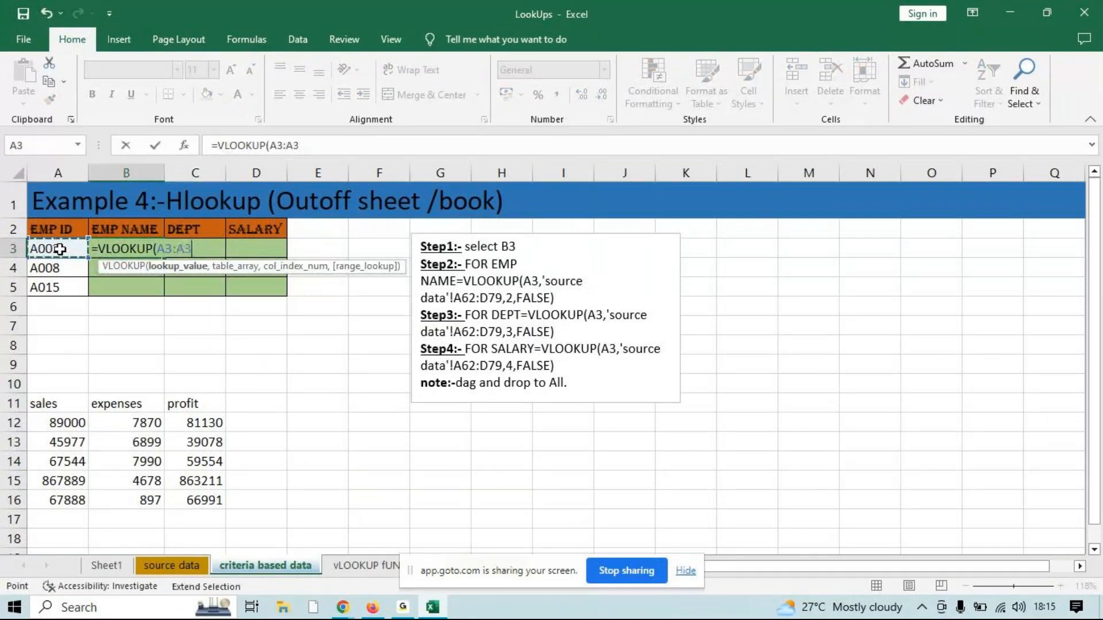
key(BackSpace)
key(BackSpace)
key(BackSpace)
text(,)
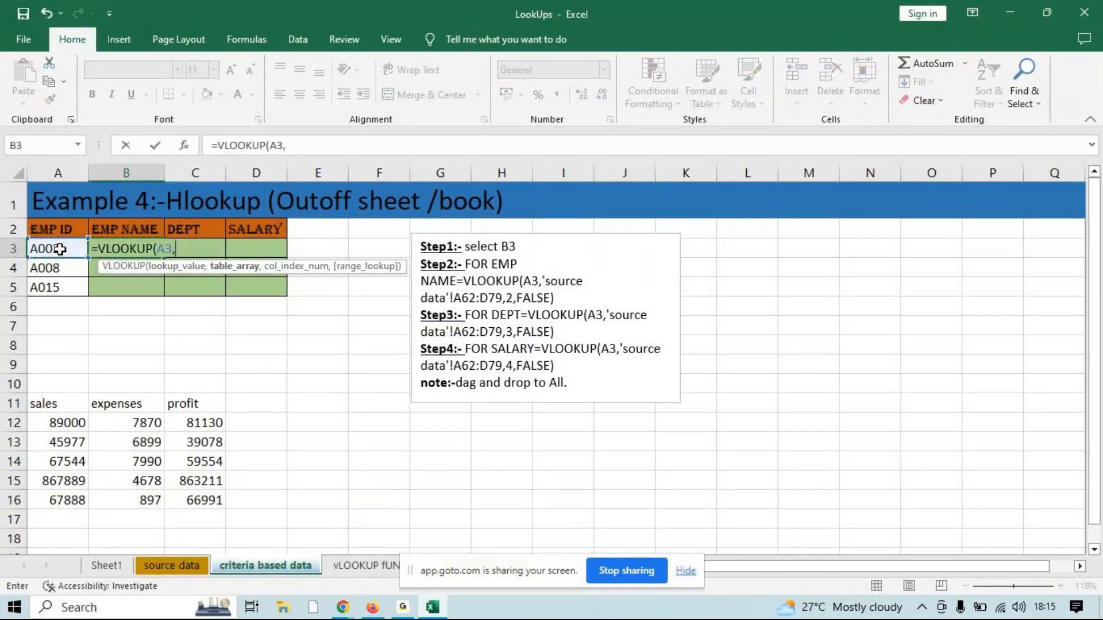
Complete the B3 lookup with the whole emp_data table on the source data sheet and column index 2
click(169, 566)
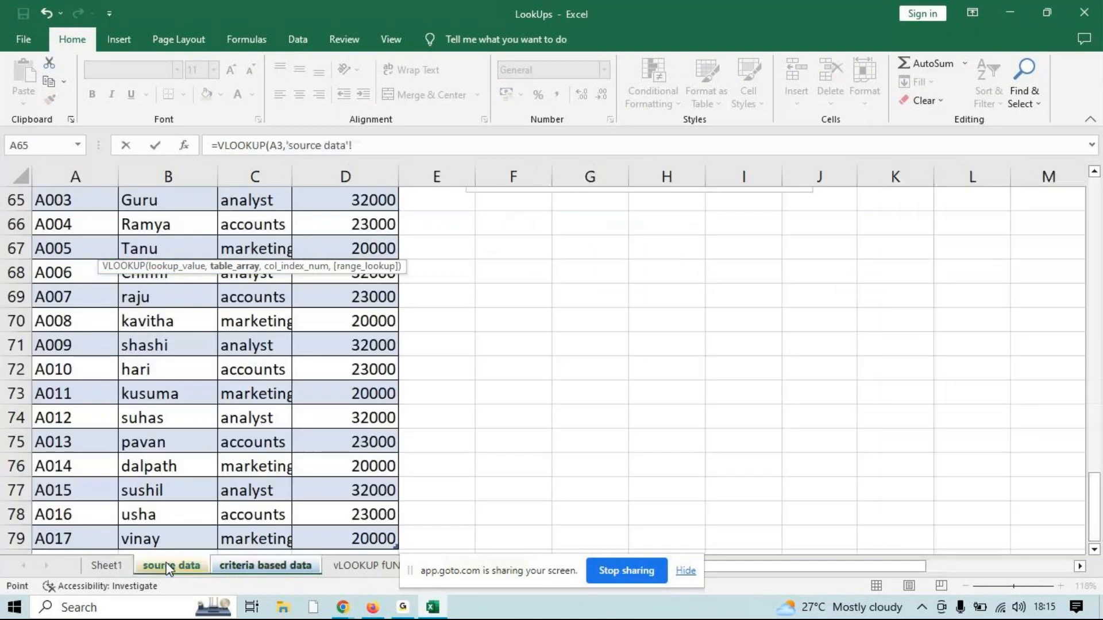
drag(1095, 499, 1095, 472)
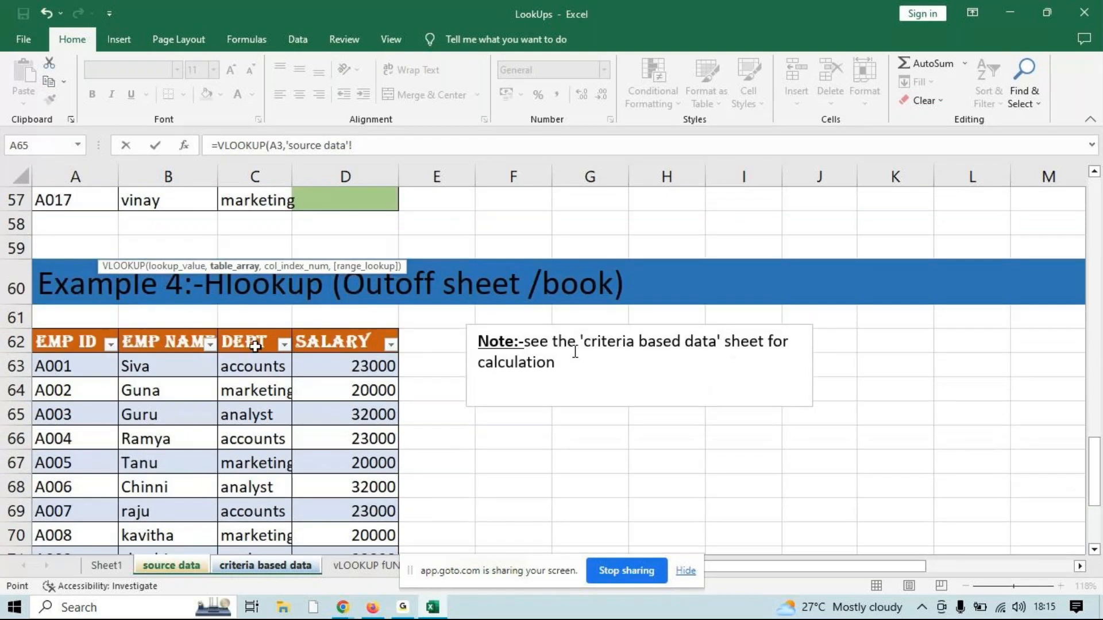
drag(54, 345, 355, 523)
text(,)
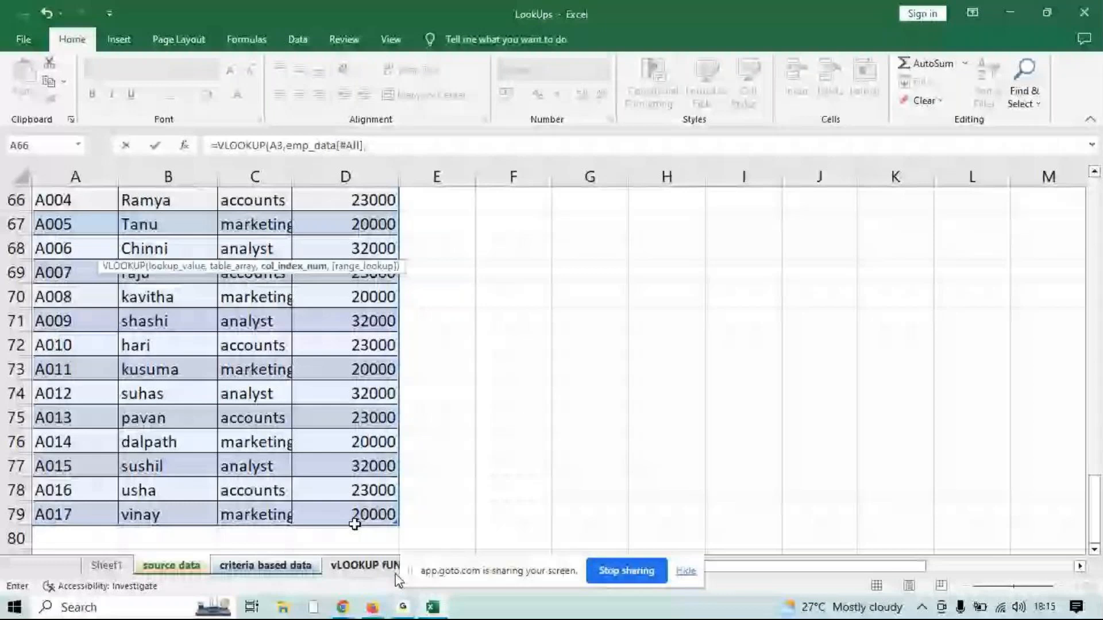
text(2,)
key(Return)
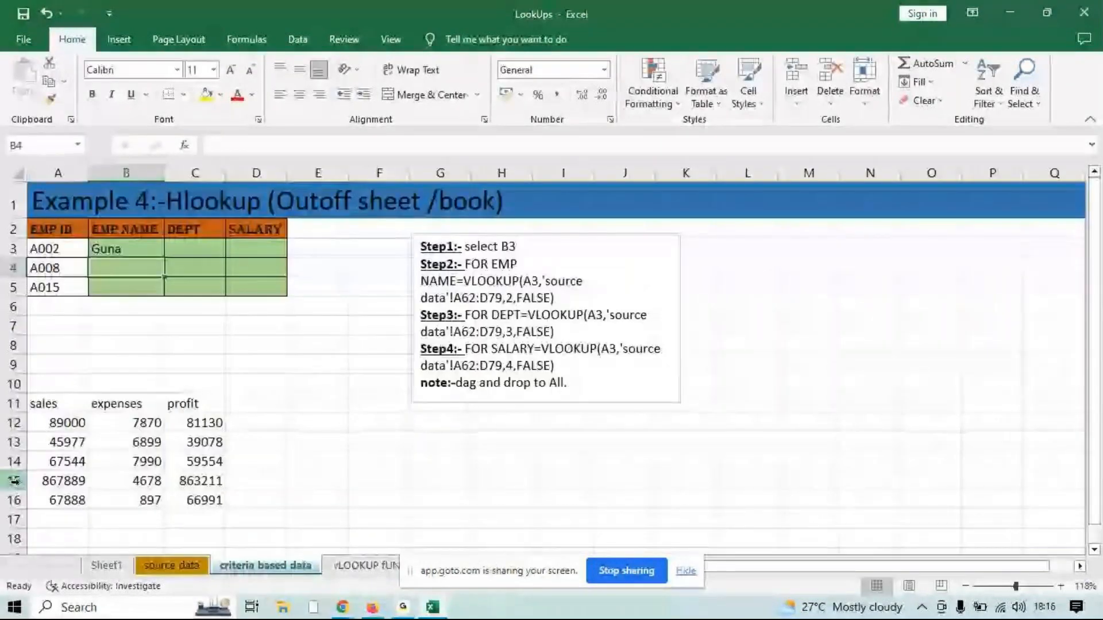
Overwrite B3 with a new VLOOKUP formula that uses A3 as the lookup value
key(Up)
text(=vlo)
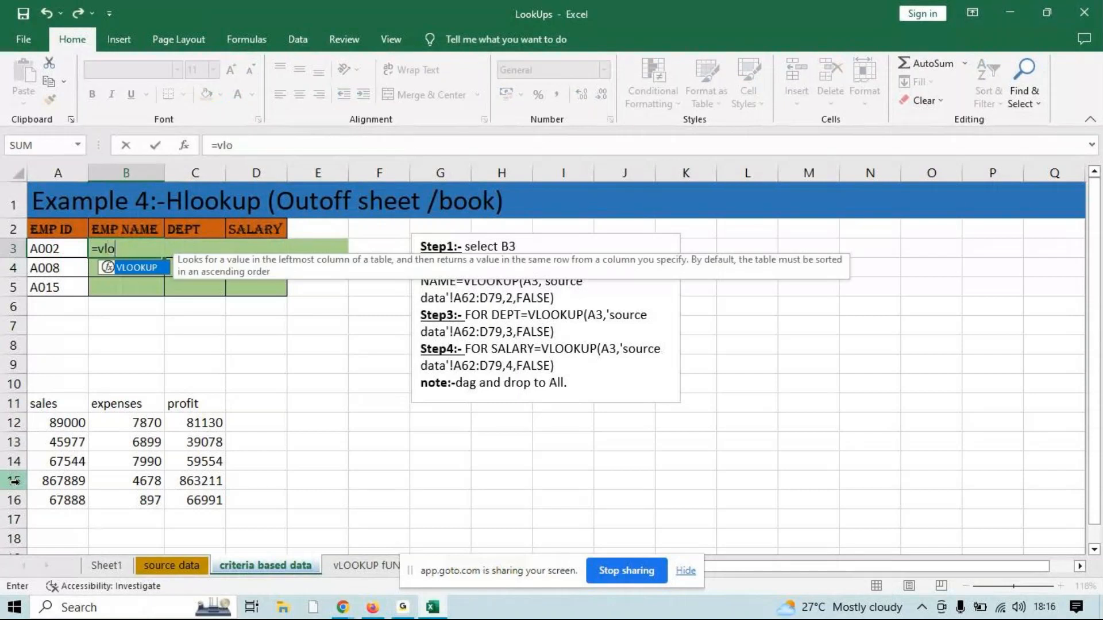
key(Tab)
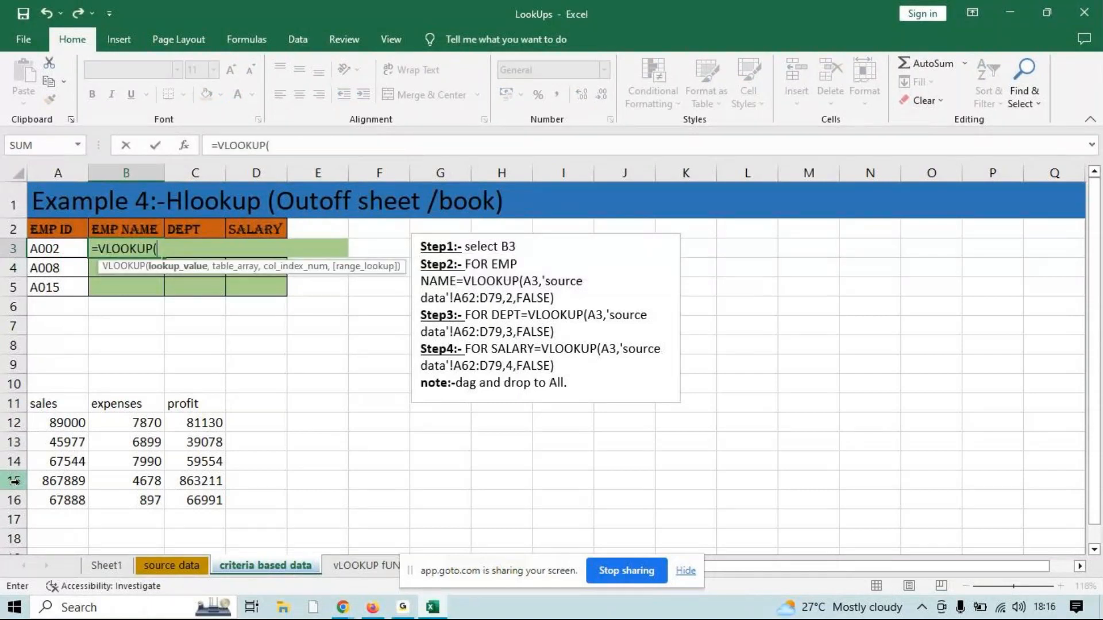
click(45, 247)
text(,)
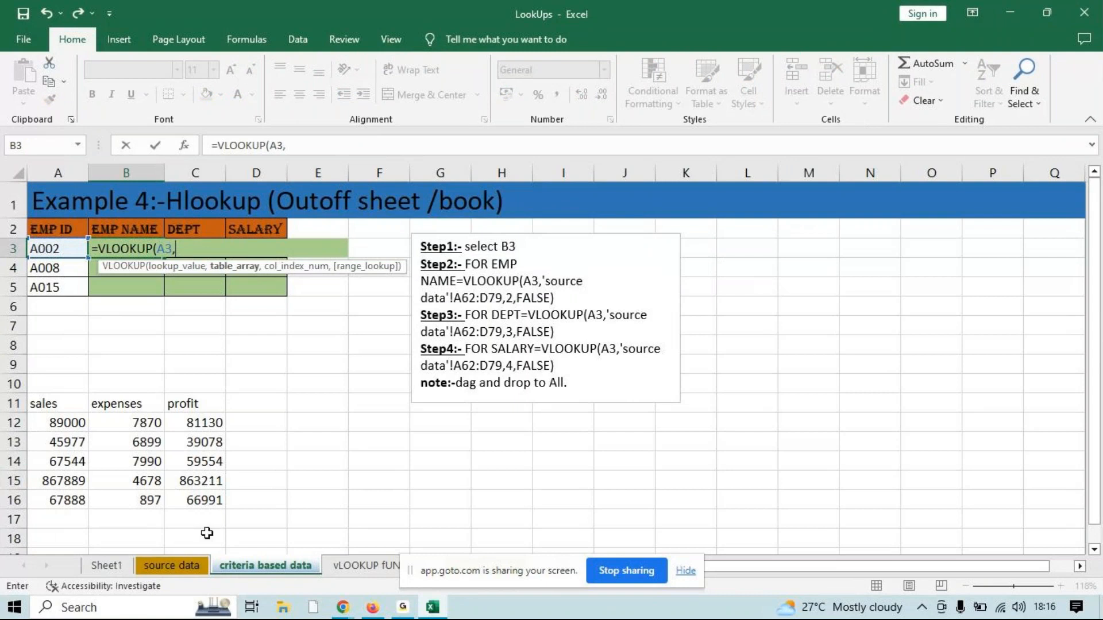
Finish the EMP NAME formula with the emp_data[#All] table, column index 2 and FALSE for exact match, and fill it down to B5
click(171, 566)
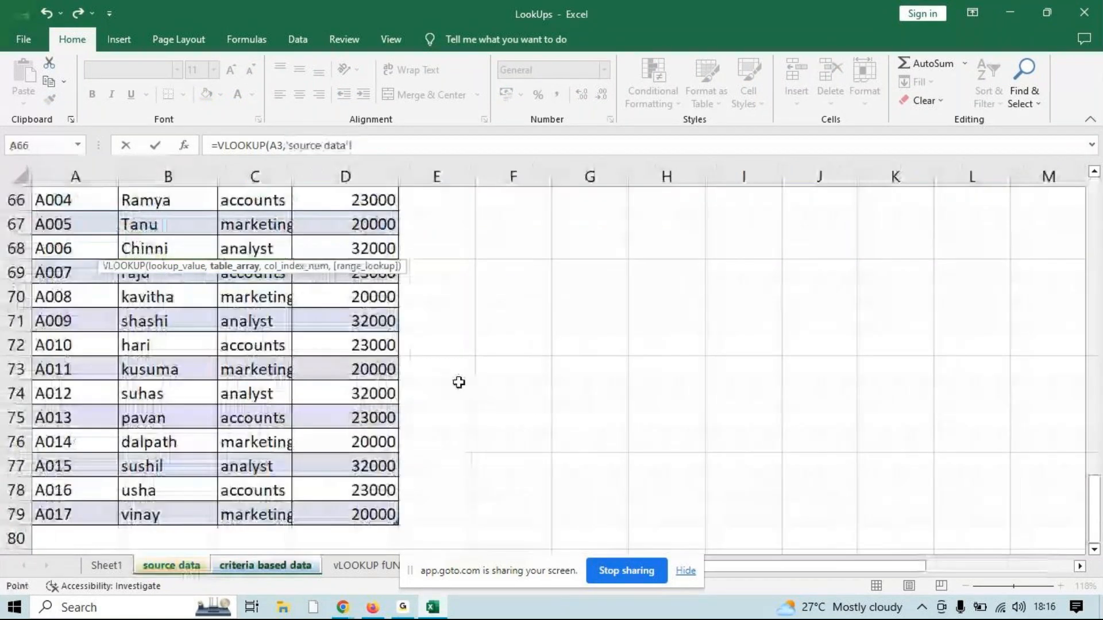
drag(368, 514, 101, 491)
text(,)
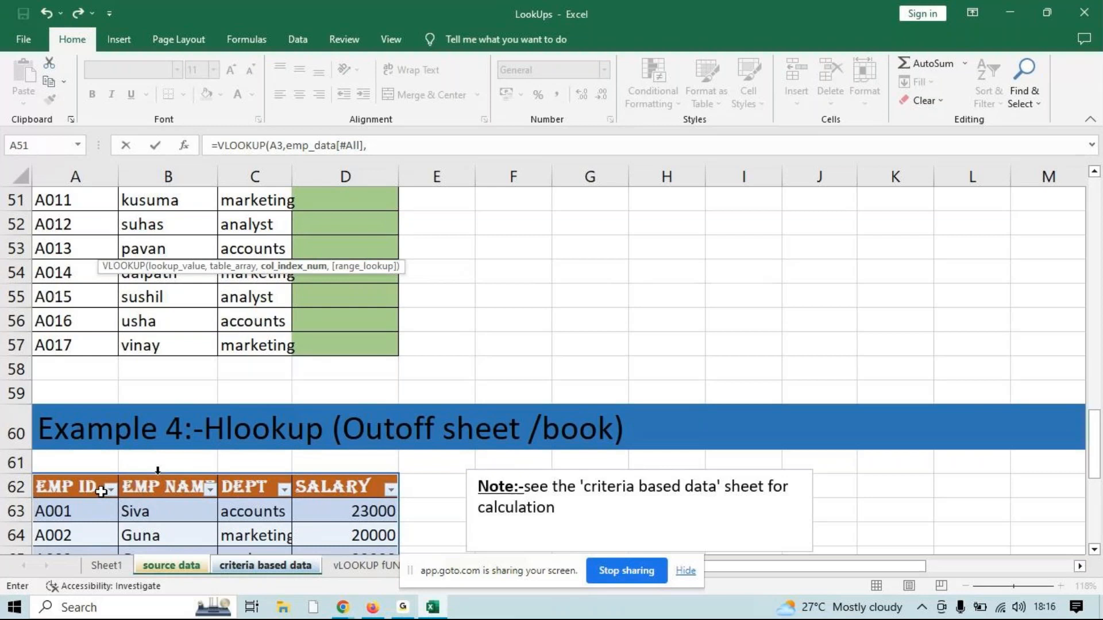
text(2,)
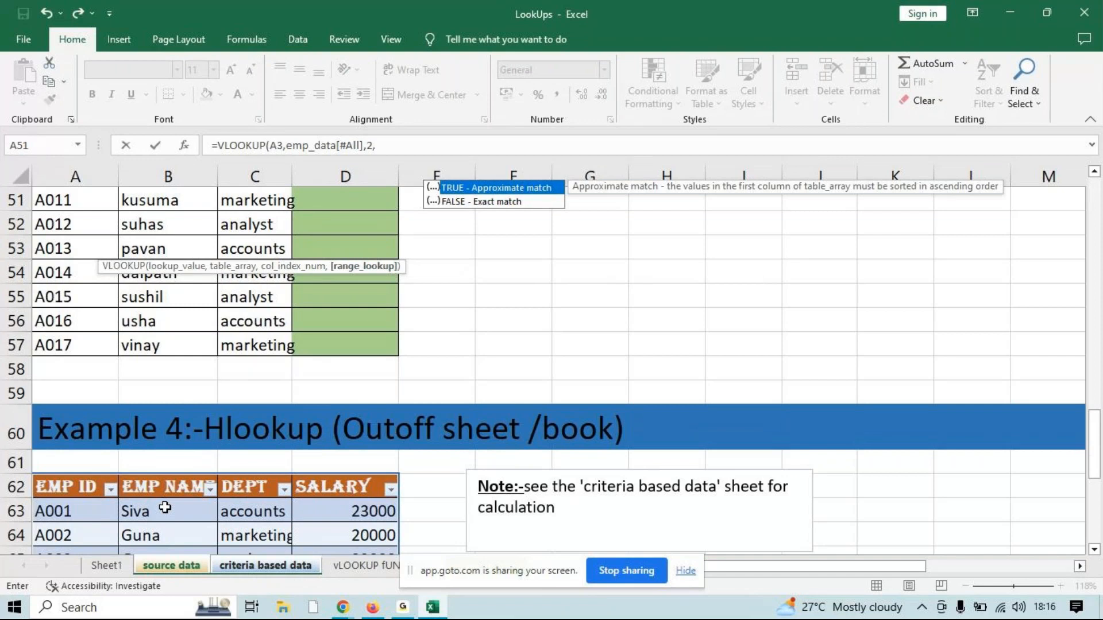
key(Down)
key(Tab)
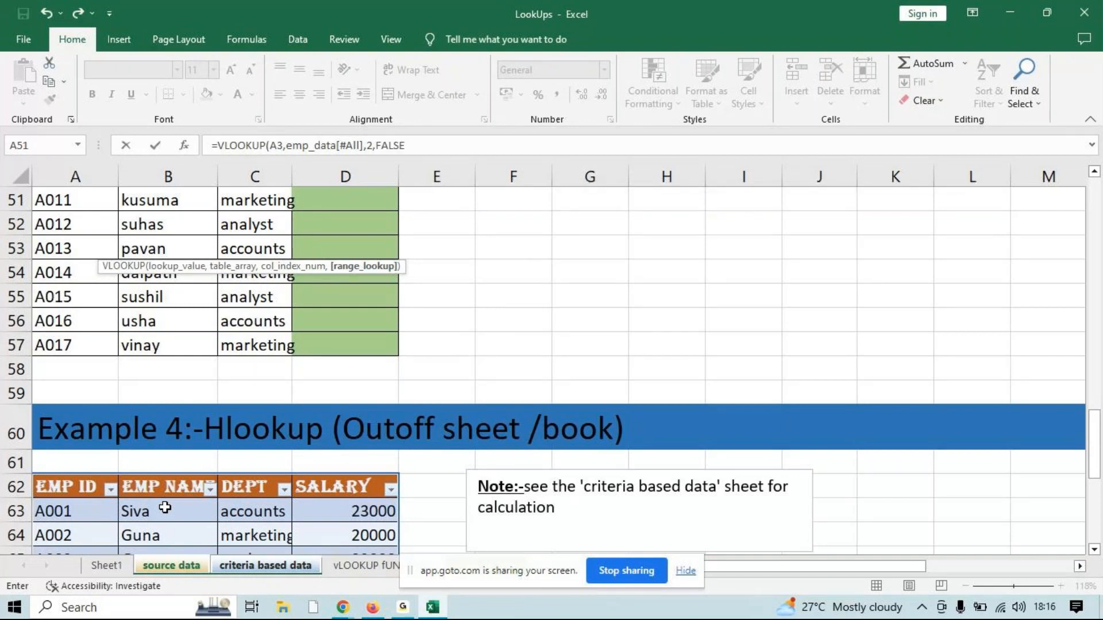
text())
key(Return)
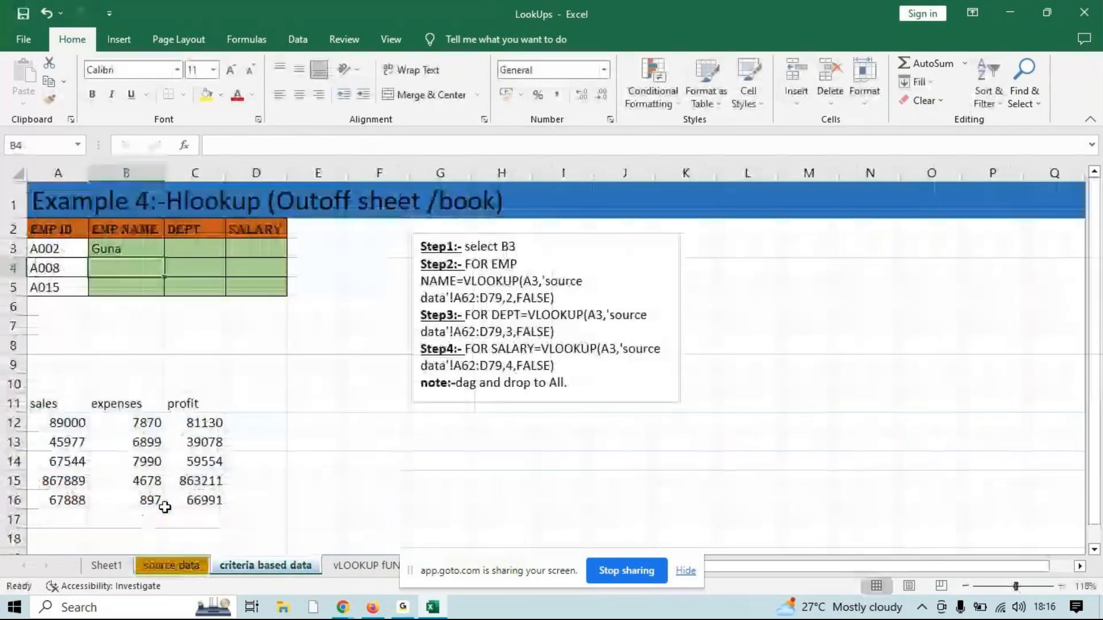
click(150, 252)
drag(164, 257, 158, 290)
Enter the DEPT formula =VLOOKUP(A3,emp_data[#All],3,FALSE) in C3
click(201, 251)
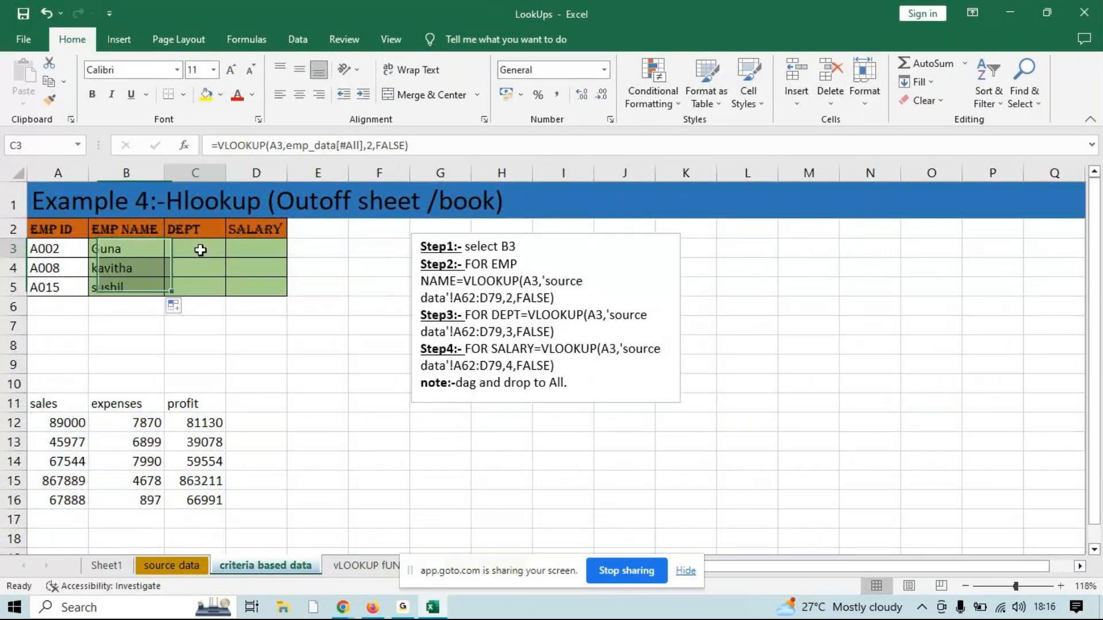
text(=vlo)
key(Tab)
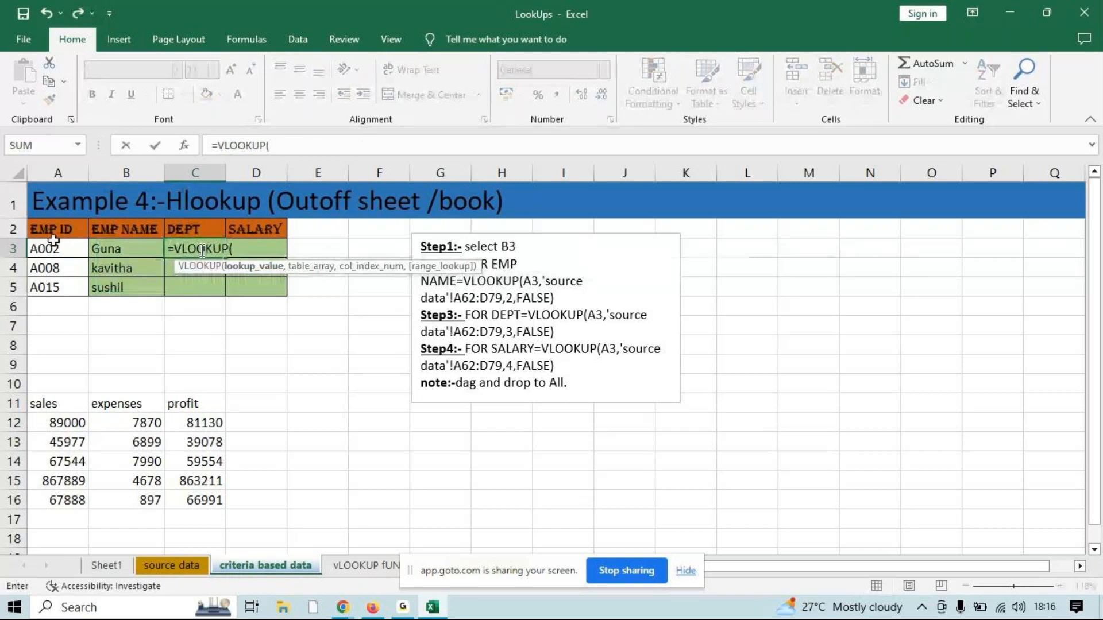
click(54, 247)
text(,'source data'!A62:E64)
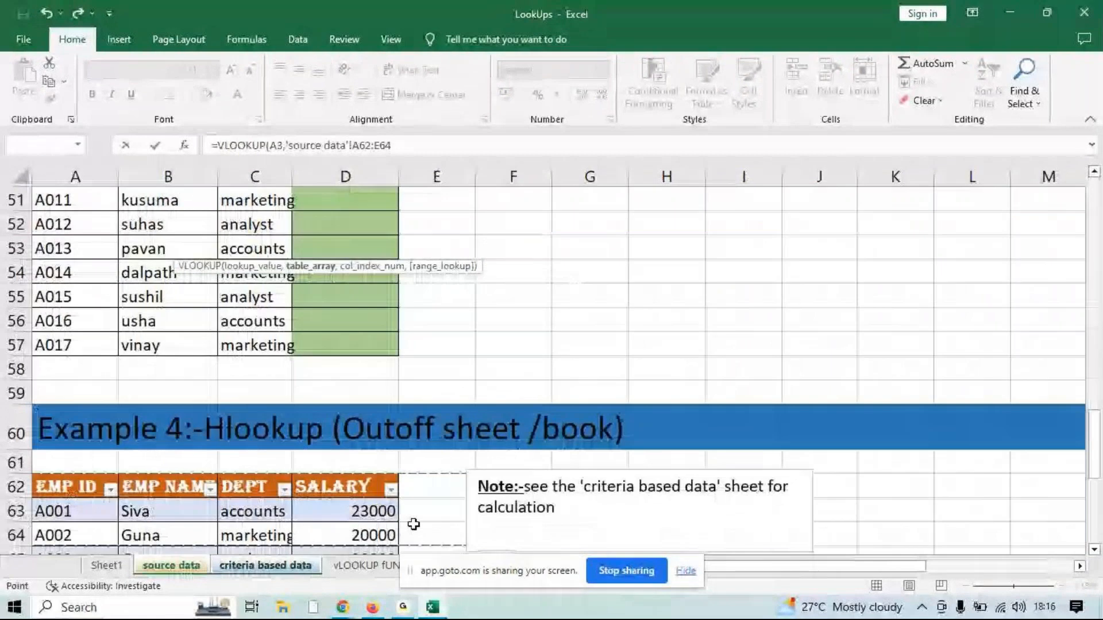
drag(414, 524, 356, 616)
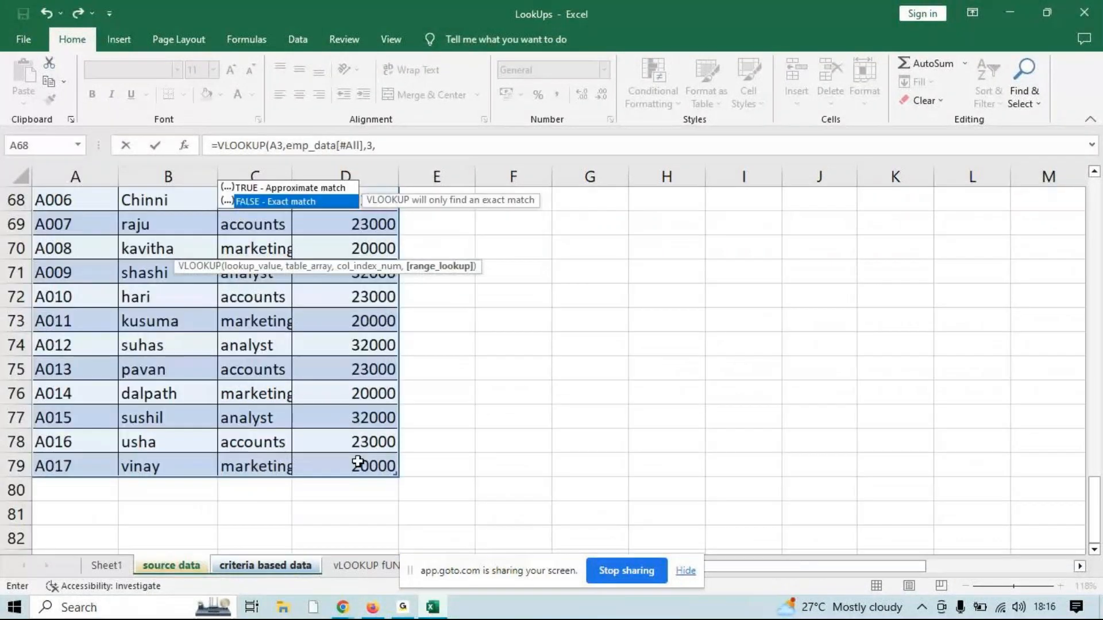
key(Tab)
key(Return)
Enter the SALARY formula =VLOOKUP(A3,emp_data[#All],4,FALSE) in D3
key(Up)
key(Right)
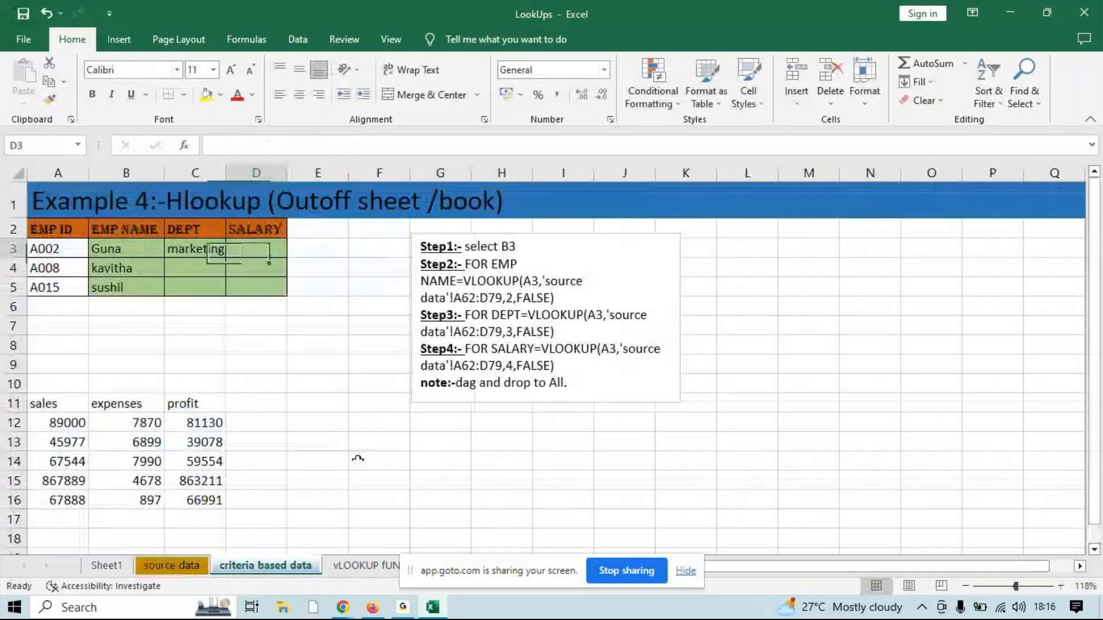
text(=vl)
key(Tab)
text(A3,)
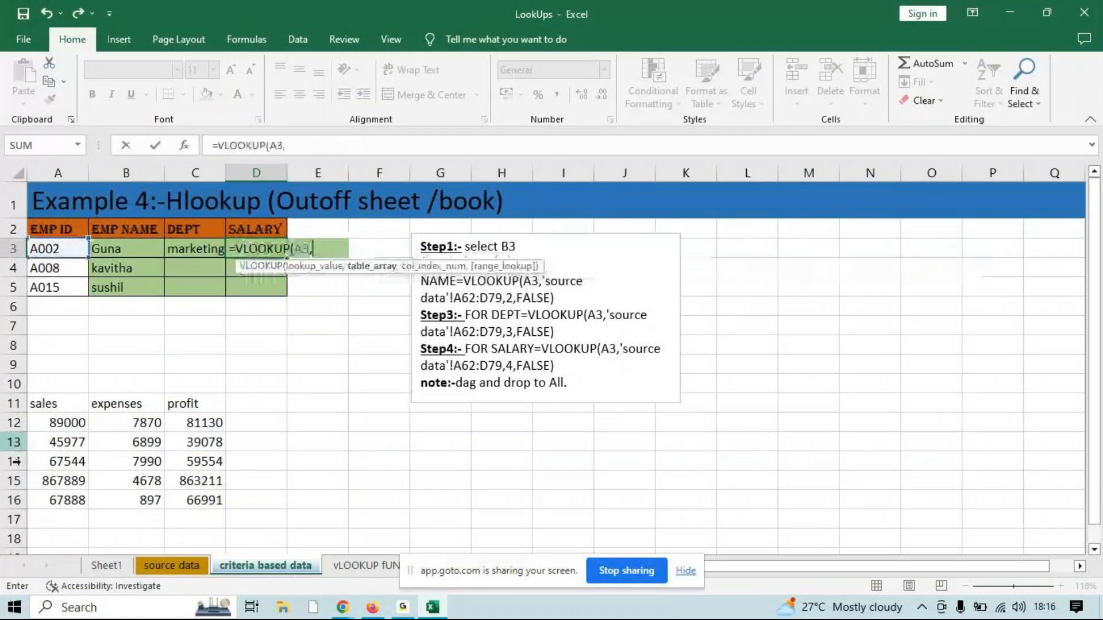
click(171, 566)
drag(344, 466, 113, 204)
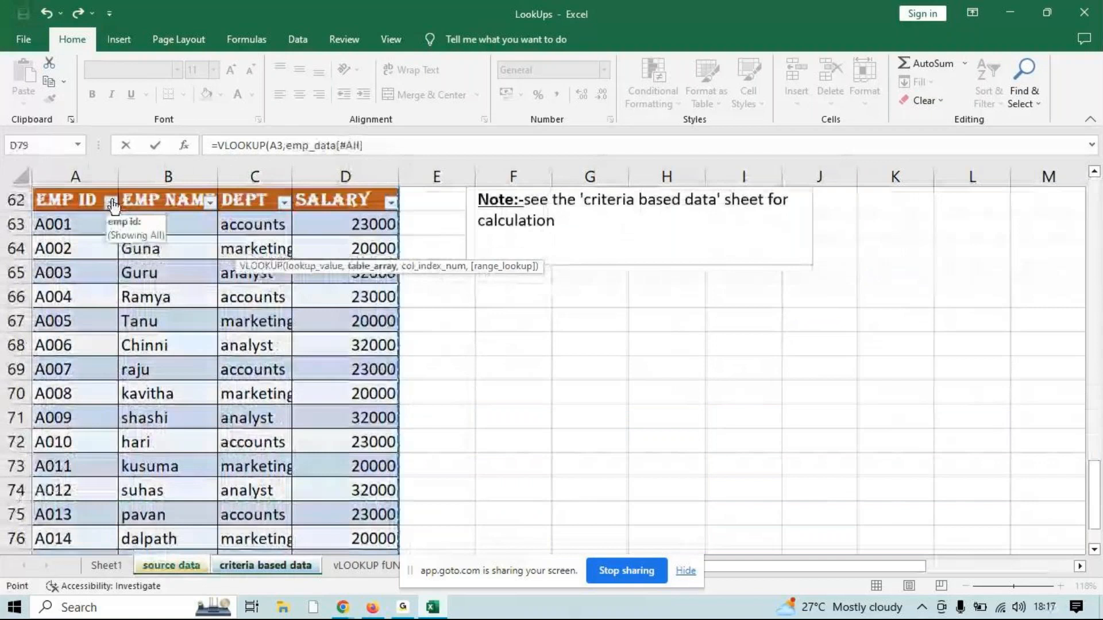
text(,4,)
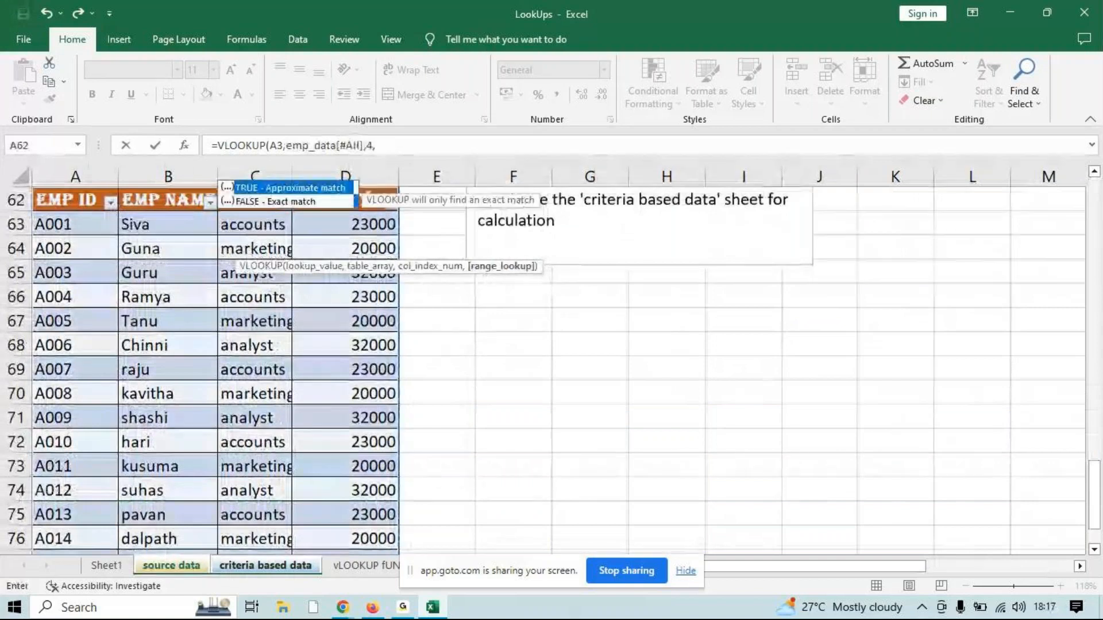
text(FALSE))
key(Return)
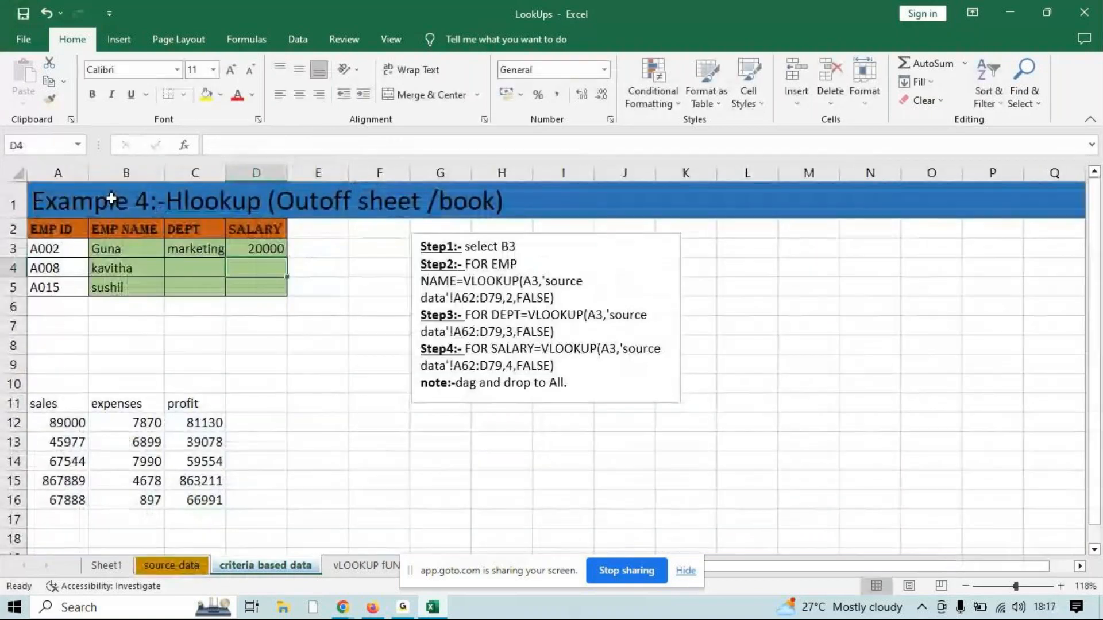
Fill the DEPT and SALARY formulas from C3:D3 down to row 5
drag(178, 244, 264, 250)
drag(287, 258, 278, 289)
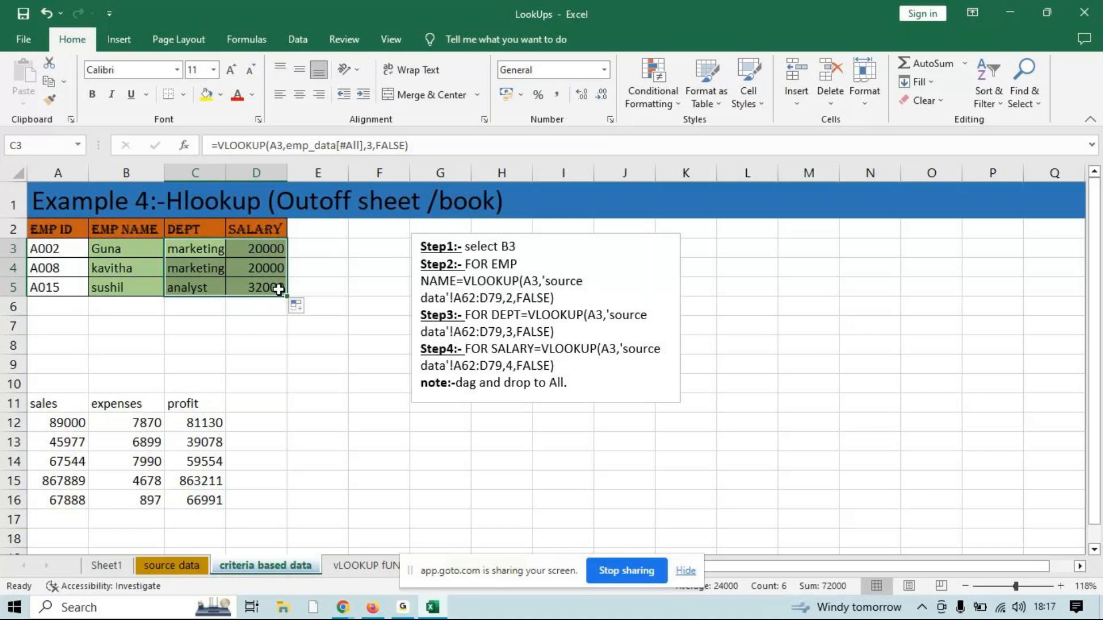
click(345, 539)
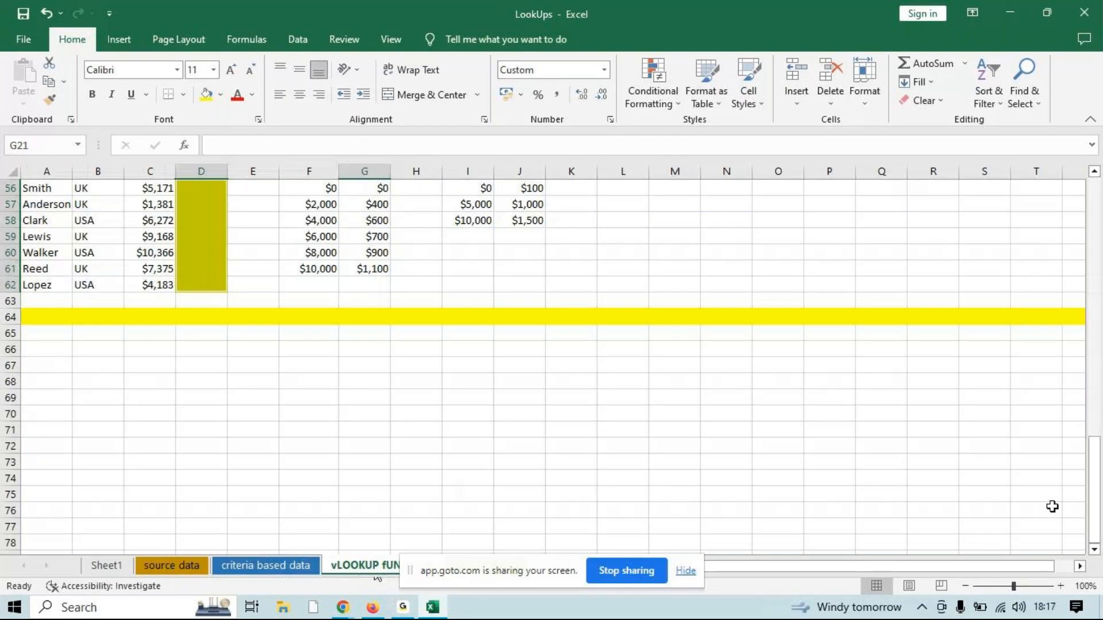
Examine the employee sales list and the UK and USA market bonus tables on the VLOOKUP function sheet
drag(1092, 496, 1093, 488)
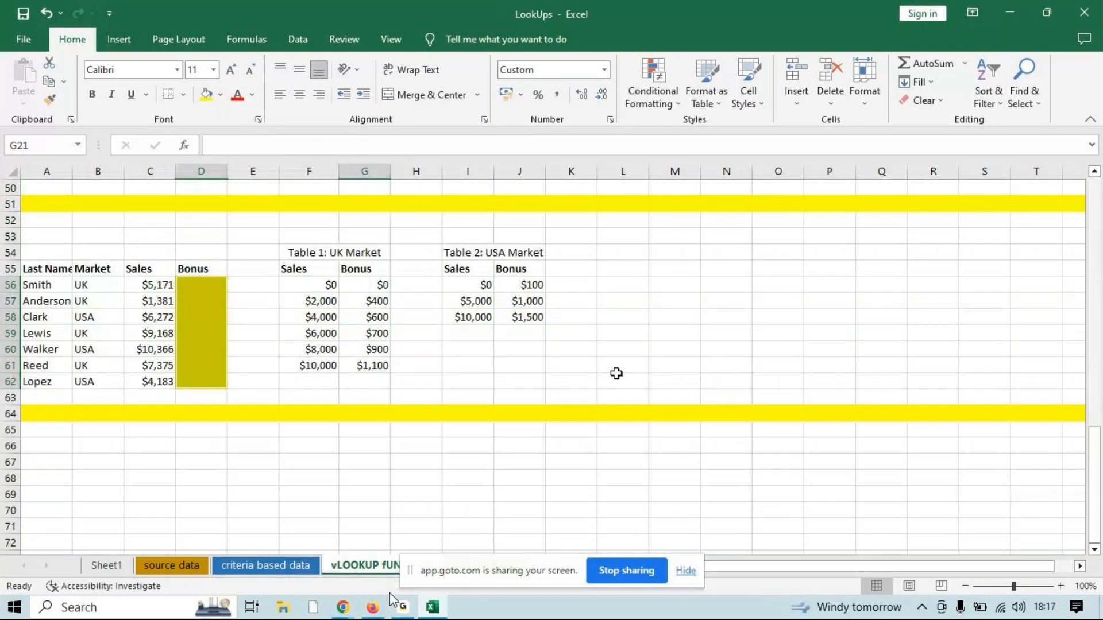
click(215, 288)
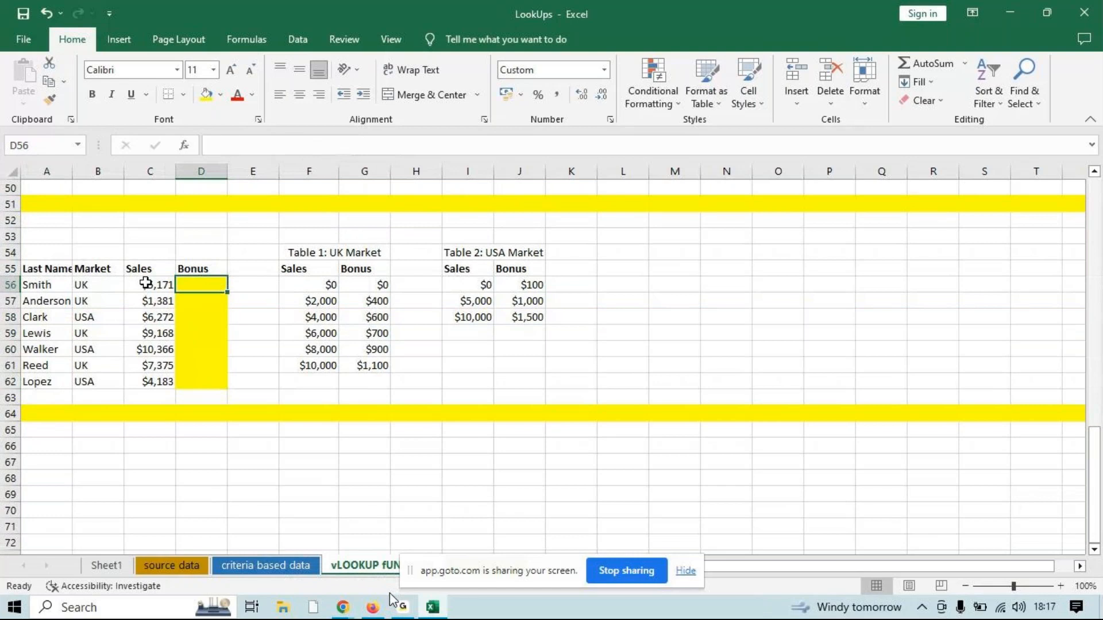
drag(84, 282, 150, 353)
drag(309, 286, 320, 350)
drag(365, 285, 369, 367)
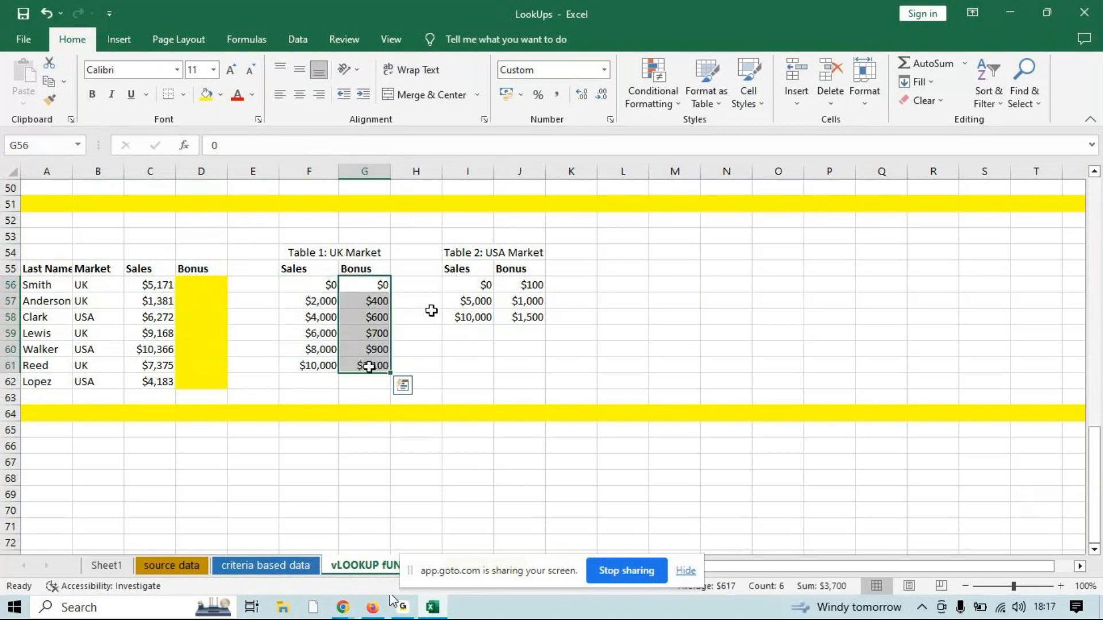
click(495, 253)
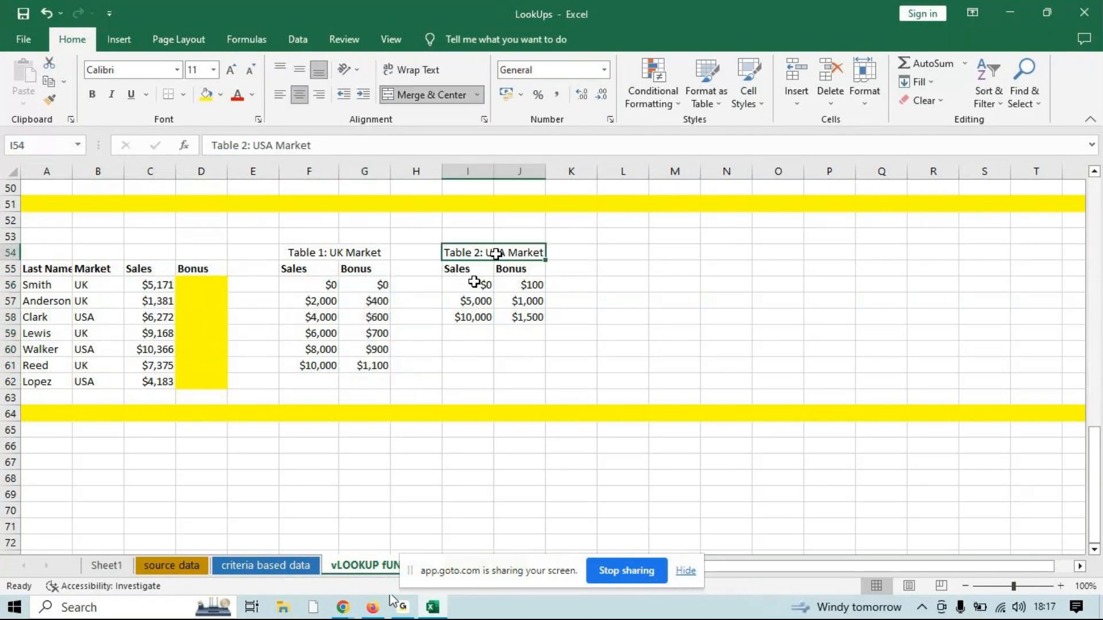
drag(475, 285, 475, 317)
drag(524, 285, 524, 316)
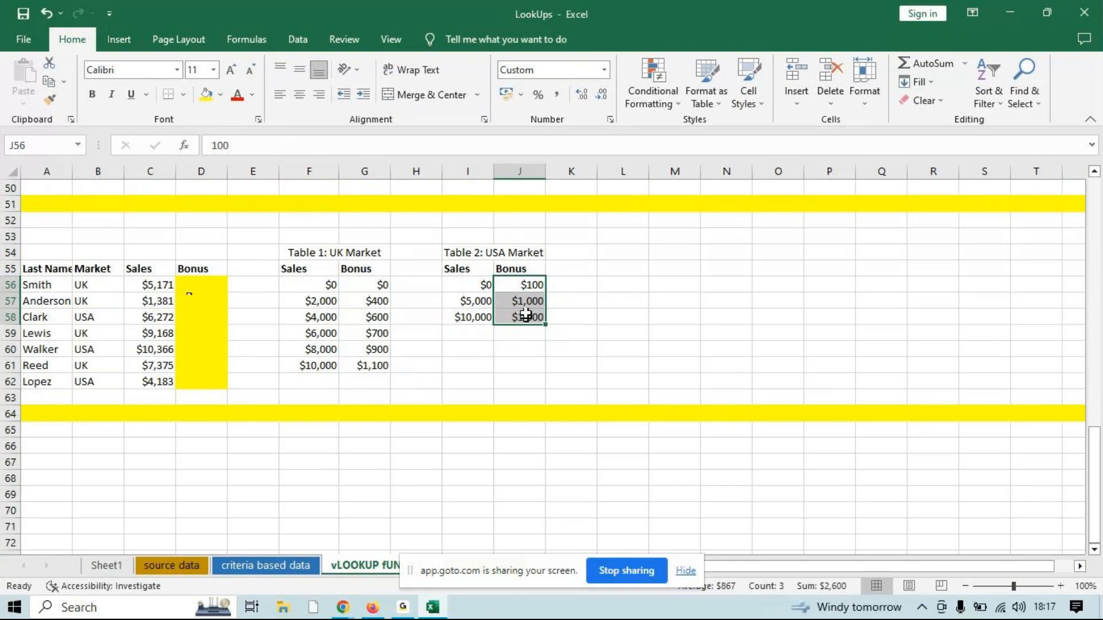
Begin the Bonus formula in D56 as =VLOOKUP(C56,IF(B56="uk", so the lookup table depends on the market
click(197, 283)
text(=)
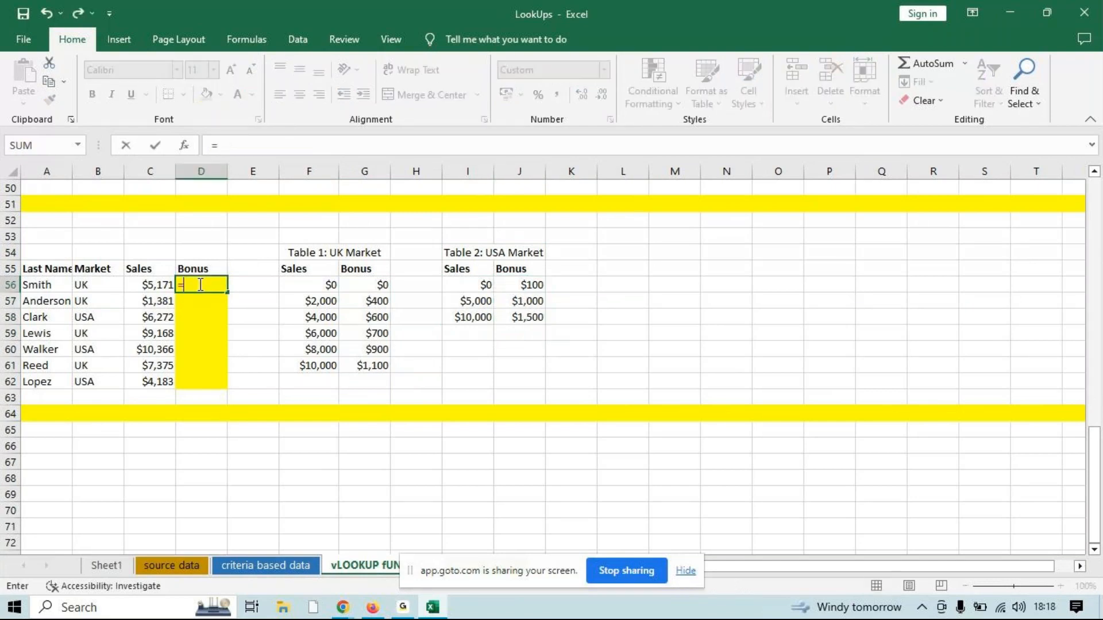
text(vl)
key(Tab)
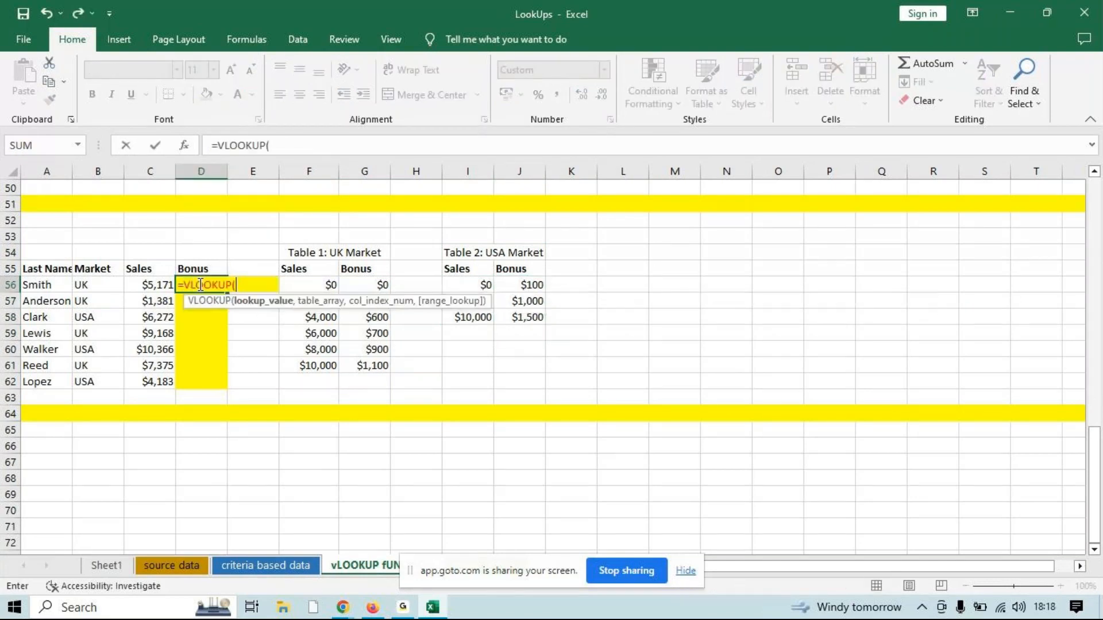
click(148, 283)
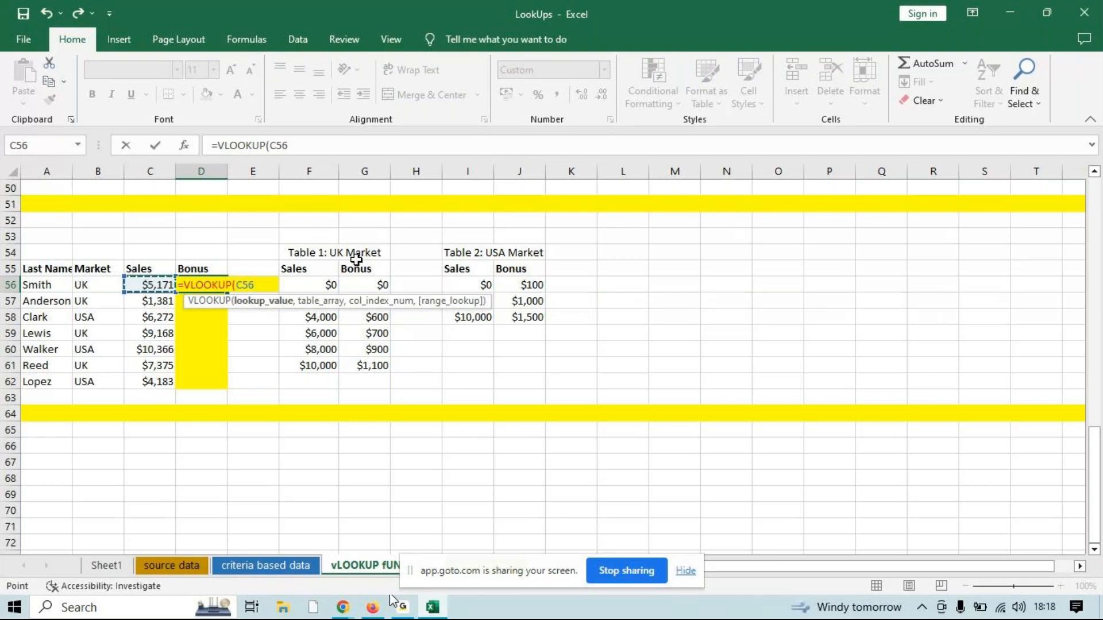
text(,)
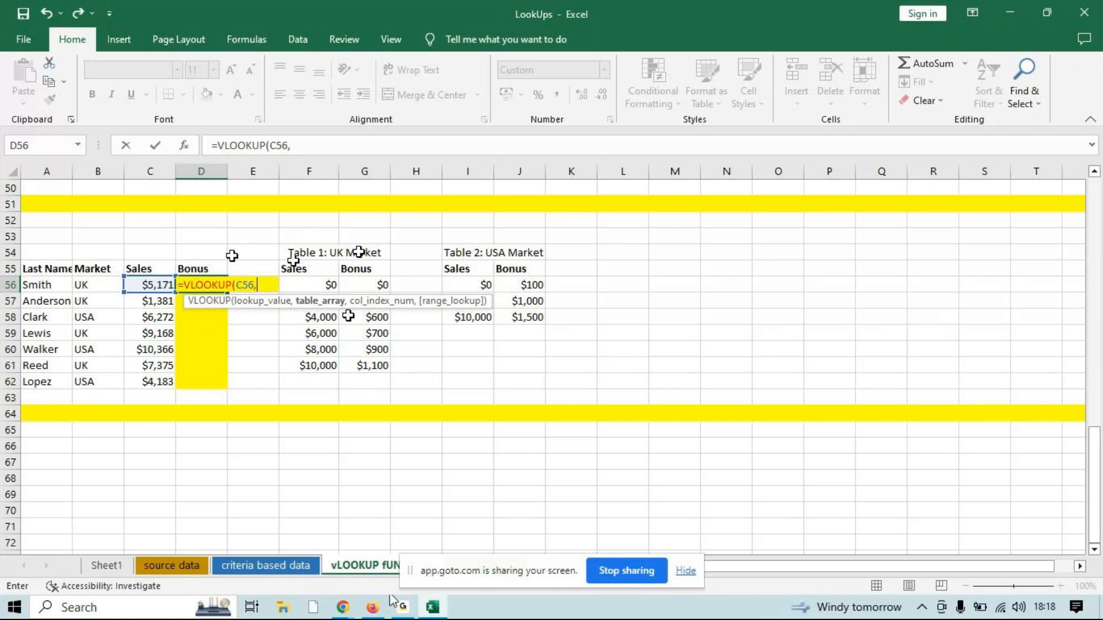
text(IF()
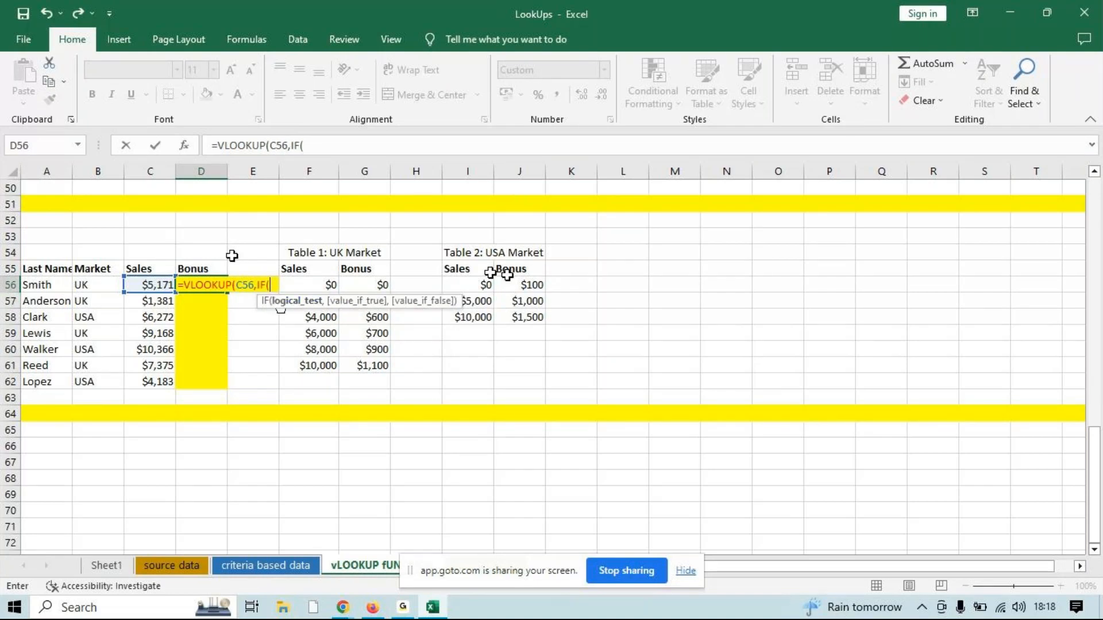
click(102, 282)
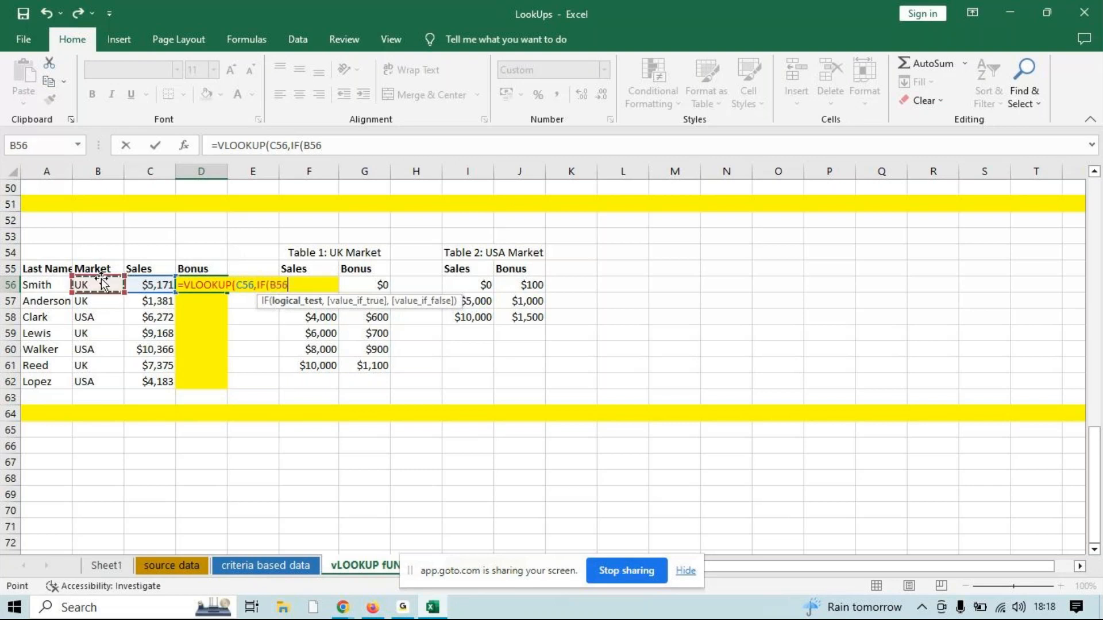
text(="uk",)
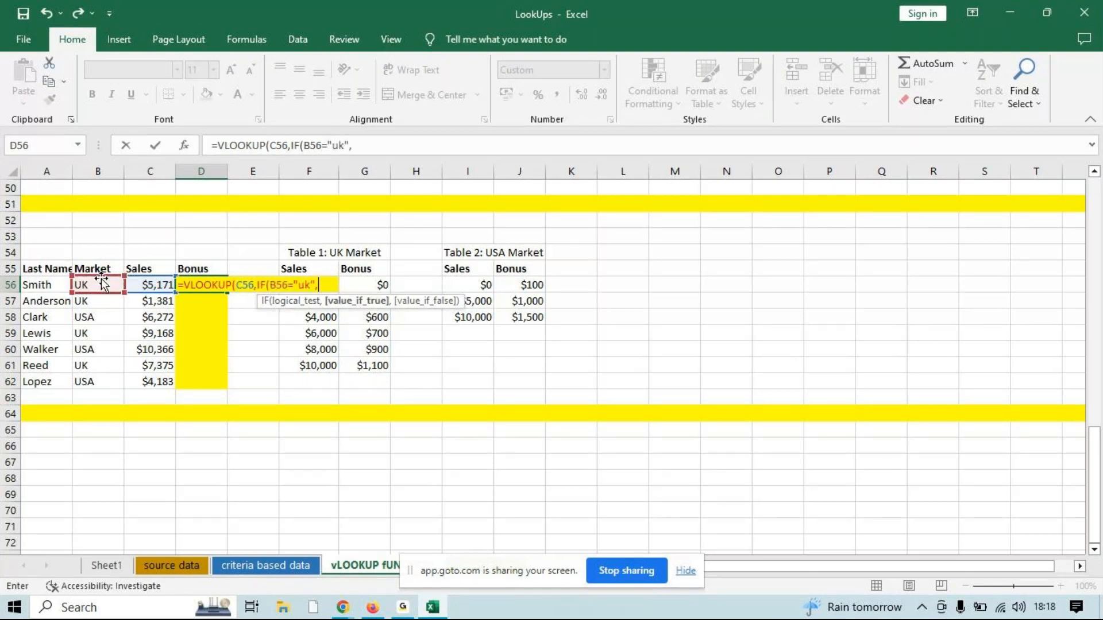
Give the IF function $F$56:$G$61 as the UK table and $I$56:$J$58 as the alternative USA table, and close it
drag(310, 284, 315, 363)
key(F4)
text(,)
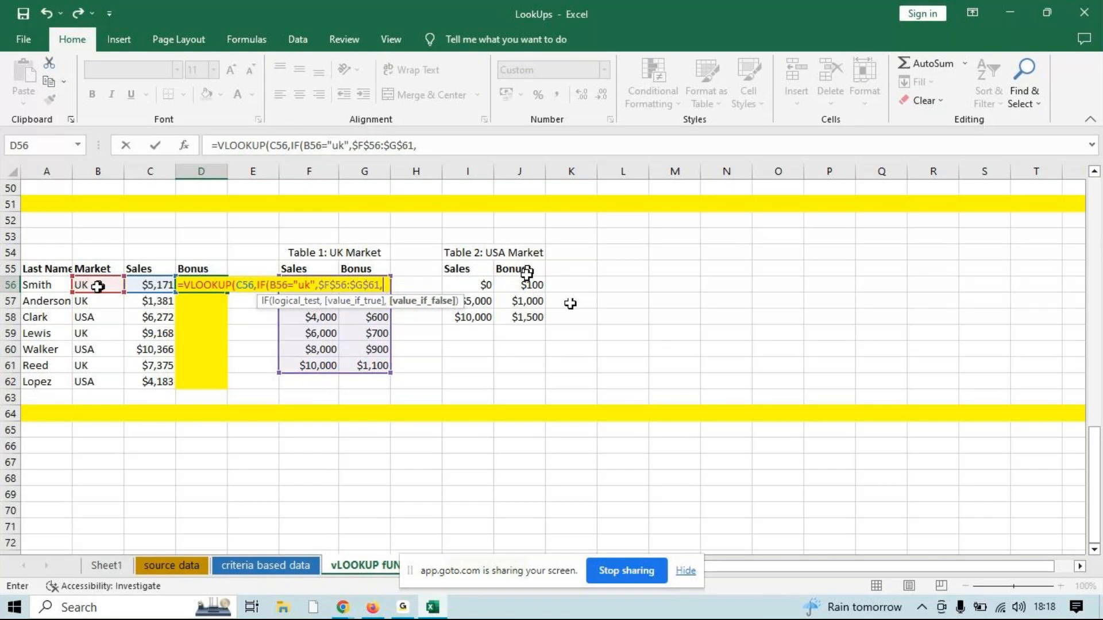
drag(526, 285, 479, 315)
key(F4)
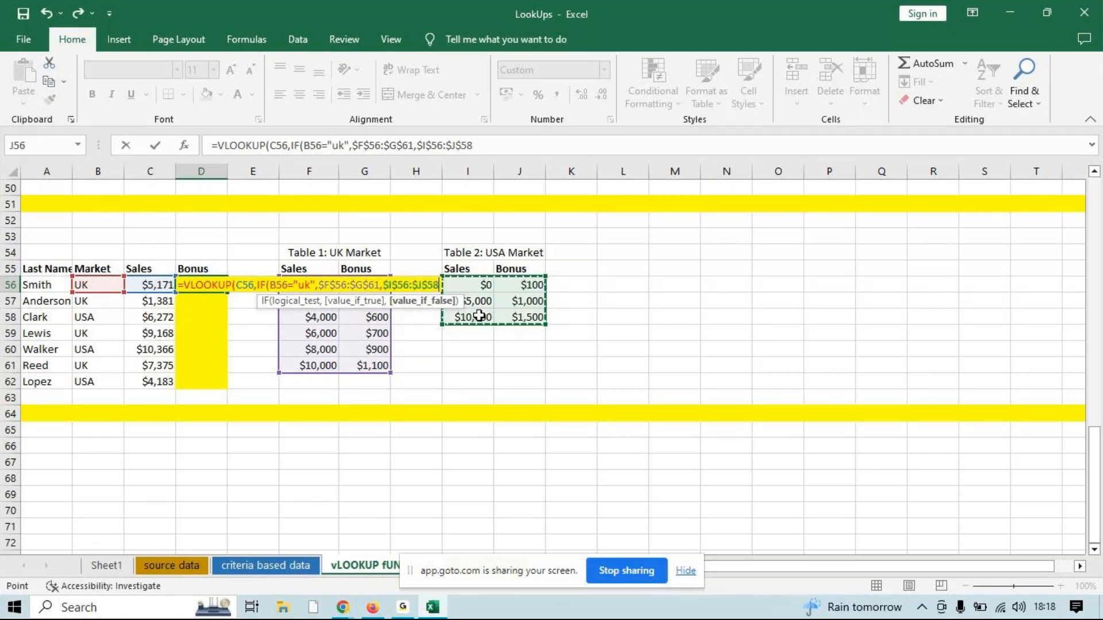
text())
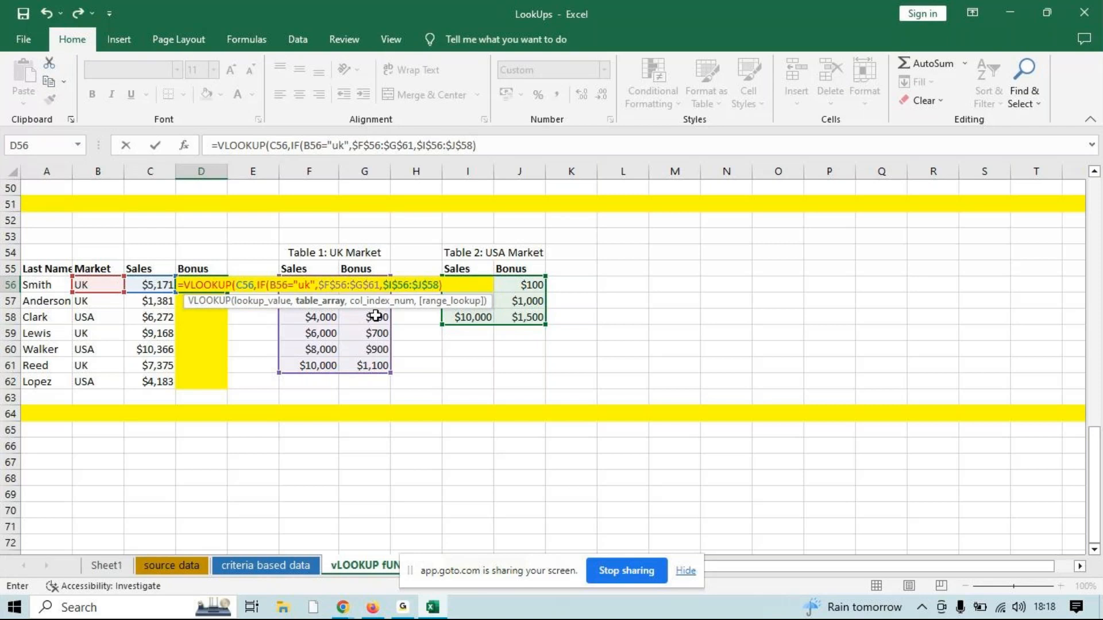
text(,)
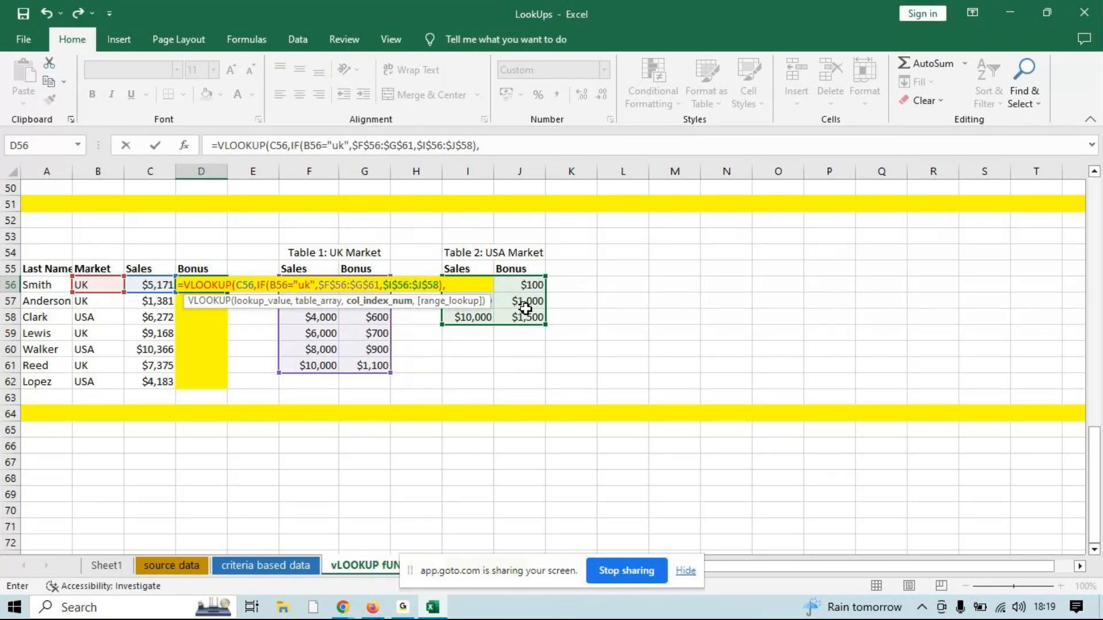
Complete the D56 VLOOKUP formula with column index 2 and TRUE for an approximate match
text(2,)
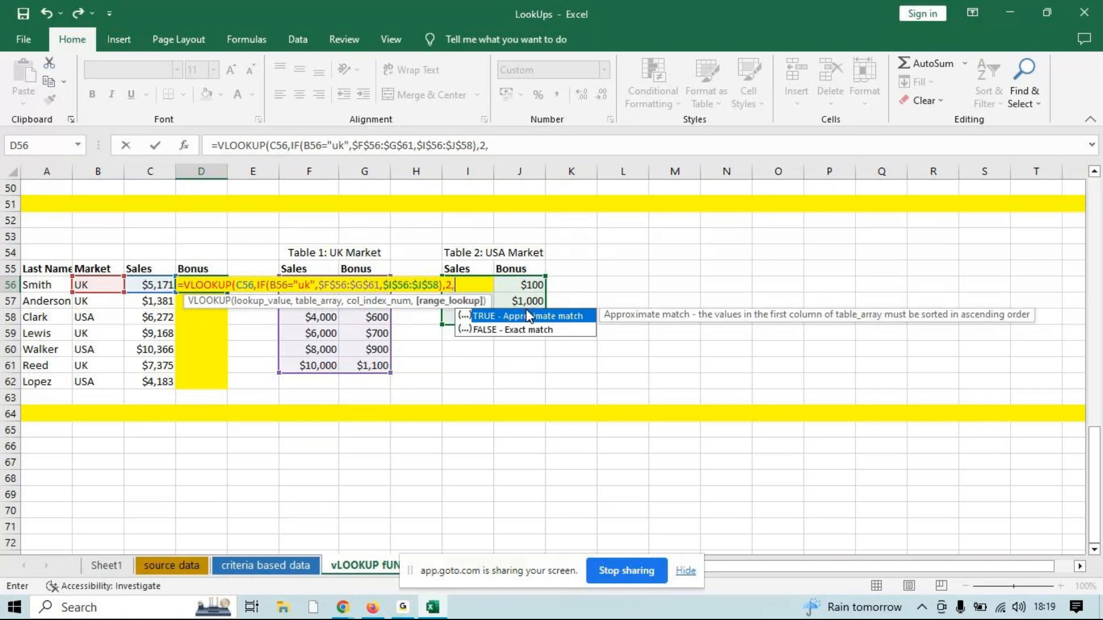
key(Down)
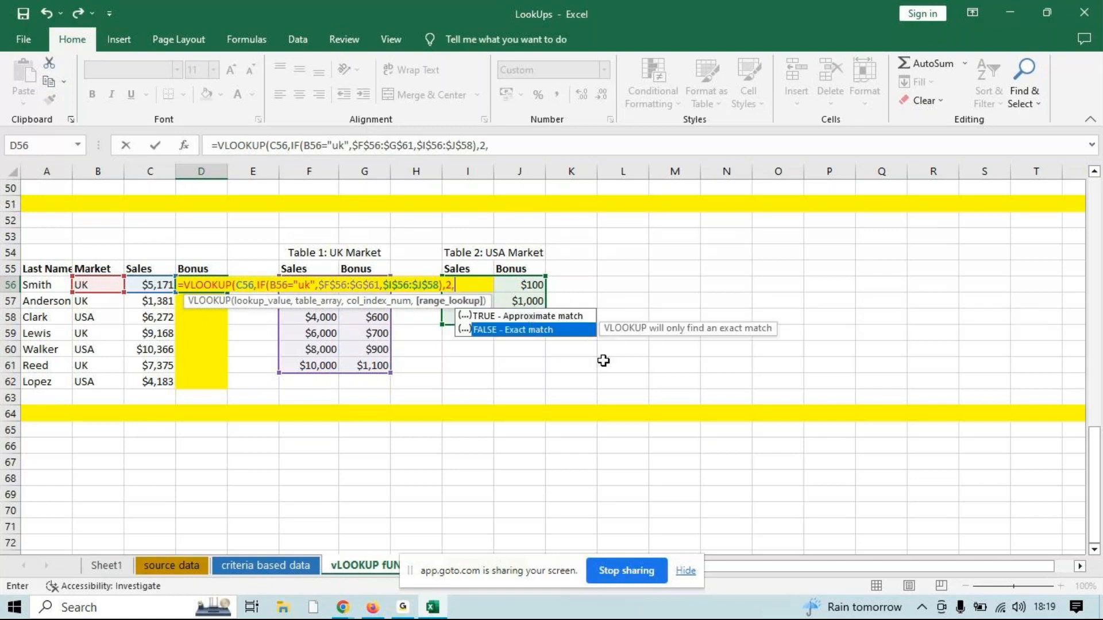
key(Up)
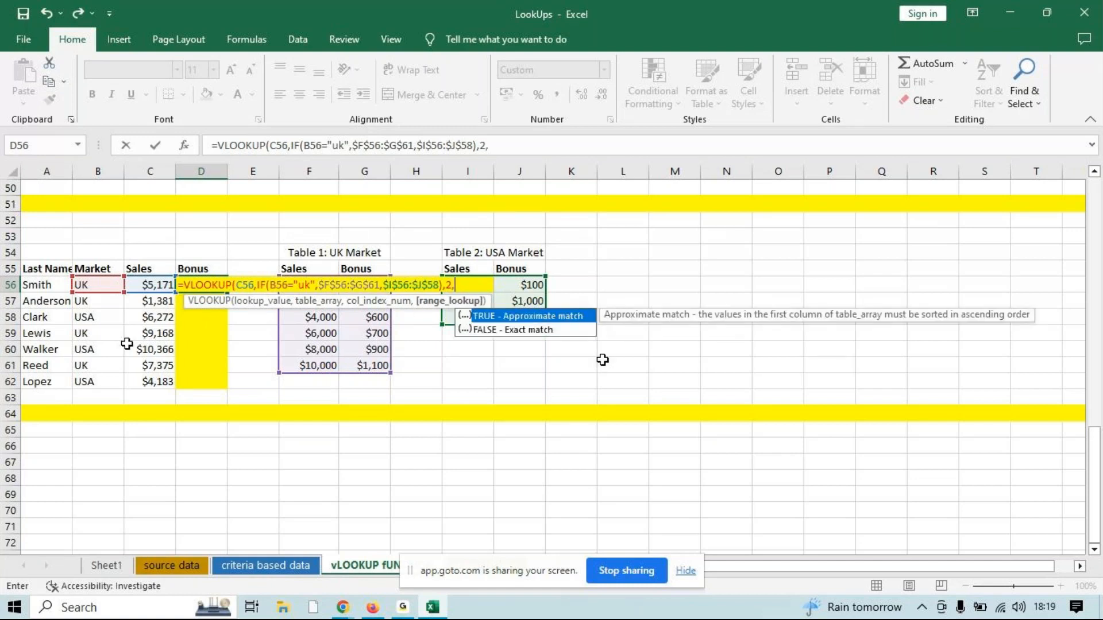
key(Tab)
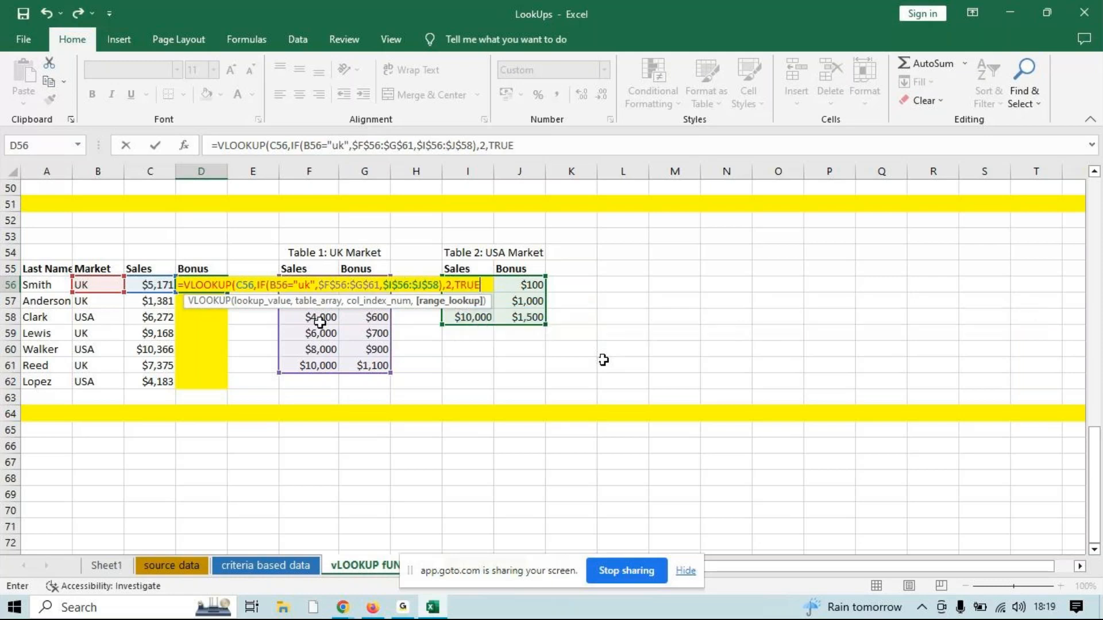
text())
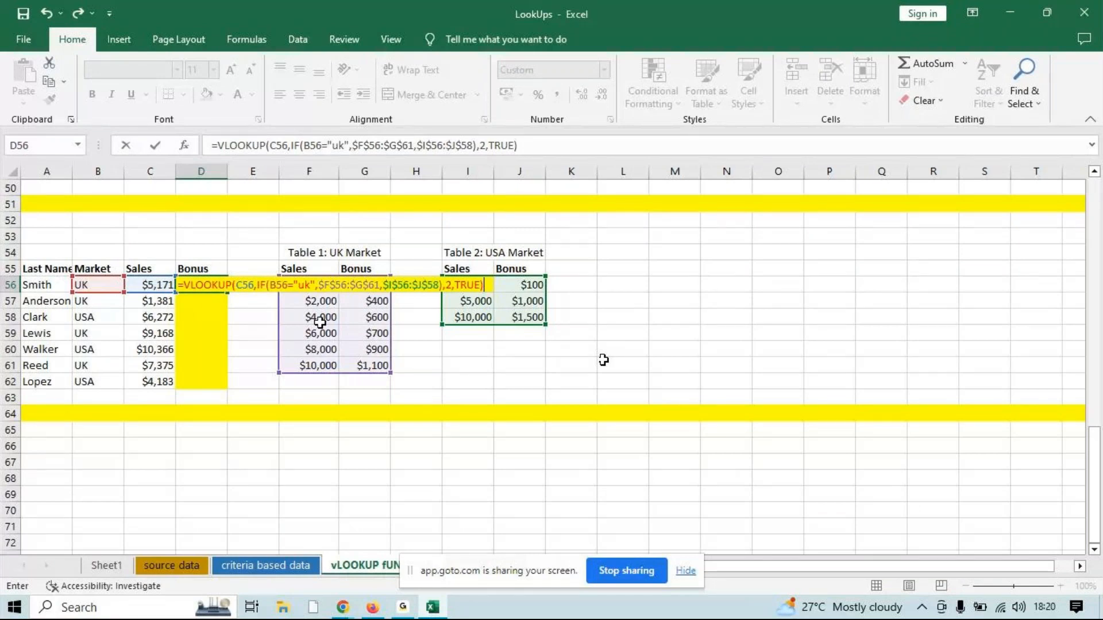
key(Return)
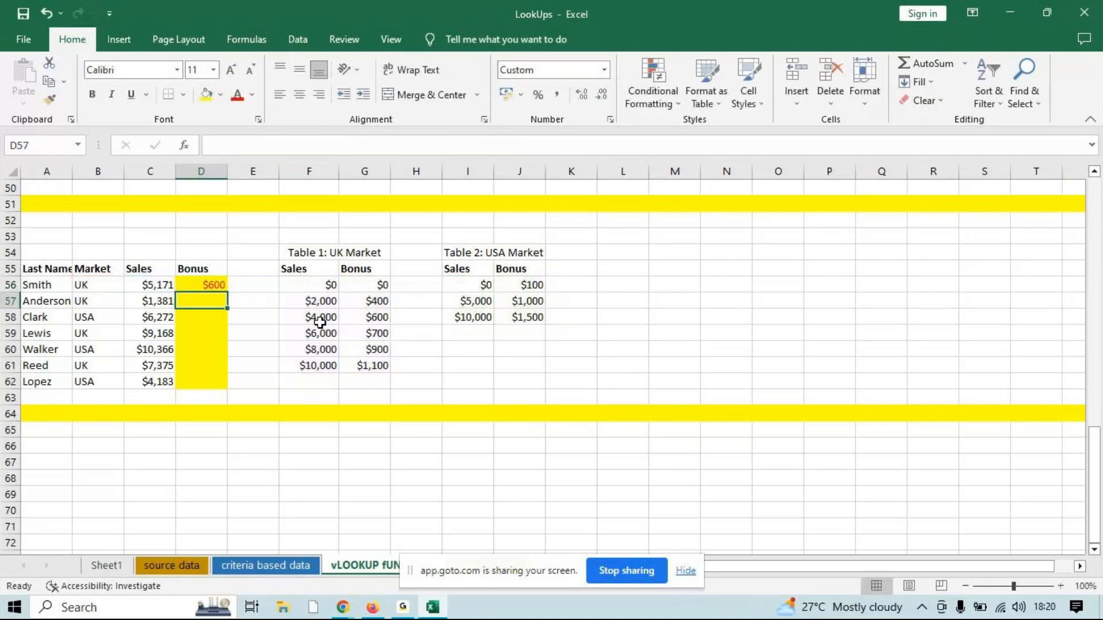
Fill the Bonus formula from D56 down to D62
click(219, 287)
drag(226, 292, 219, 387)
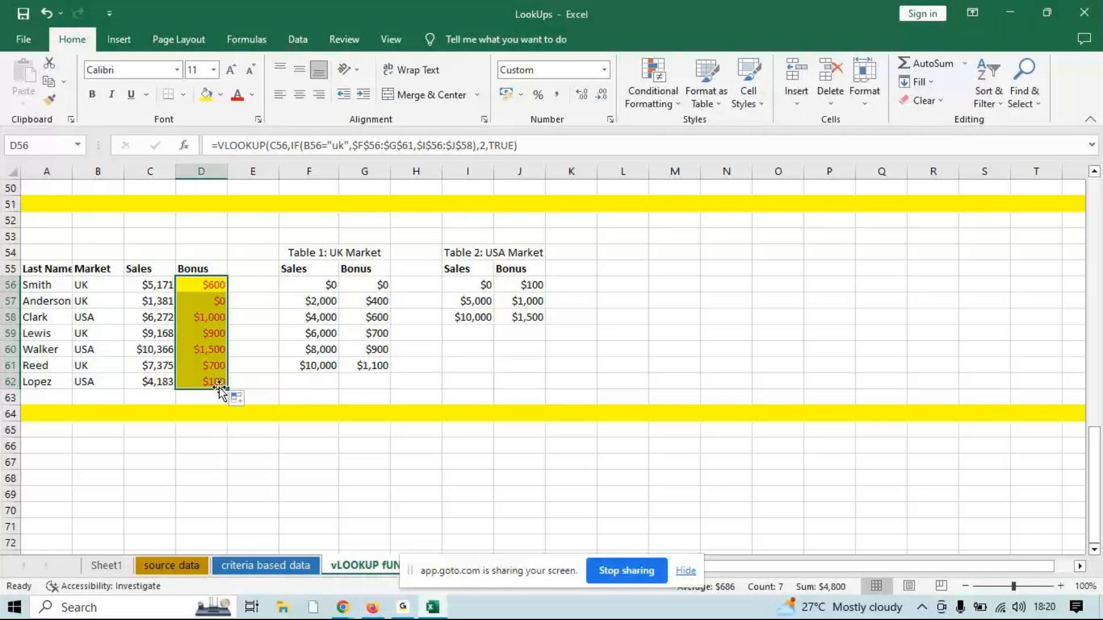
Open the STU PRACTICAL workbook from the desktop
click(169, 568)
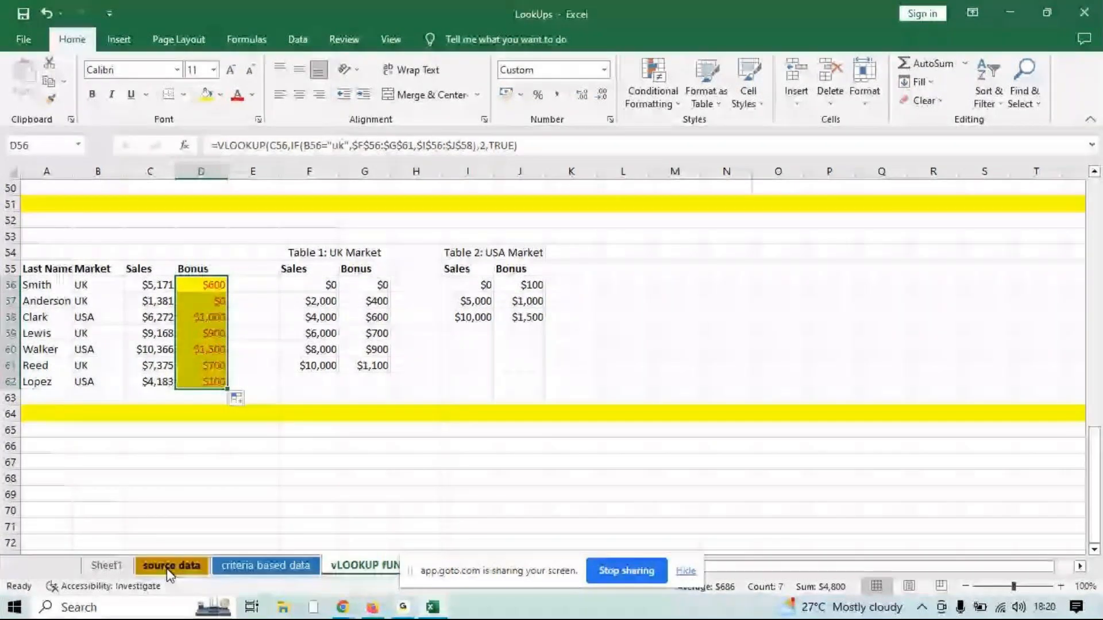
mouse_move(400, 613)
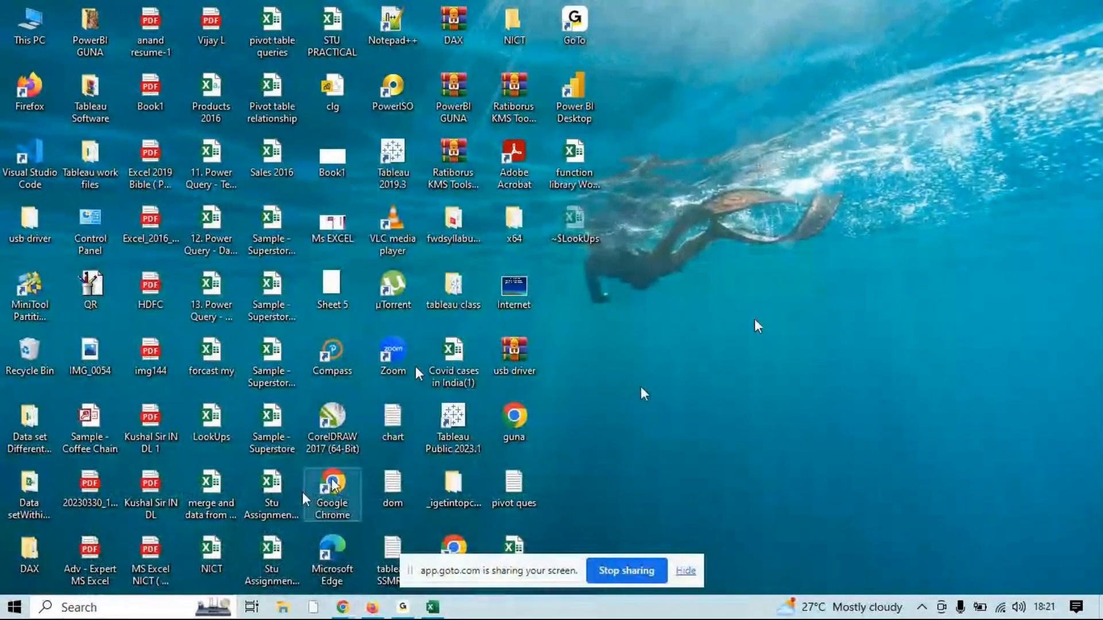
click(276, 558)
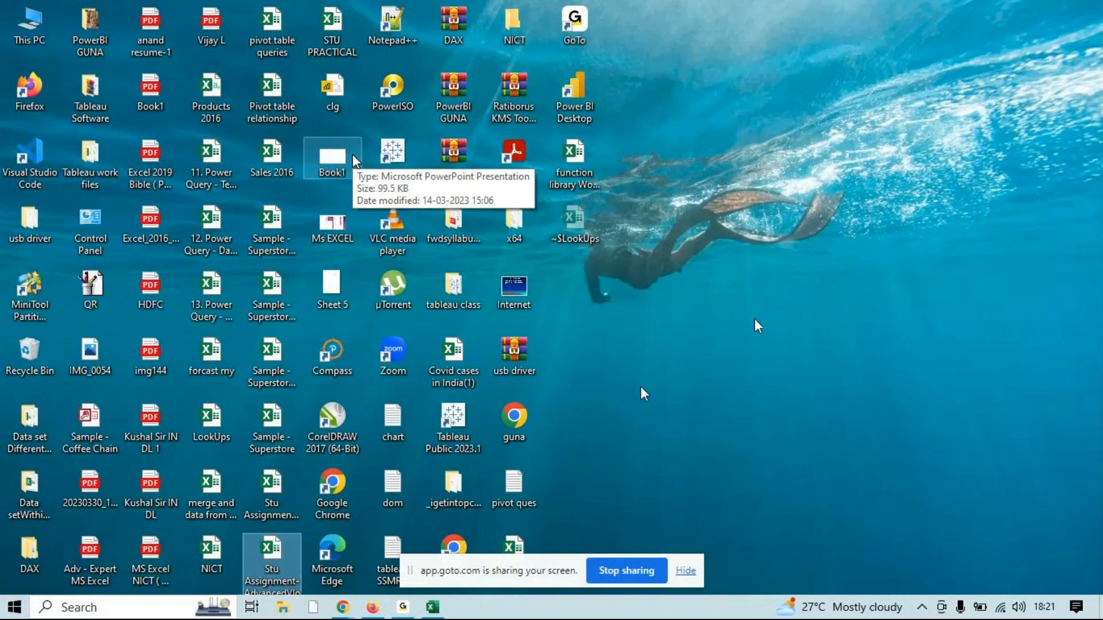
double_click(340, 42)
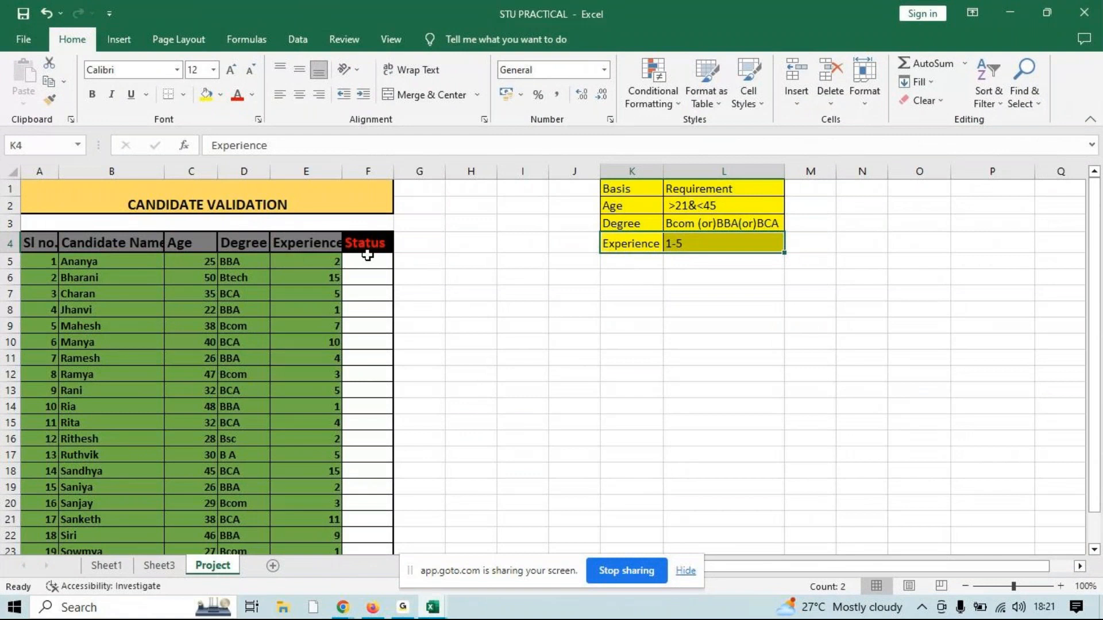
Begin the Status formula in F5 with the age test =IF(AND(C5>25,C5<45), on the Project sheet
click(368, 256)
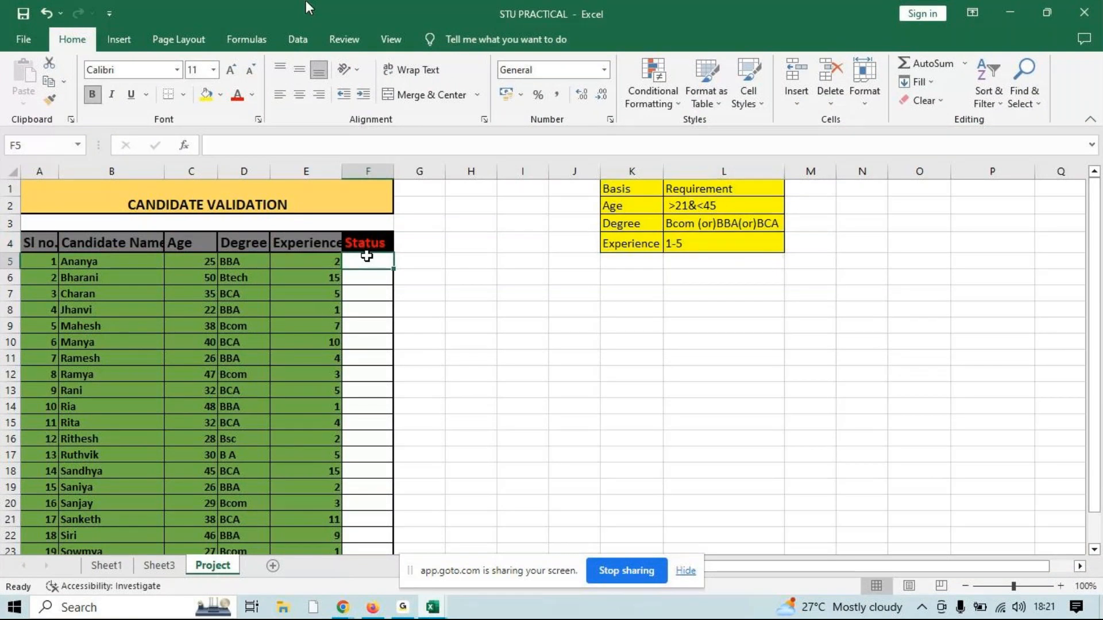
text(=IF()
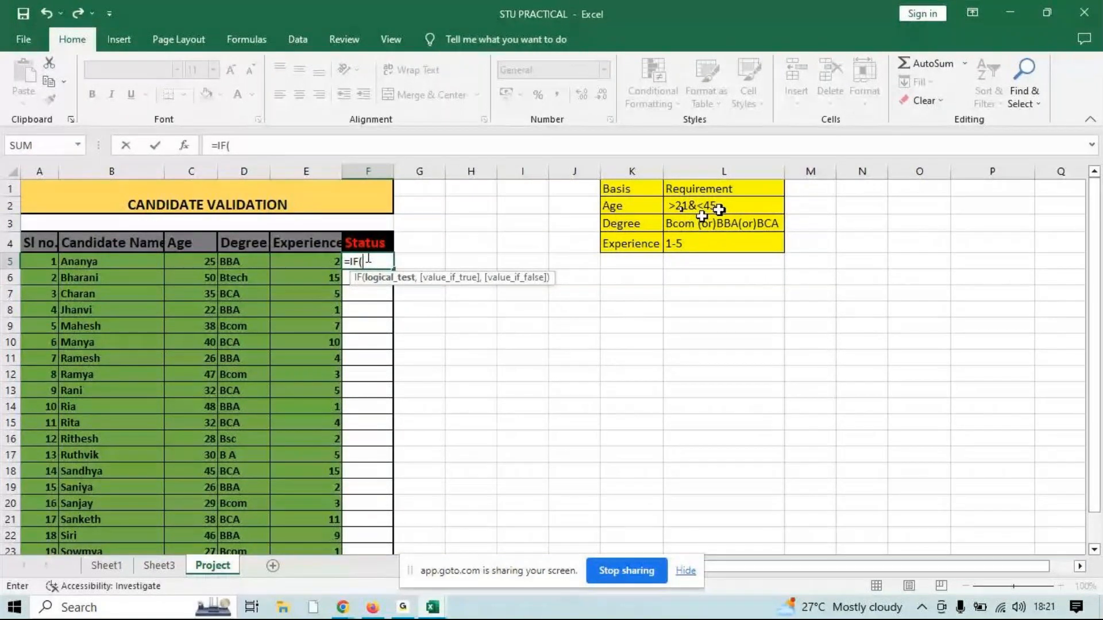
text(and)
key(Tab)
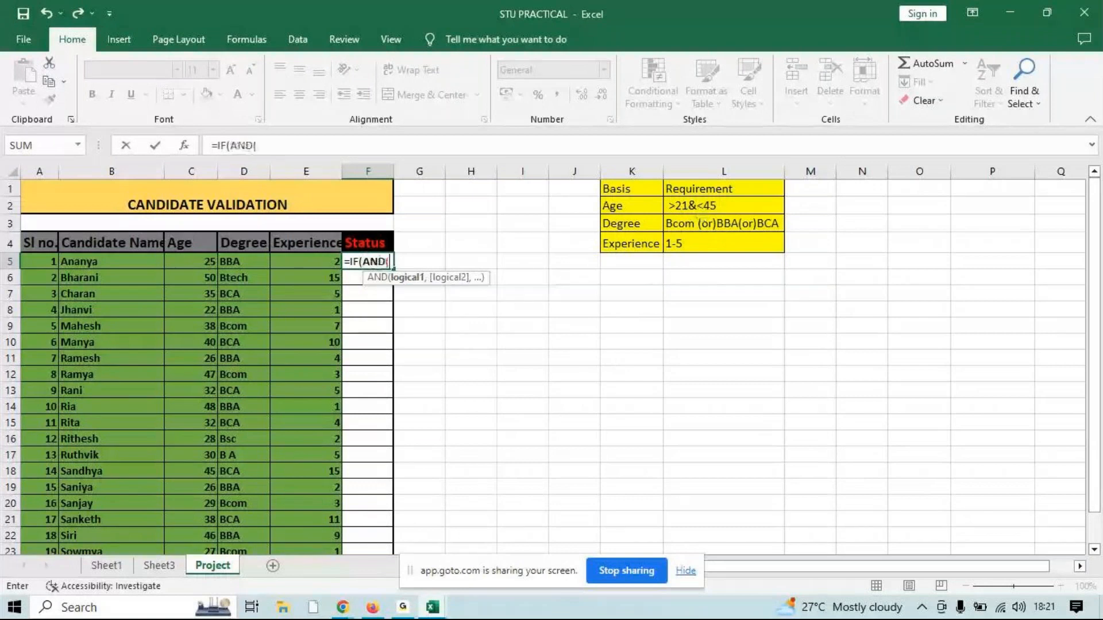
click(184, 260)
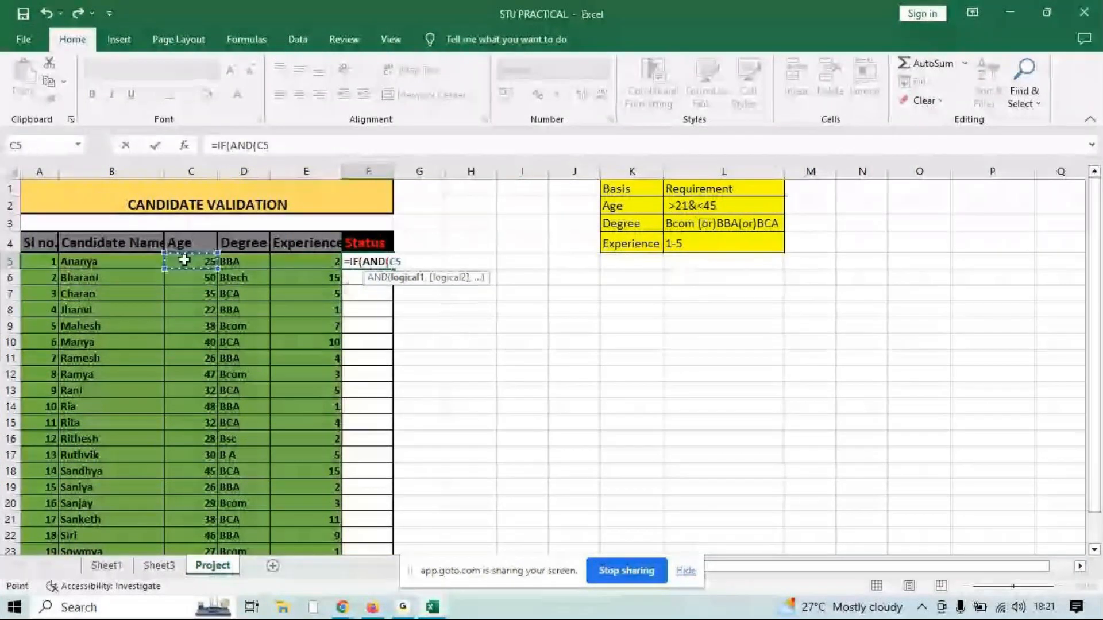
text(>)
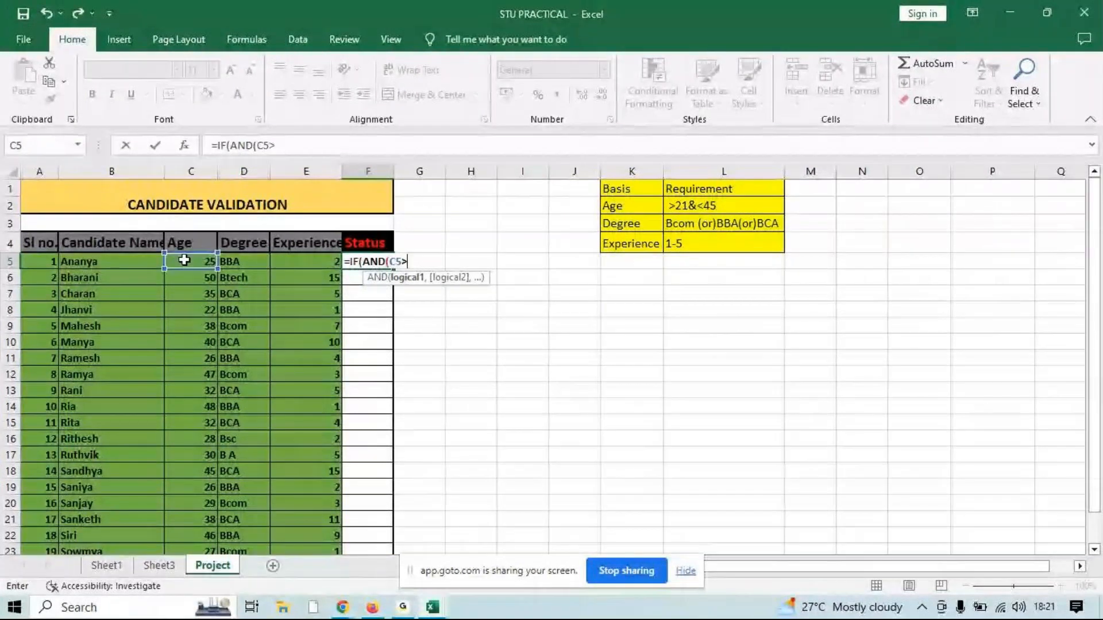
text(25)
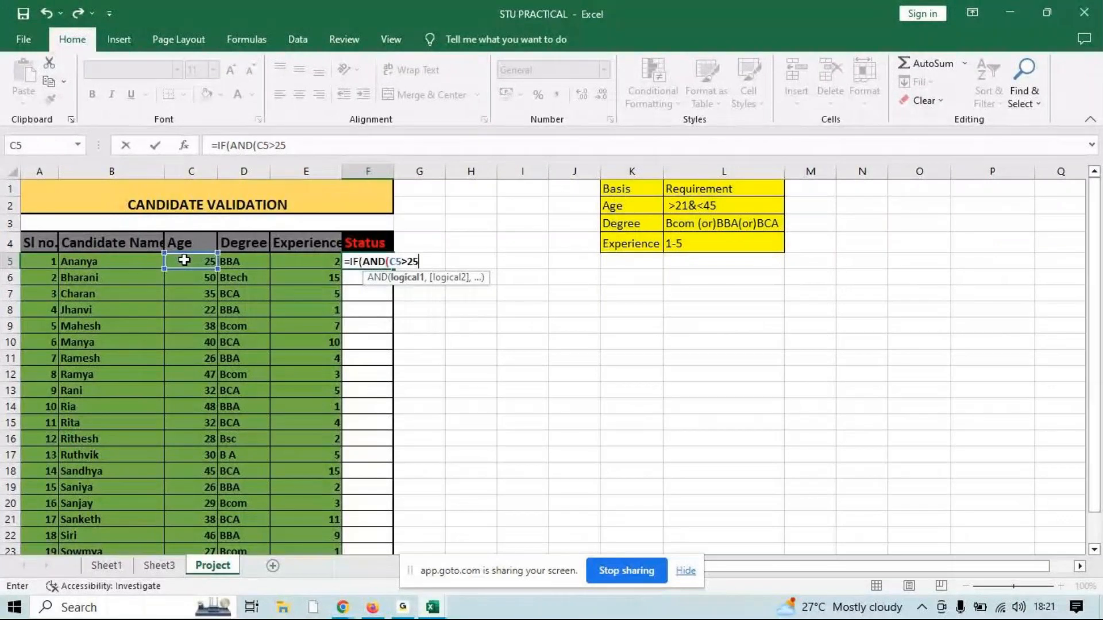
text(,)
click(184, 260)
text(<)
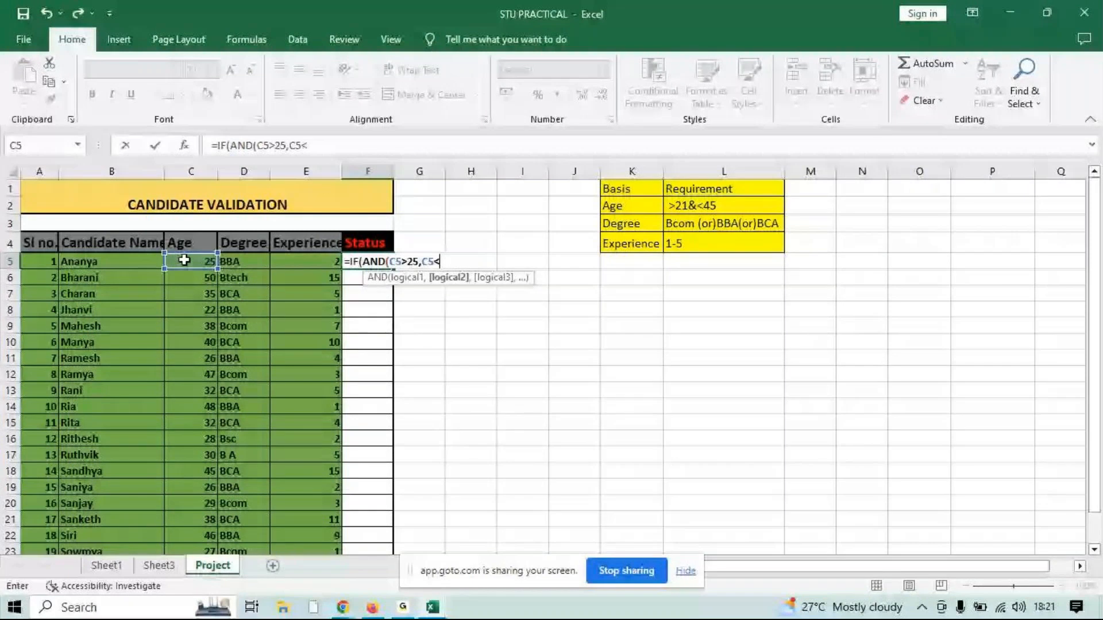
text(45),)
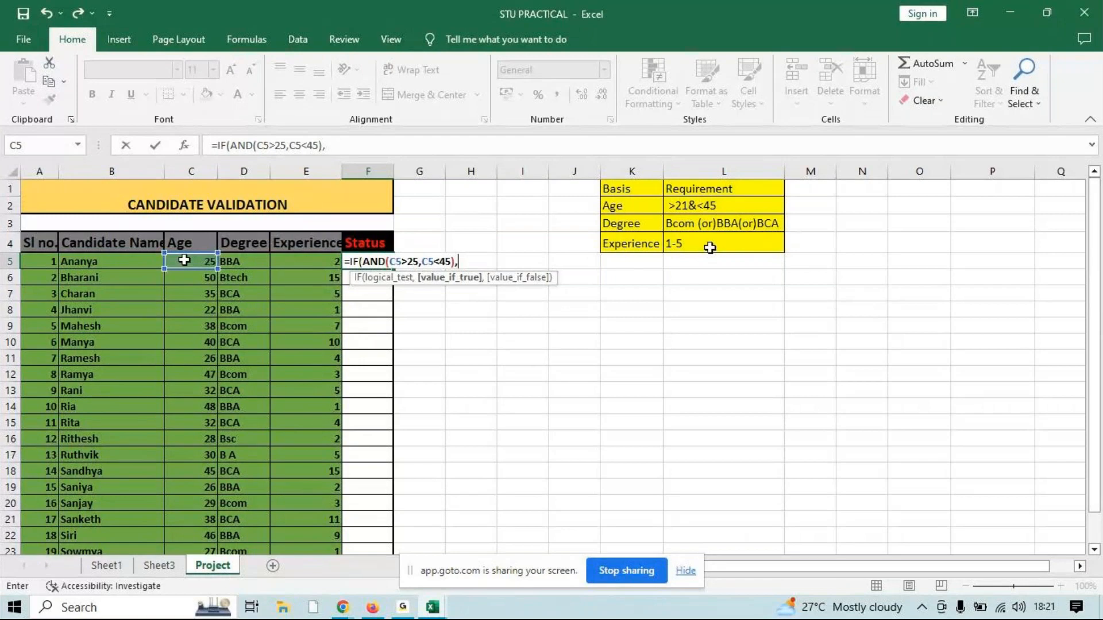
Nest a degree test in the F5 formula: IF(OR(D5="bcom",D5="bba",D5="bca"), as the value if true
text(i)
key(Tab)
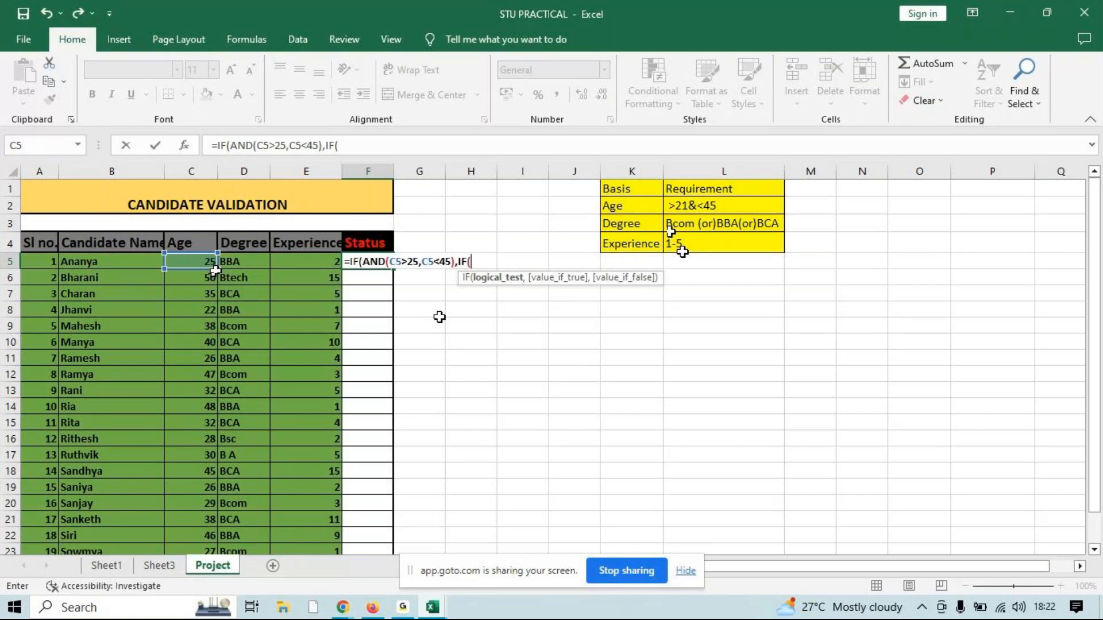
text(OR()
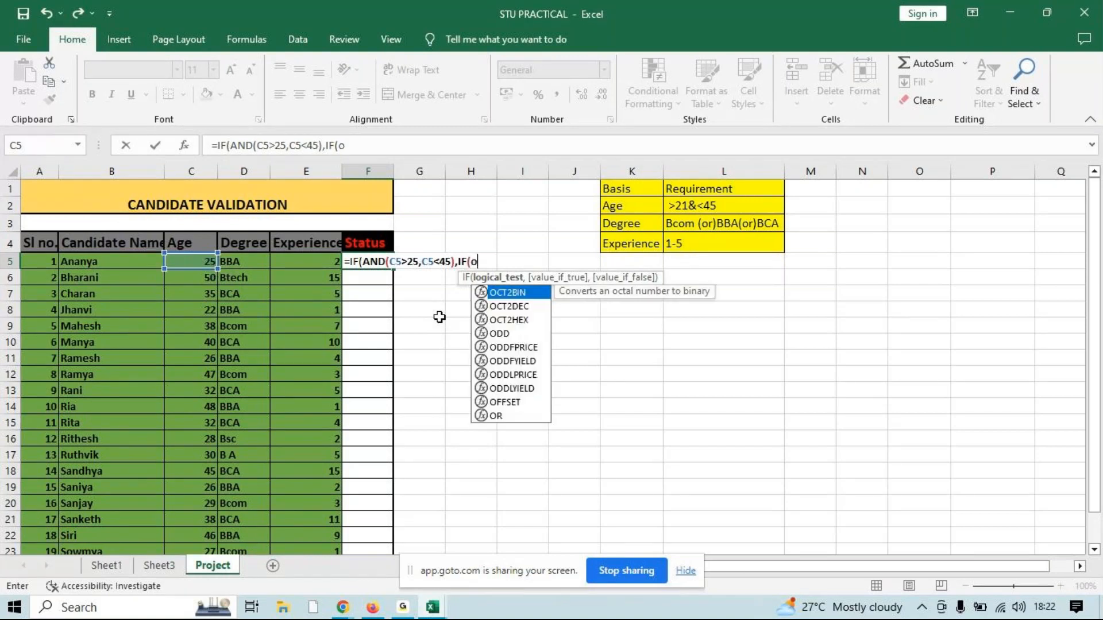
click(257, 260)
text(="bcom)
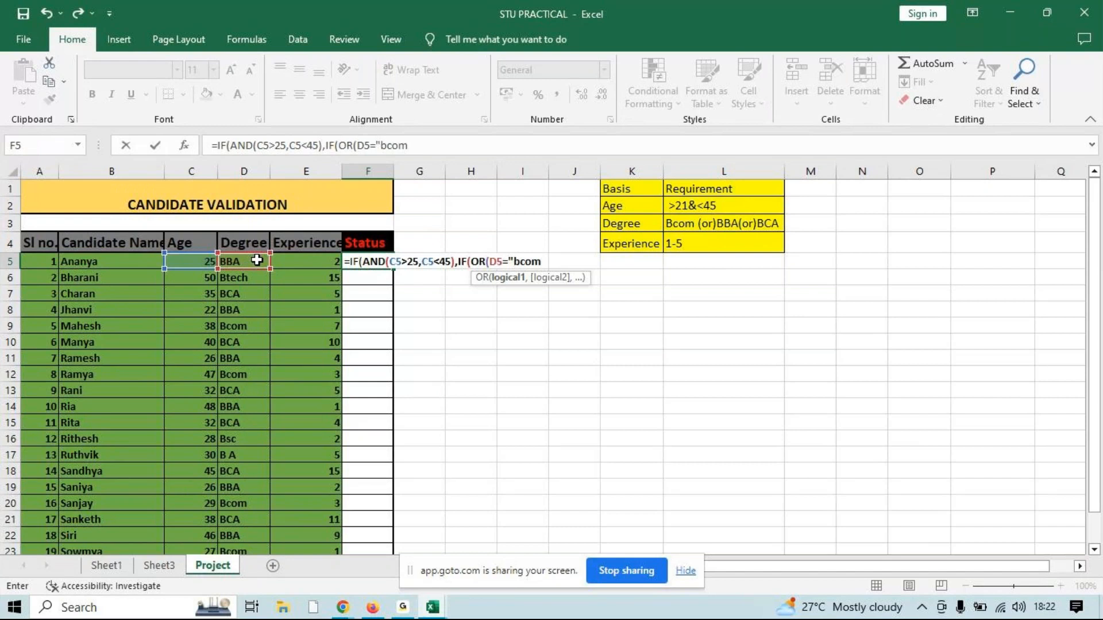
text(",)
click(257, 260)
text(=")
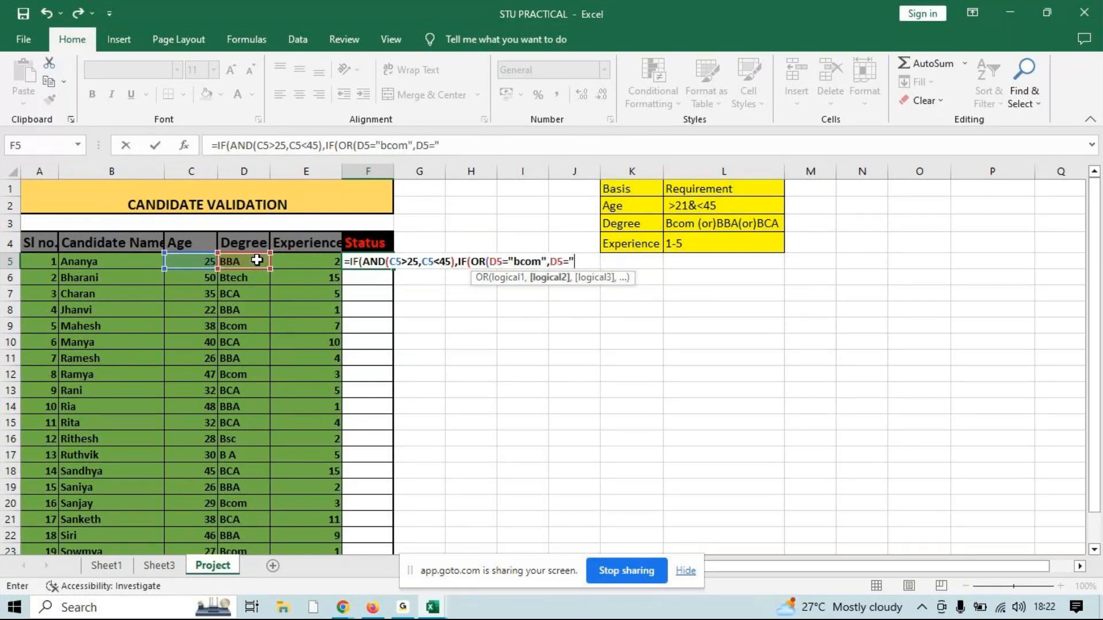
text(bba",)
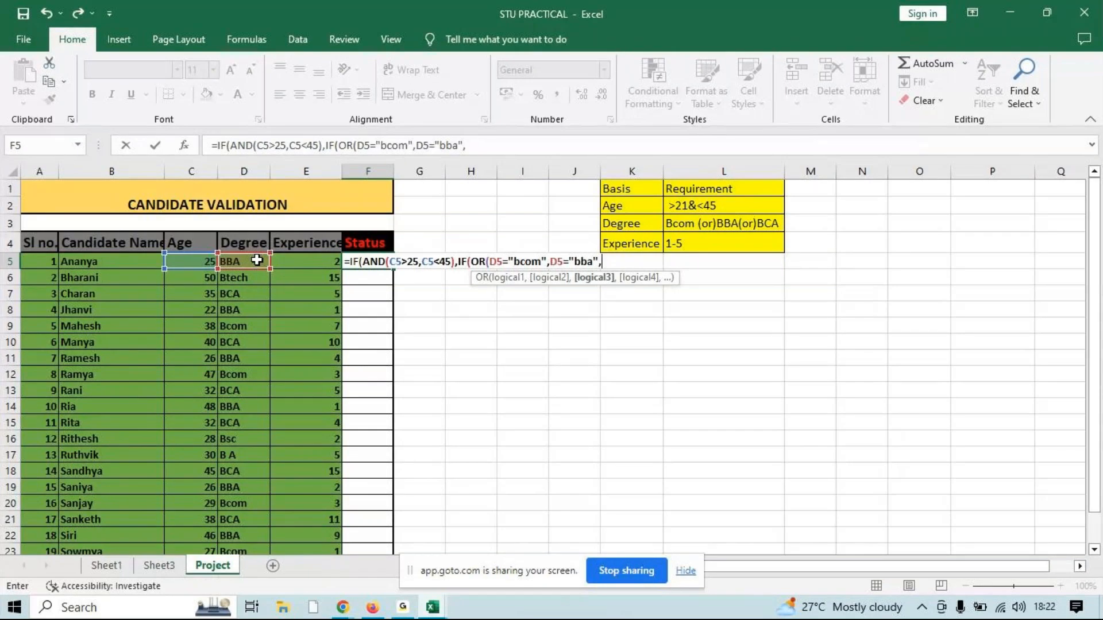
text(D5="bc)
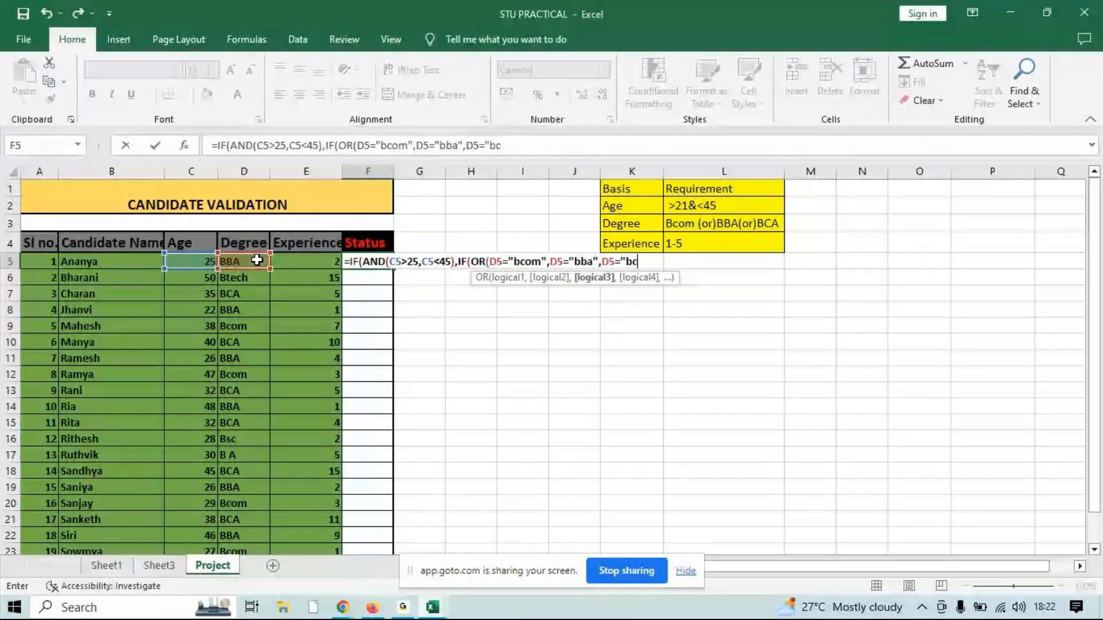
text(a"),)
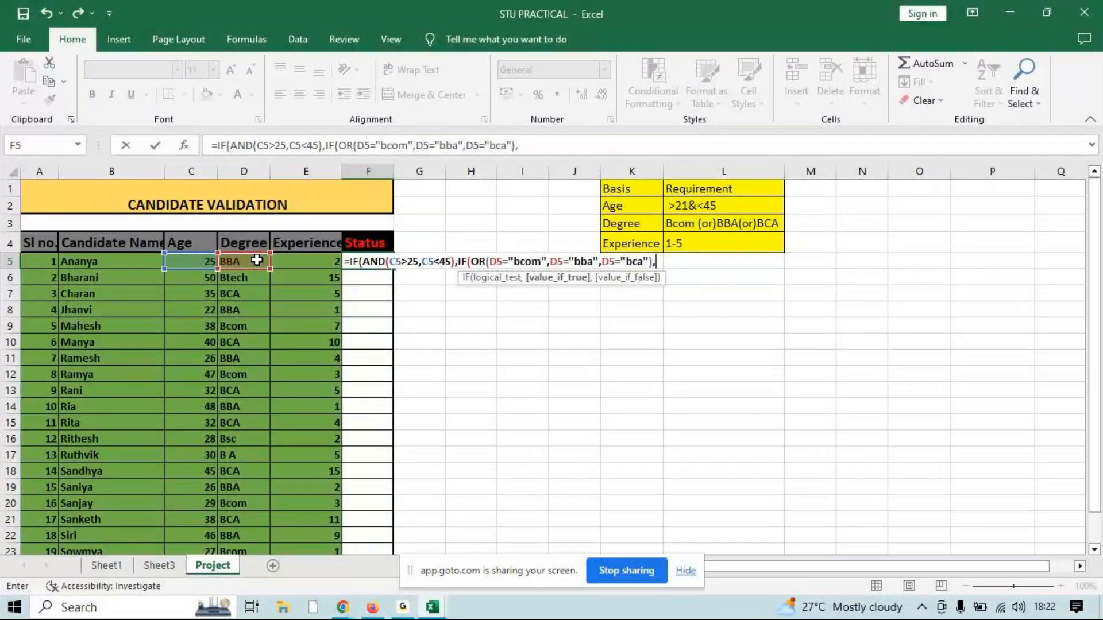
text(IF(AND()
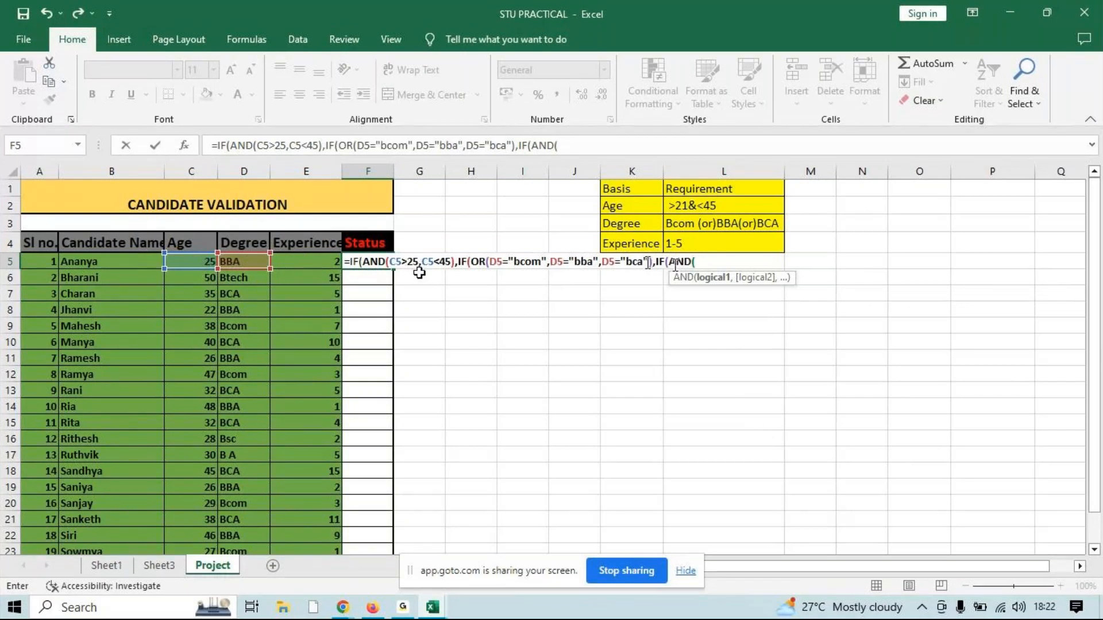
Nest an experience test in the F5 formula with IF(AND(E5>1,E5<5)
click(297, 265)
text(>1,)
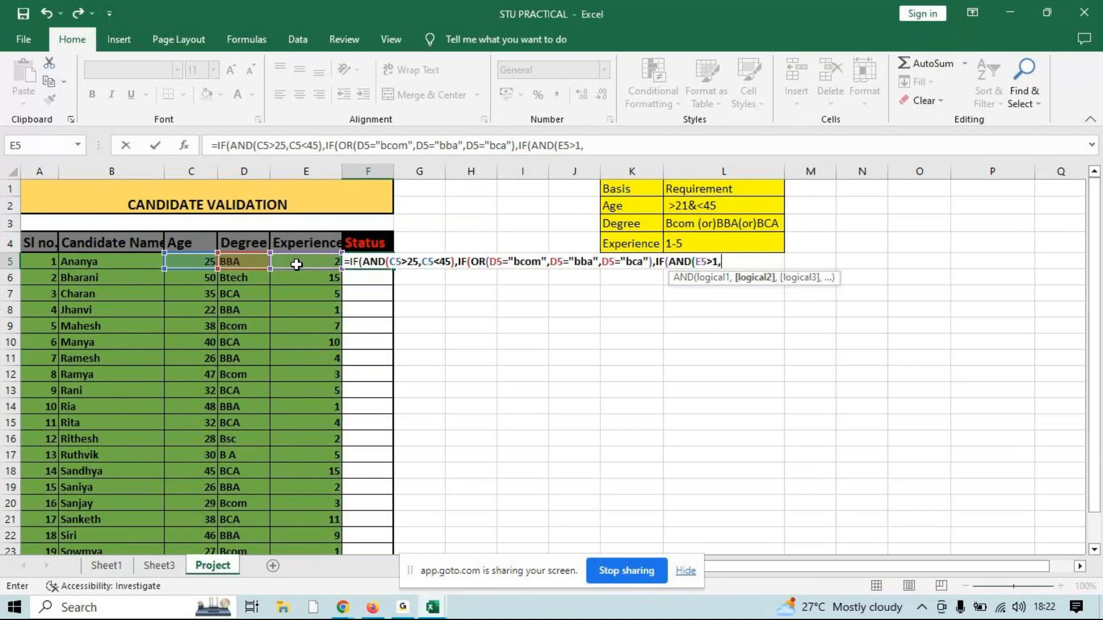
click(297, 262)
text(<5),"A)
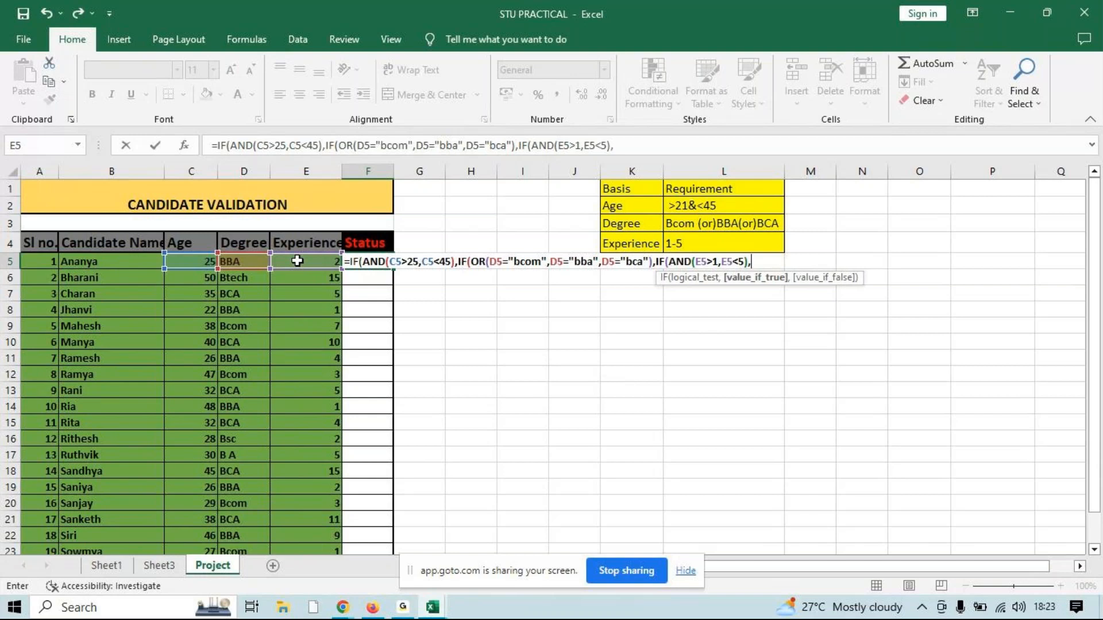
text(ccepted",)
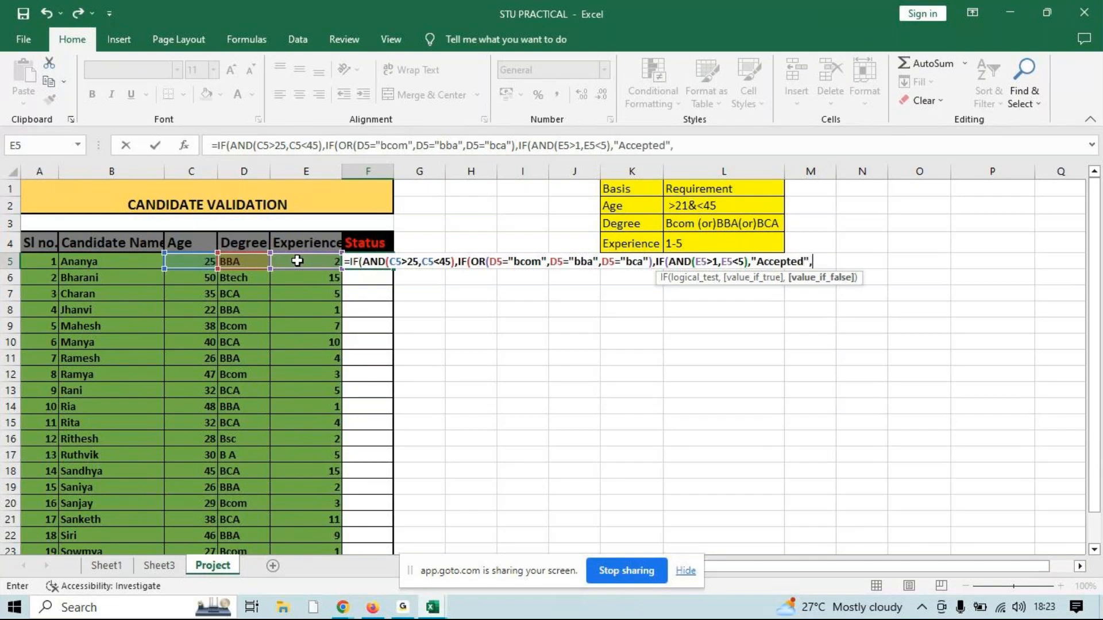
text("rejected"))
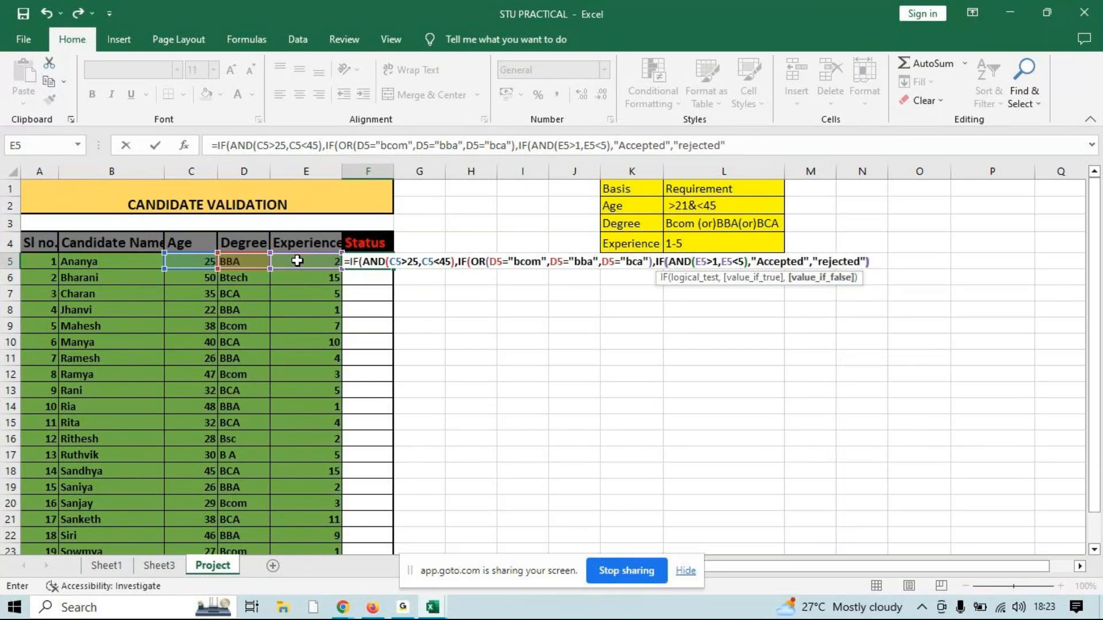
Give the innermost experience IF the results "Accepted" if true and "rejected" if false, and close it
text(,)
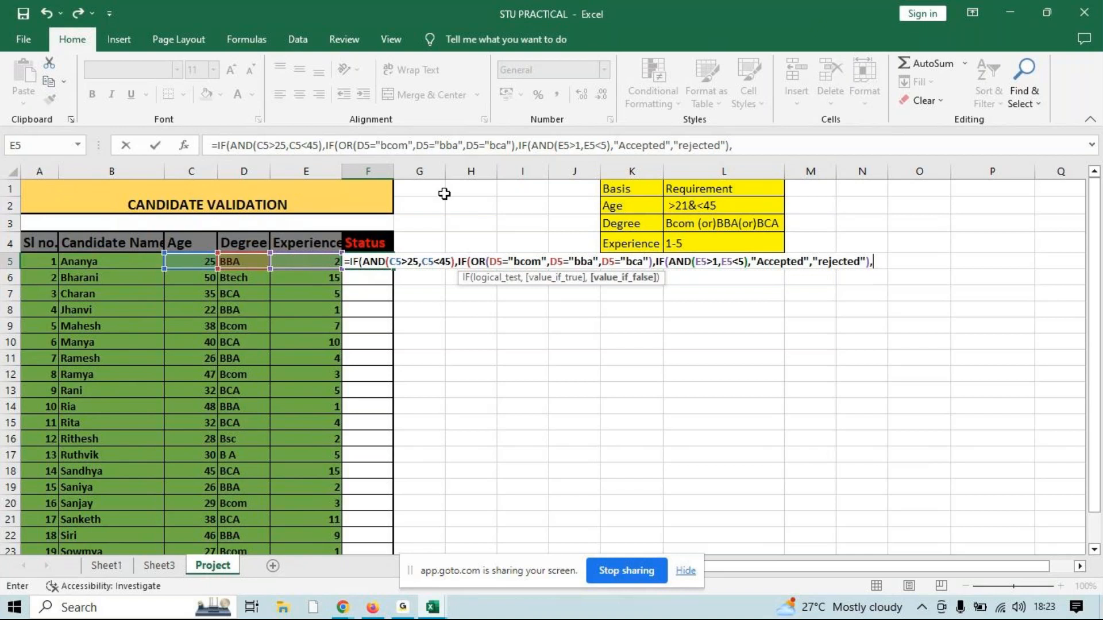
text("rejected)
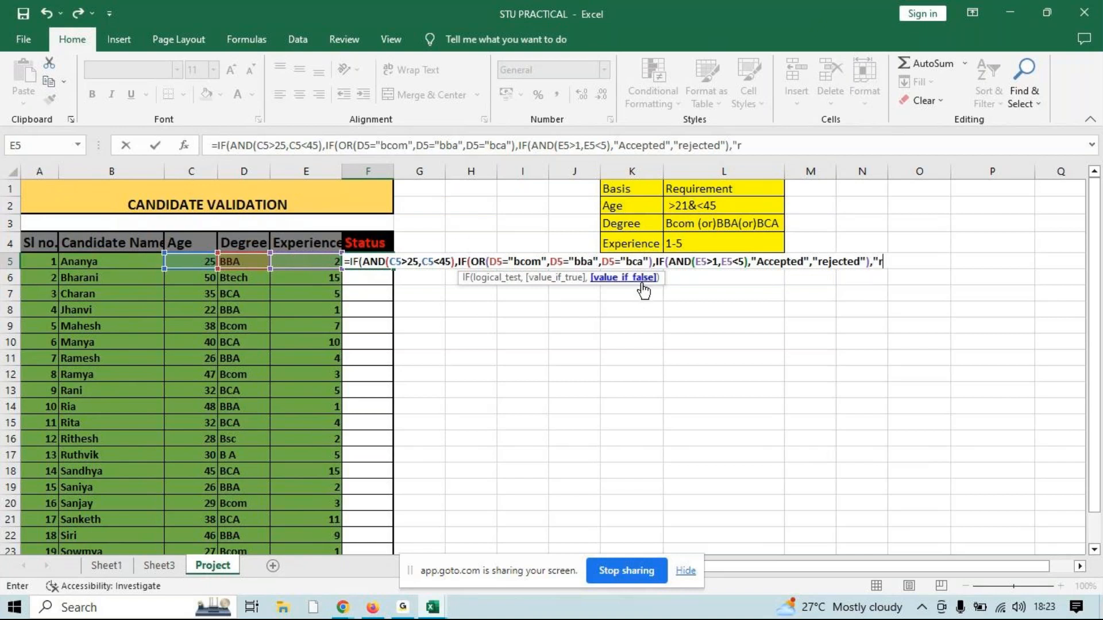
text(",)
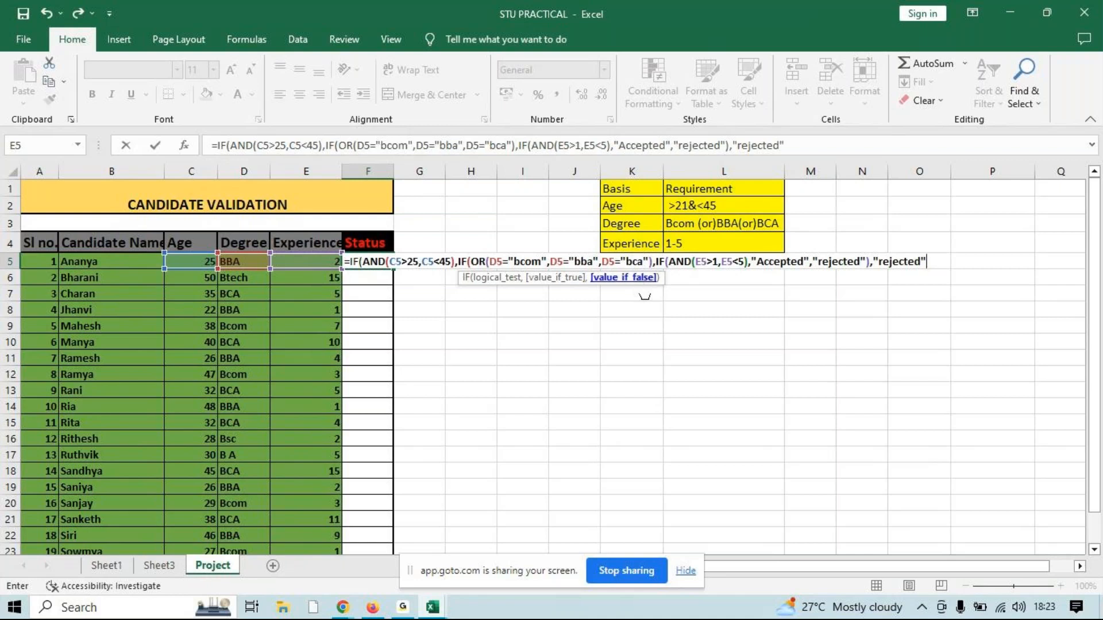
Set "rejected" as the false result of both the degree IF and the age IF, closing their brackets
key(BackSpace)
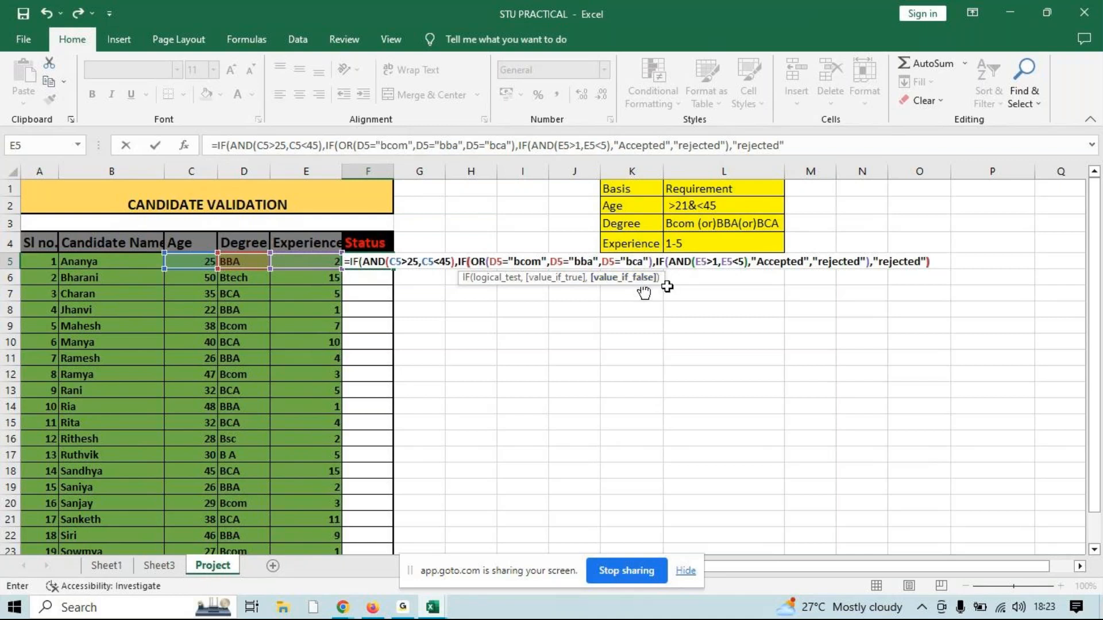
text(),)
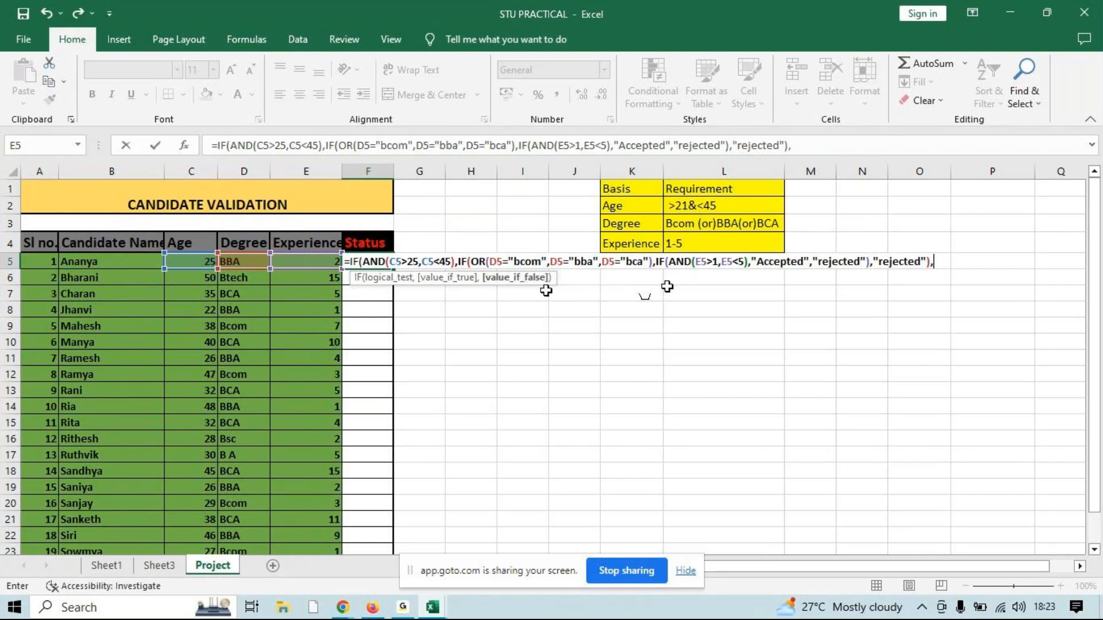
text("rejected"))
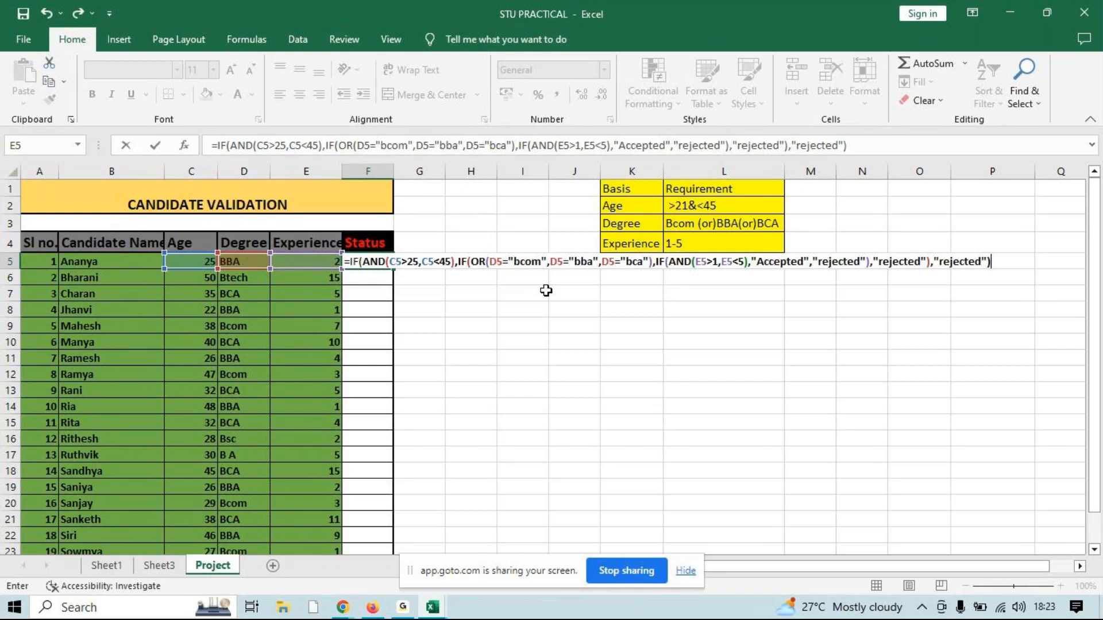
Enter the F5 formula and fill it down the Status column for all candidates
key(Return)
click(380, 262)
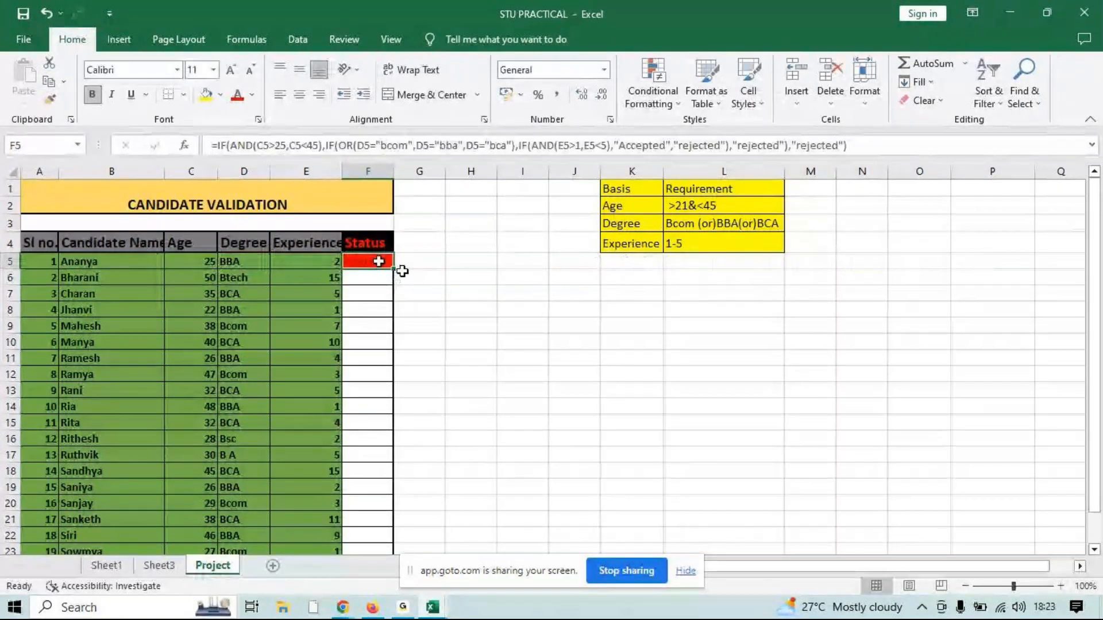
double_click(402, 271)
Copy the full F5 formula, switch to the GoTo meeting window in Chrome and send it to Everyone in the chat
drag(847, 145, 153, 157)
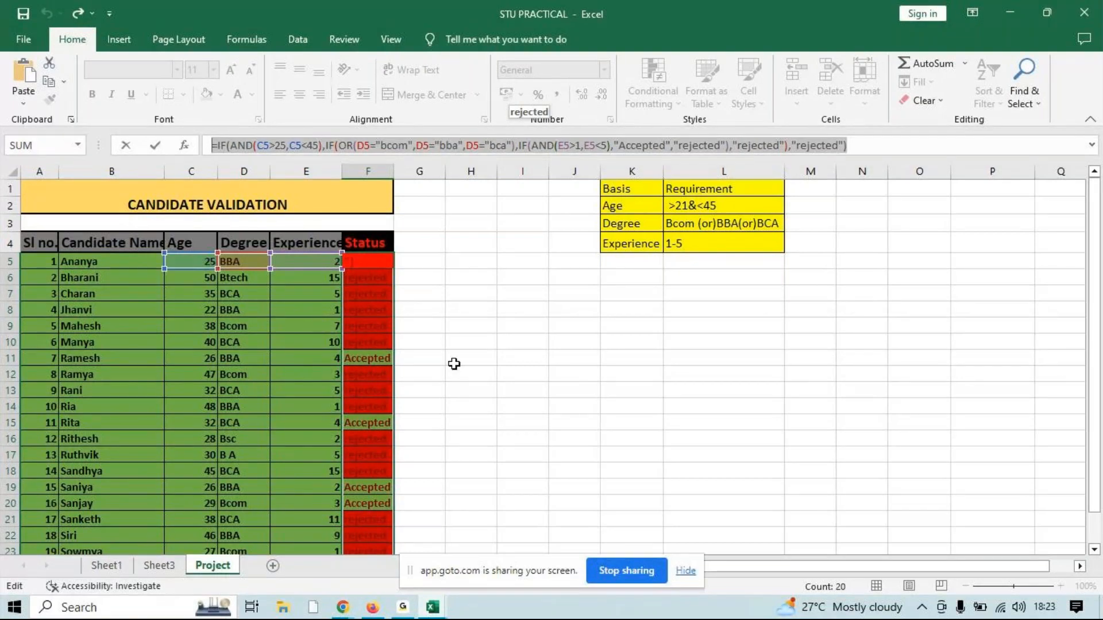
key(Escape)
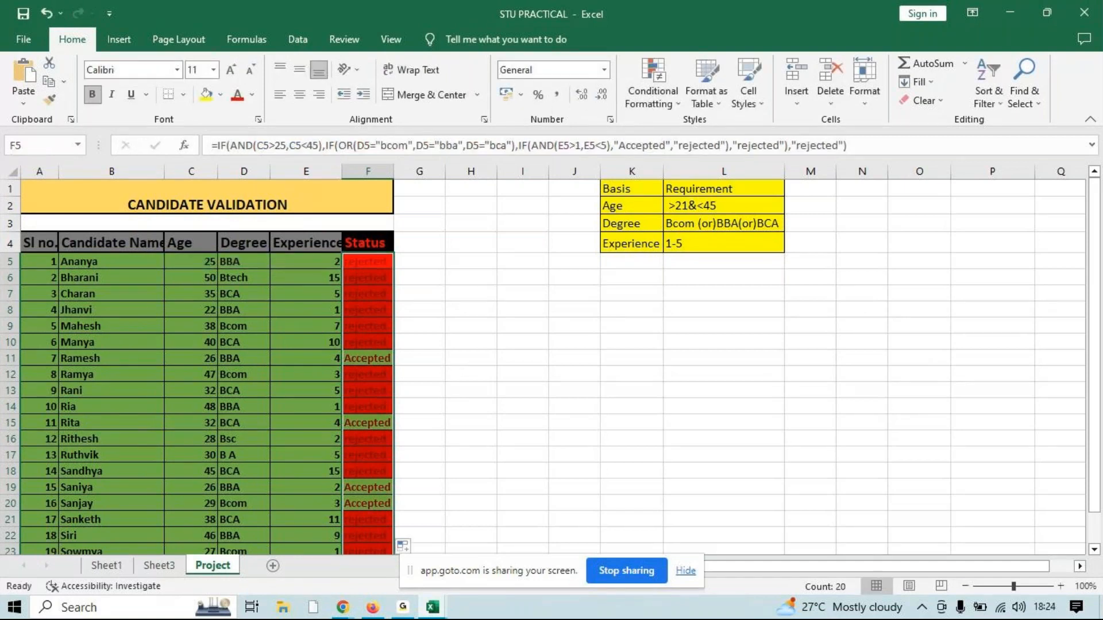
drag(850, 146, 44, 152)
key(ctrl+c)
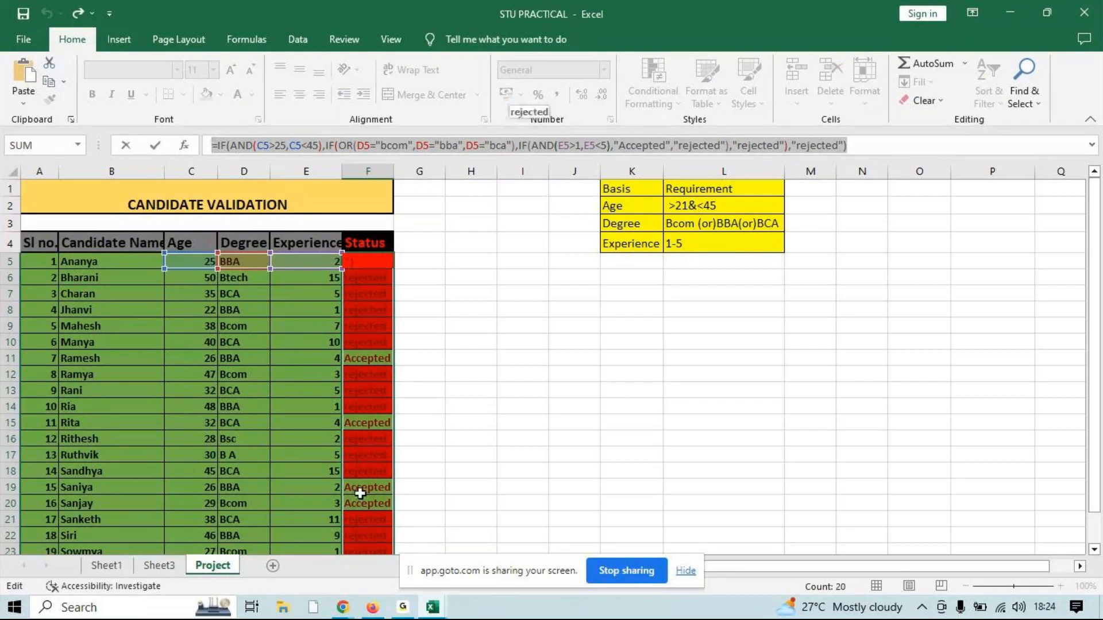
click(397, 611)
click(396, 611)
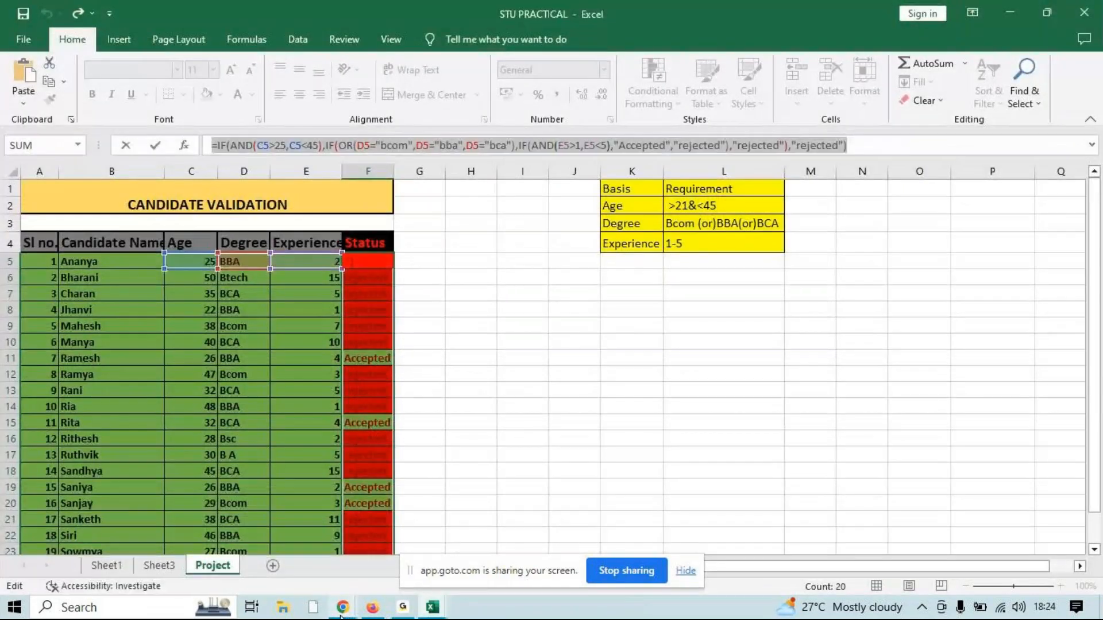
mouse_move(341, 614)
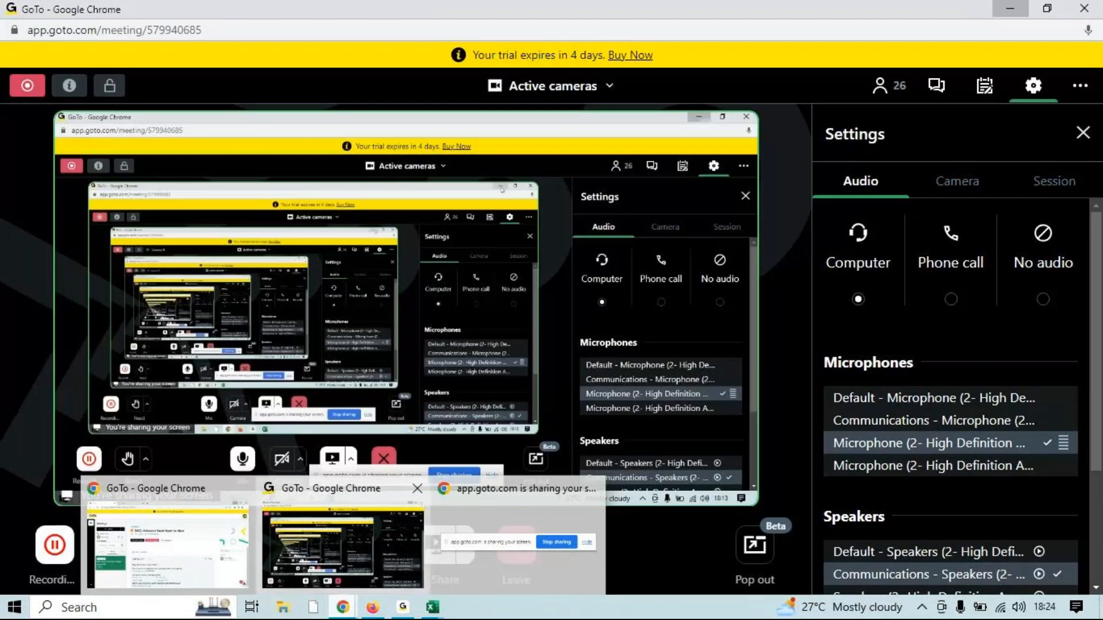
click(343, 543)
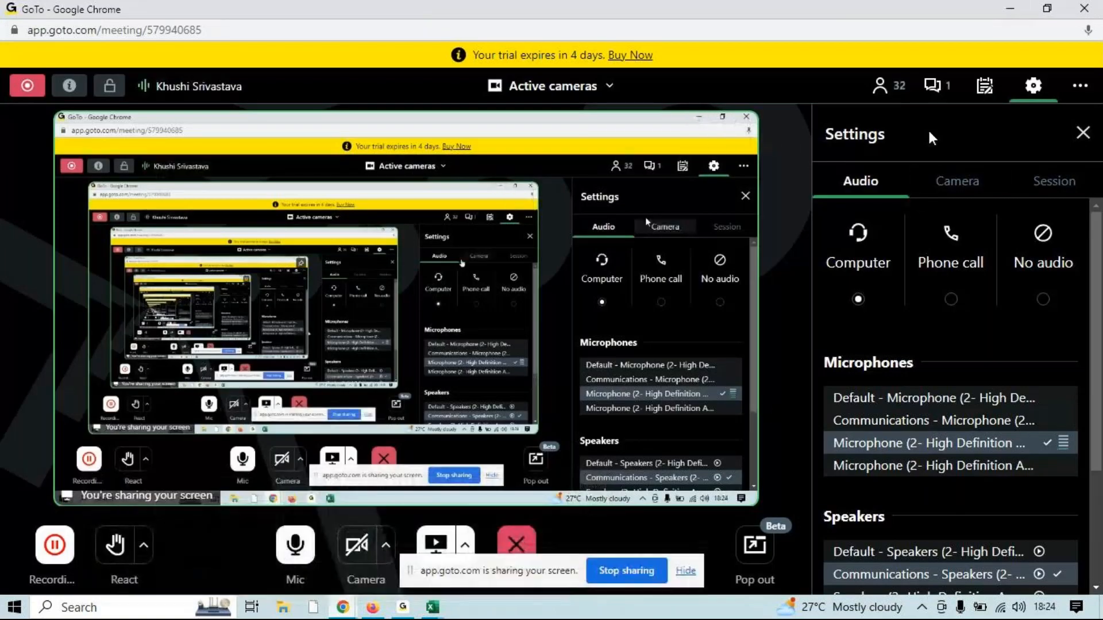
click(936, 86)
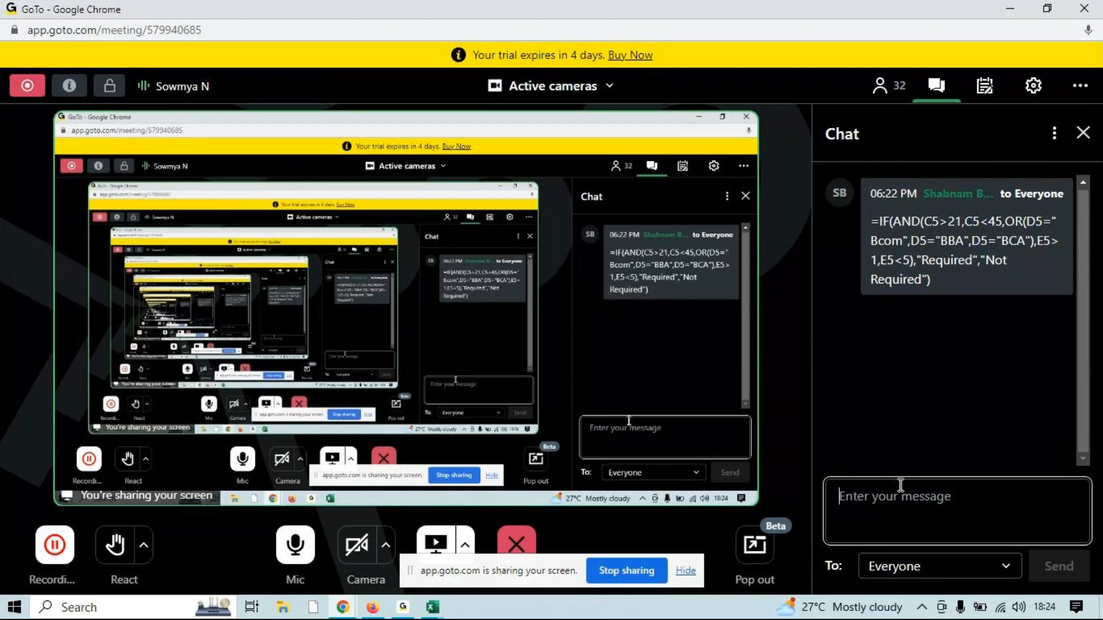
key(ctrl+v)
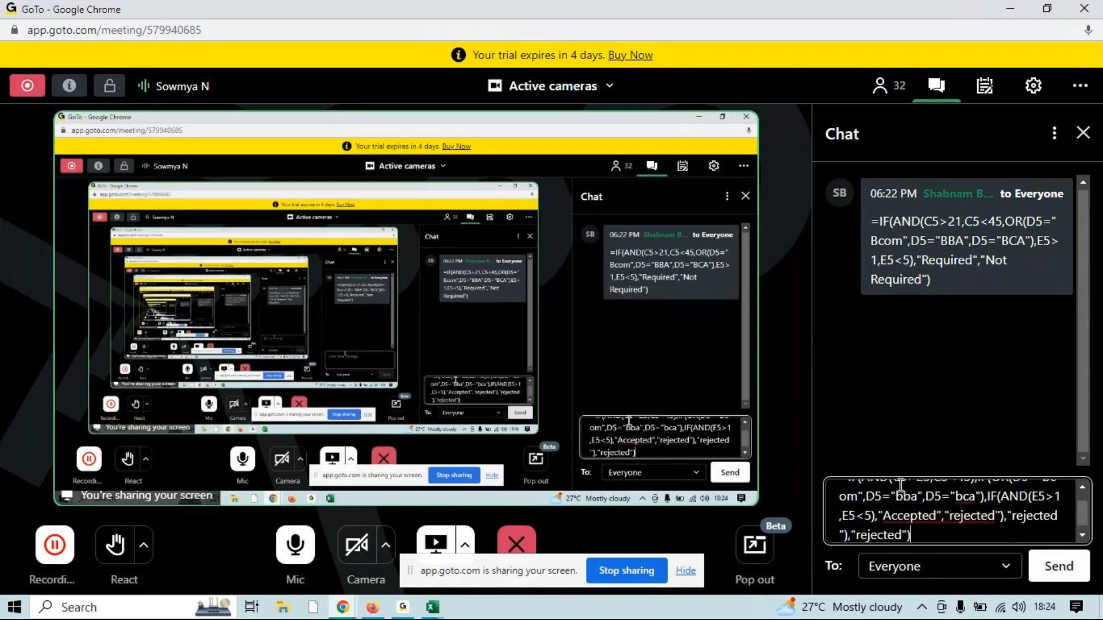
key(Return)
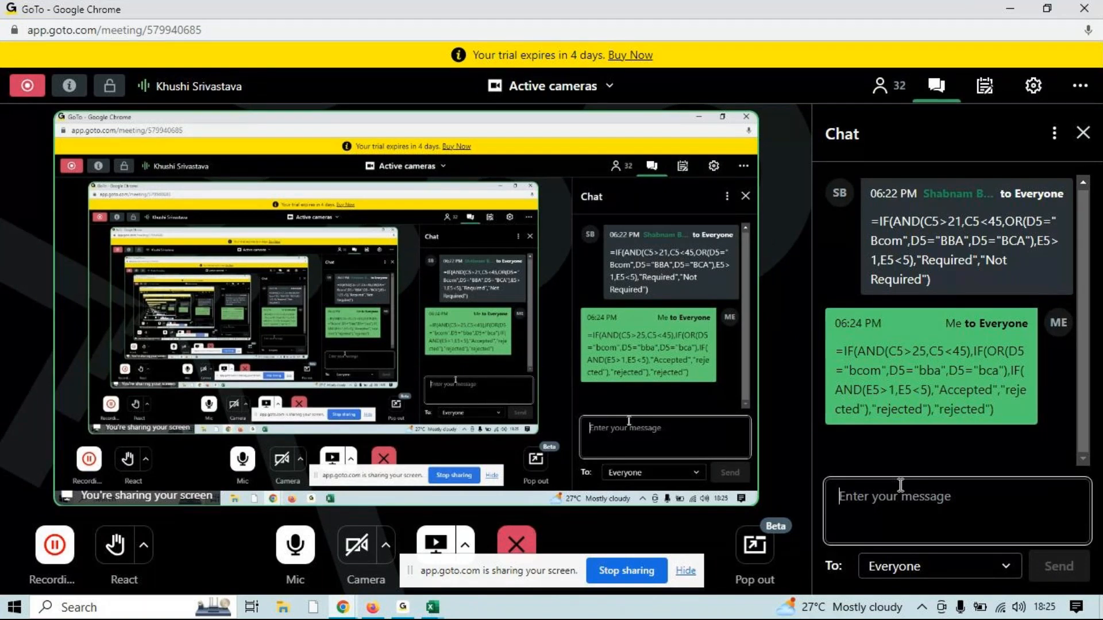
Switch back to the STU PRACTICAL workbook in Excel and finish editing F5 with its formula kept
click(432, 607)
click(484, 575)
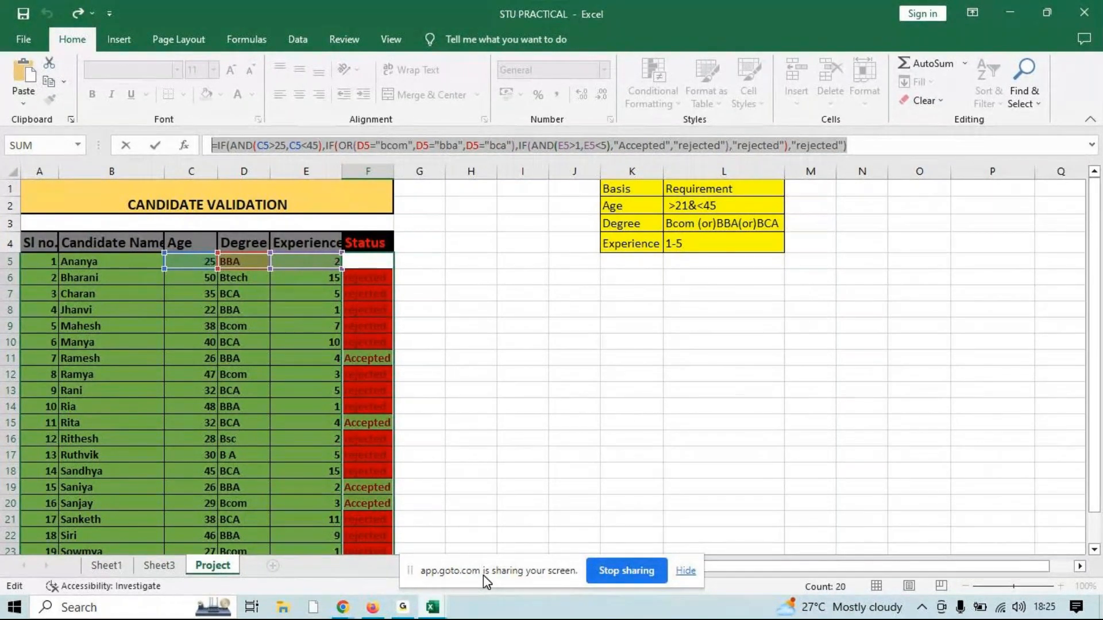
key(ctrl+Return)
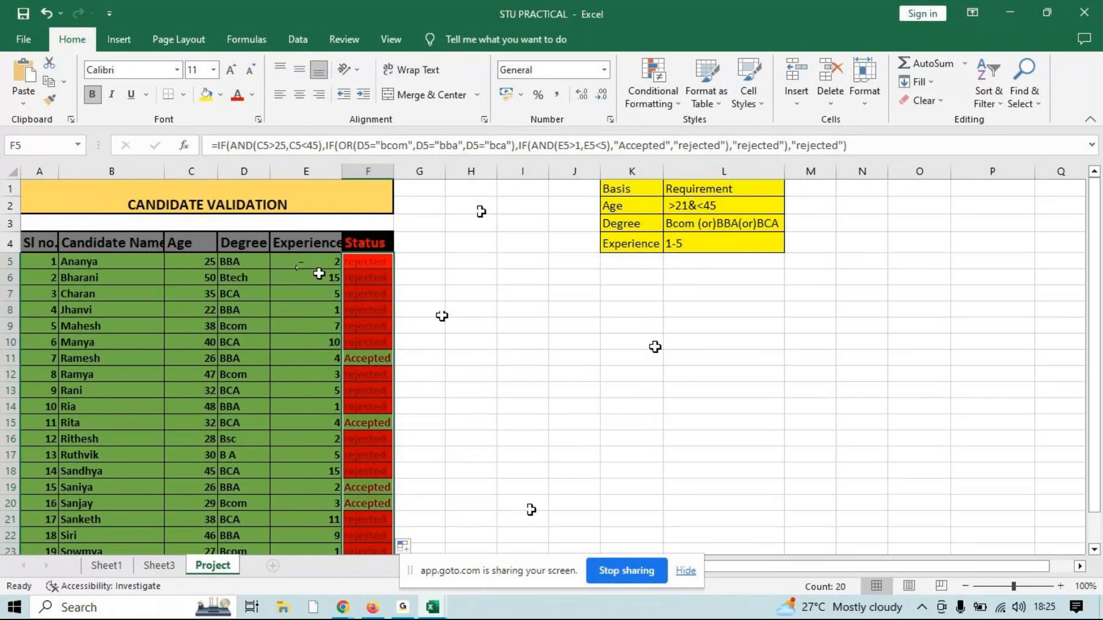
Correct the age test in the F5 formula to C5>21 to match the Age requirement
click(203, 263)
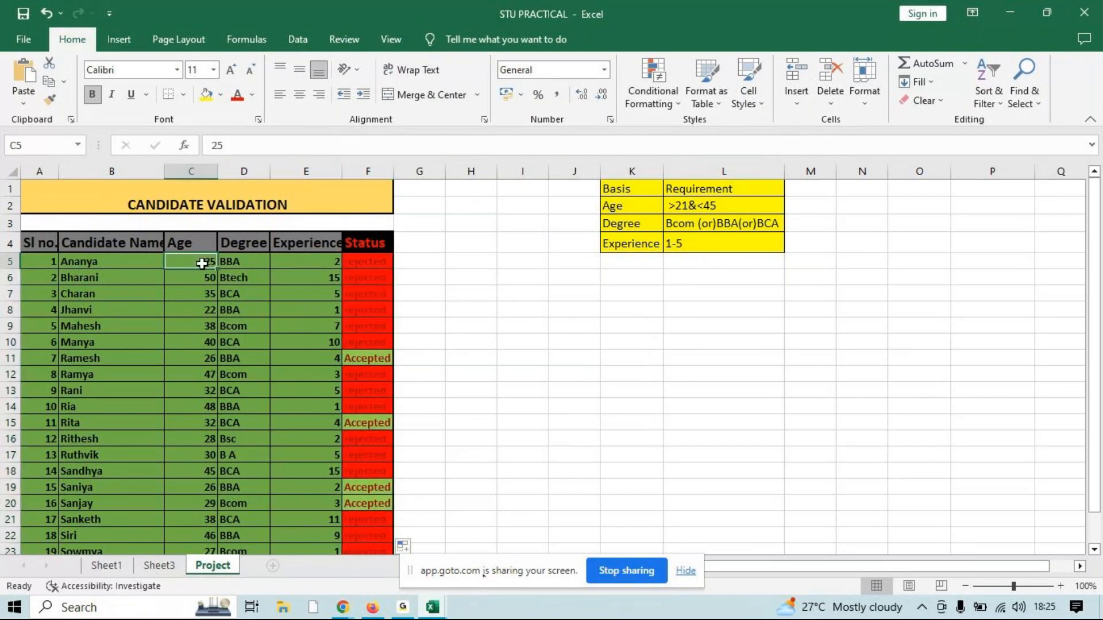
click(352, 260)
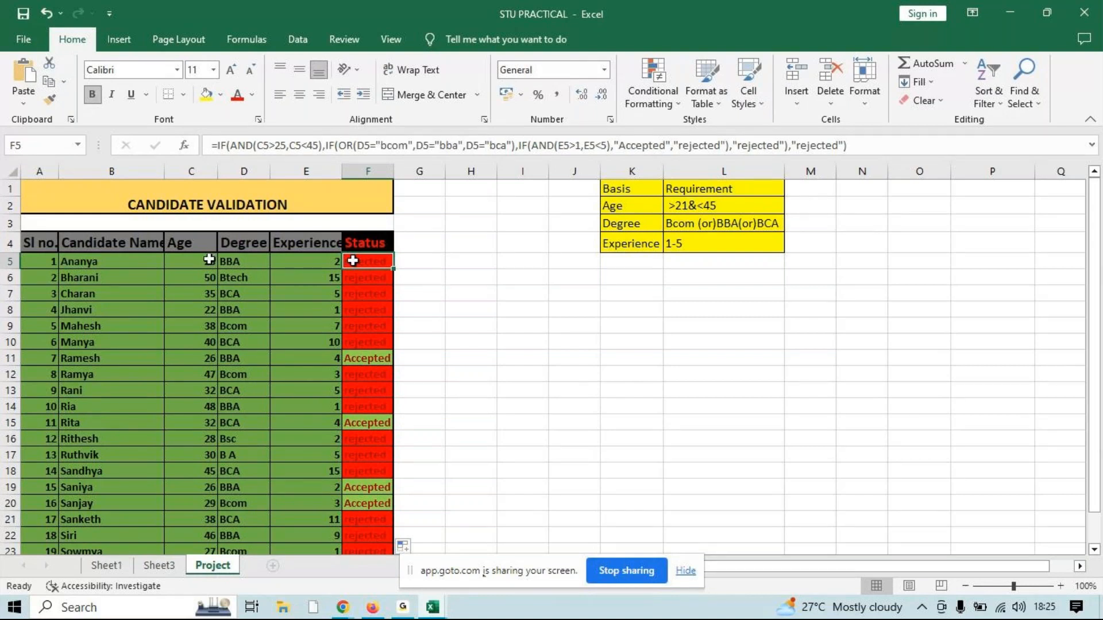
click(276, 145)
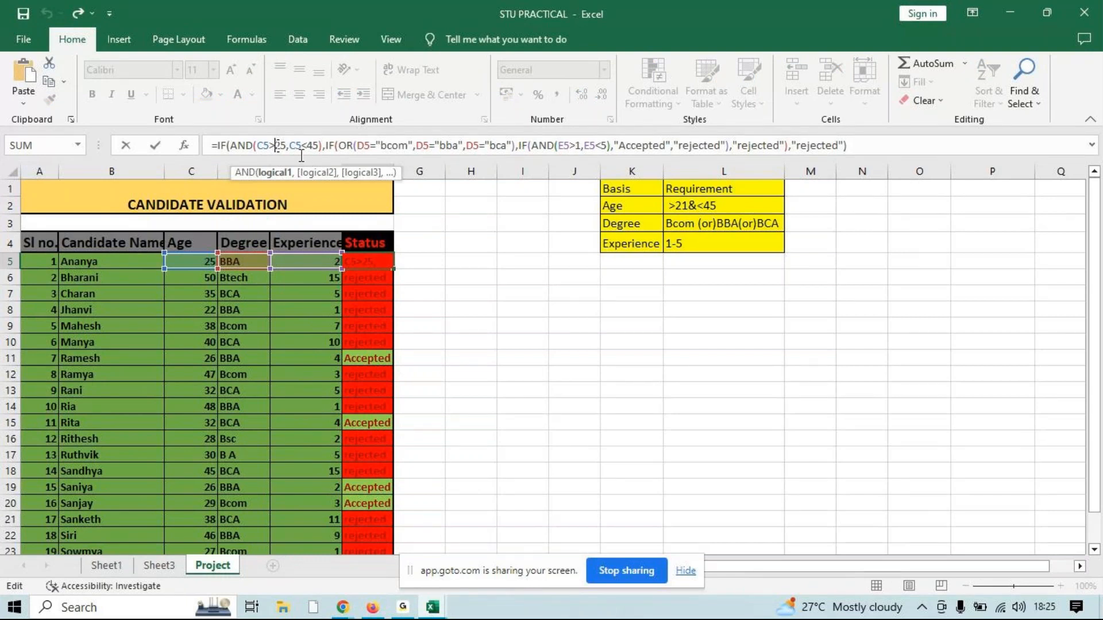
key(Escape)
click(283, 143)
key(BackSpace)
text(1)
key(Return)
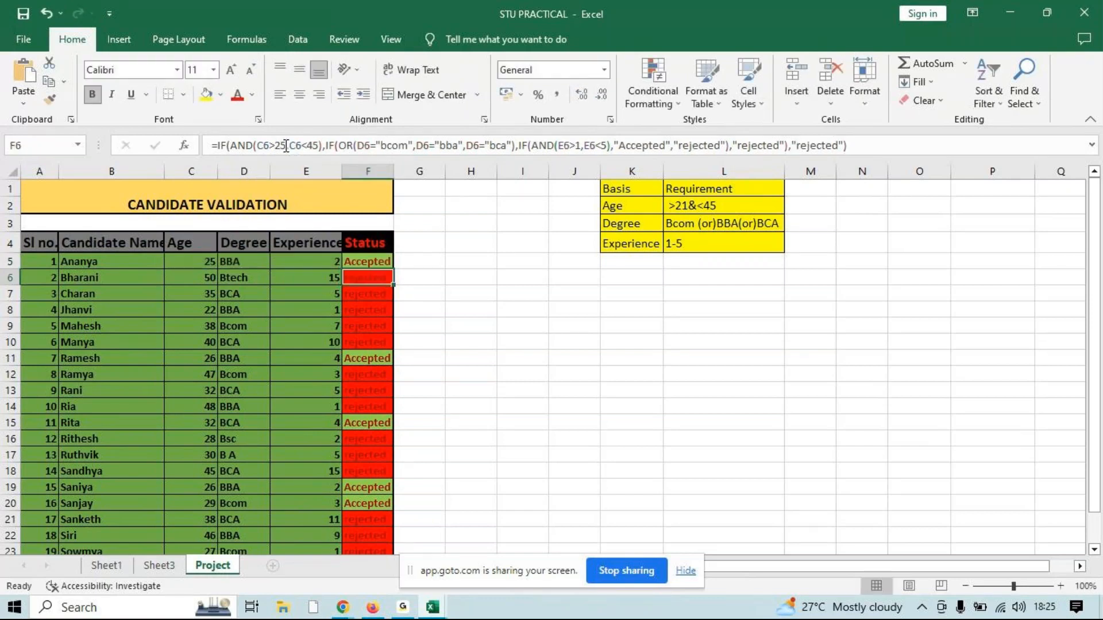
Fill the corrected F5 formula down the Status column for all candidates
click(382, 258)
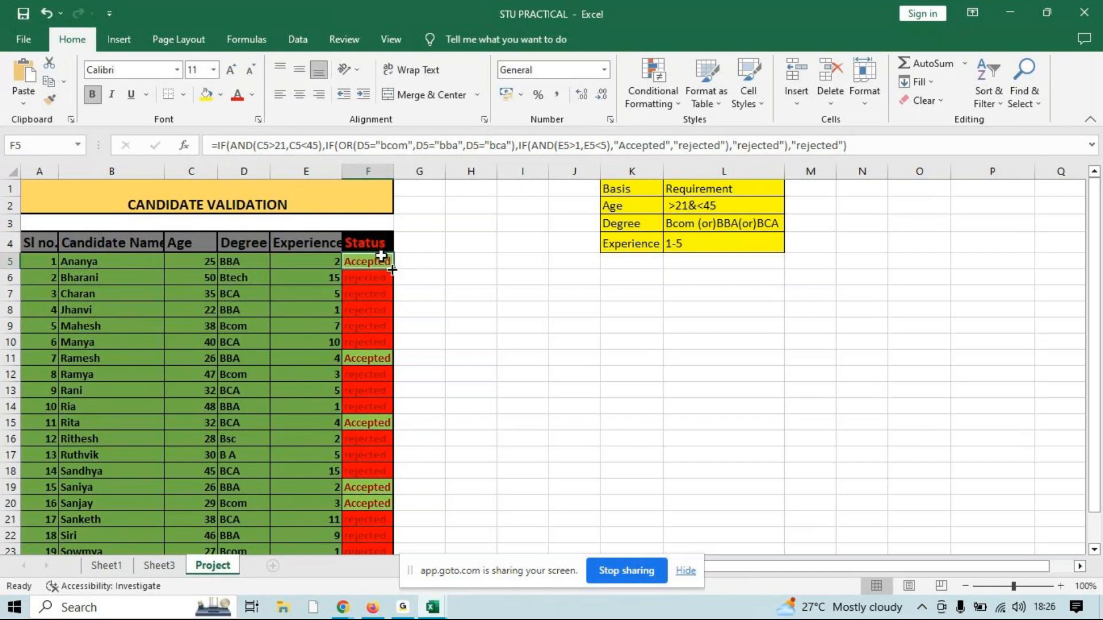
double_click(392, 270)
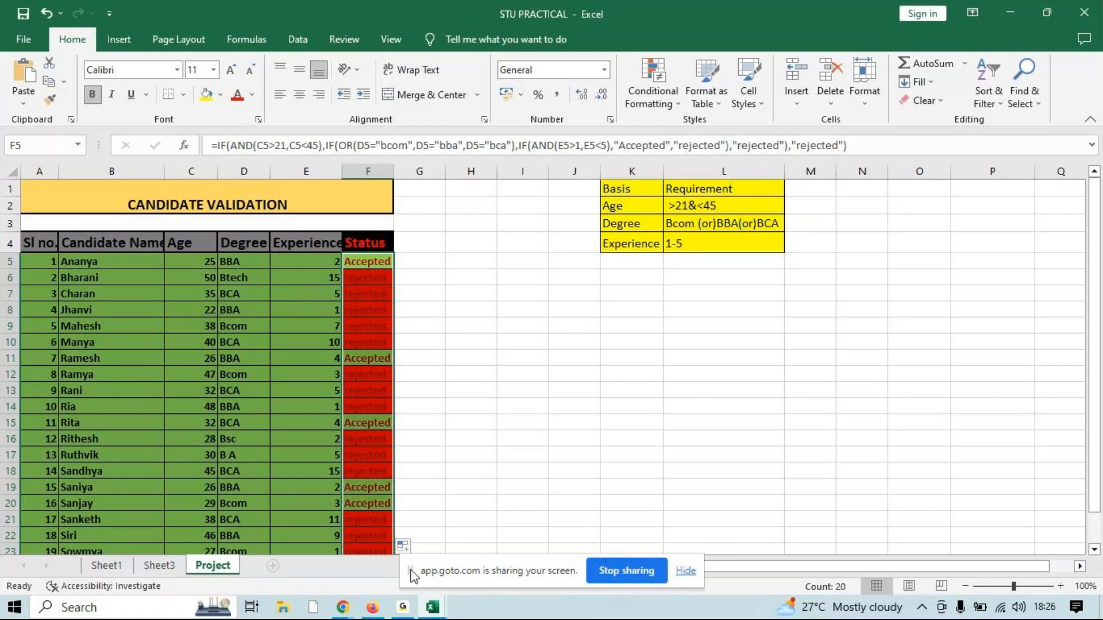
Switch to the GoTo meeting window in Chrome and examine the participant's single-IF formula in the chat around the OR and experience tests
mouse_move(373, 613)
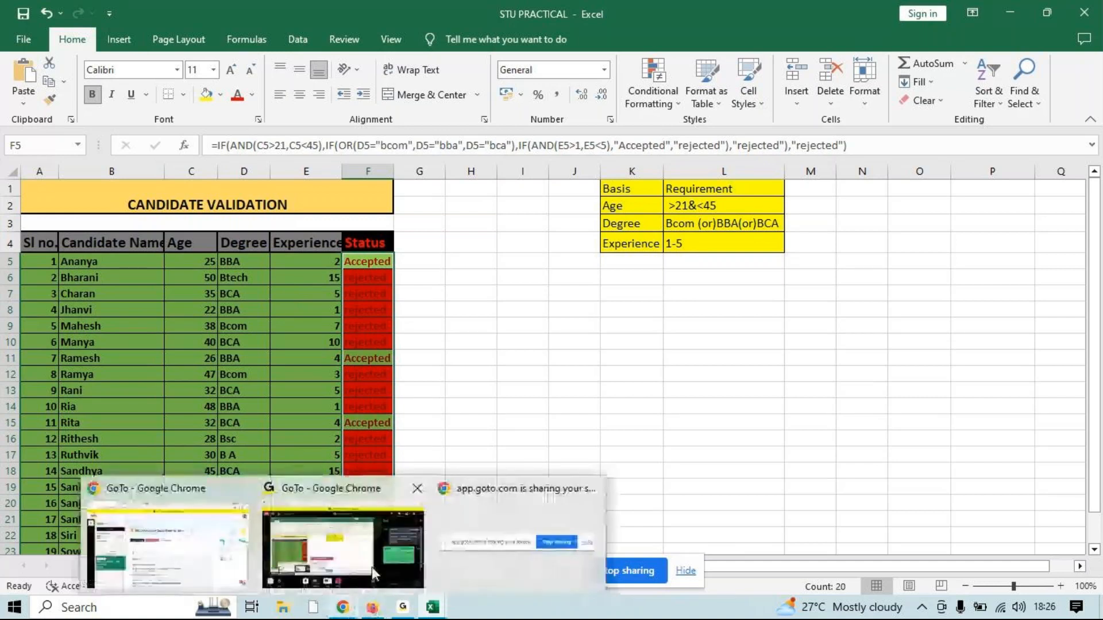
click(371, 567)
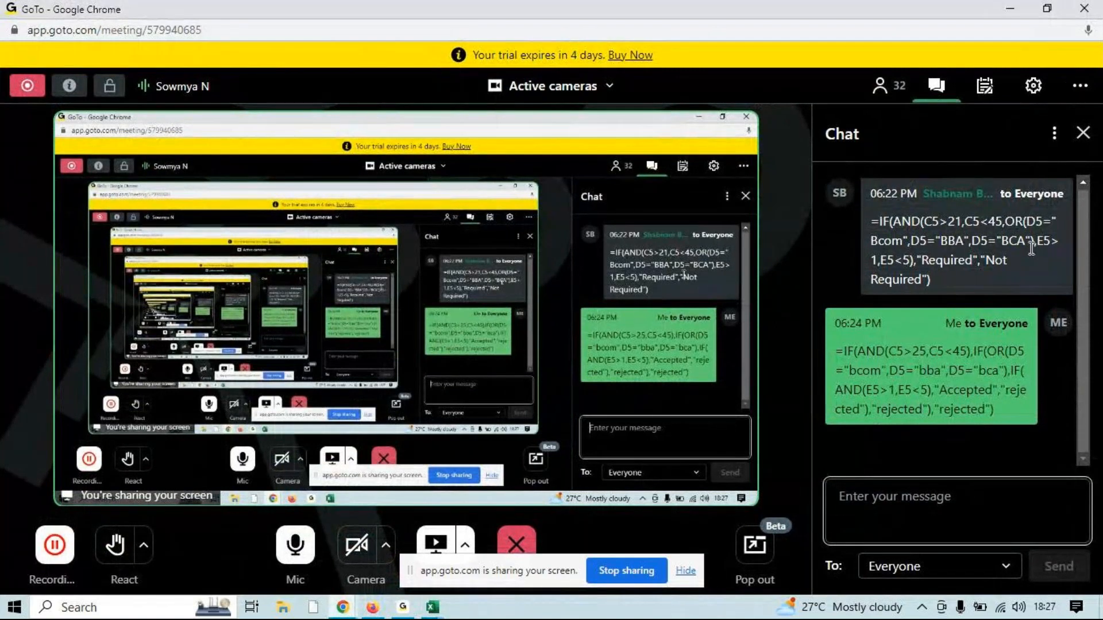
mouse_move(1037, 246)
mouse_down()
mouse_move(1047, 243)
mouse_move(1037, 245)
mouse_up()
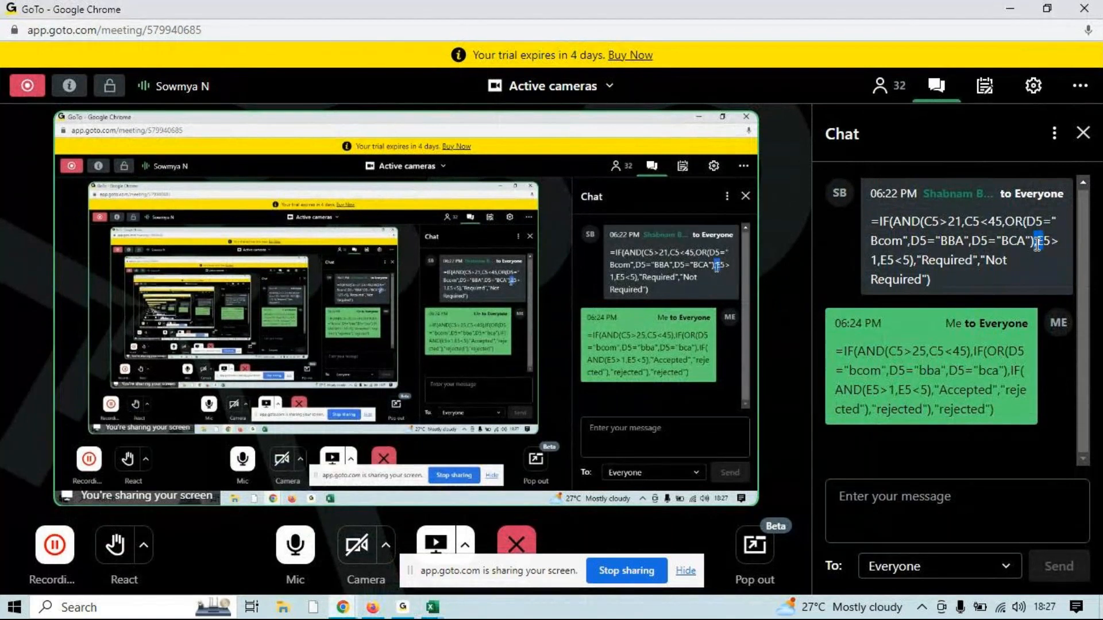
click(1037, 245)
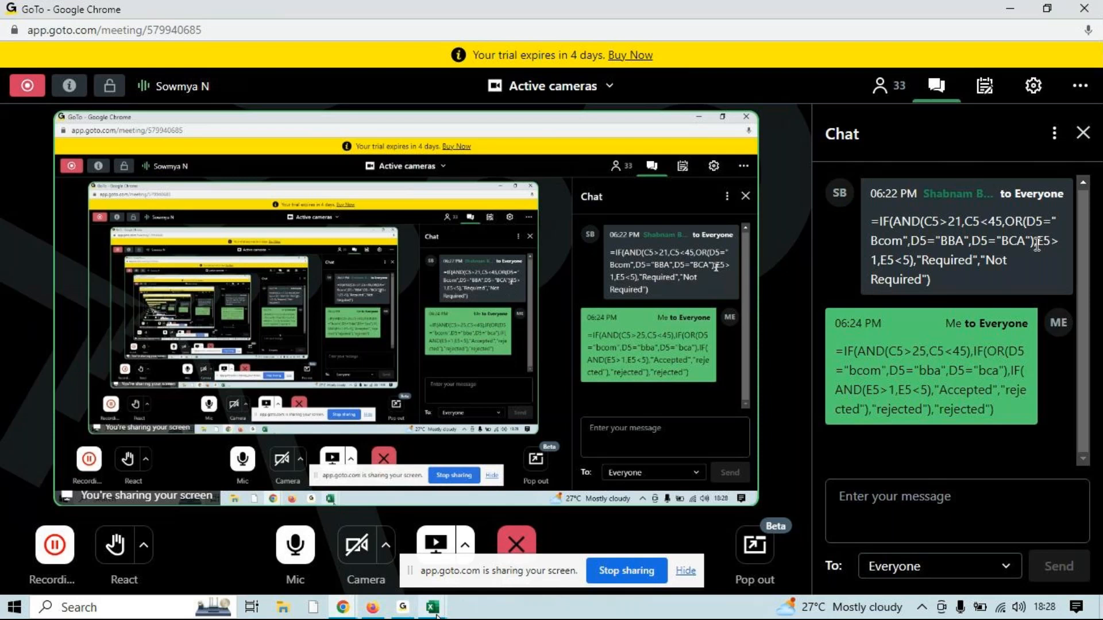
Switch back to the STU PRACTICAL workbook in Excel and examine the nested IF and IF(AND parts of the F5 formula
mouse_move(436, 614)
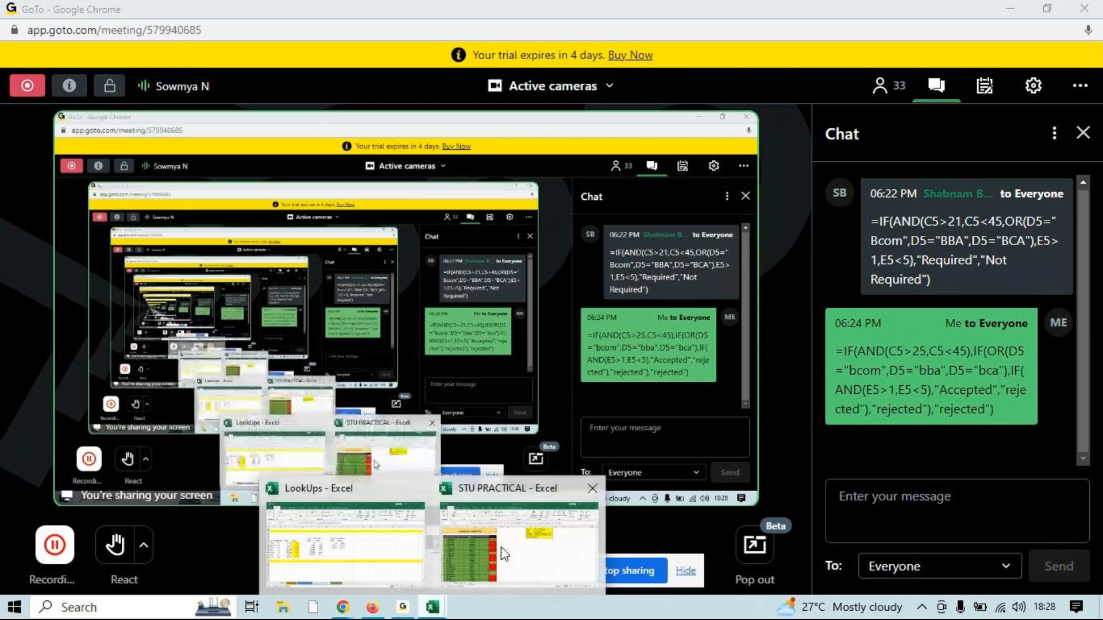
click(504, 555)
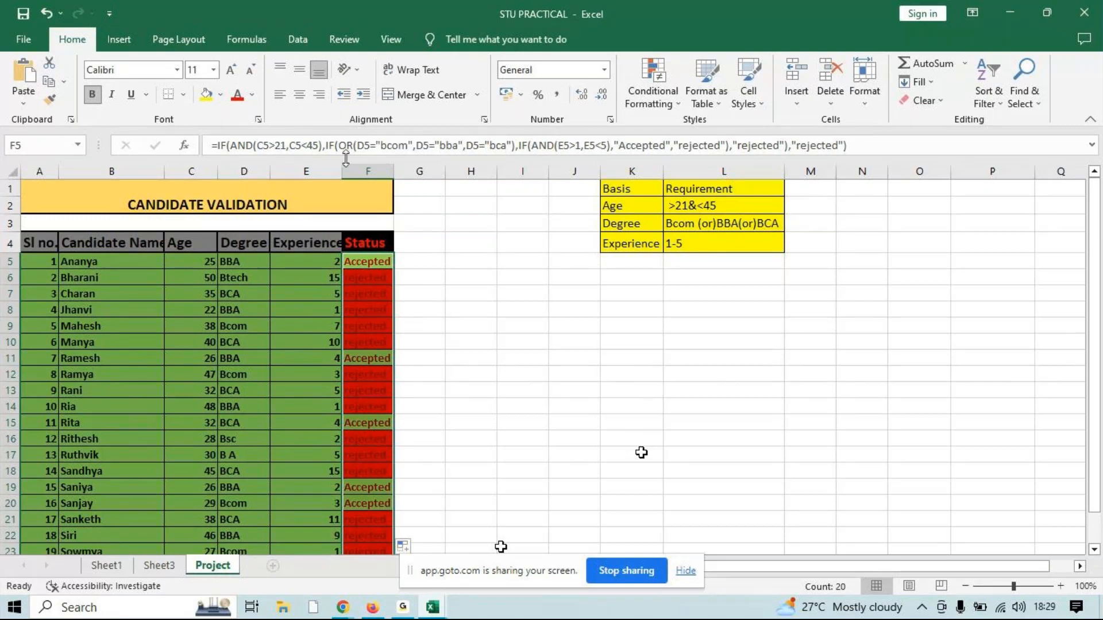
click(328, 146)
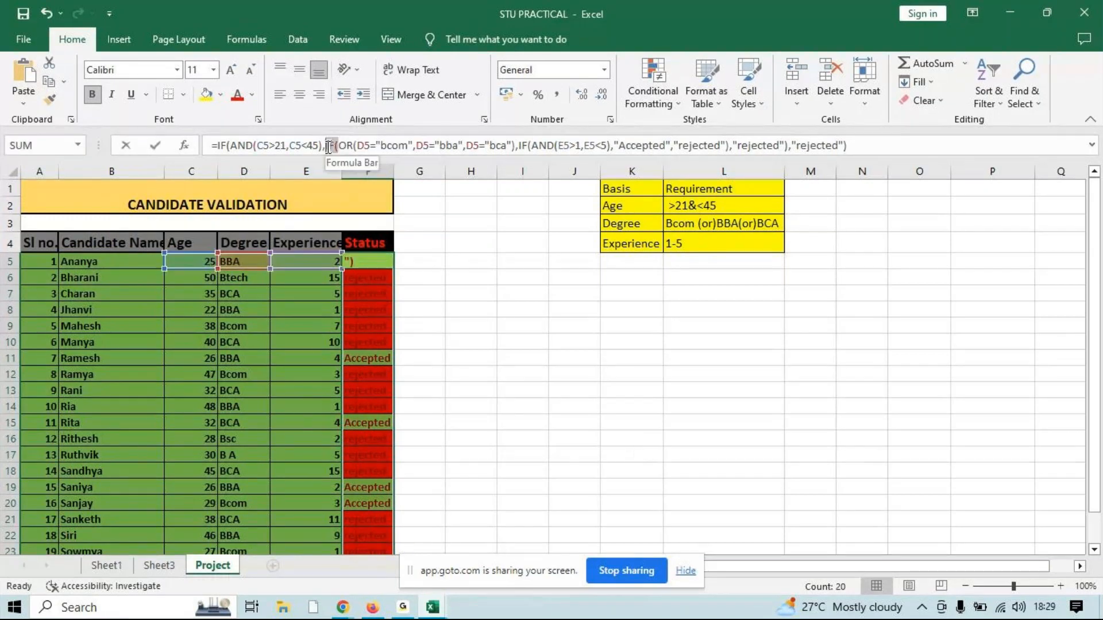
click(330, 146)
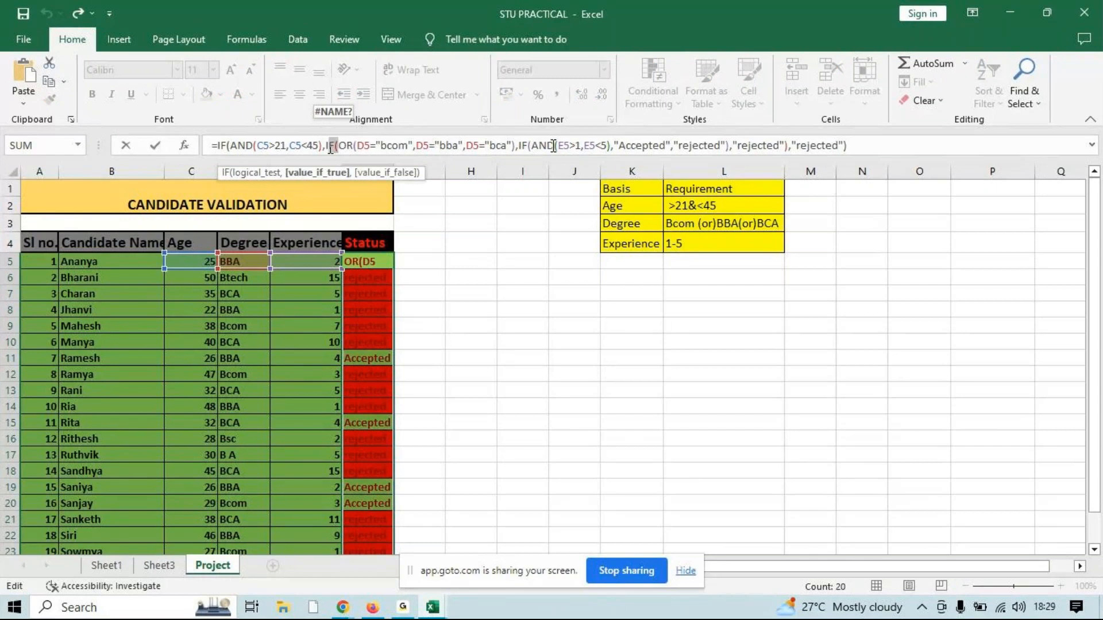
drag(553, 146, 523, 145)
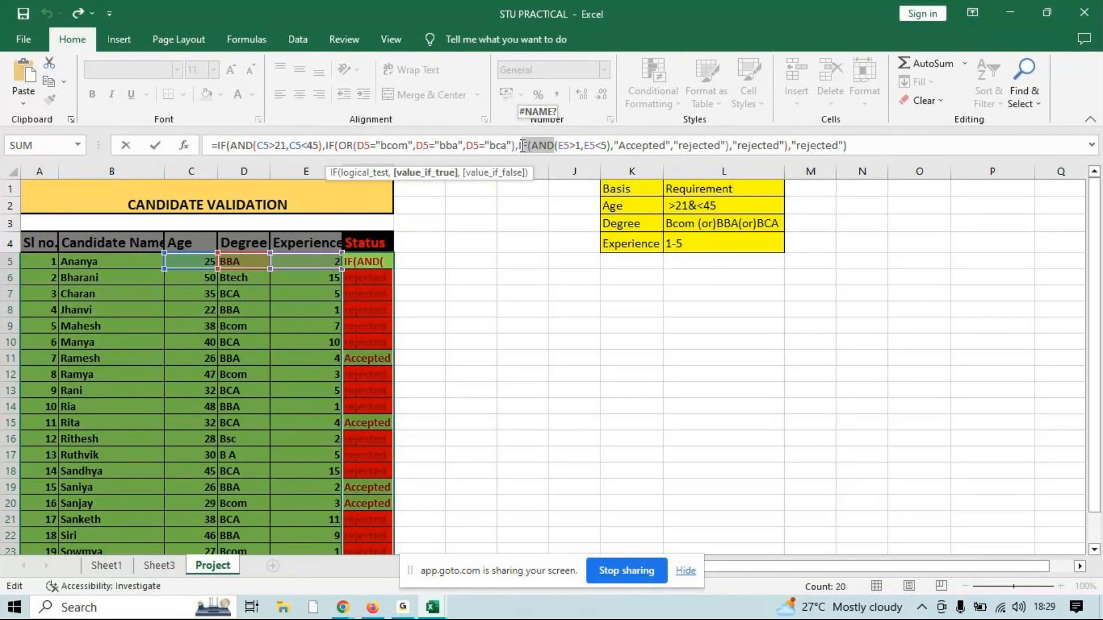
drag(523, 145, 519, 145)
key(Return)
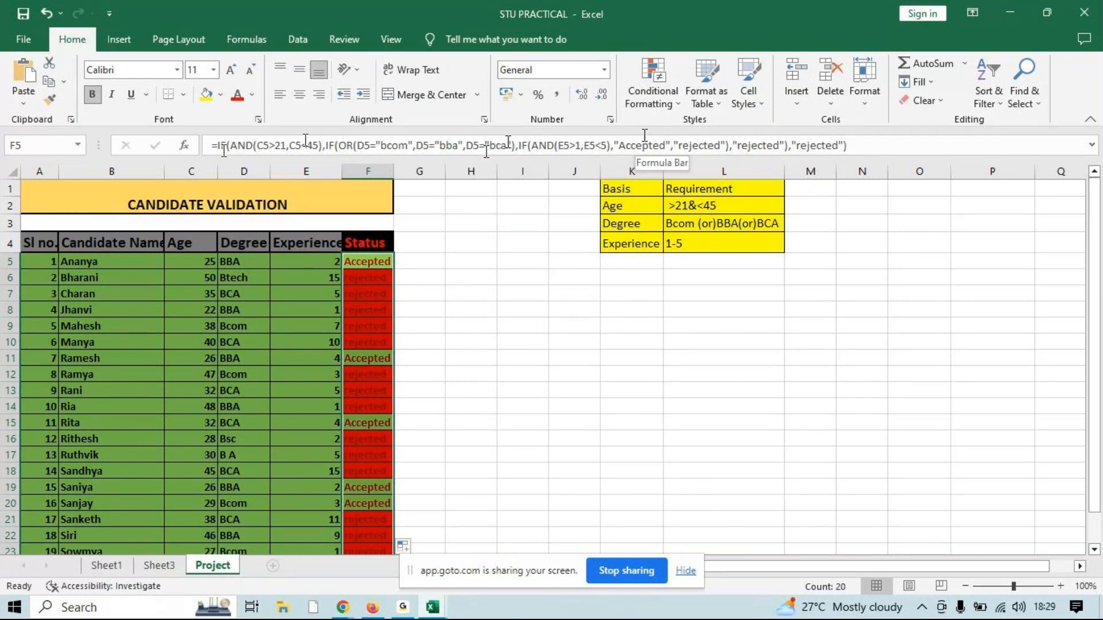
Examine the OR degree test and the "Accepted" and "rejected" results in the F5 formula
click(351, 145)
double_click(342, 145)
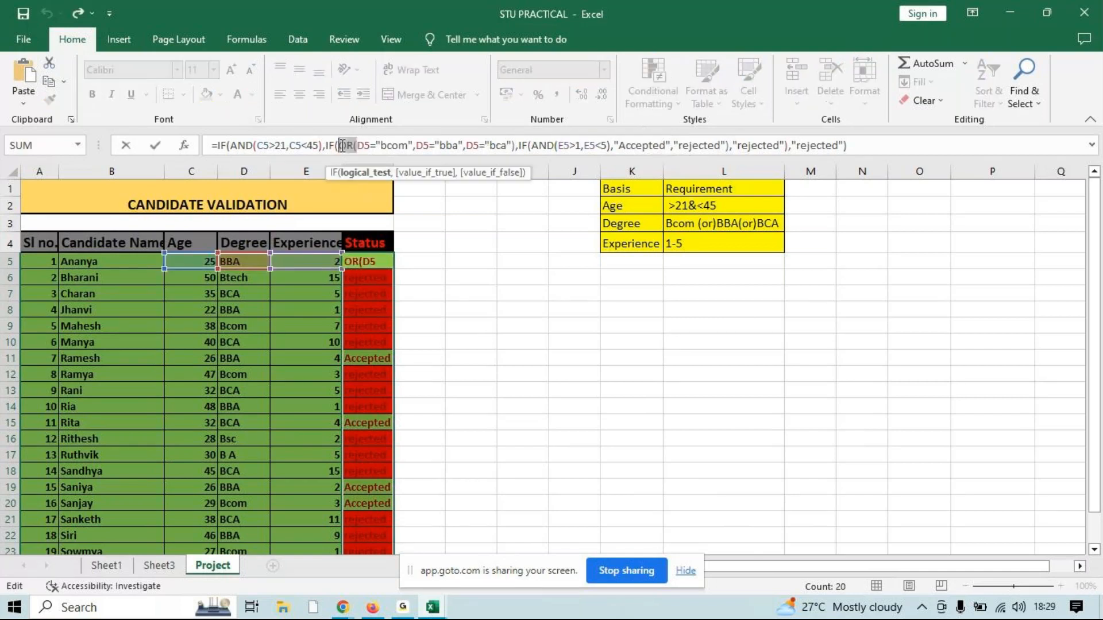
key(ctrl+Return)
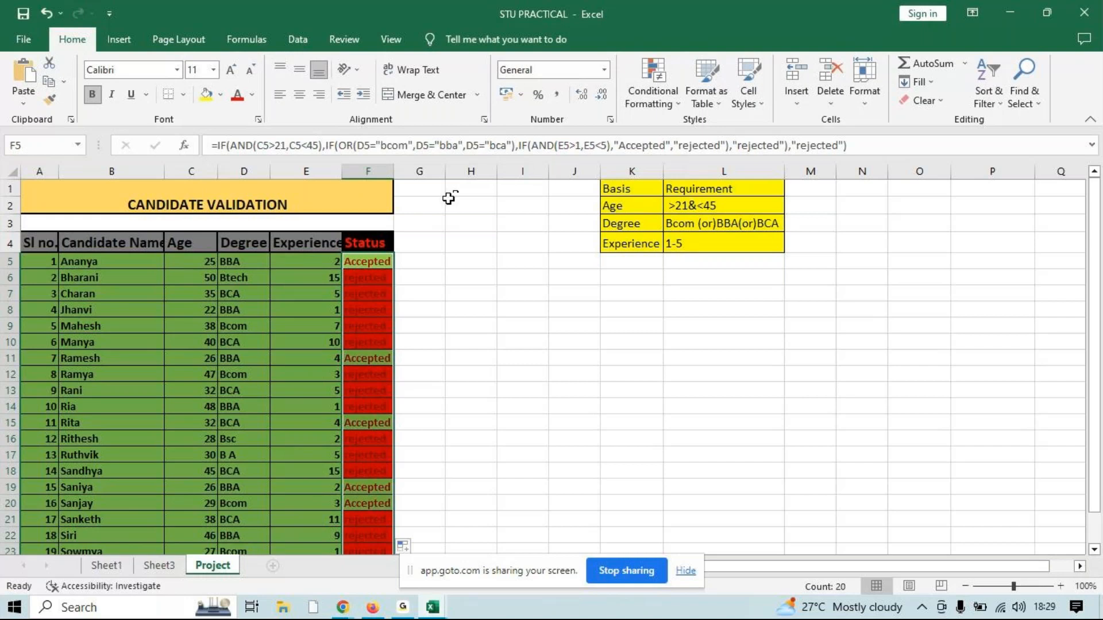
click(619, 145)
drag(620, 145, 838, 143)
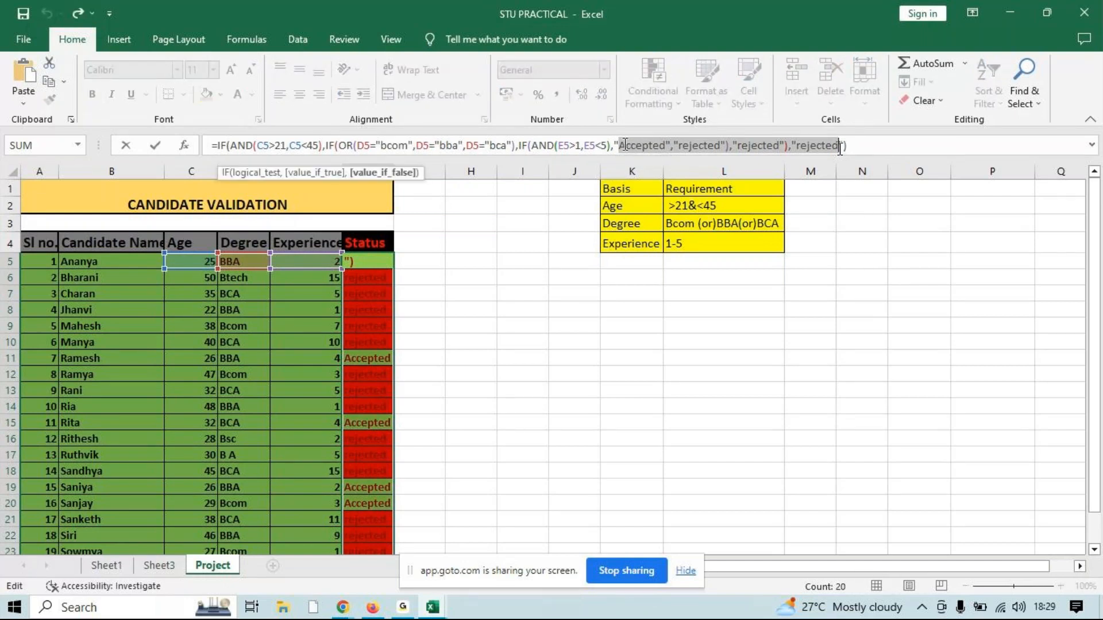
key(Return)
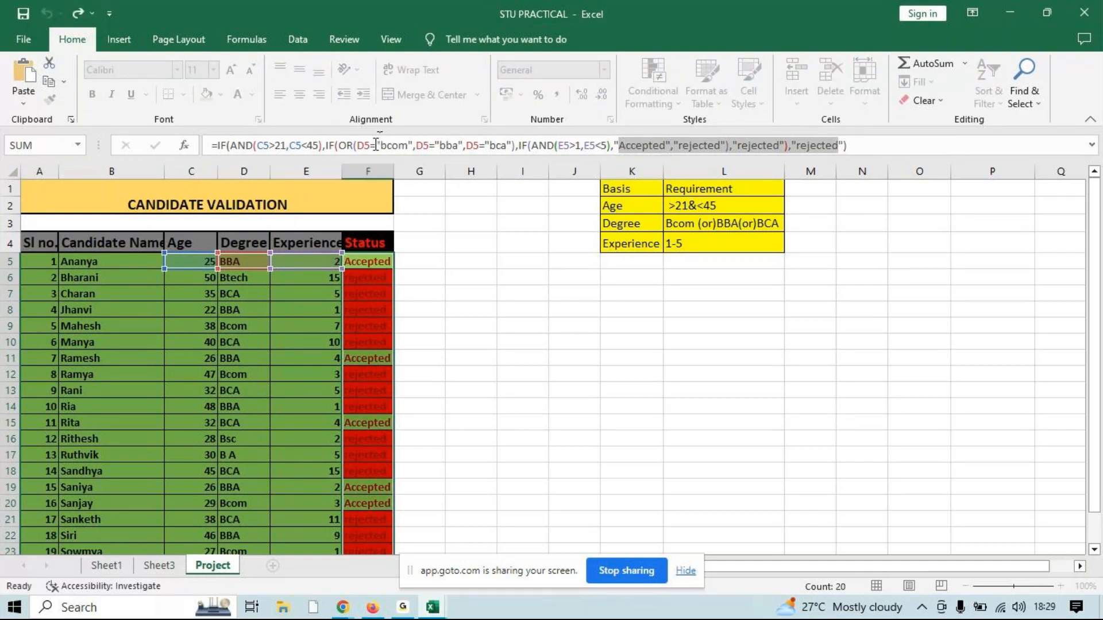
Try to simplify the F5 formula by removing the IF before OR and the IF(AND wrapper around the experience tests
click(327, 146)
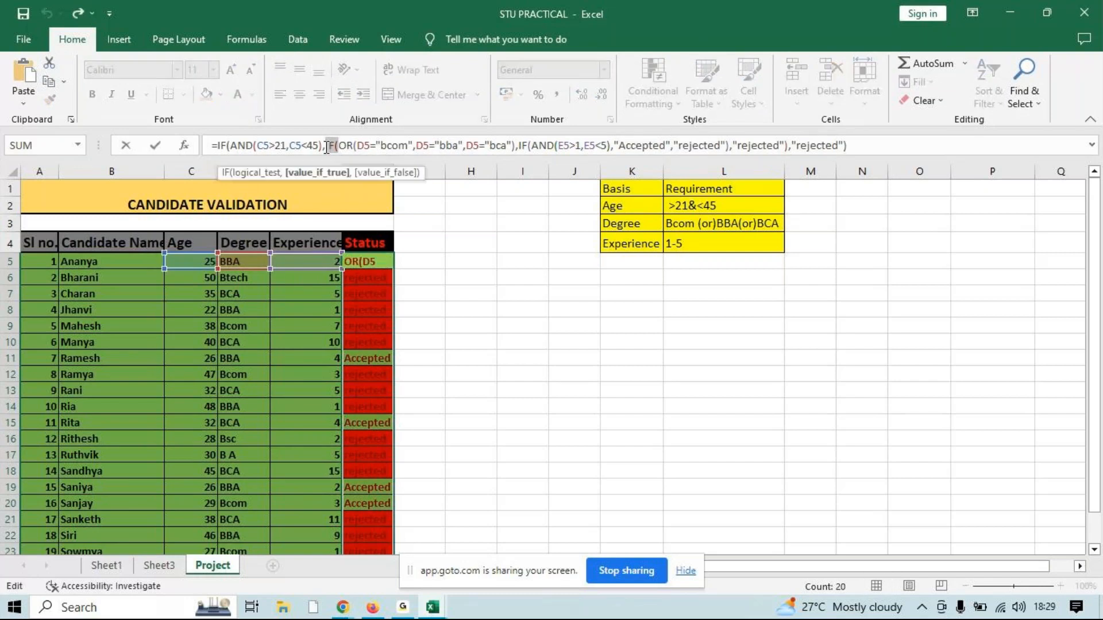
key(Delete)
key(Delete)
key(Delete)
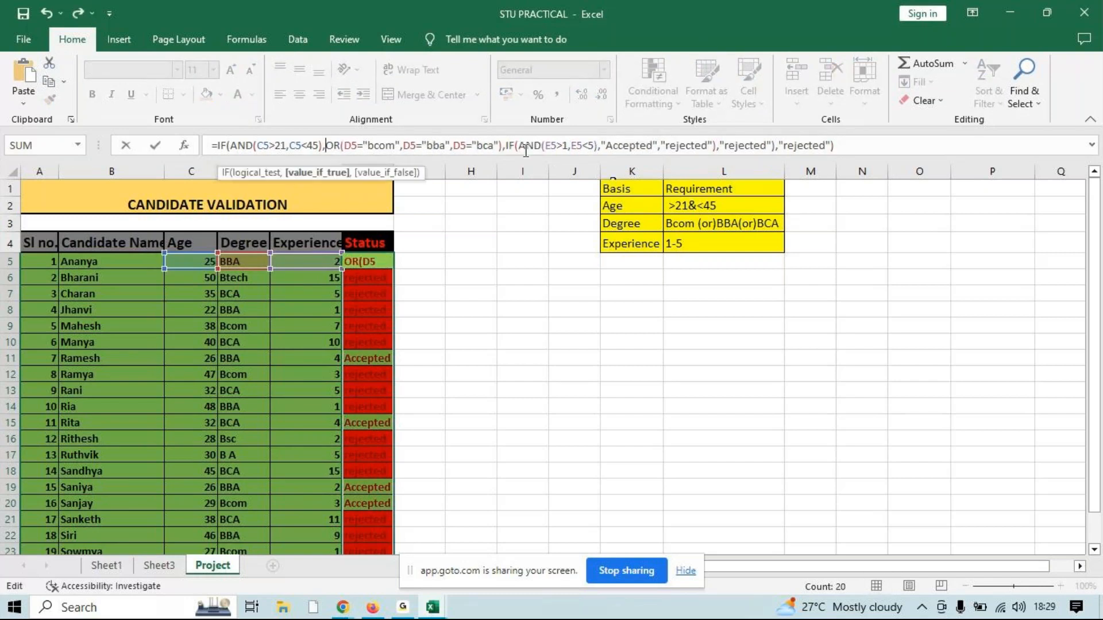
drag(541, 147, 506, 147)
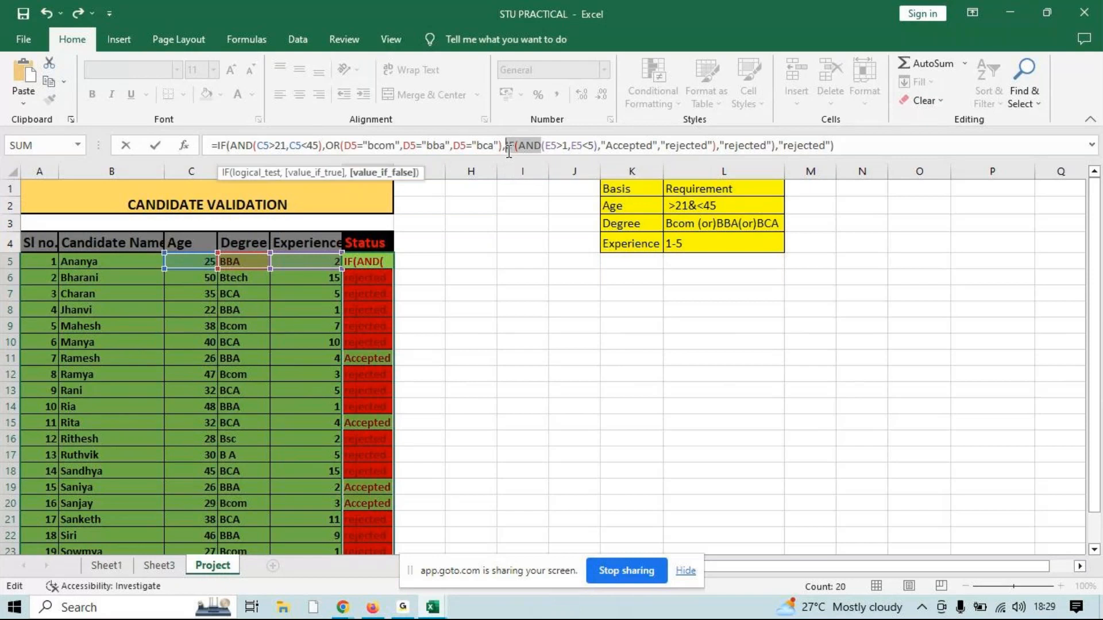
key(Delete)
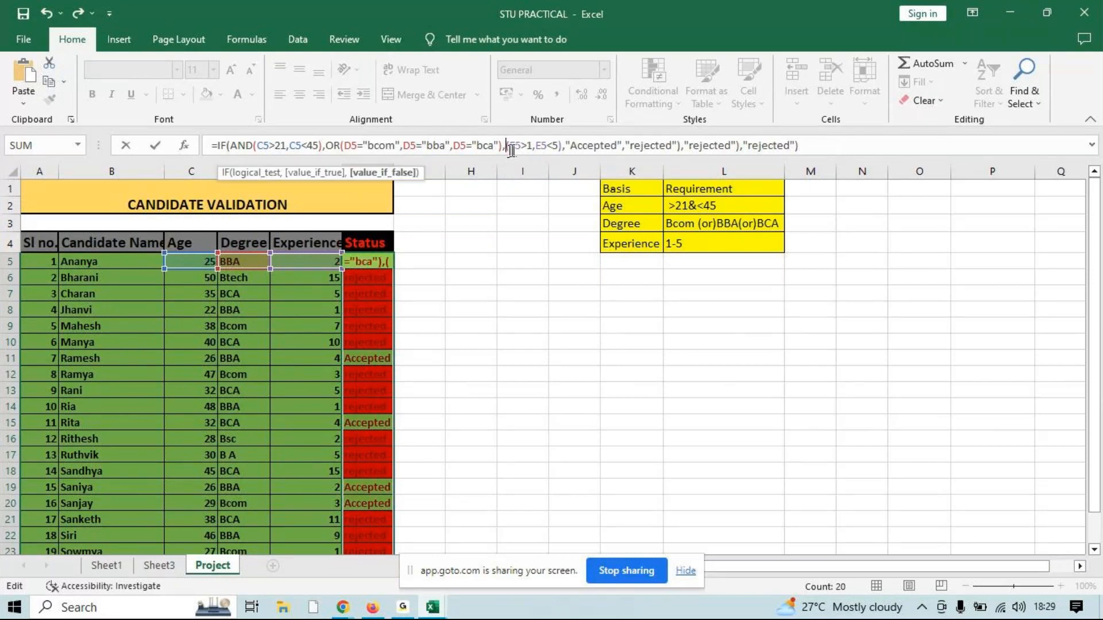
key(Delete)
click(553, 147)
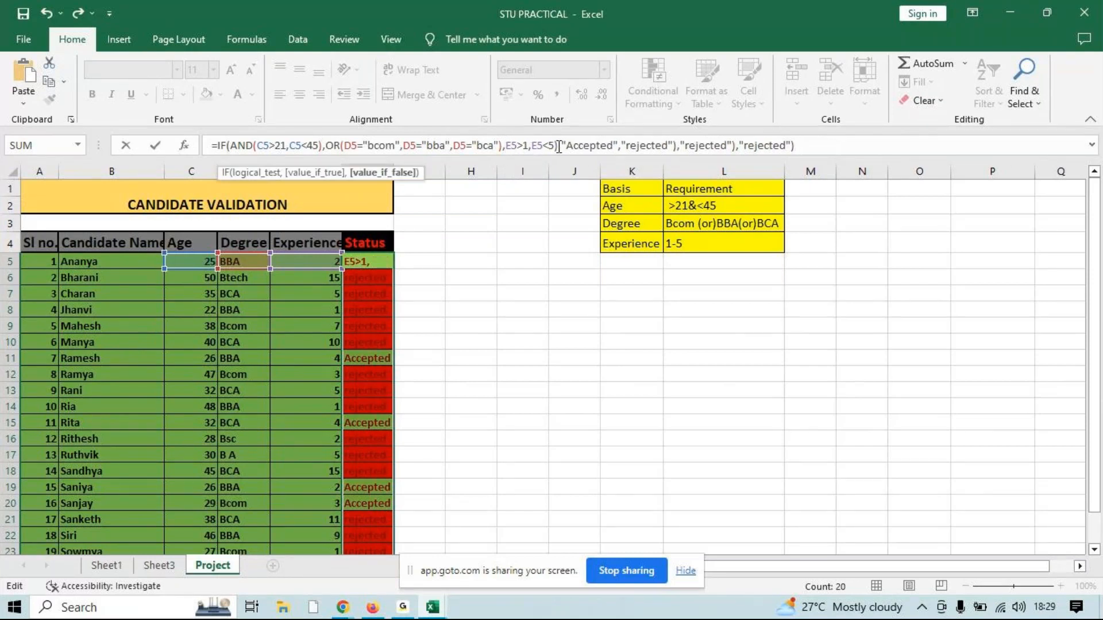
key(Delete)
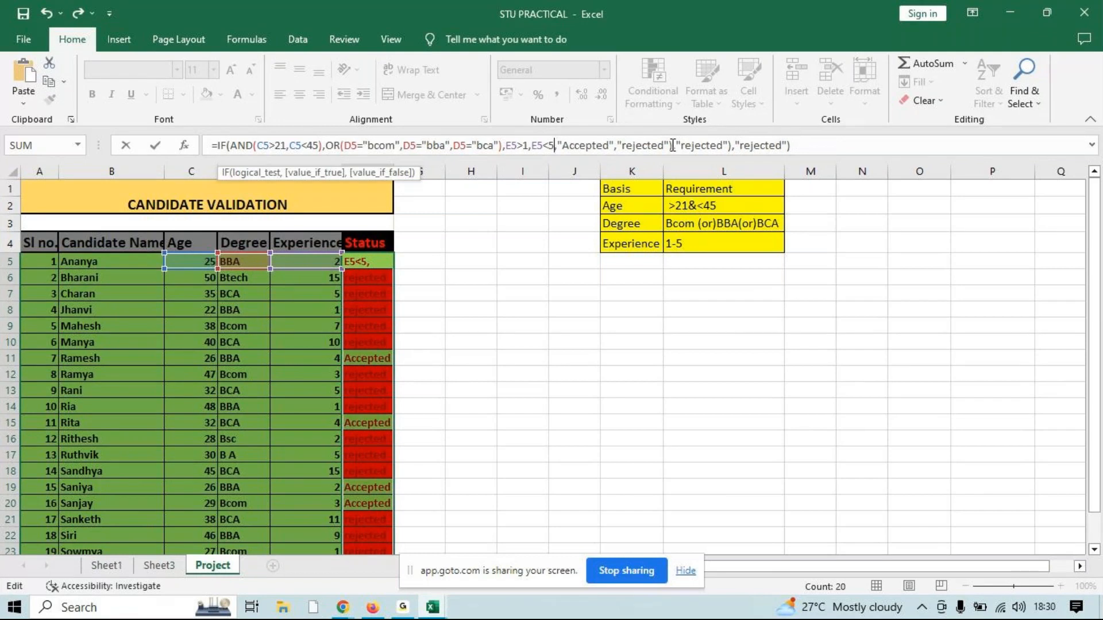
Try to enter the simplified F5 formula ending in a single "Accepted","rejected") pair, removing the extra "rejected" arguments
drag(676, 145, 772, 148)
key(Delete)
key(Delete)
key(Delete)
key(Delete)
key(Delete)
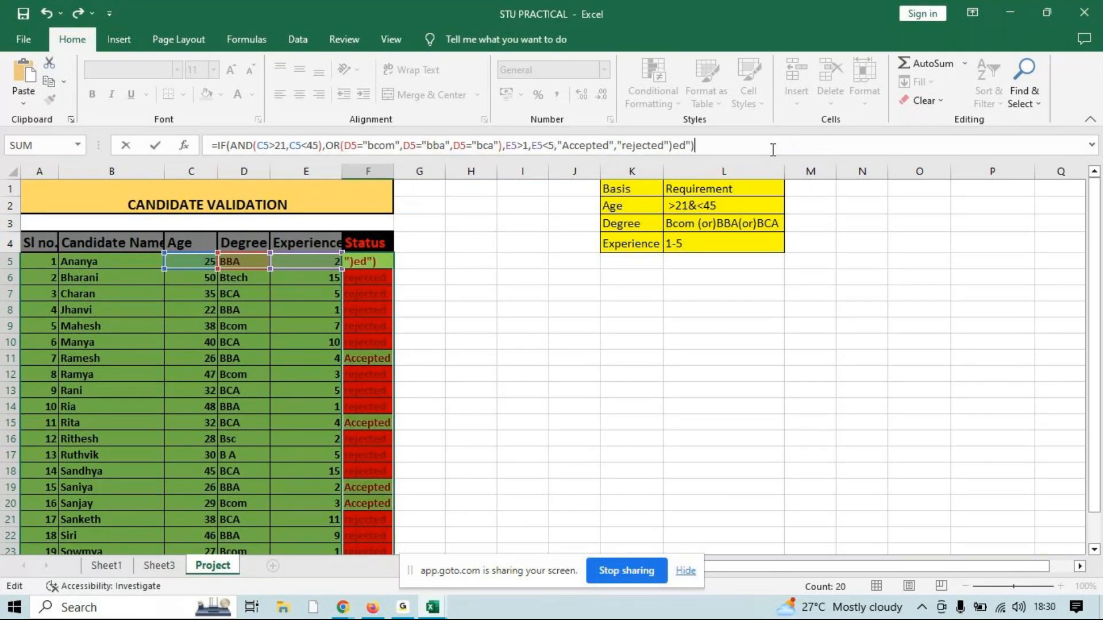
key(BackSpace)
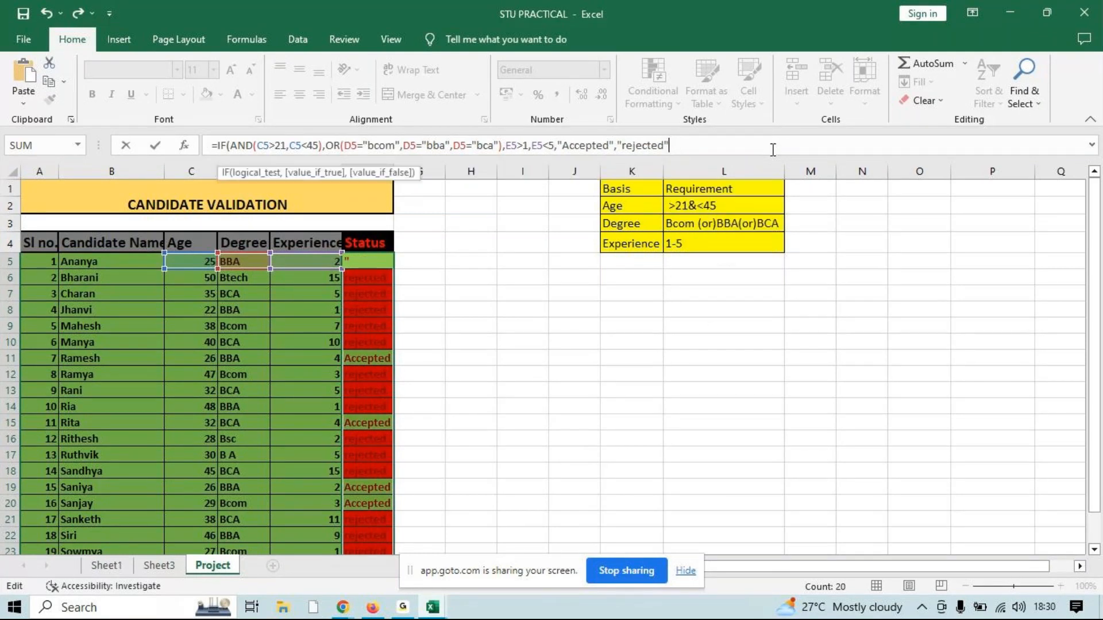
text())
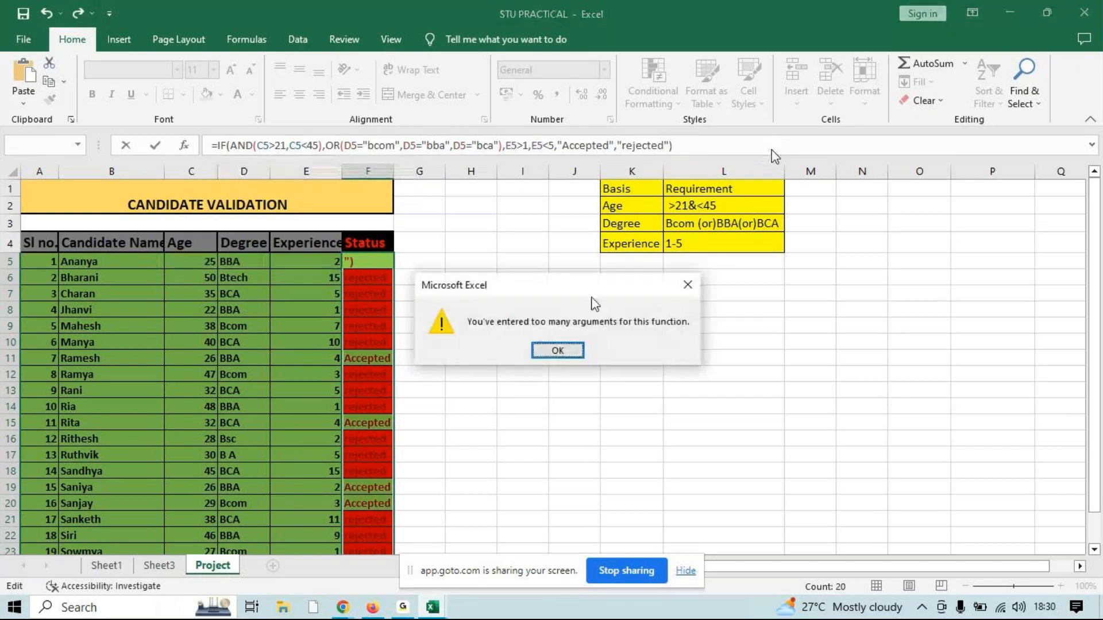
click(561, 347)
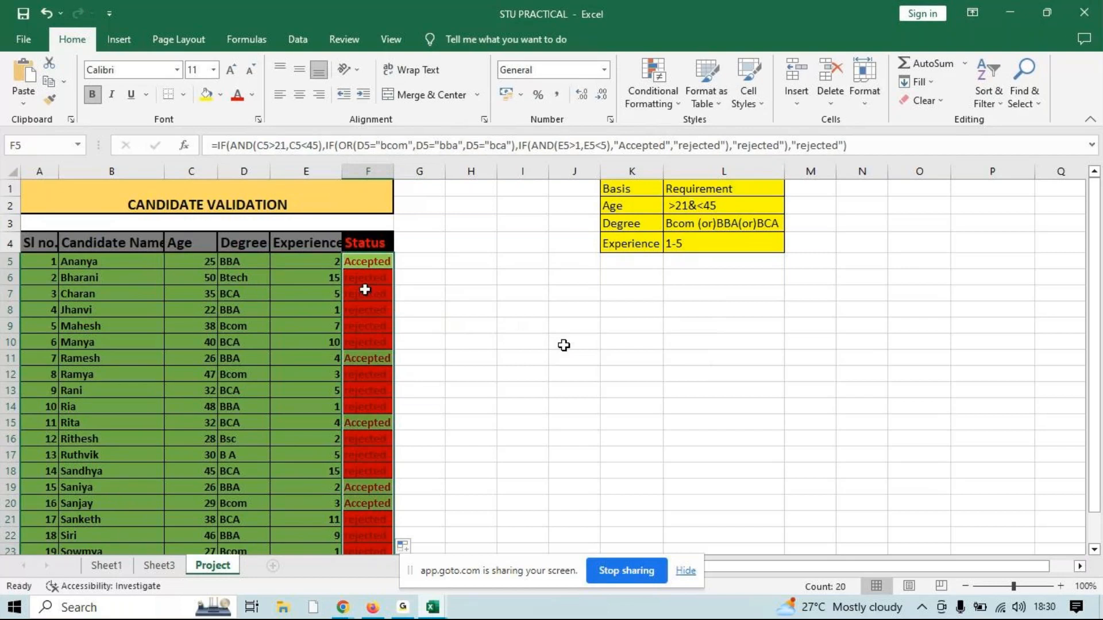
Check the Status formula in F7 against the candidate's experience value in E7
click(367, 293)
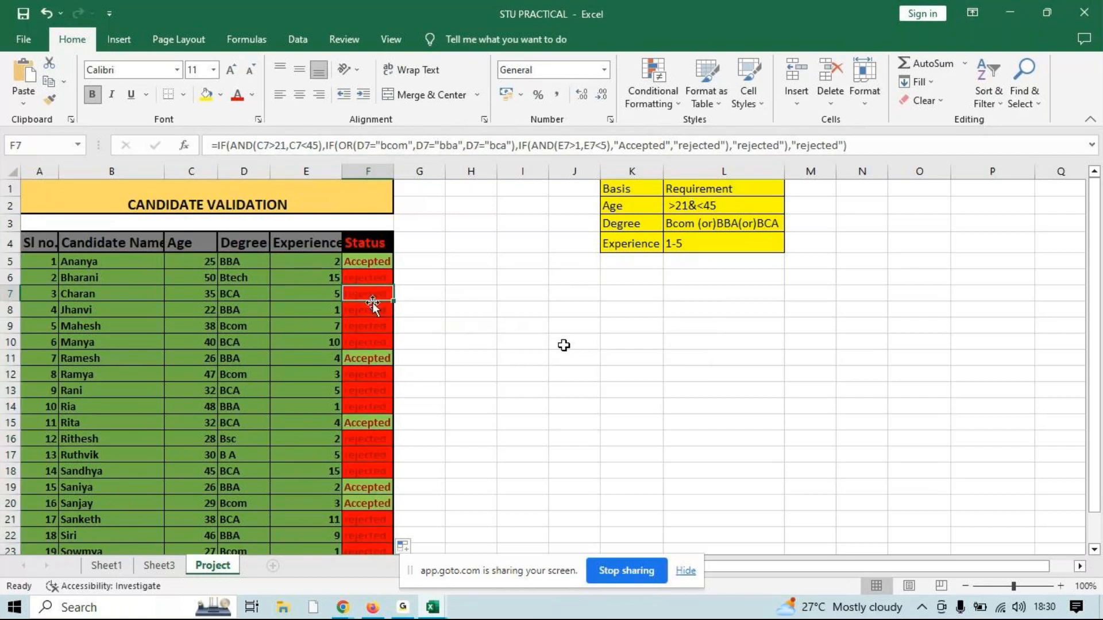
click(329, 296)
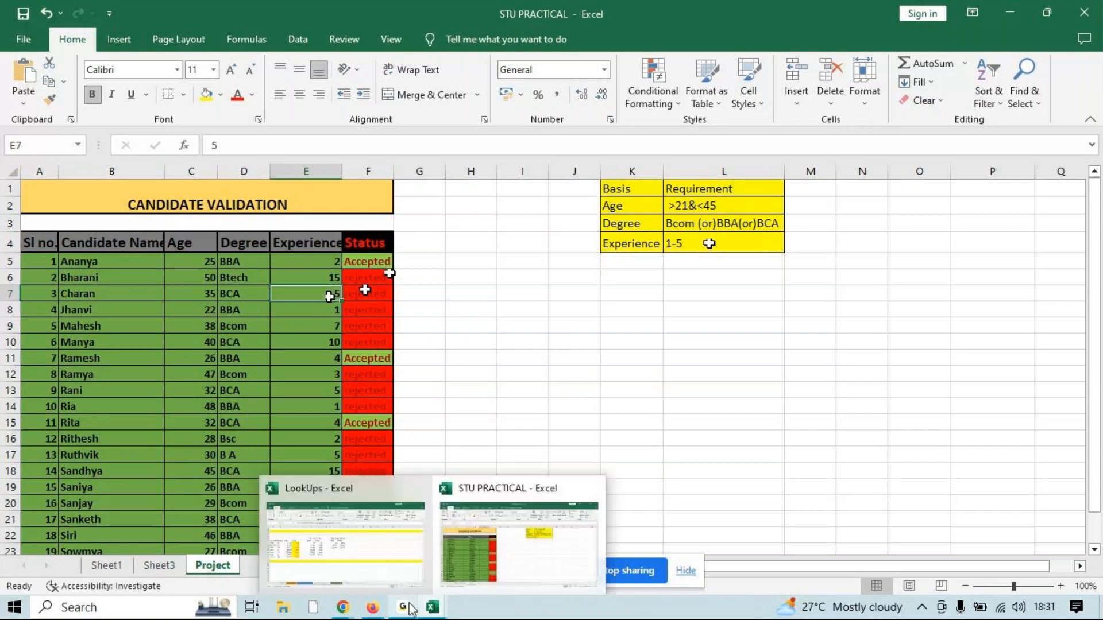
Switch to the GoTo meeting window in Chrome and mute and unmute the microphone twice
mouse_move(372, 608)
click(349, 571)
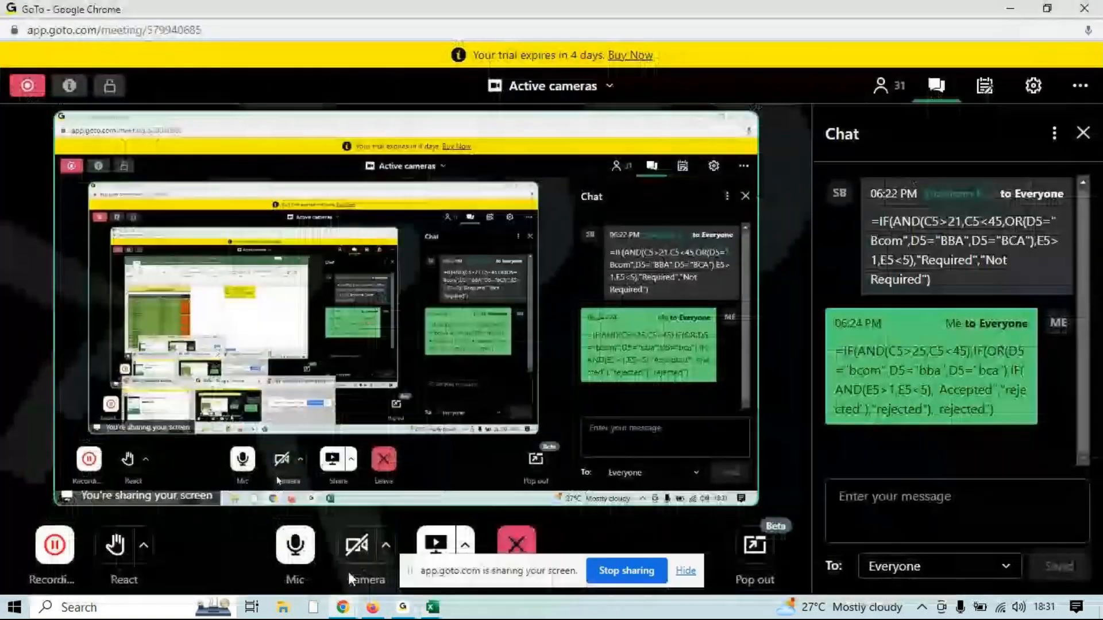
click(295, 545)
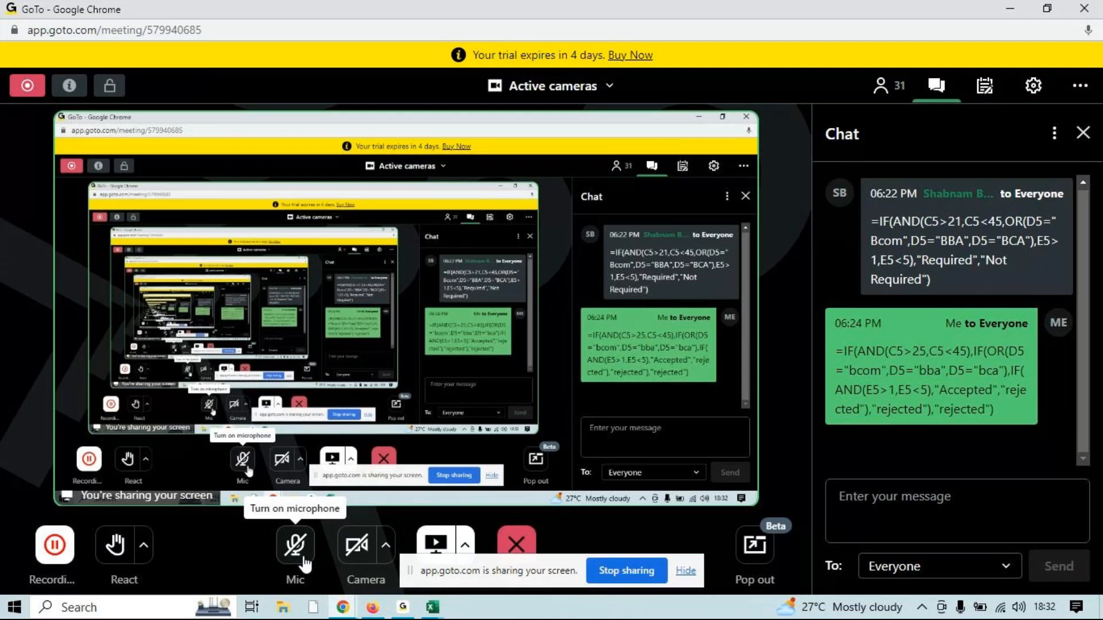
click(305, 557)
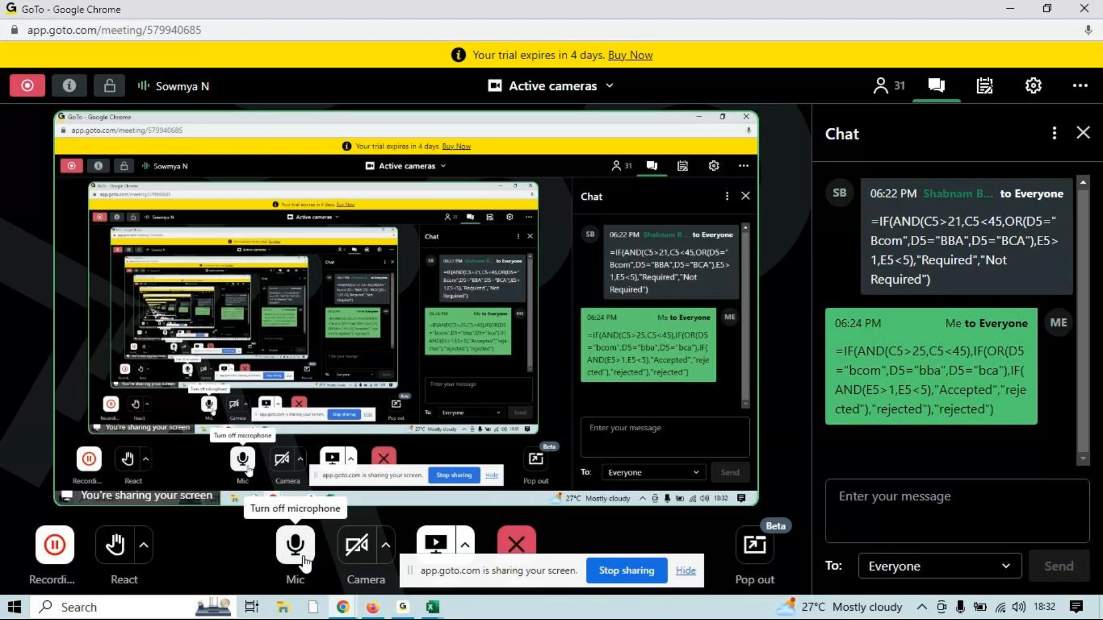
click(305, 562)
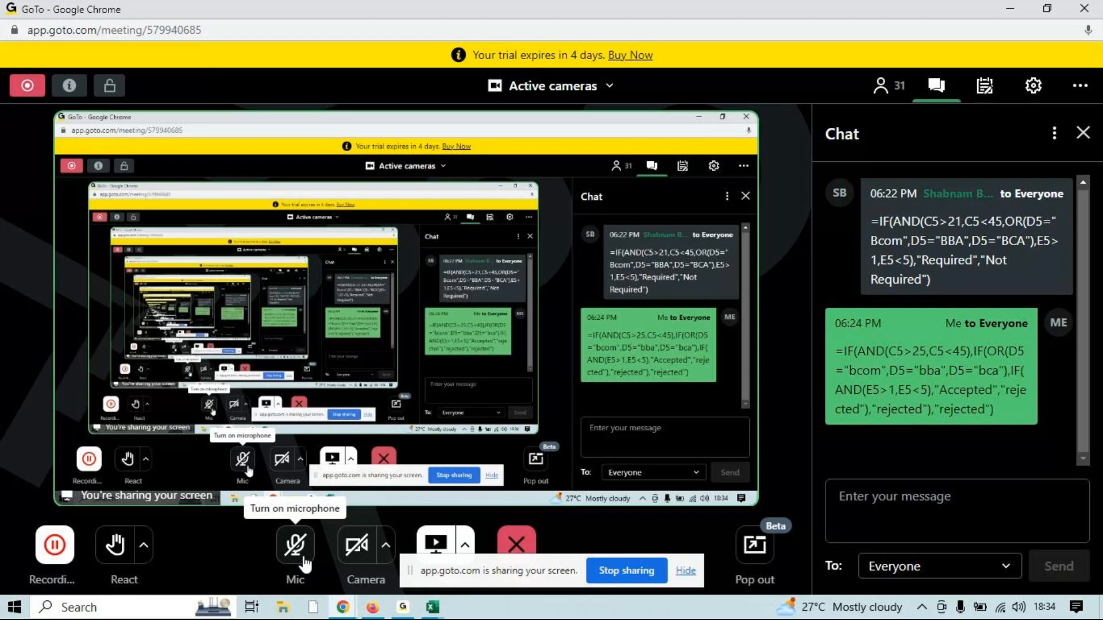
click(306, 565)
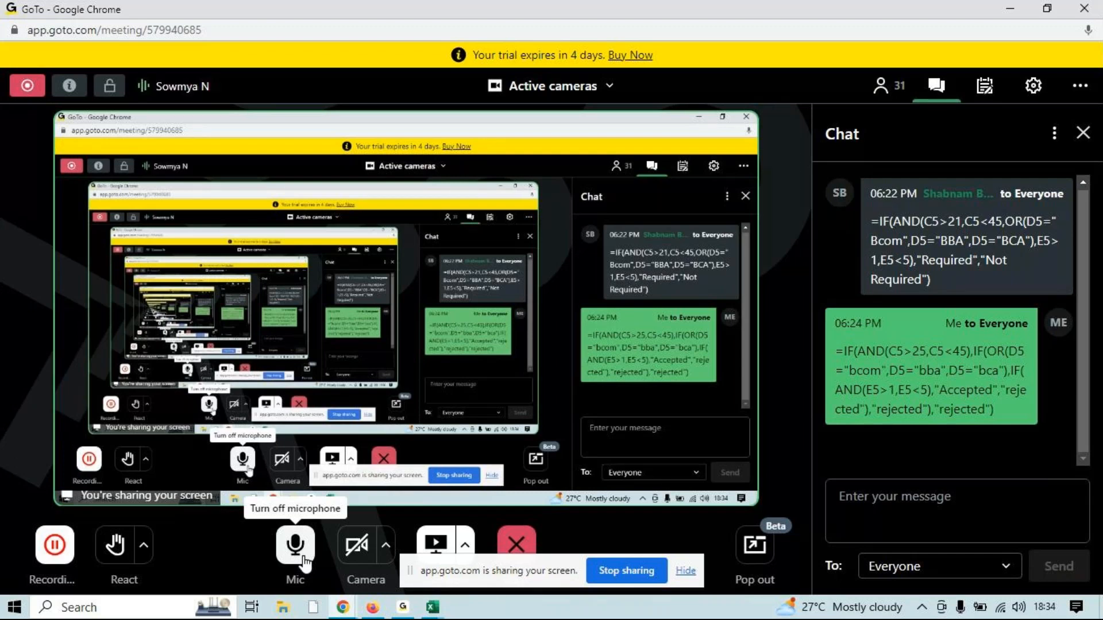
Minimize the Chrome meeting window and switch to the GoTo desktop app
click(1018, 8)
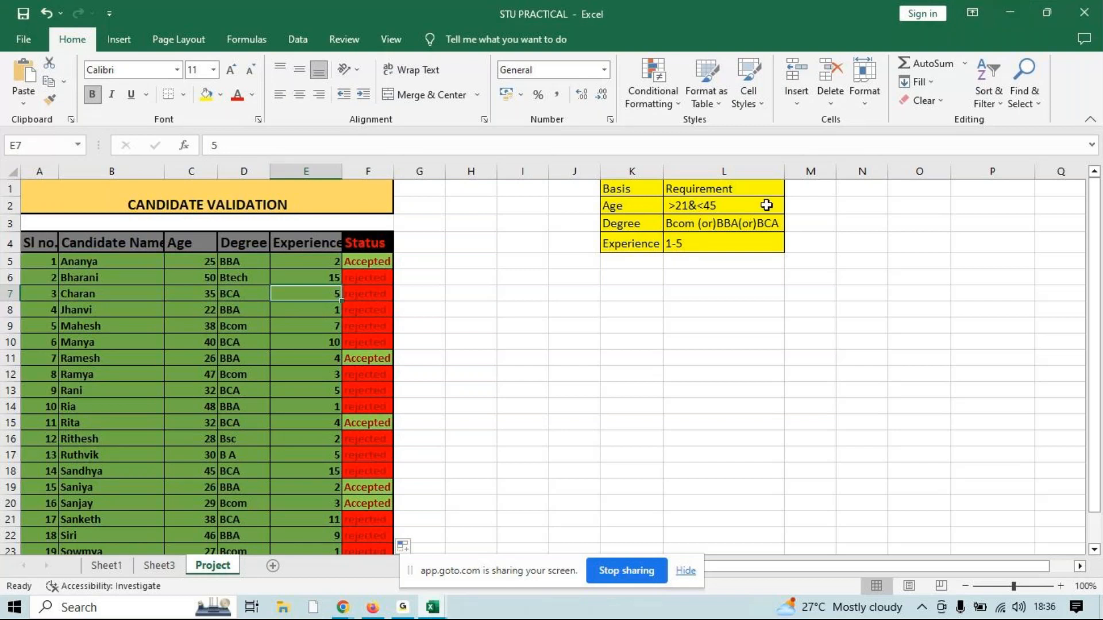
click(402, 608)
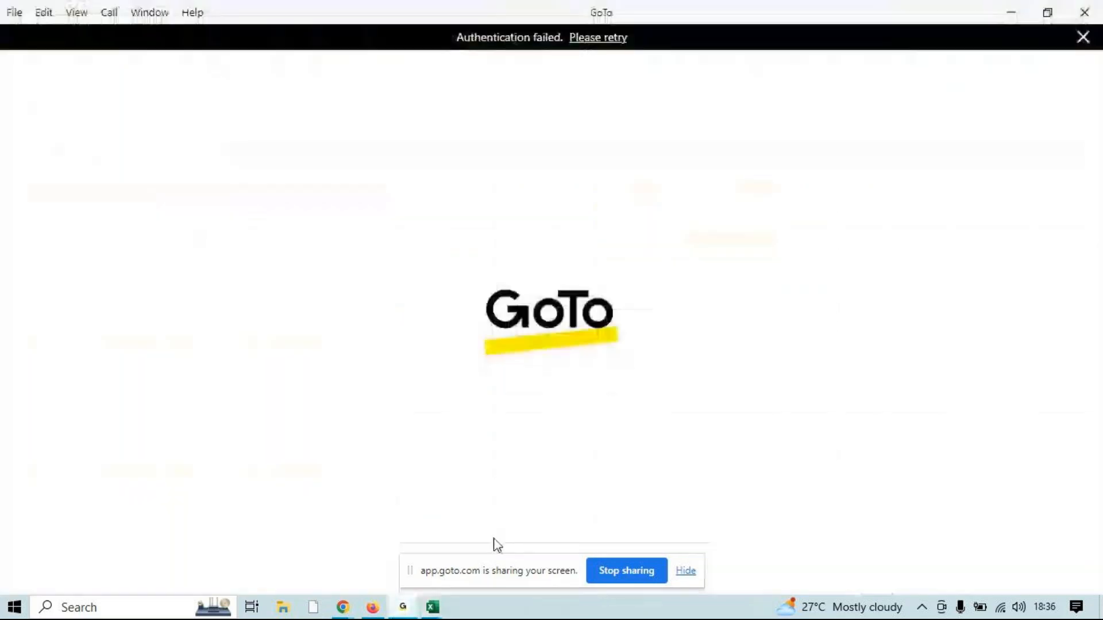
Switch to the GoTo meeting window in Chrome and reveal all private messages in the chat
mouse_move(347, 612)
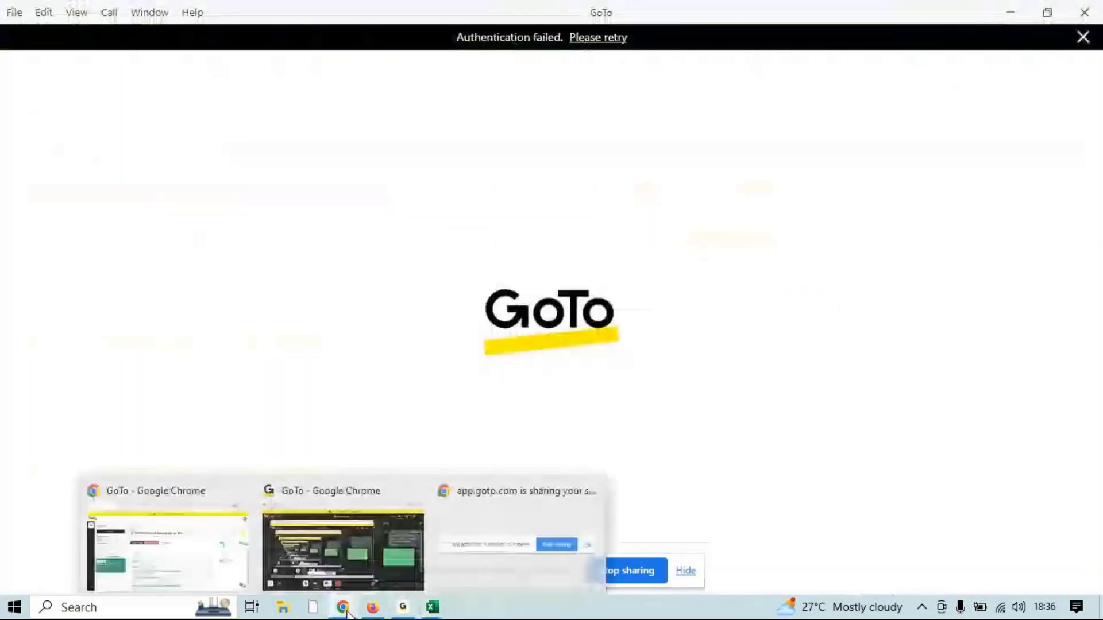
click(385, 563)
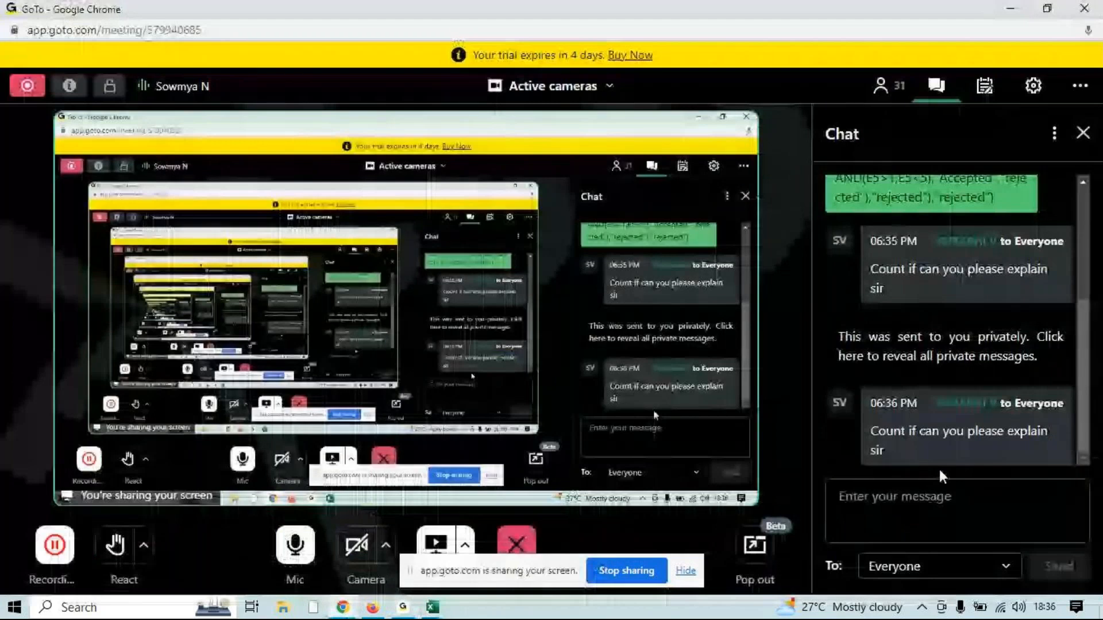
click(1034, 344)
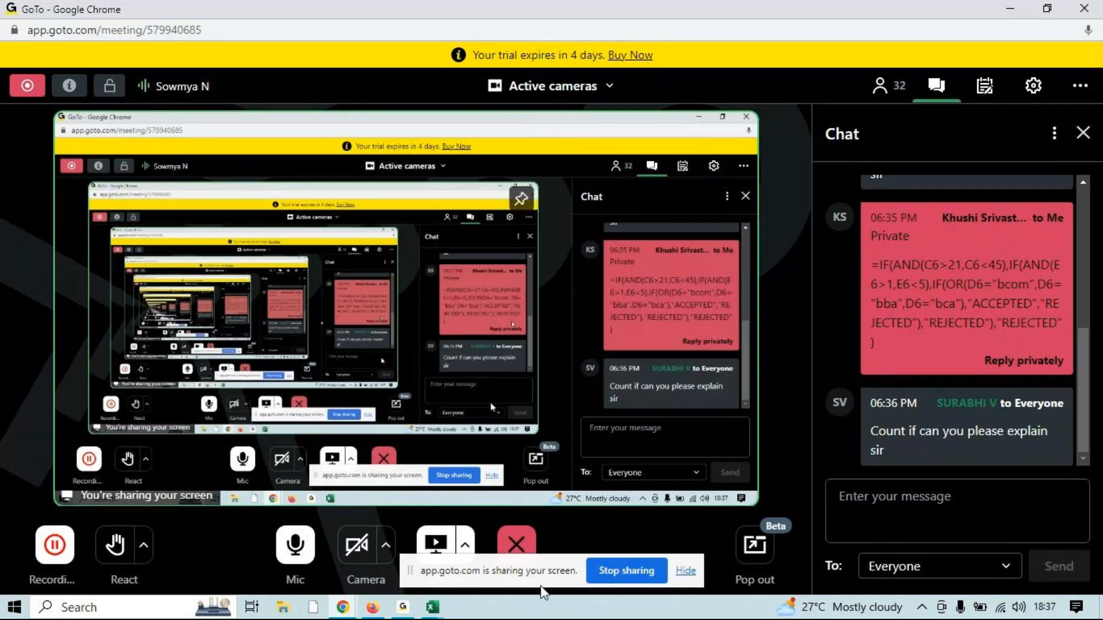
click(433, 607)
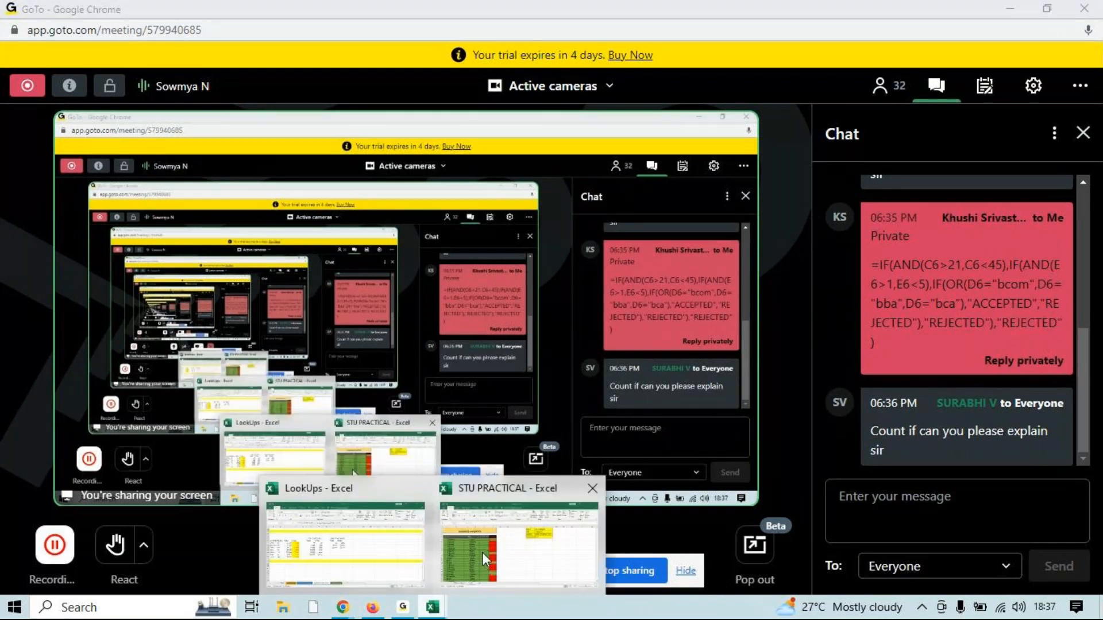
click(482, 552)
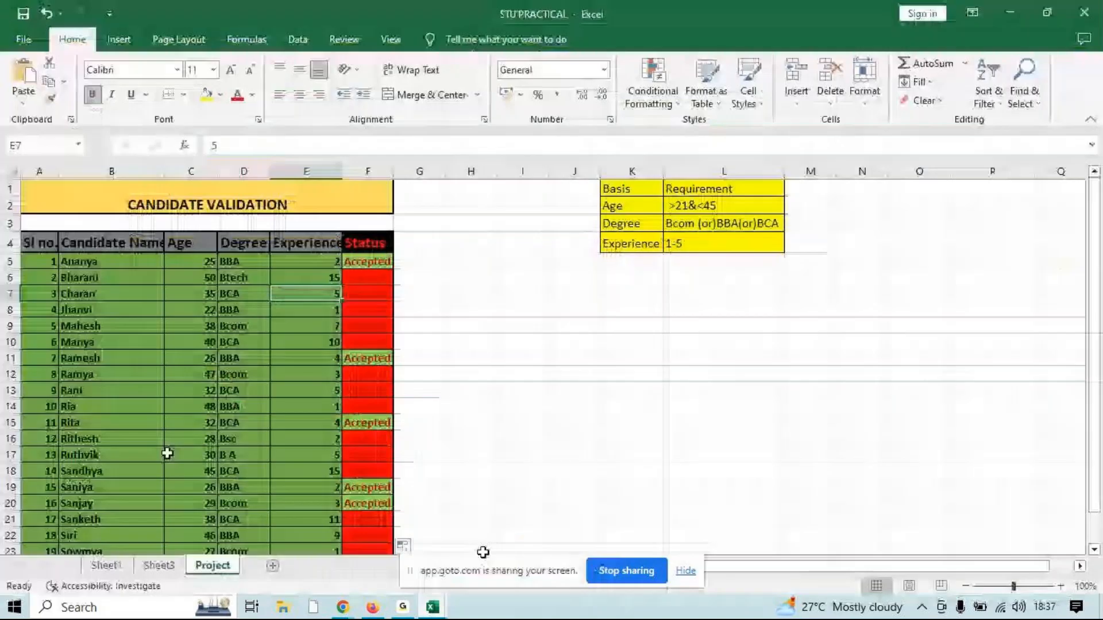
click(432, 608)
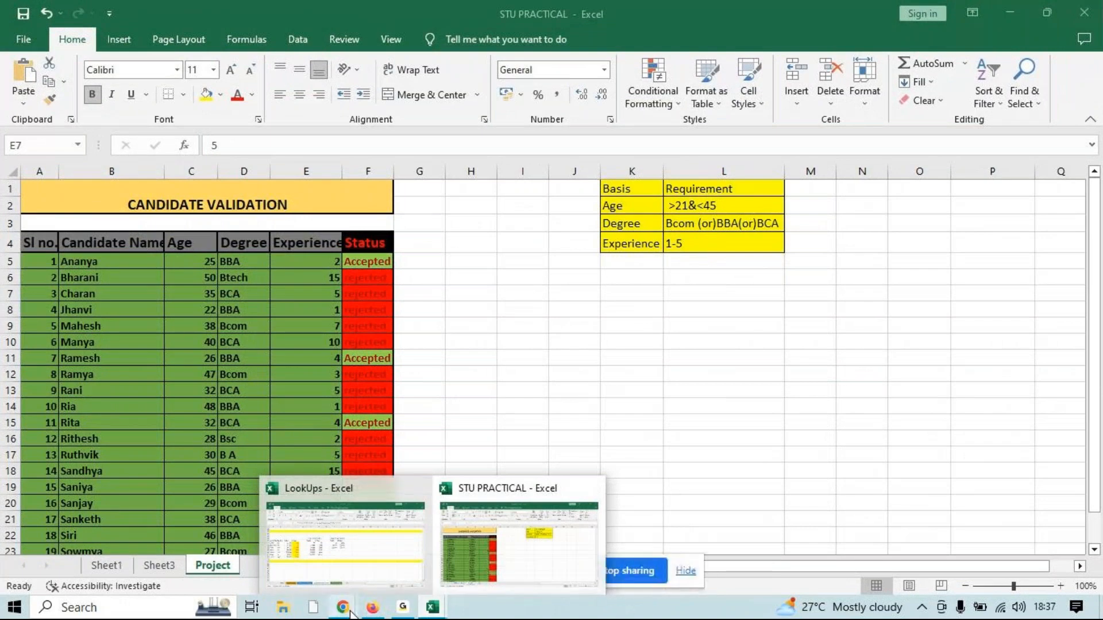
mouse_move(350, 613)
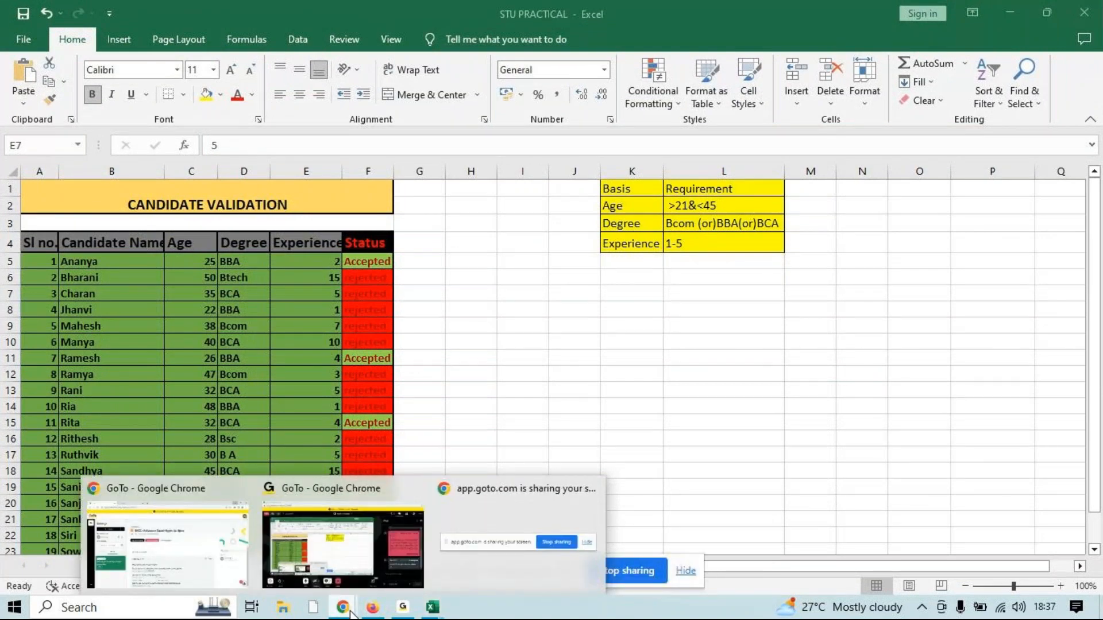
click(384, 571)
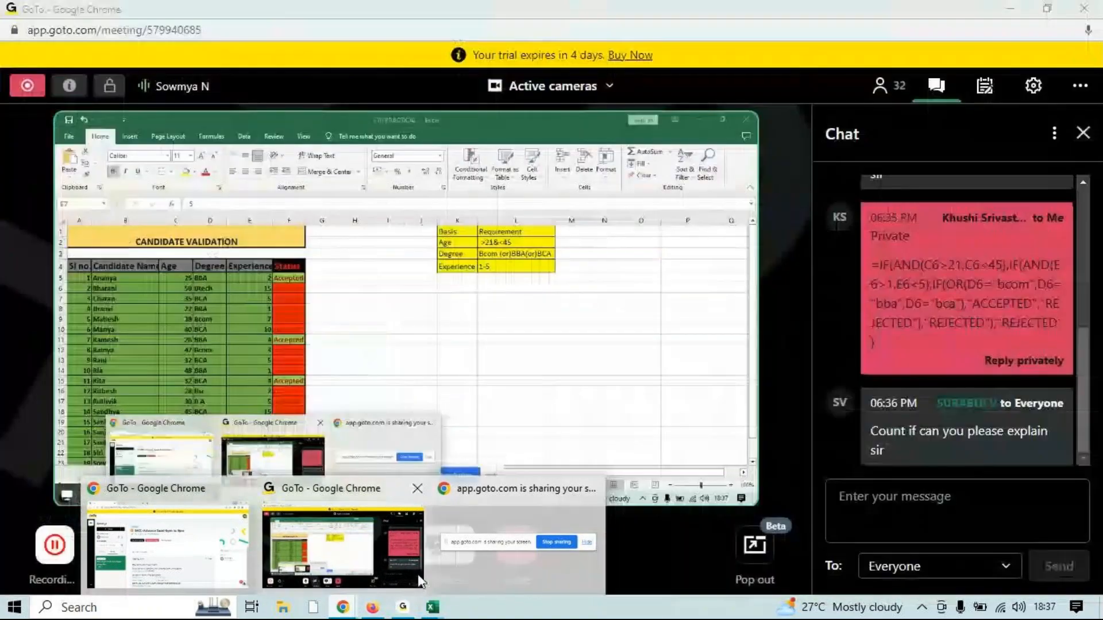
click(420, 580)
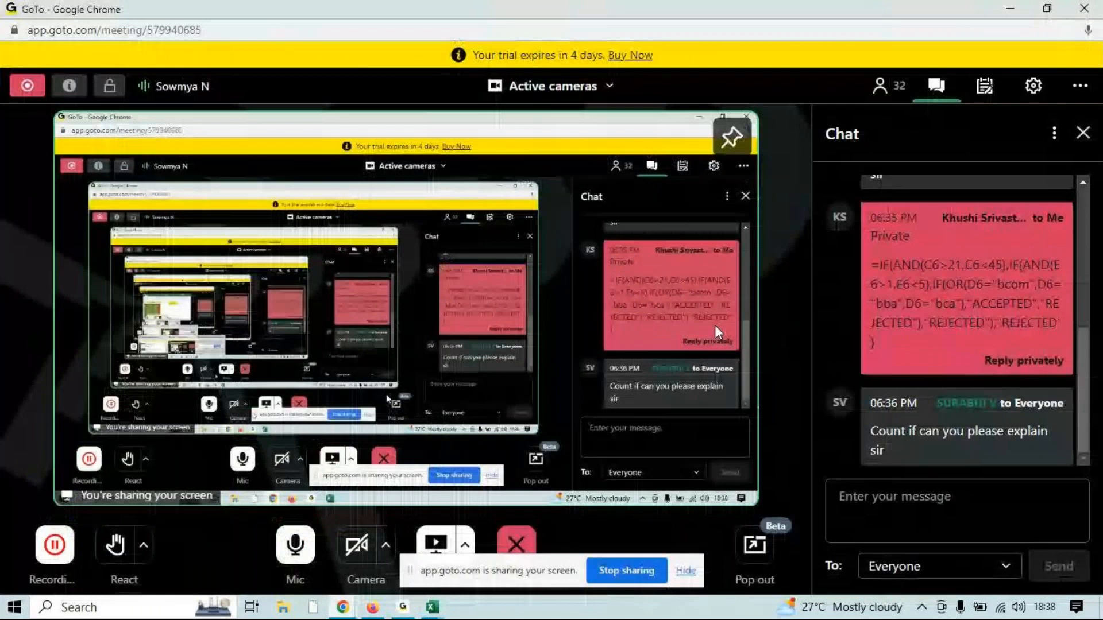
Copy the participant's nested IF formula from the private chat message into cell G5 of the STU PRACTICAL workbook in Excel
drag(870, 265, 899, 341)
key(ctrl+c)
key(alt+Tab)
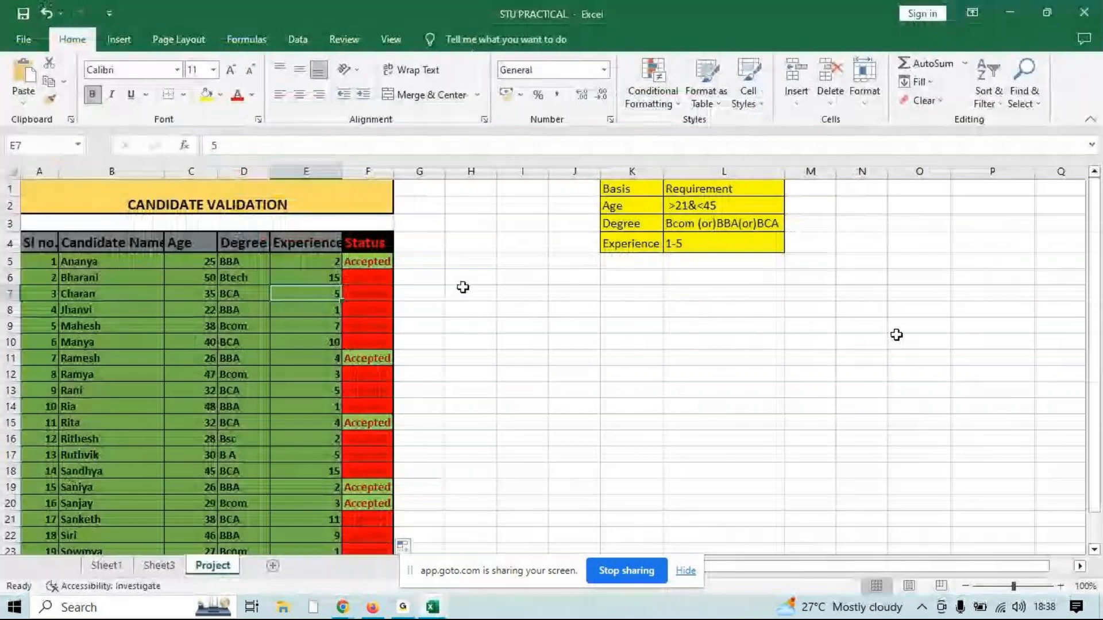
click(420, 261)
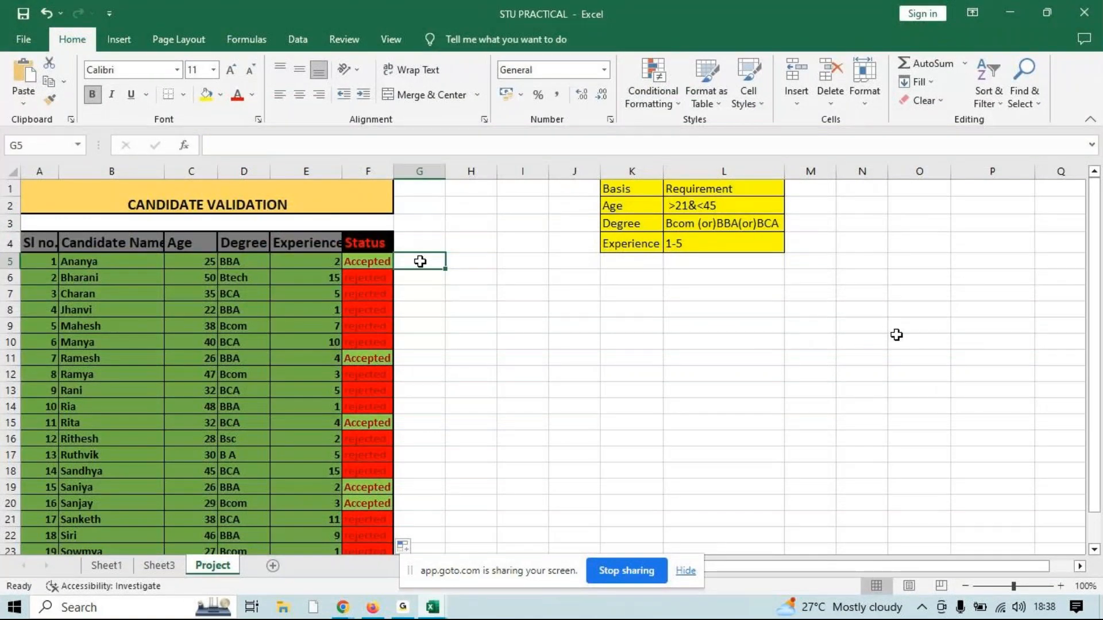
key(ctrl+v)
Widen column G and fill the pasted G5 formula down alongside all the candidate rows
drag(445, 172, 468, 171)
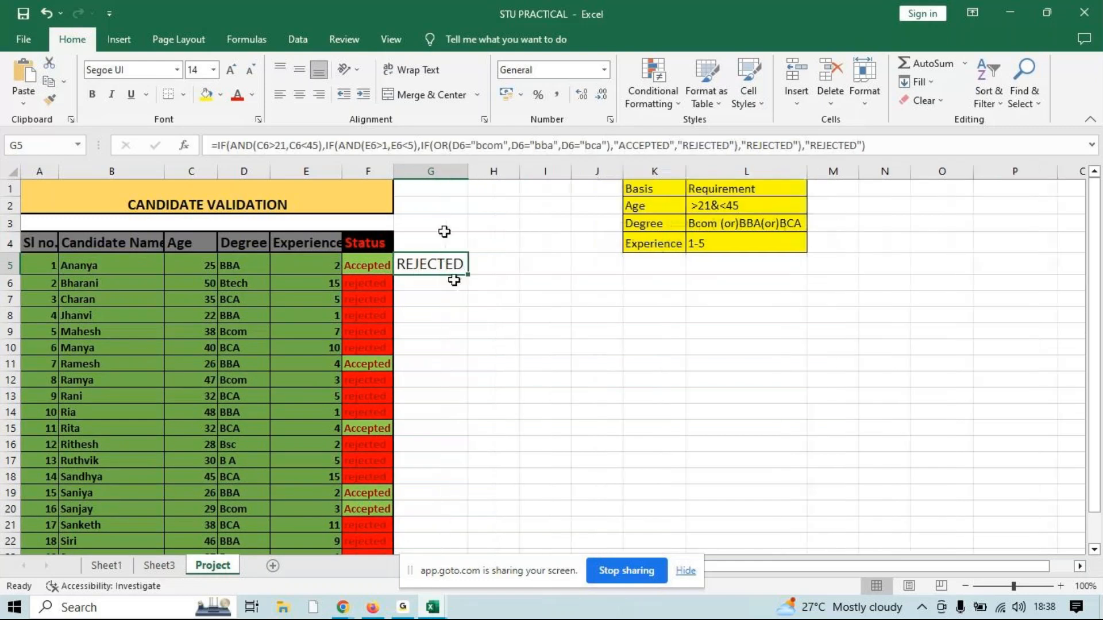
double_click(467, 274)
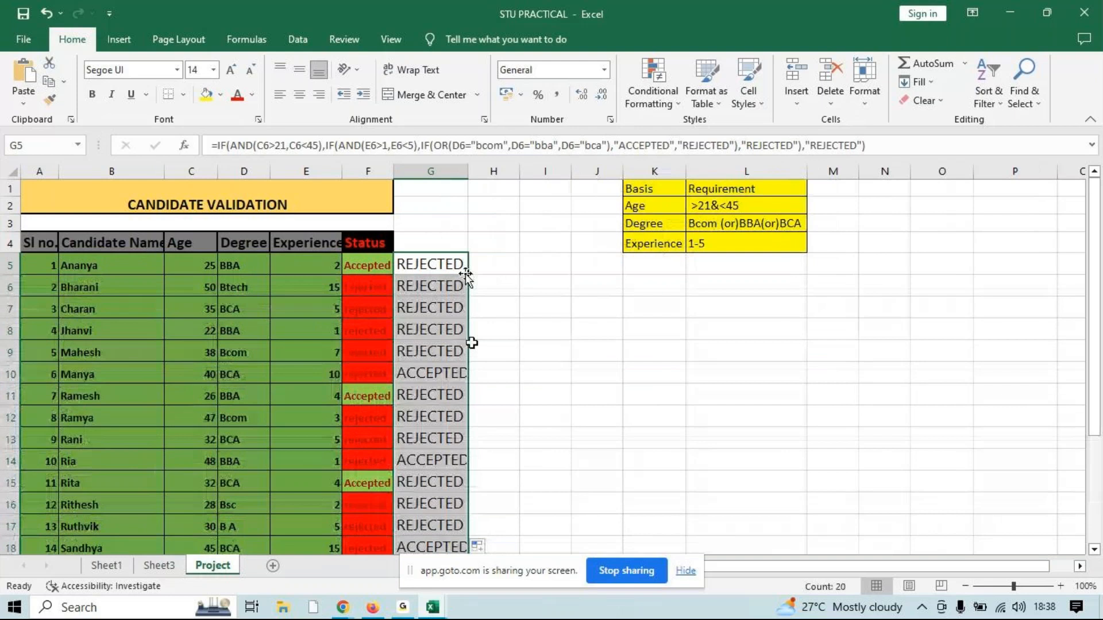
Examine the pasted formulas in G5 and G14, checking which rows their age, experience and degree conditions refer to
double_click(279, 145)
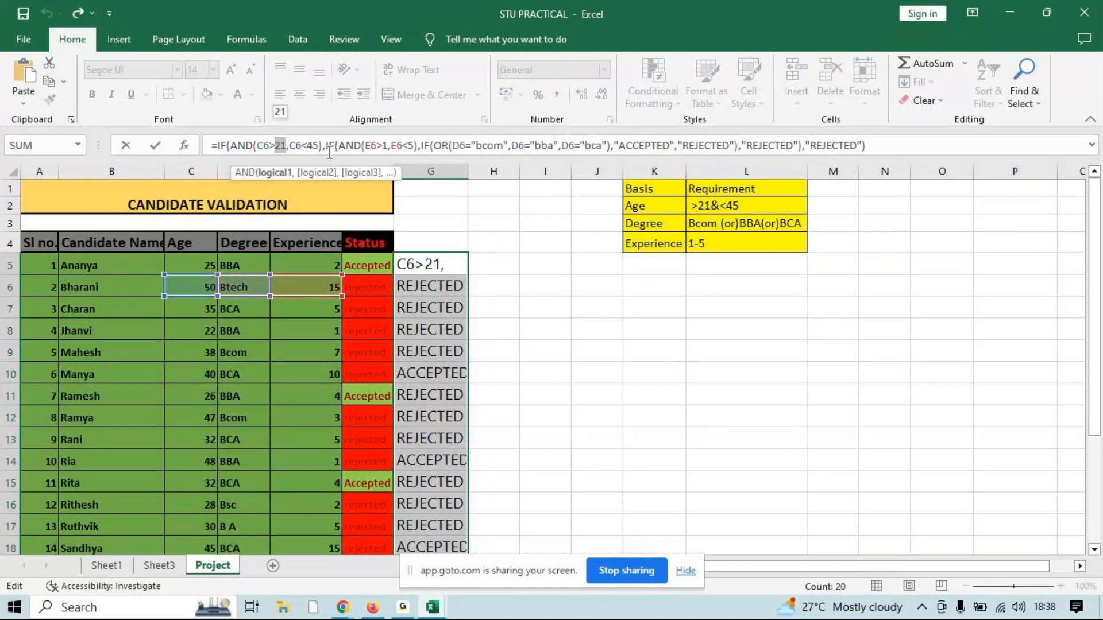
click(330, 148)
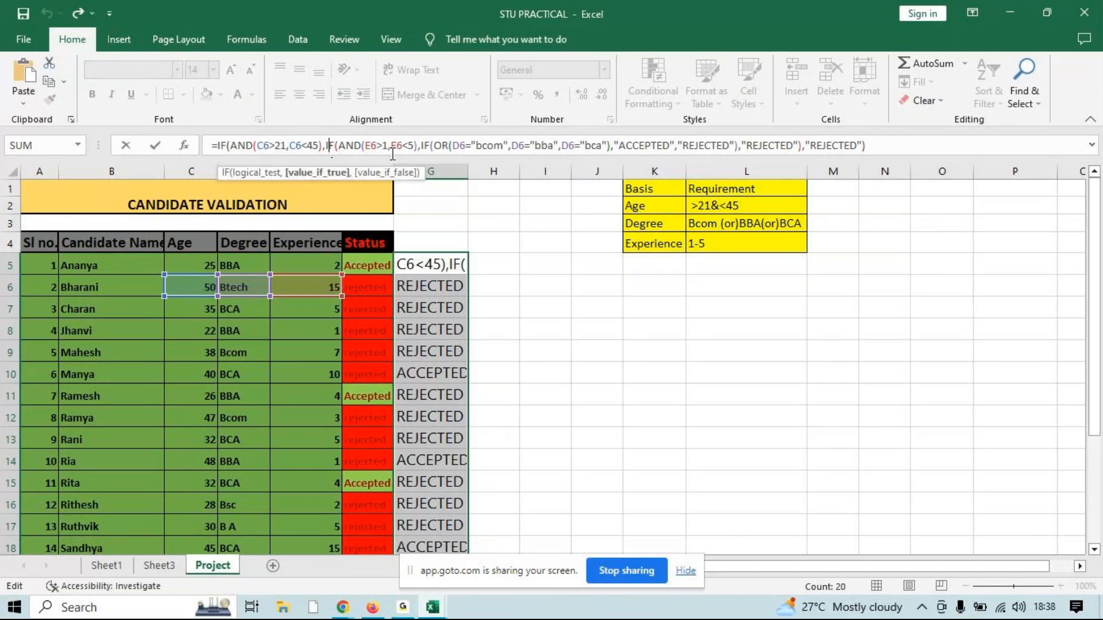
click(390, 148)
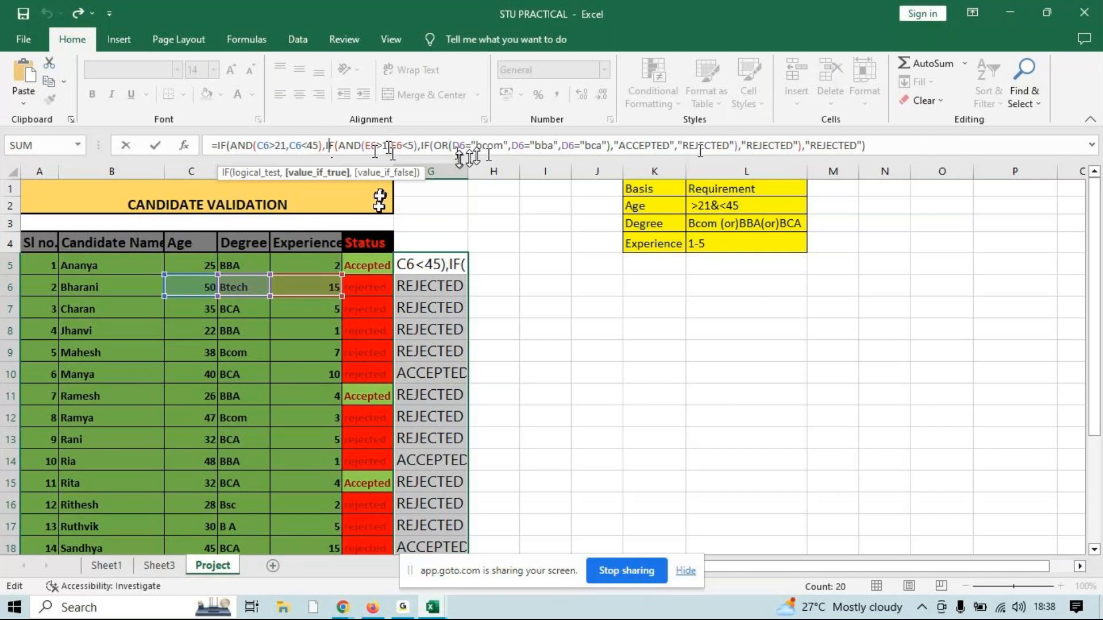
click(887, 145)
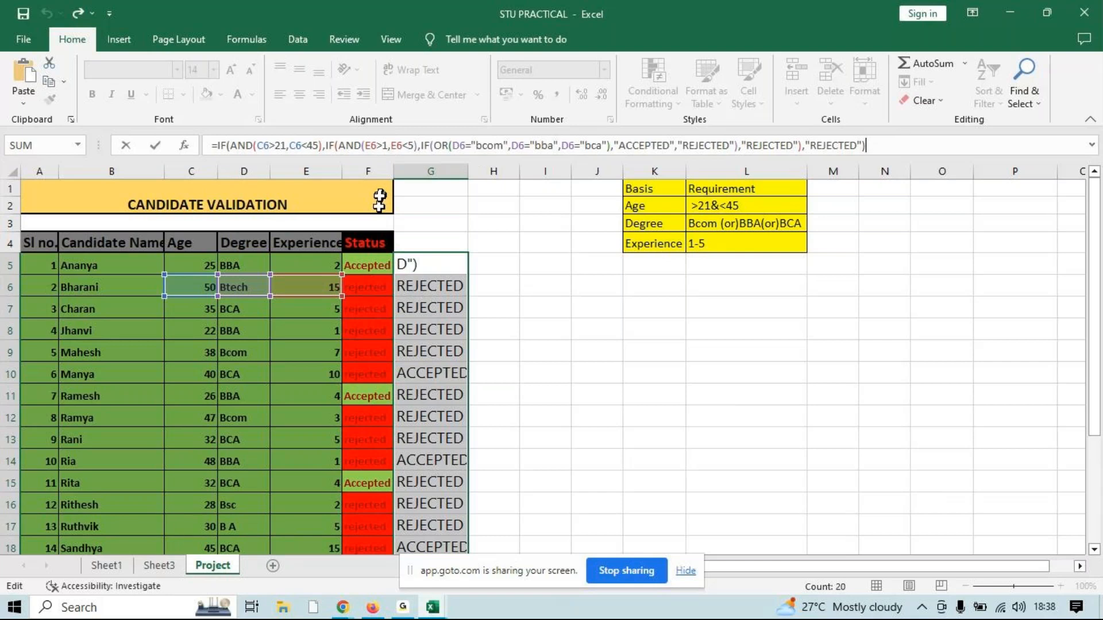
key(Return)
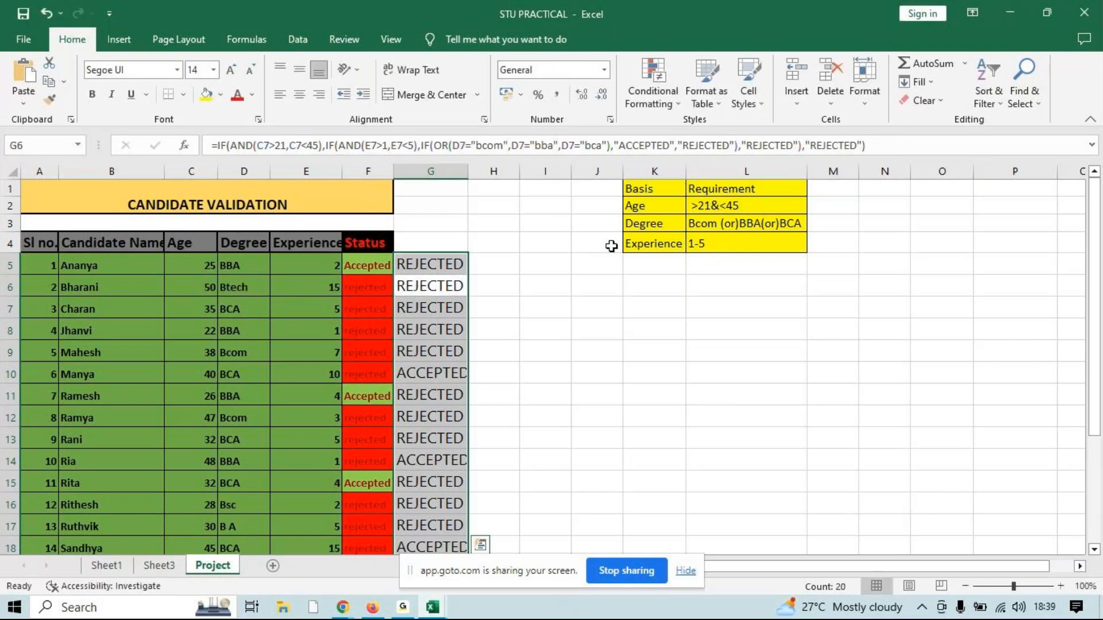
click(434, 463)
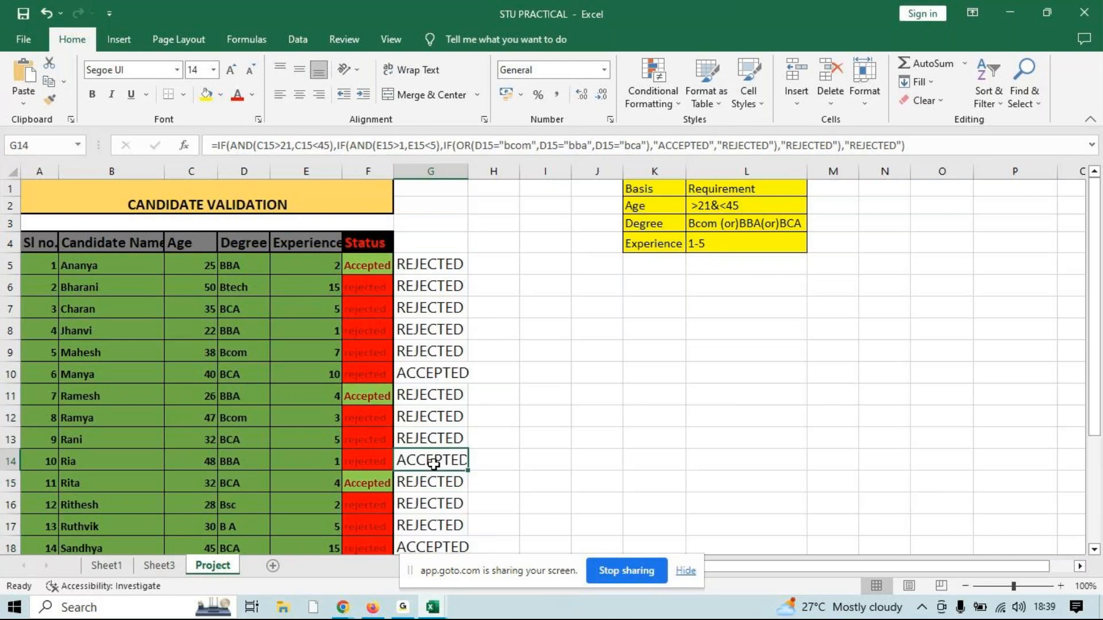
click(444, 265)
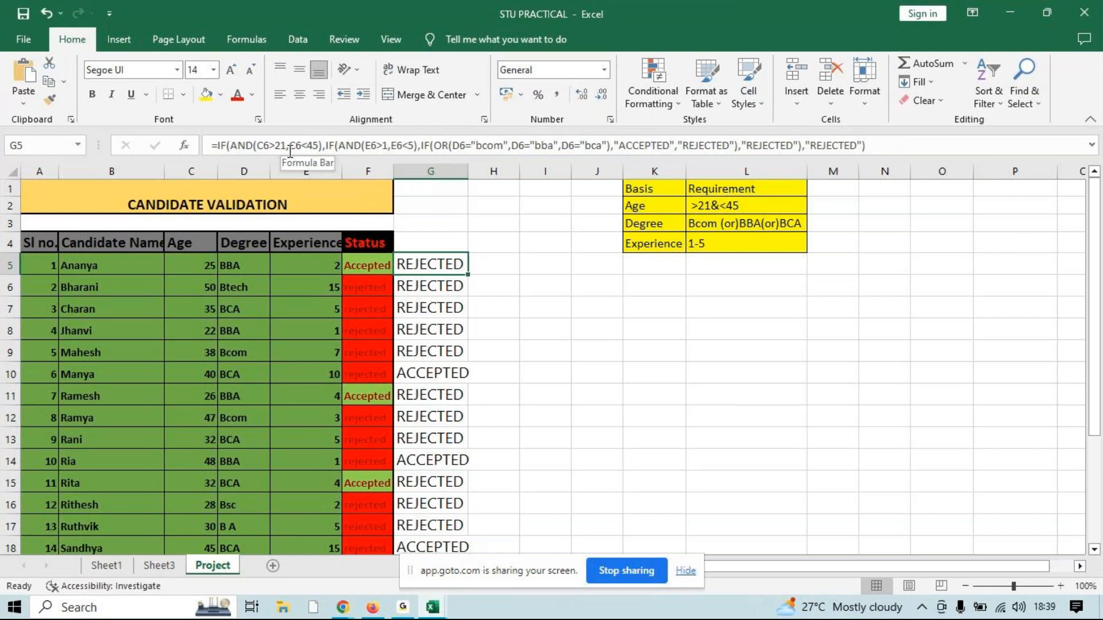
click(281, 148)
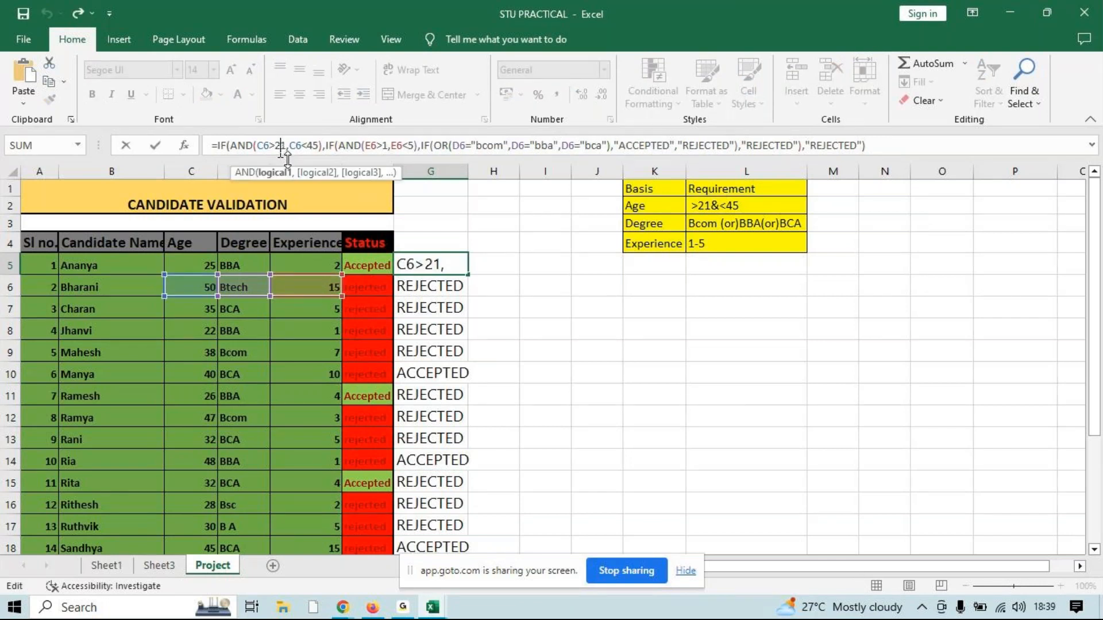
key(Escape)
click(382, 146)
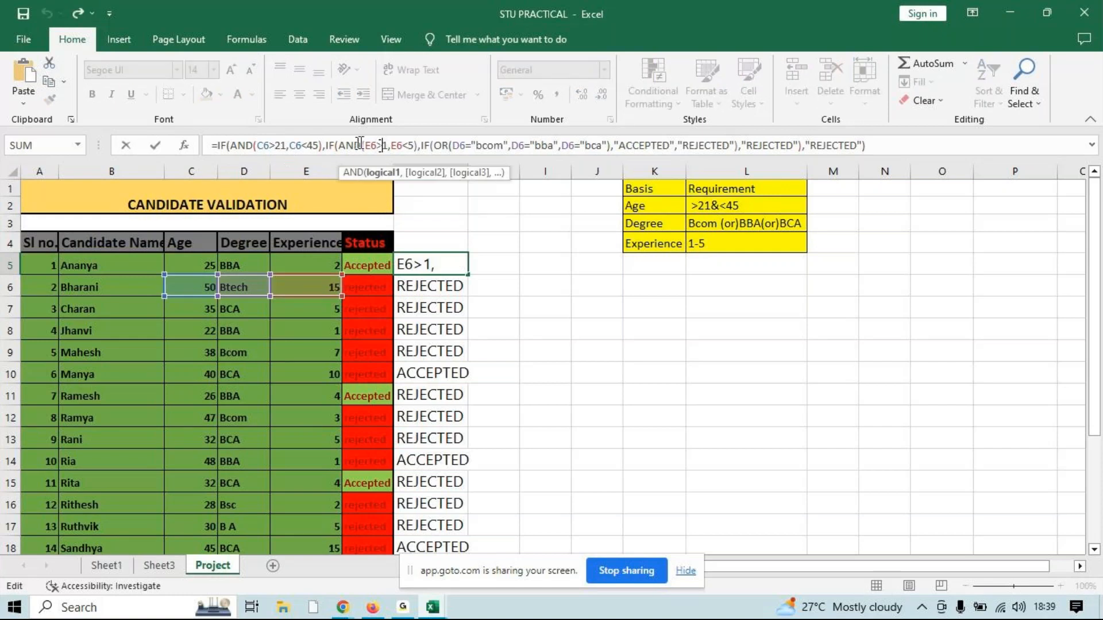
key(Escape)
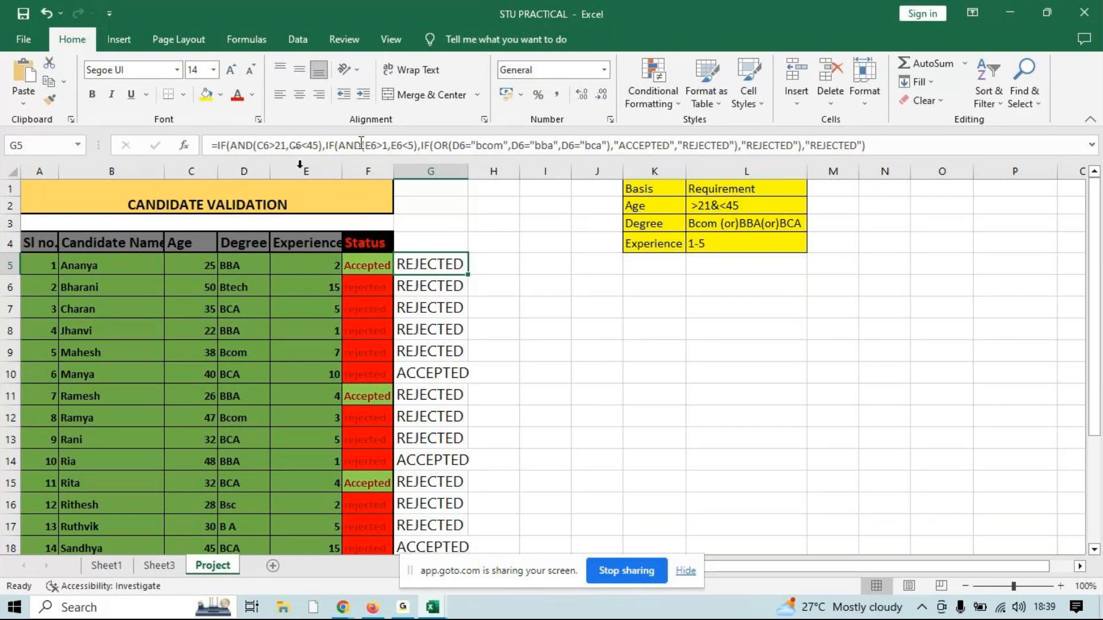
click(266, 144)
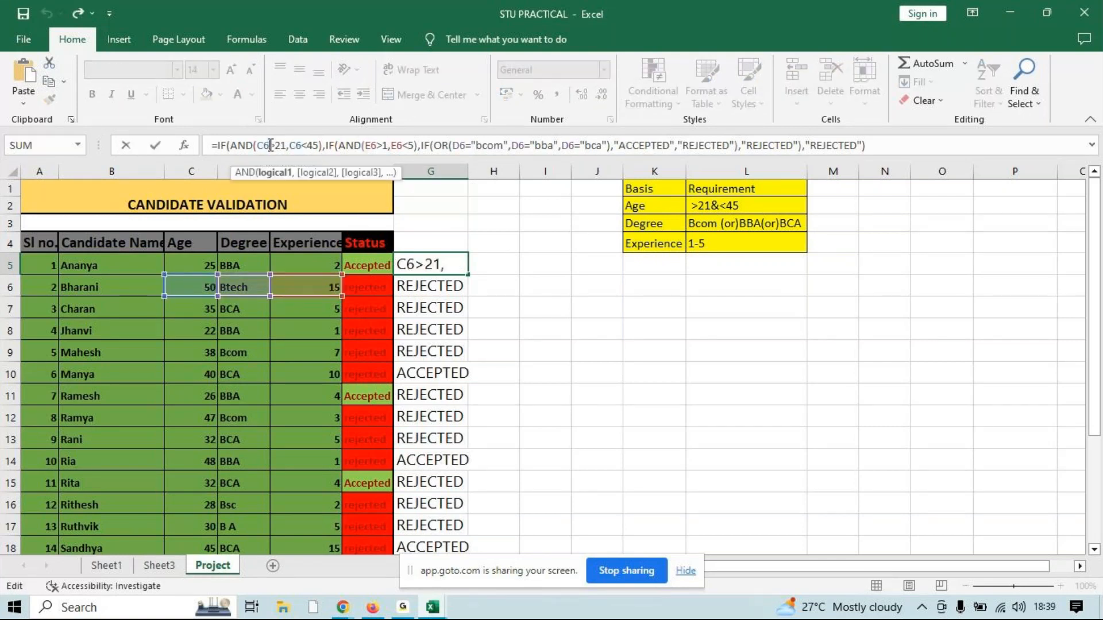
key(Escape)
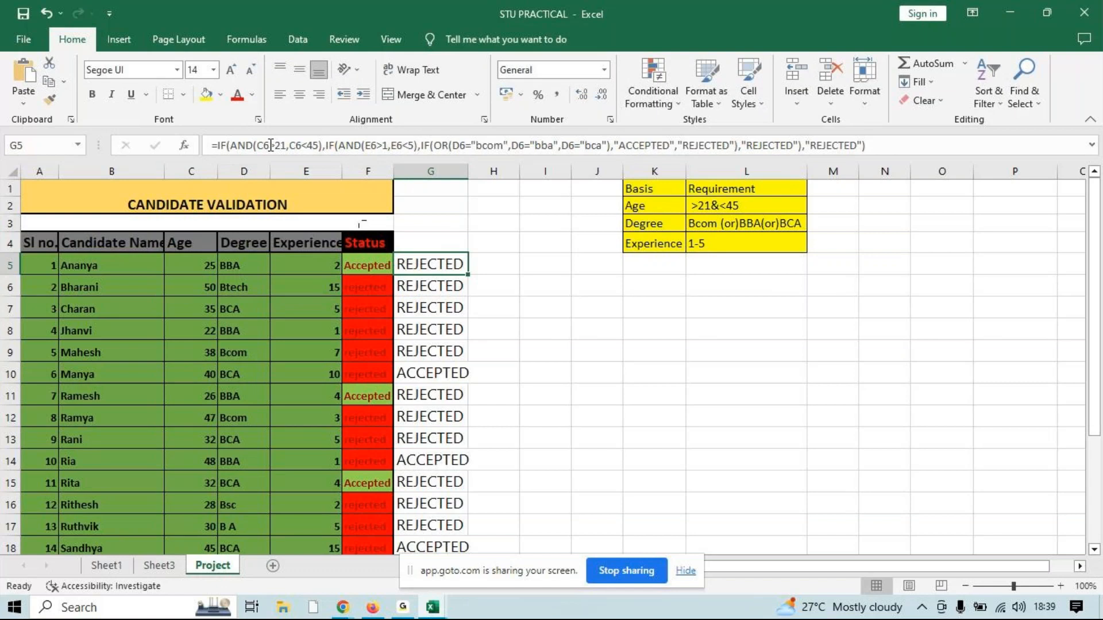
Change both age references in the G5 formula to C5, giving AND(C5>21,C5<45)
click(269, 146)
key(BackSpace)
text(5)
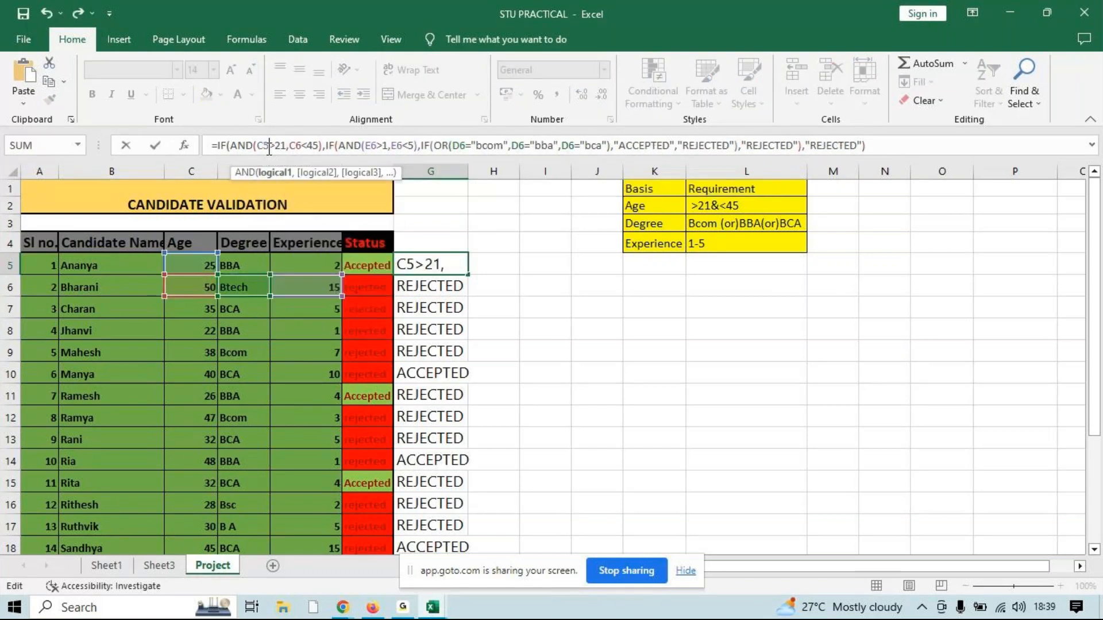
click(301, 144)
key(BackSpace)
text(5)
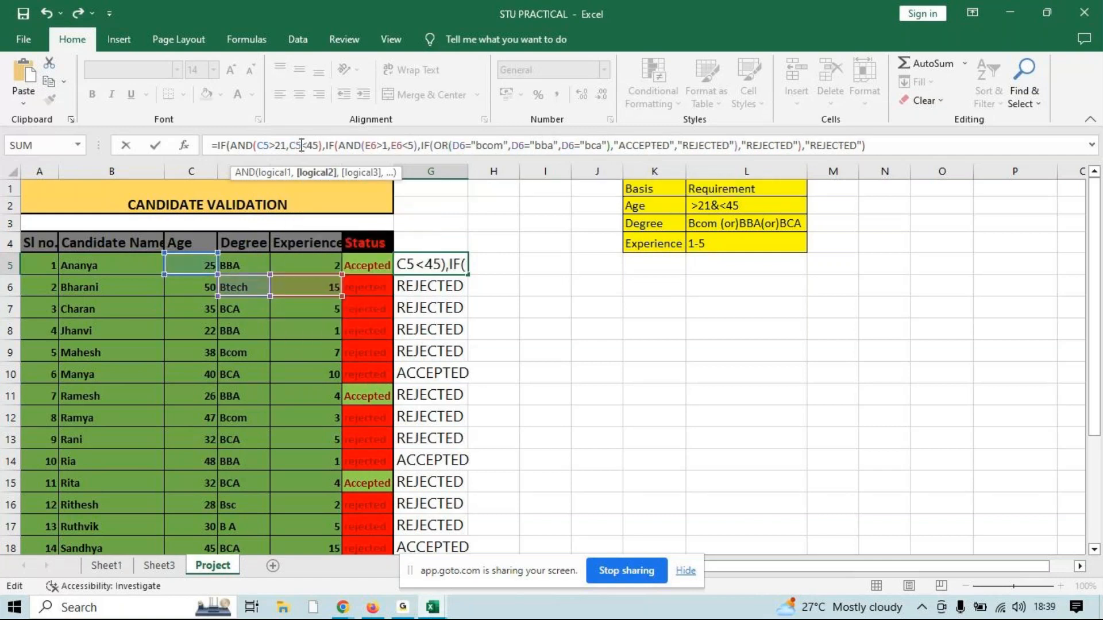
Change both experience references in the G5 formula to E5, giving AND(E5>1,E5<5)
click(380, 145)
key(BackSpace)
key(BackSpace)
key(BackSpace)
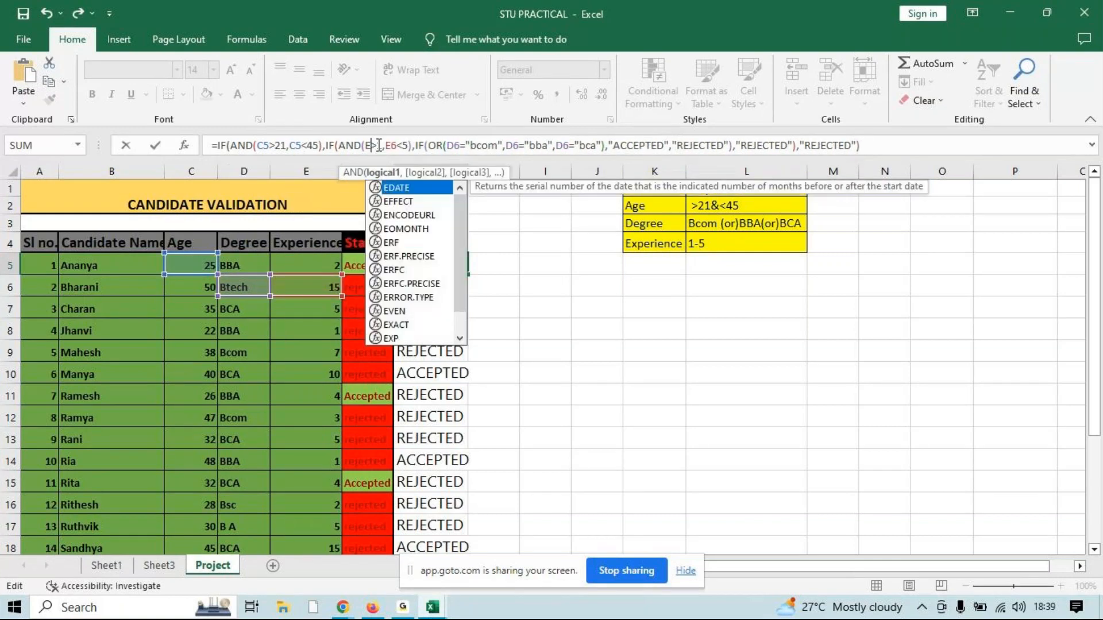
text(5)
click(404, 145)
key(BackSpace)
text(5)
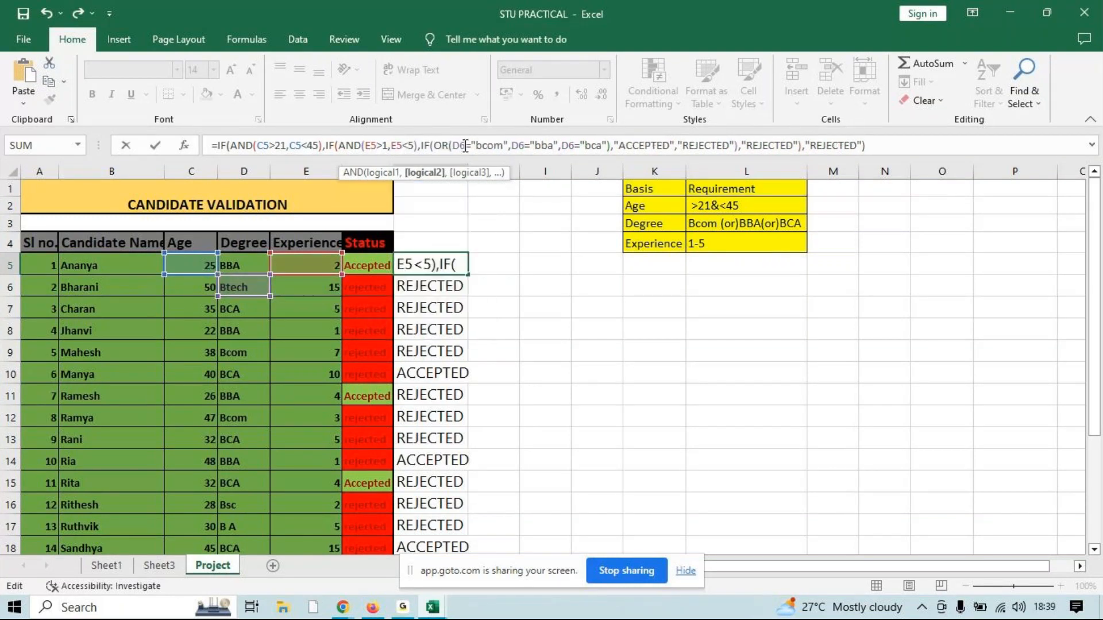
Change the three degree references in the G5 formula to D5 for "bcom", "bba" and "bca", and enter the formula
click(464, 146)
key(BackSpace)
text(5)
click(522, 145)
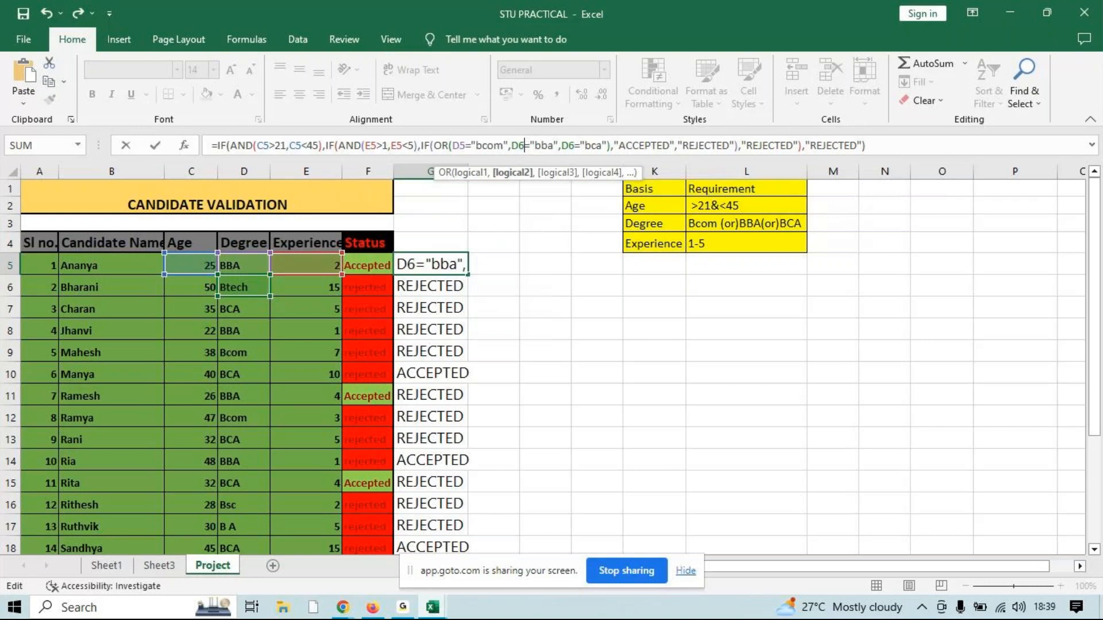
key(BackSpace)
text(5)
click(573, 145)
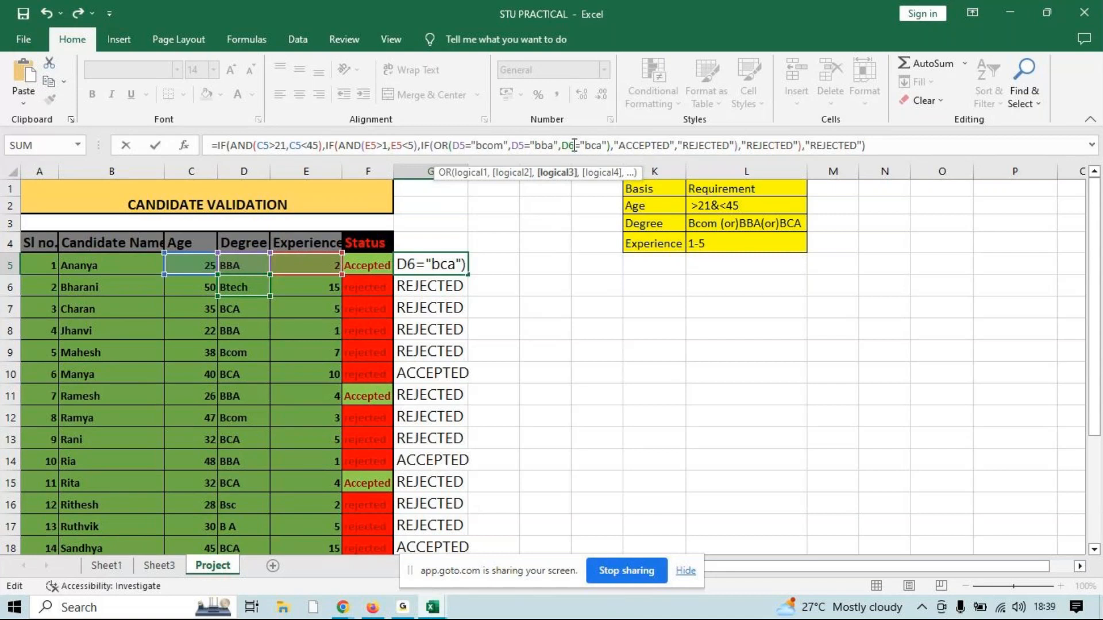
key(BackSpace)
text(5)
key(Return)
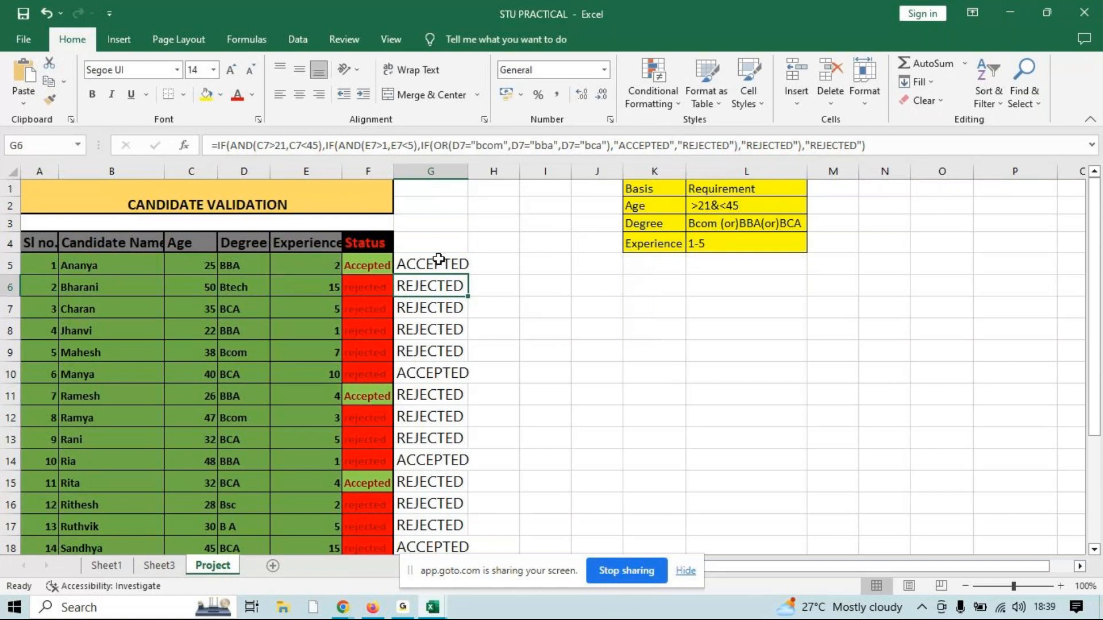
Fill the corrected G5 formula down column G for all candidates and reselect G5
click(434, 263)
drag(468, 272, 469, 275)
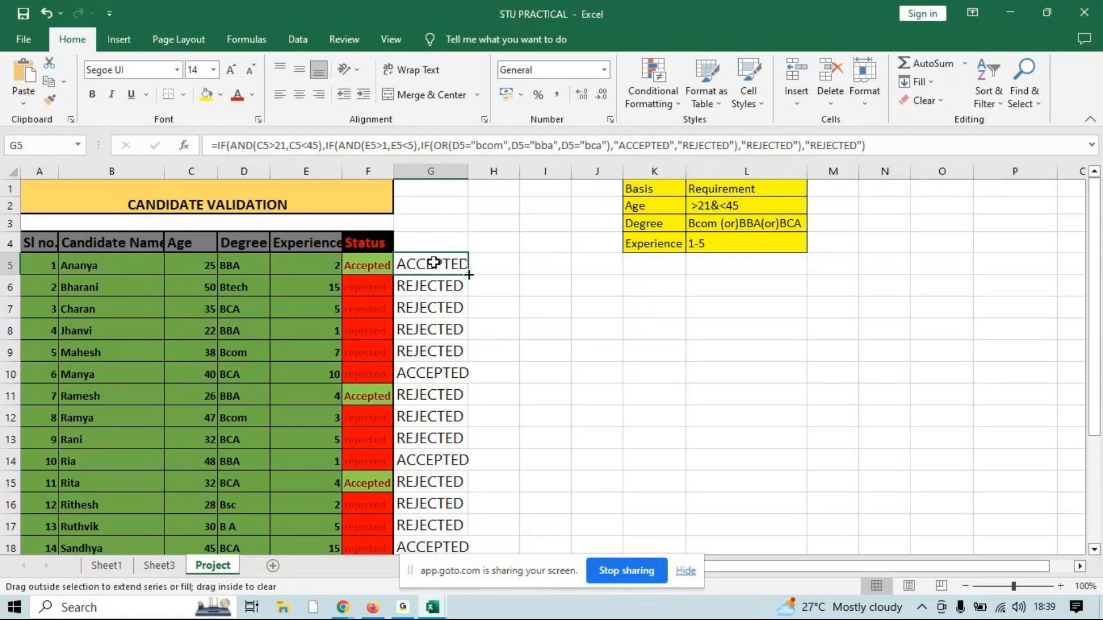
double_click(470, 274)
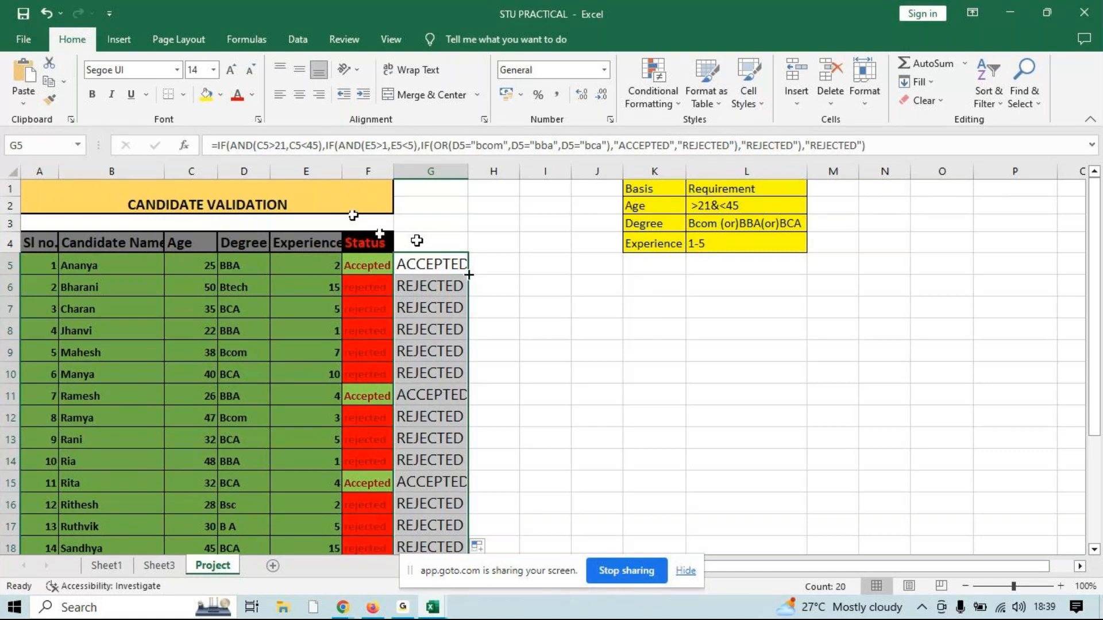
click(445, 261)
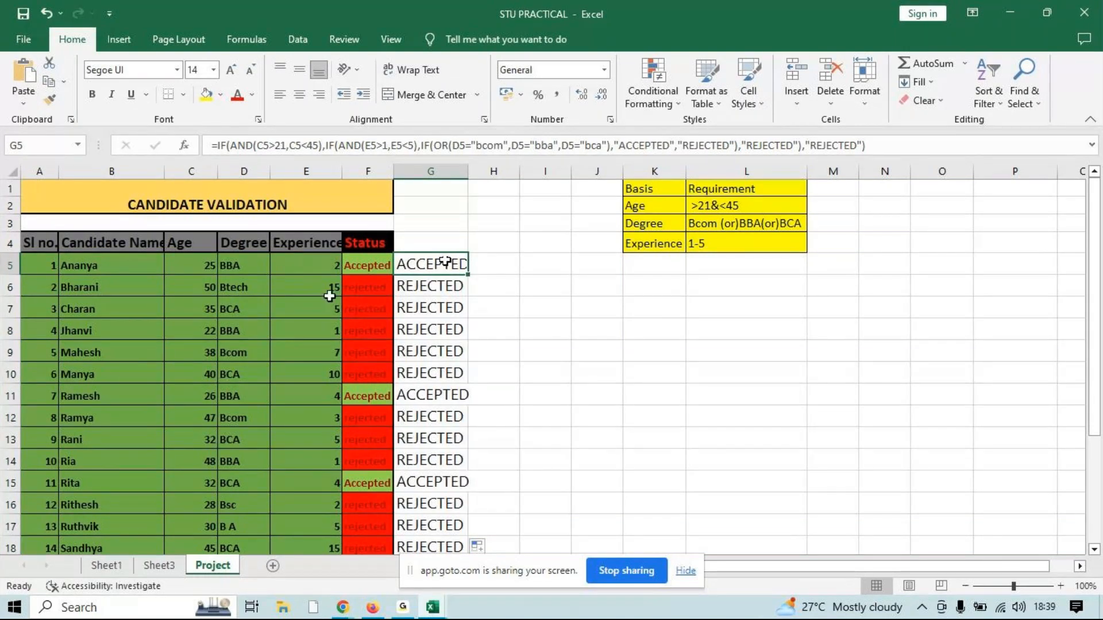
Paste the participant's original formula with row 6 references into H5 and fill it down column H for comparison with column G
drag(207, 290, 310, 287)
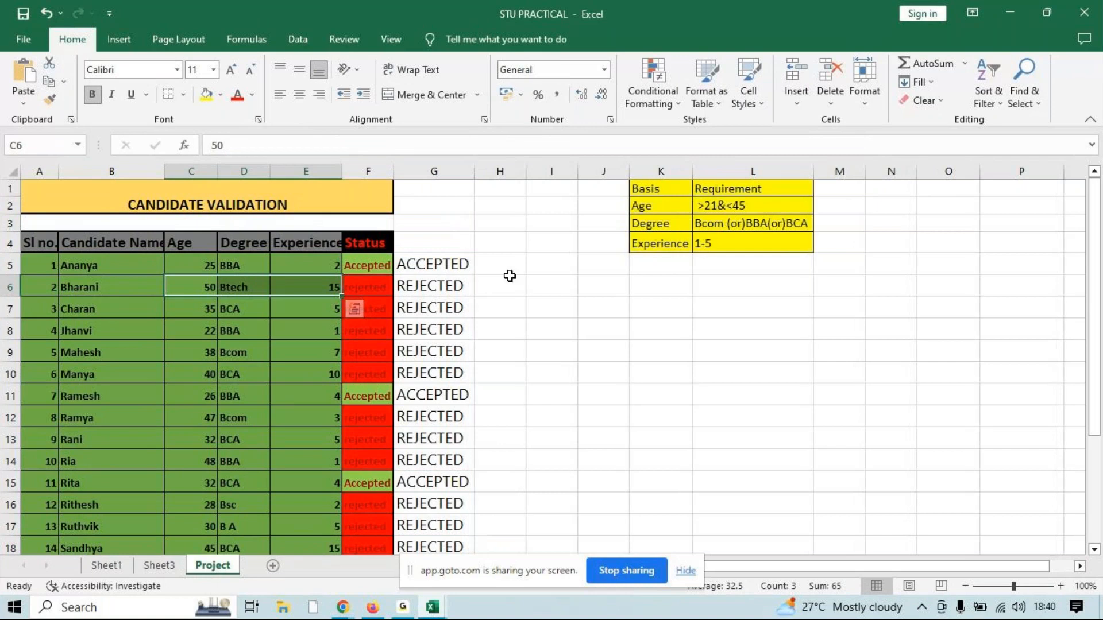
click(504, 265)
text(=IF(AND(C6>21,C6<45),IF(AND(E6>1,E6<5),IF(OR(D6="bcom",D6="bba",D6="bca"),"ACCEPTED","REJECTED"),"REJECTED"),"REJECTED"))
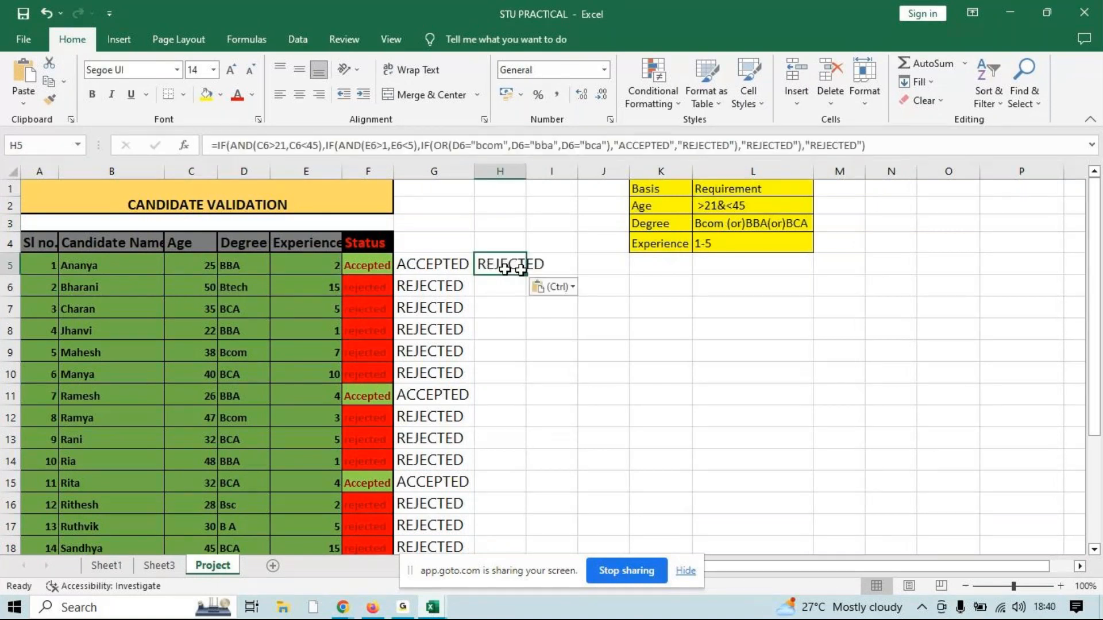
double_click(526, 274)
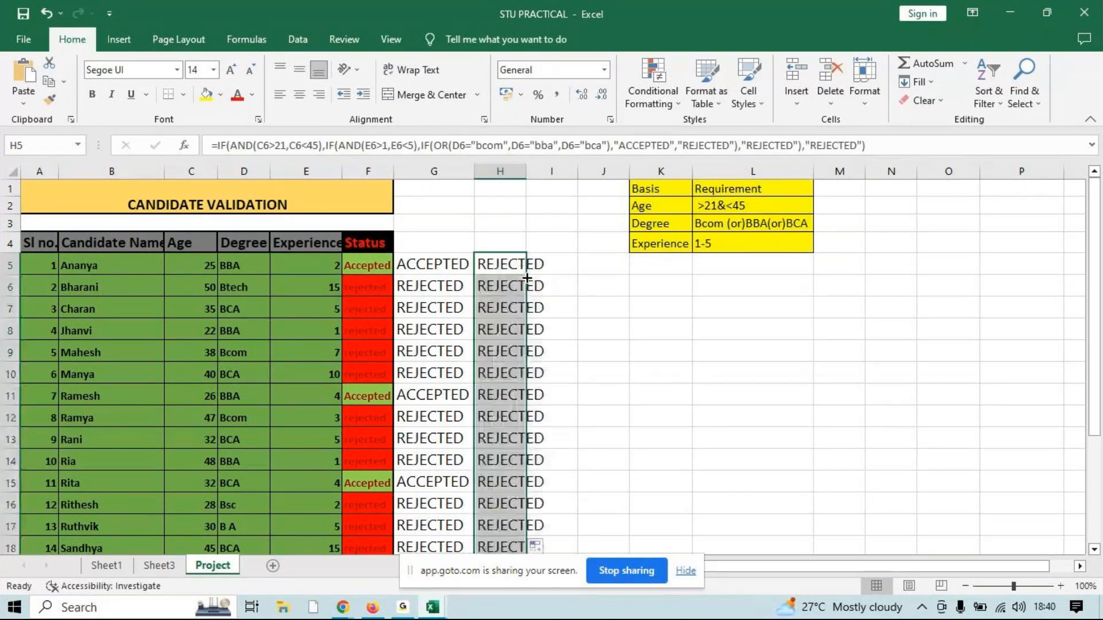
double_click(497, 262)
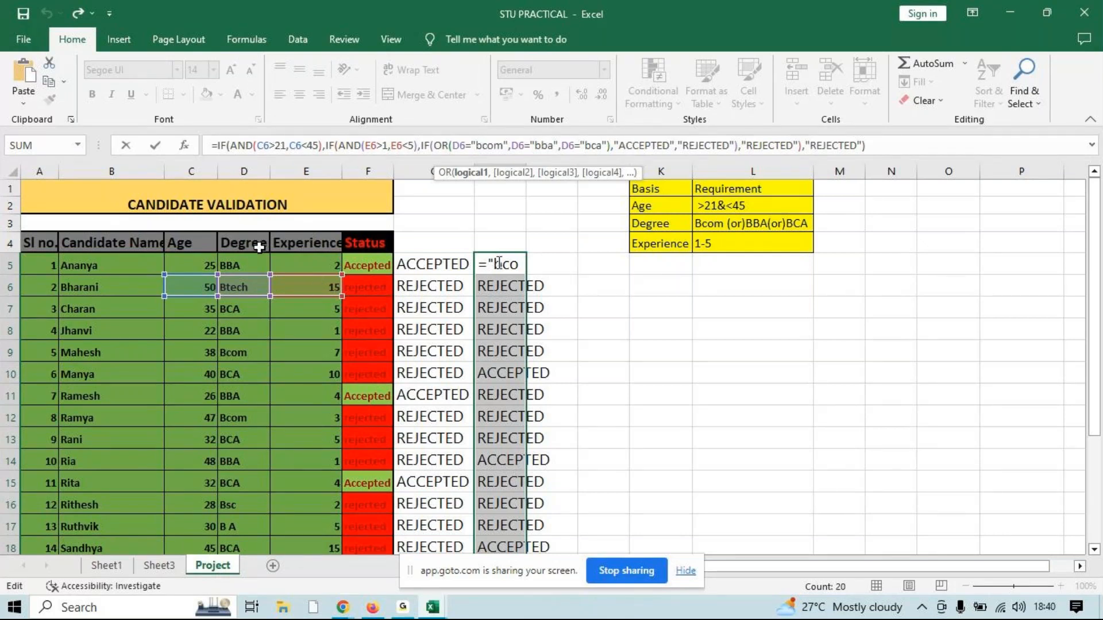
key(Escape)
Add a text-contains conditional format to G5:G24 that matches ACCEPTED from G15 with Green Fill with Dark Green Text
drag(426, 270, 431, 482)
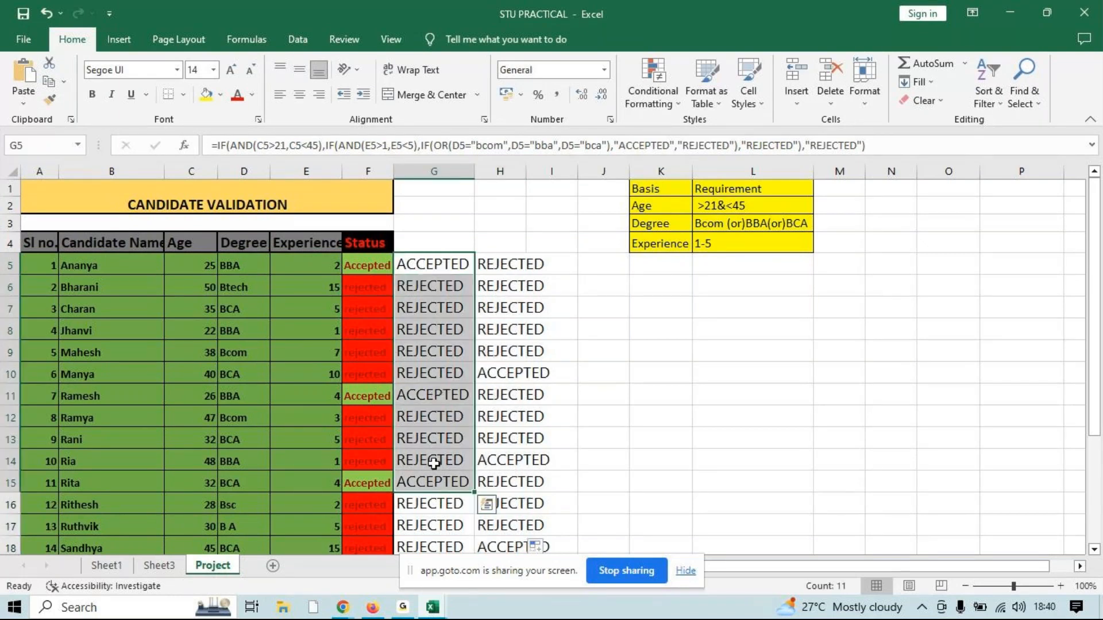
drag(442, 255, 449, 515)
click(642, 86)
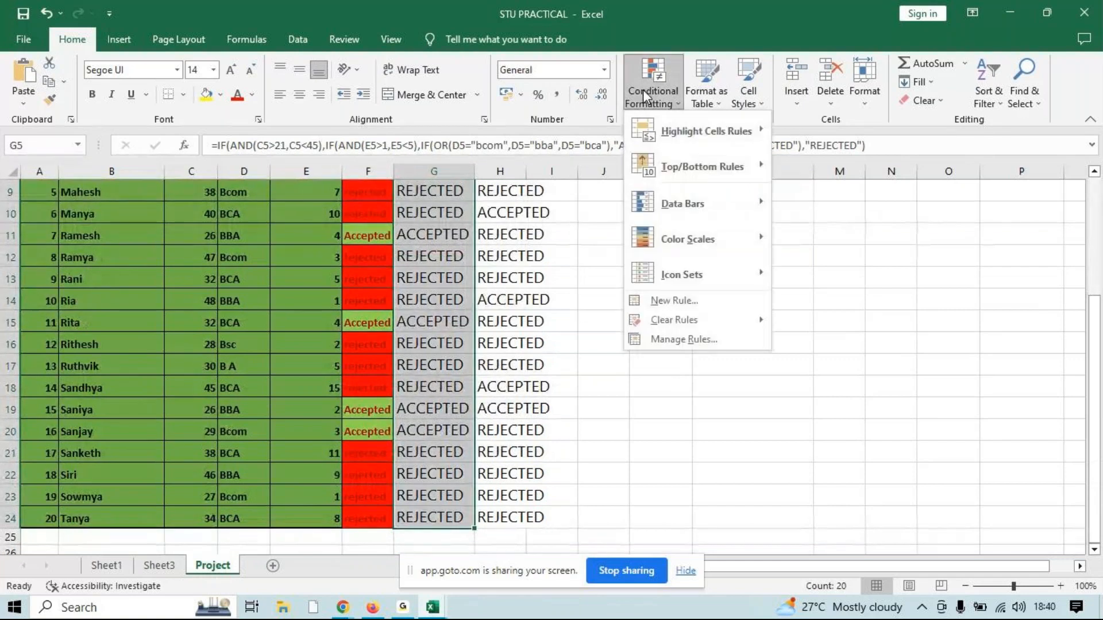
mouse_move(706, 131)
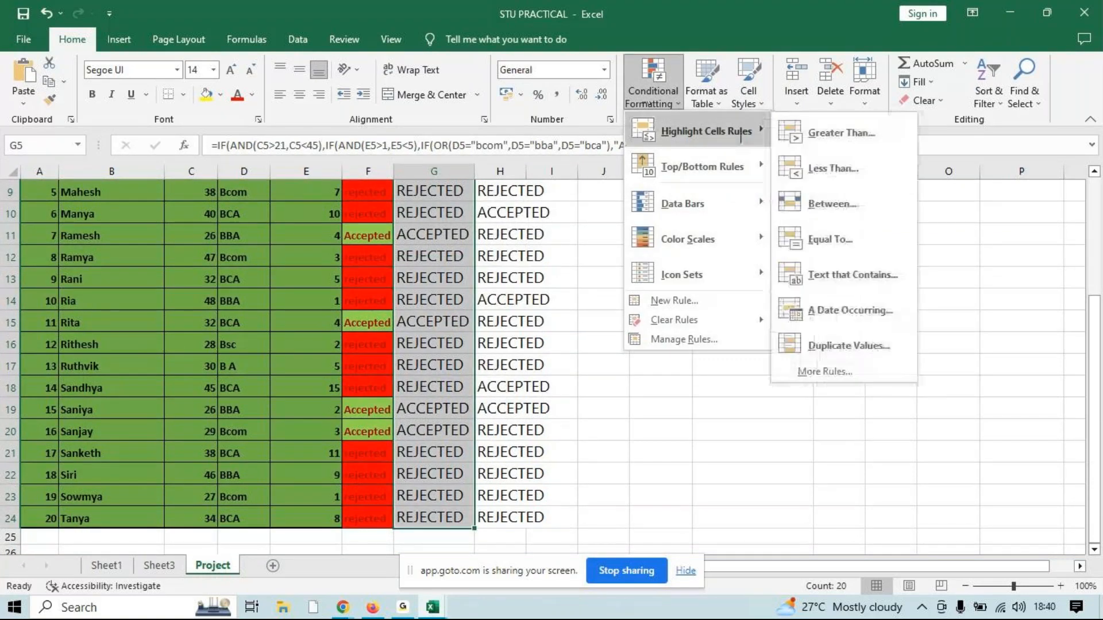
click(853, 275)
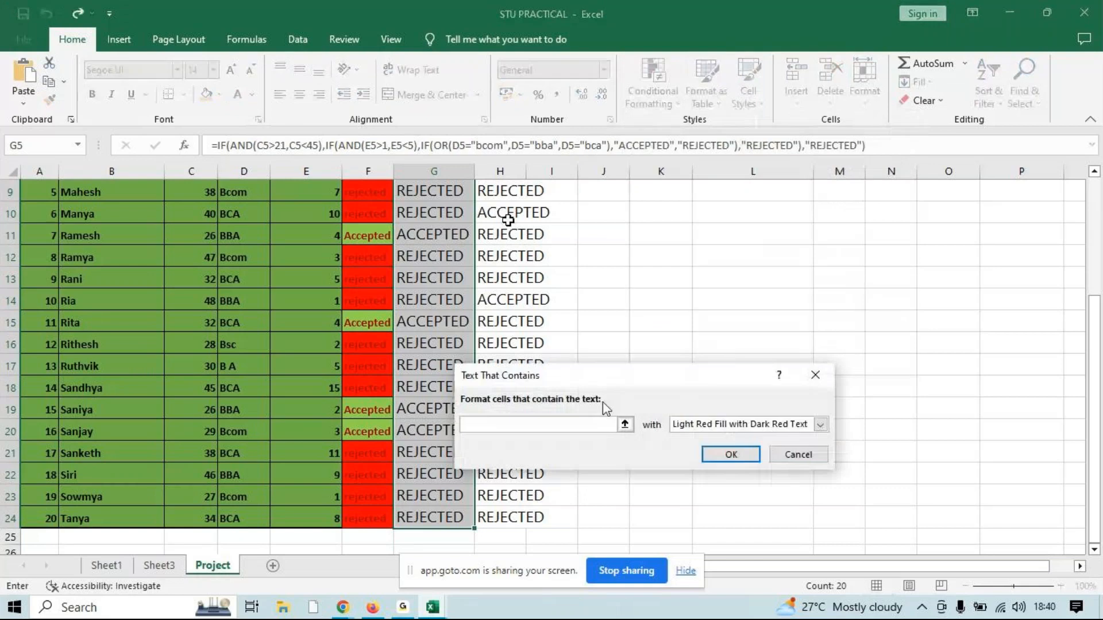
click(432, 321)
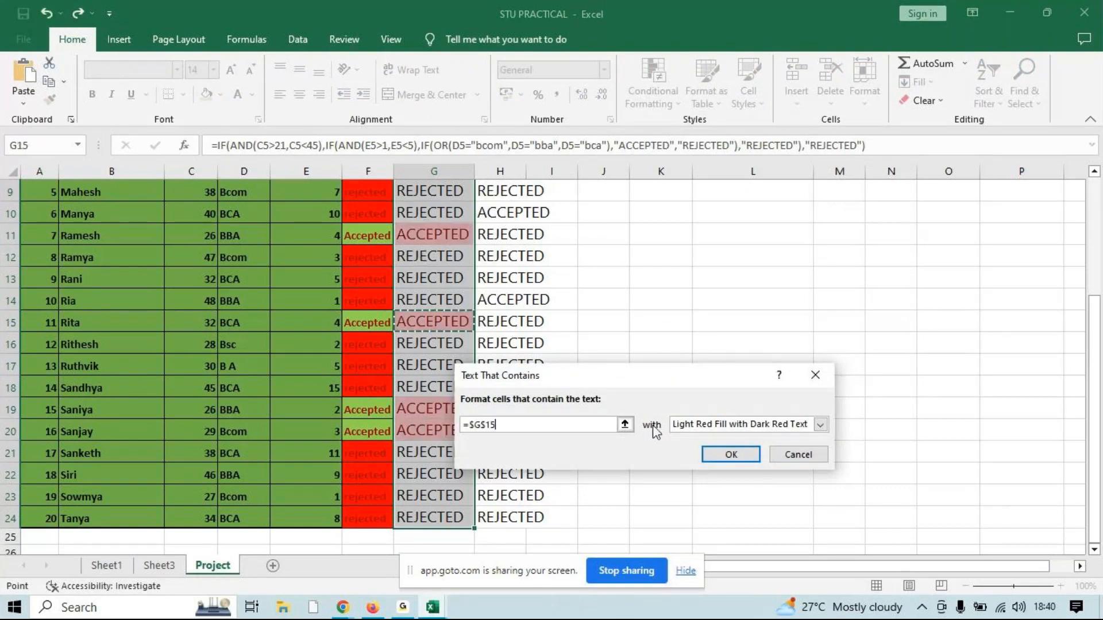
click(680, 425)
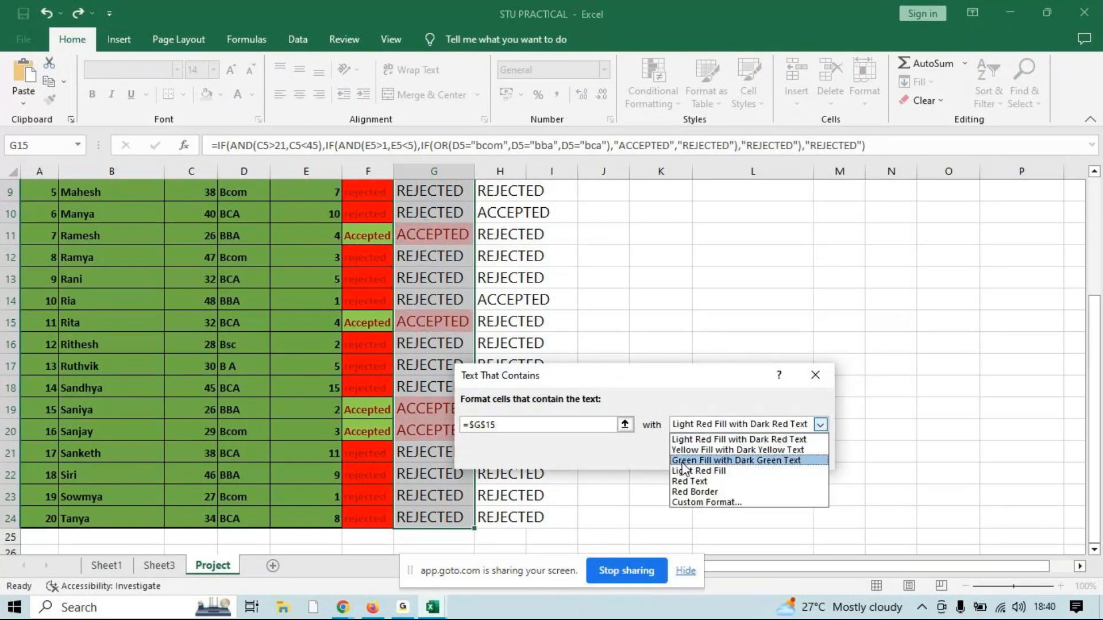
click(705, 460)
click(706, 453)
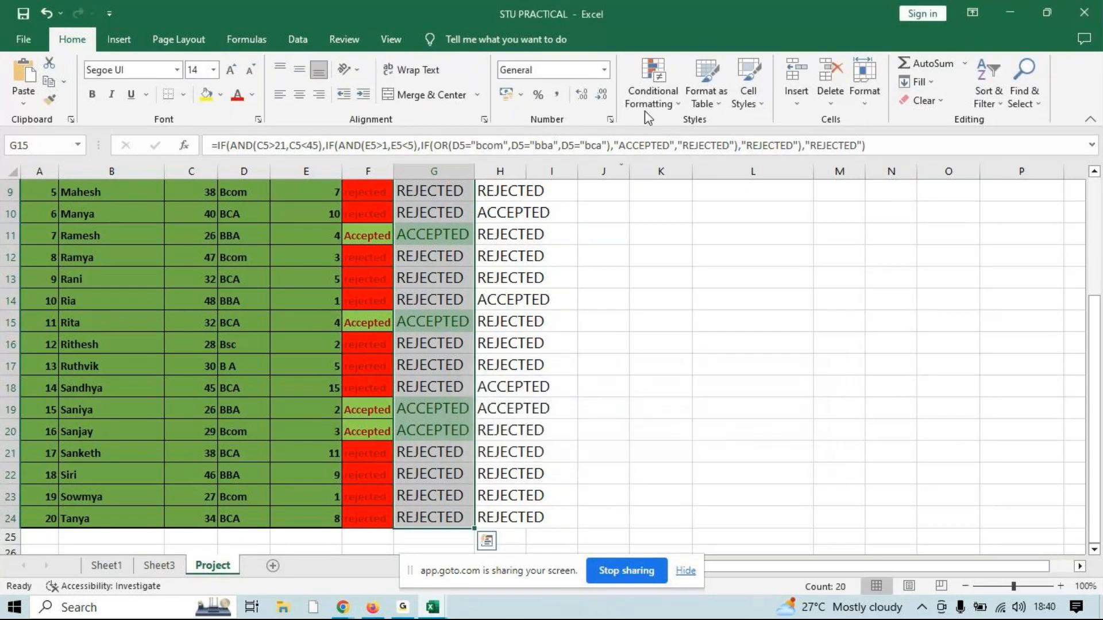
Add a second text-contains rule to G5:G24 that matches REJECTED from G16 with Light Red Fill with Dark Red Text
click(654, 91)
mouse_move(749, 135)
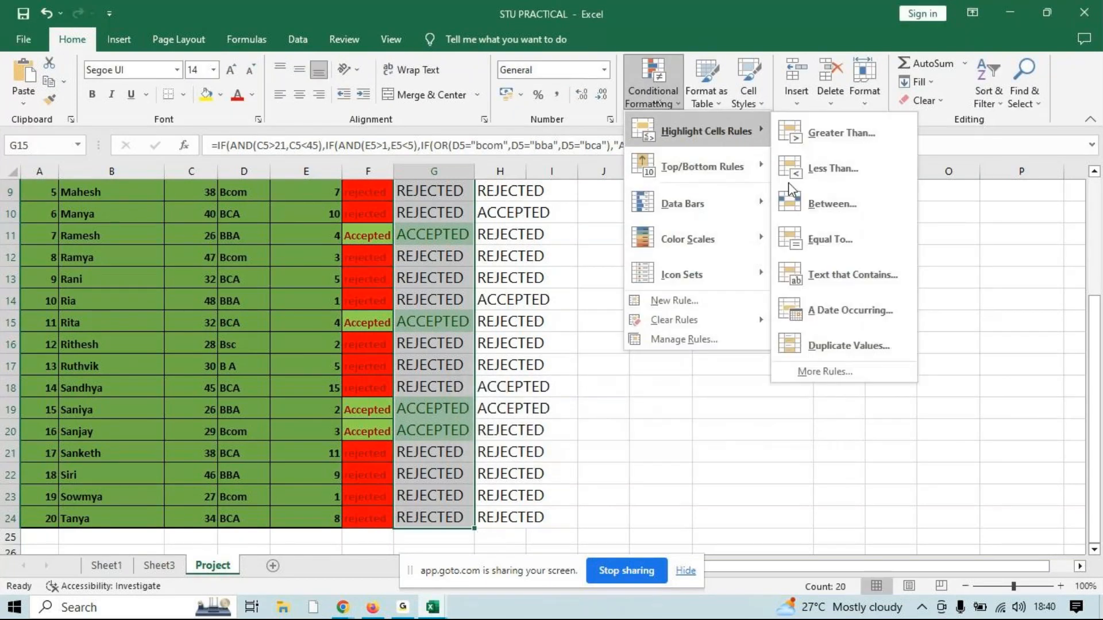
click(824, 276)
click(433, 344)
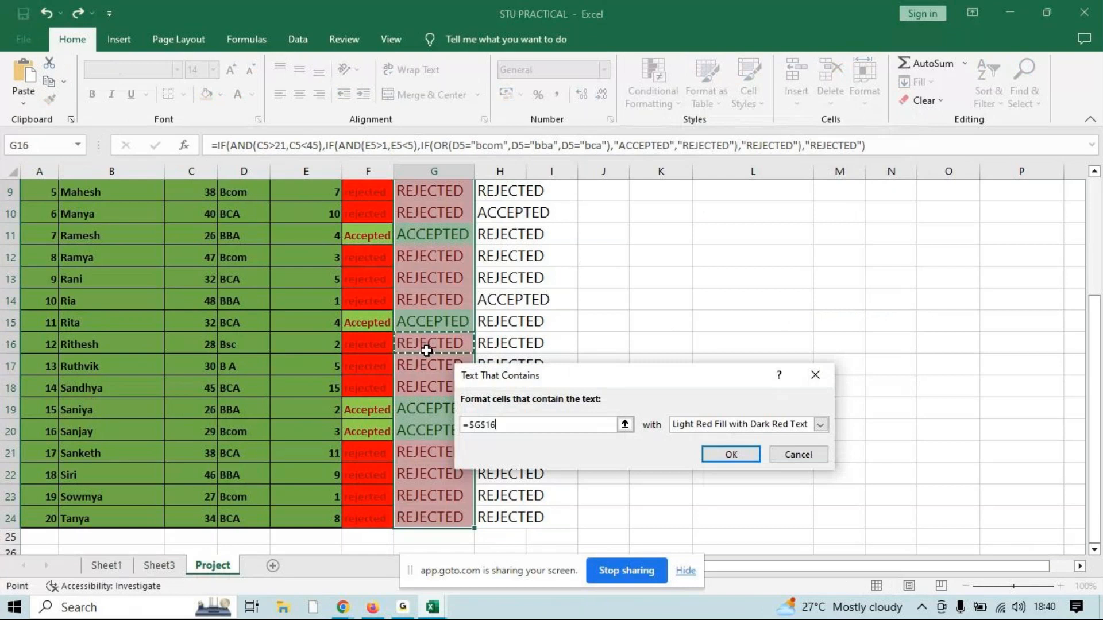
click(718, 453)
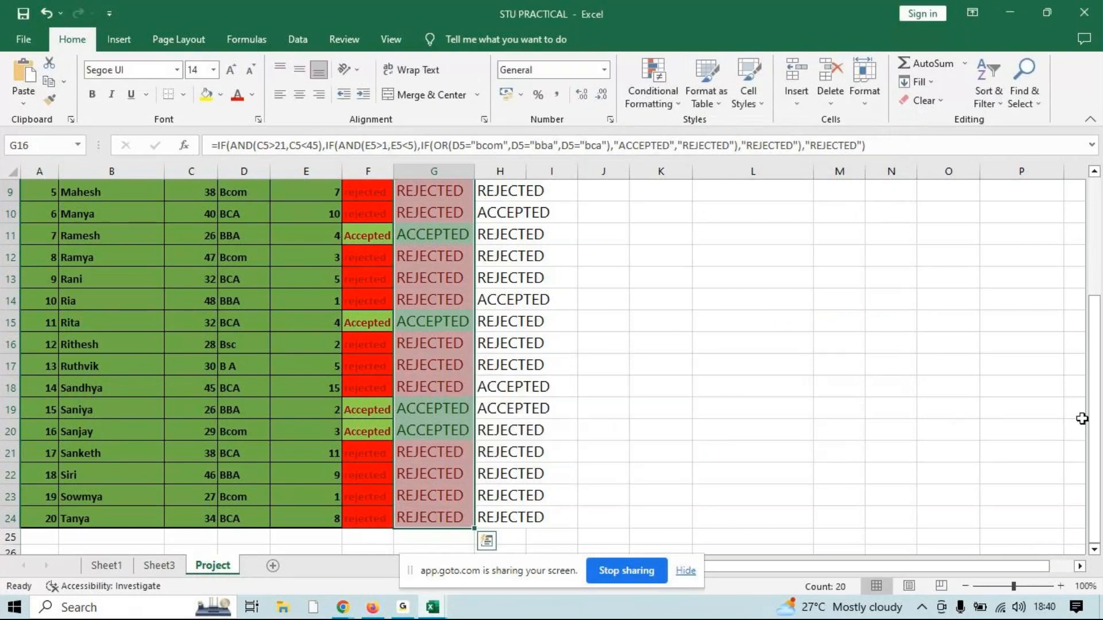
scroll(1095, 431, up, 3)
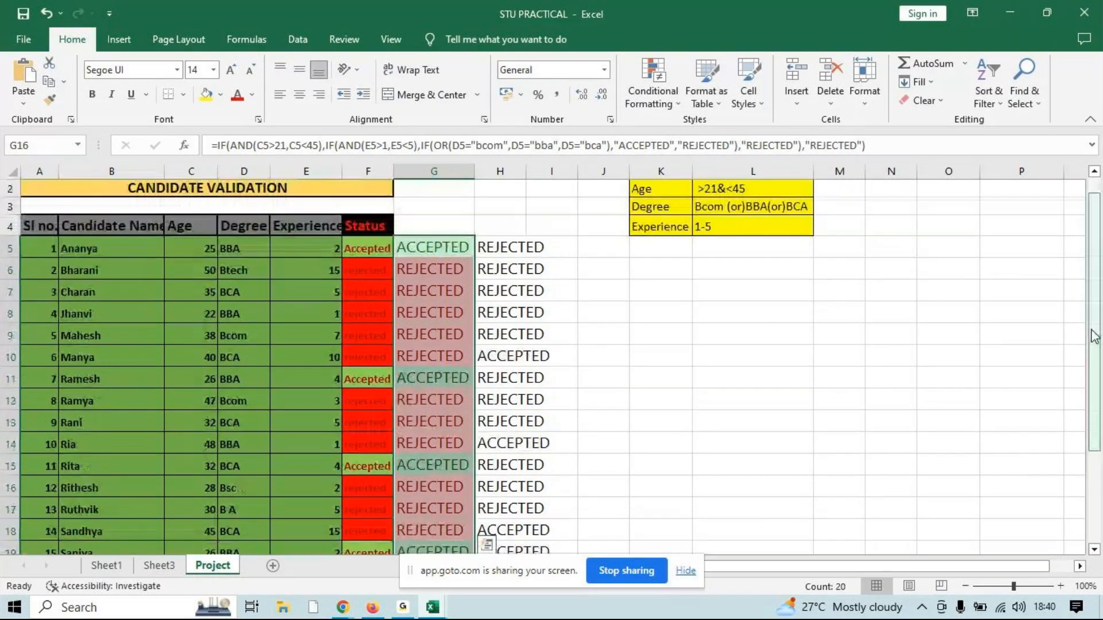
click(850, 336)
right_click(850, 338)
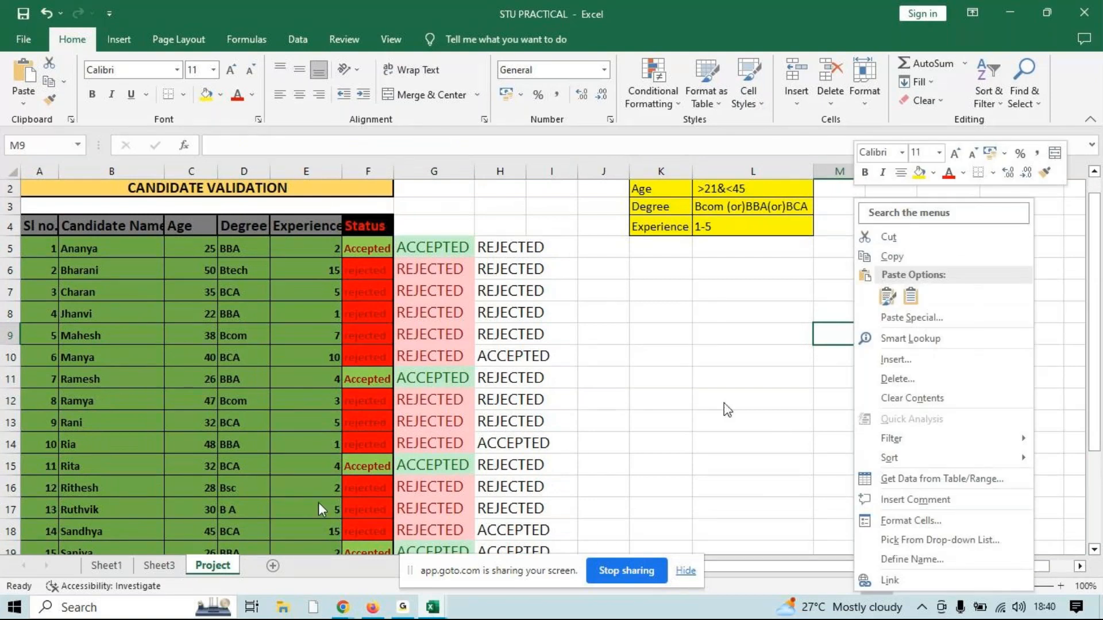
On Sheet3, enter =COUNTIF(D2:D16,"USA") in I7 to count the USA warehouse rows
click(159, 565)
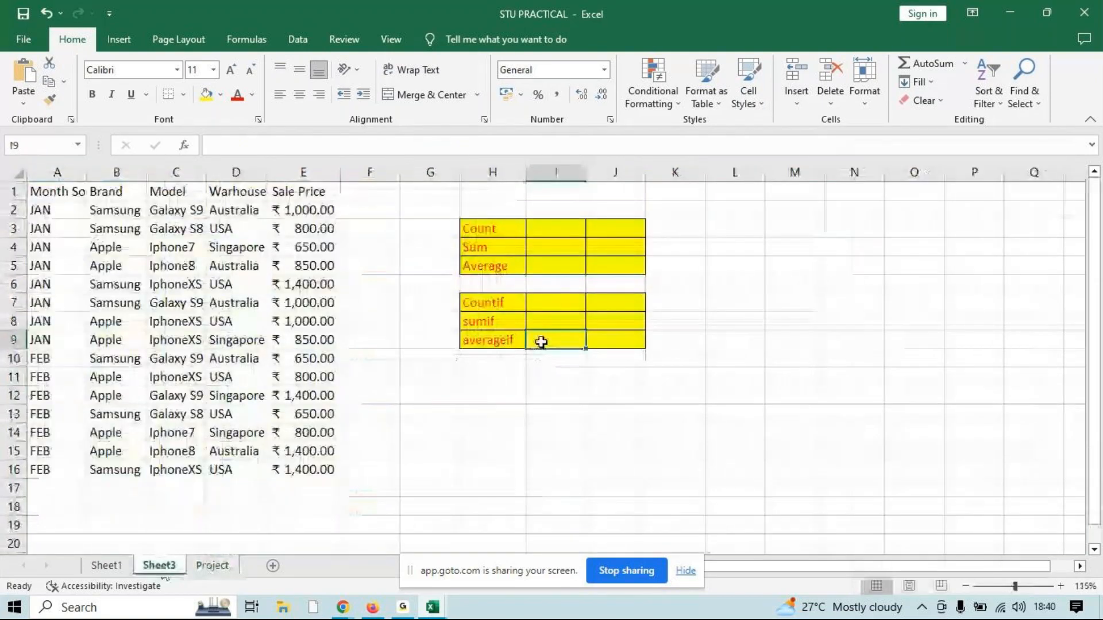
click(569, 298)
text(=count)
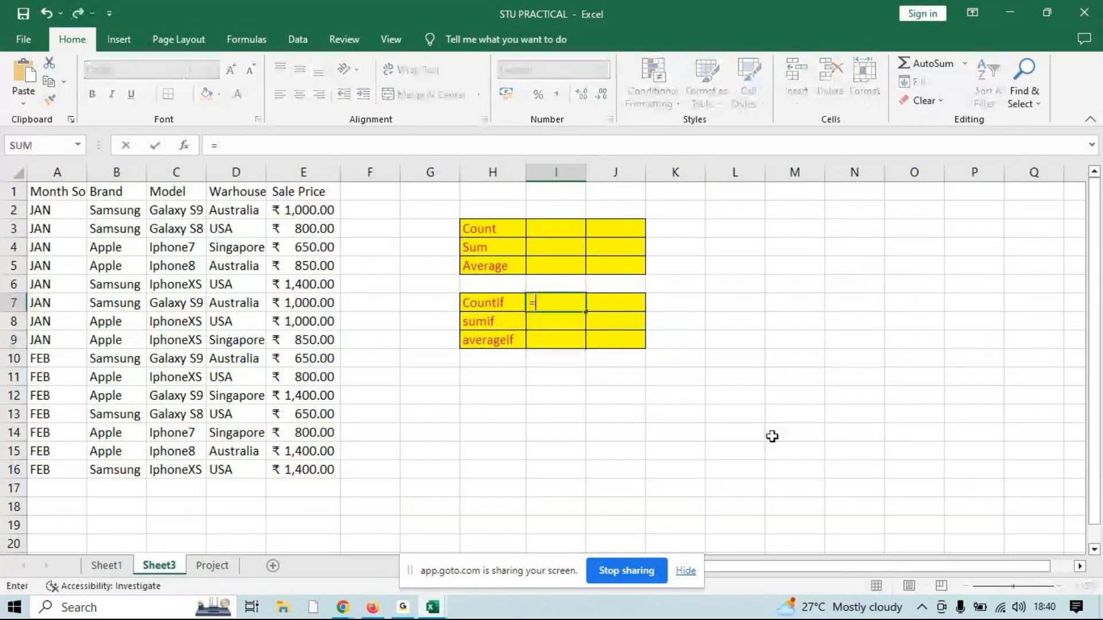
key(Down)
key(Down)
key(Down)
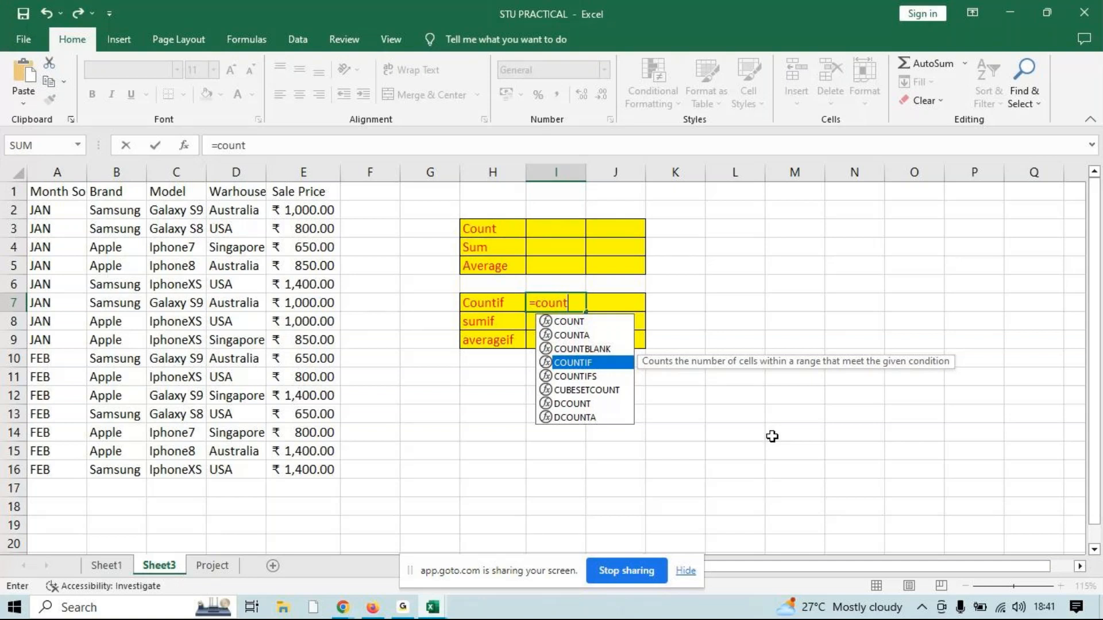
key(Tab)
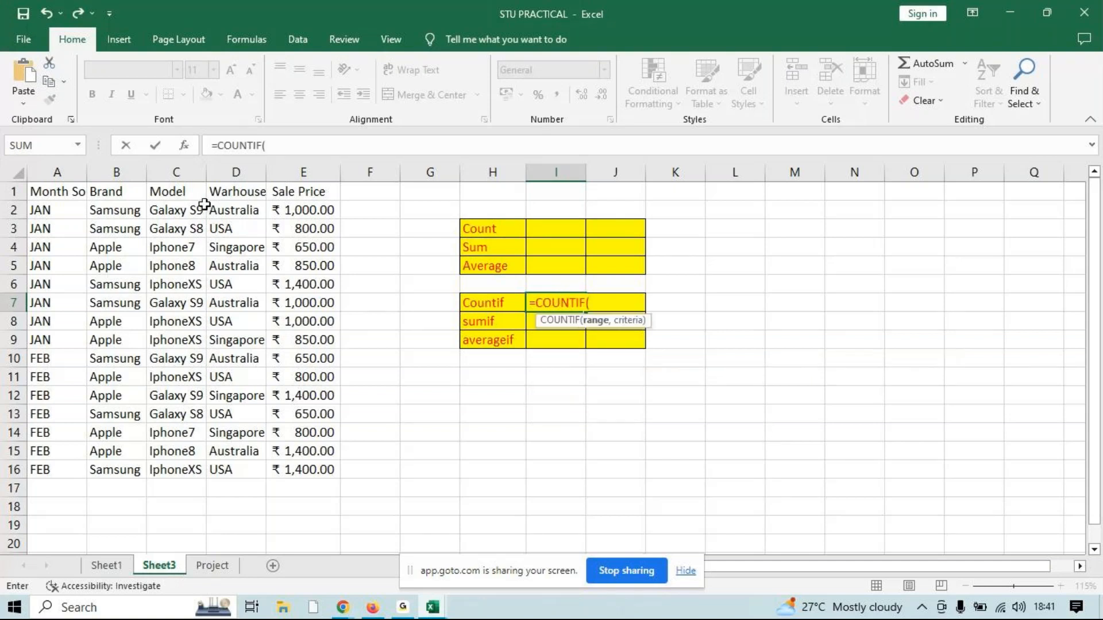
drag(234, 208, 247, 466)
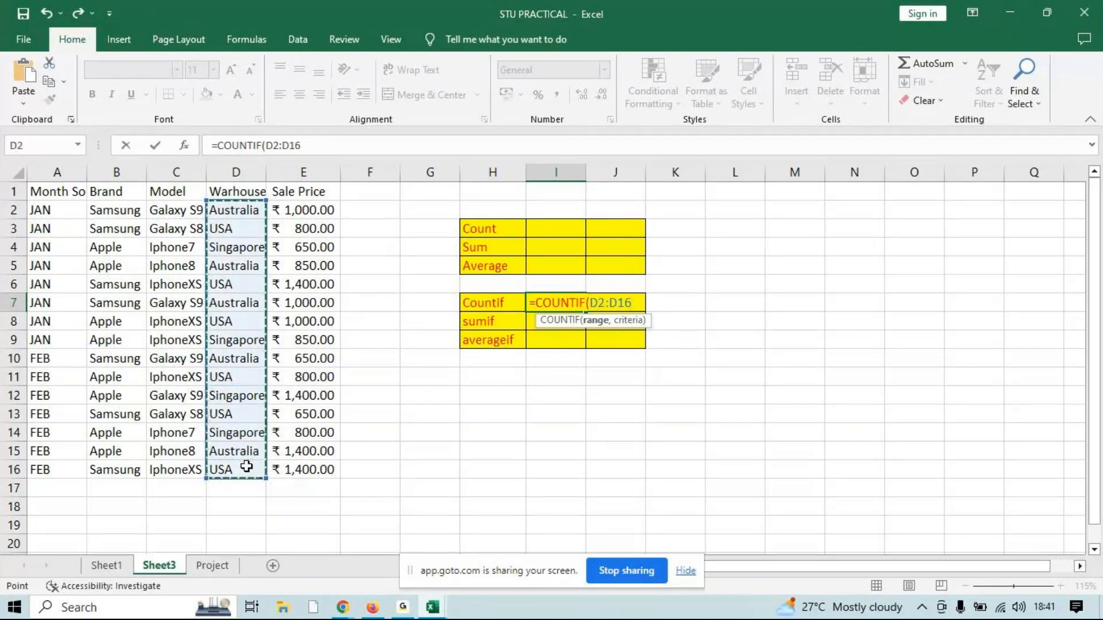
text(,)
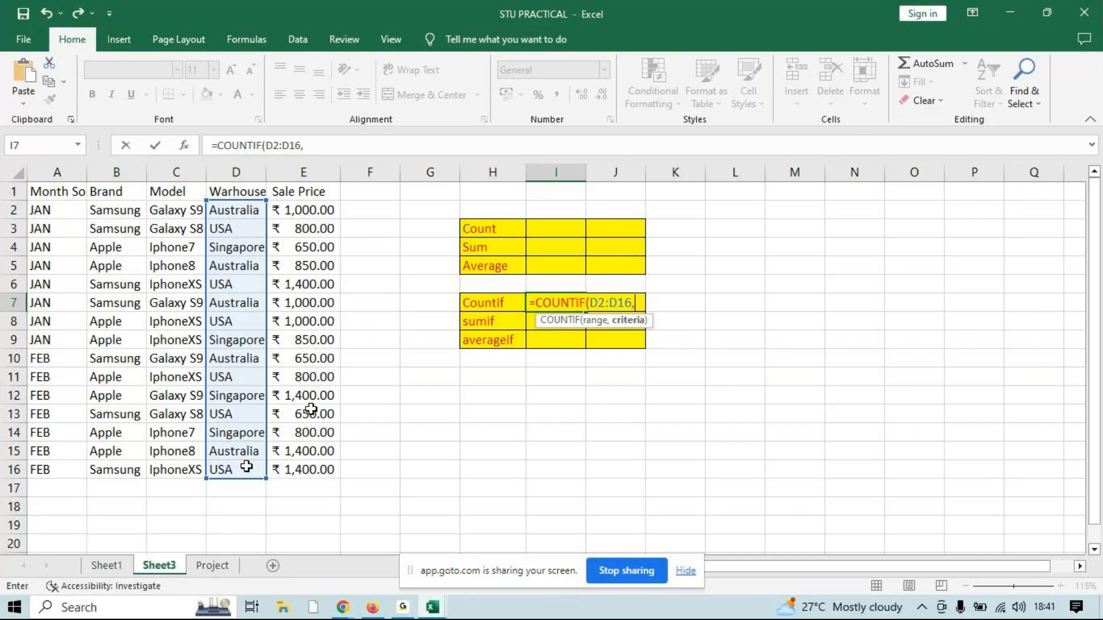
text("USA"))
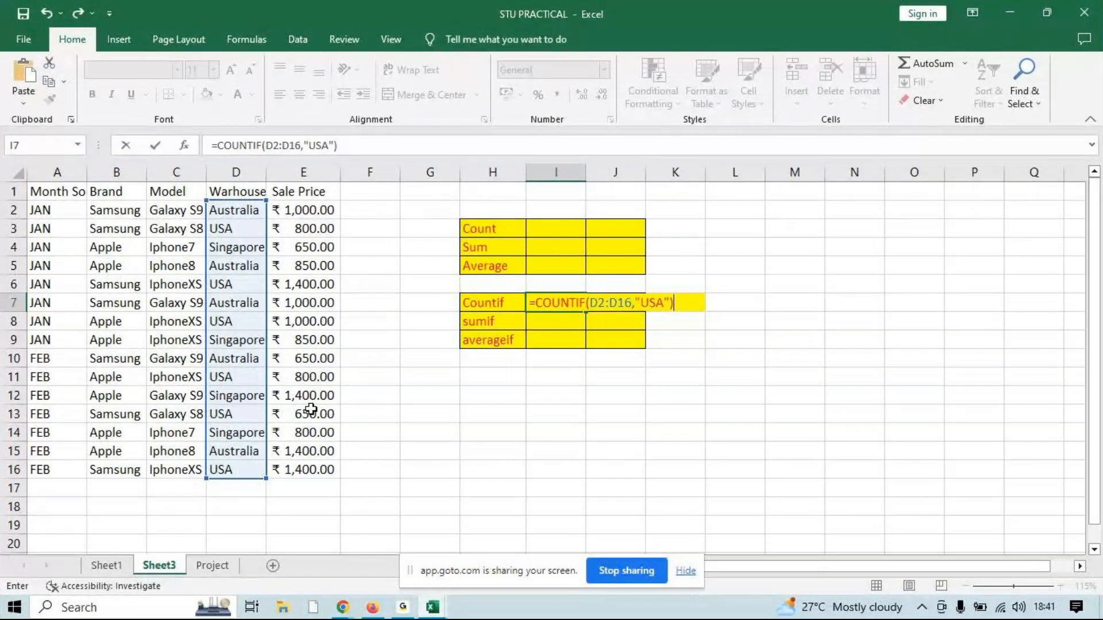
key(Return)
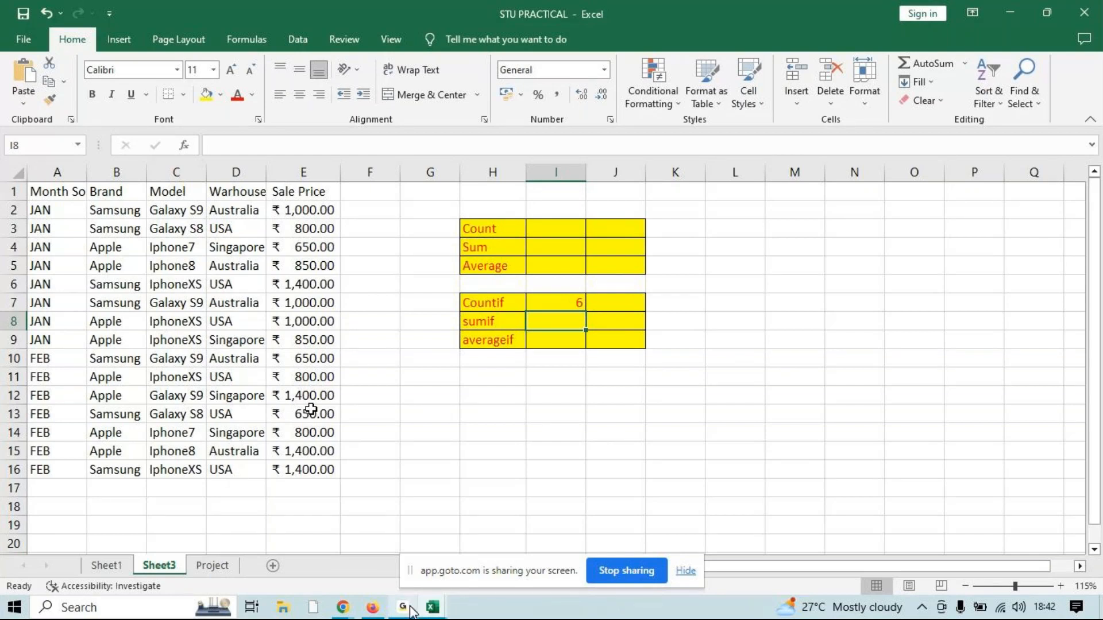
Switch to the GoTo meeting window, check the latest chat messages, and return to the Excel worksheet
mouse_move(343, 607)
click(343, 546)
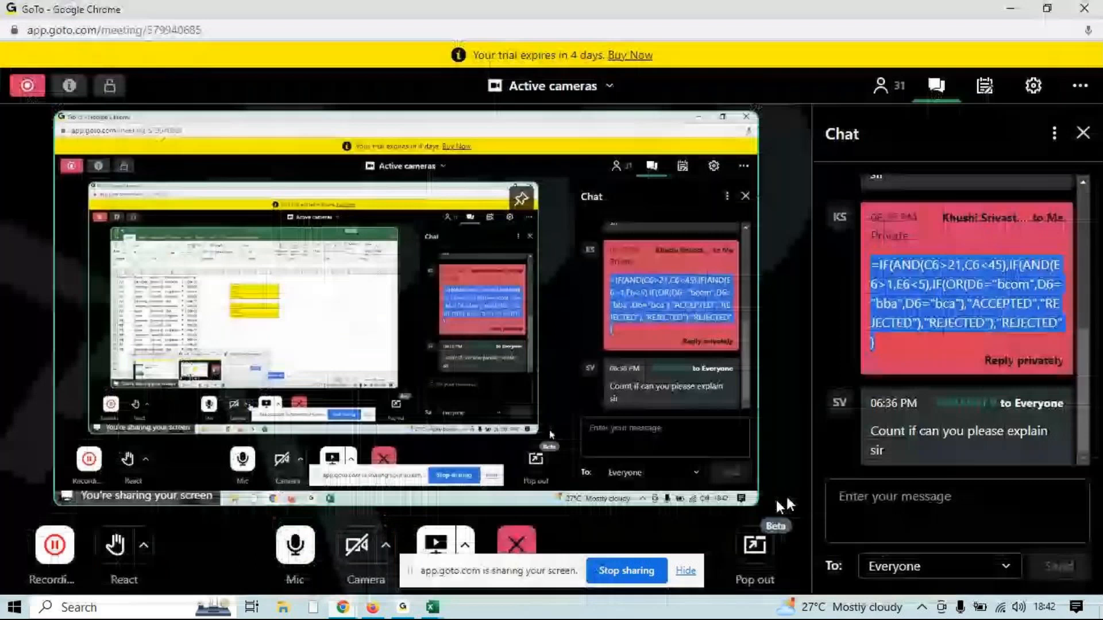
drag(1073, 426, 1074, 454)
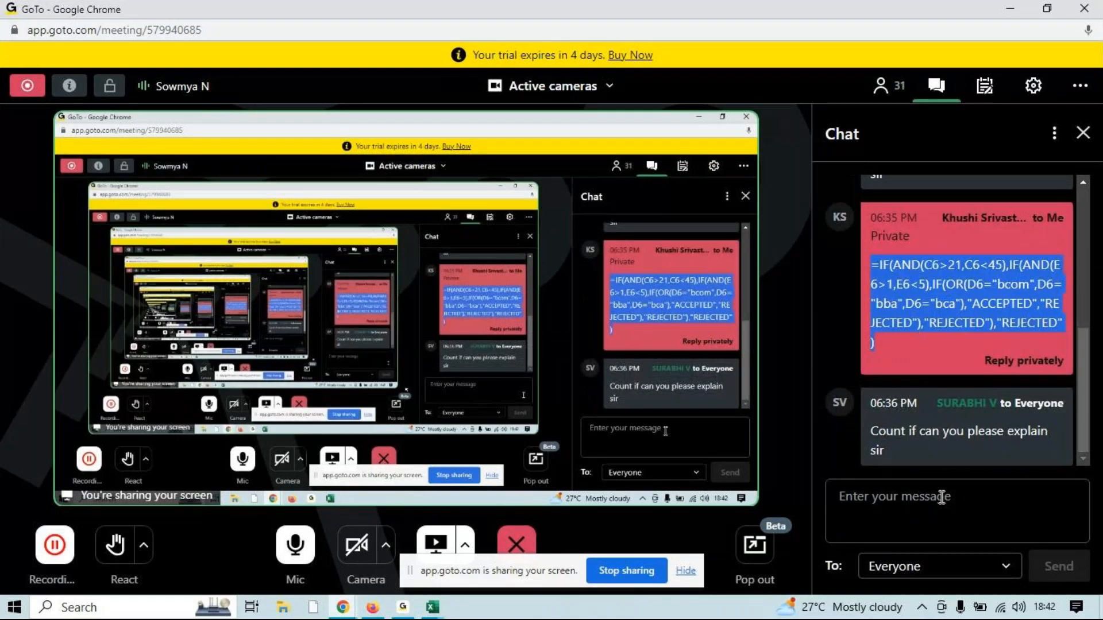
click(1009, 9)
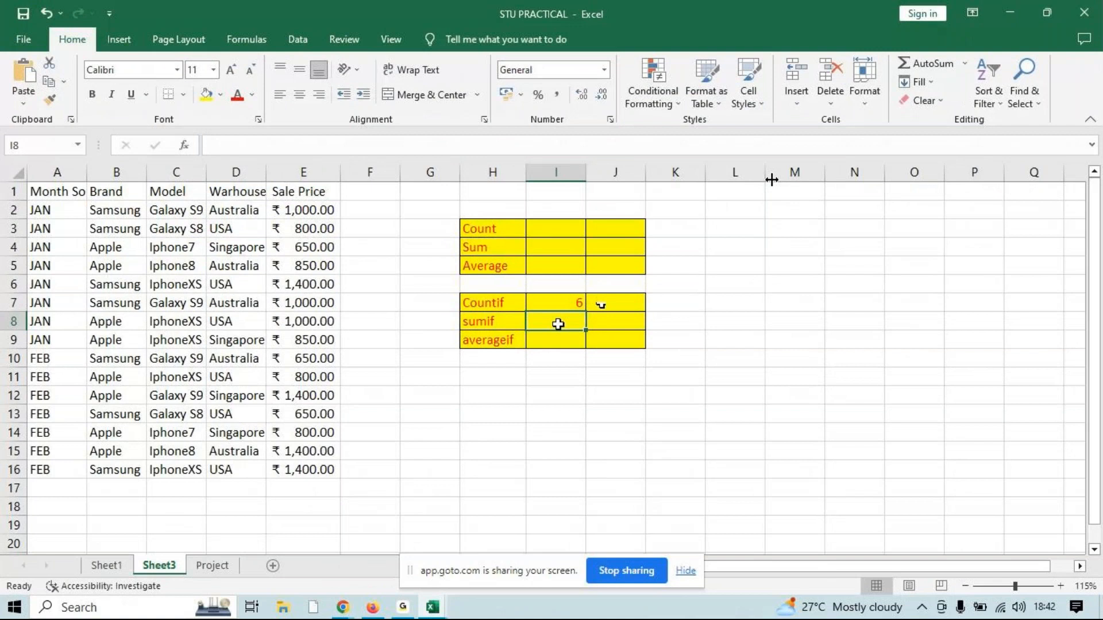
Enter a SUMIF formula in I8 with range D2:D16, criteria D6 and sum range E2:E16 to total the USA sale prices
text(=s)
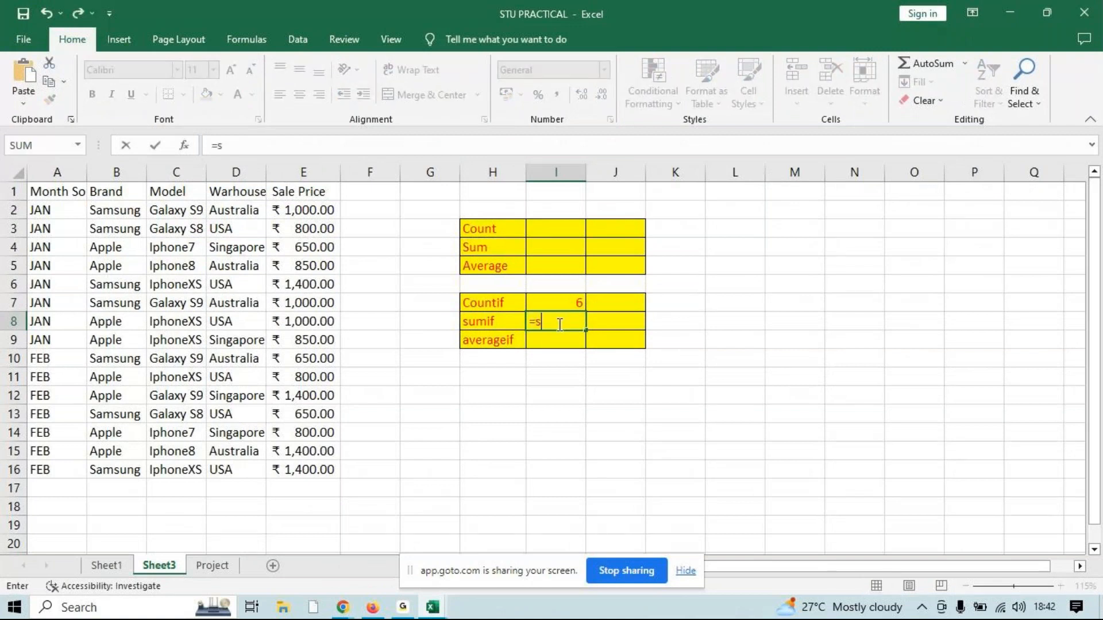
text(um)
key(Tab)
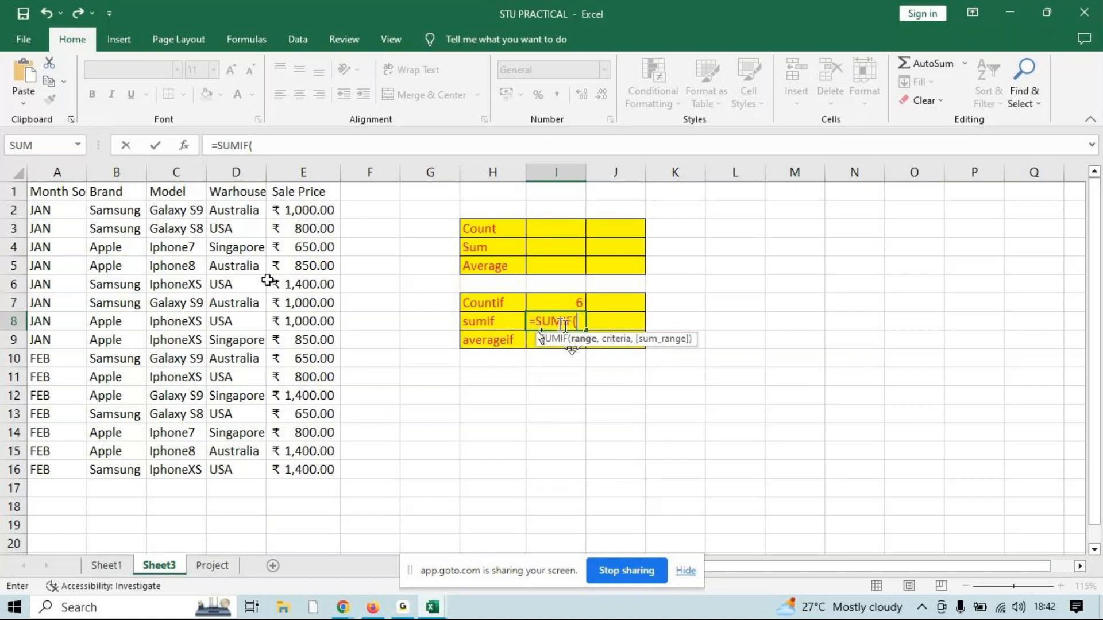
drag(230, 214, 247, 470)
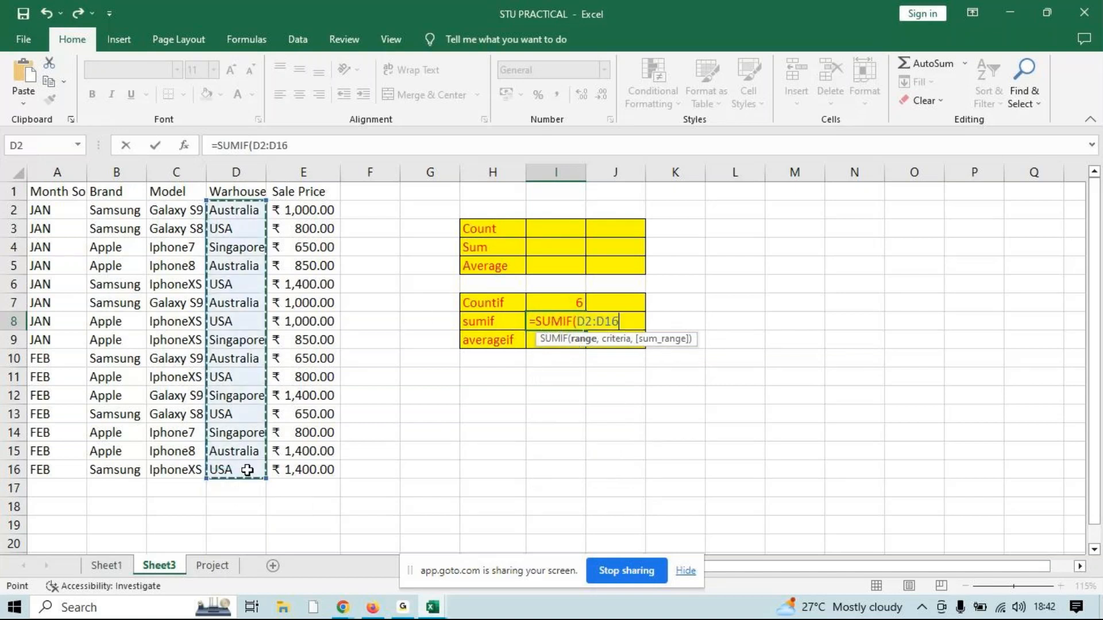
text(,)
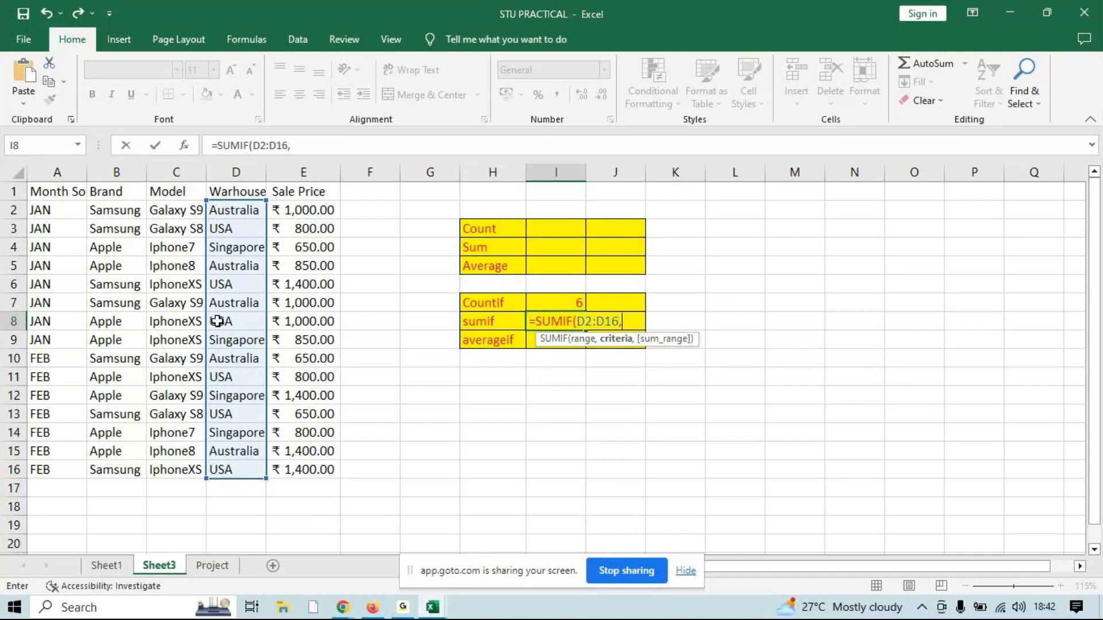
click(226, 285)
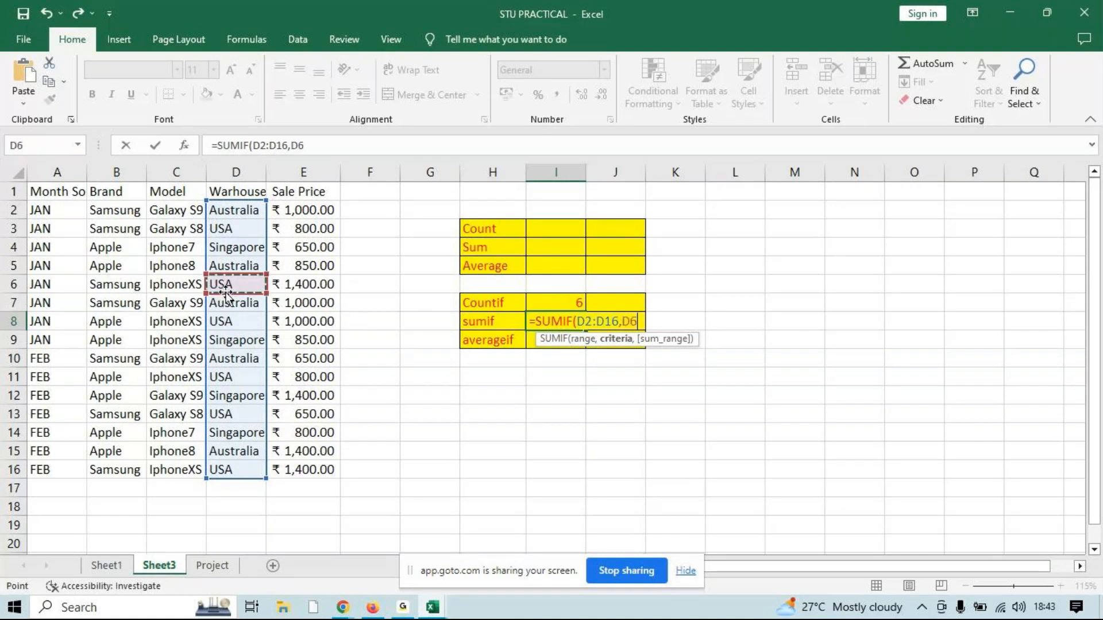
text(,)
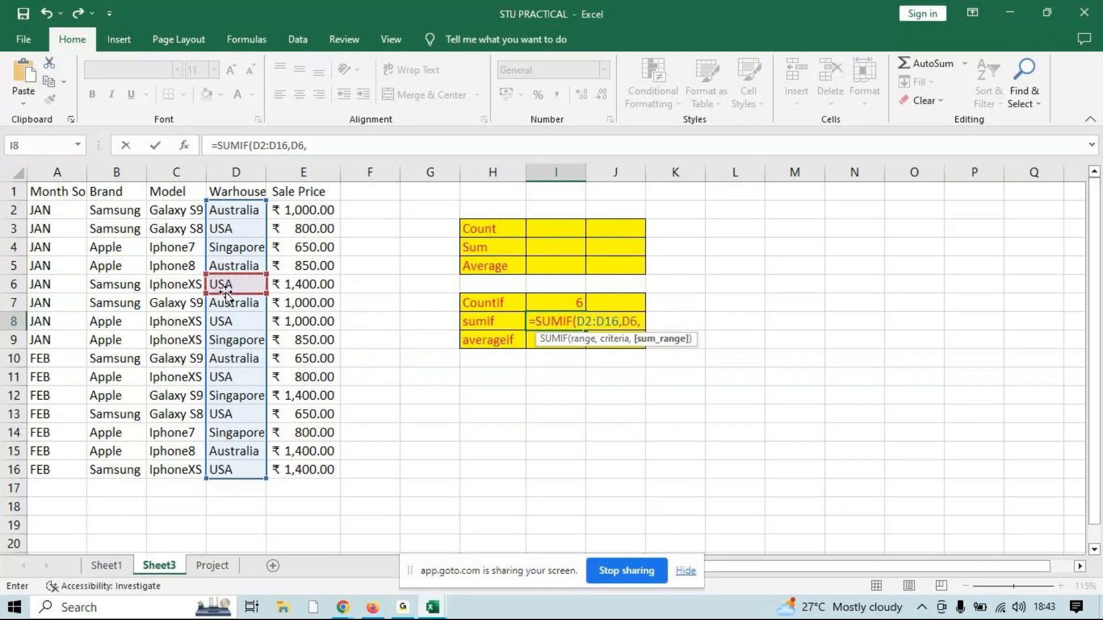
drag(299, 211, 296, 464)
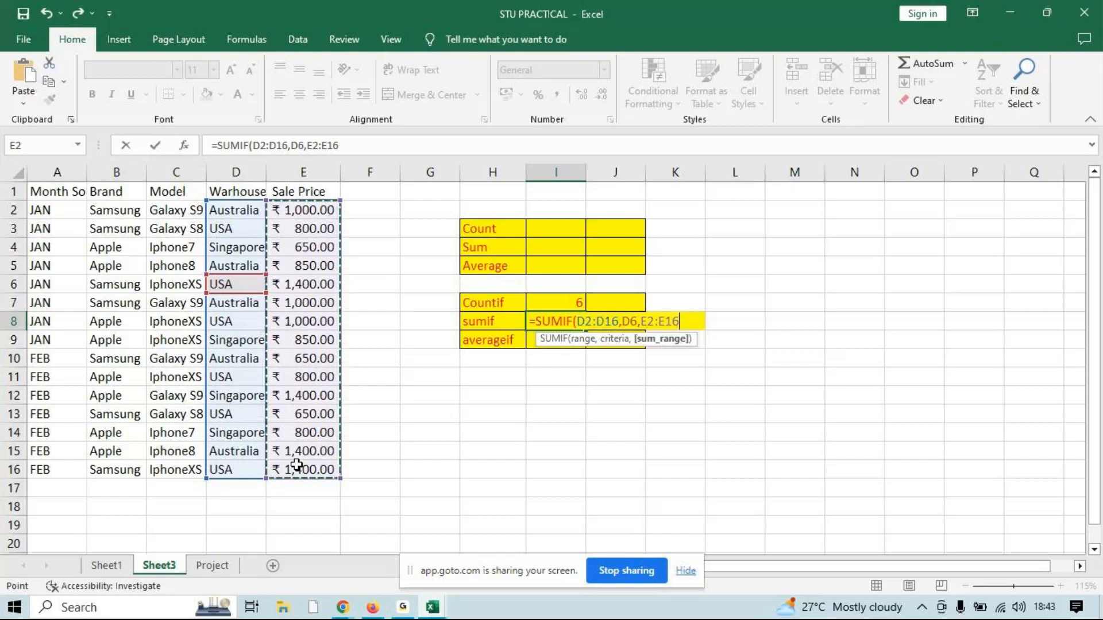
key(Return)
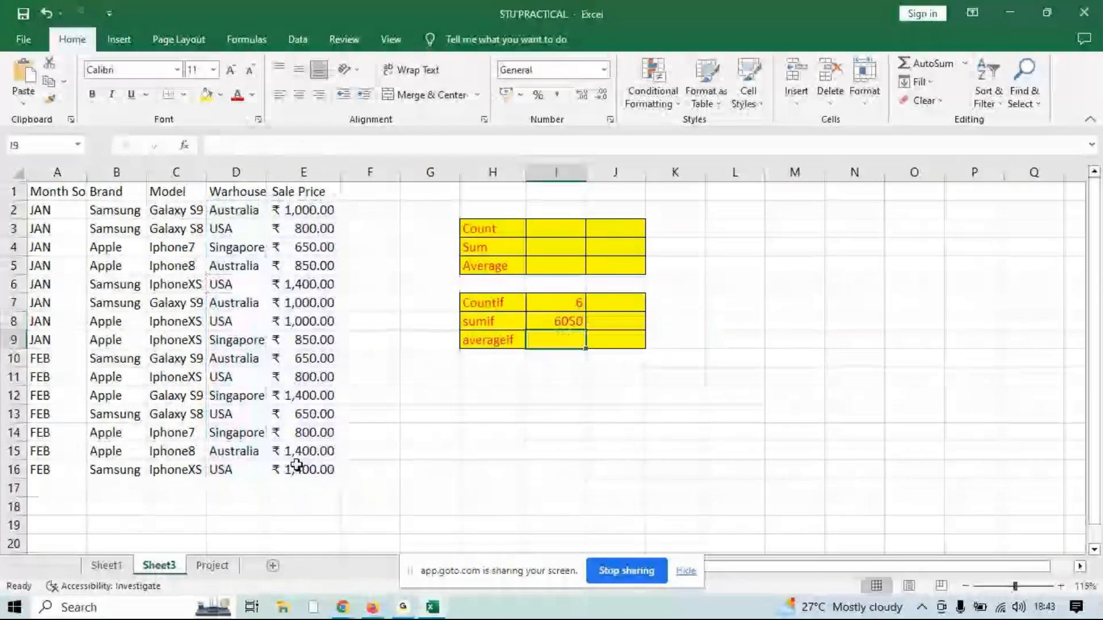
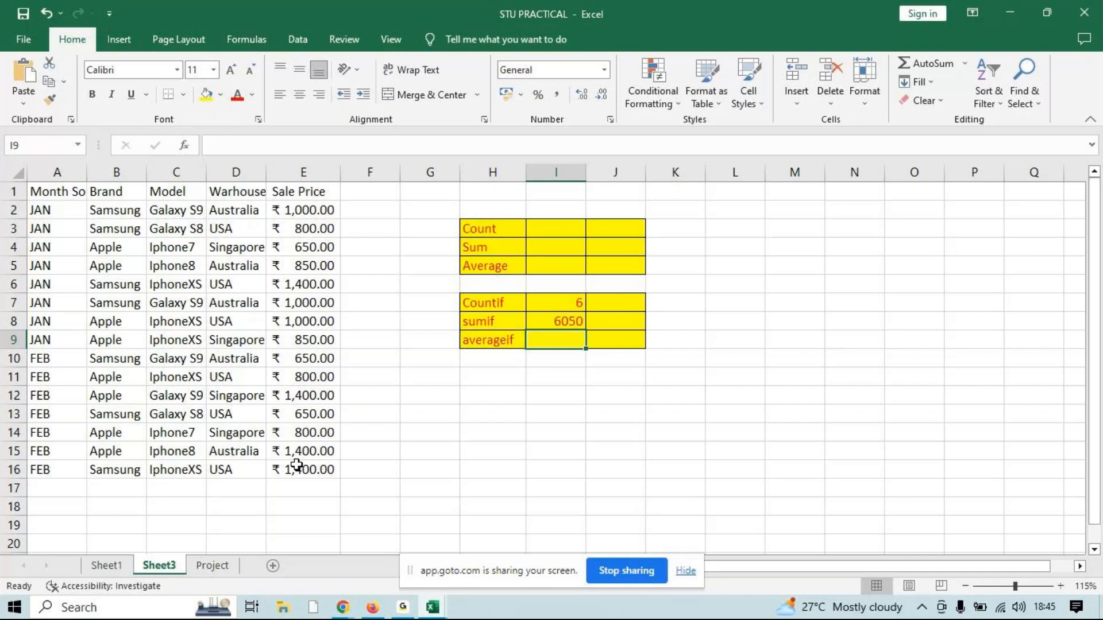
Begin closing the STU PRACTICAL workbook, and check the GoTo meeting chat messages before returning to Excel
key(alt+F4)
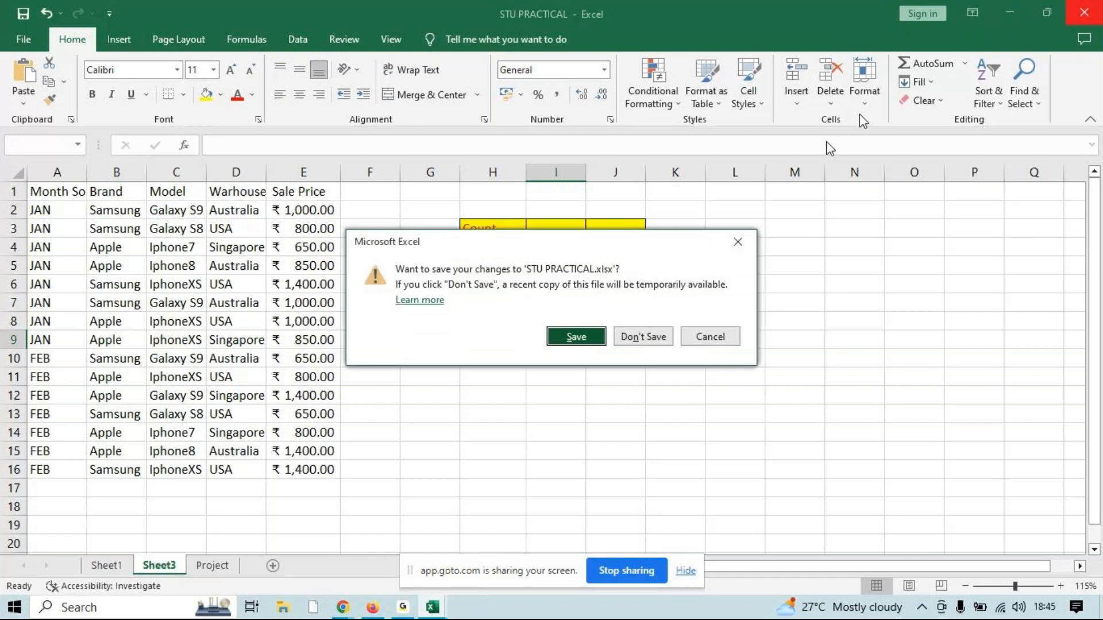
click(433, 607)
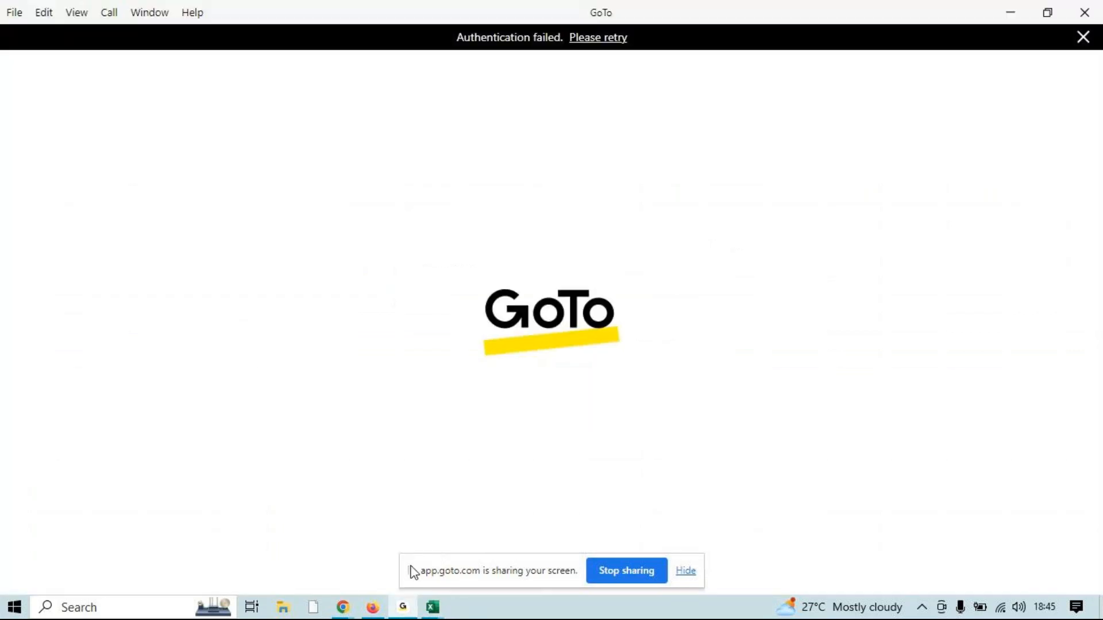
mouse_move(345, 612)
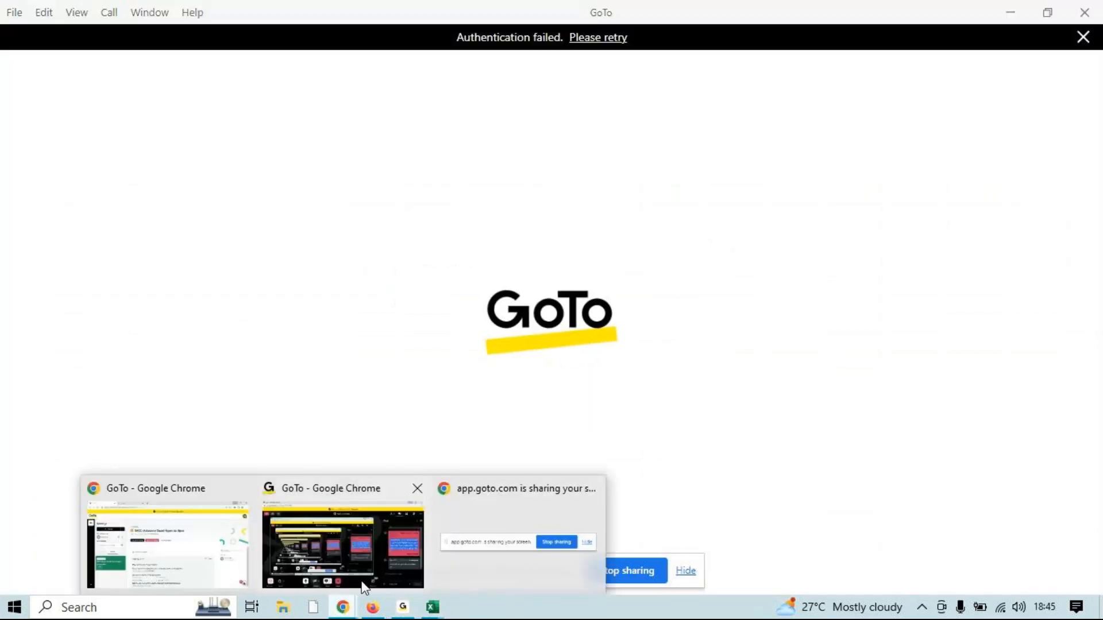
click(363, 587)
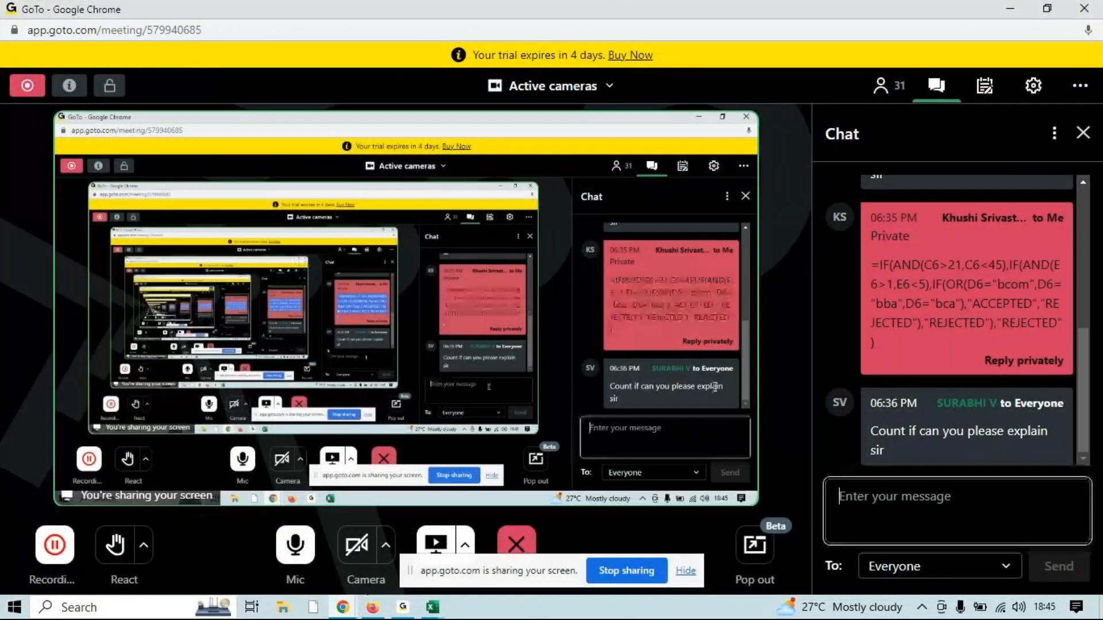
scroll(1063, 247, up, 5)
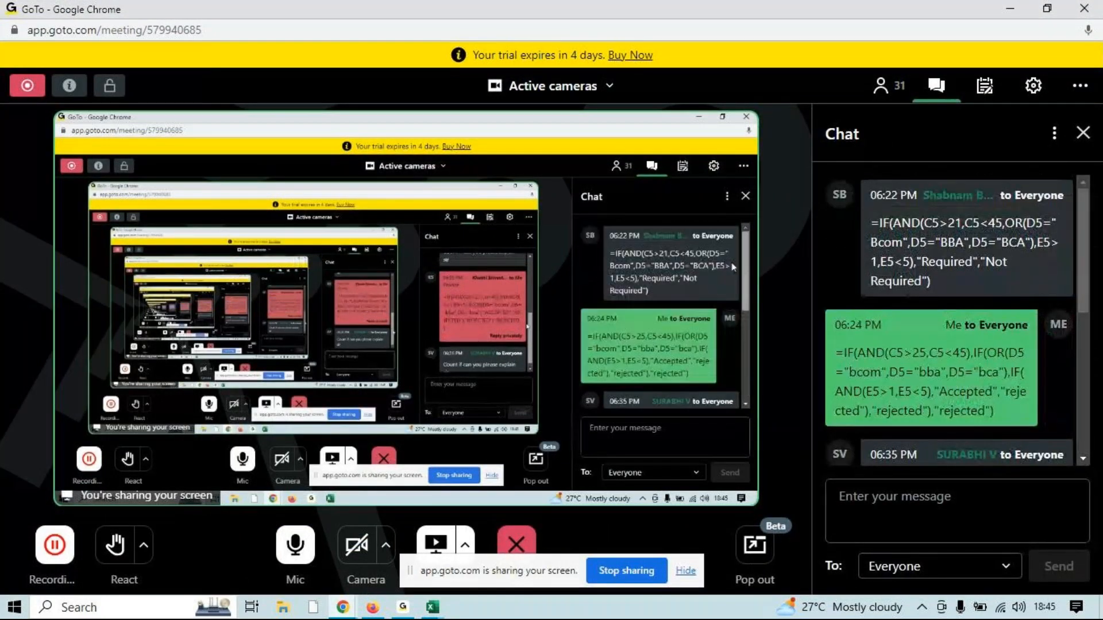
scroll(1062, 247, down, 5)
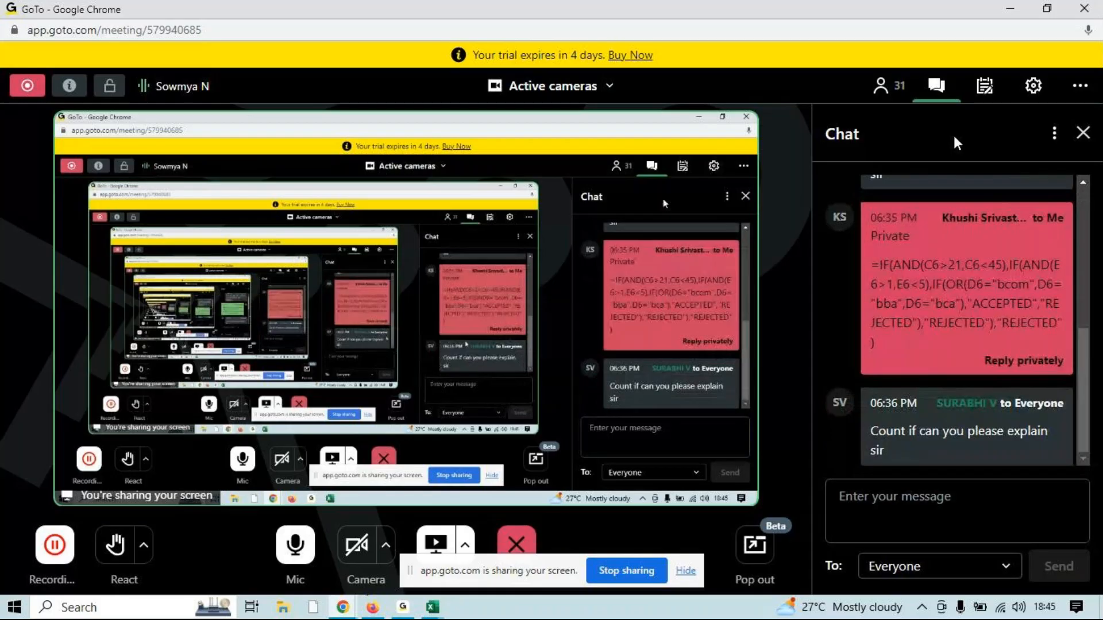
click(1009, 10)
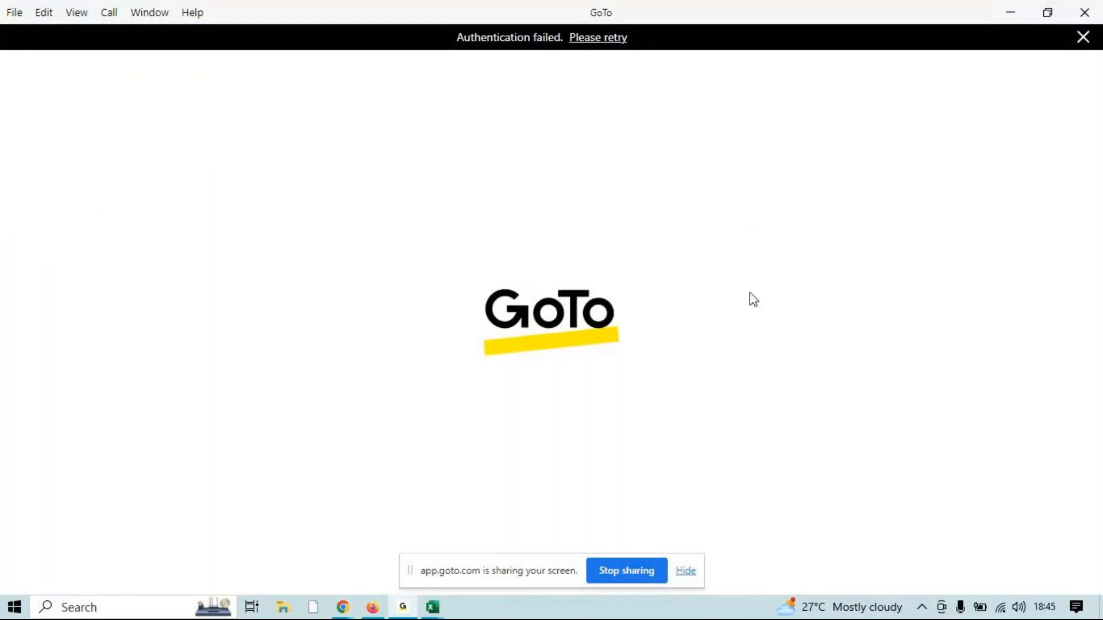
click(1020, 11)
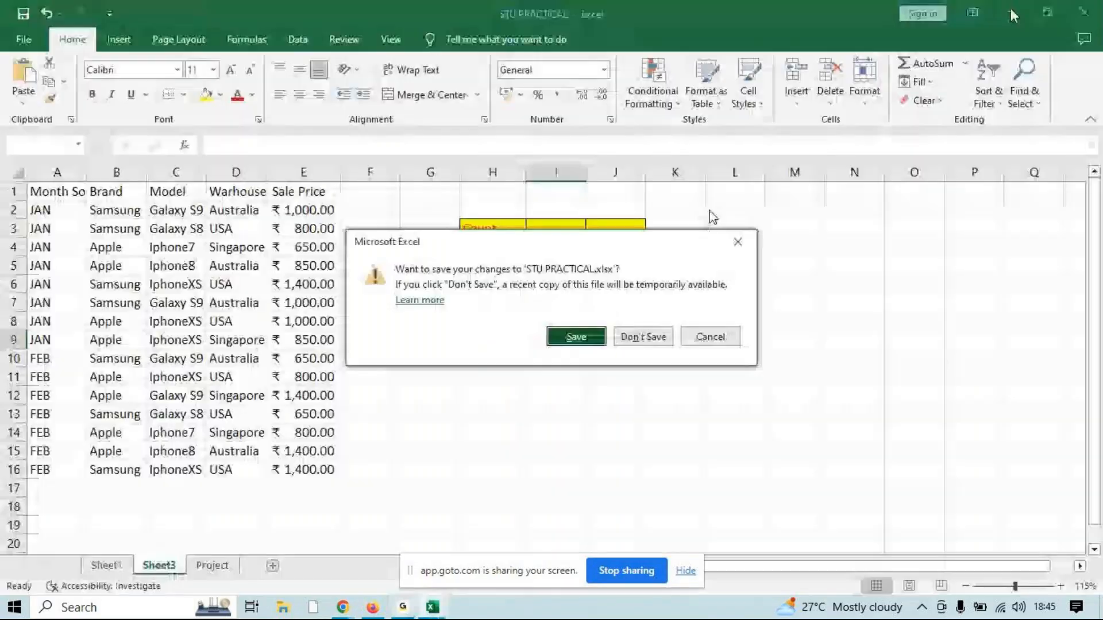
Close the STU PRACTICAL and LookUps workbooks without saving their changes
click(632, 336)
click(1084, 11)
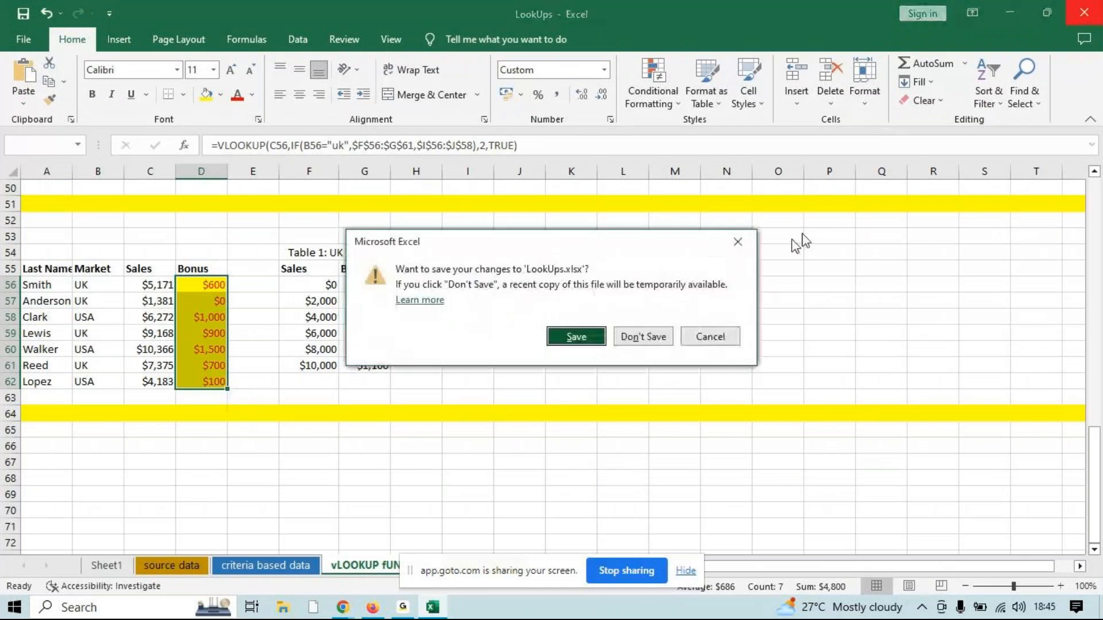
click(665, 336)
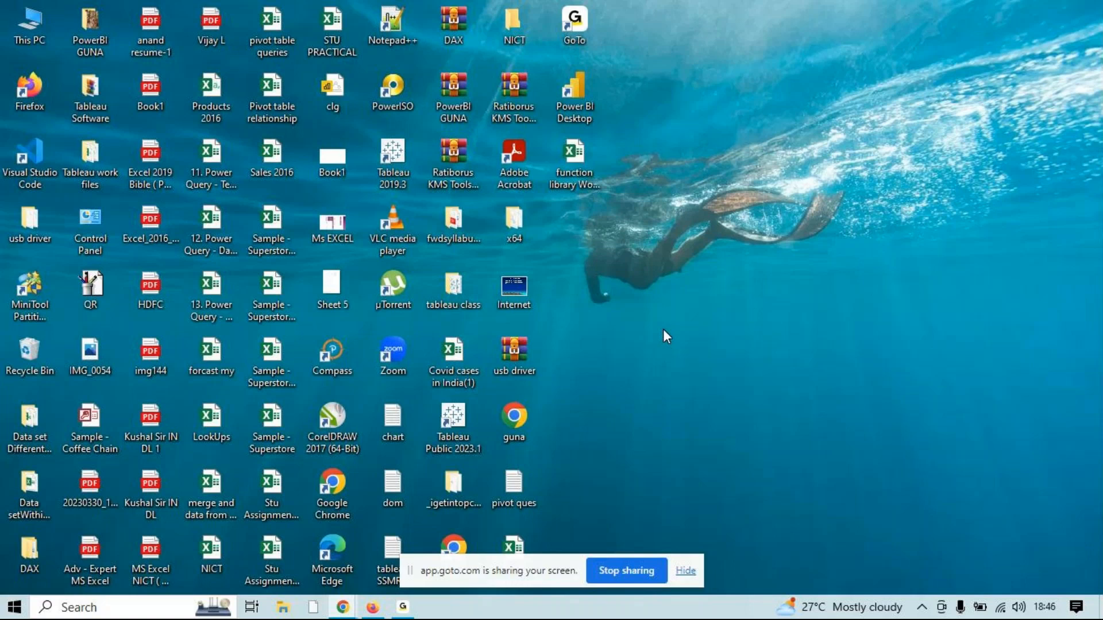
Launch Excel with the Windows run command excel and create a blank workbook
key(super+r)
text(ec)
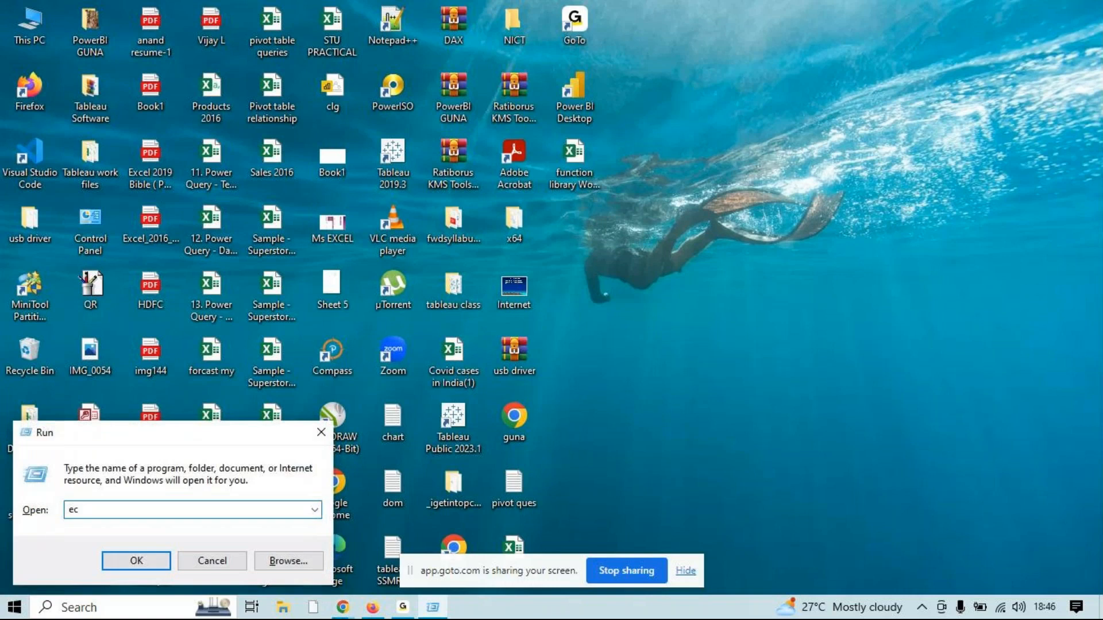
key(BackSpace)
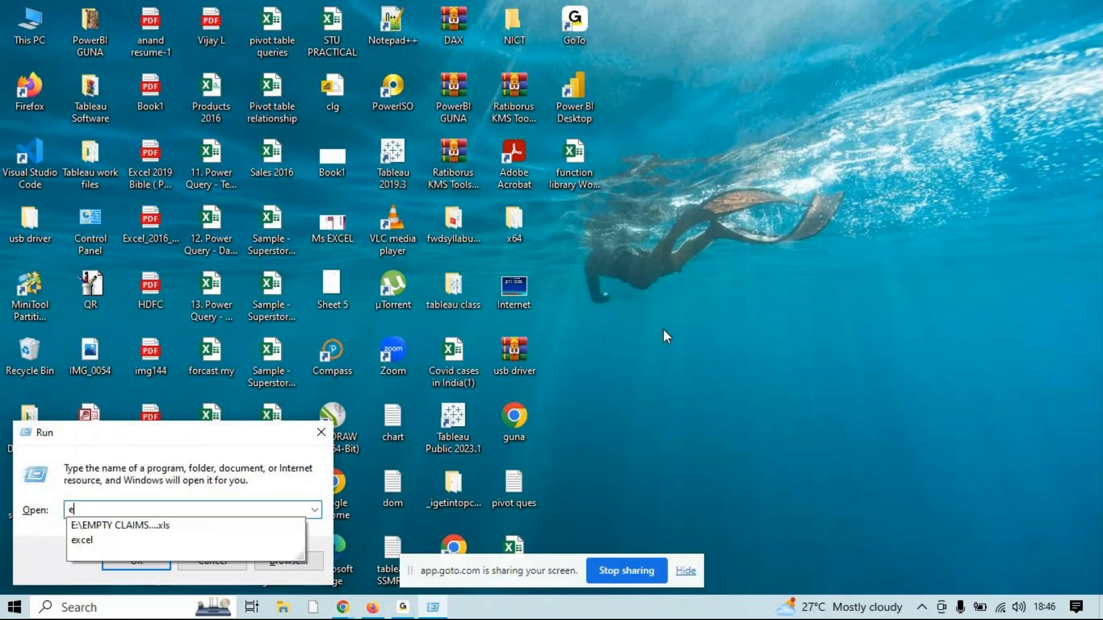
text(xcel)
key(Return)
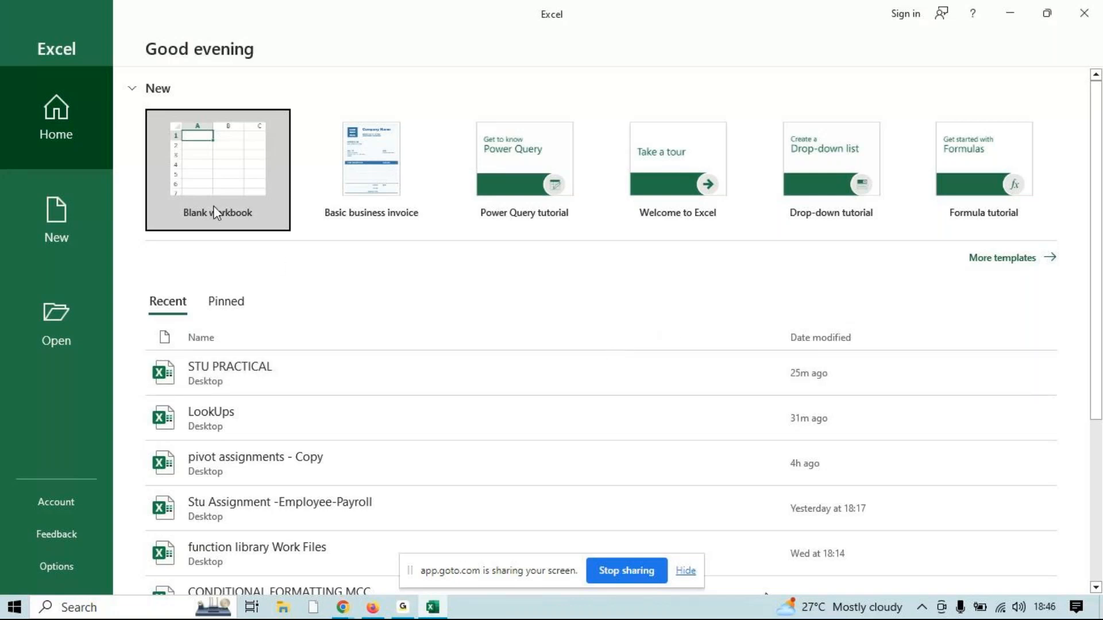
click(226, 161)
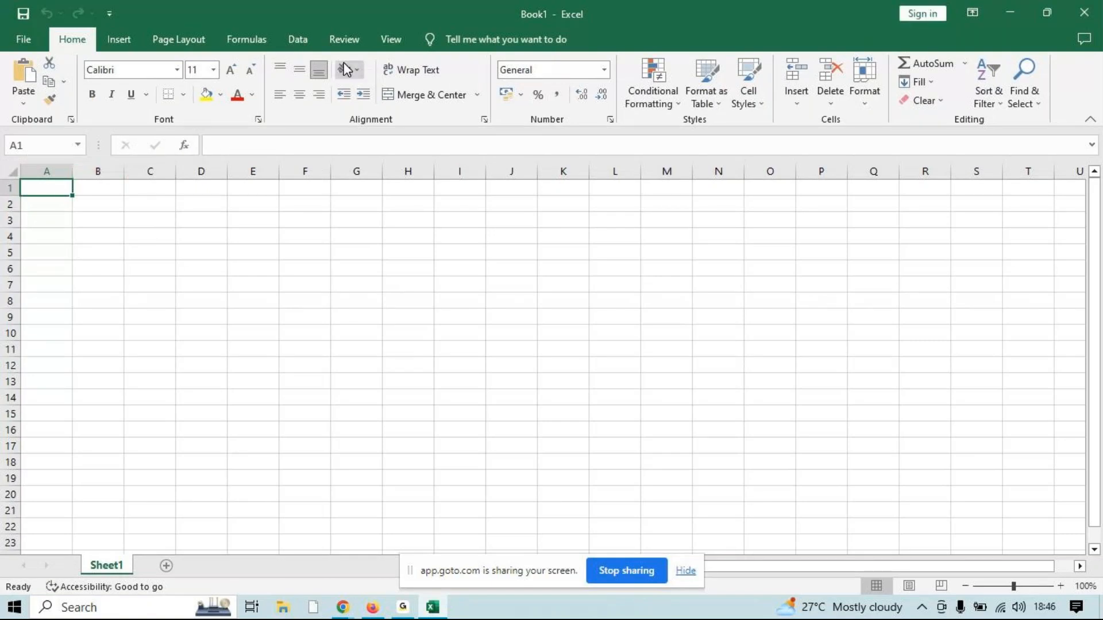
click(247, 39)
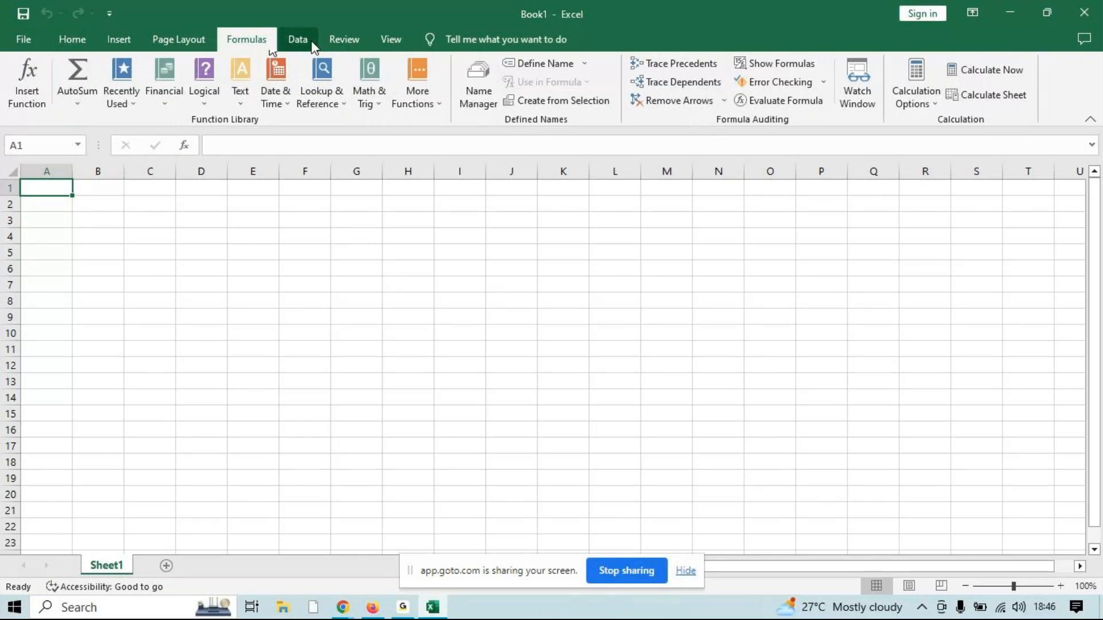
click(343, 41)
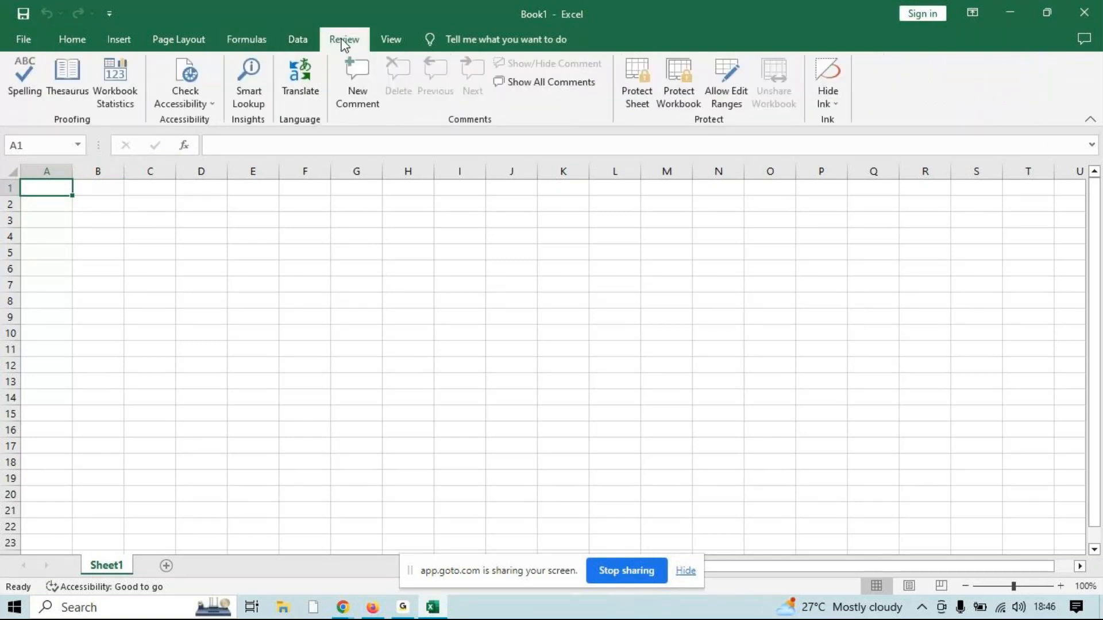
click(389, 41)
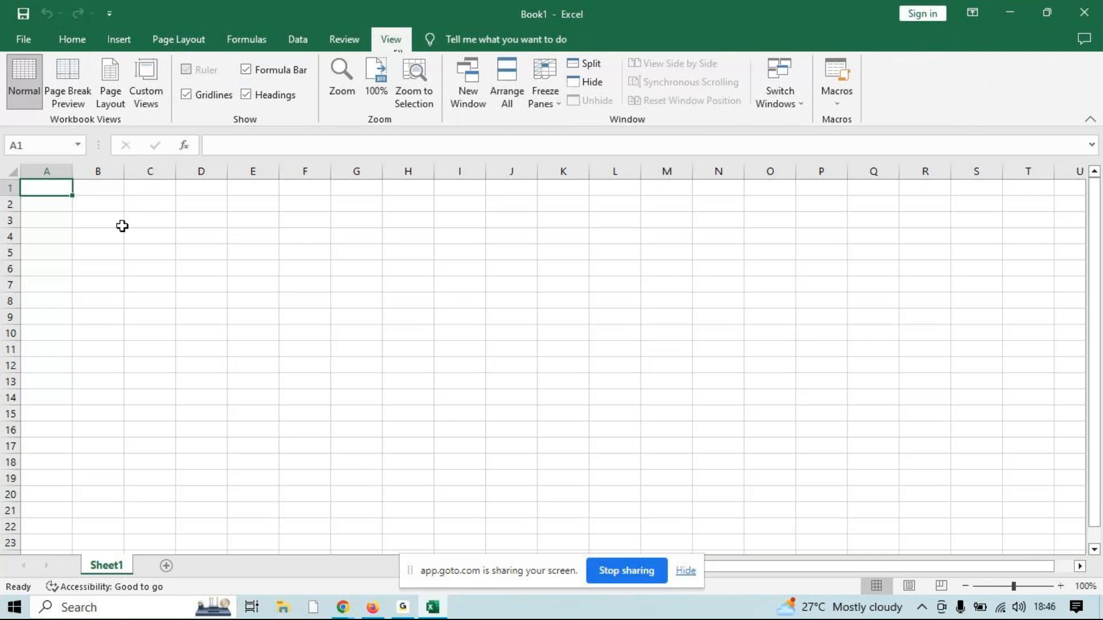
Open the recent workbook MCC Pivot Table and clear the selection of its data range
key(ctrl+o)
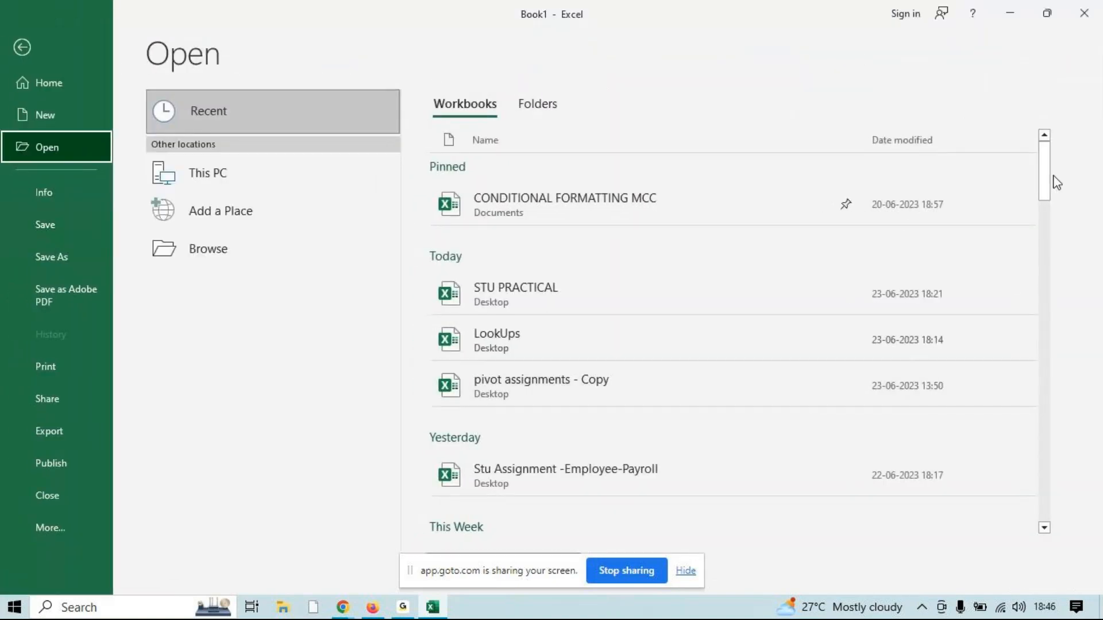
drag(1044, 190, 1037, 219)
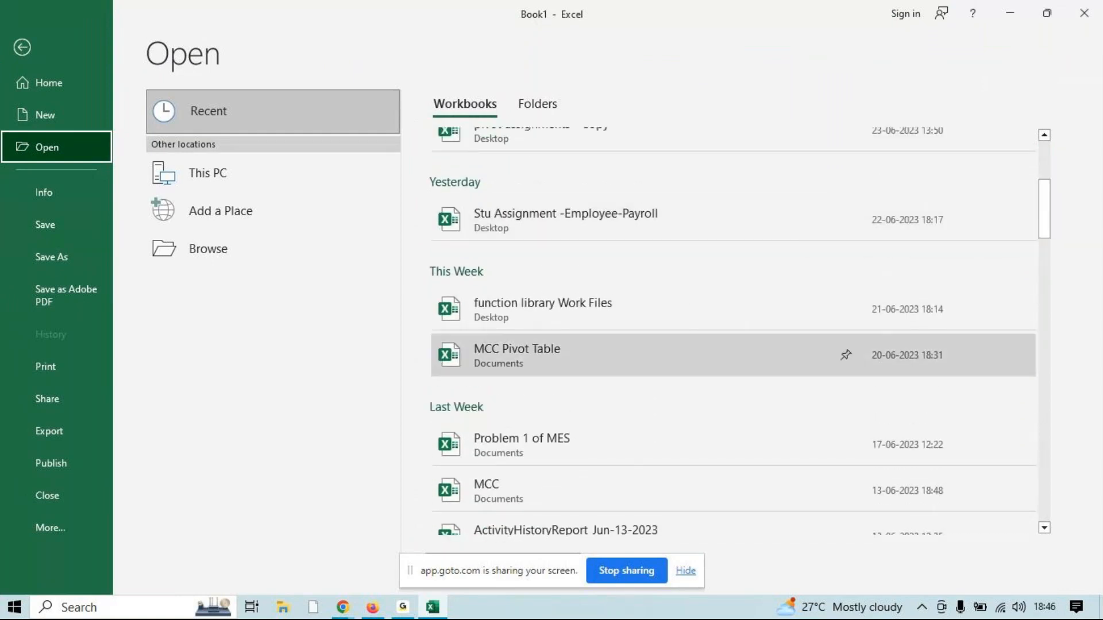
click(696, 367)
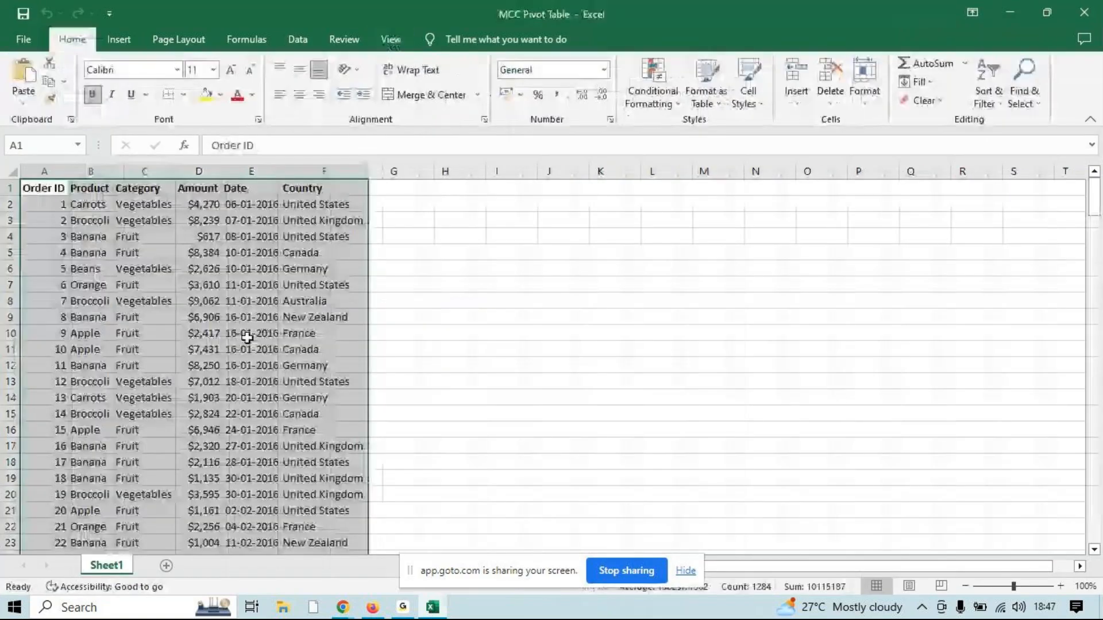
click(251, 341)
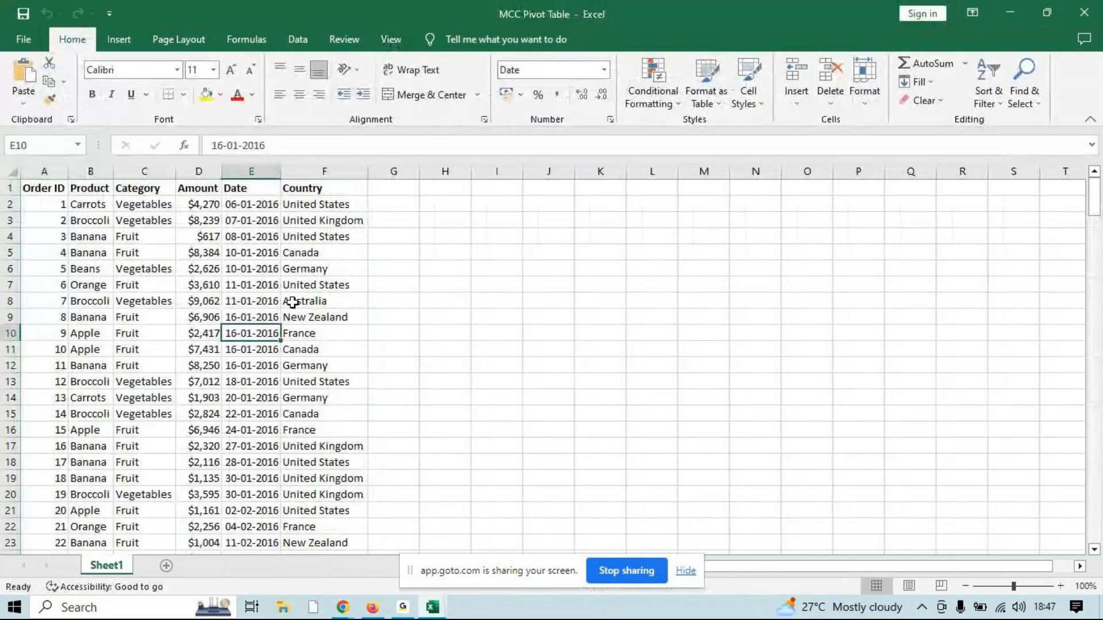
Format the header row A1:F1 with a yellow fill and red font colour
drag(51, 188, 331, 186)
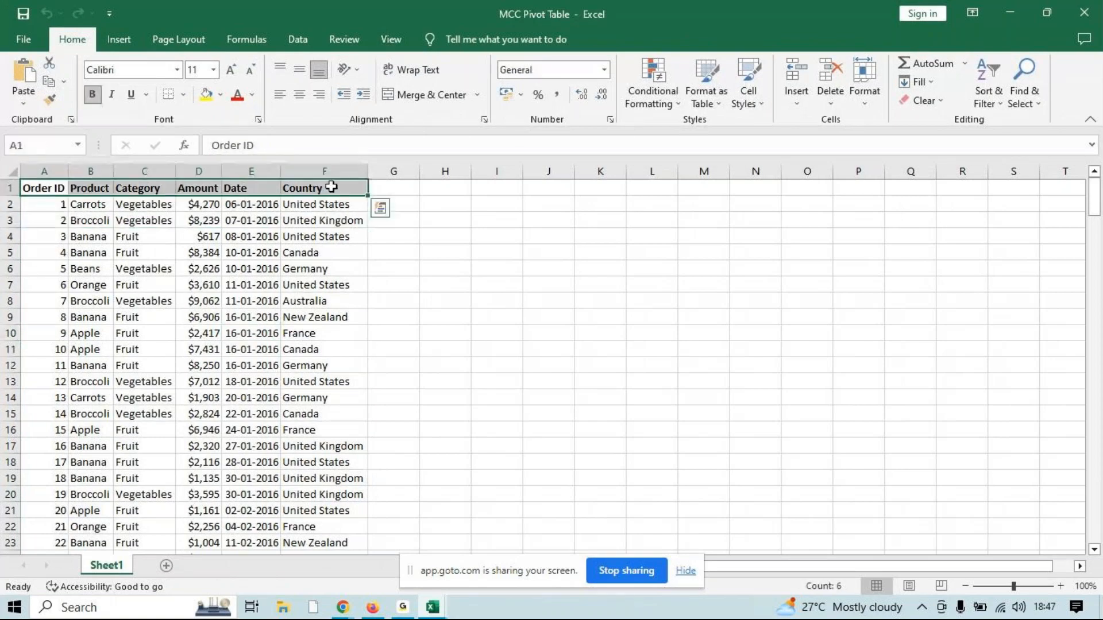
click(200, 94)
click(237, 95)
click(260, 251)
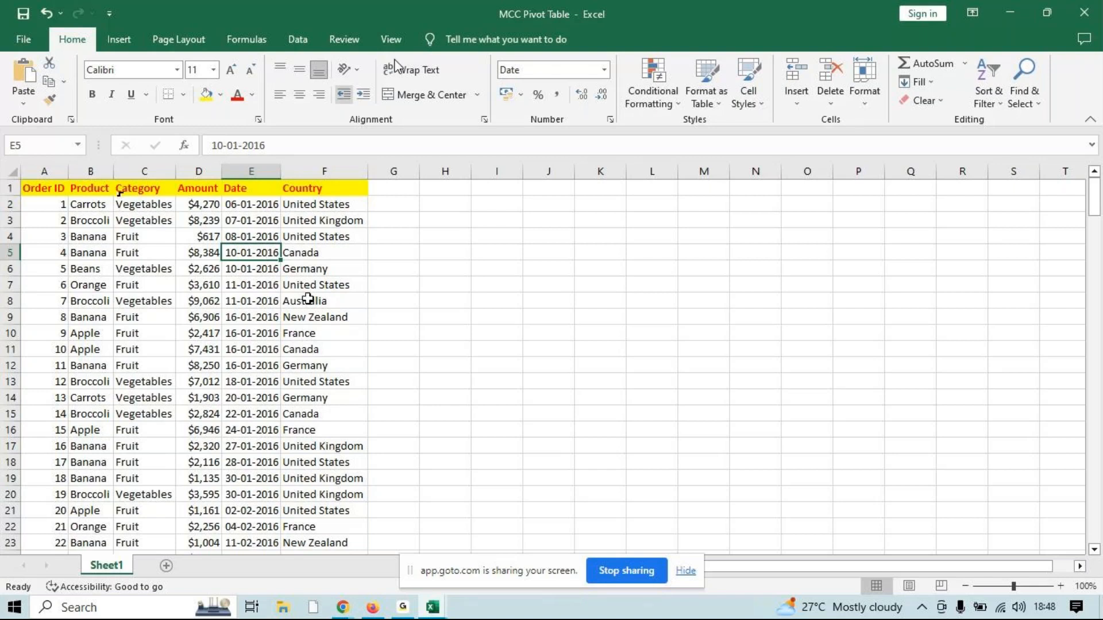
Freeze the top row so the Order ID to Country headers stay in view when scrolling
click(396, 40)
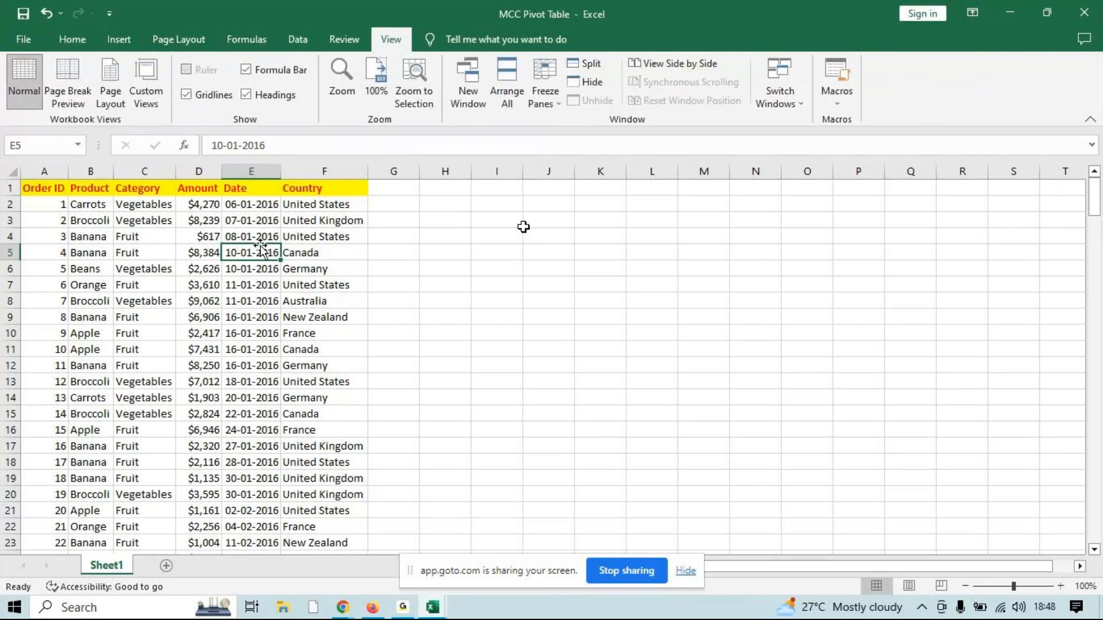
drag(1096, 198, 1095, 321)
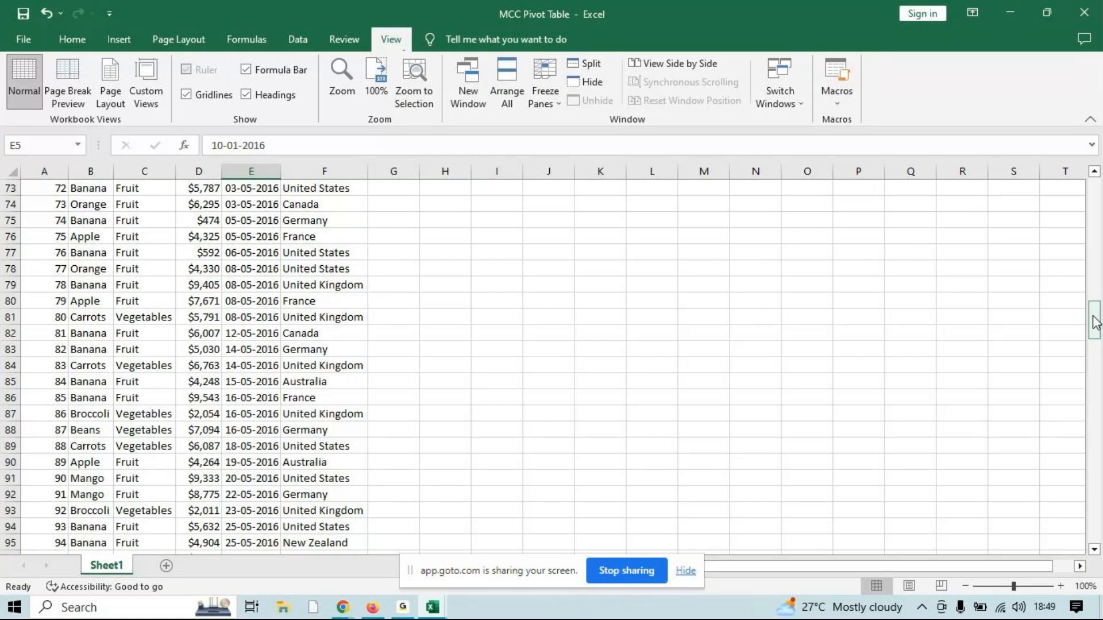
drag(1094, 321, 1065, 139)
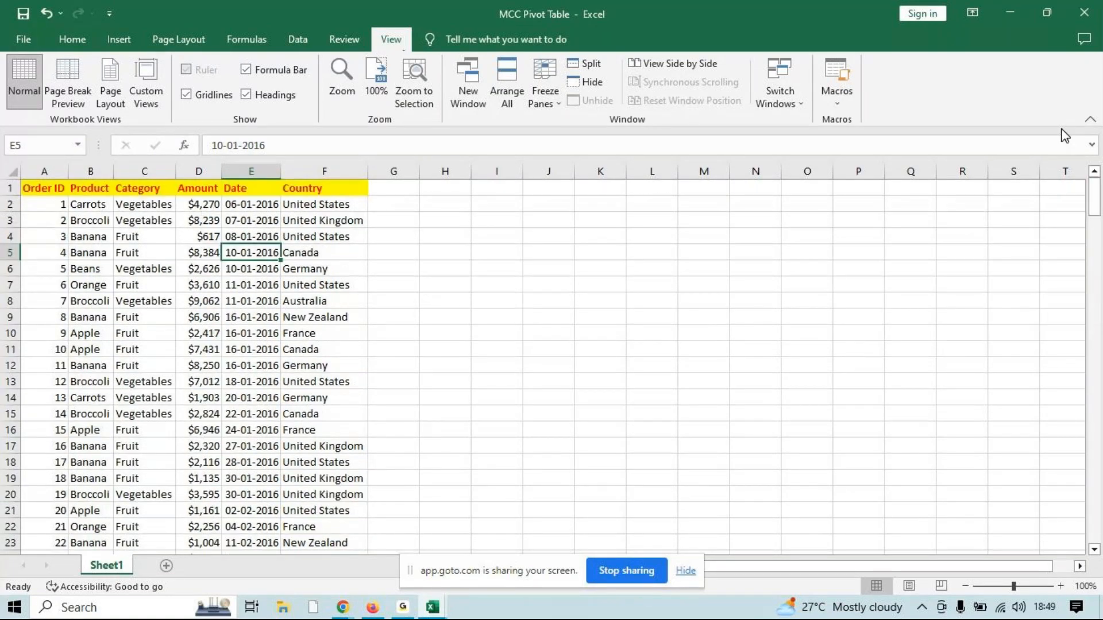
drag(317, 184, 12, 189)
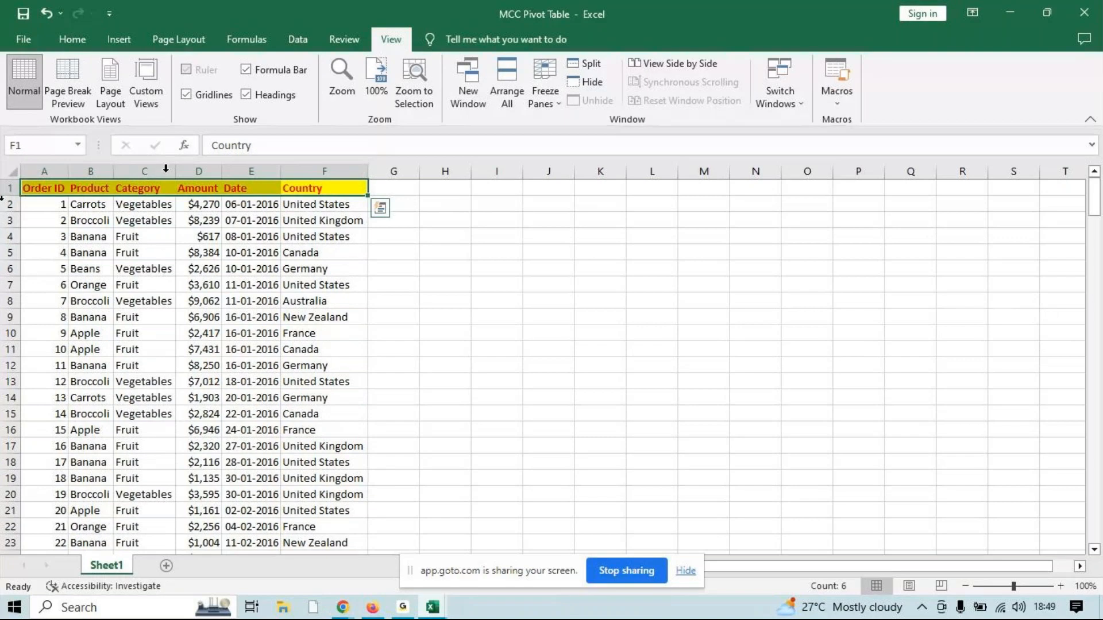
click(204, 266)
drag(1094, 198, 1081, 145)
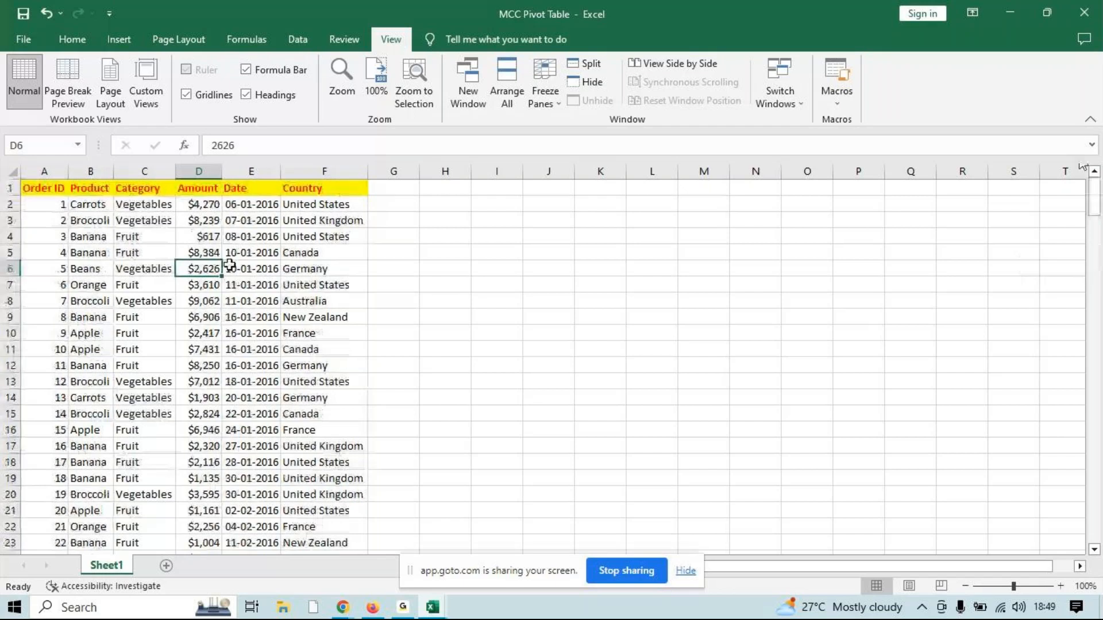
click(550, 101)
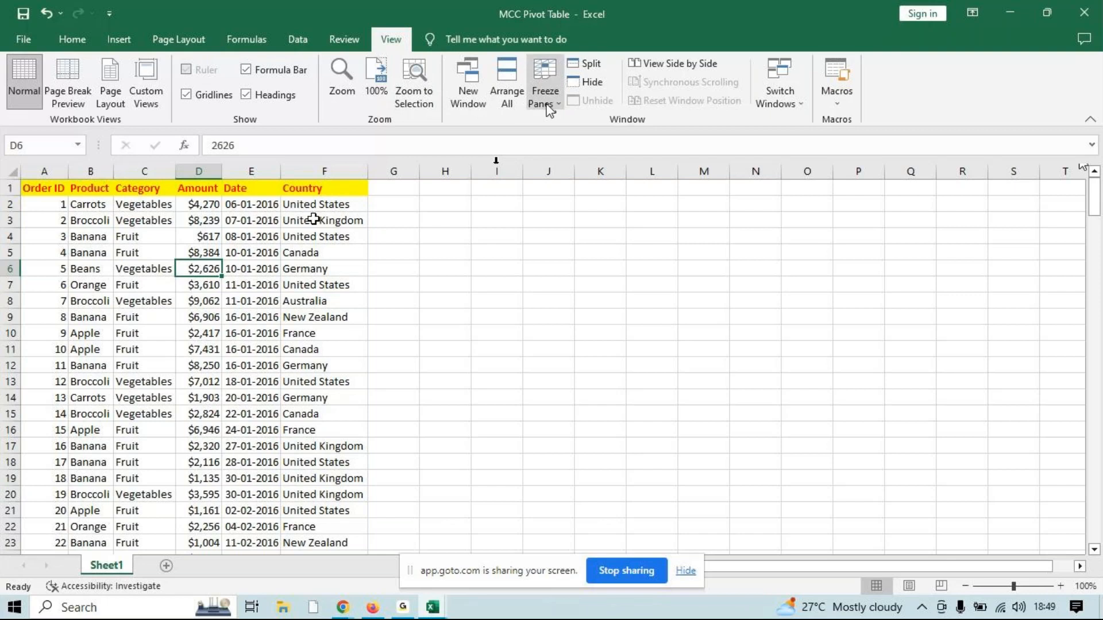
click(546, 98)
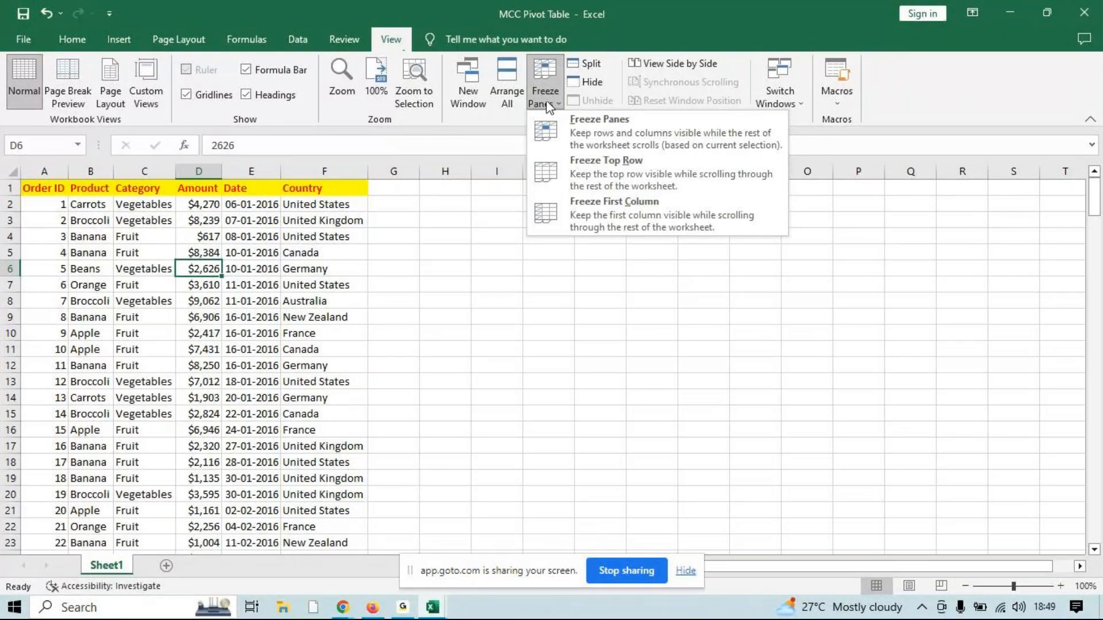
click(564, 189)
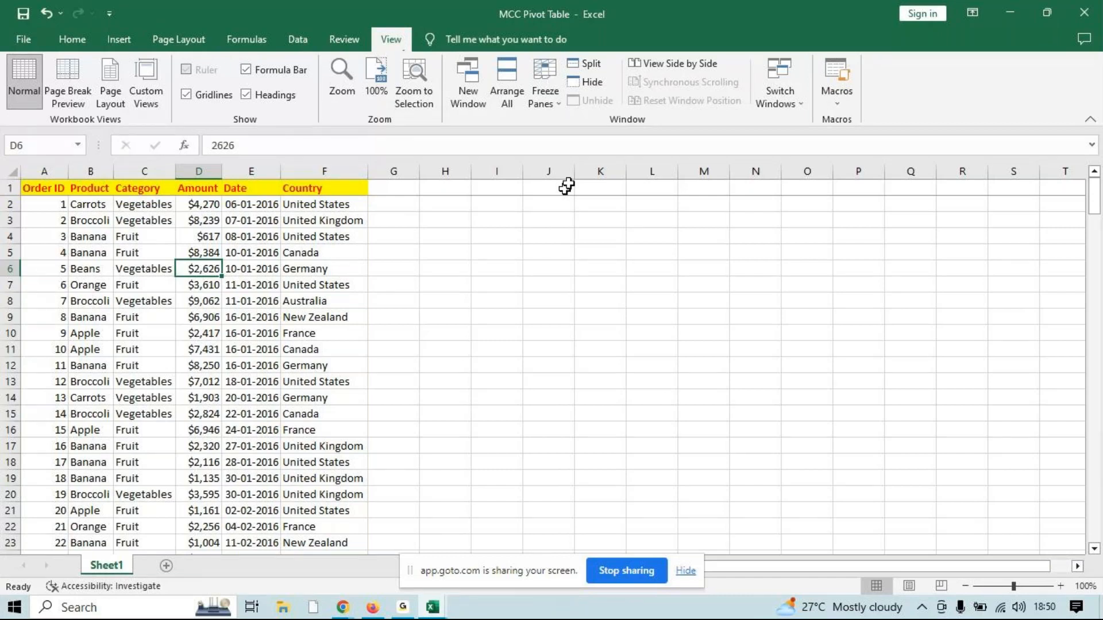
Check the frozen header row against the records around row 57, and unfreeze the panes
drag(1094, 192, 1095, 292)
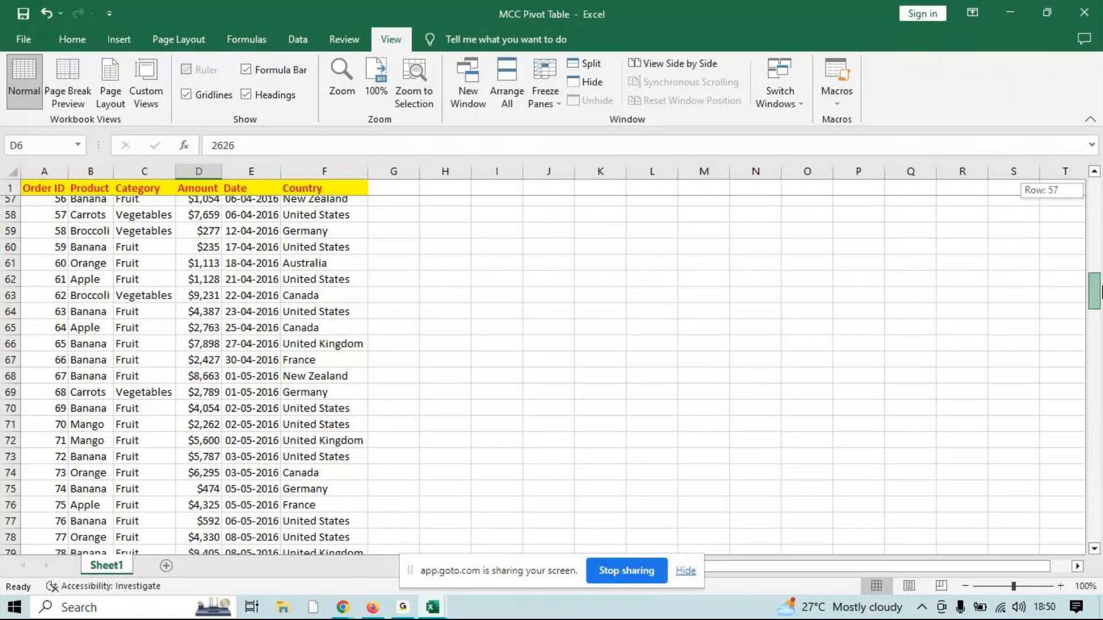
drag(1101, 292, 1100, 292)
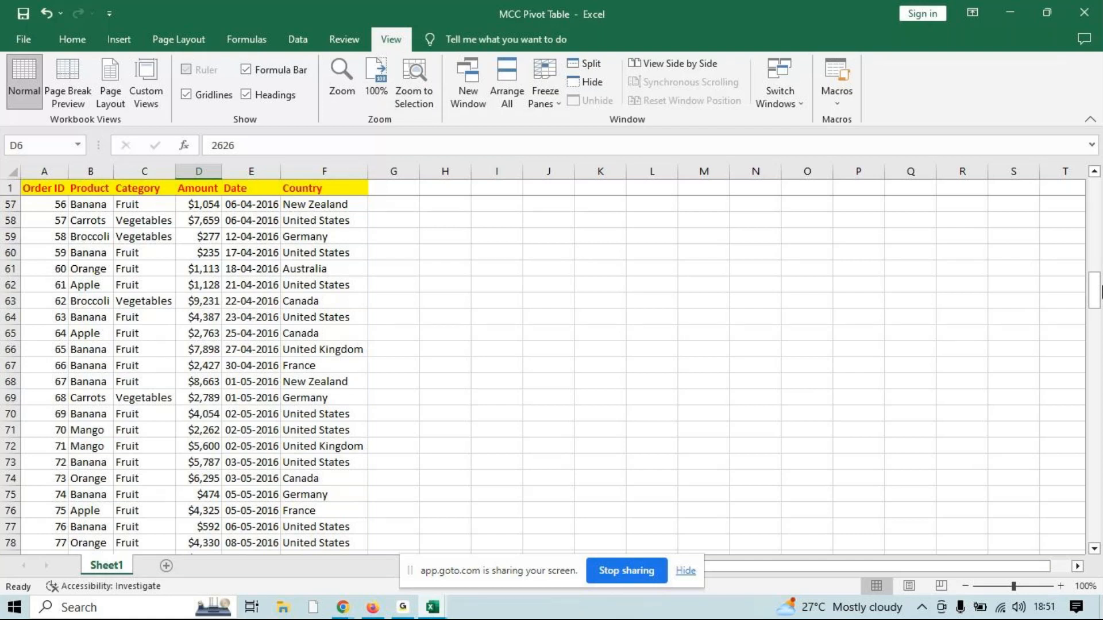
click(560, 90)
click(583, 140)
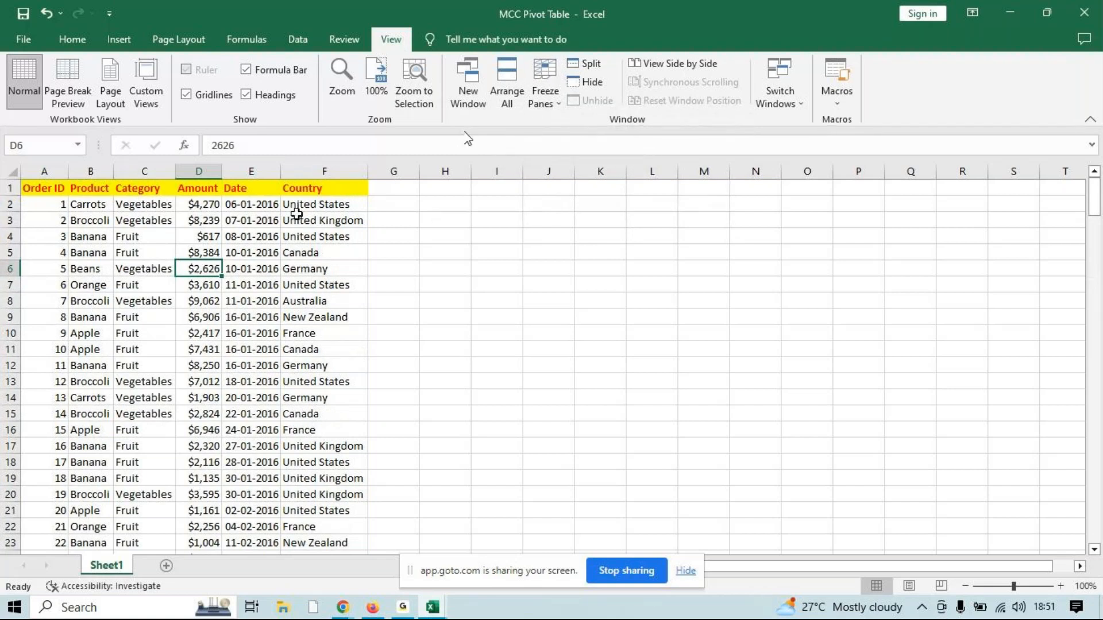
Format the whole Order ID column A with a yellow fill and red font colour
click(41, 171)
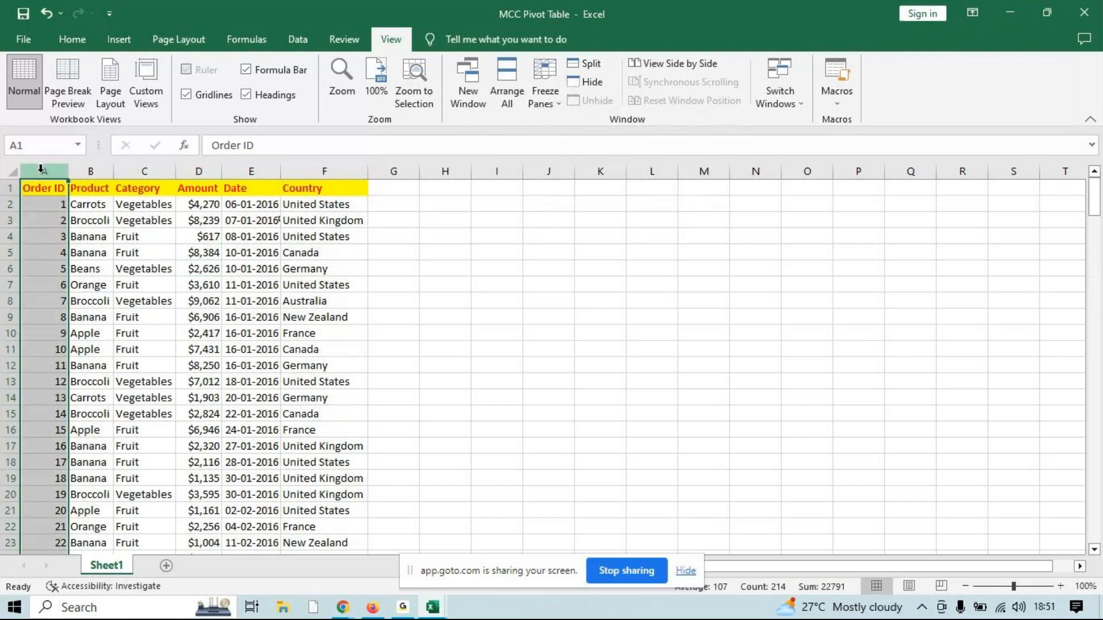
click(72, 39)
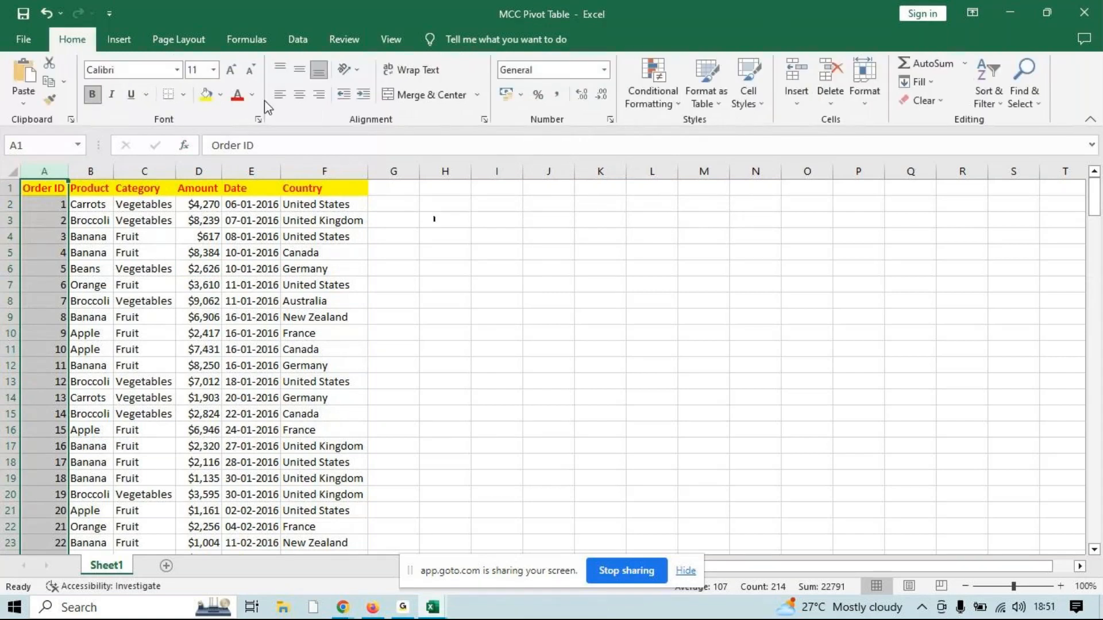
click(206, 94)
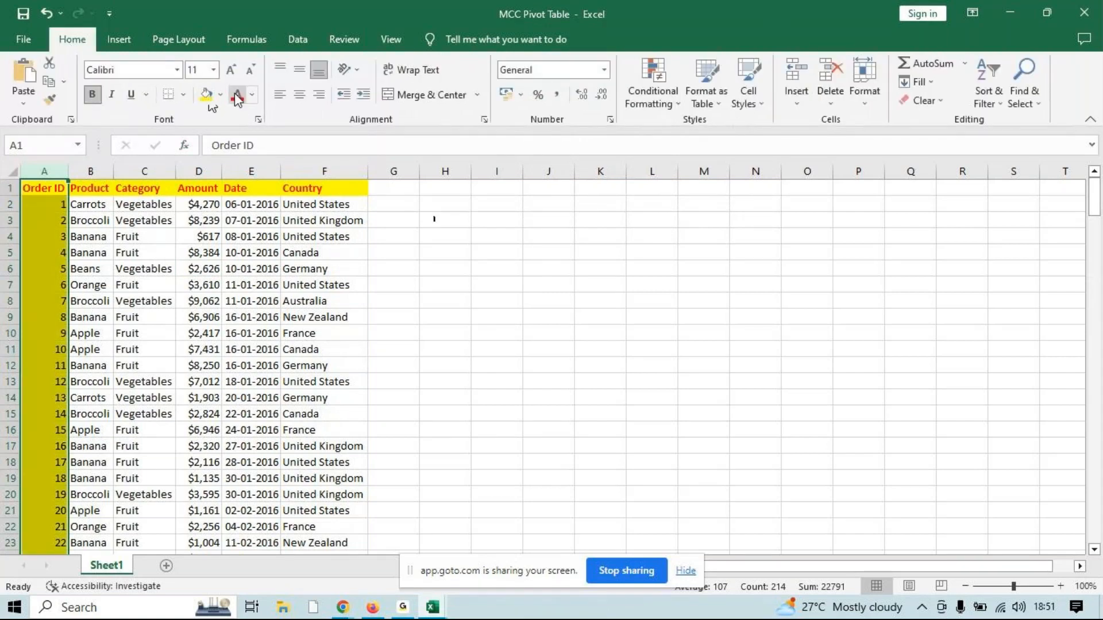
Freeze the first column so the Order ID values stay in view when scrolling sideways
click(1080, 566)
drag(975, 574, 458, 520)
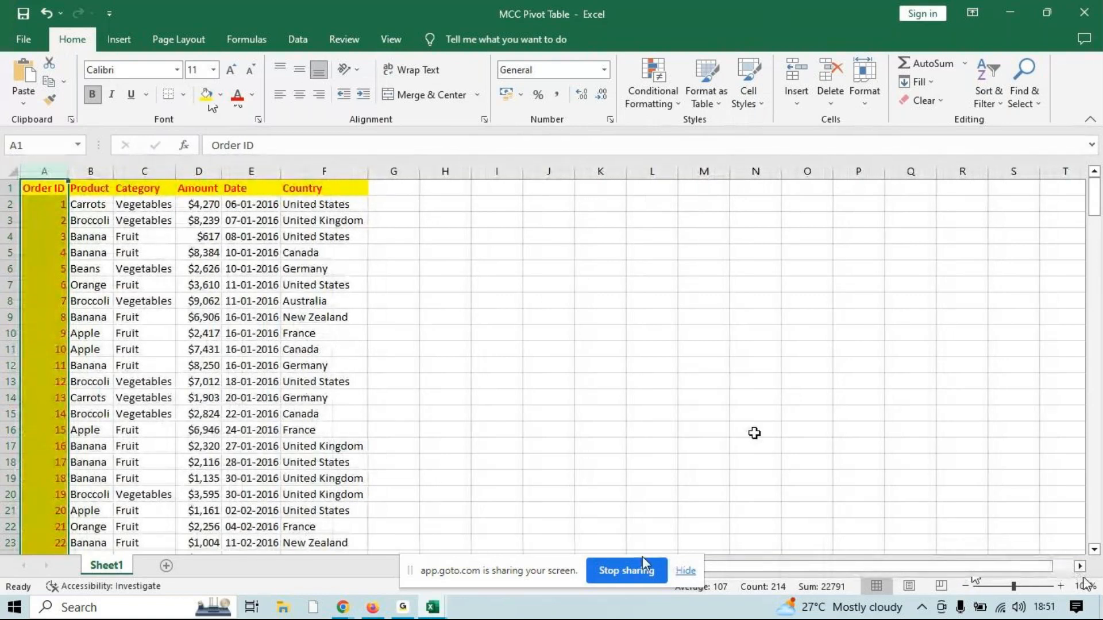
click(290, 40)
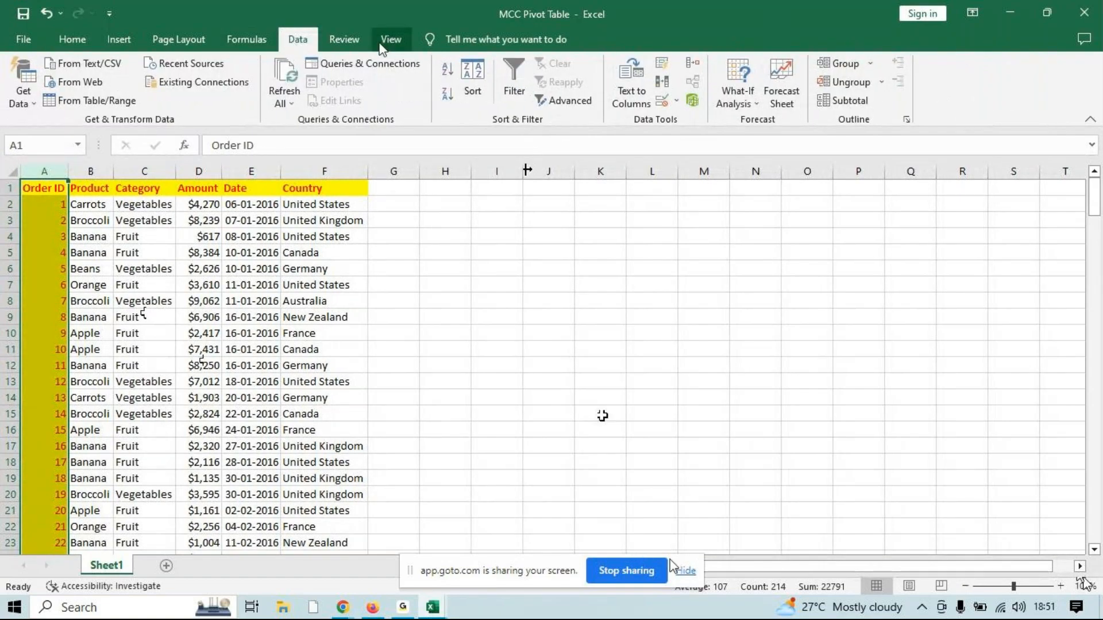
click(388, 41)
click(546, 97)
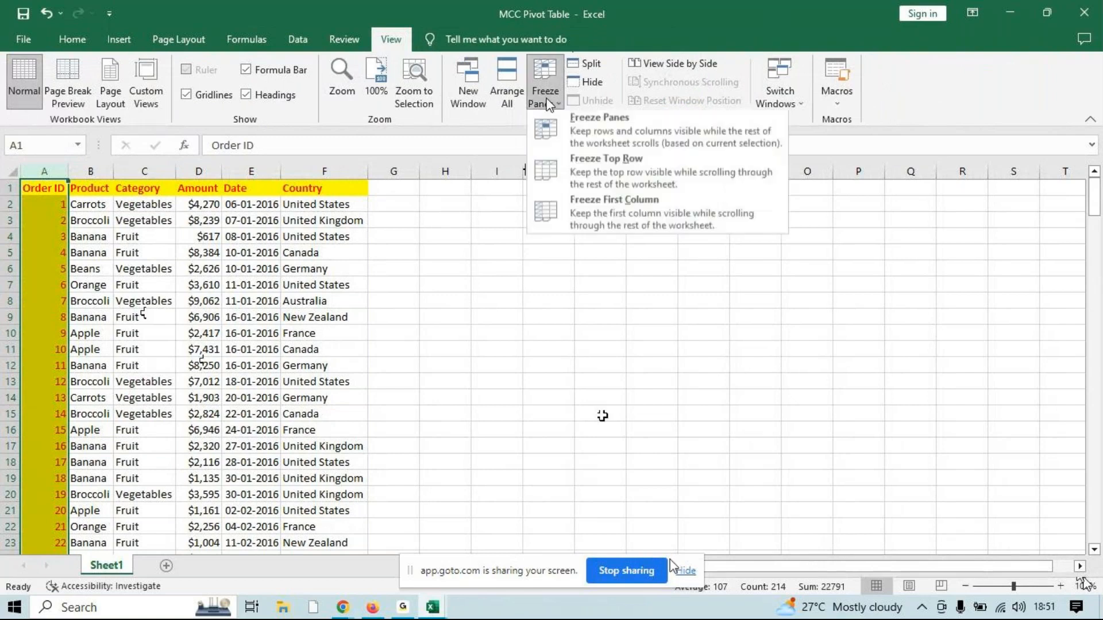
click(594, 210)
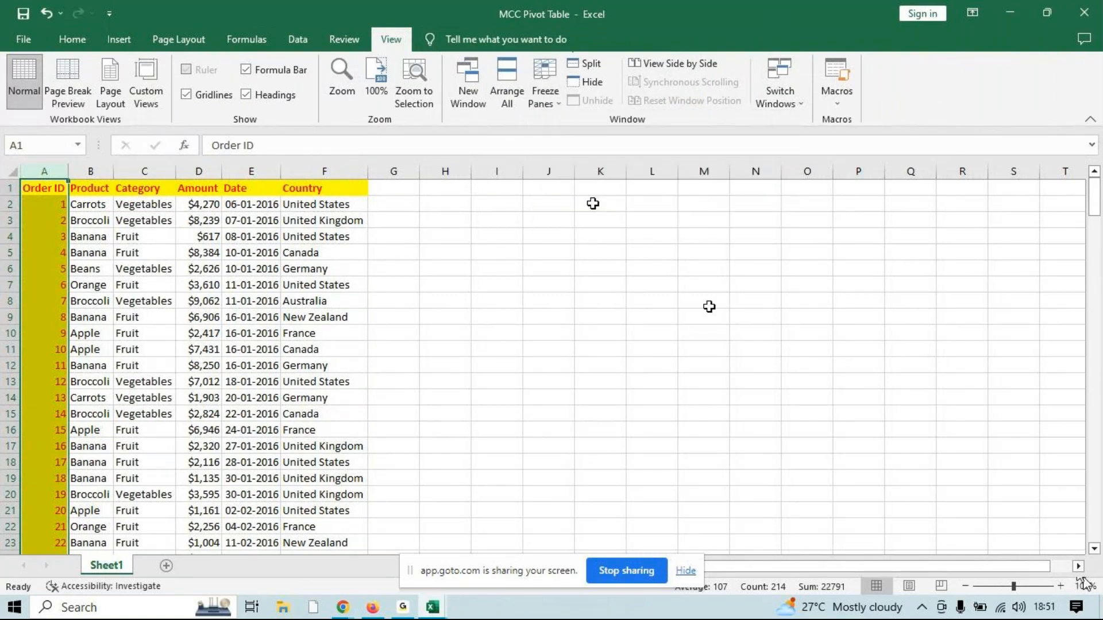
Check the frozen Order ID column against the empty columns beyond Country, and unfreeze the panes
click(1078, 566)
click(1079, 567)
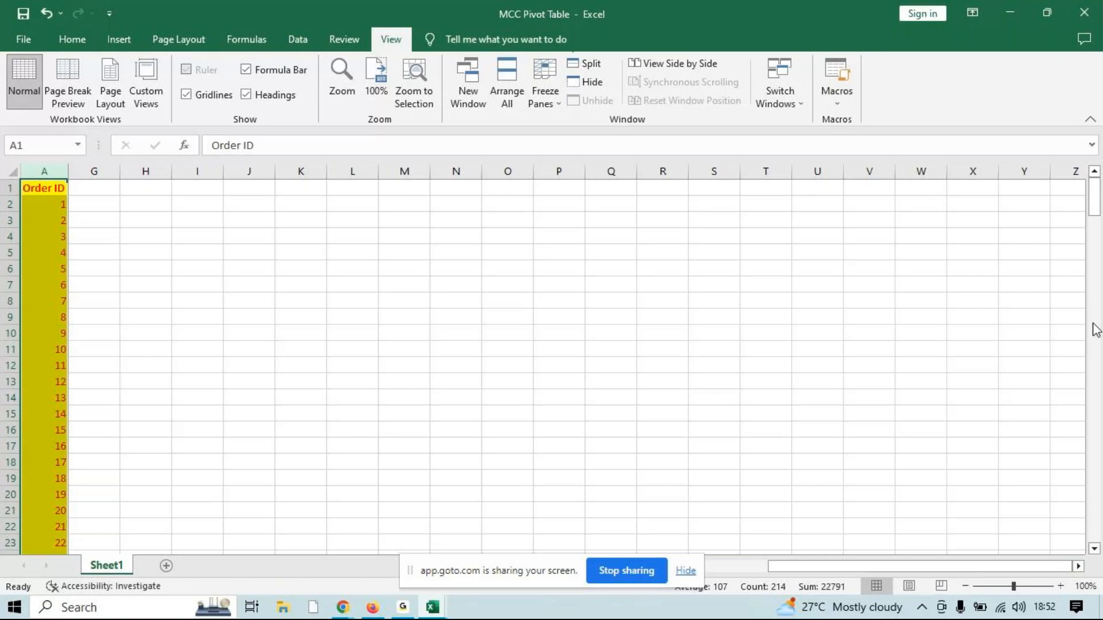
drag(1095, 215, 1080, 72)
drag(829, 567, 629, 561)
click(544, 86)
click(564, 126)
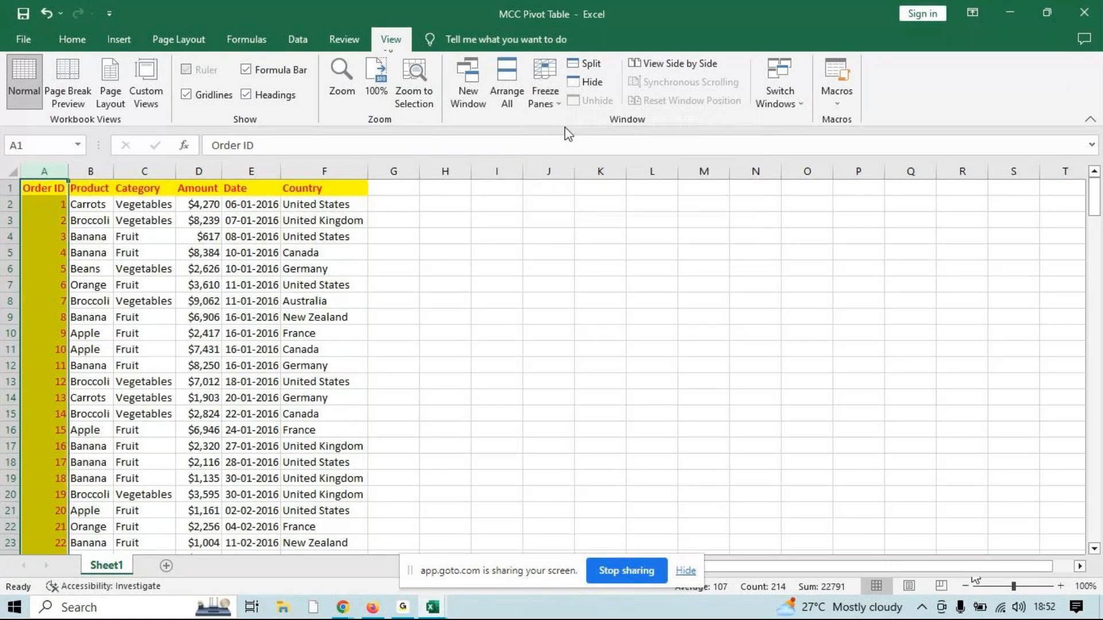
Freeze the panes at cell C4 so rows 1 to 3 and columns A and B stay in view
click(129, 236)
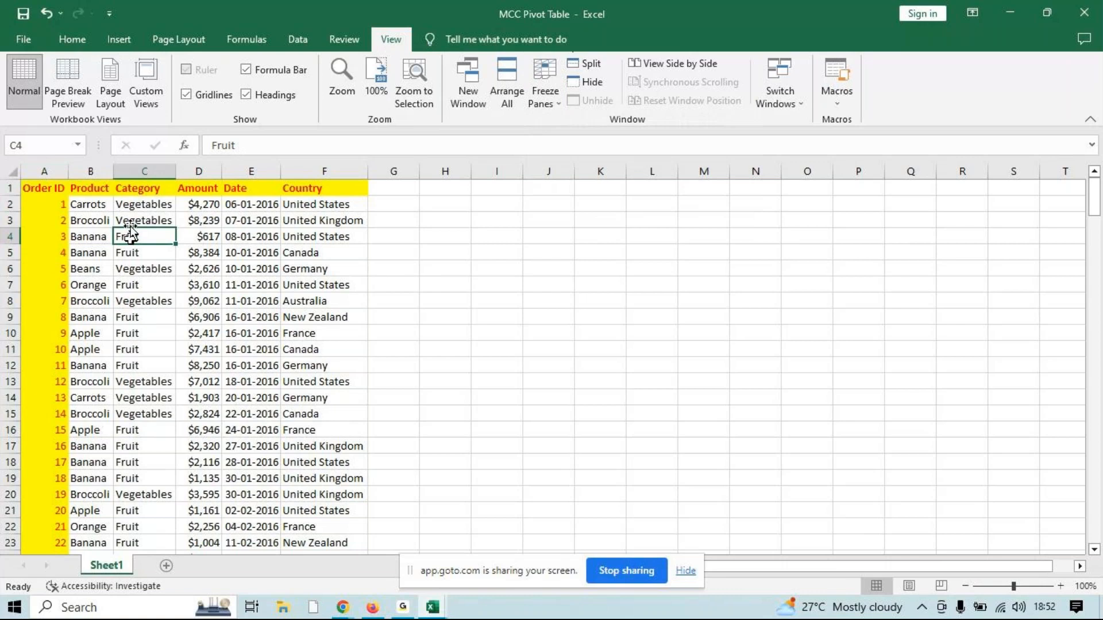
drag(130, 234, 550, 506)
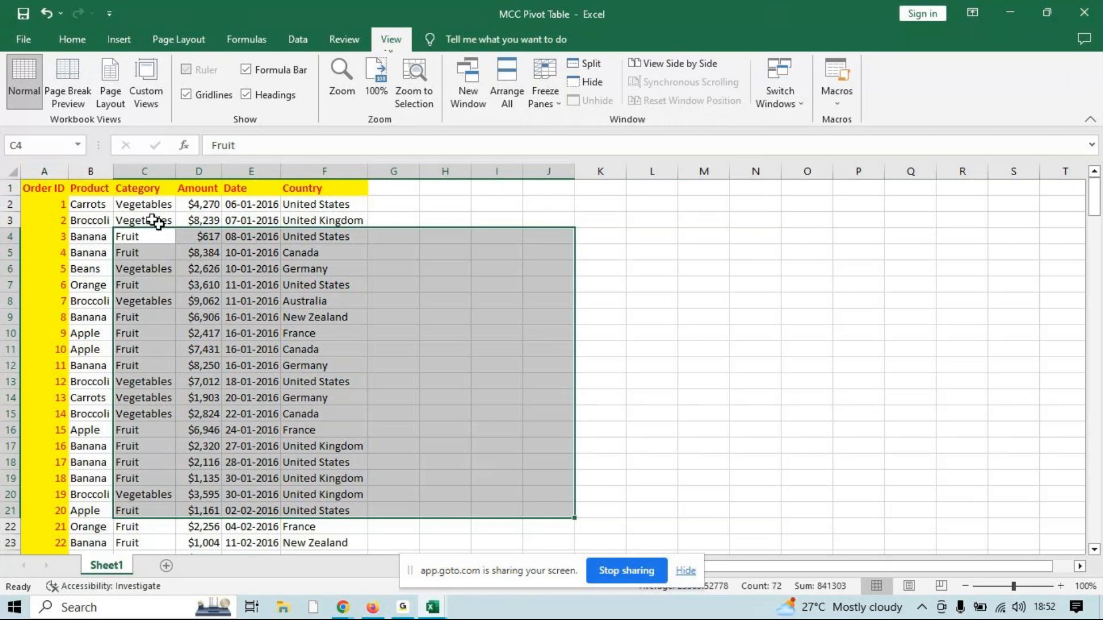
click(141, 233)
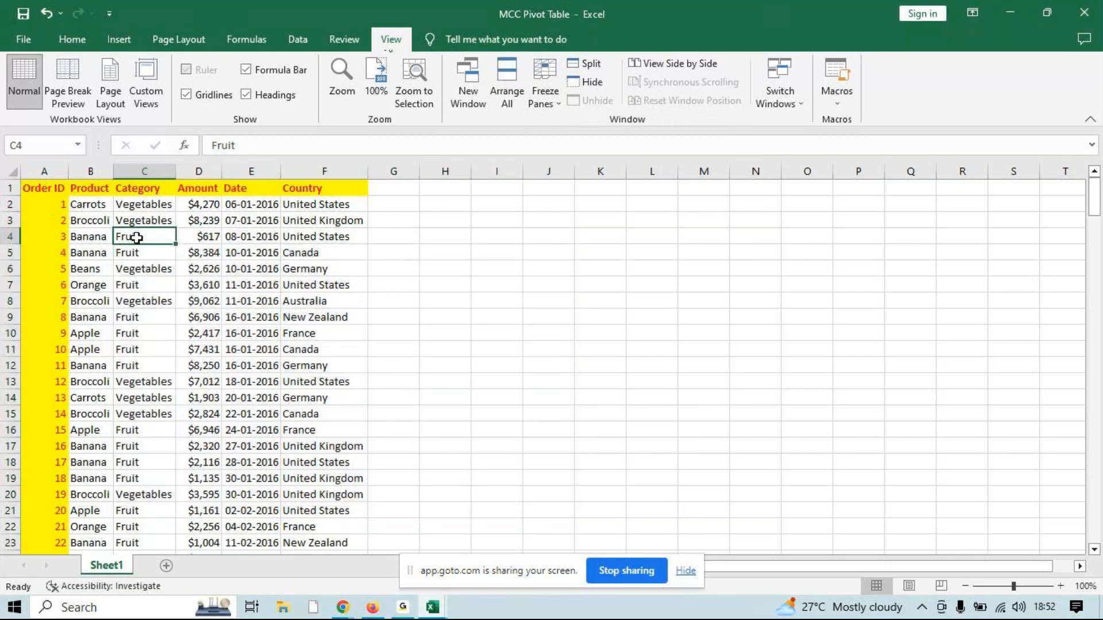
click(553, 102)
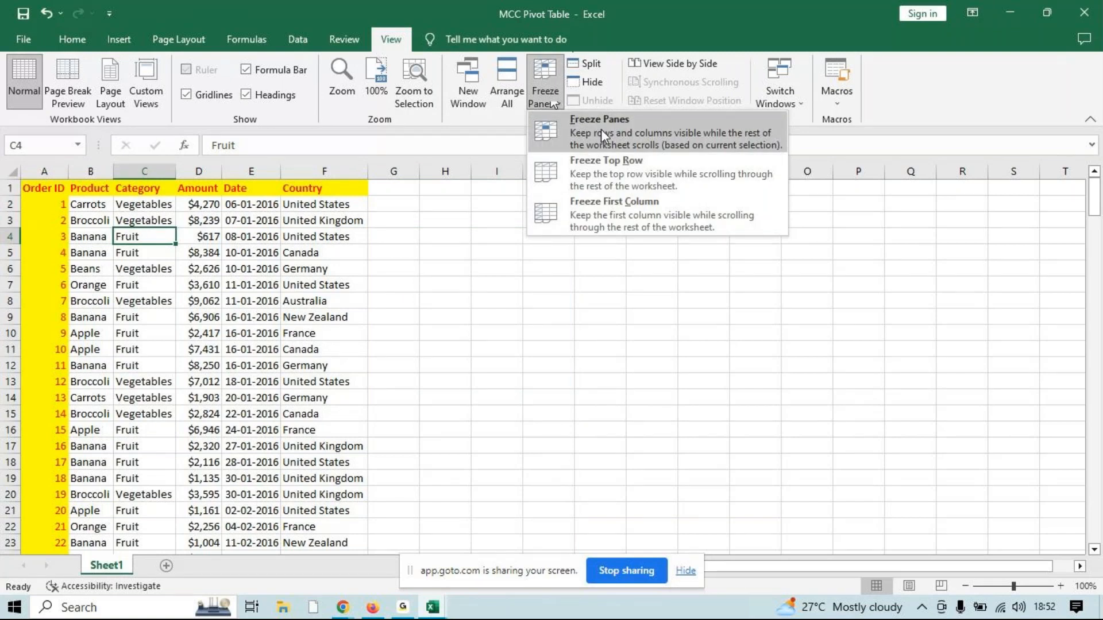
click(601, 129)
Check the frozen rows and columns by viewing the data further down and across, and unfreeze the panes
drag(1091, 204, 1094, 314)
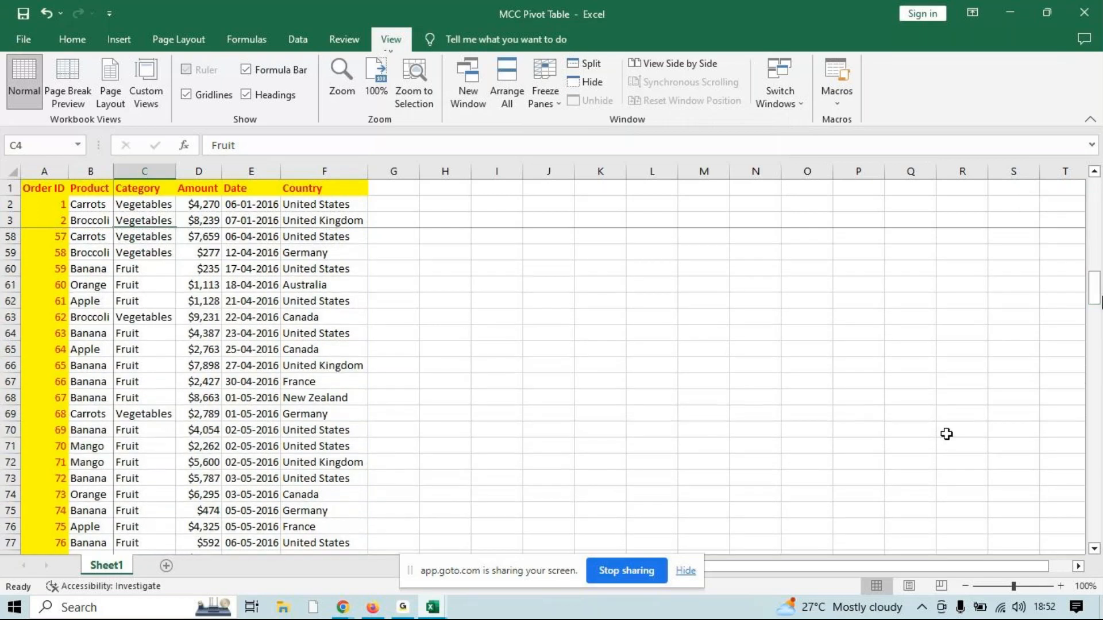
mouse_move(930, 567)
mouse_down()
mouse_move(1077, 567)
mouse_move(833, 569)
mouse_move(694, 584)
mouse_move(927, 573)
mouse_up()
drag(1094, 294, 1084, 262)
drag(1024, 566, 745, 566)
drag(632, 596, 632, 595)
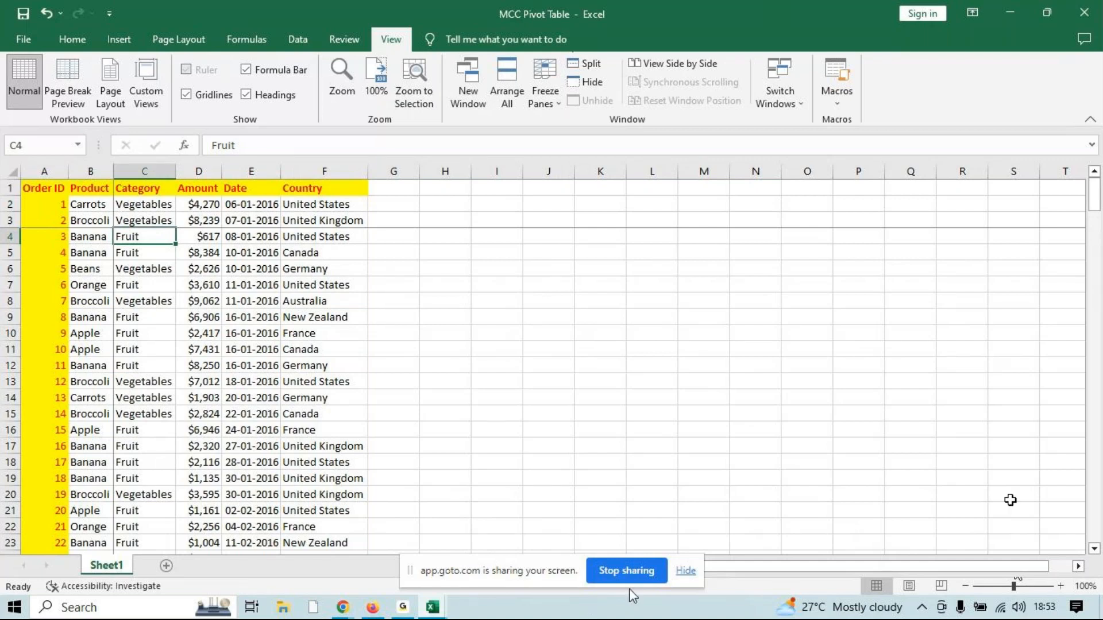
click(545, 92)
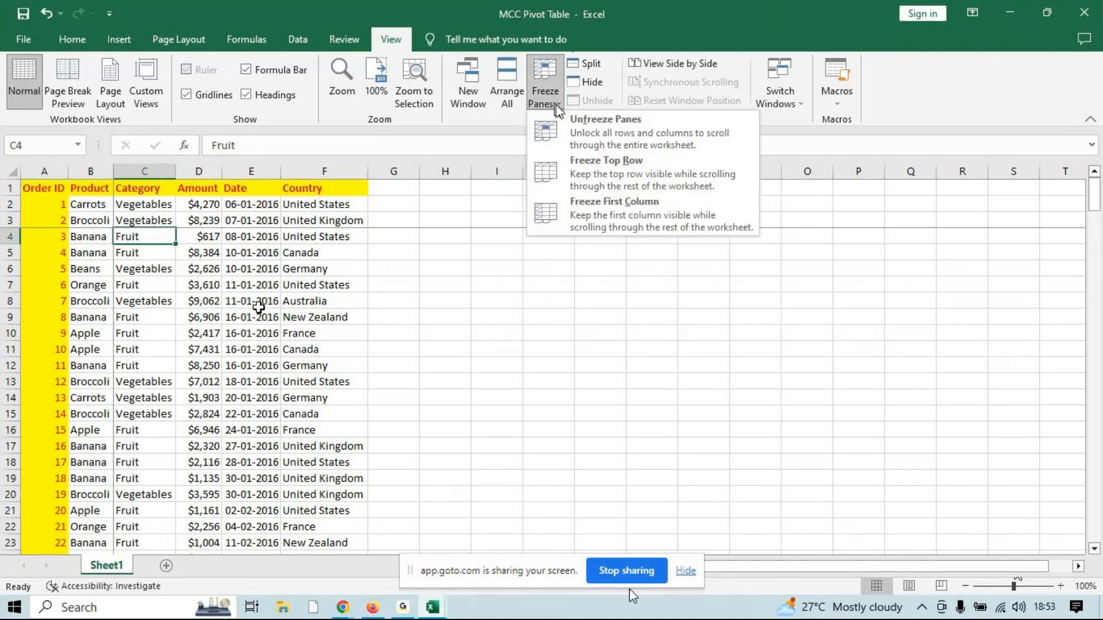
click(597, 118)
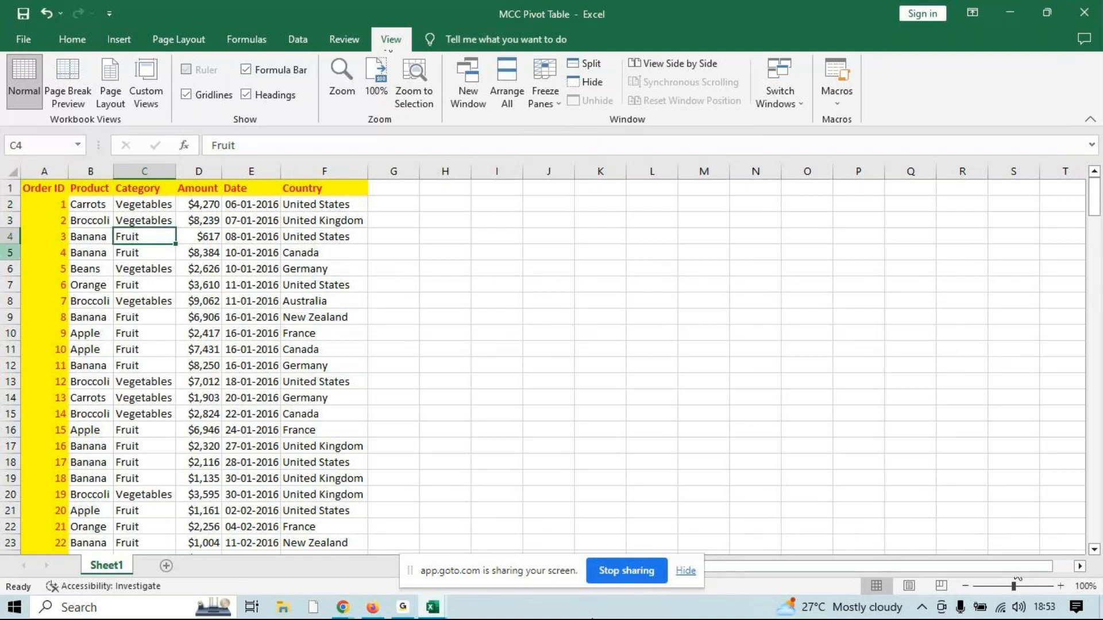
Insert five blank rows above the header row
click(8, 187)
key(ctrl+shift+plus)
key(ctrl+shift+plus)
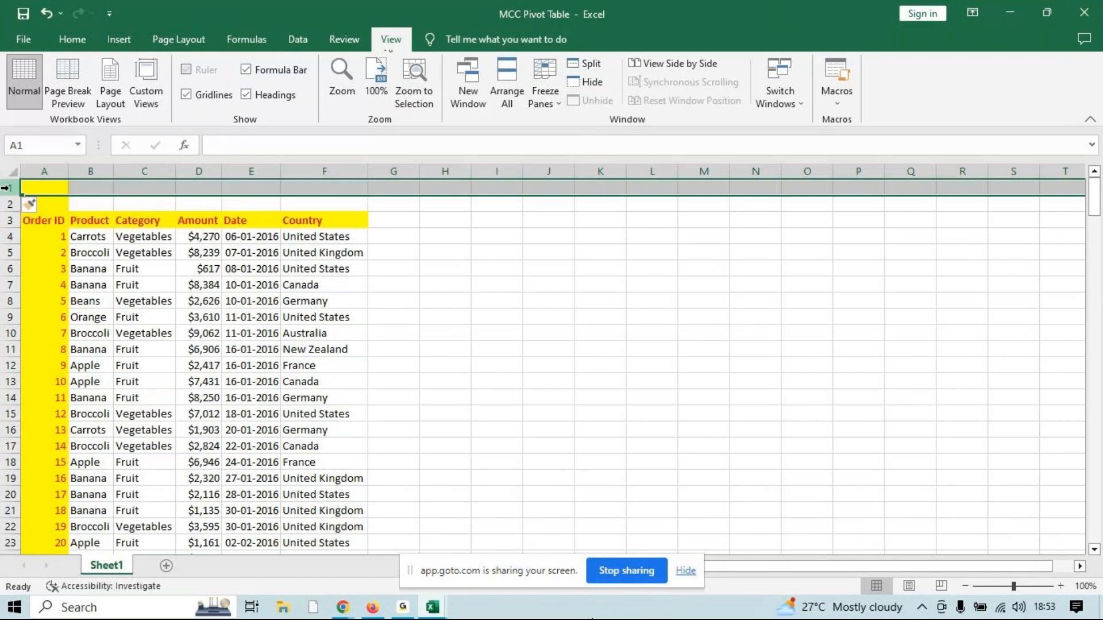
key(ctrl+shift+plus)
key(ctrl+shift+plus)
key(ctrl+shift+plus)
Merge and center the blank range A1:F5 above the headers
drag(40, 188, 352, 259)
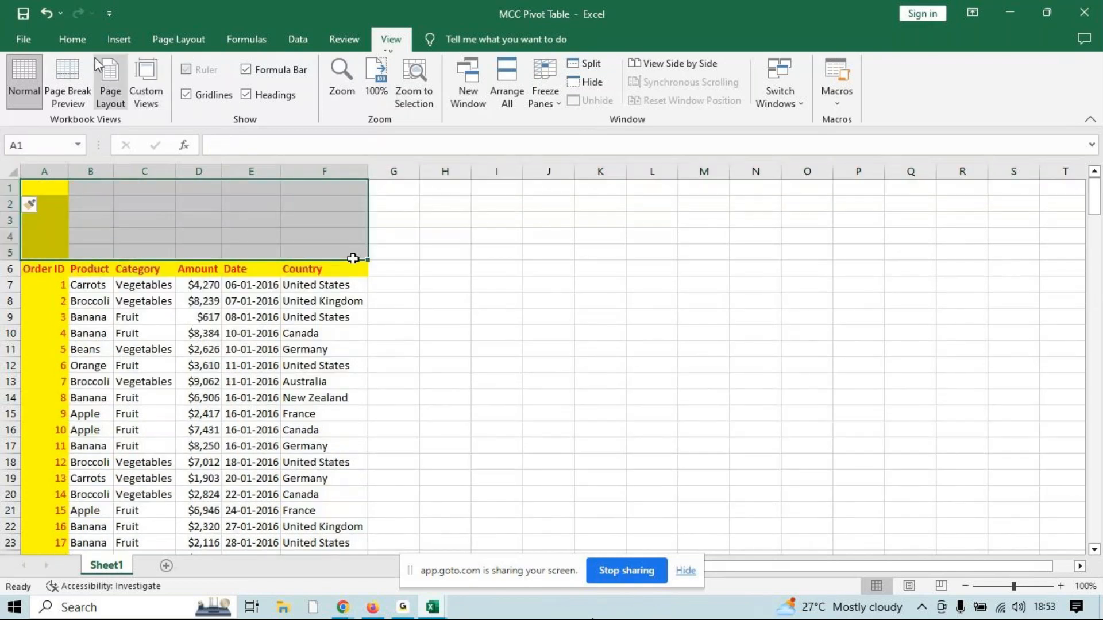
click(72, 39)
click(409, 94)
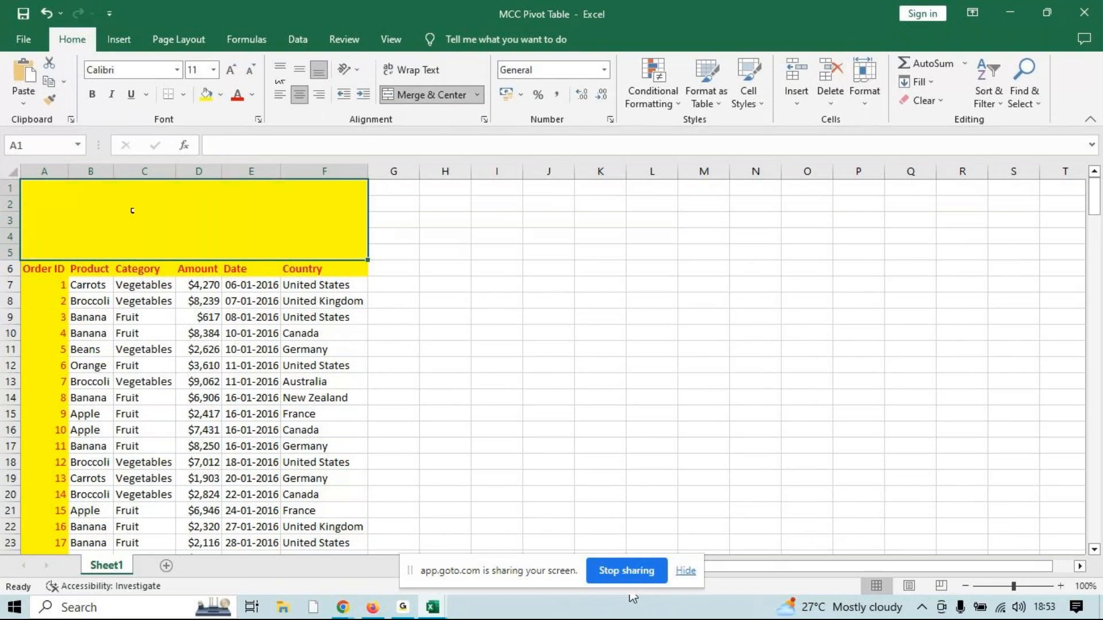
Draw a cloud shape across most of the merged banner area in A1:F5
click(119, 39)
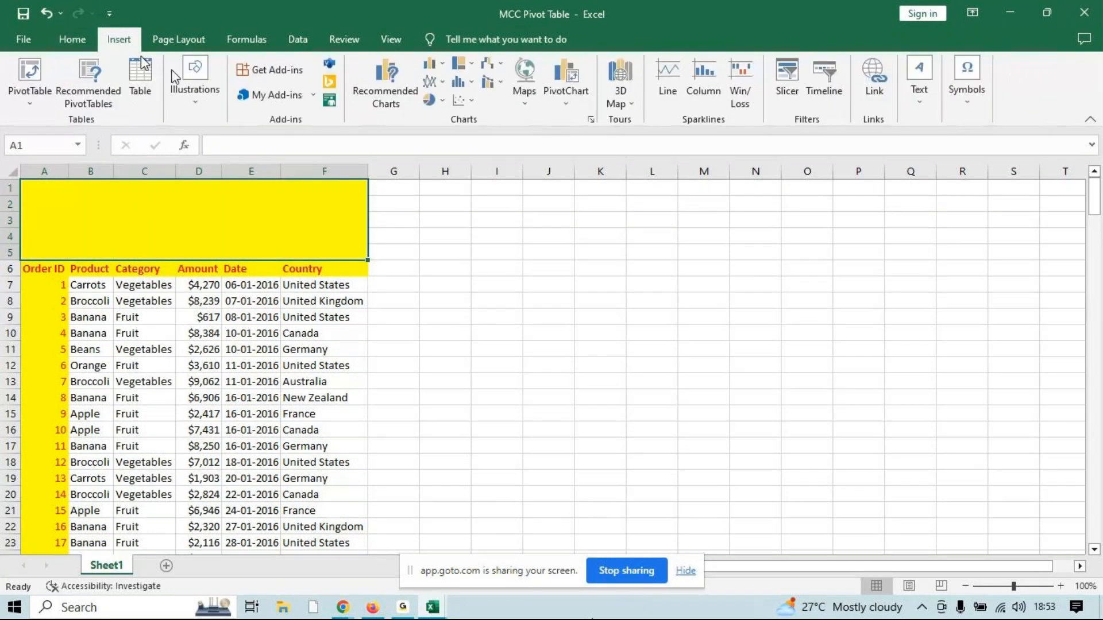
click(192, 77)
click(234, 175)
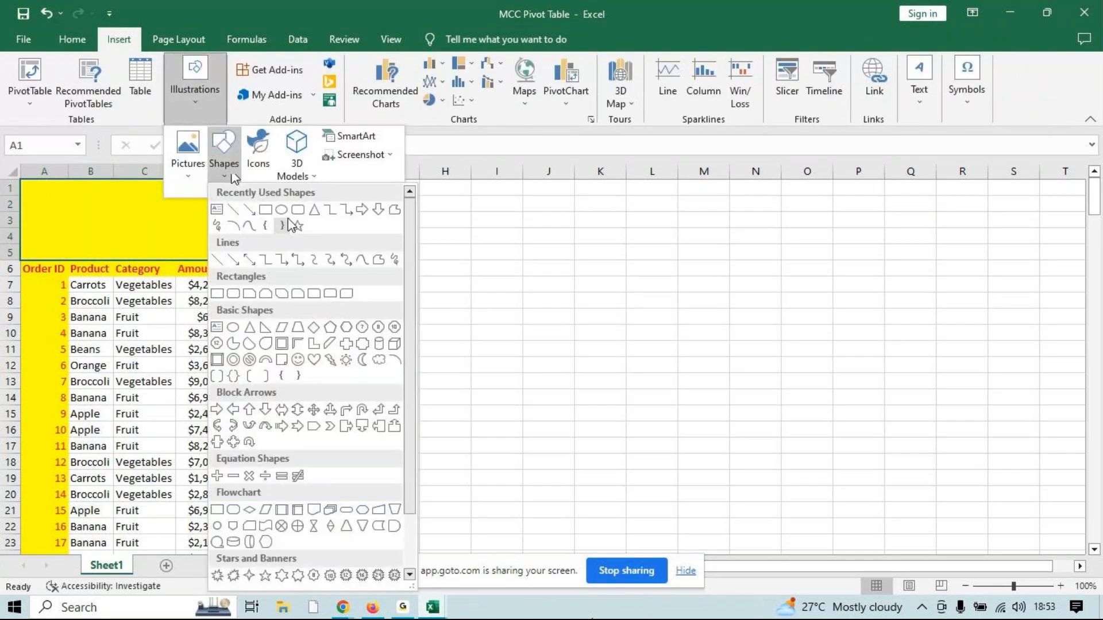
click(376, 360)
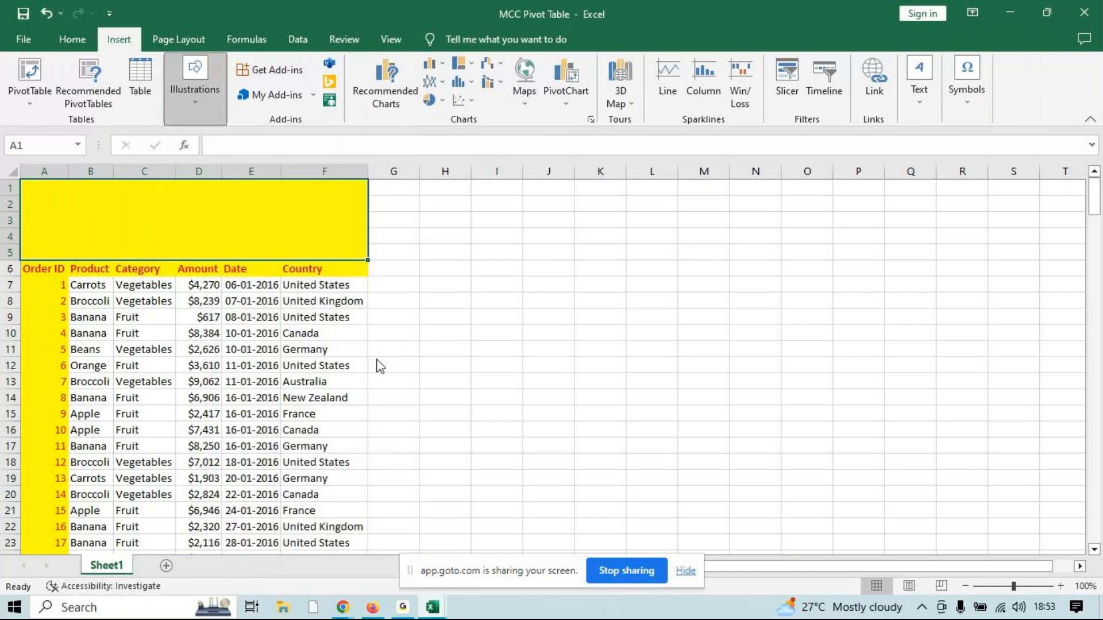
drag(52, 193, 309, 249)
Freeze the panes at row 7 to keep the cloud banner and header row fixed, and check them against records further down
click(26, 272)
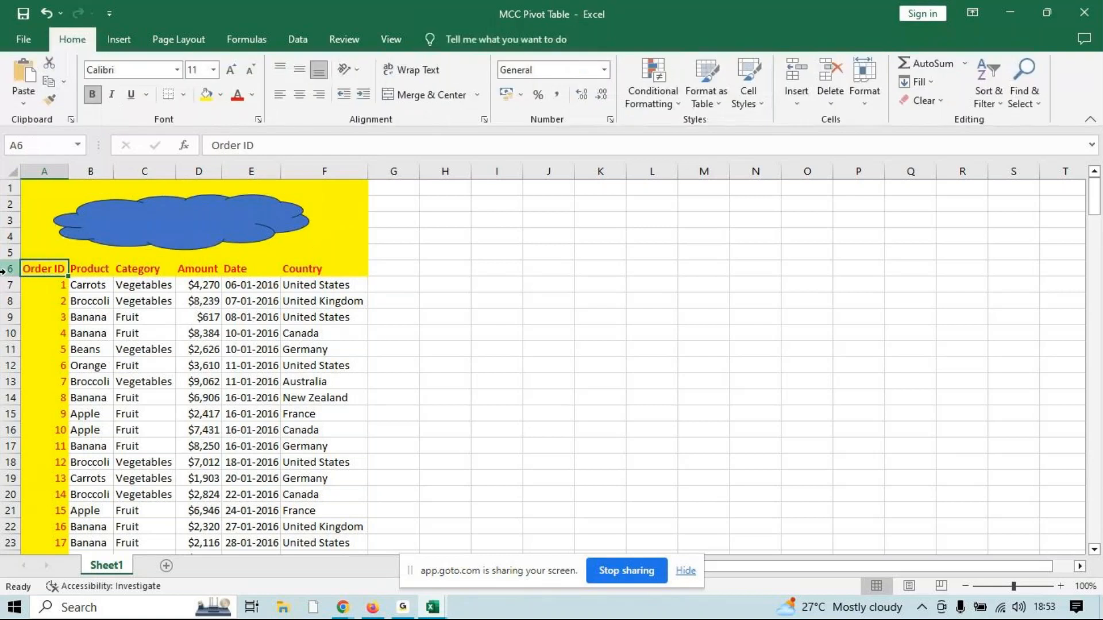
click(9, 268)
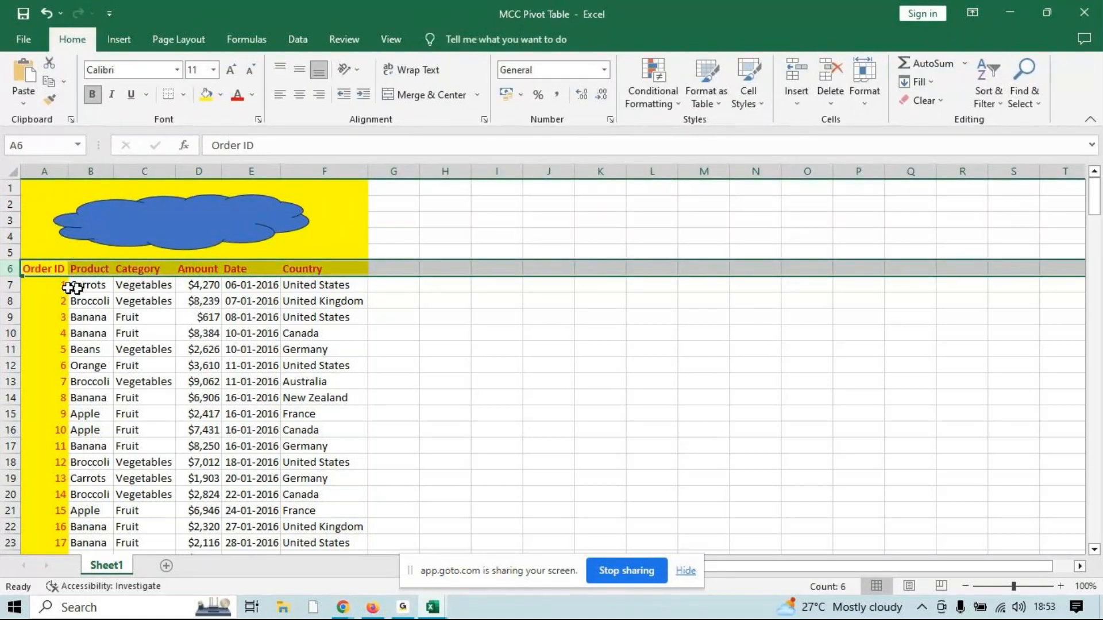
drag(11, 286, 11, 422)
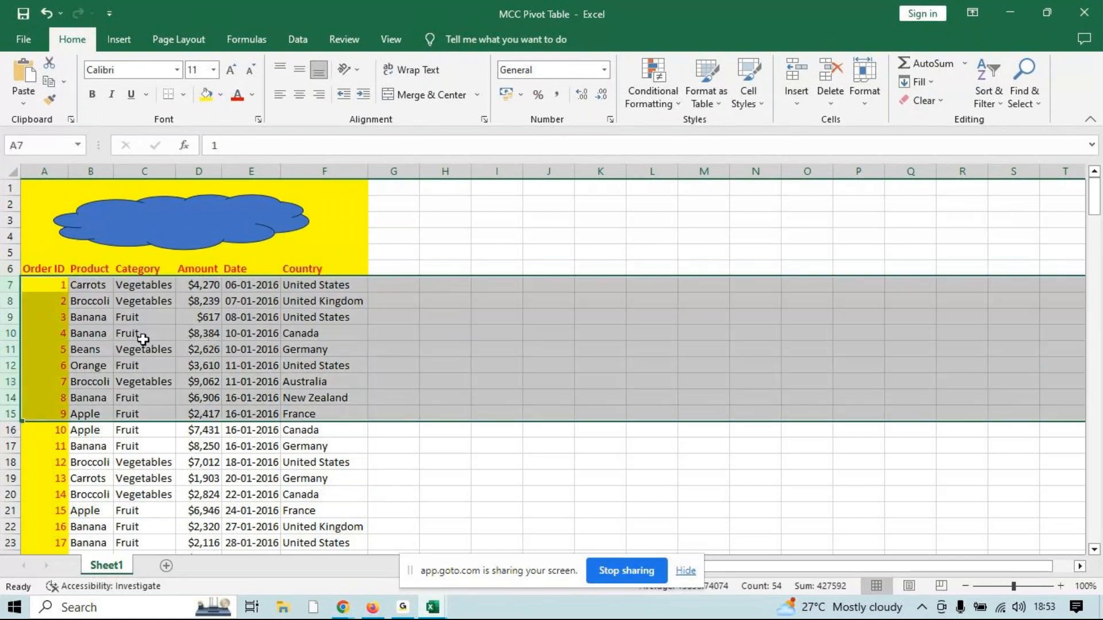
click(143, 339)
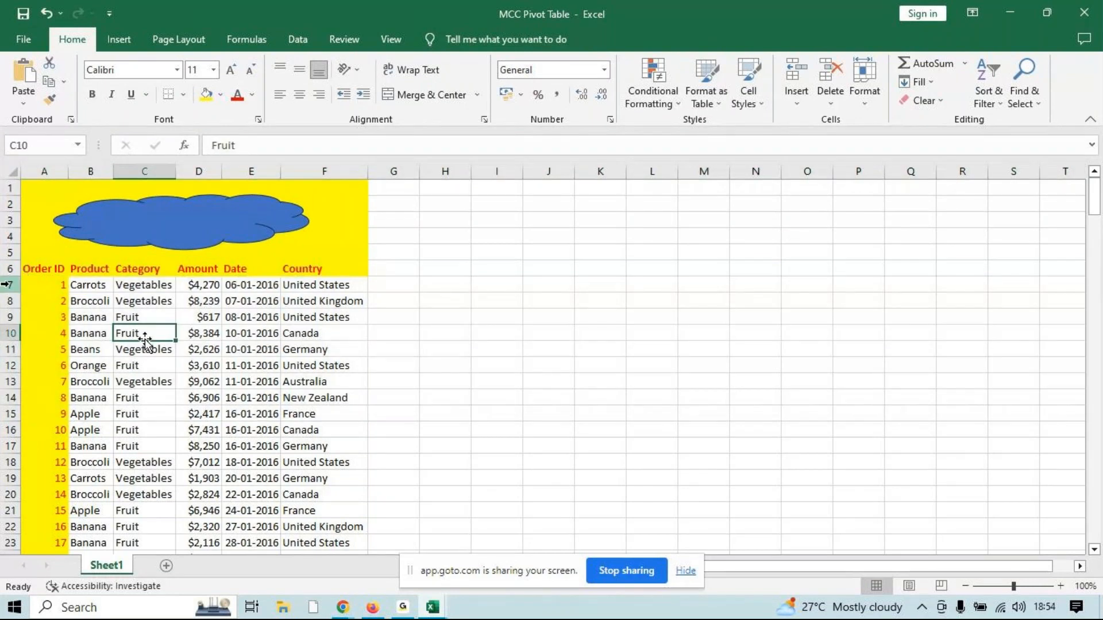
click(5, 284)
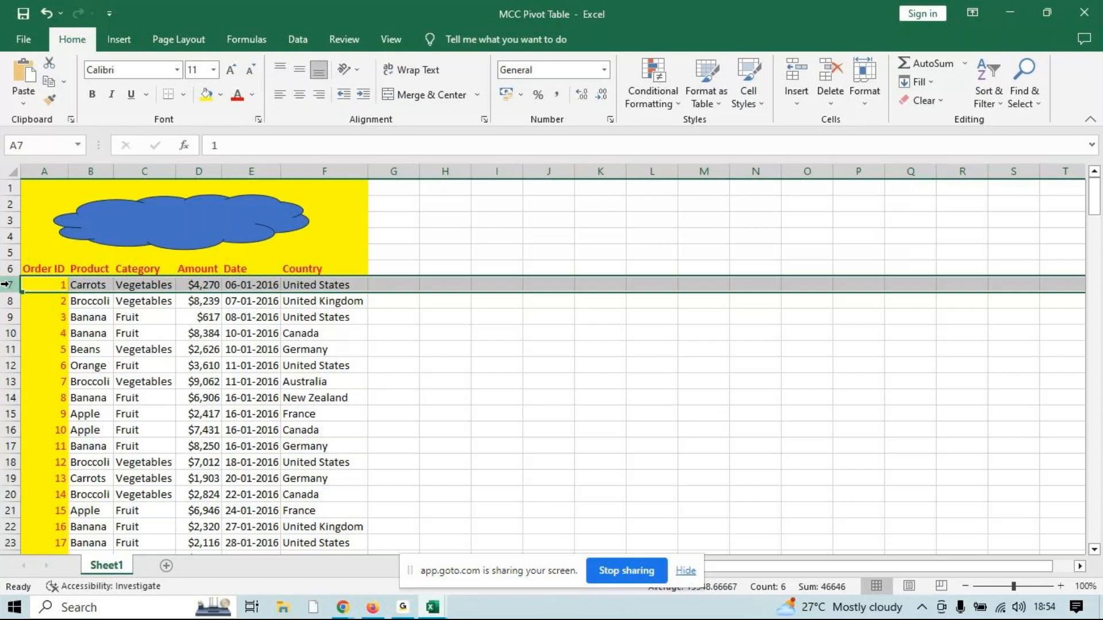
click(390, 39)
click(528, 106)
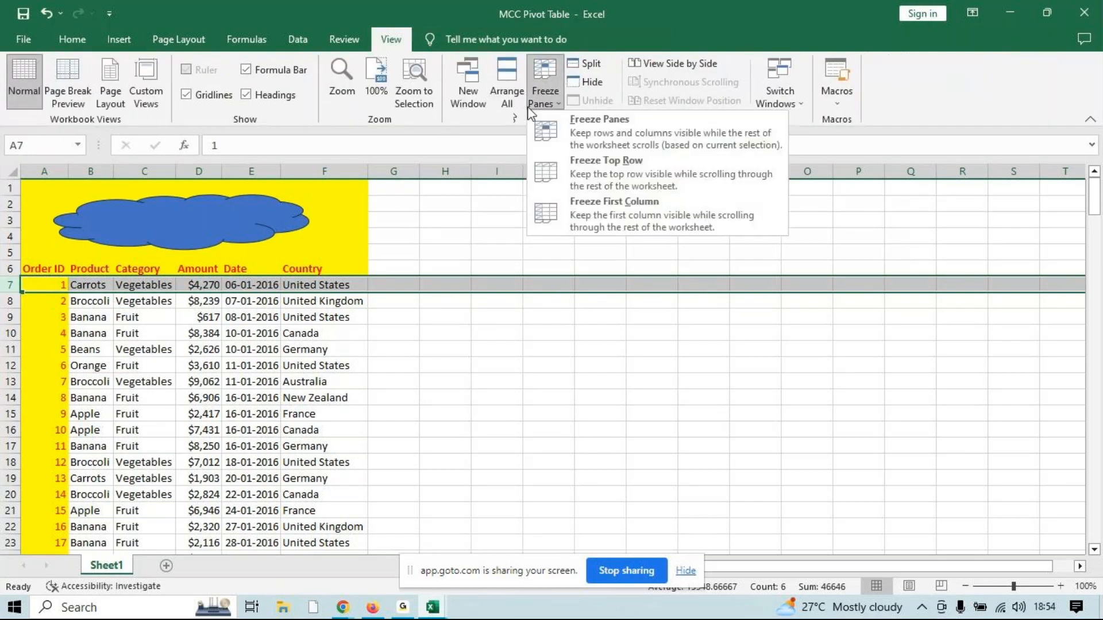
click(583, 148)
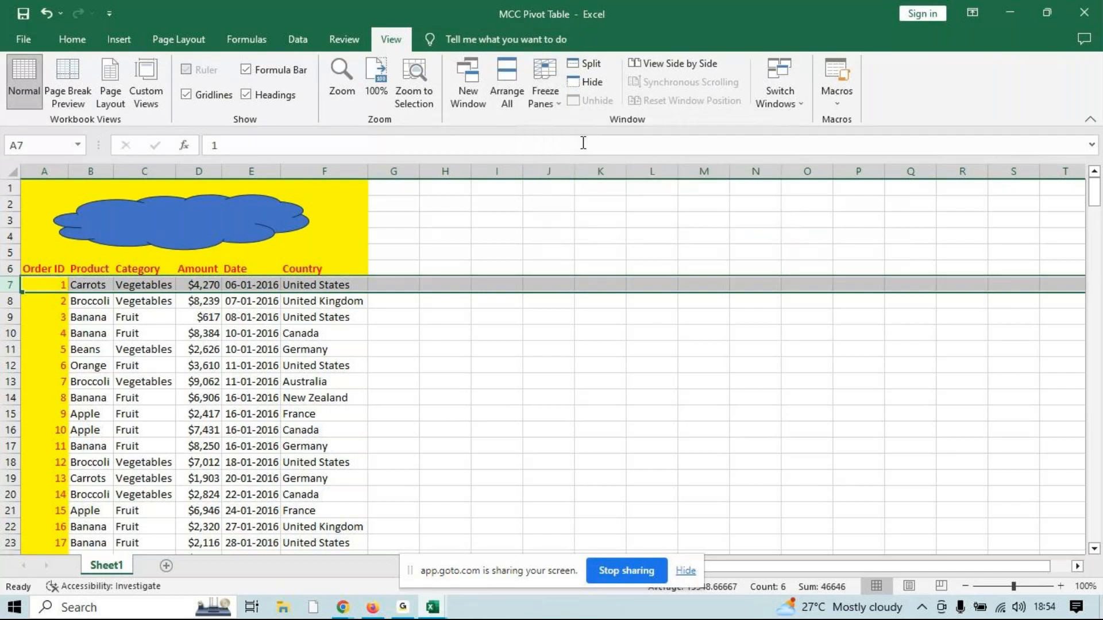
drag(1094, 192, 1080, 213)
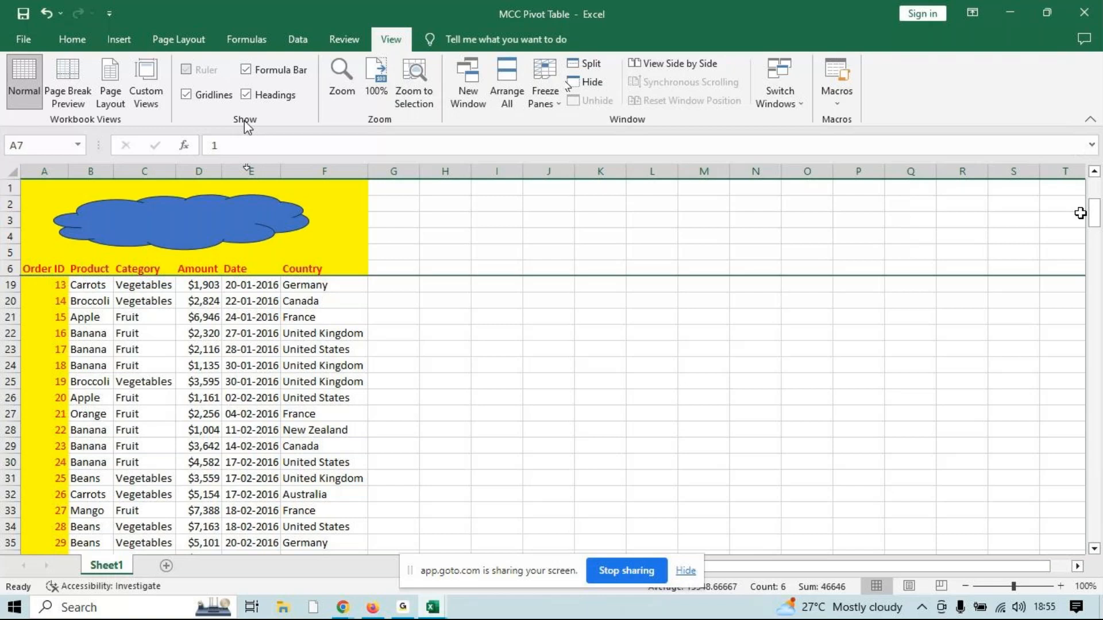
Hide and redisplay the formula bar, and do the same with the gridlines
click(262, 71)
click(263, 74)
click(185, 95)
click(185, 95)
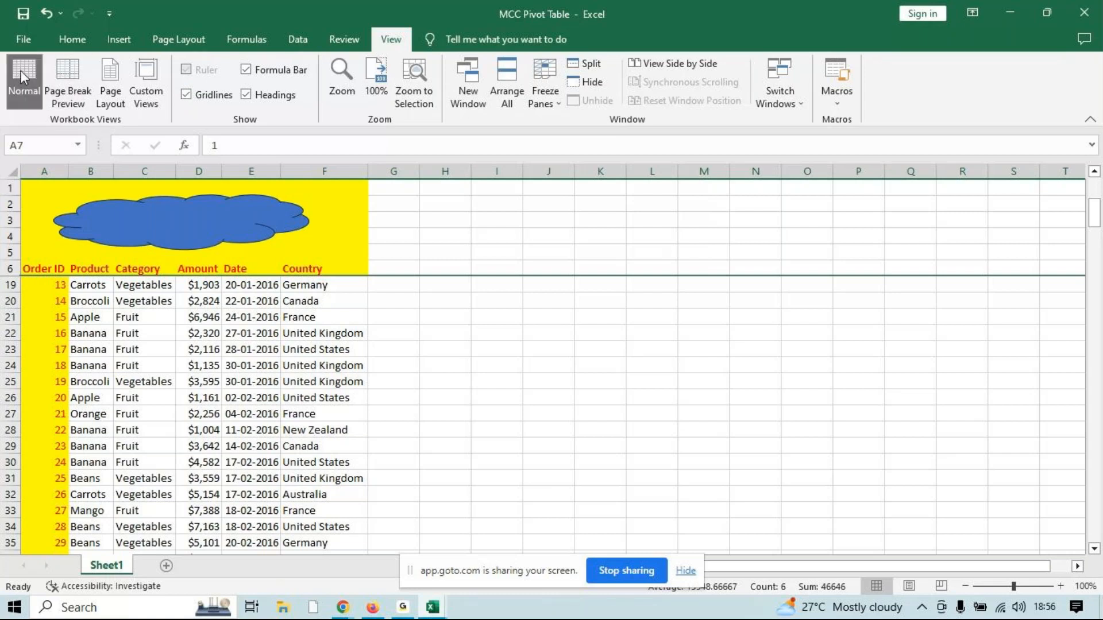
Switch the sheet to Page Break Preview and auto-fit the Date column so its dates display in full
click(68, 87)
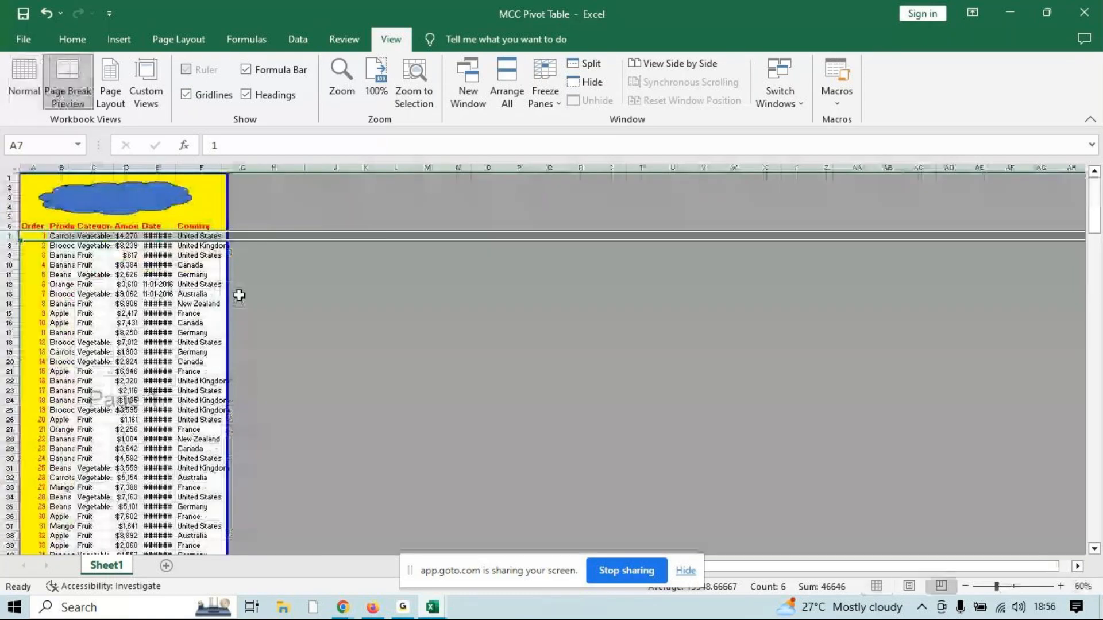
click(243, 296)
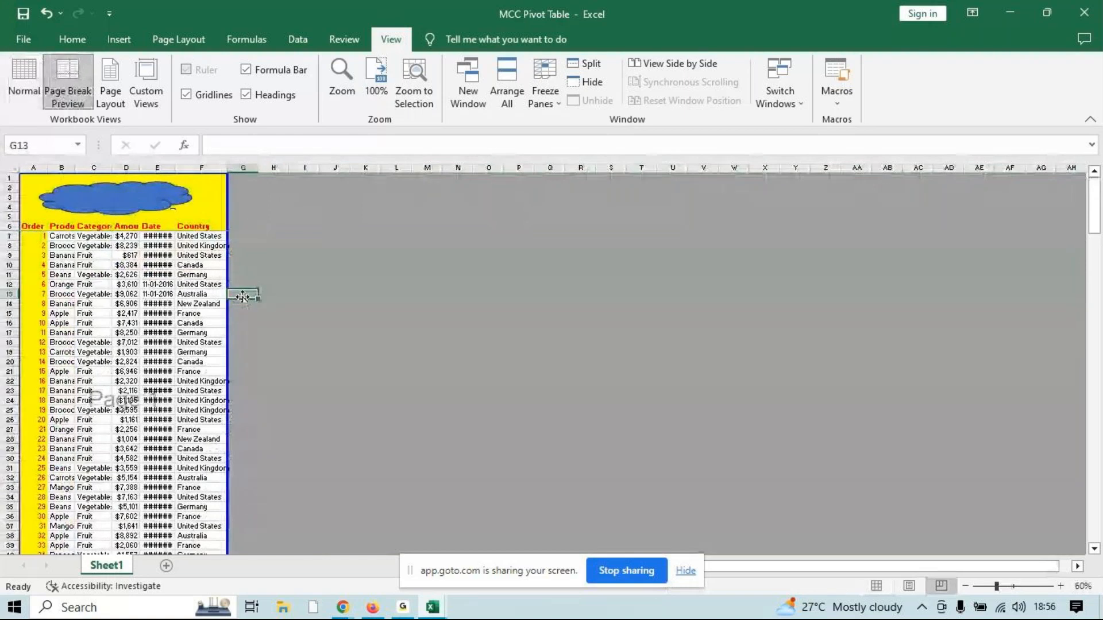
double_click(175, 168)
click(148, 204)
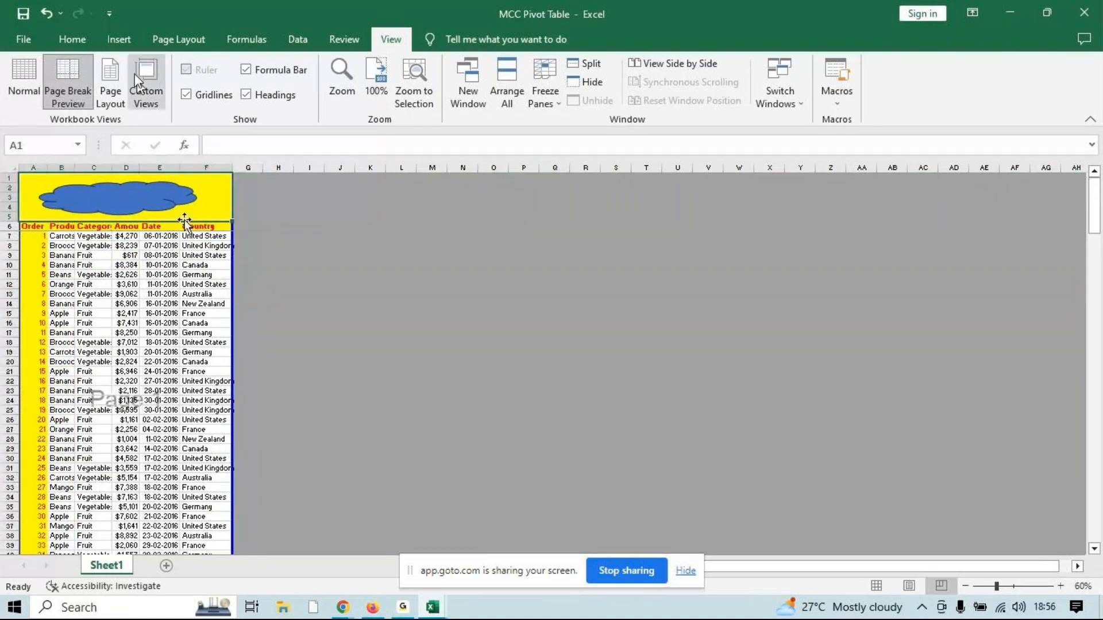
Switch the sheet to Page Layout view, accepting that the panes are unfrozen, examine the pages, and return to Normal view
click(117, 76)
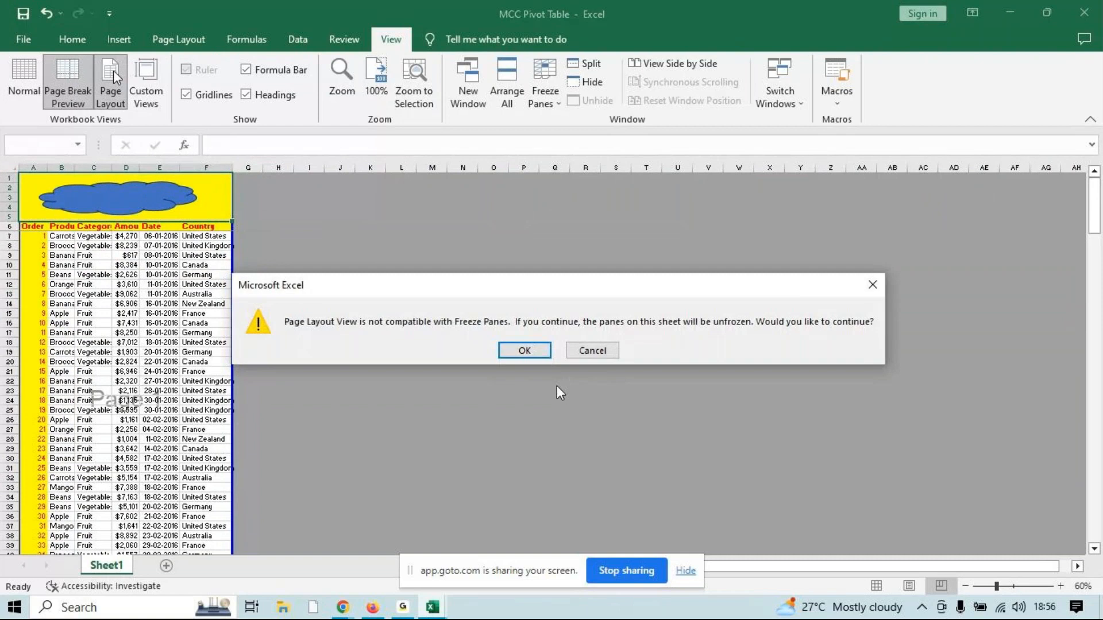
click(524, 350)
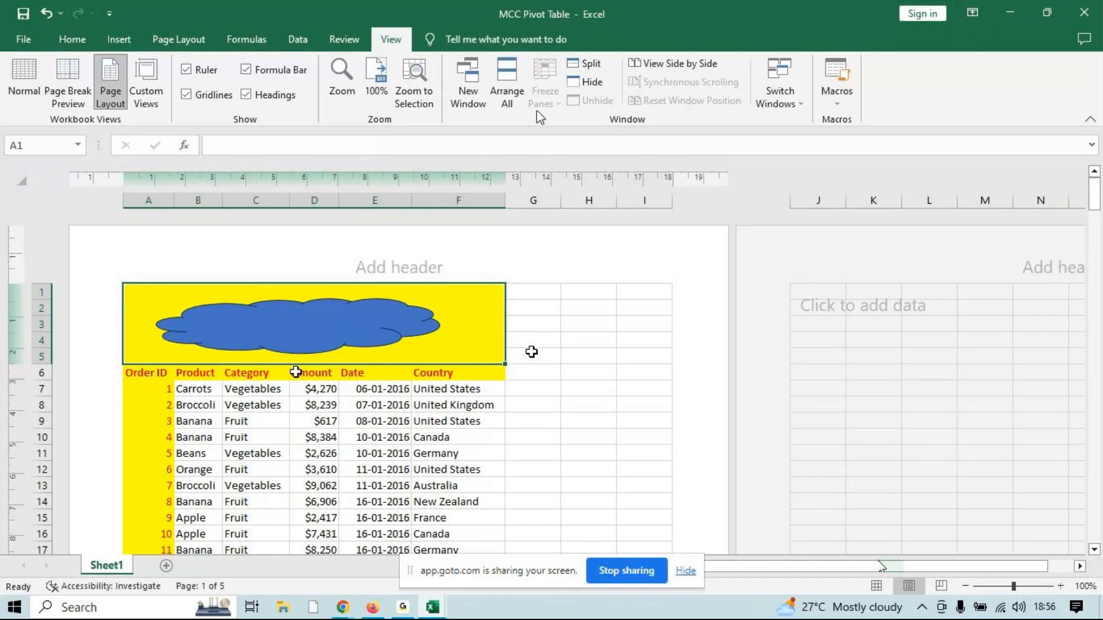
drag(1094, 192, 1091, 215)
click(438, 303)
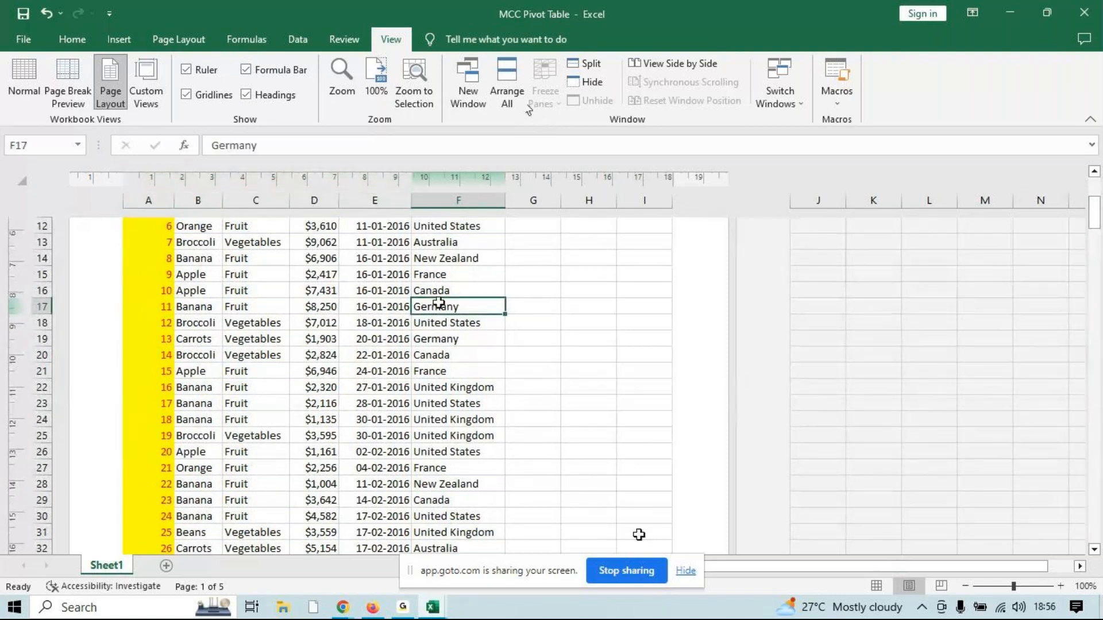
click(875, 586)
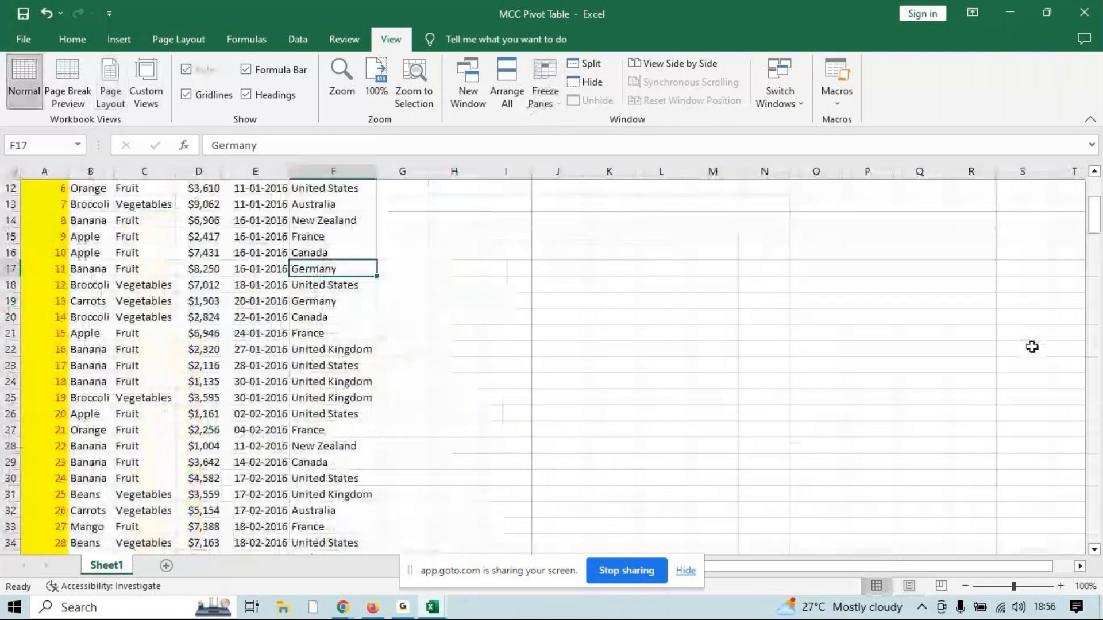
scroll(544, 457, up, 4)
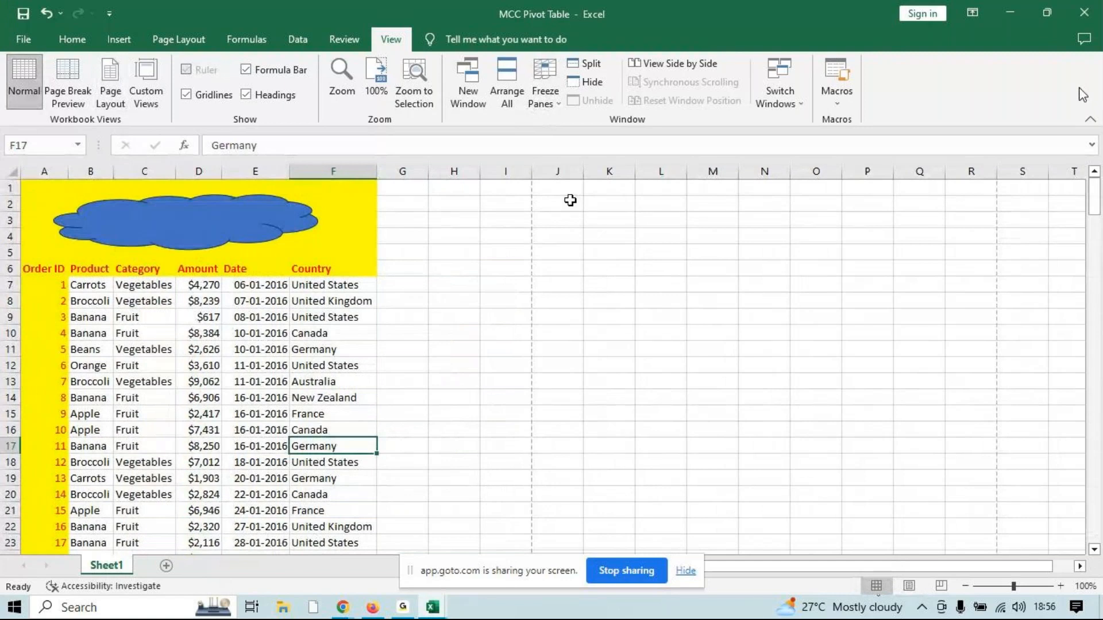
Select A6:F16 and save a custom view named NICT, including print settings and hidden rows, columns and filter settings
drag(44, 268, 340, 430)
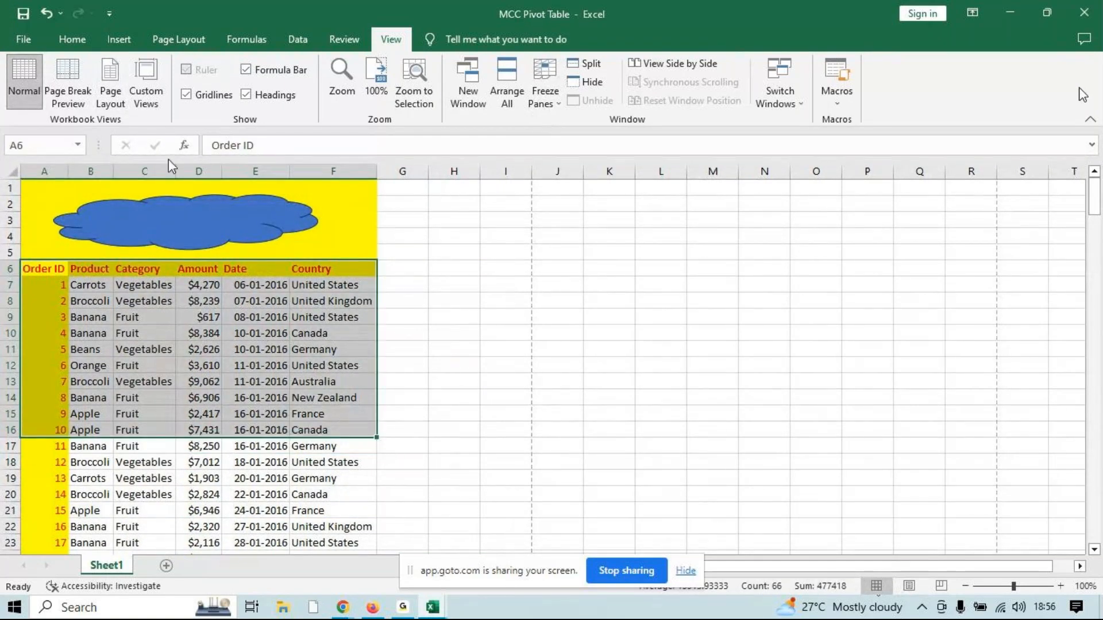
click(146, 80)
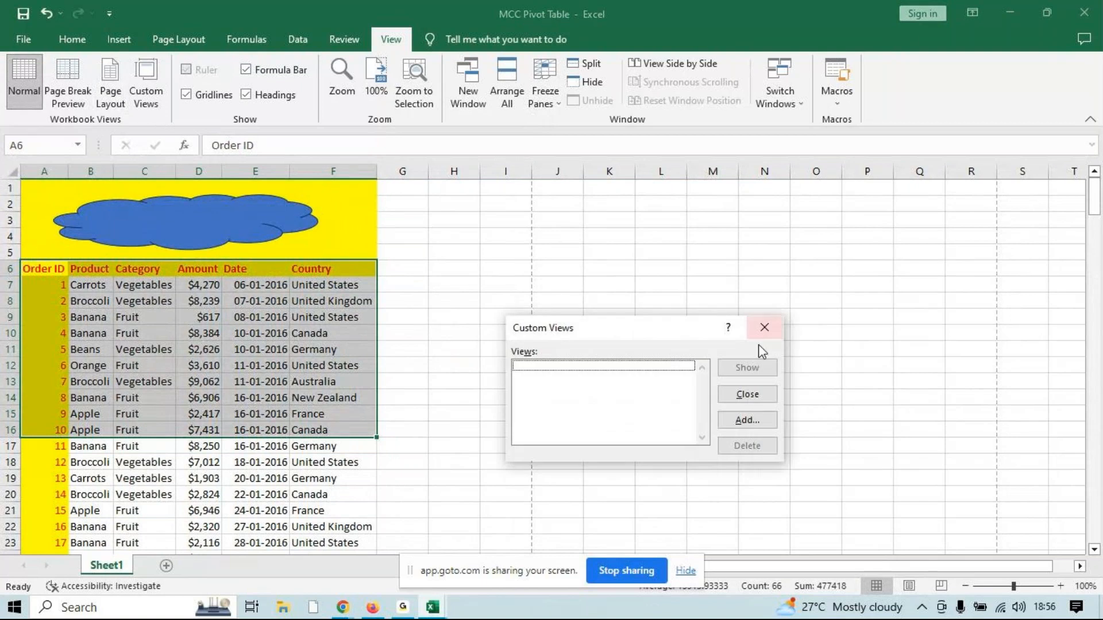
click(741, 419)
text(NICT)
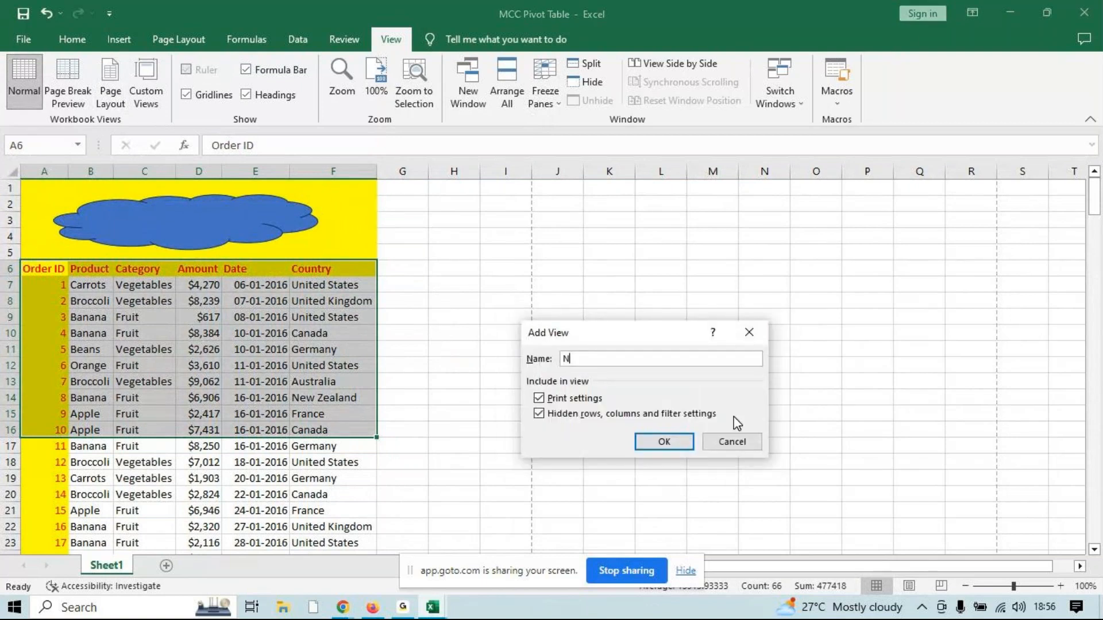
key(Return)
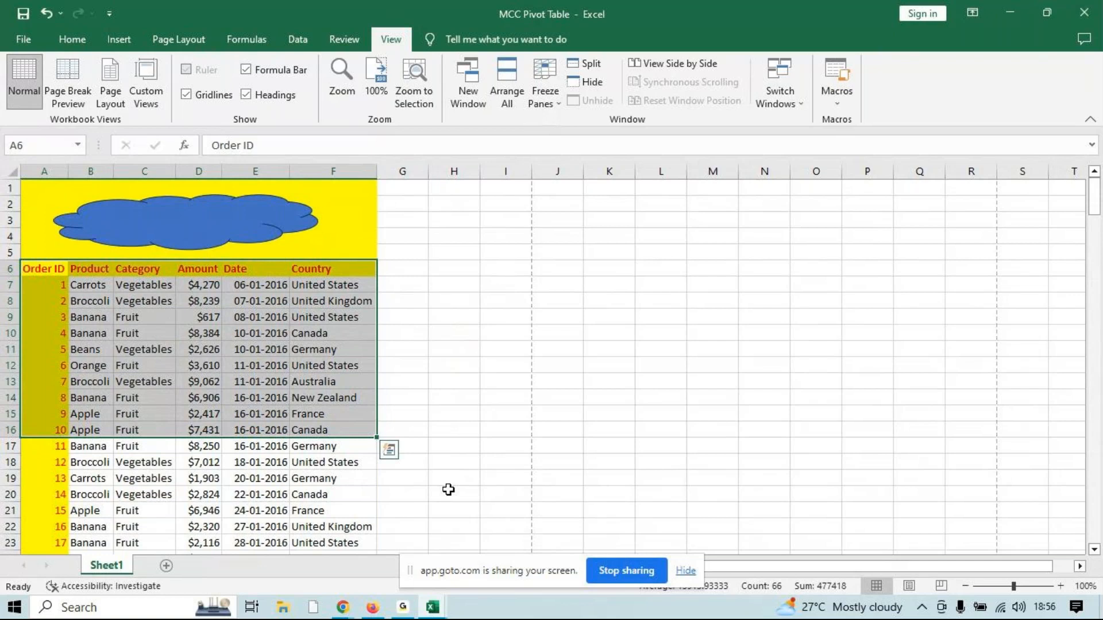
Add a new blank worksheet and show the NICT custom view from it
click(166, 566)
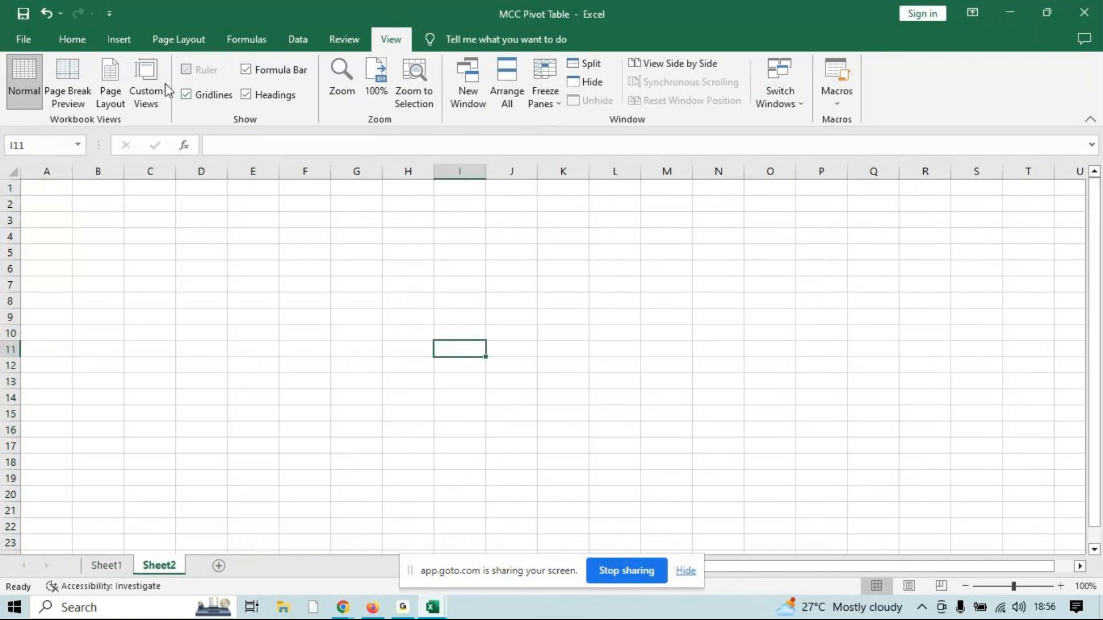
click(144, 80)
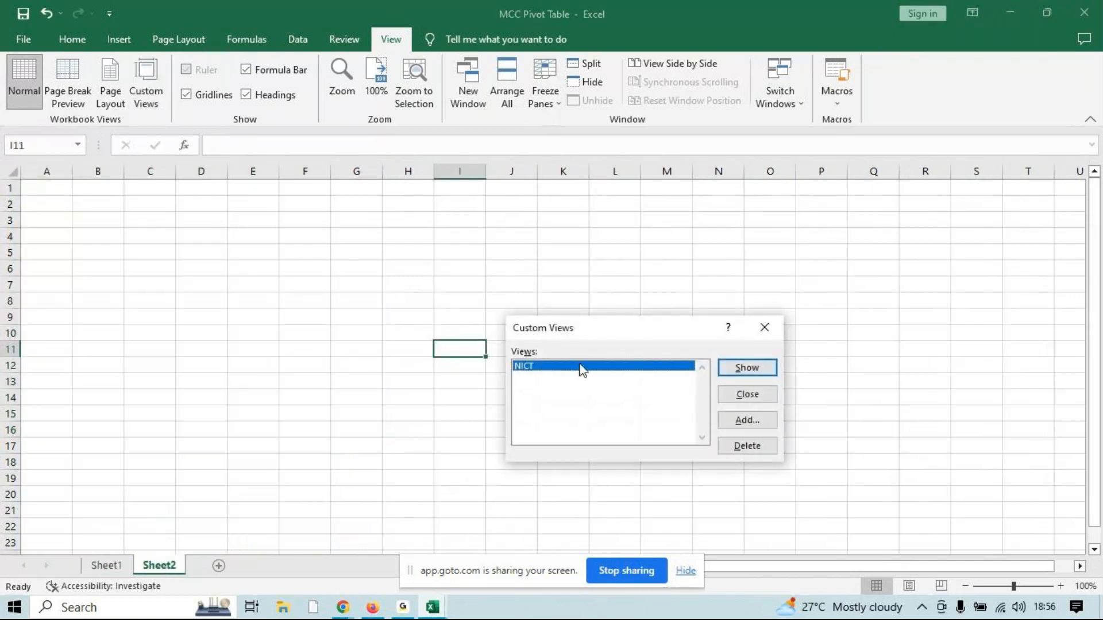
click(764, 366)
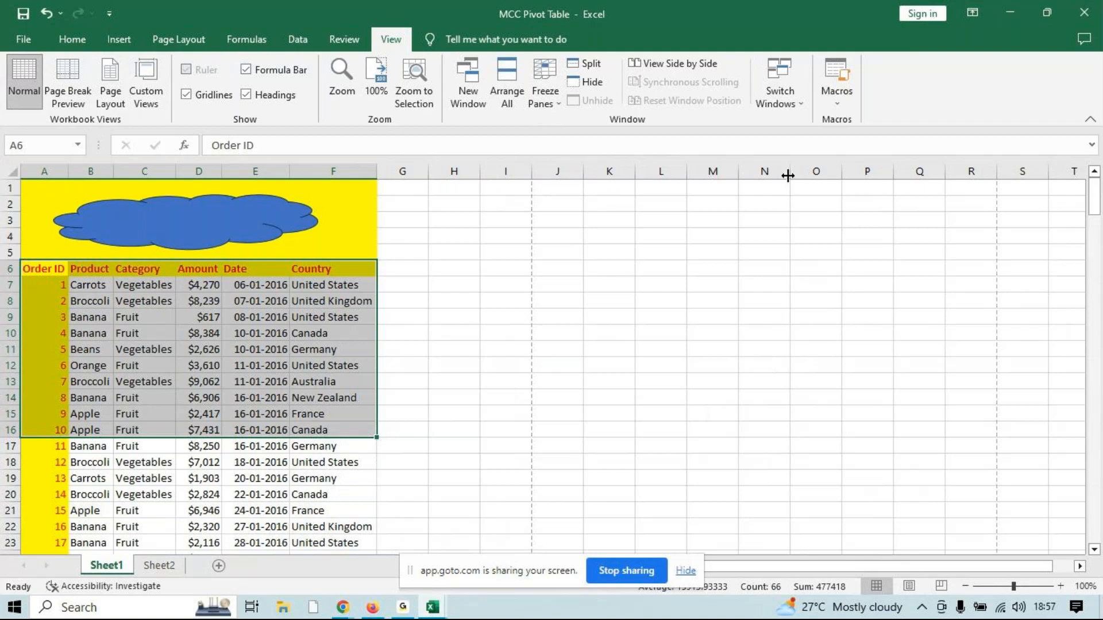
Switch to the GoTo meeting window in Chrome to read the chat questions, and return to the MCC Pivot Table workbook
click(404, 610)
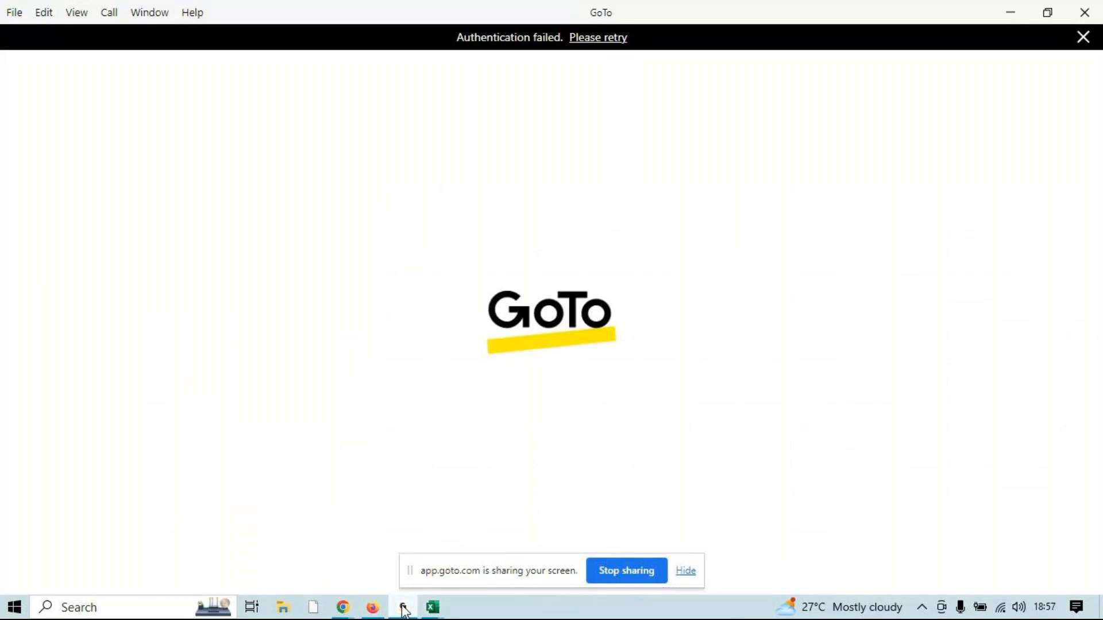
click(403, 610)
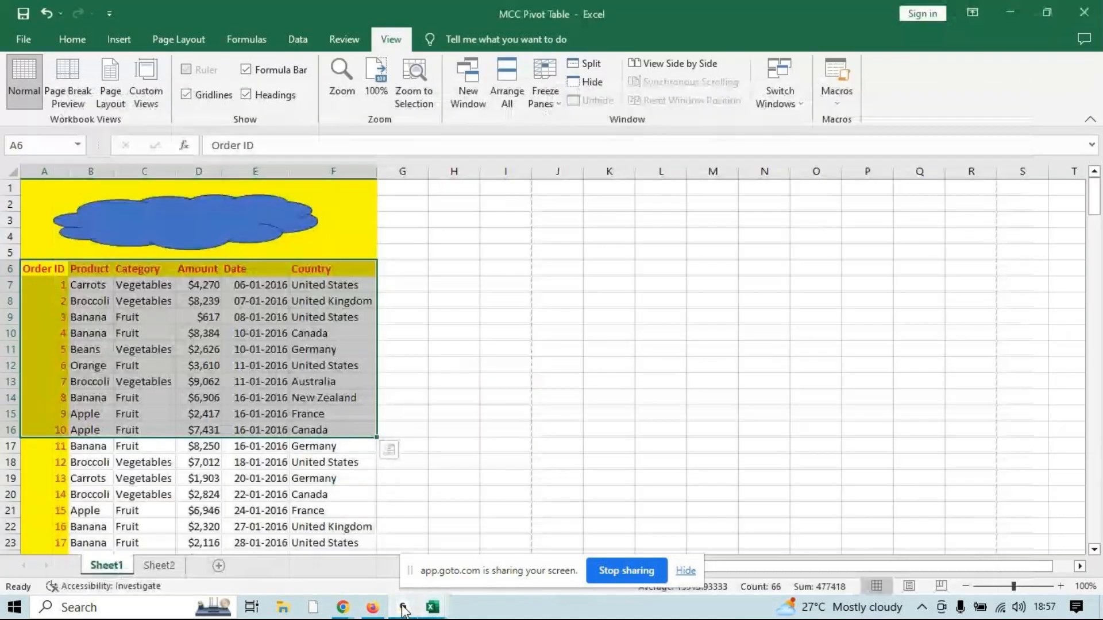
click(404, 610)
mouse_move(343, 608)
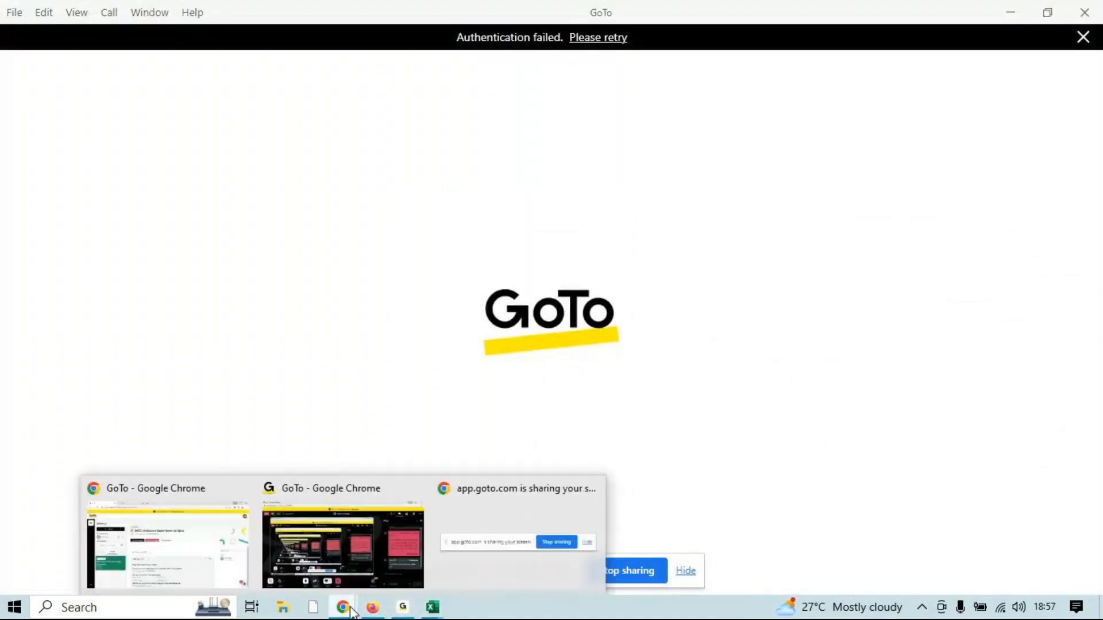
click(385, 567)
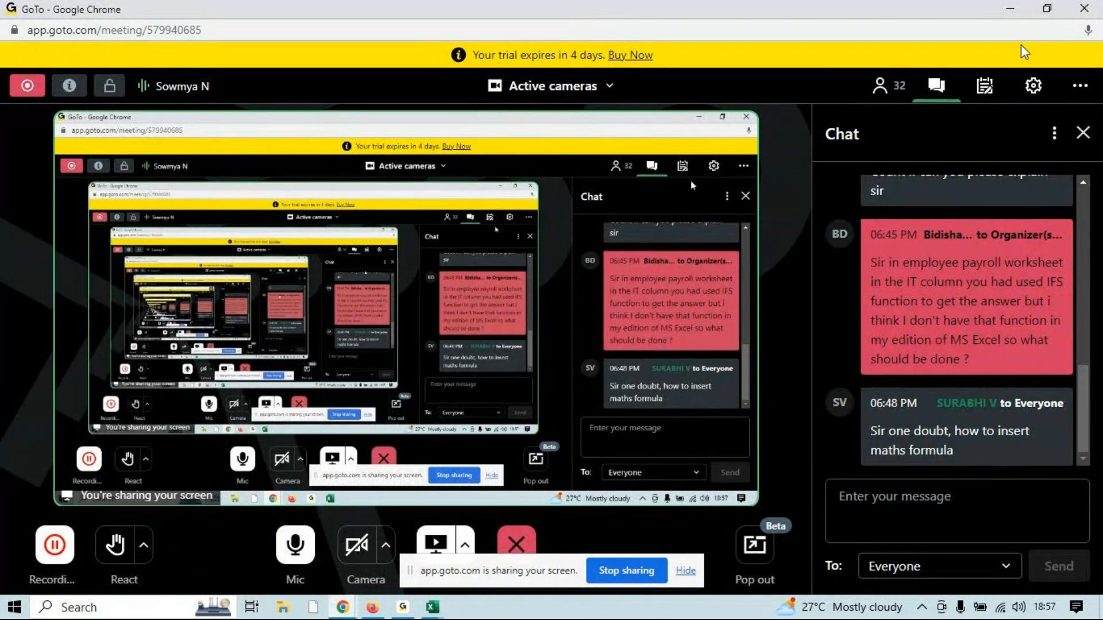
click(1011, 6)
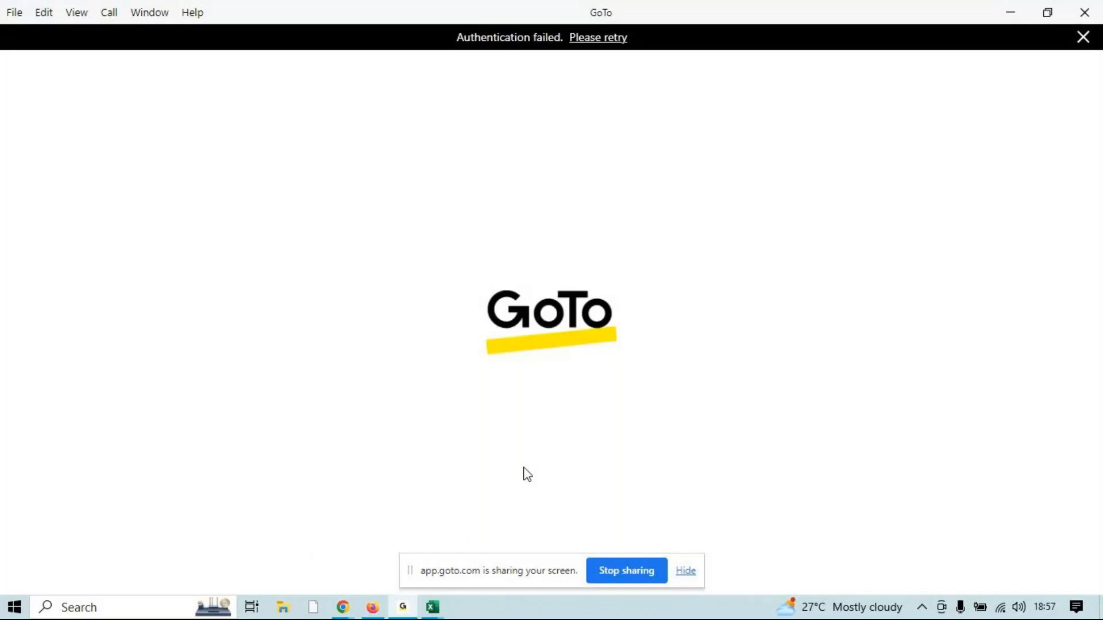
mouse_move(432, 607)
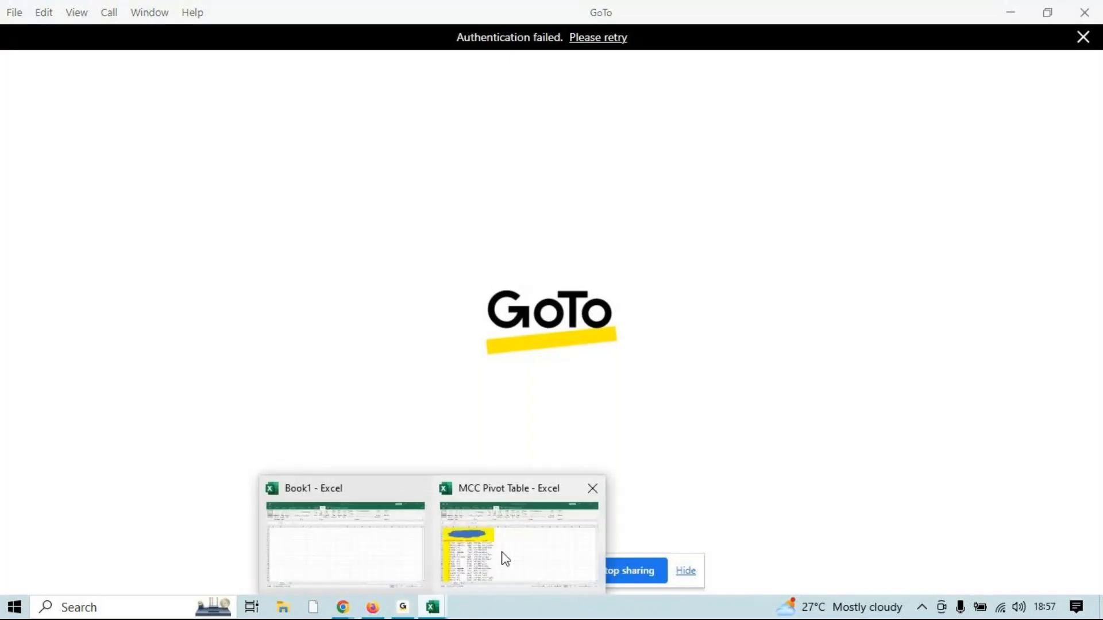
click(505, 559)
click(672, 315)
text(=m)
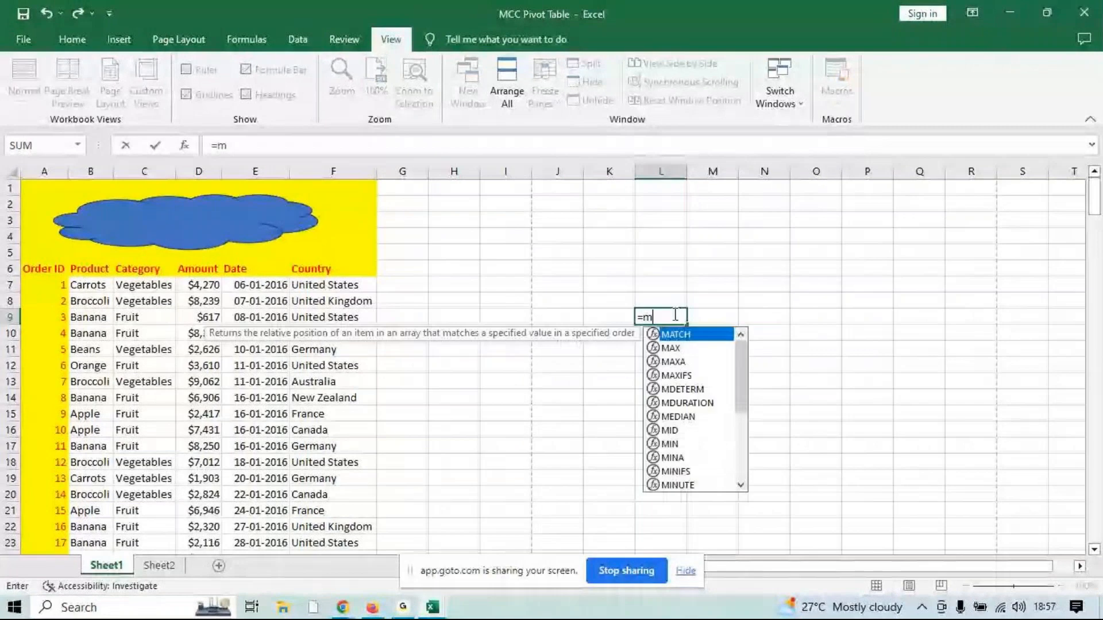
text(a)
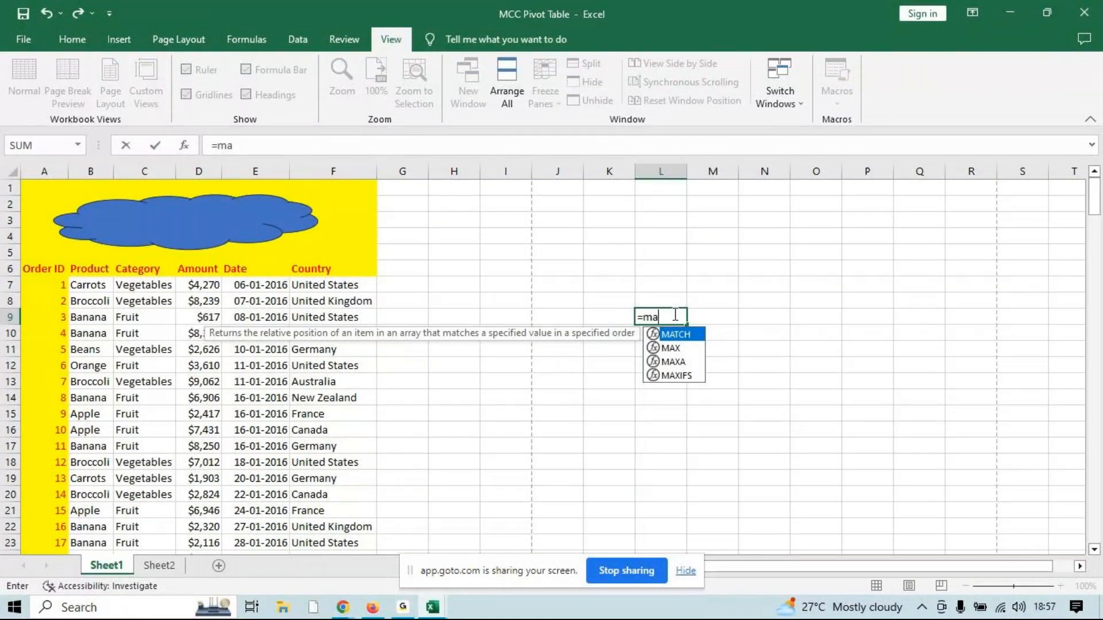
key(BackSpace)
key(BackSpace)
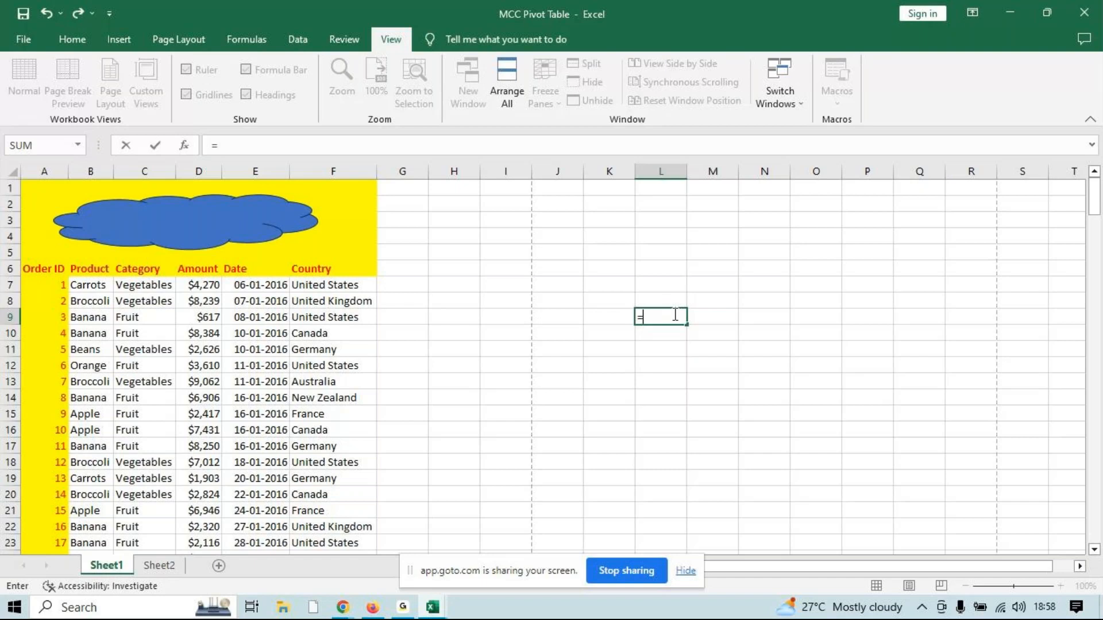
key(Escape)
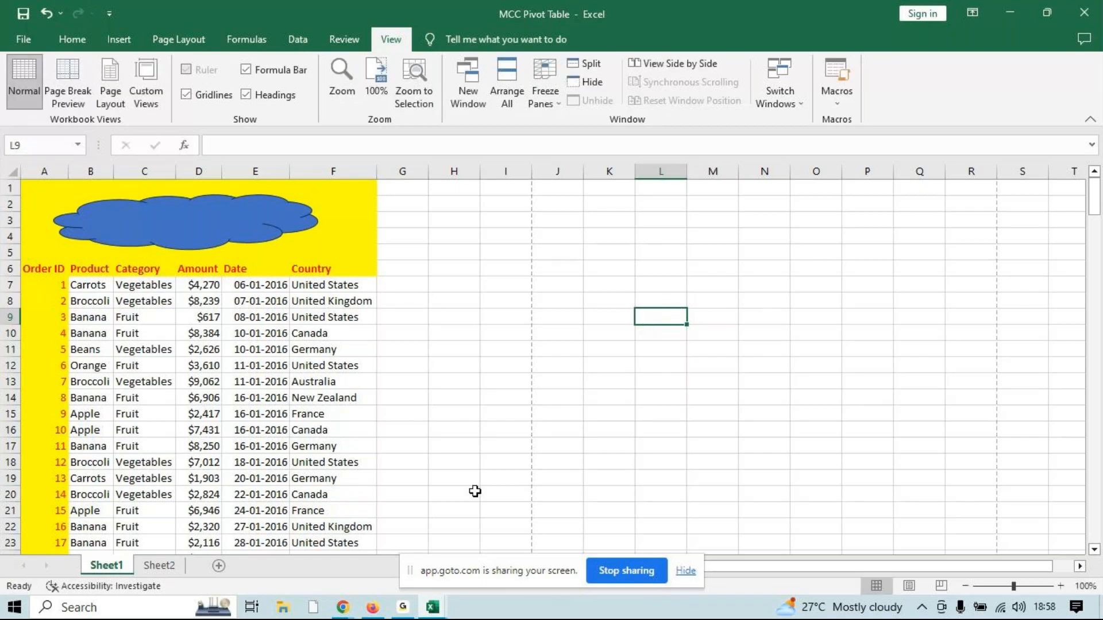
Check the GoTo meeting chat in Chrome once more and go back to the Excel workbook
mouse_move(343, 607)
click(412, 522)
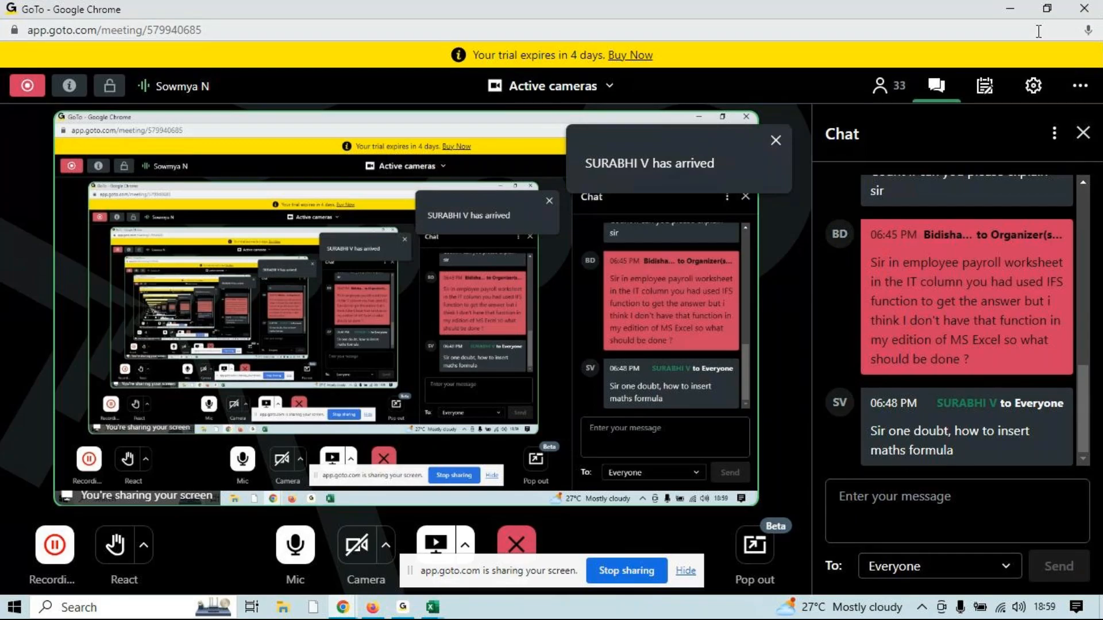
click(1011, 9)
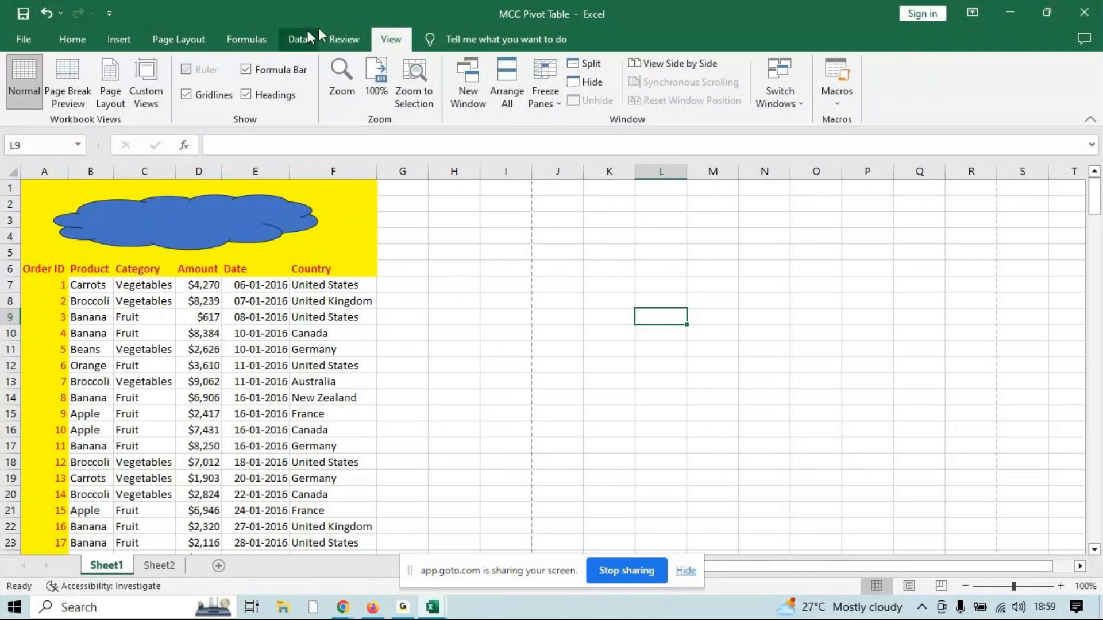
Run a spelling check on Sheet1 starting from cell K12, including the cells above it
click(344, 38)
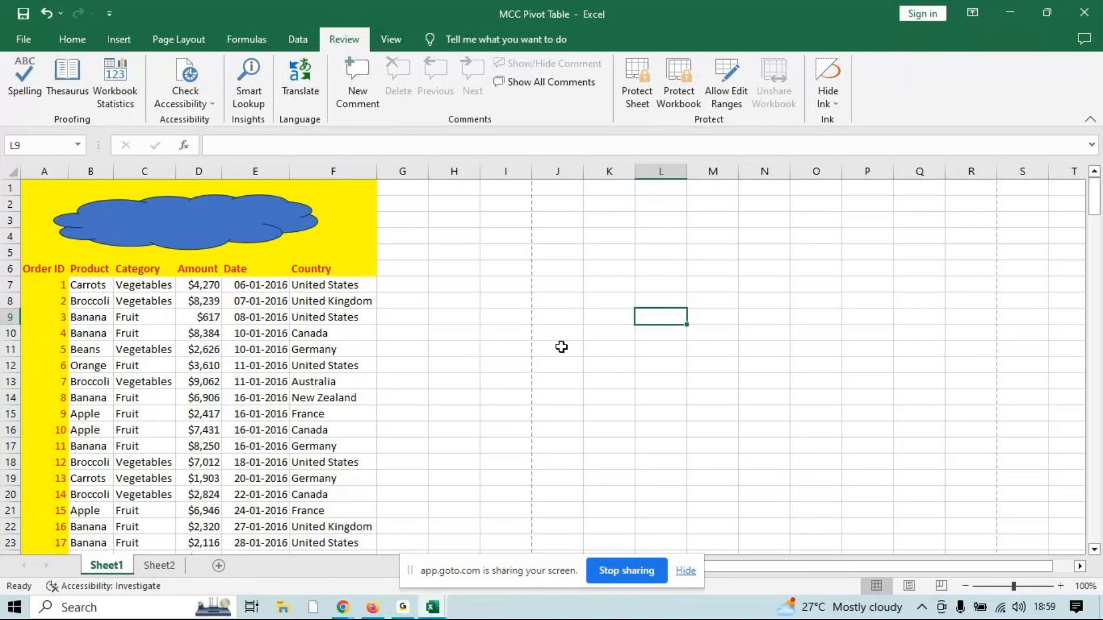
click(599, 370)
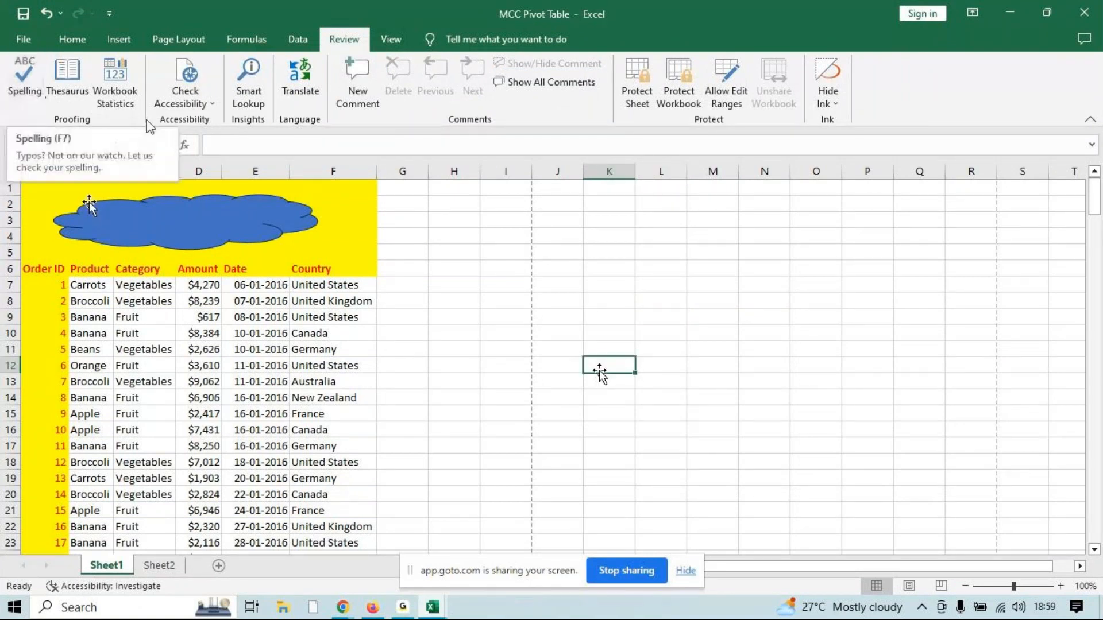
click(10, 86)
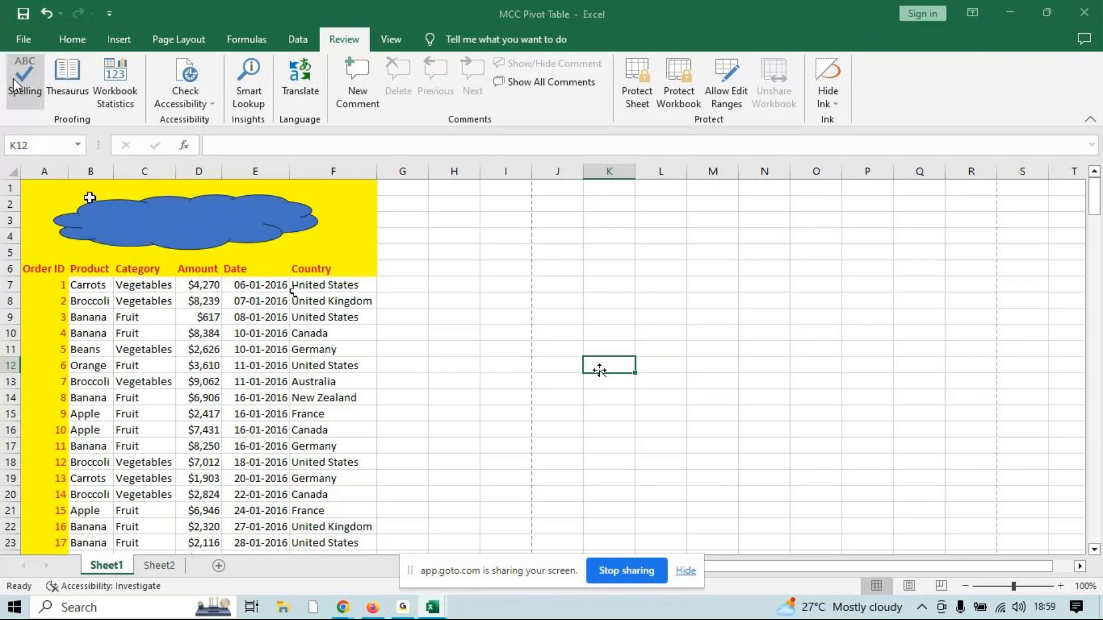
key(Return)
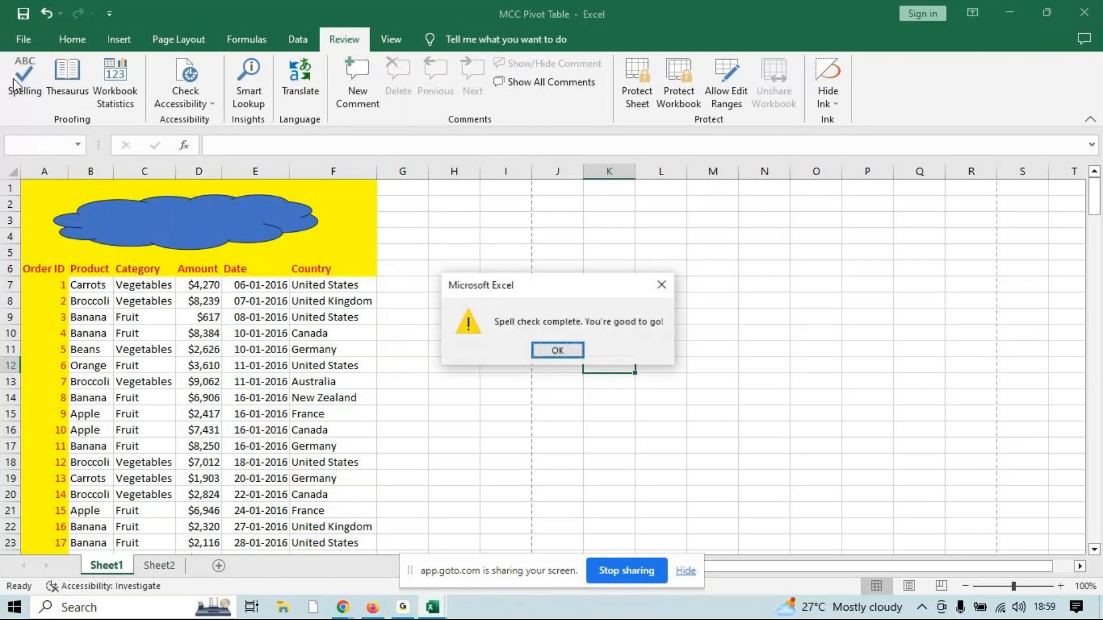
key(Return)
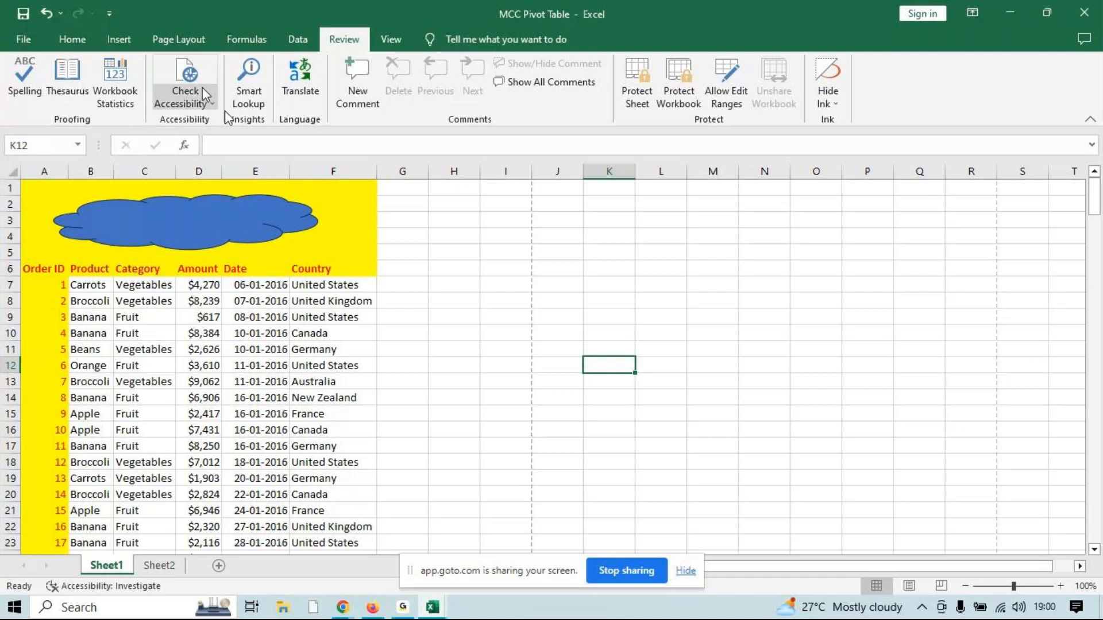
Show the blank Sheet2 and switch to the Google page in Chrome
click(297, 44)
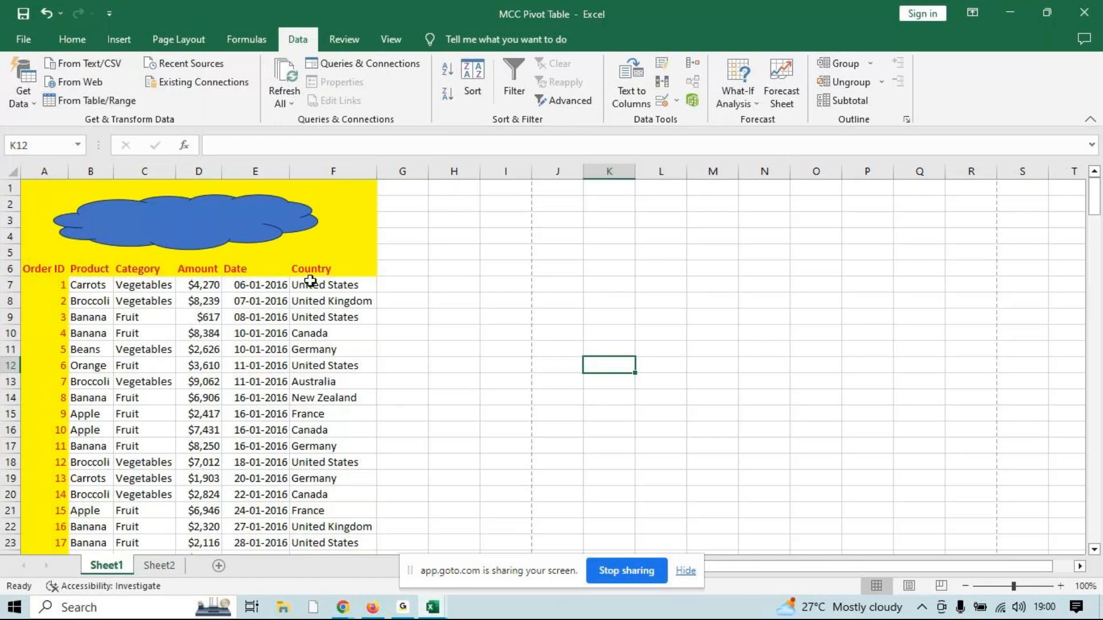
click(158, 566)
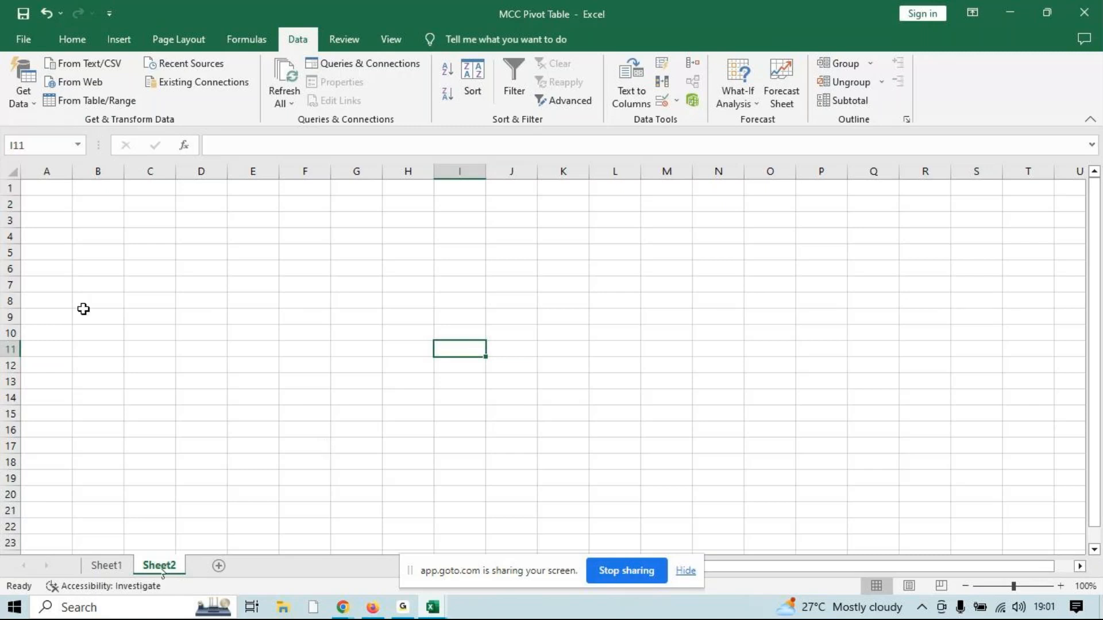
mouse_move(343, 607)
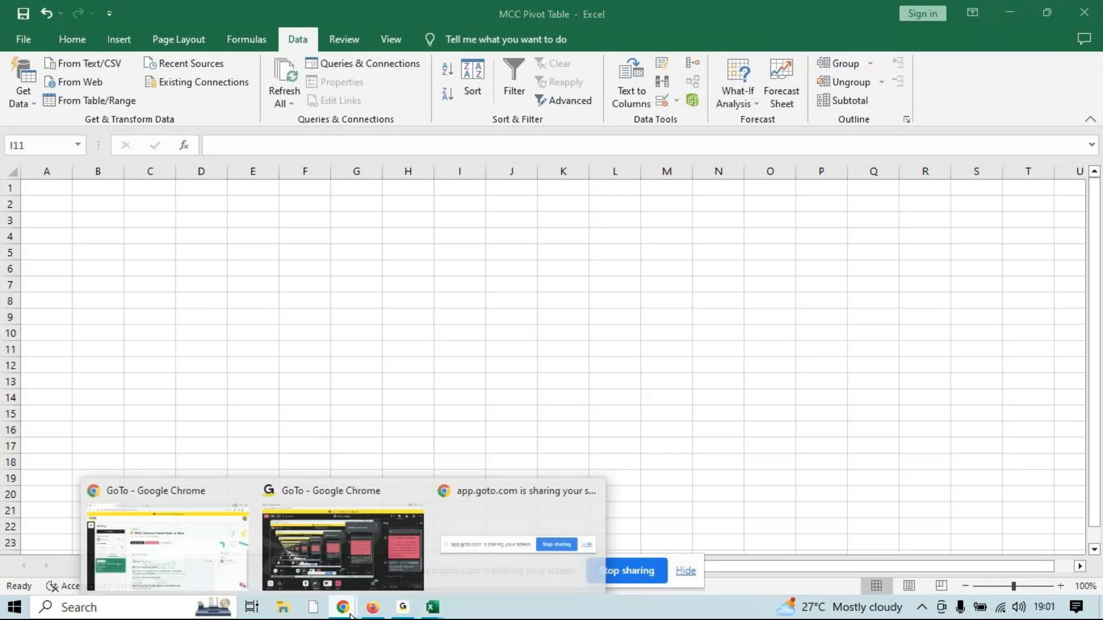
click(204, 560)
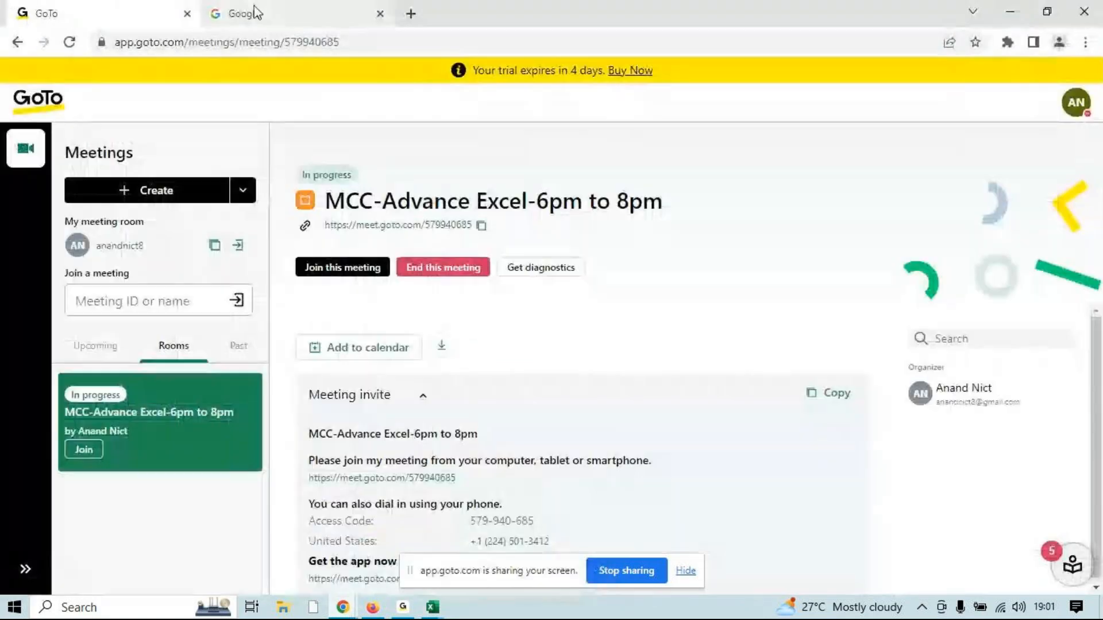
click(252, 13)
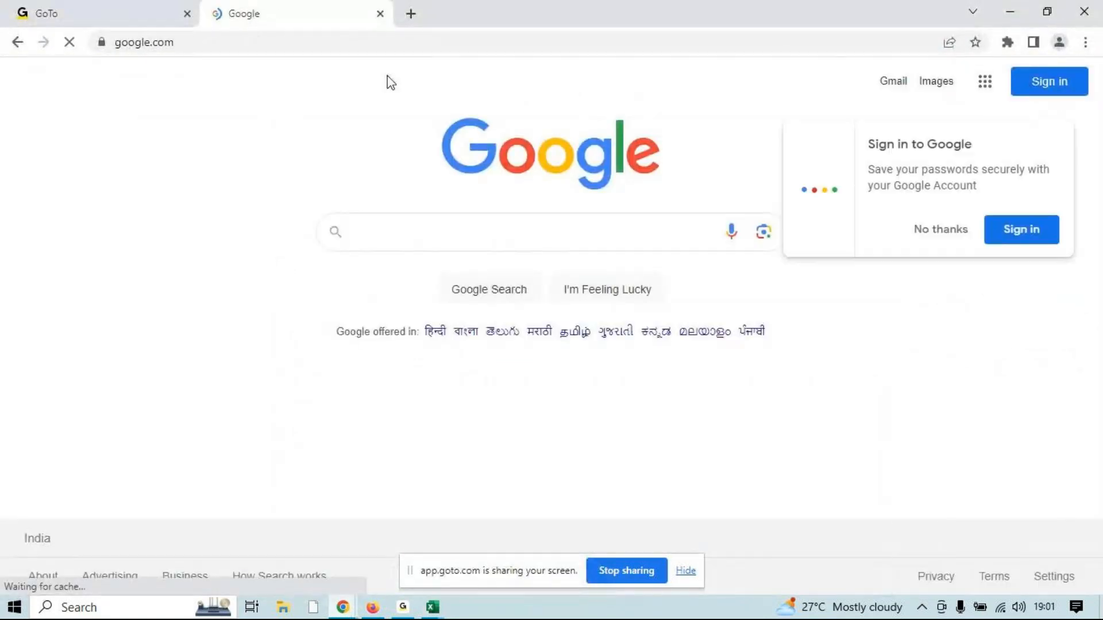
Search Google for "hdfc bank profit and loss account"
click(350, 44)
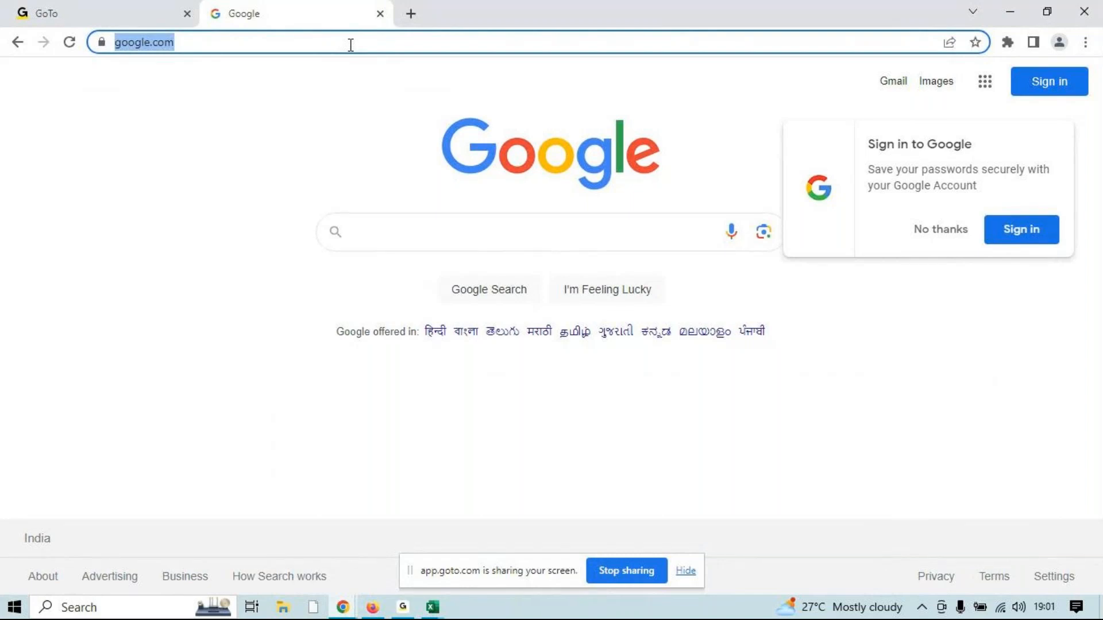
key(BackSpace)
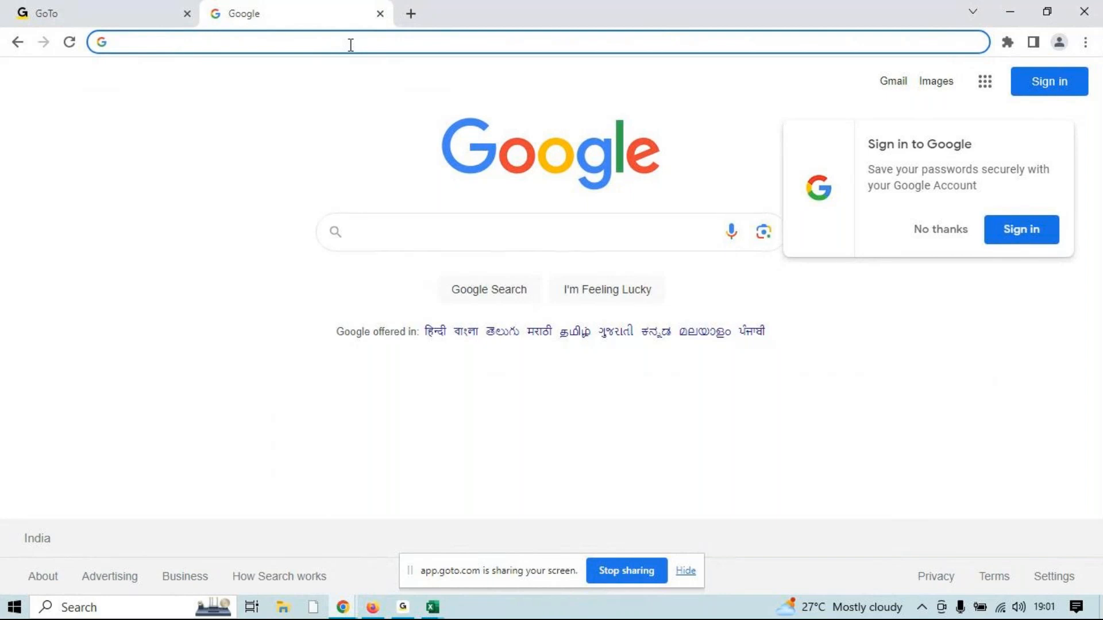
text(hdfc)
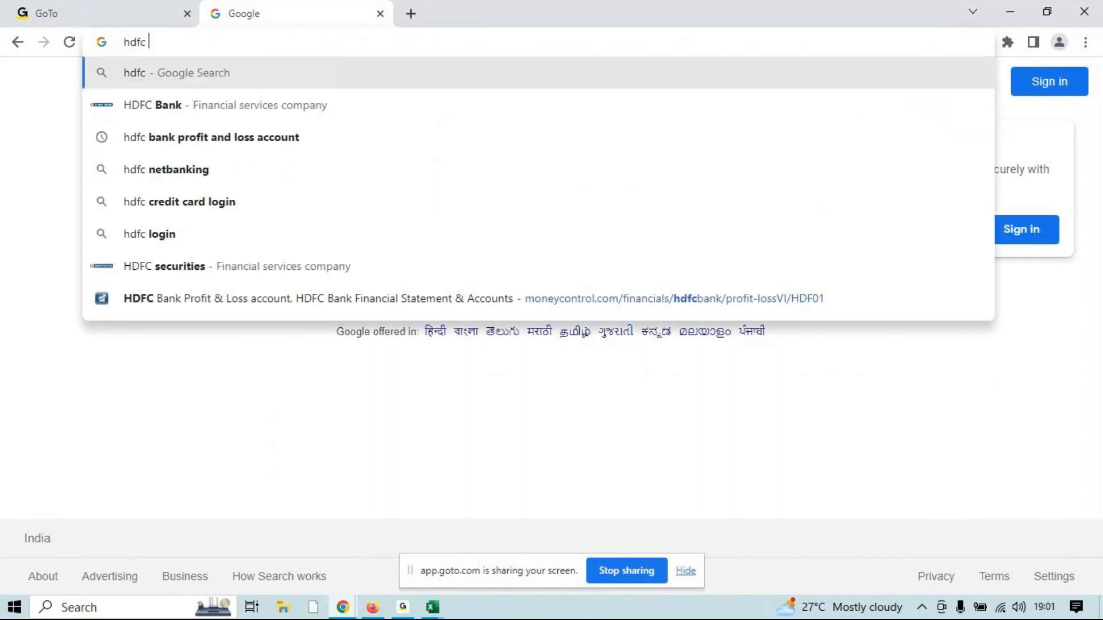
key(Down)
key(Return)
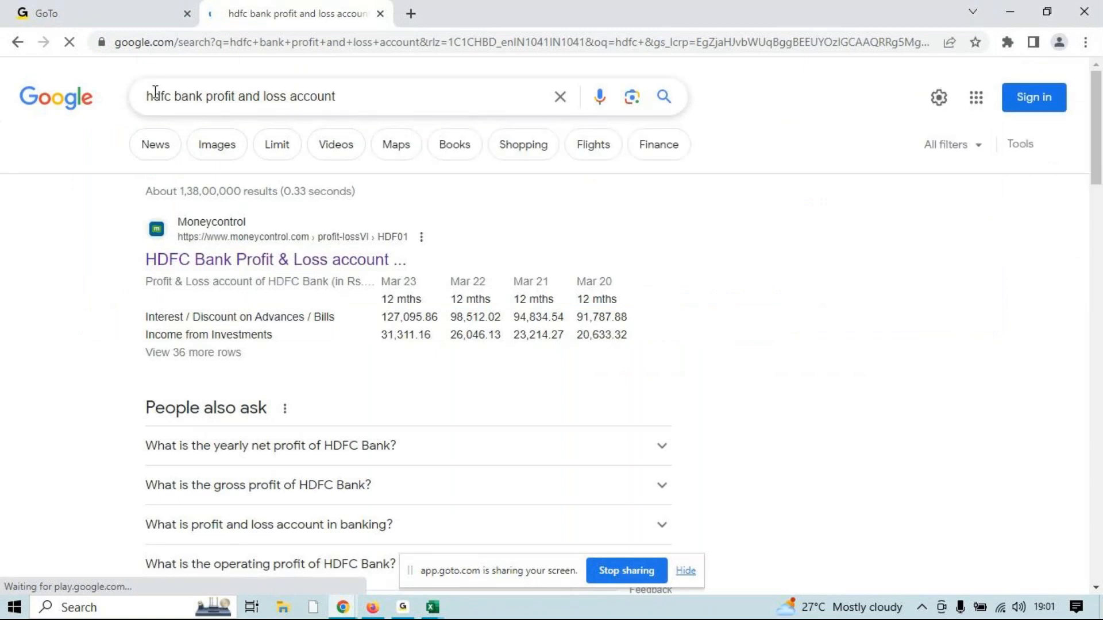
triple_click(295, 96)
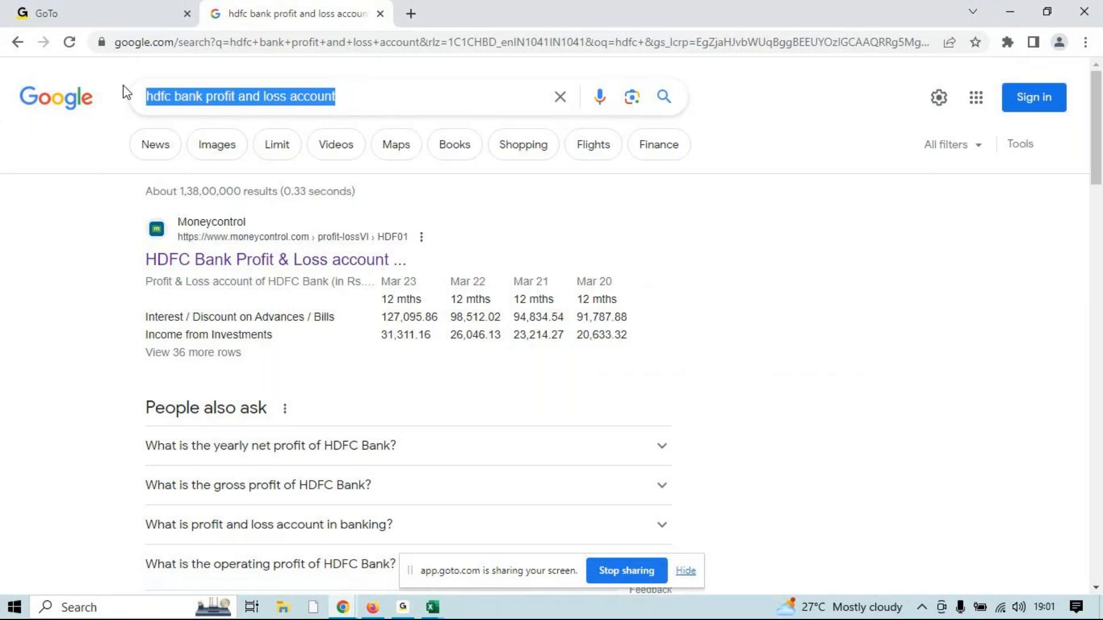
click(400, 90)
key(Return)
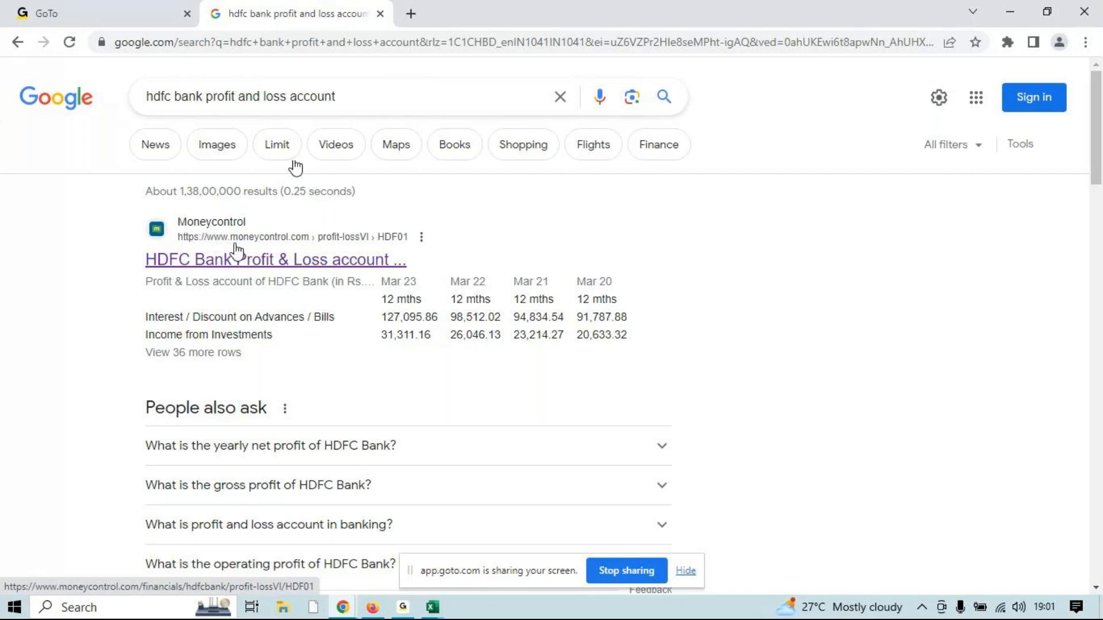
Open the Moneycontrol result for HDFC Bank's Profit & Loss account, decline push notifications, and look over the financial table
click(201, 261)
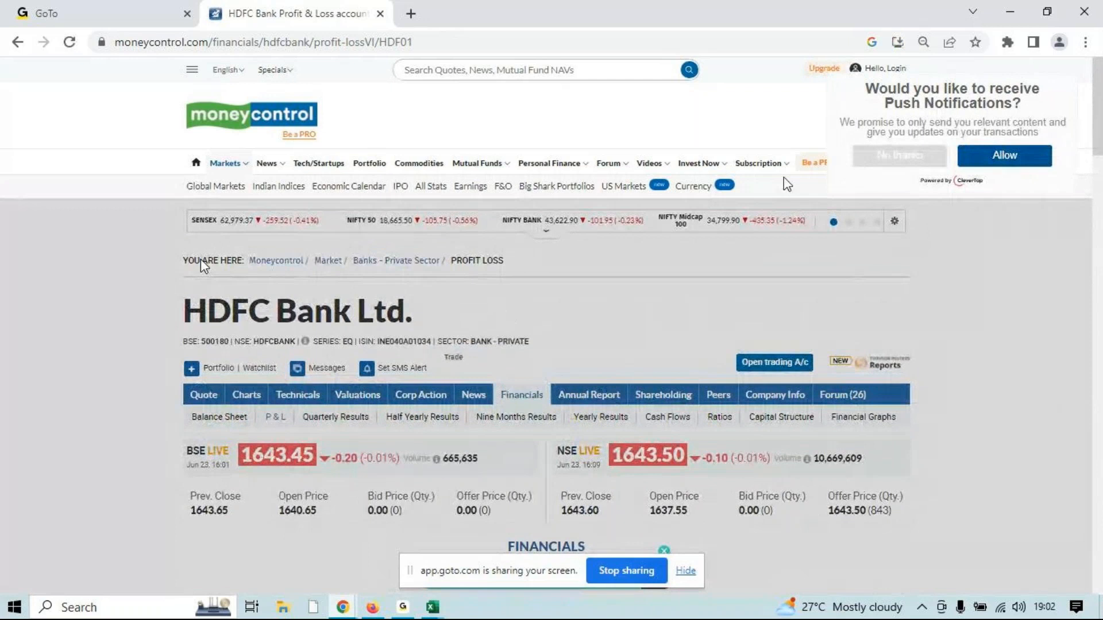
click(888, 163)
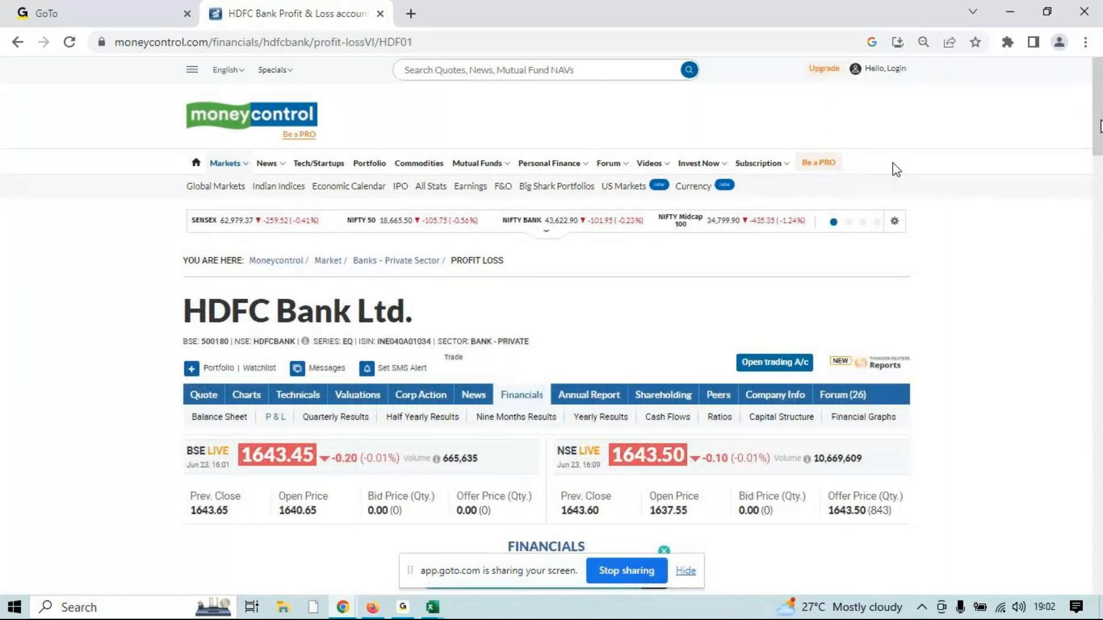
scroll(825, 167, down, 10)
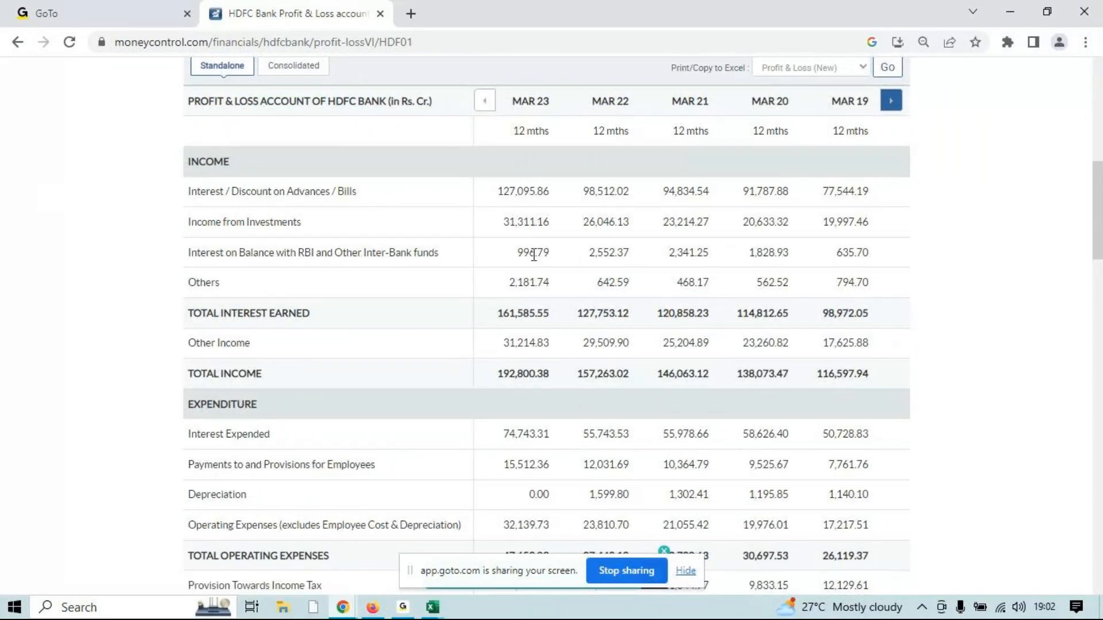
scroll(1098, 206, up, 2)
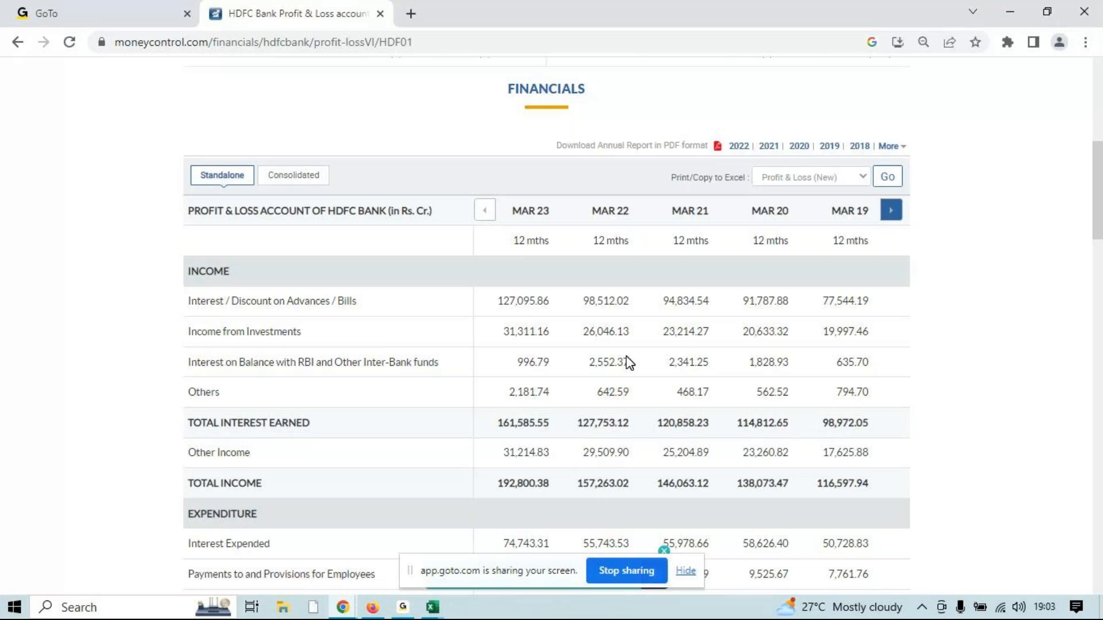
Copy the full URL of the HDFC Bank Profit & Loss page and return to the Excel workbook
click(439, 41)
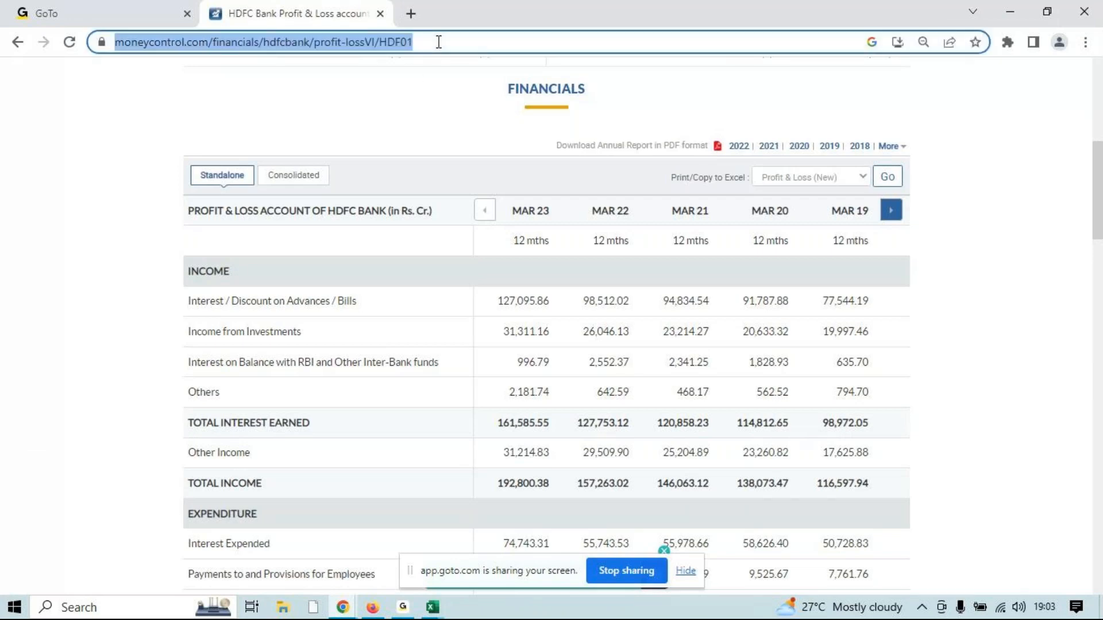
click(541, 40)
drag(542, 41, 35, 43)
key(ctrl+c)
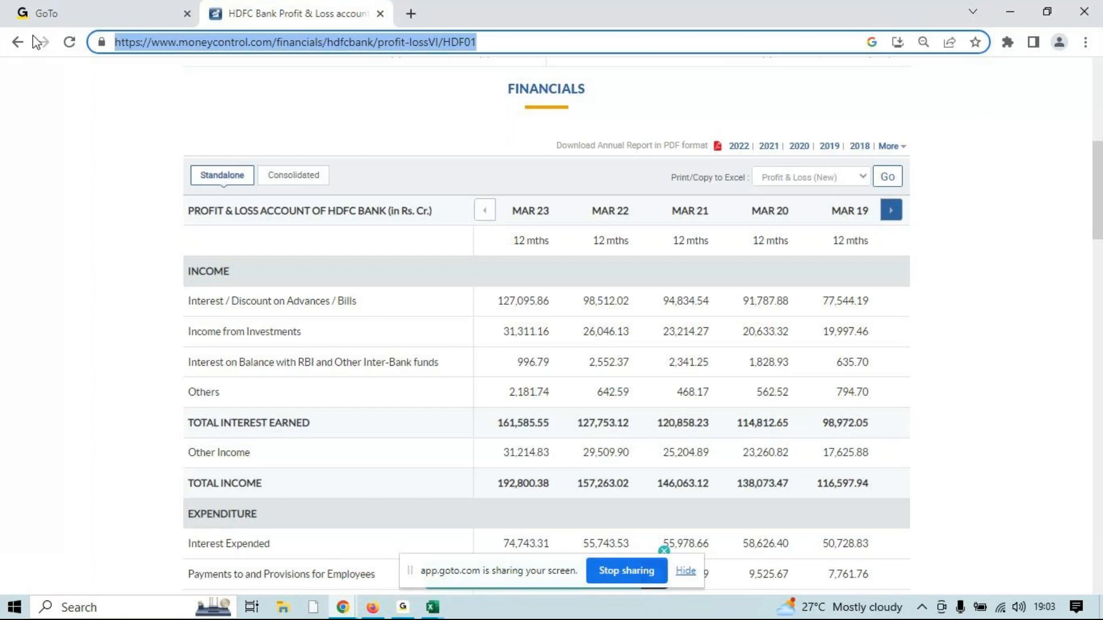
click(1009, 11)
click(34, 188)
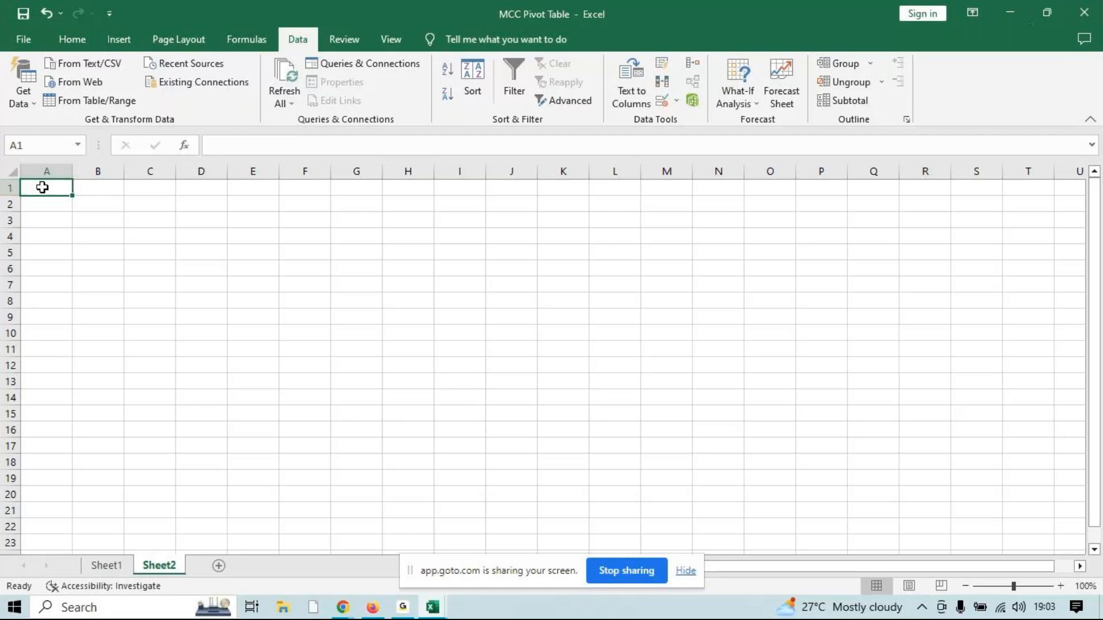
click(68, 84)
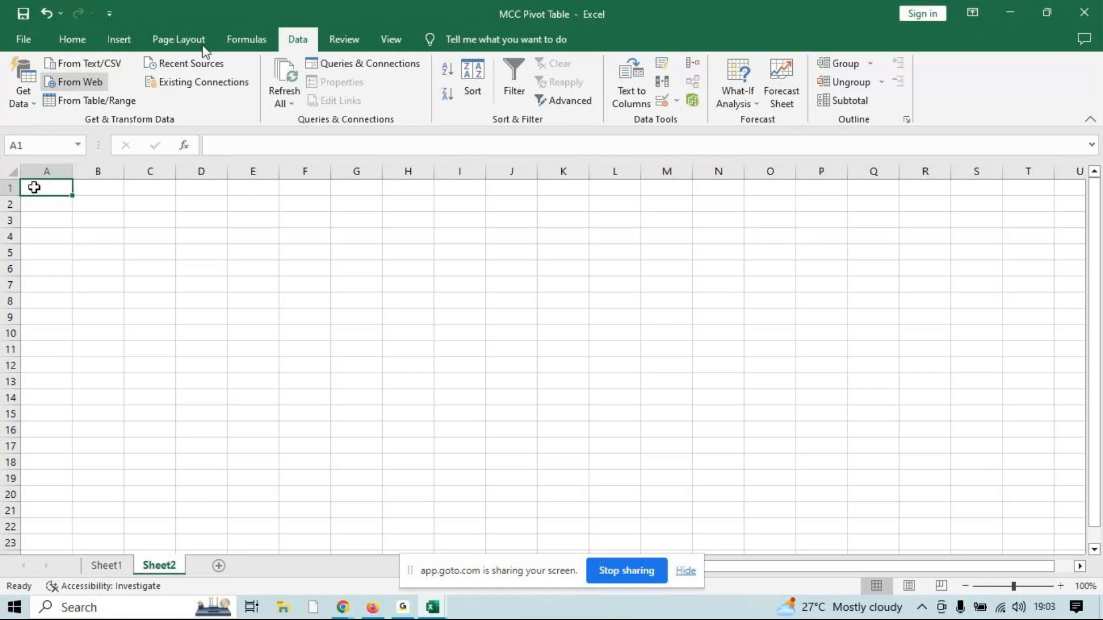
click(75, 84)
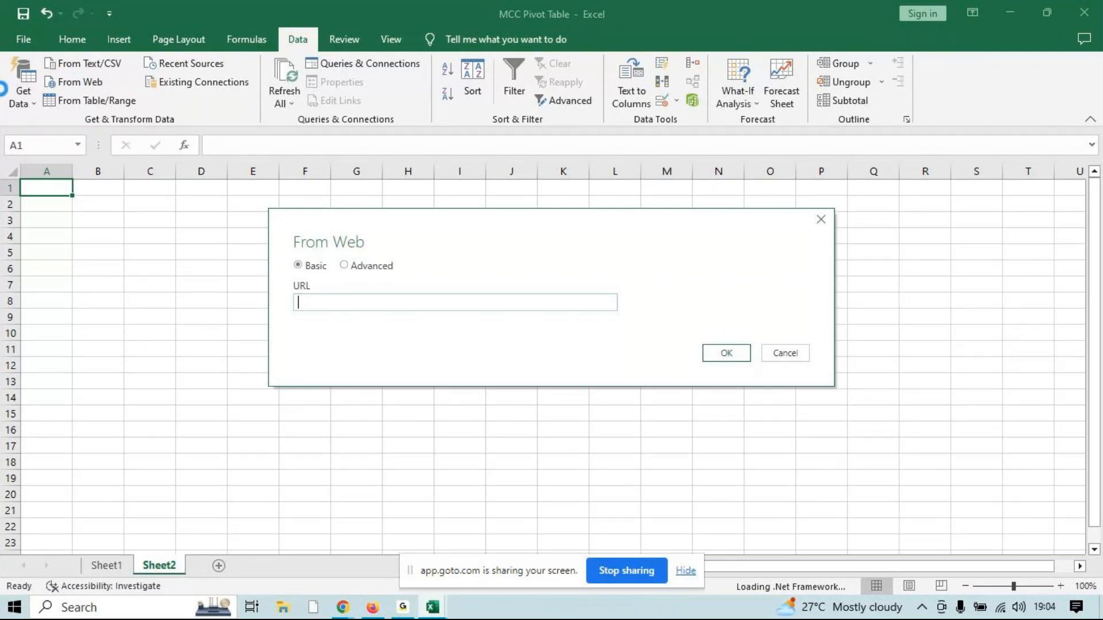
key(ctrl+v)
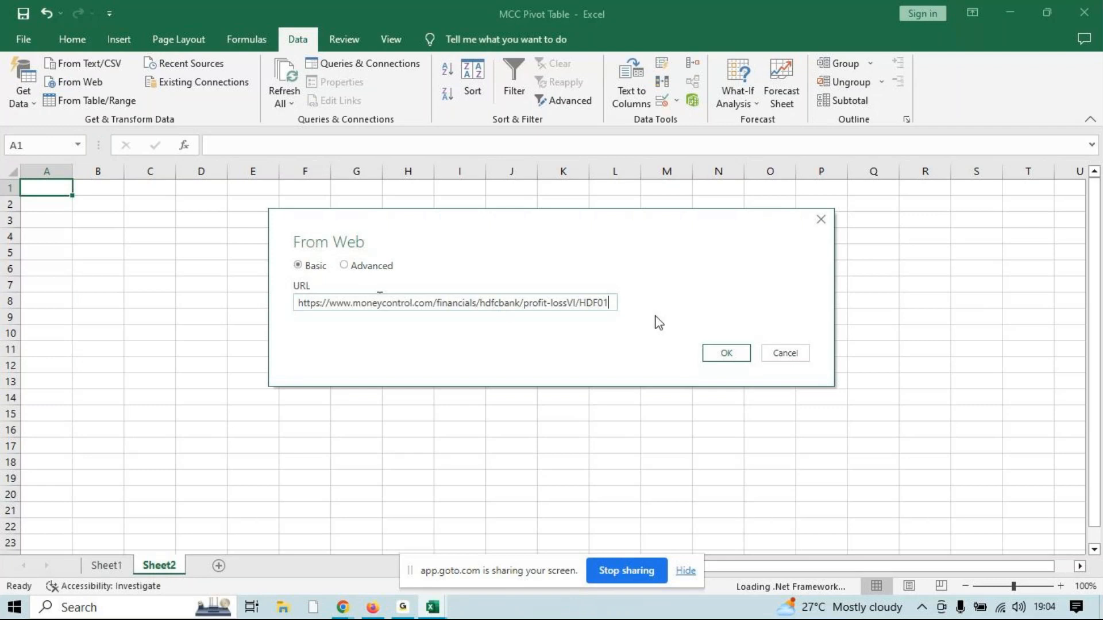
click(727, 354)
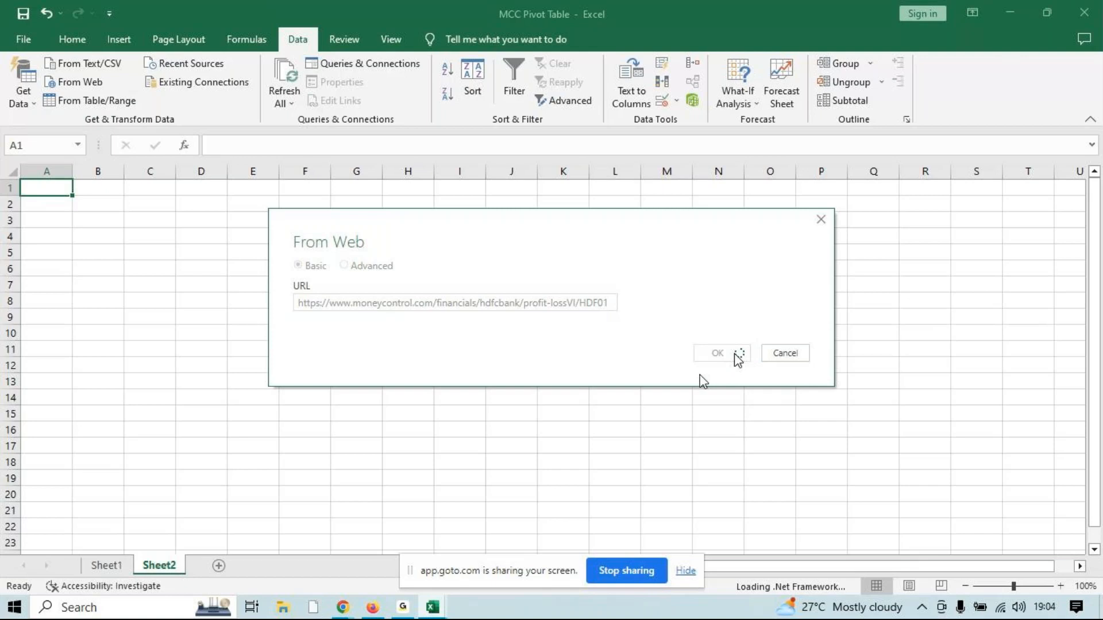
Preview the Document and Table 0 items in the Navigator, and load Table 0 into the workbook
mouse_move(375, 608)
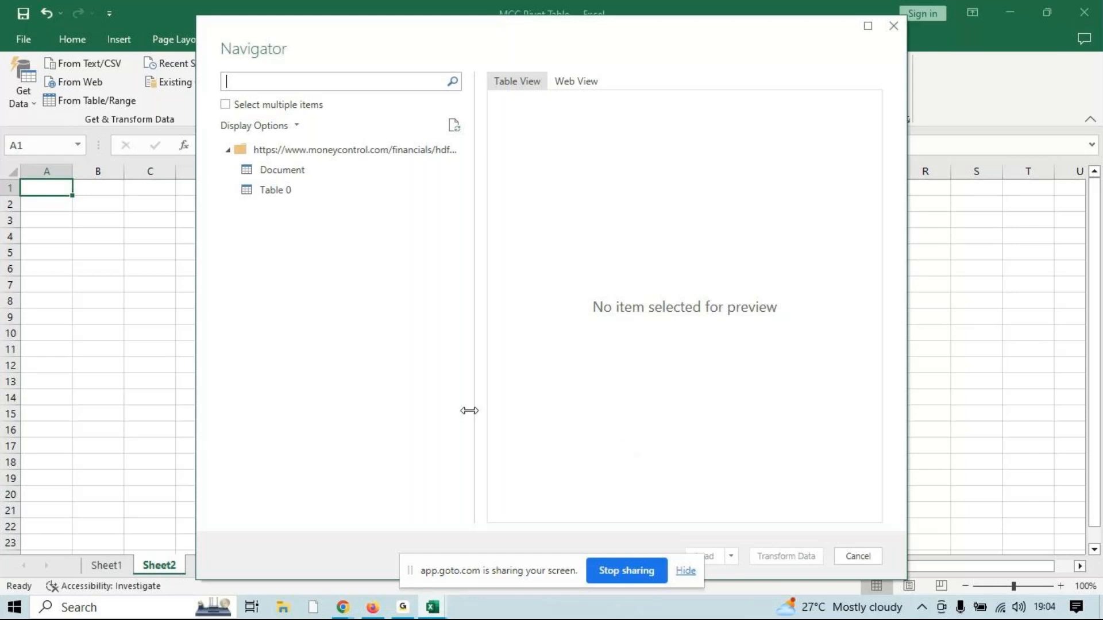
click(283, 175)
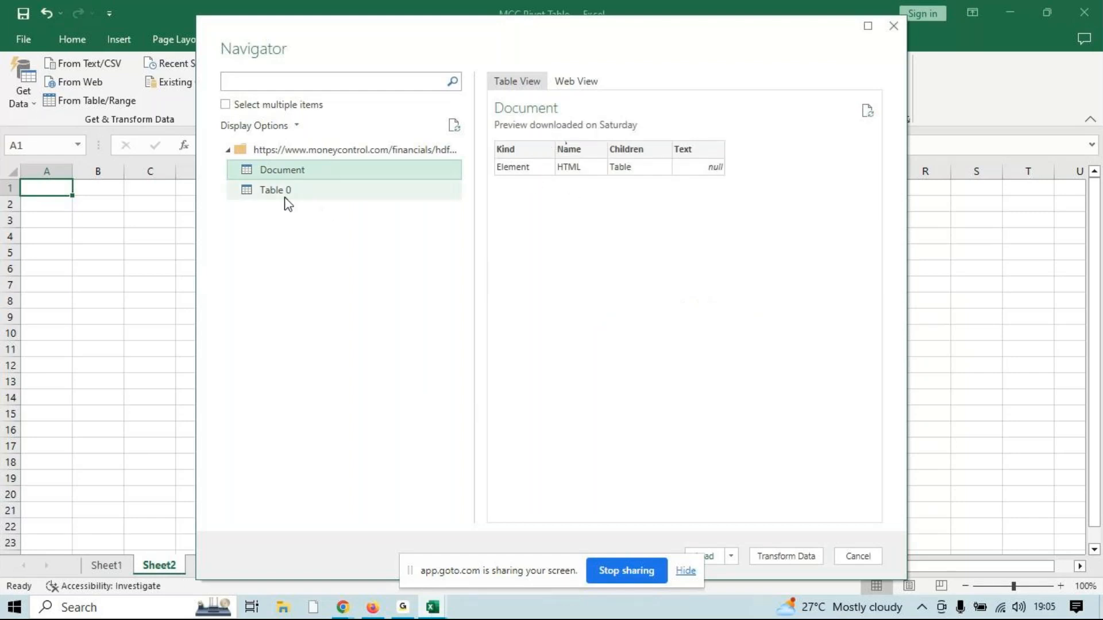
click(286, 191)
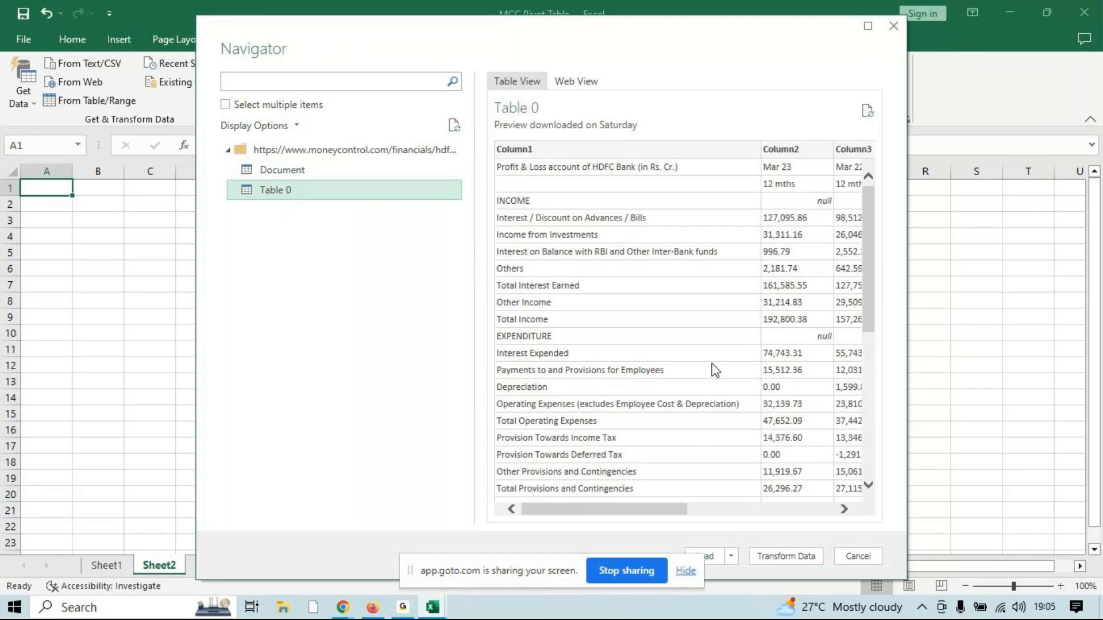
drag(620, 511, 838, 517)
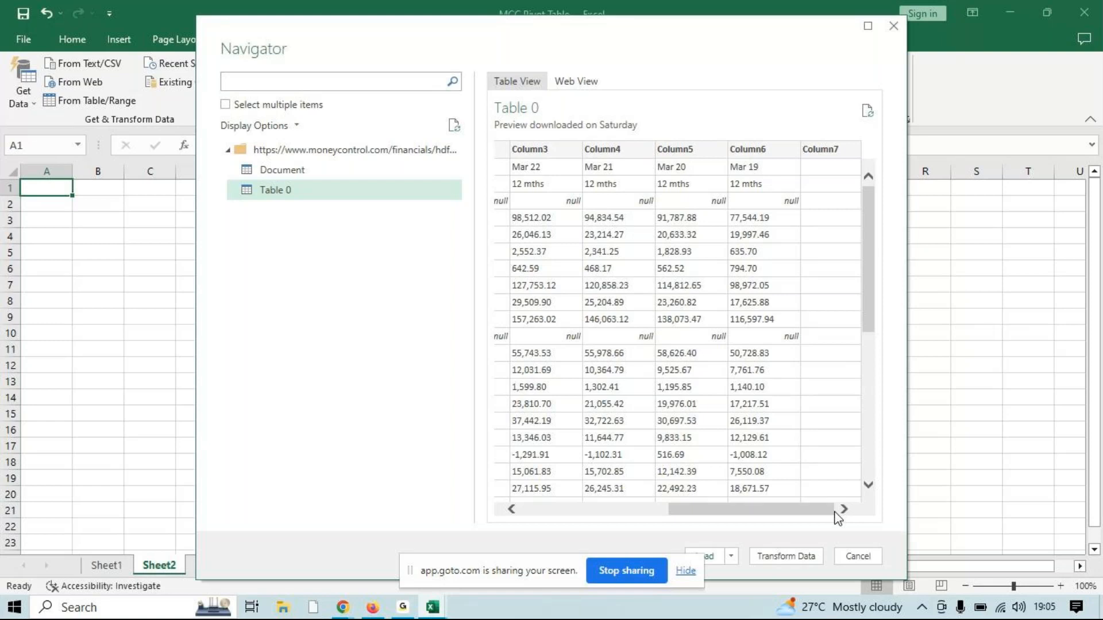
click(715, 559)
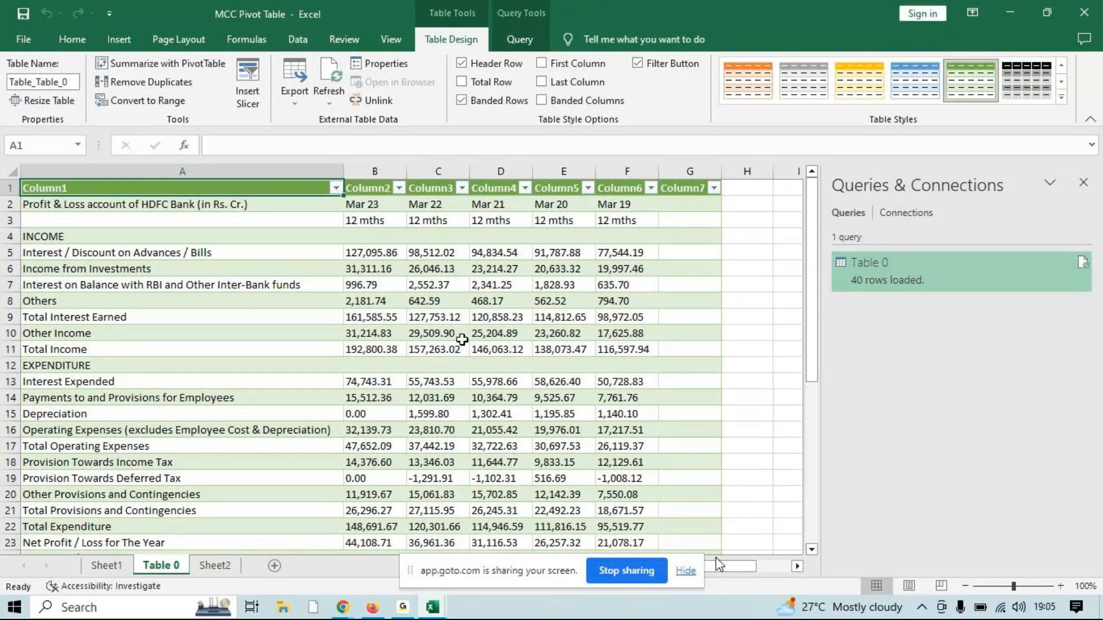
click(11, 188)
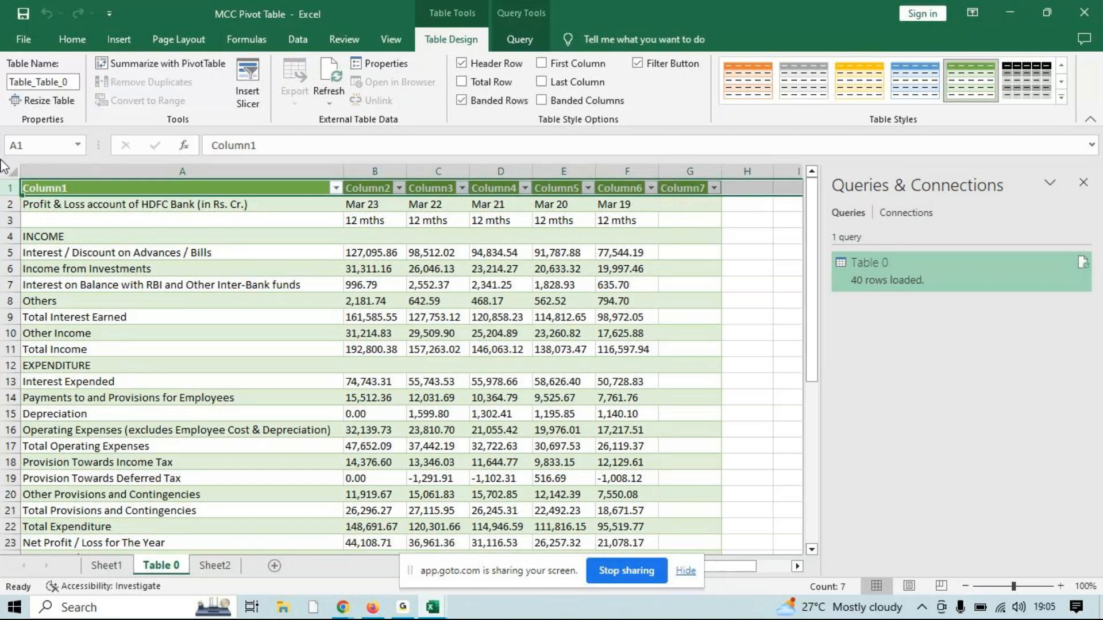
right_click(3, 187)
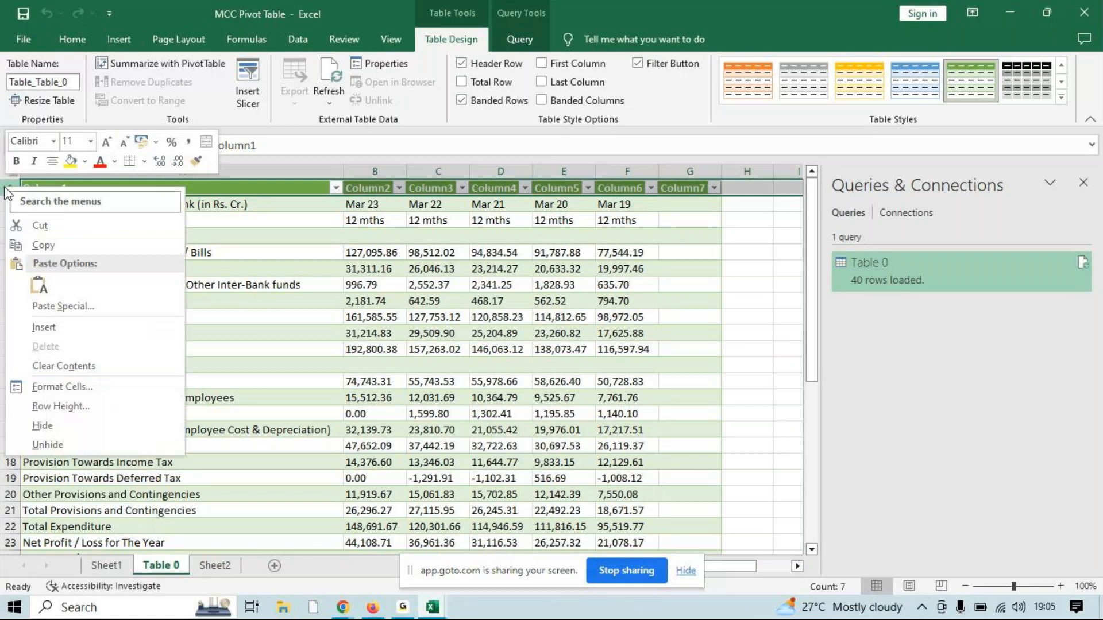
click(328, 350)
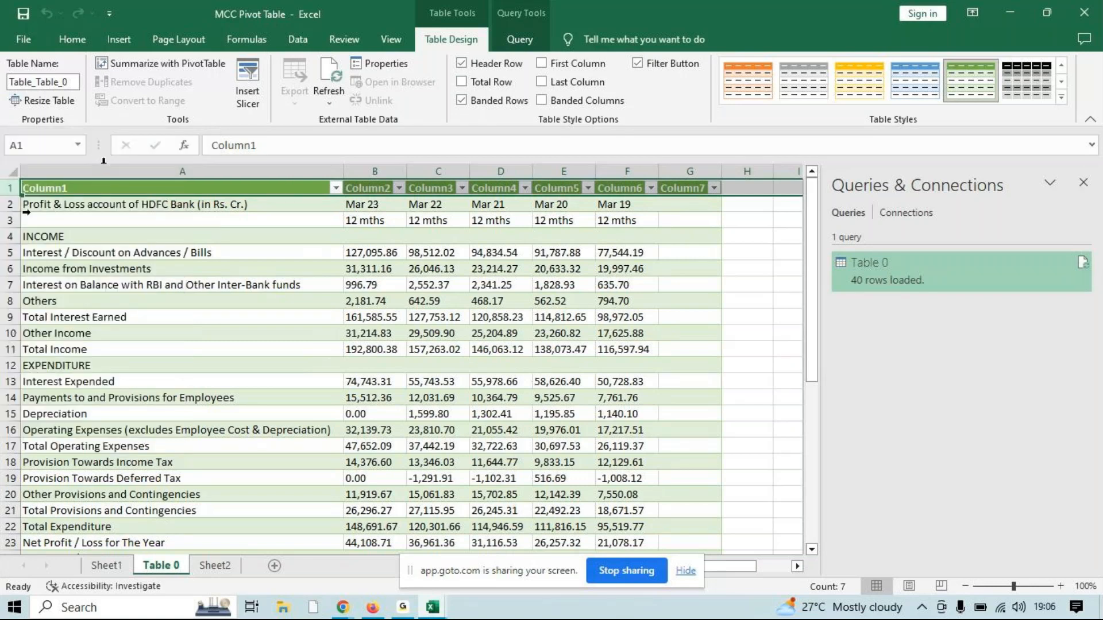
Turn off the imported table's header row and delete the blank row 1 above the profit and loss data
click(216, 272)
click(475, 69)
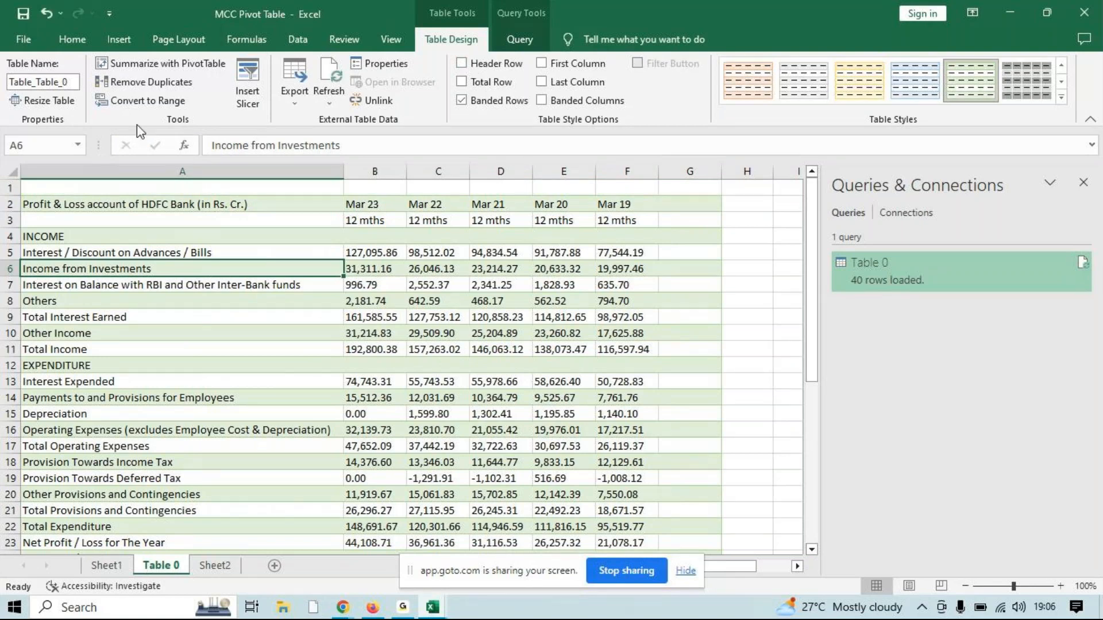
right_click(14, 196)
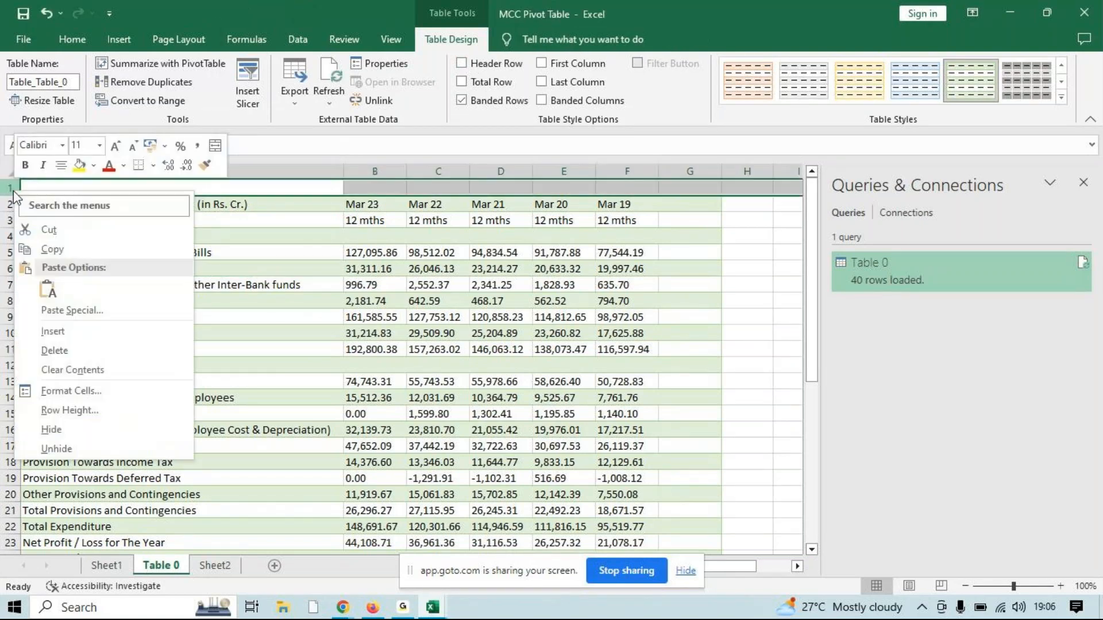
click(75, 350)
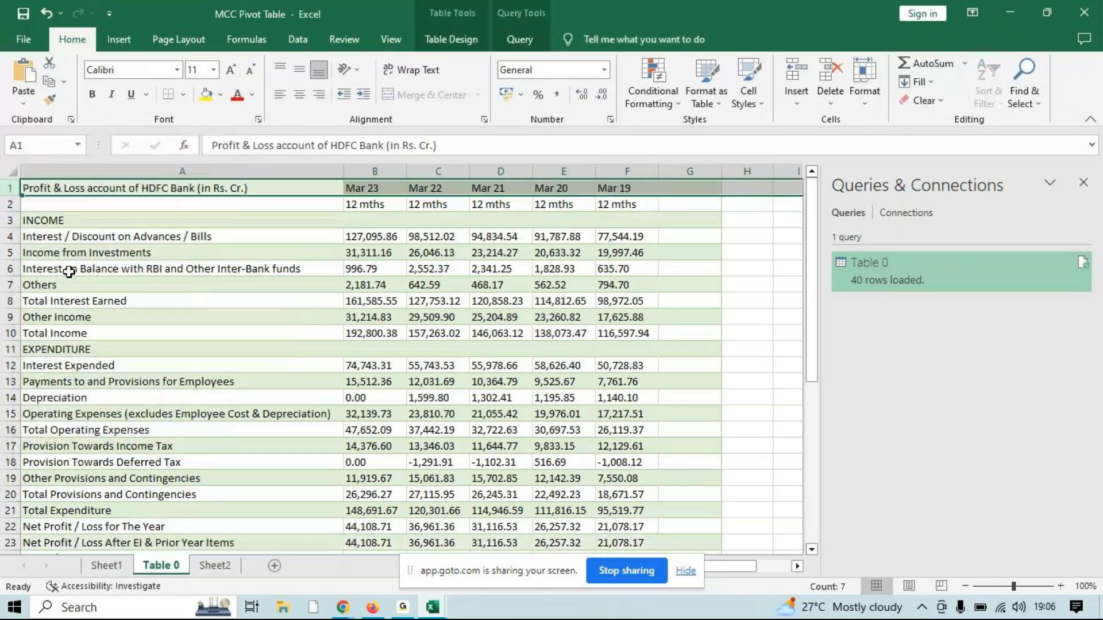
Turn the imported table's header row back on
click(470, 49)
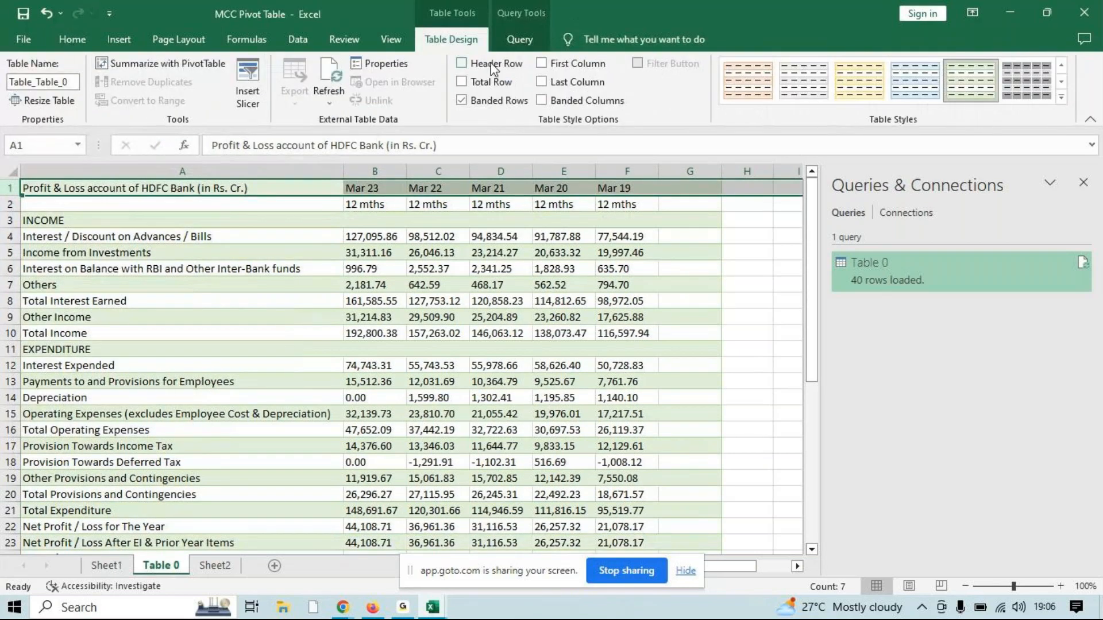
click(492, 65)
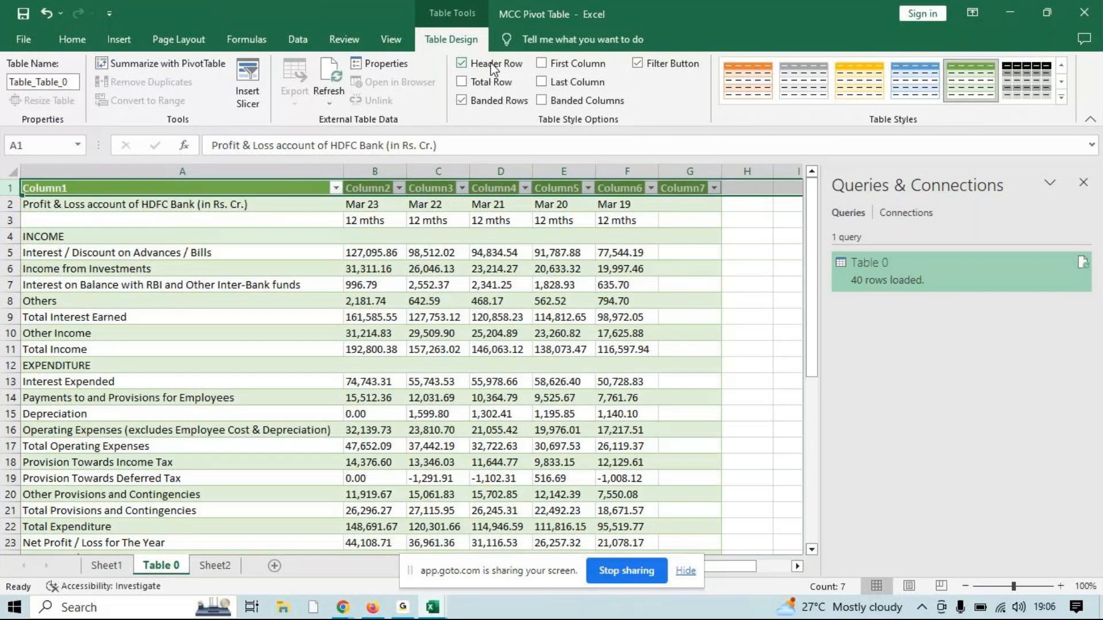
Undo turning the imported table's header row back on
key(ctrl+z)
click(418, 283)
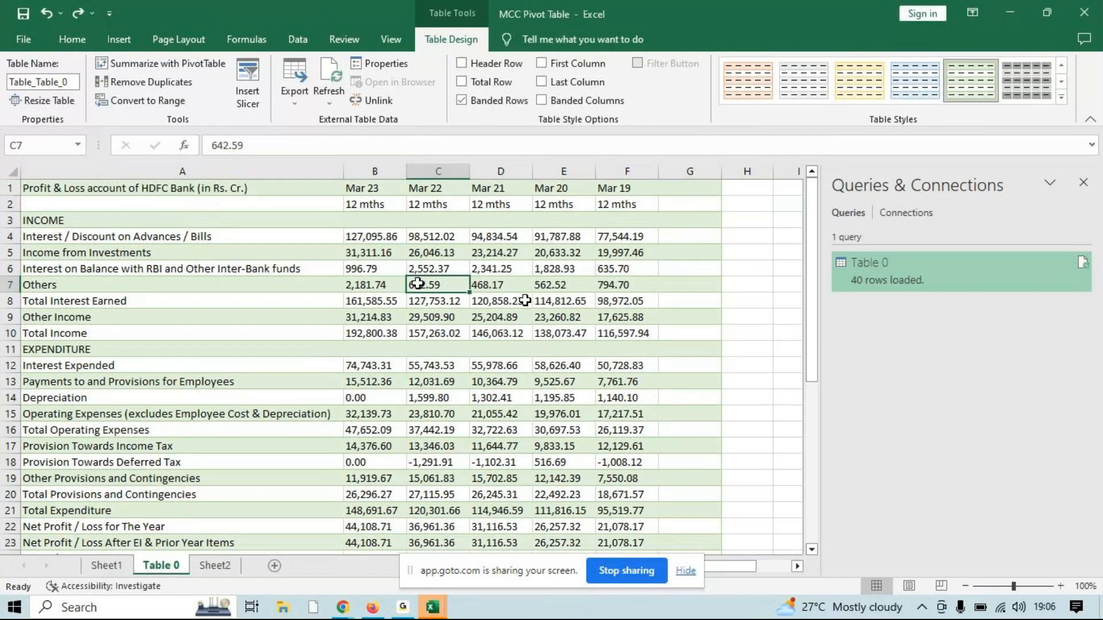
Switch to the GoTo meeting window in Chrome to check the chat, and return to the MCC Pivot Table workbook
click(403, 607)
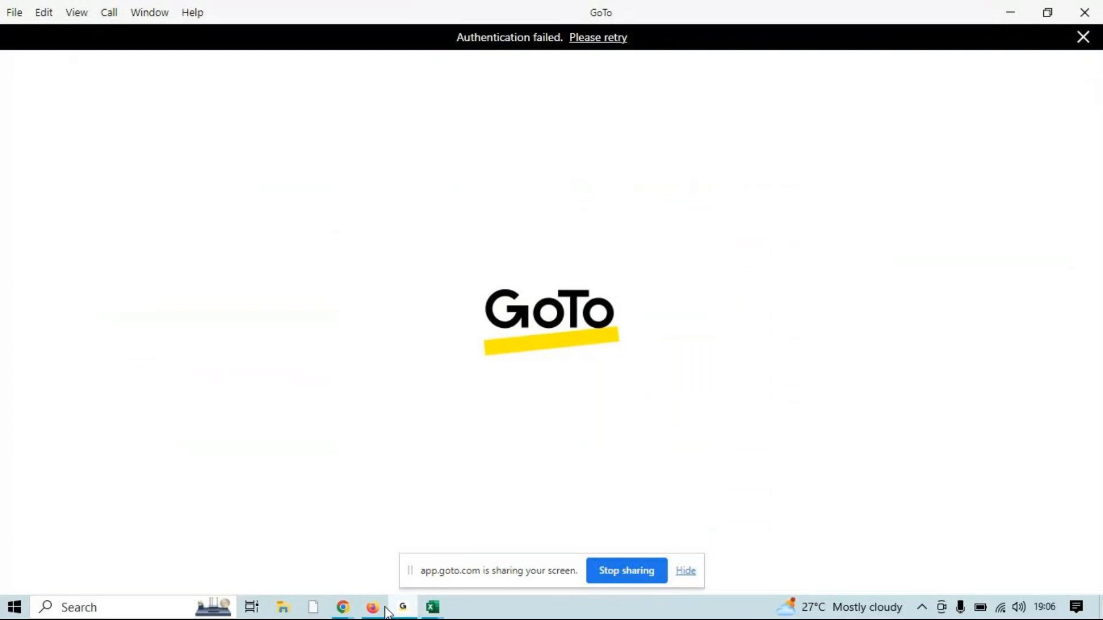
mouse_move(348, 610)
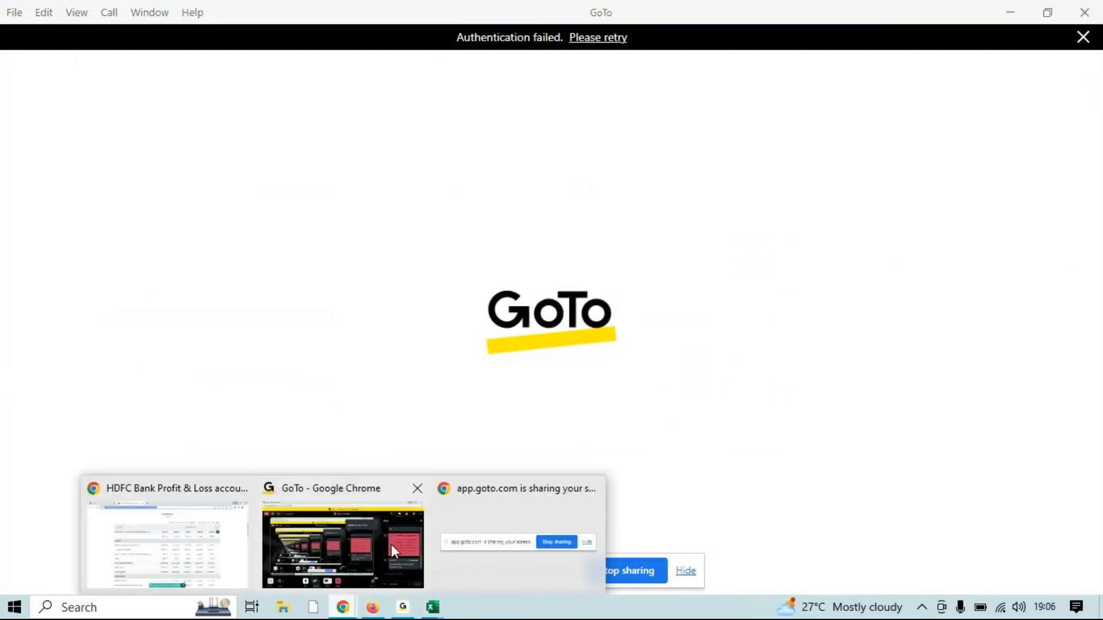
click(391, 545)
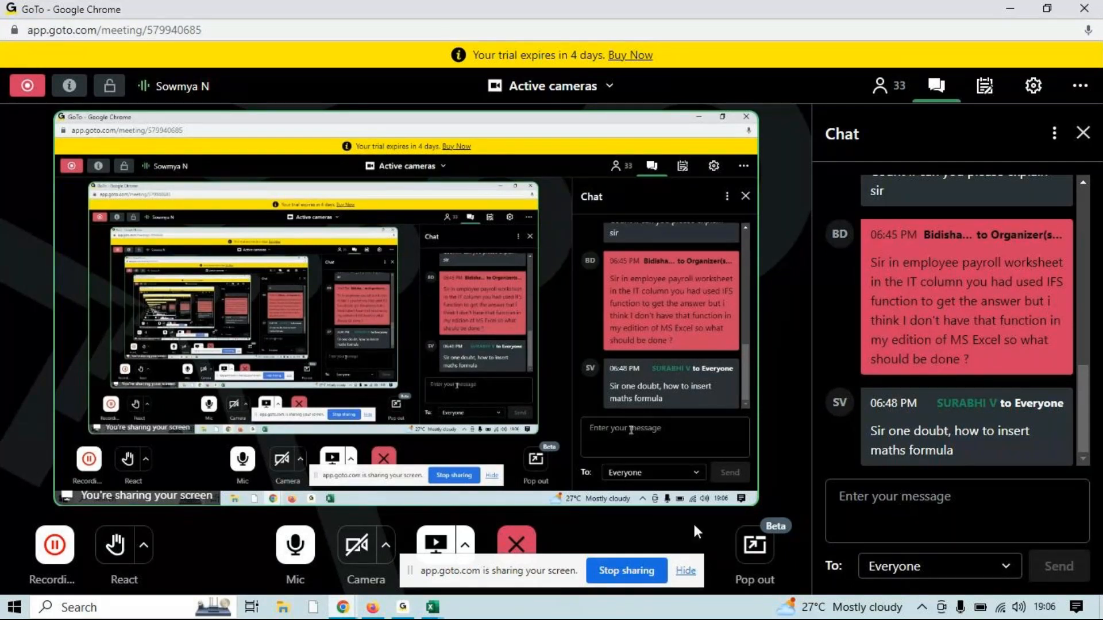
click(442, 609)
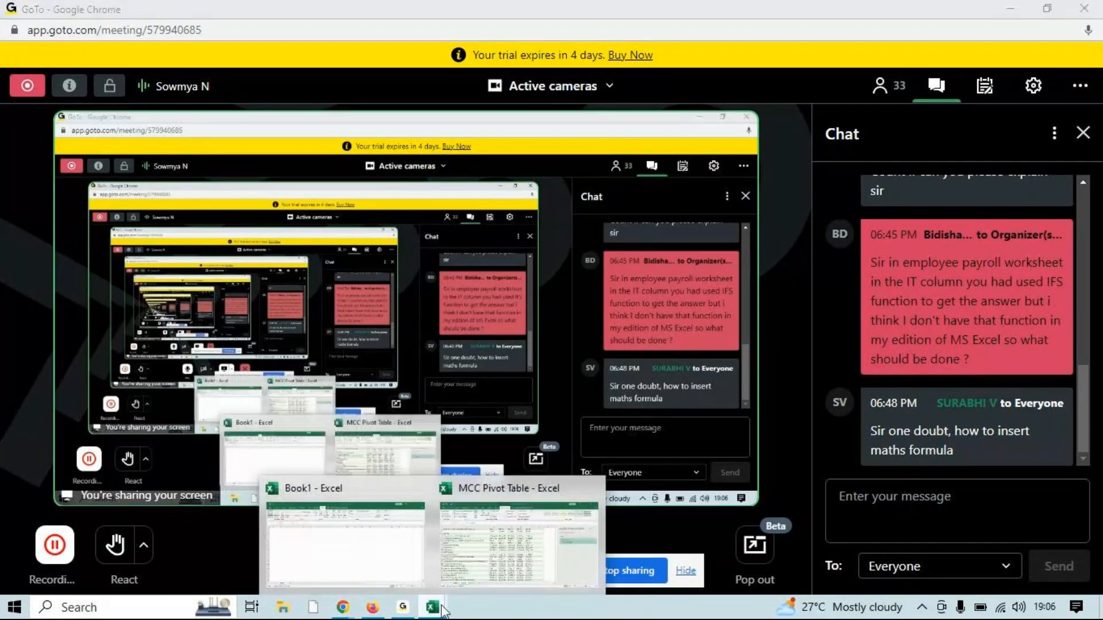
click(501, 560)
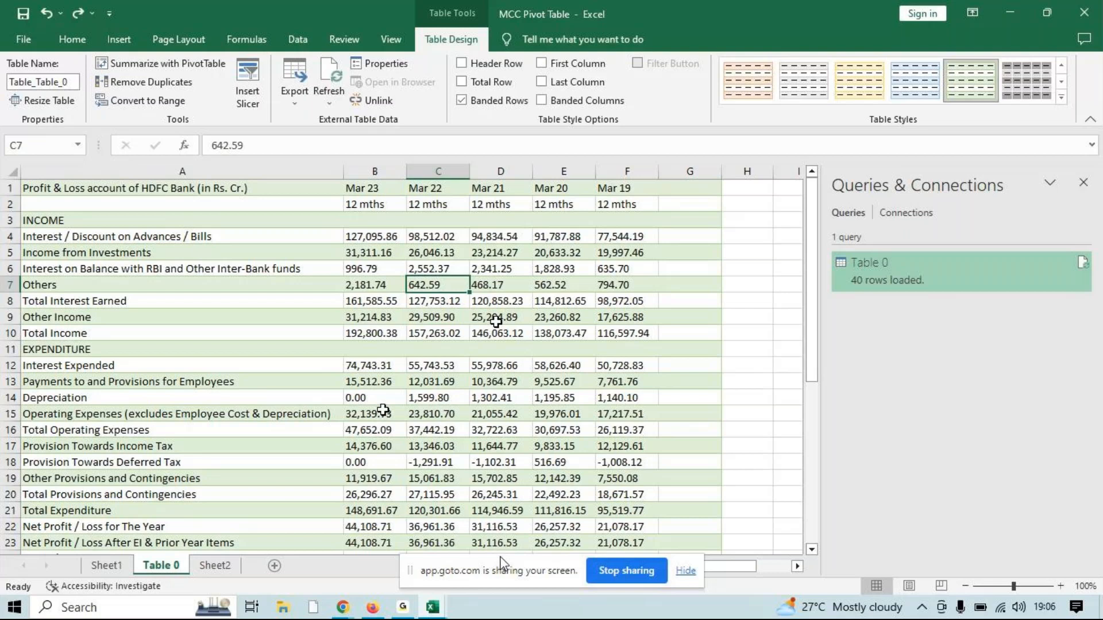
Bring up and minimise the GoTo desktop app, and close the workbook's Queries & Connections pane
click(403, 607)
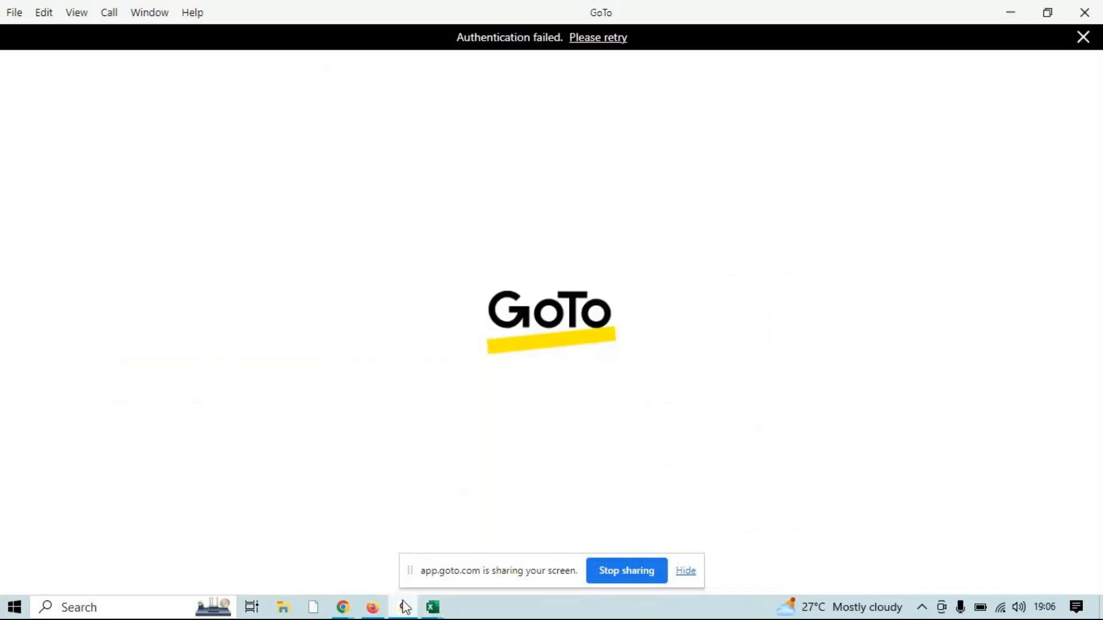
mouse_move(357, 608)
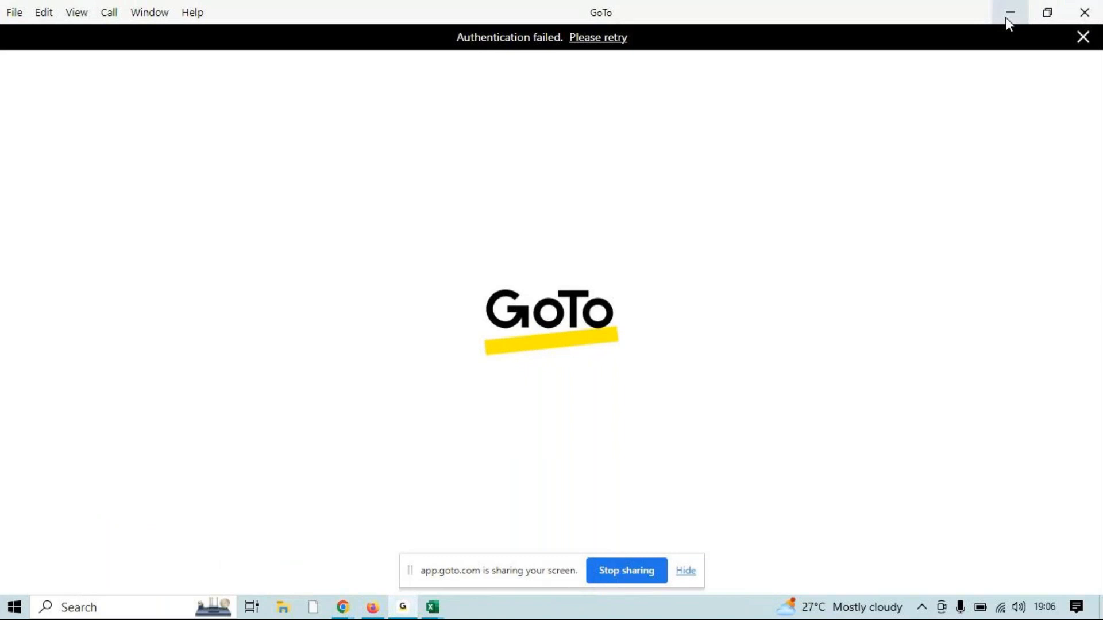
click(1007, 16)
click(1084, 182)
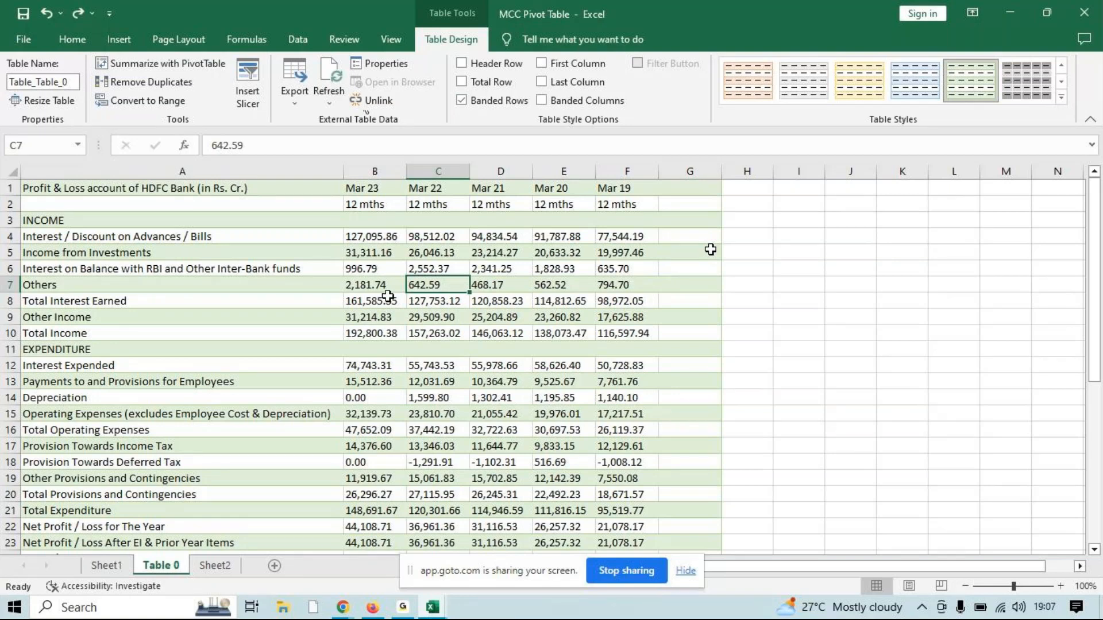
click(375, 282)
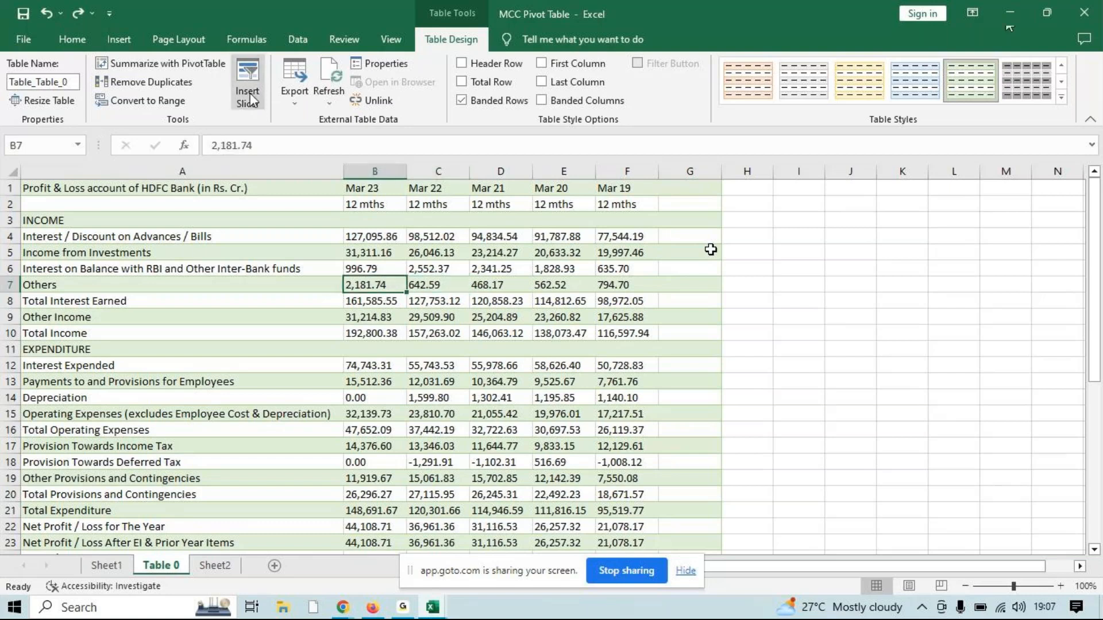
click(297, 40)
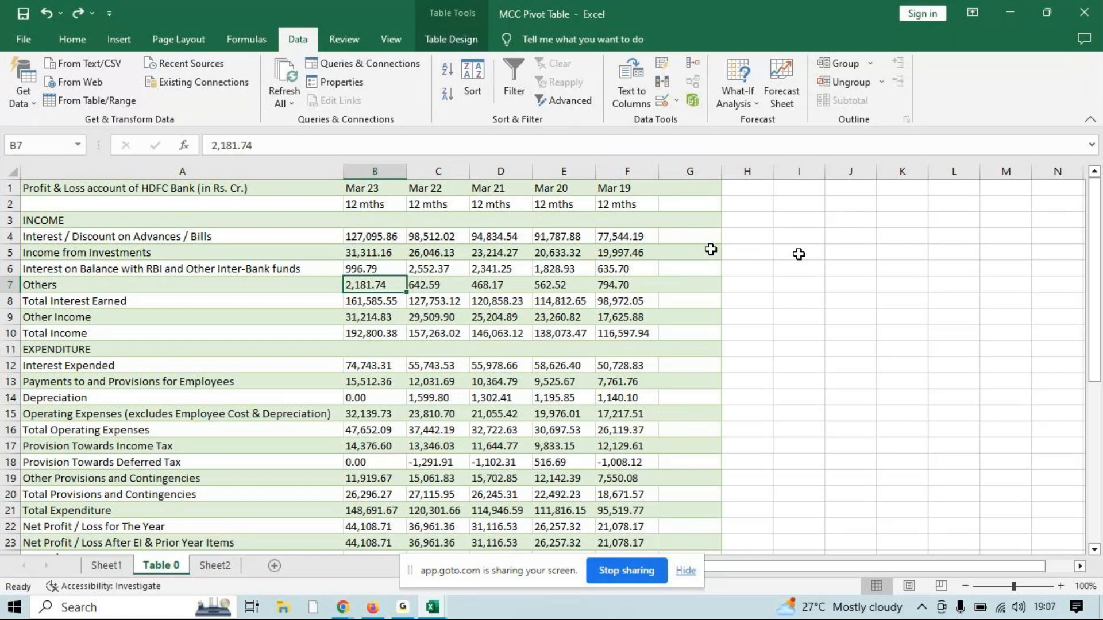
click(846, 301)
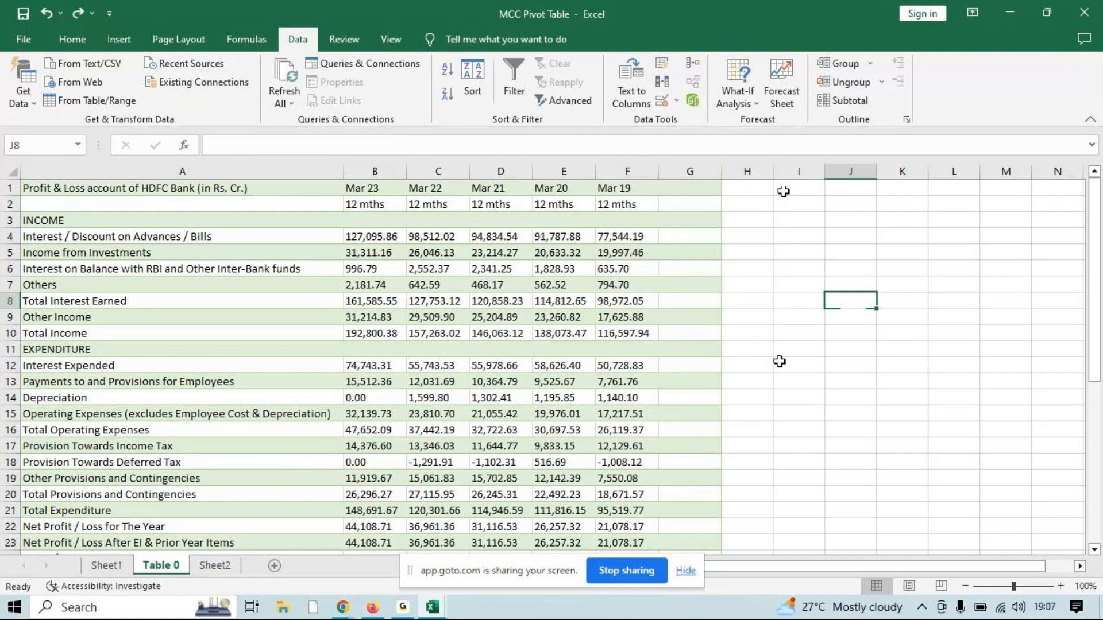
Open Notepad, write "Flash Fill - Ctrl + E" in the blank document, and minimise it to return to the workbook
key(super+r)
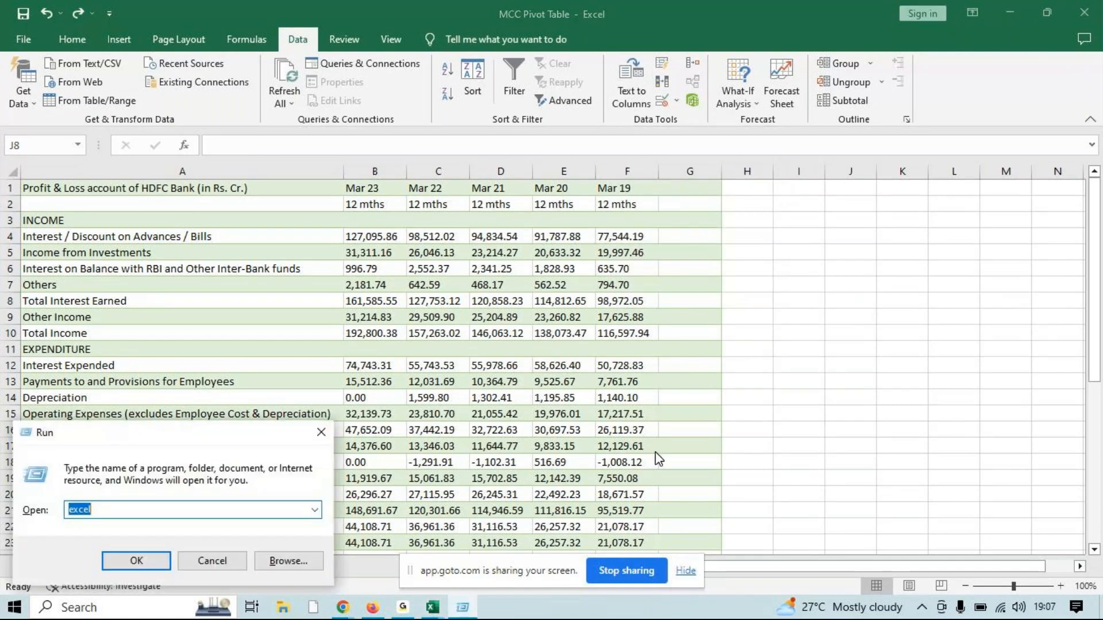
text(notepad)
key(Return)
text(Flash)
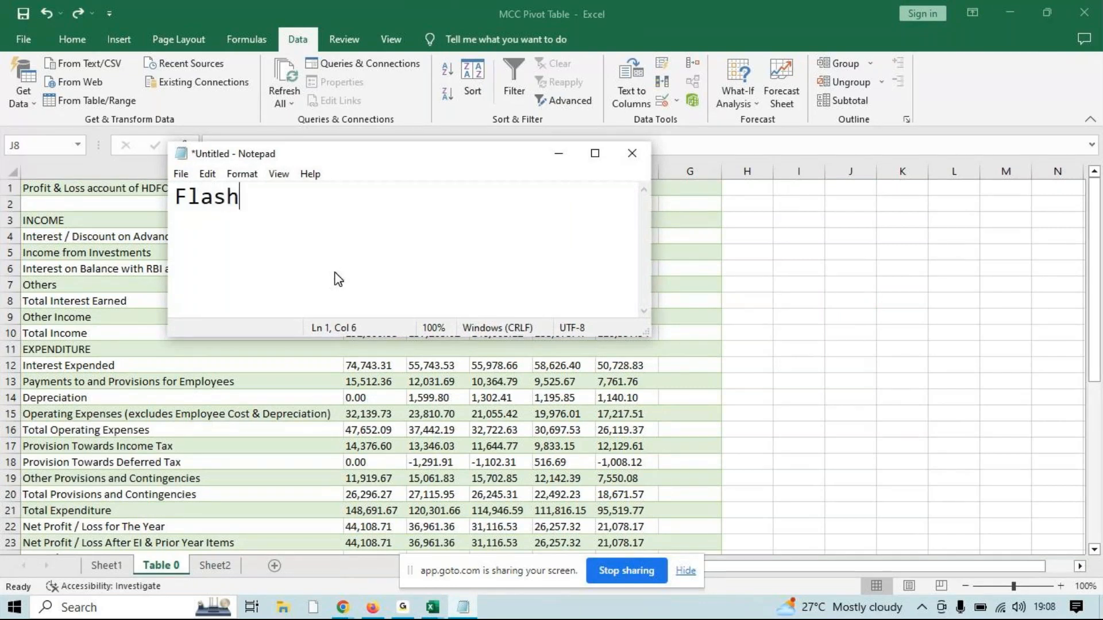
text( Fill  - Ctrl  + E)
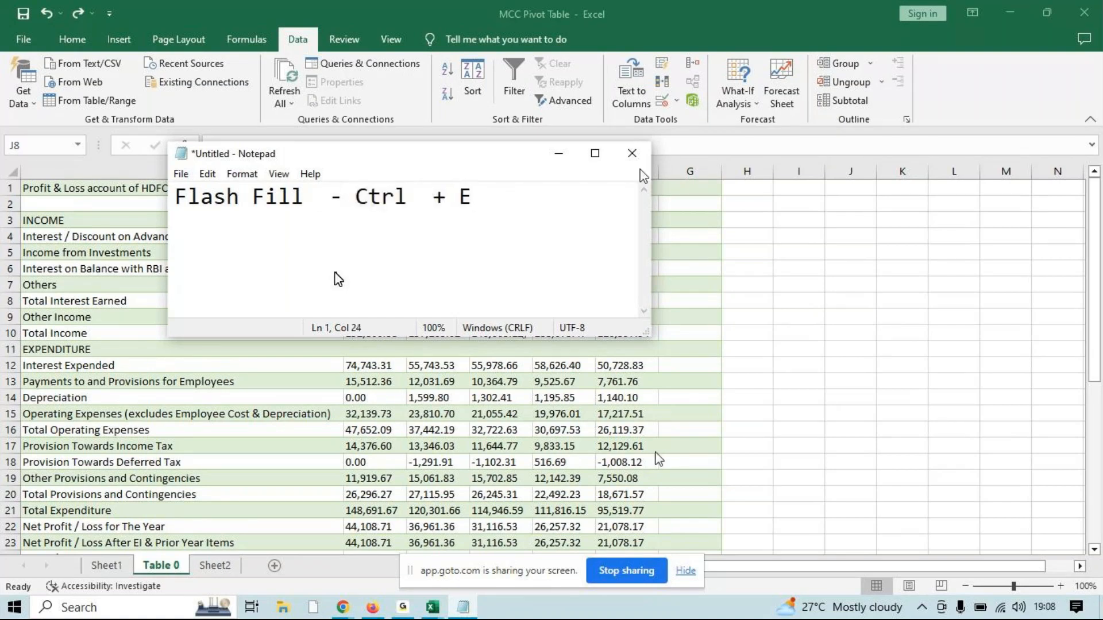
click(598, 155)
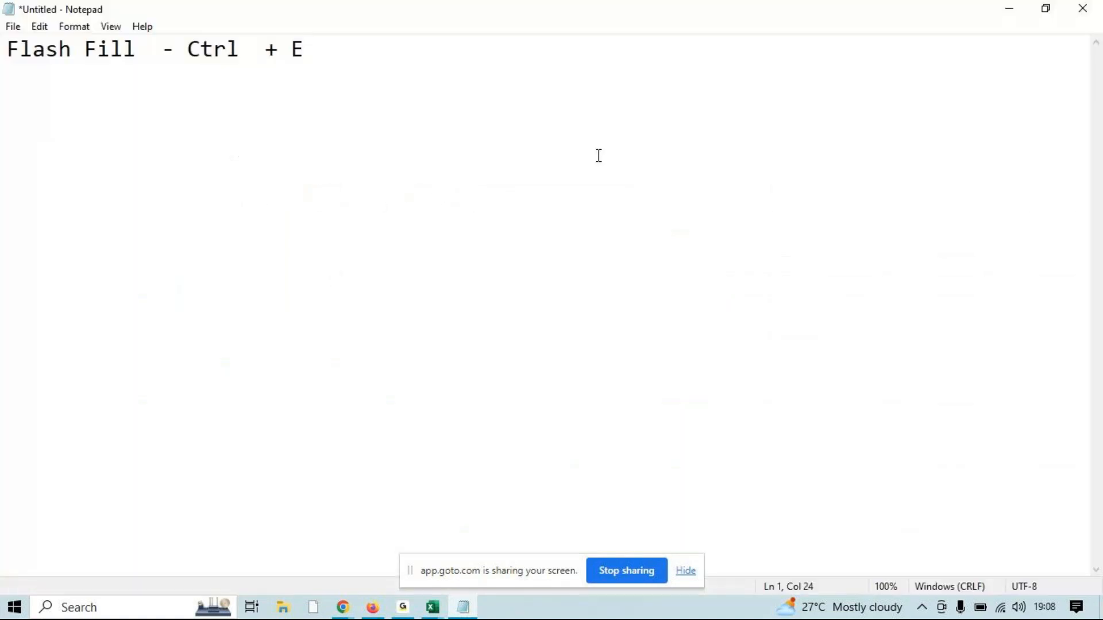
click(1010, 22)
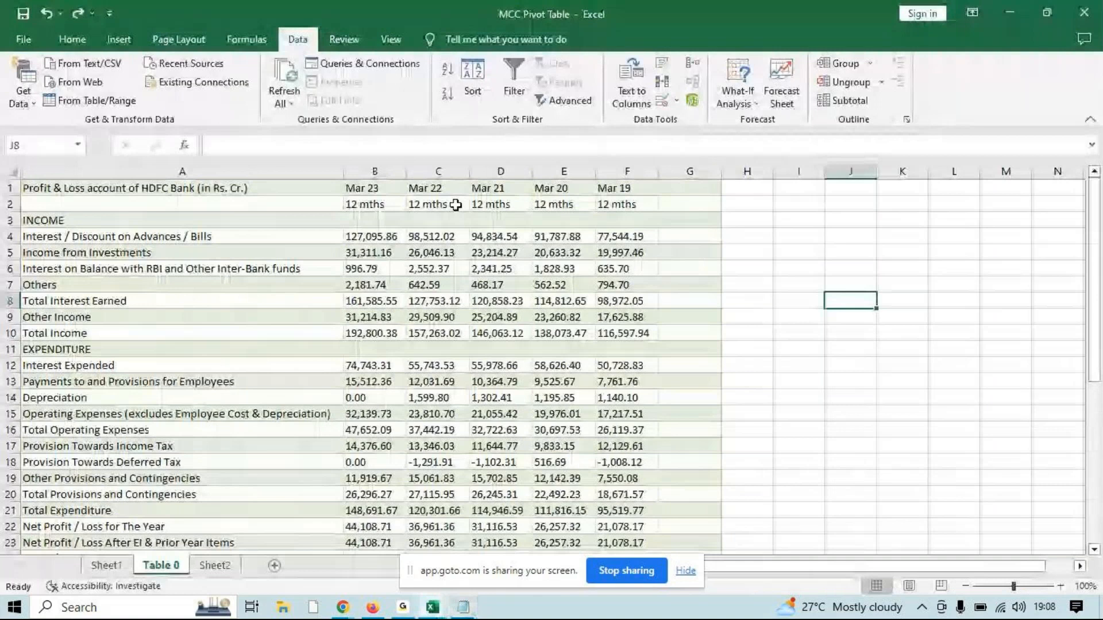
Clear the formatting of all cells on Sheet1
key(ctrl+Page_Up)
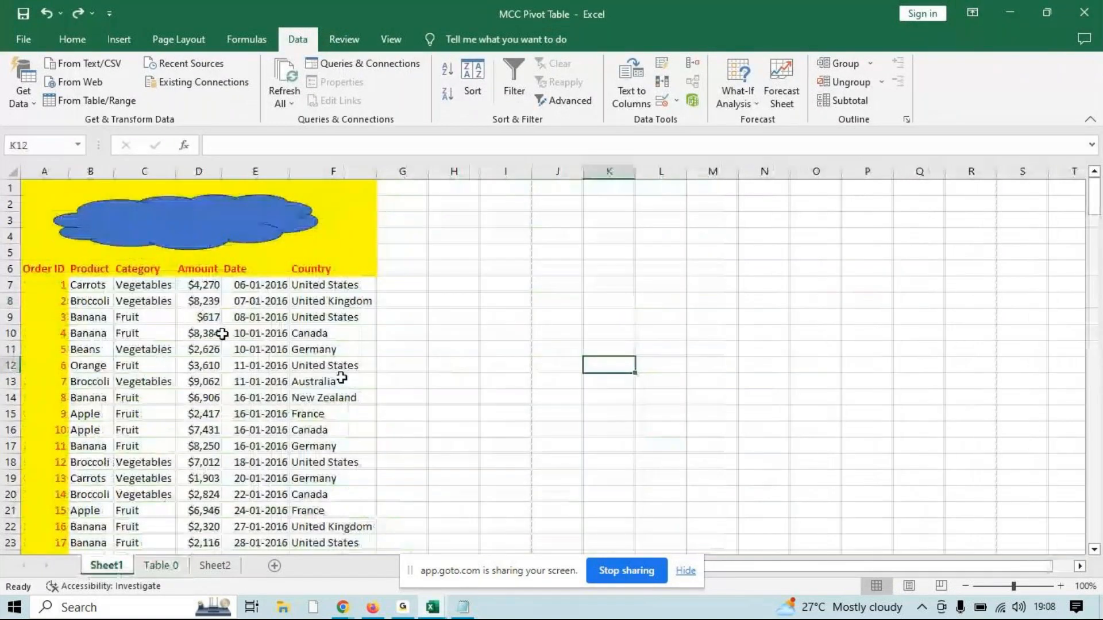
key(ctrl+a)
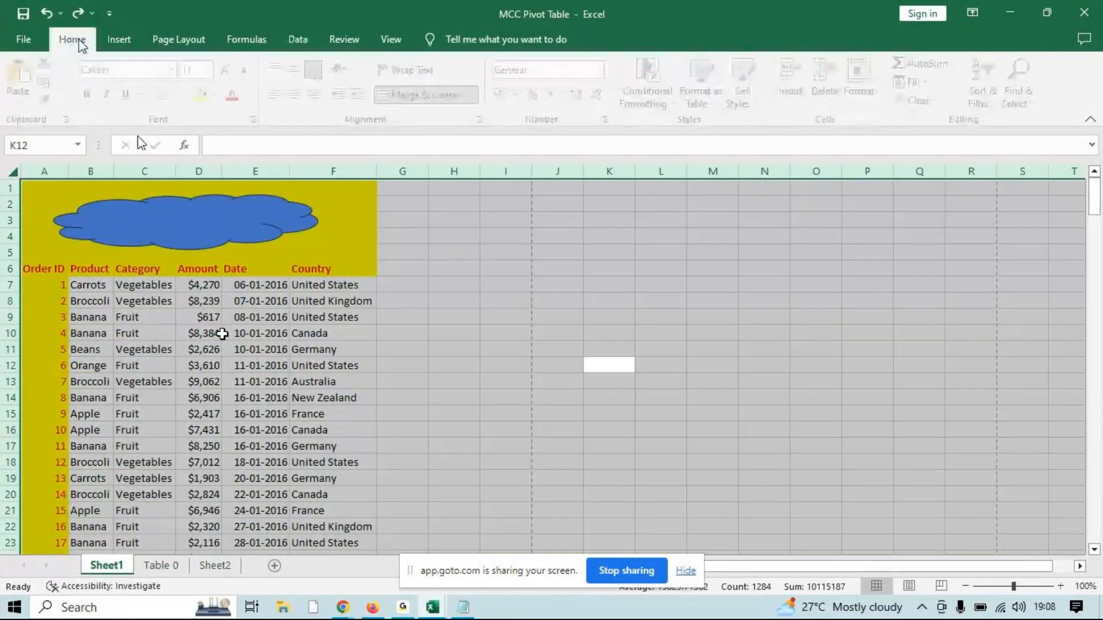
click(72, 39)
click(939, 103)
click(965, 140)
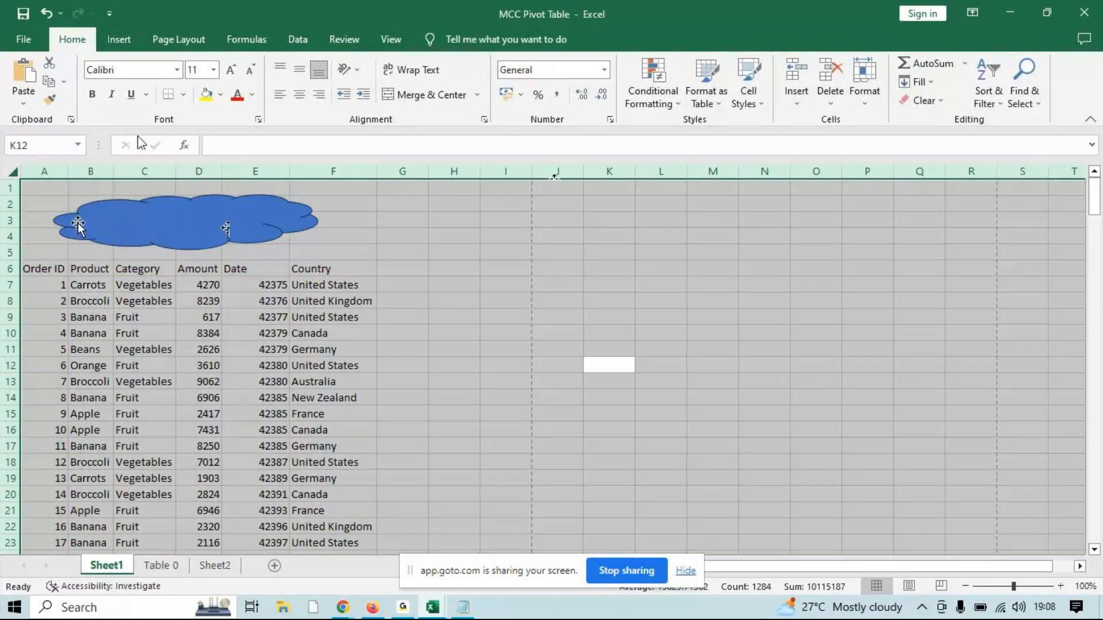
Delete the blue cloud shape and the five blank rows above the order table's headers on Sheet1
click(103, 227)
key(Delete)
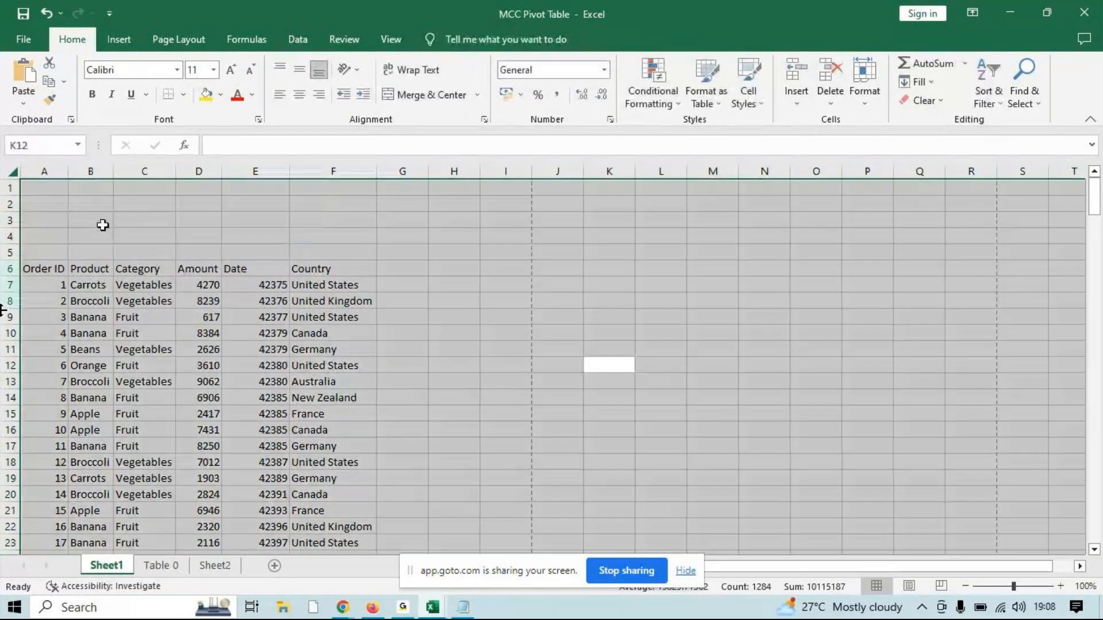
drag(10, 188, 6, 253)
key(ctrl+minus)
click(199, 284)
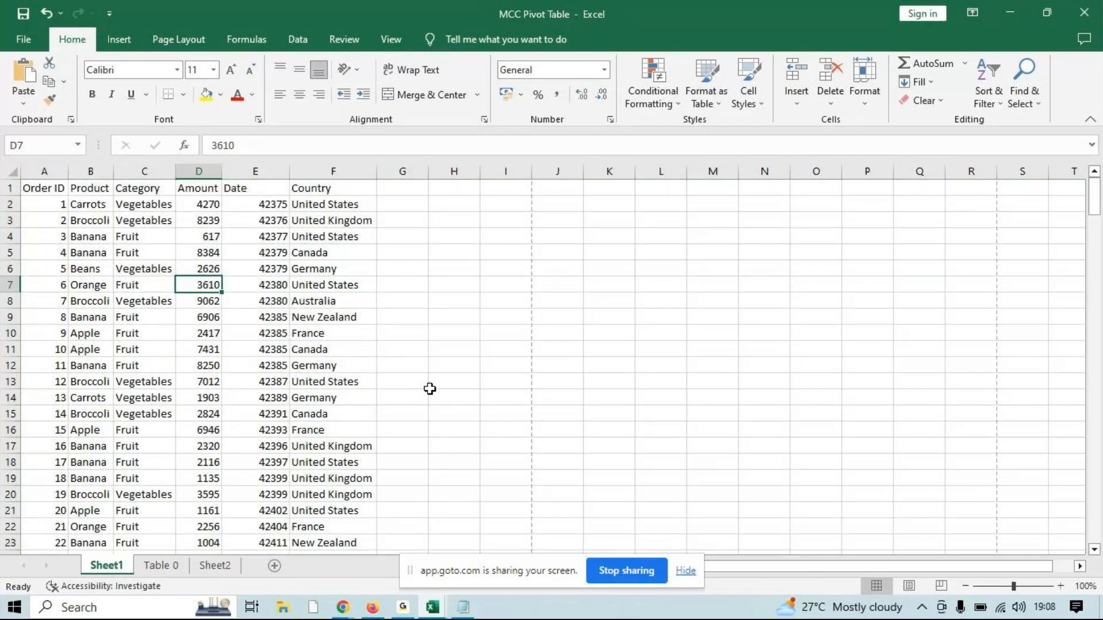
Select the Date column on Sheet1 from its header in E1 down to the last entry
click(279, 382)
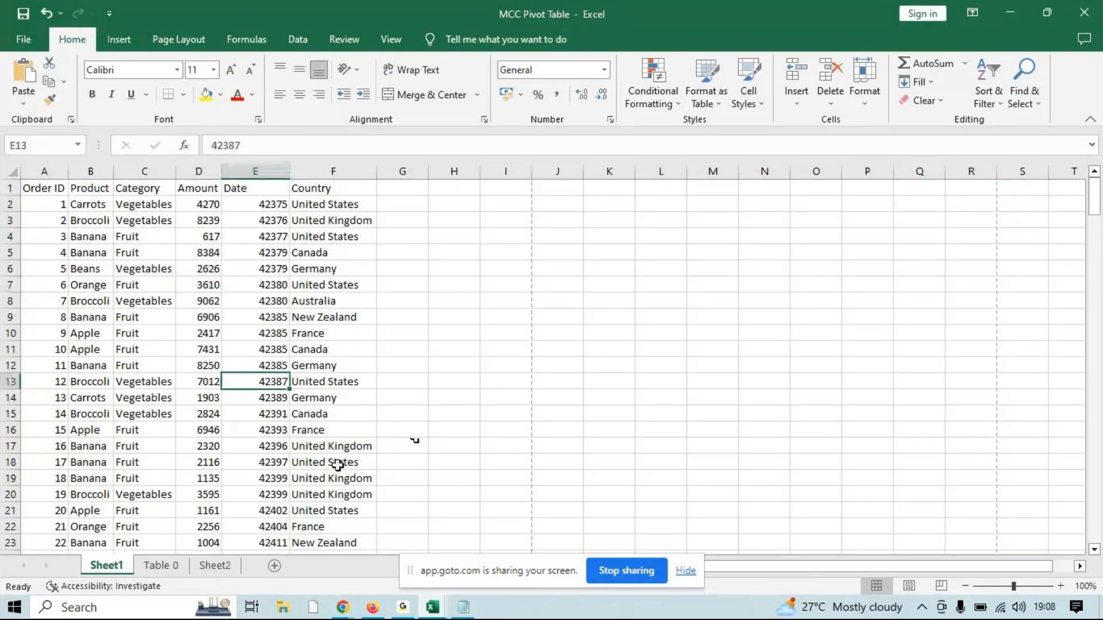
click(276, 187)
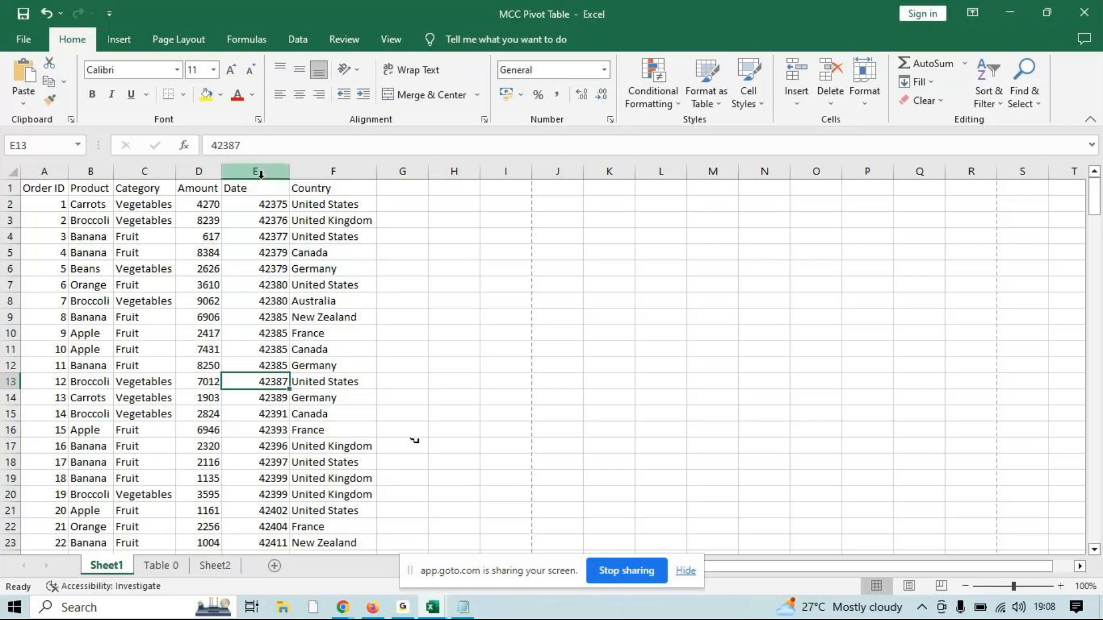
key(ctrl+shift+Down)
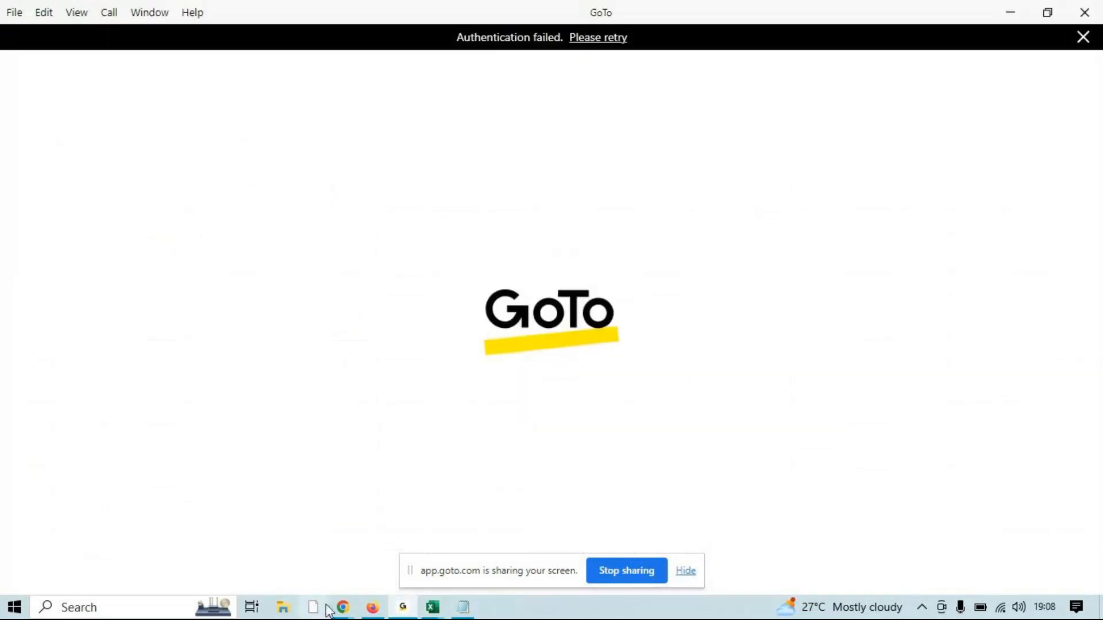
Switch to the GoTo meeting in Chrome, mute the microphone, minimise the meeting and close the GoTo desktop app
mouse_move(343, 608)
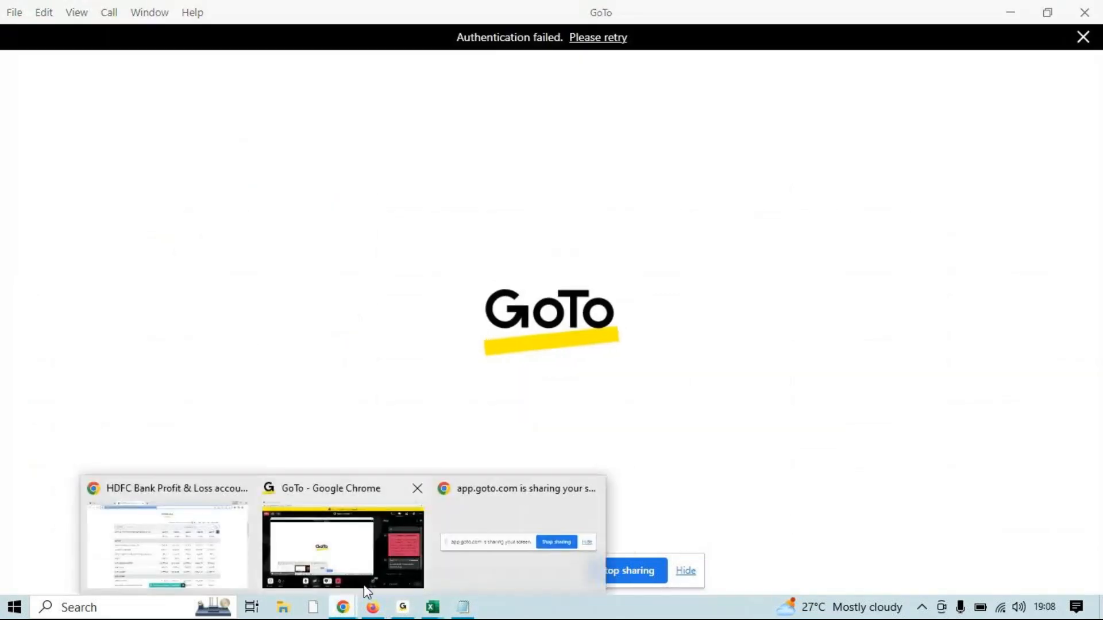
click(343, 548)
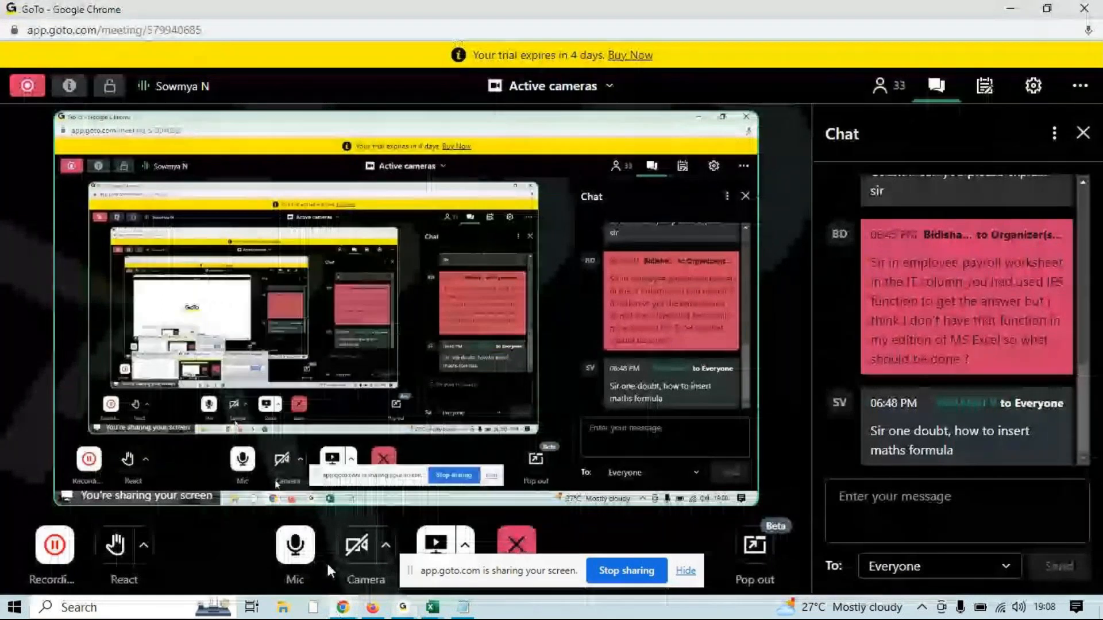
click(303, 554)
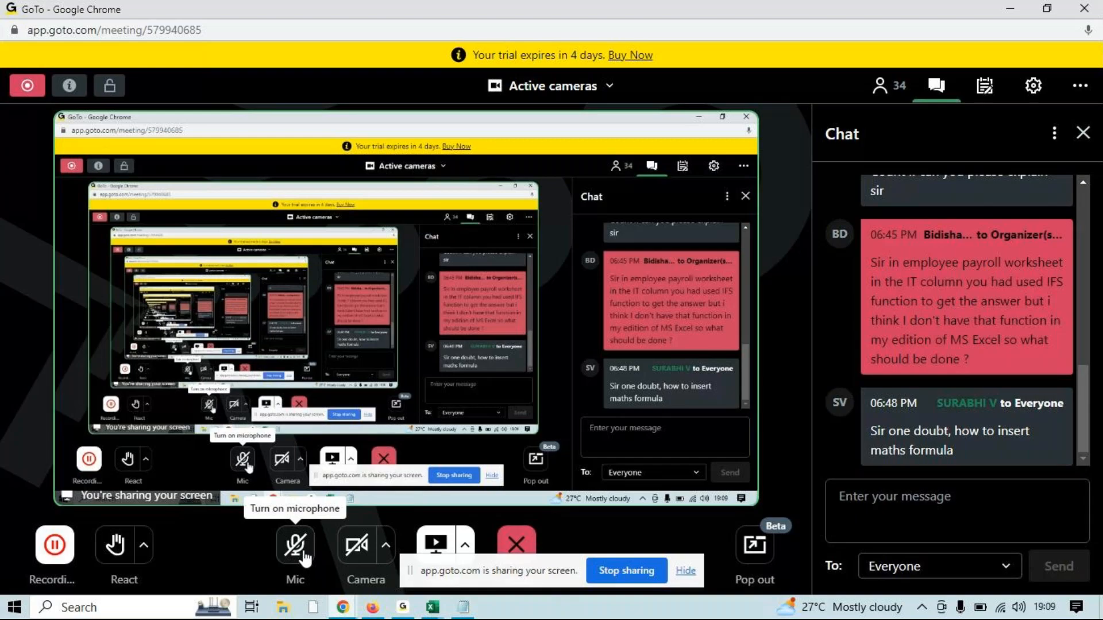
click(1011, 9)
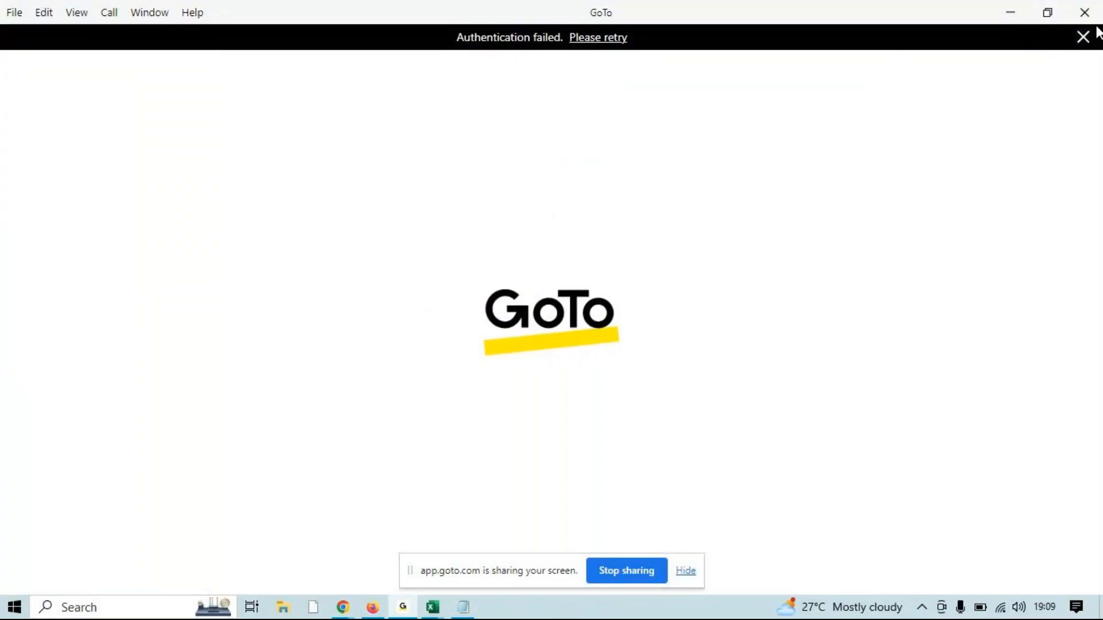
click(1085, 12)
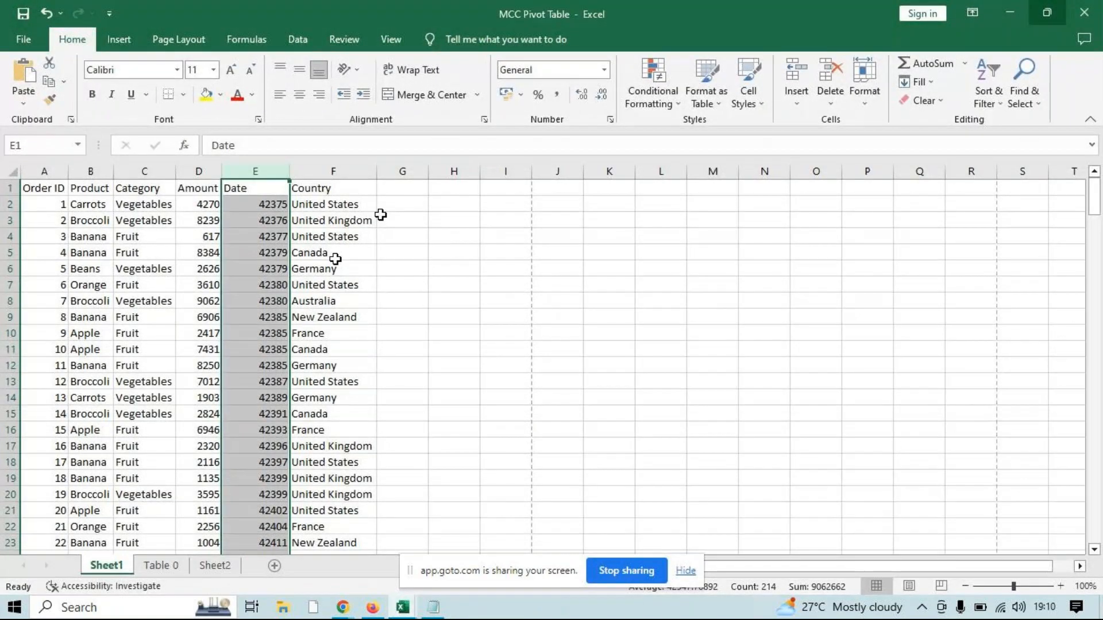
Enter "Unit" in G2 as the first four letters of the country, and Flash Fill the rest of column G
click(402, 380)
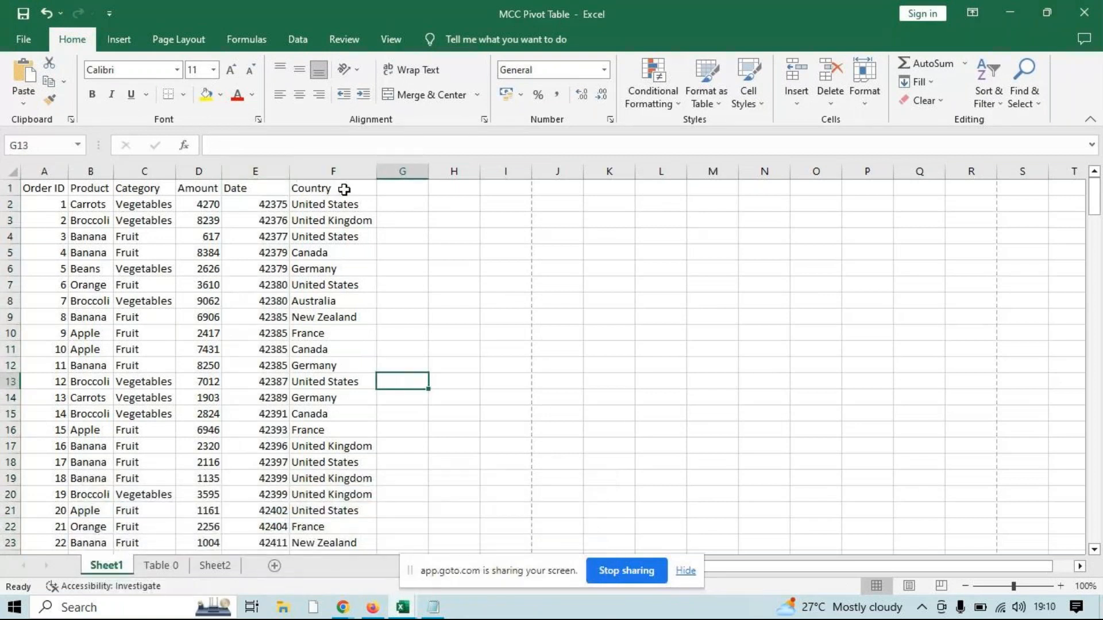
click(344, 190)
key(ctrl+shift+Down)
click(411, 204)
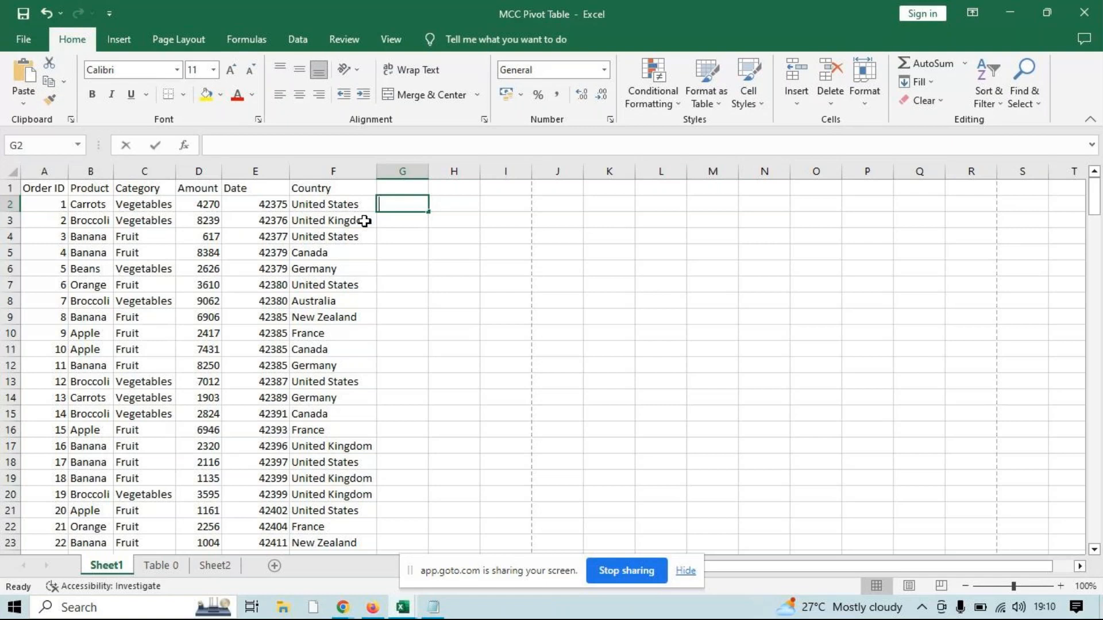
text(Uni)
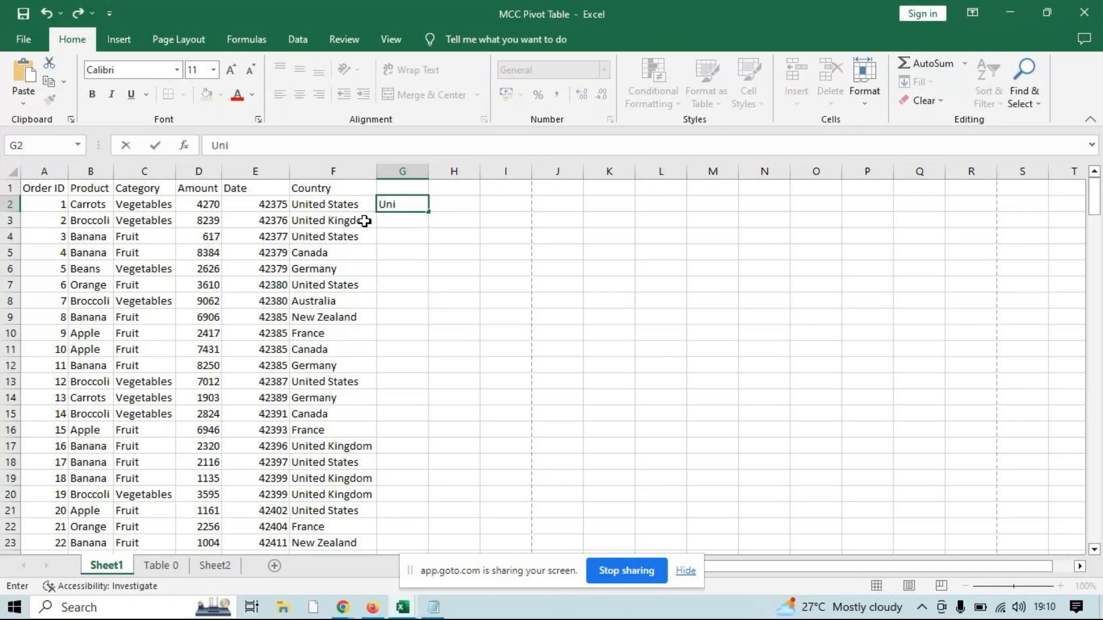
text(t)
key(Return)
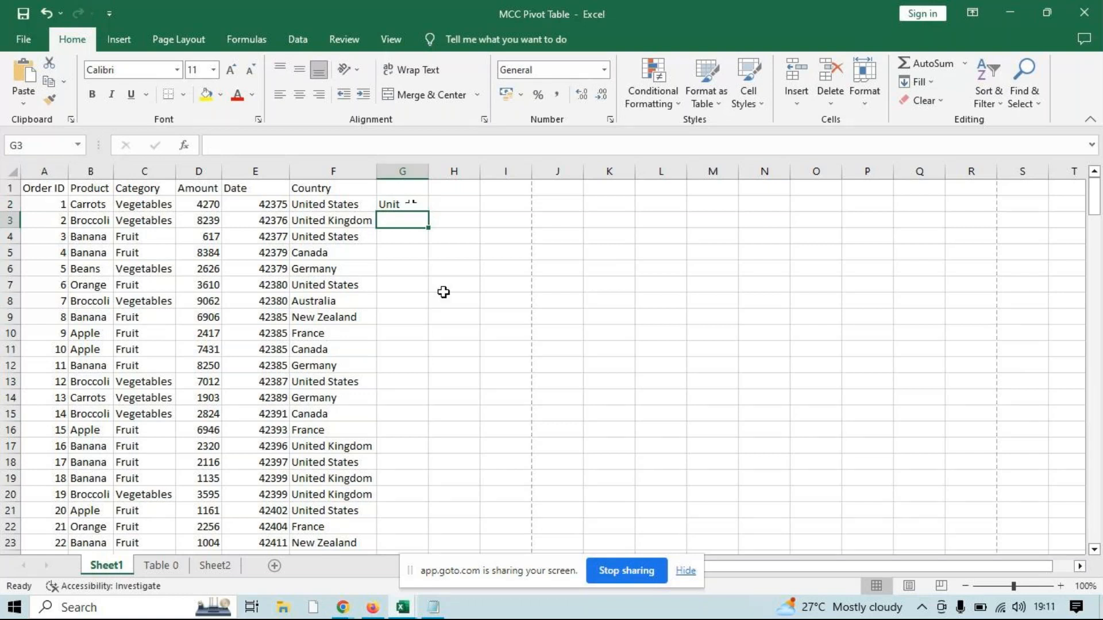
key(ctrl+e)
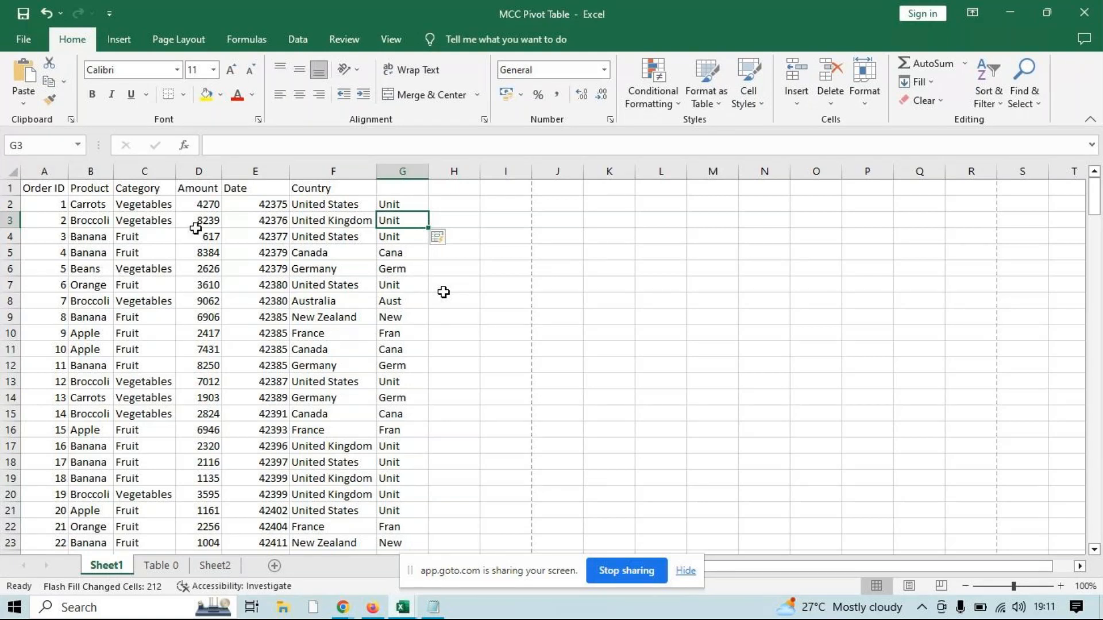
Insert two blank columns before the Category column on Sheet1 and widen the new column C
click(152, 172)
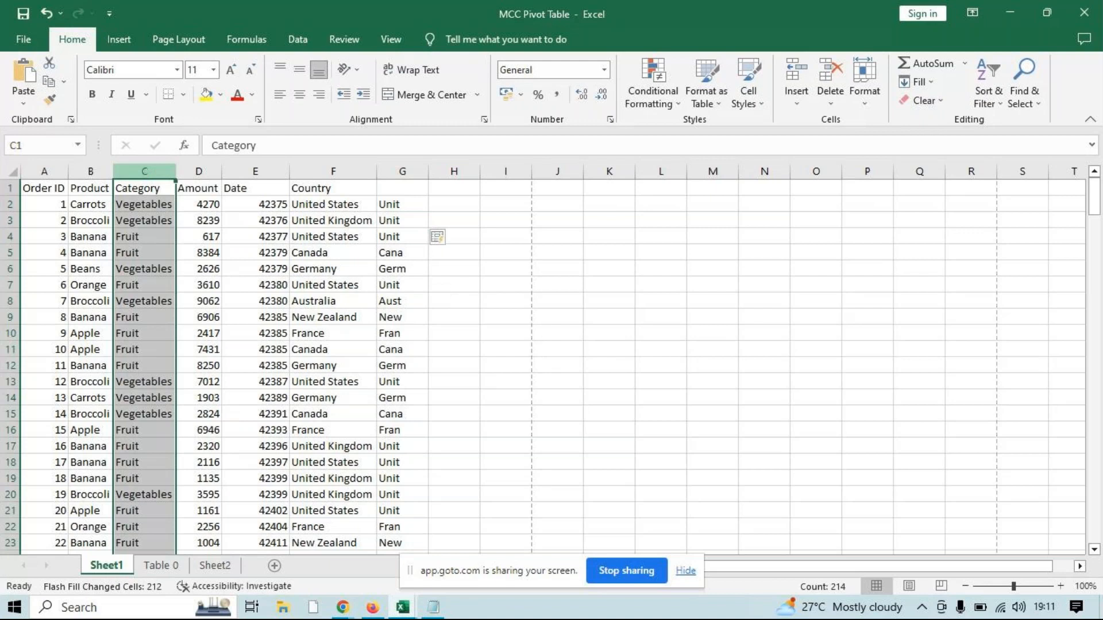
key(ctrl+shift+plus)
key(ctrl+shift+plus)
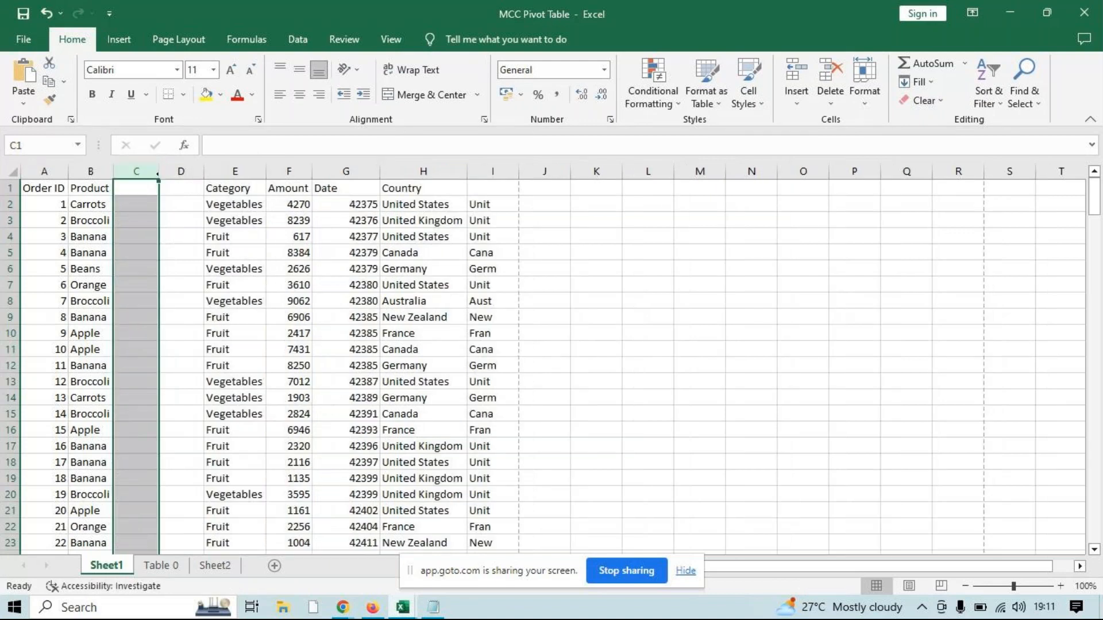
drag(156, 176, 535, 176)
Enter a gmail.com e-mail address built from the product name in C2, and Flash Fill the rest of column C
click(91, 208)
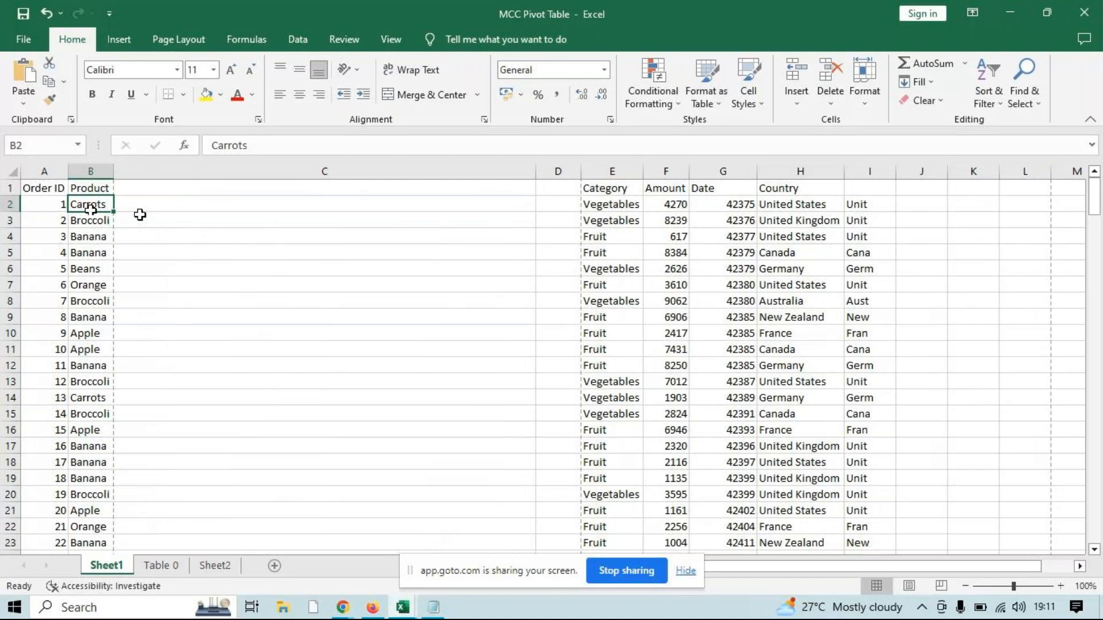
click(140, 208)
text(c)
key(BackSpace)
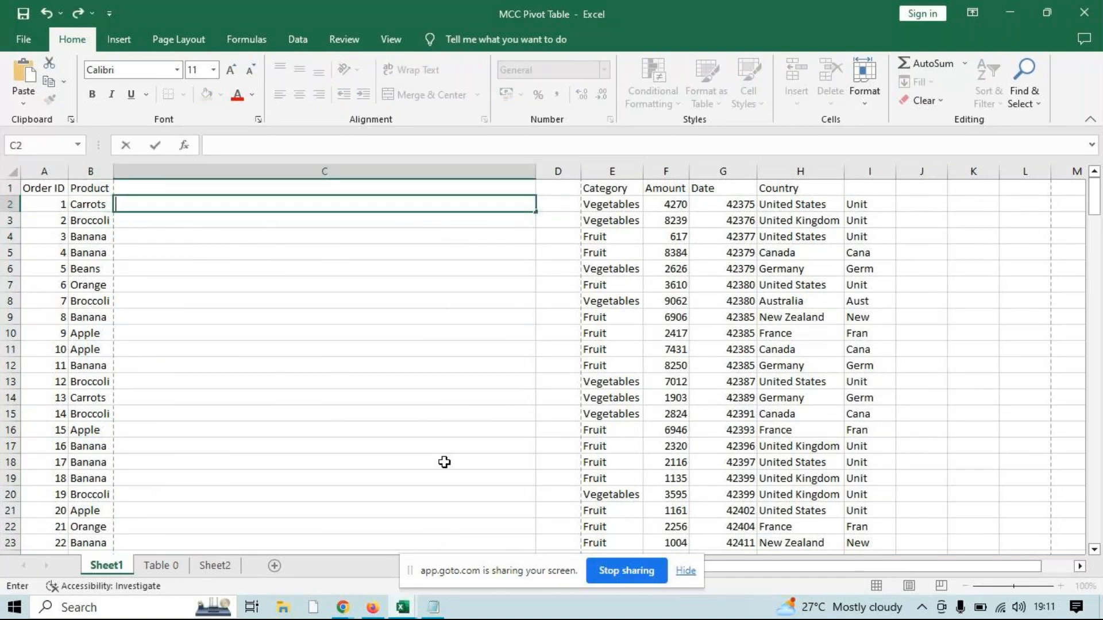
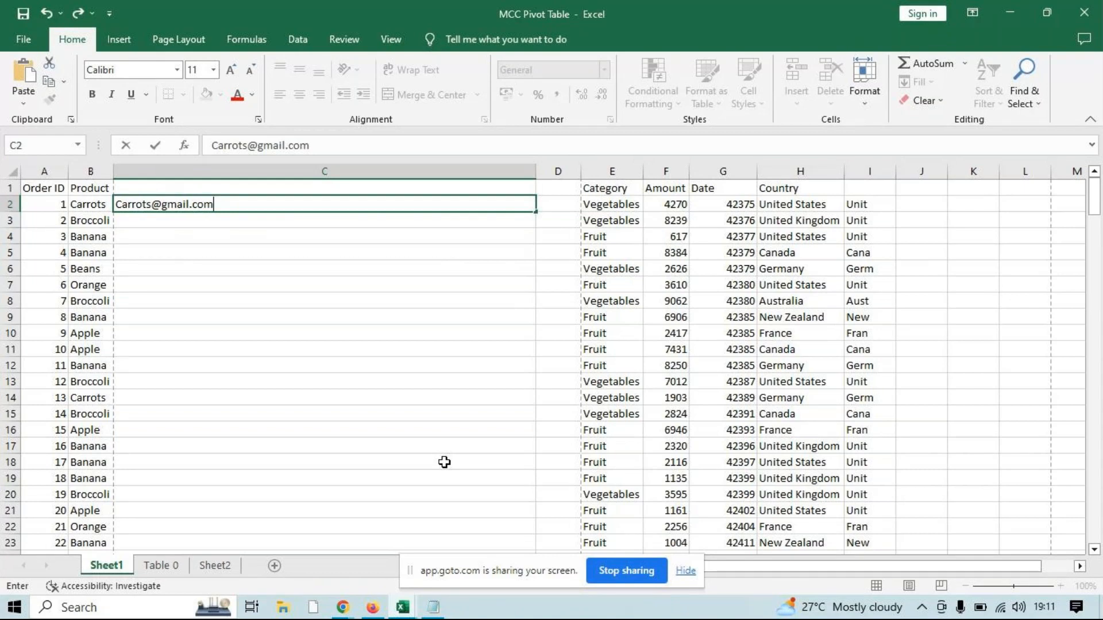
key(Return)
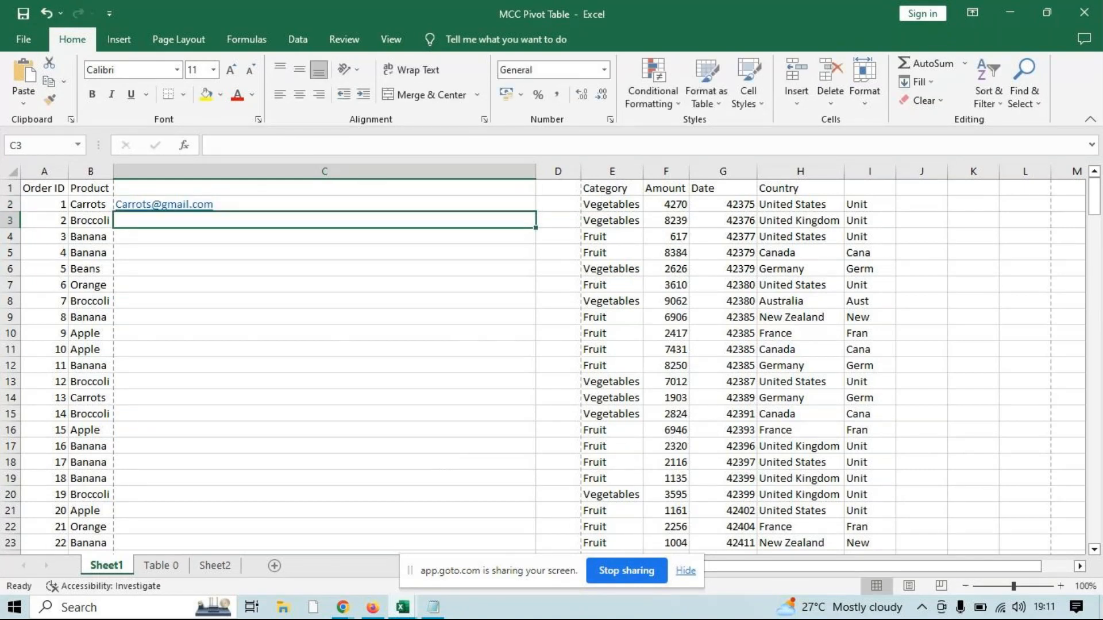
key(ctrl+e)
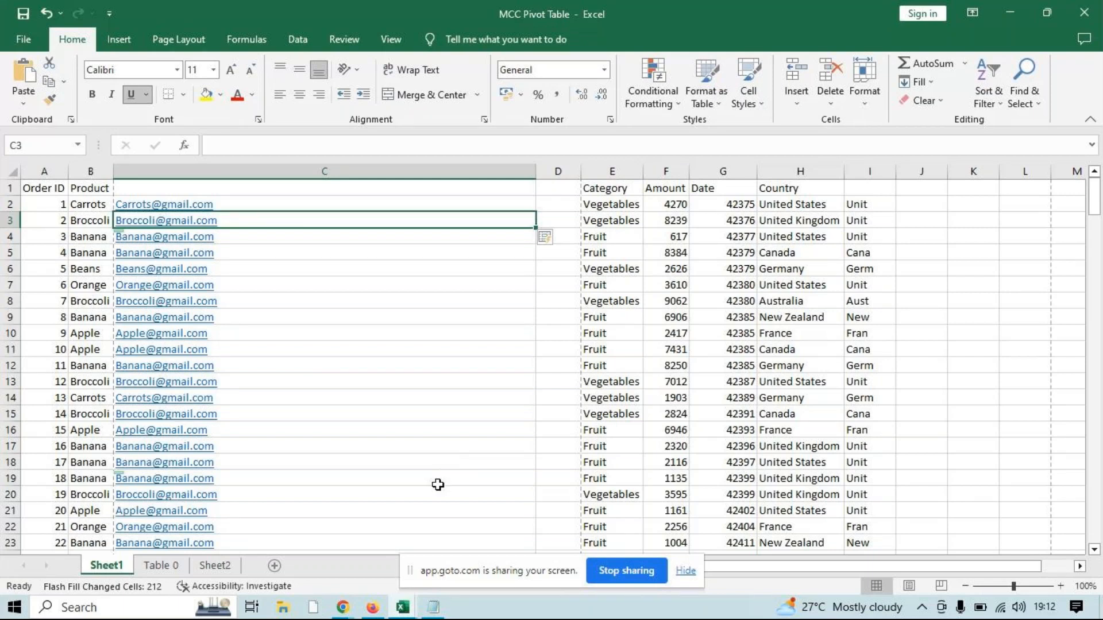
Show the Table 0 sheet, and switch to Chrome to open WhatsApp Web in a new tab
click(171, 567)
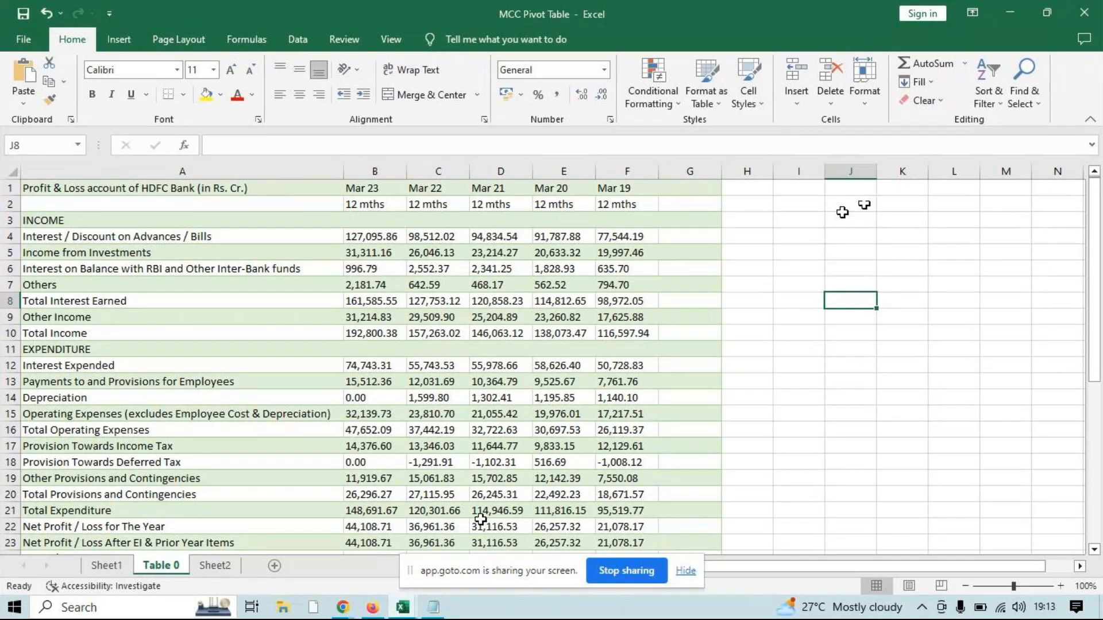
click(343, 608)
click(197, 537)
click(417, 17)
text(wja)
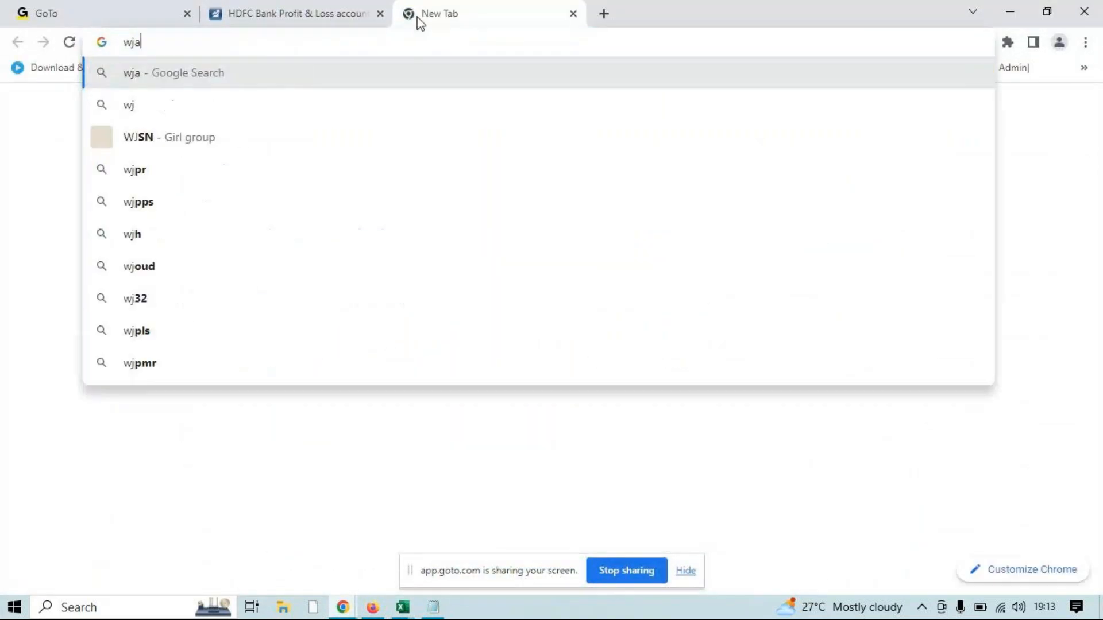
key(BackSpace)
key(BackSpace)
click(165, 127)
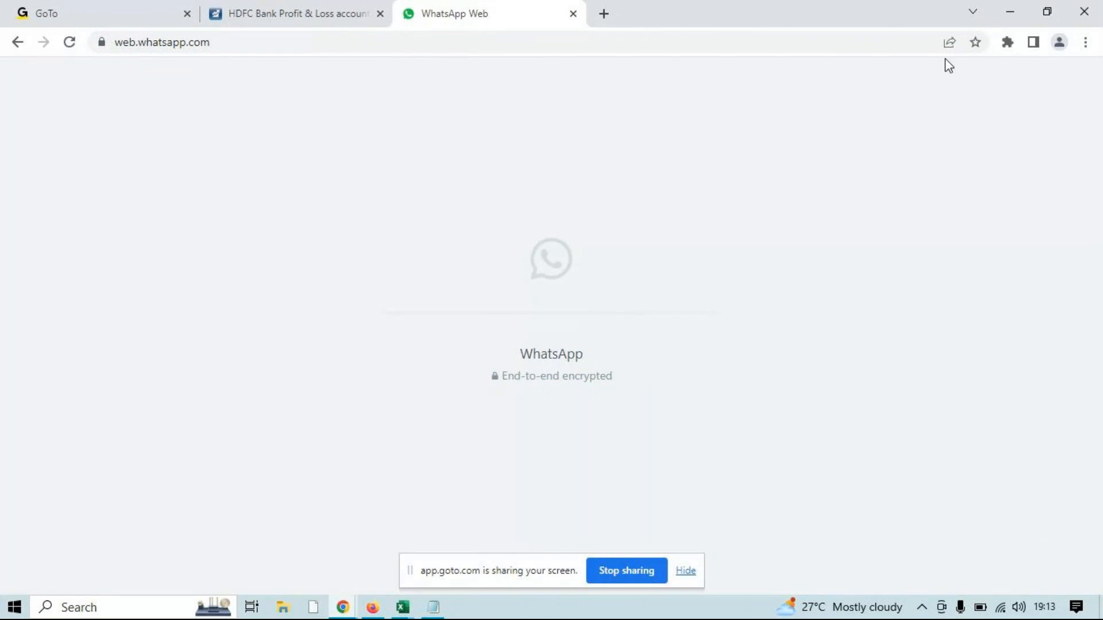
Minimise Chrome and close the MCC Pivot Table workbook without saving, along with the blank Book1
click(1004, 11)
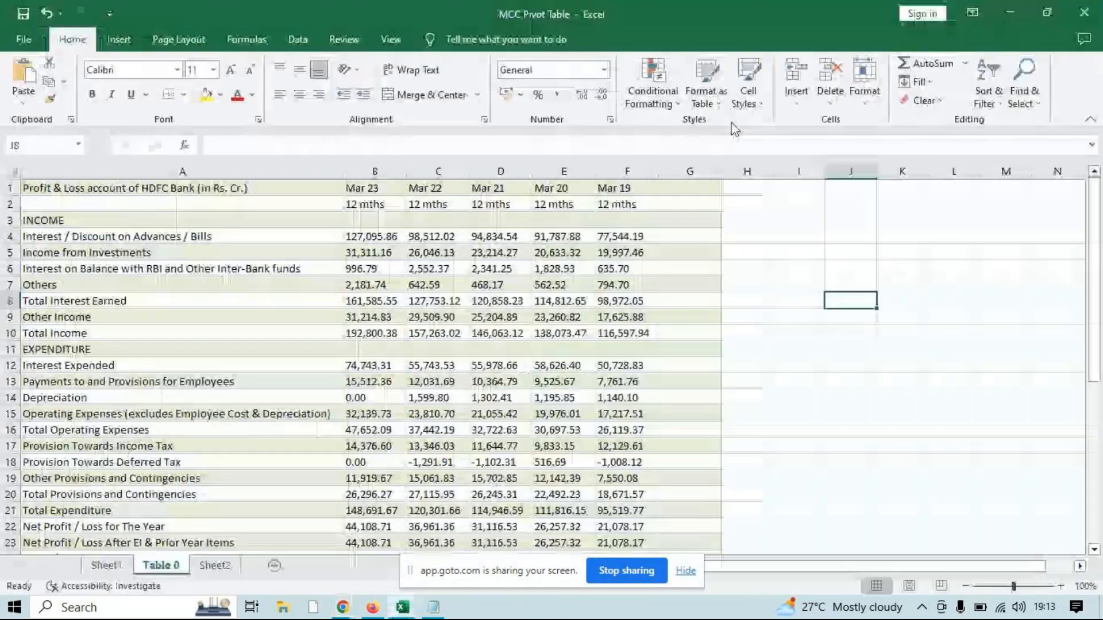
click(1087, 3)
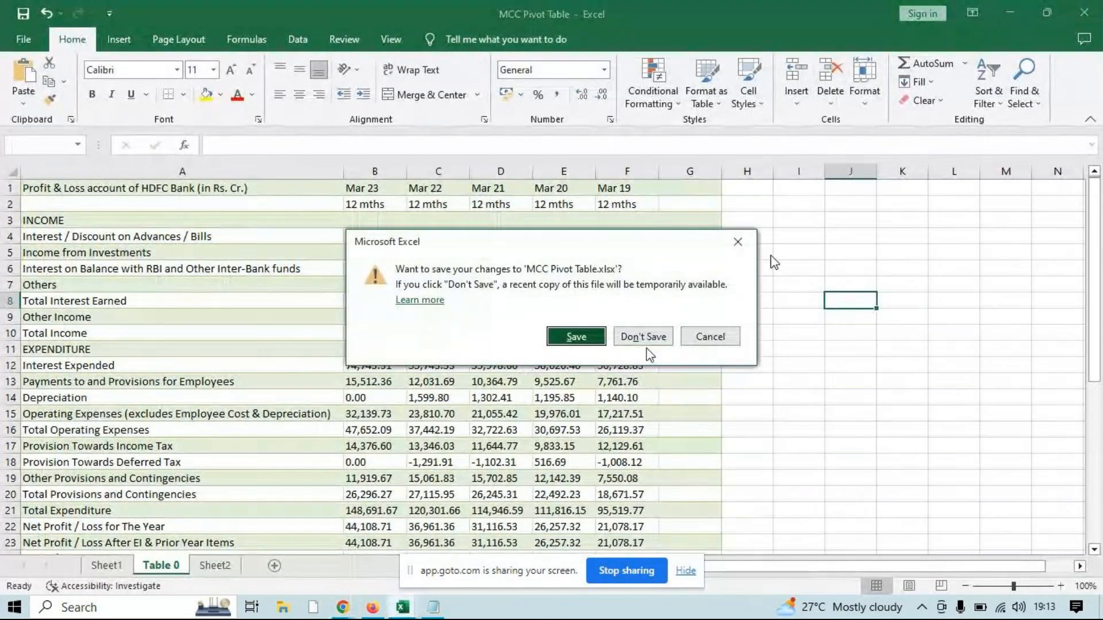
click(645, 337)
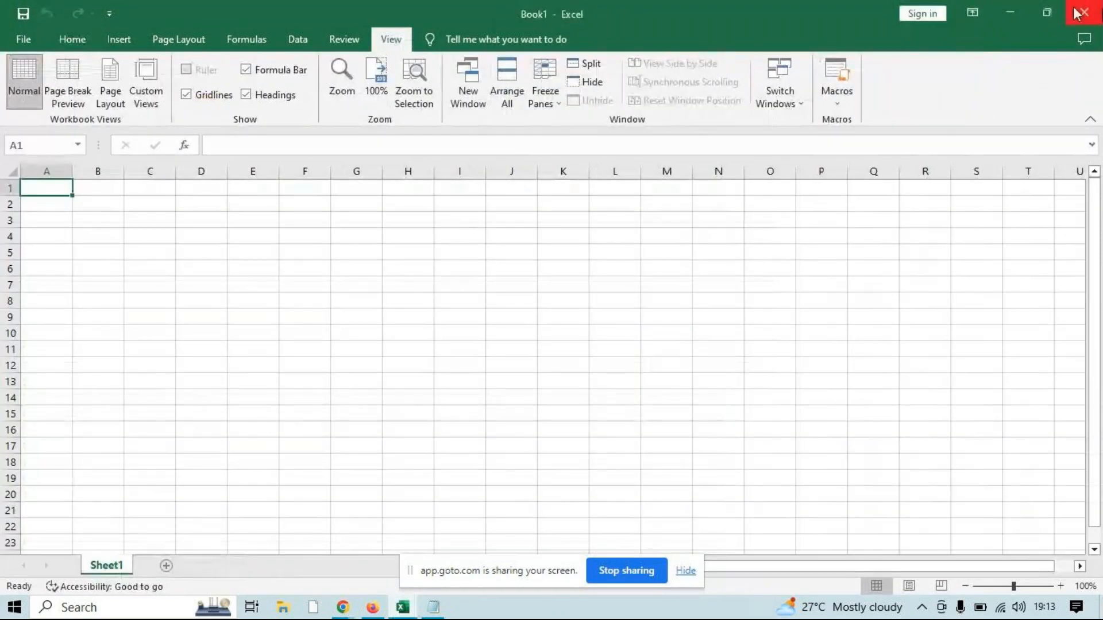
click(1082, 8)
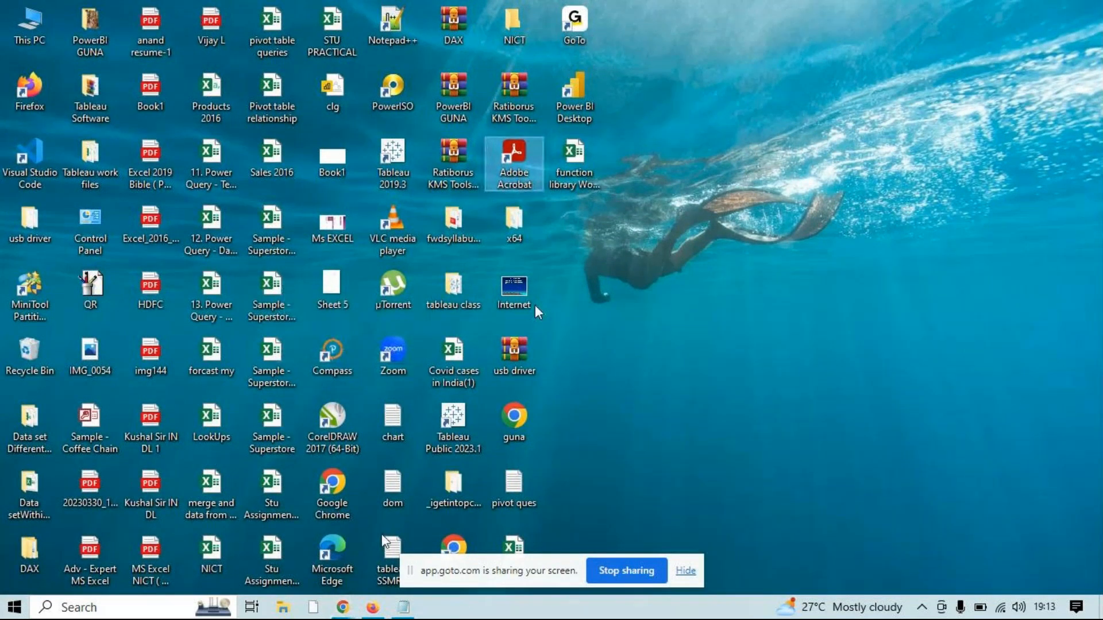
Open Remote Desktop Connection, set the computer to 192.168.0.15 and start the connection
key(super+r)
key(Return)
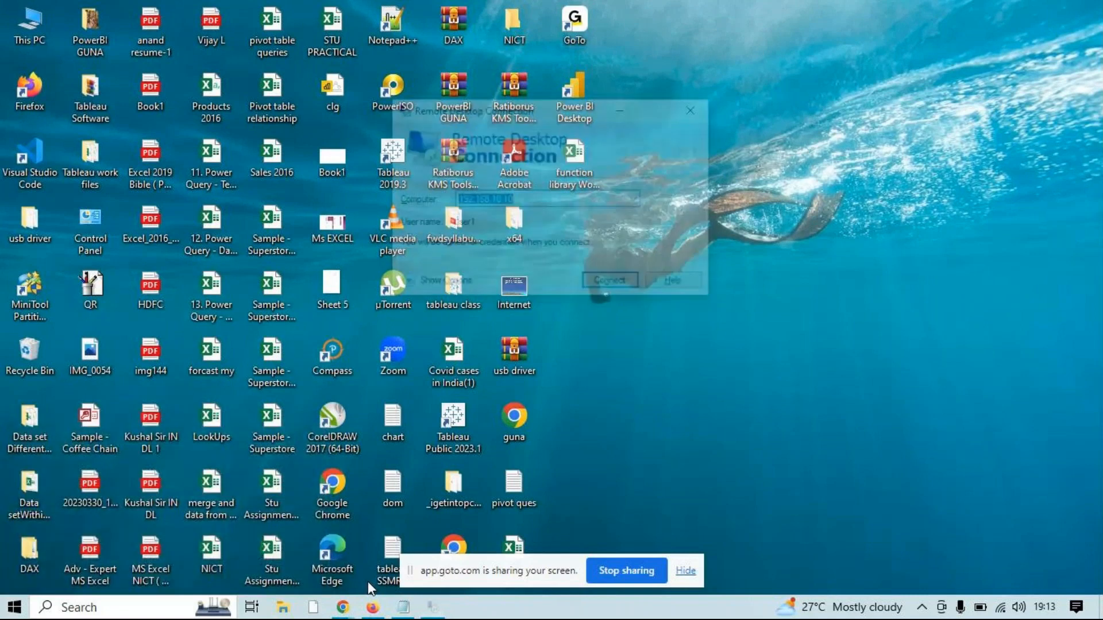
click(524, 199)
key(BackSpace)
key(BackSpace)
key(BackSpace)
key(BackSpace)
key(BackSpace)
text(0.)
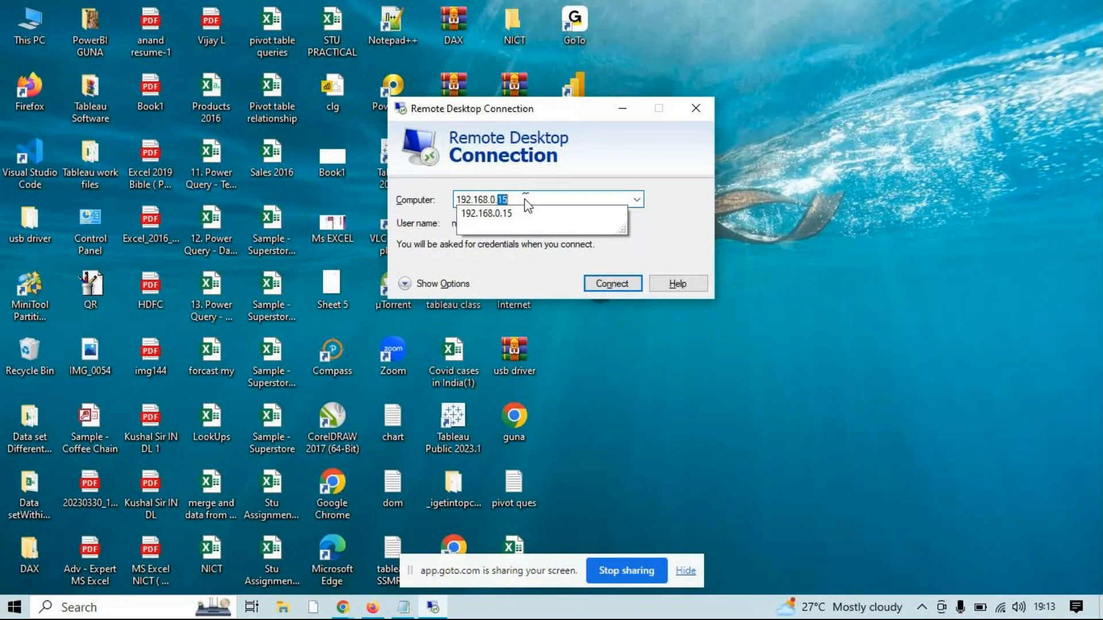
key(Return)
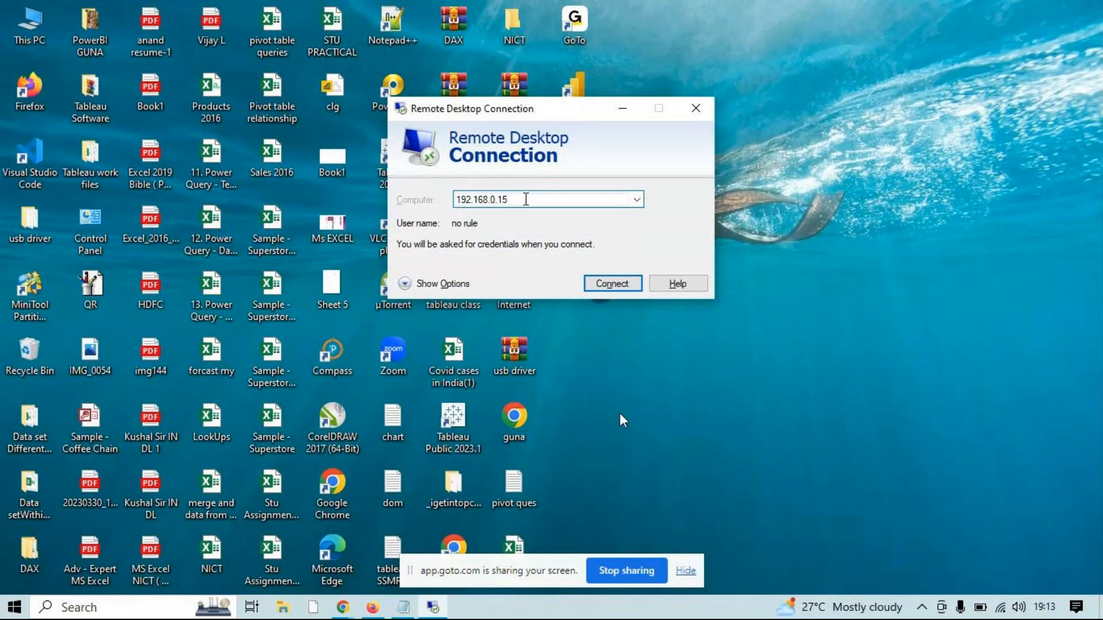
Sign in to the remote computer with the account password, and disconnect the windowed session
text(•••••••)
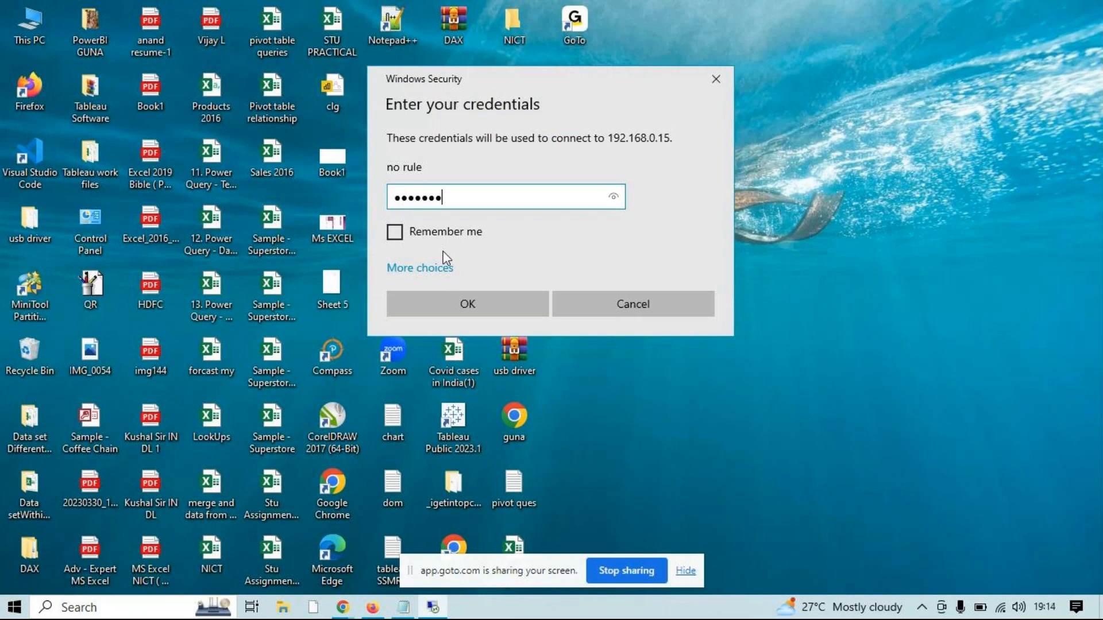
key(Return)
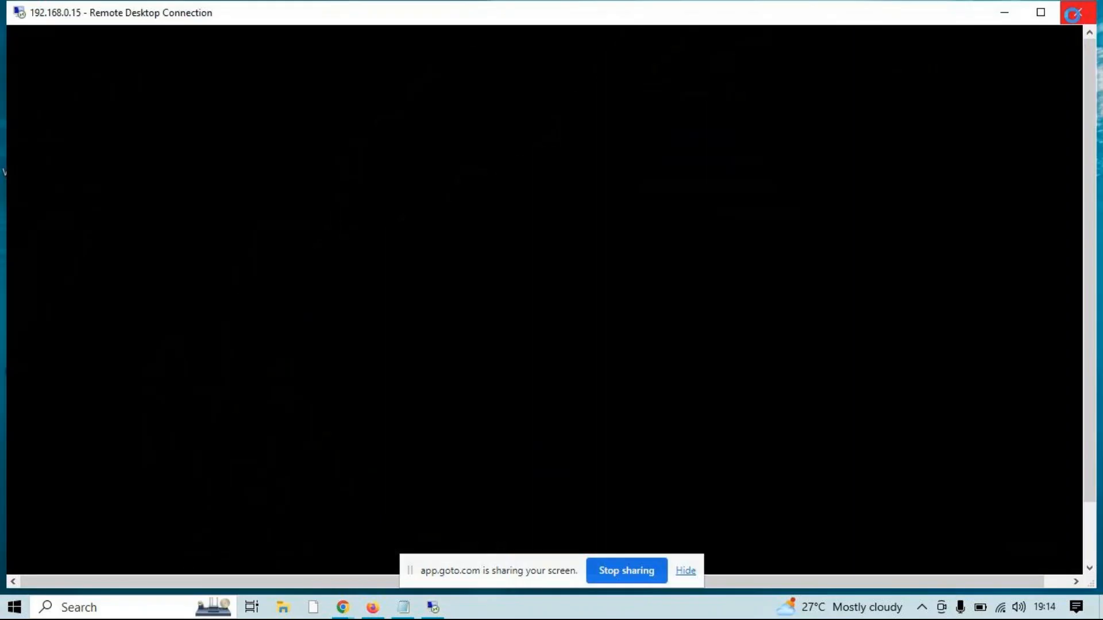
click(1078, 12)
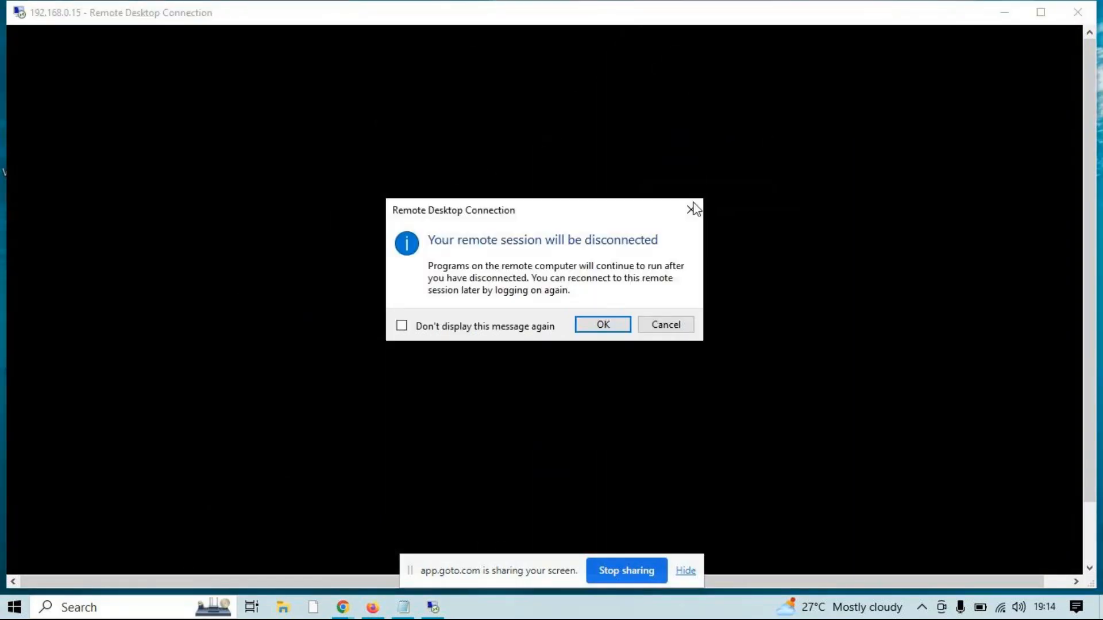
click(602, 325)
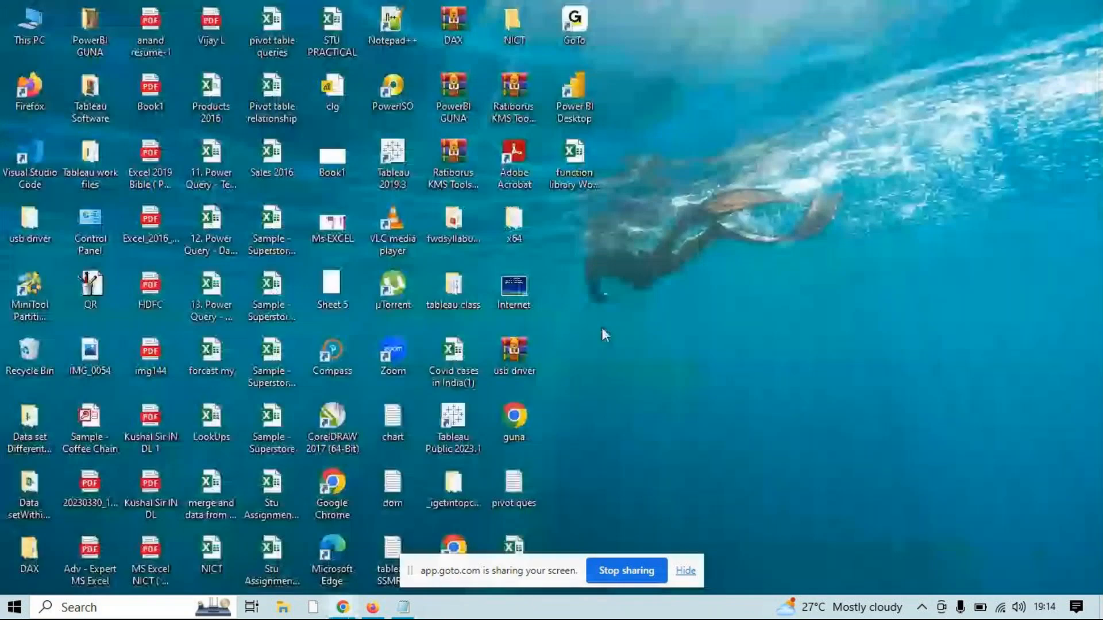
Reopen Remote Desktop Connection, set the remote desktop size to Full Screen and connect to 192.168.0.15
key(super+r)
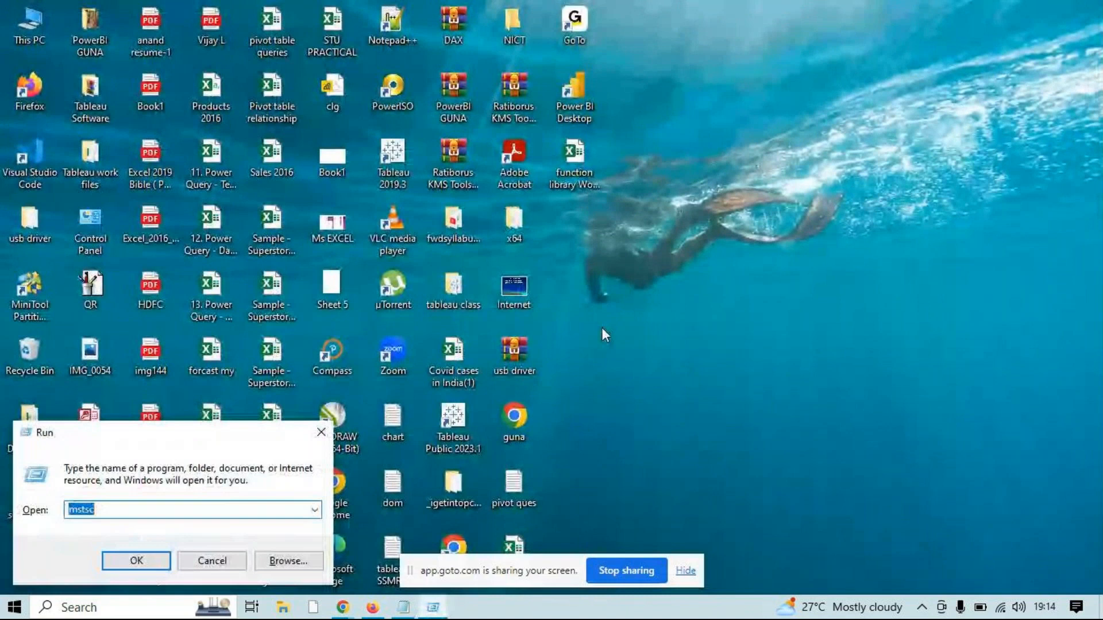
key(Return)
key(alt+o)
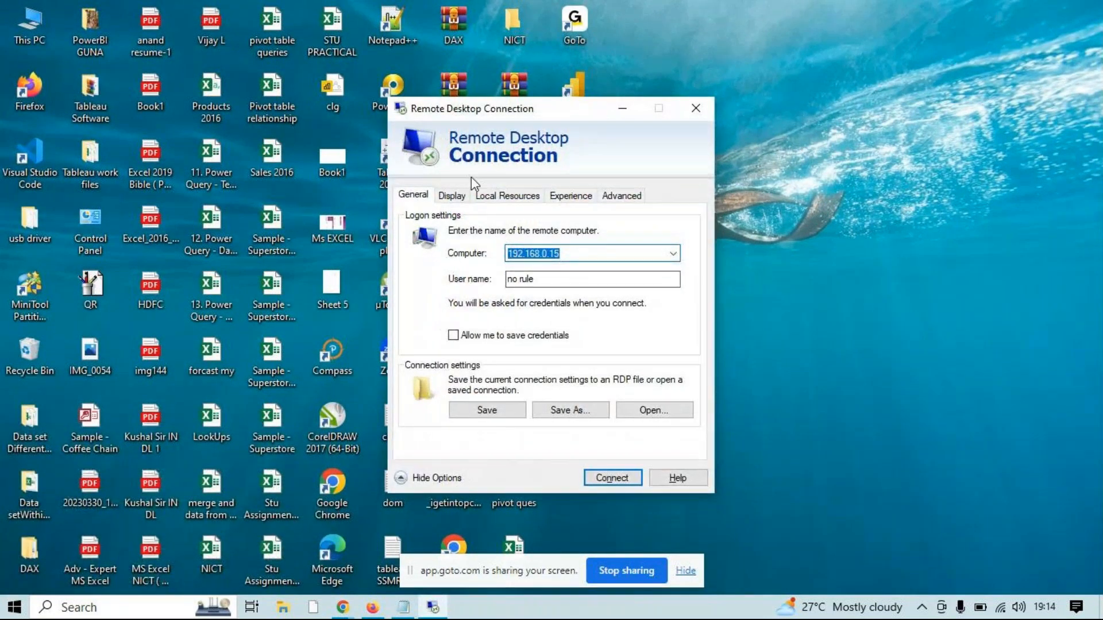
click(451, 196)
drag(558, 262, 580, 268)
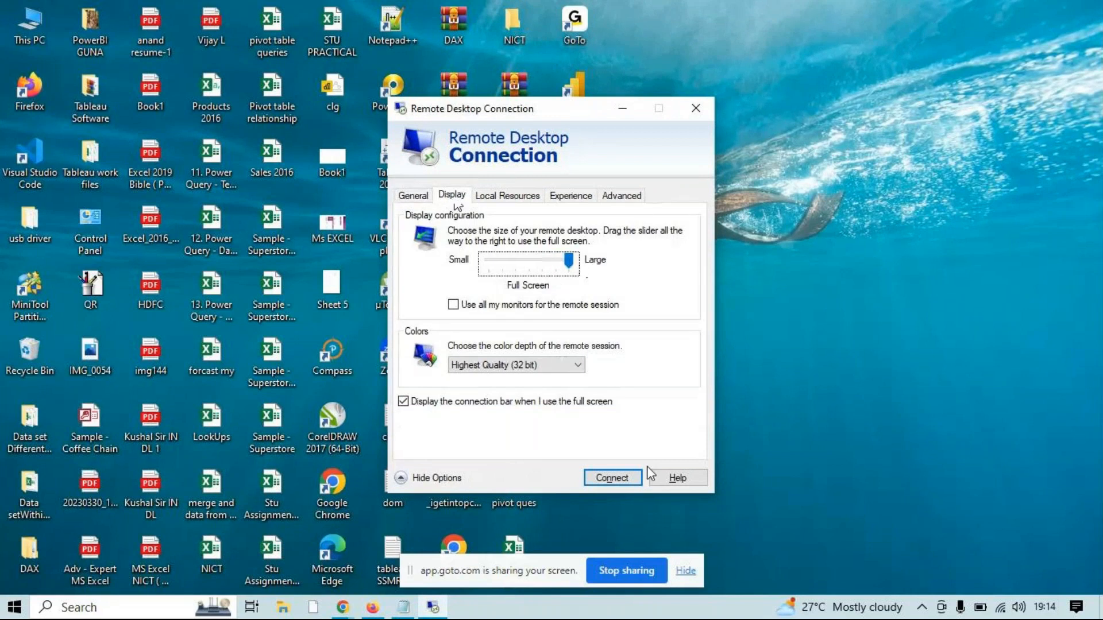
click(630, 480)
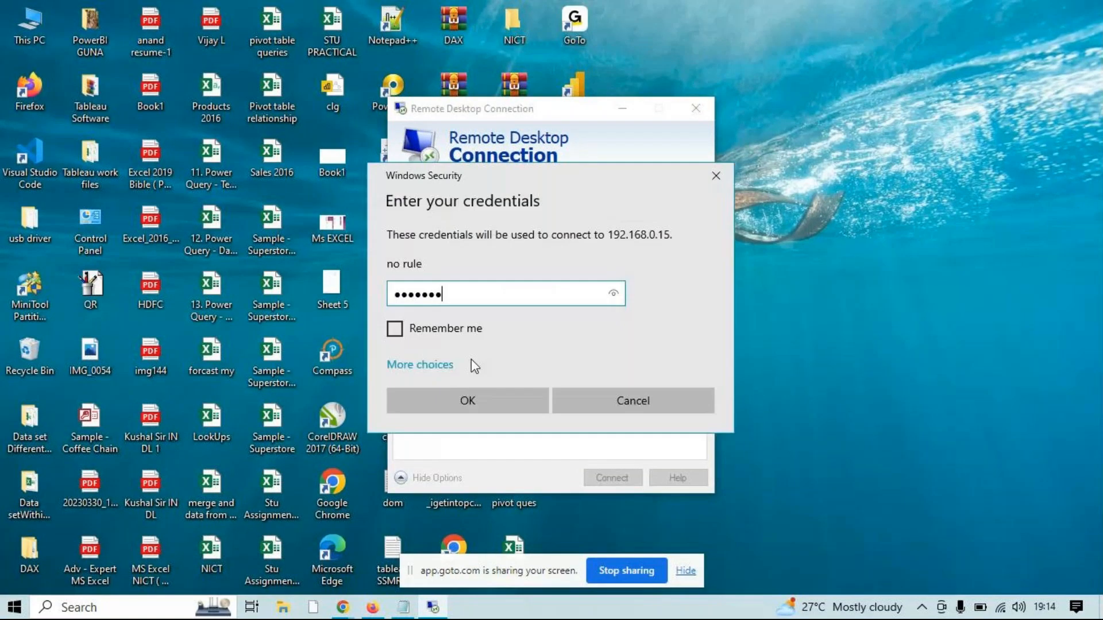
key(Return)
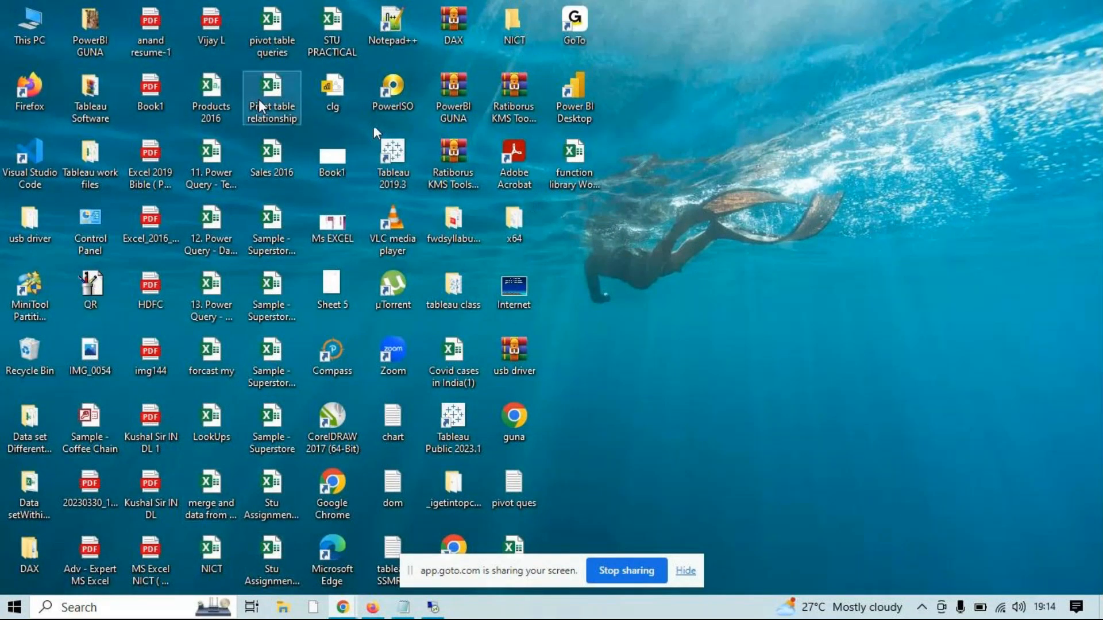
Move the "pivot assignments - Copy" workbook's icon clear of the sharing bar on the desktop and open the workbook
key(m)
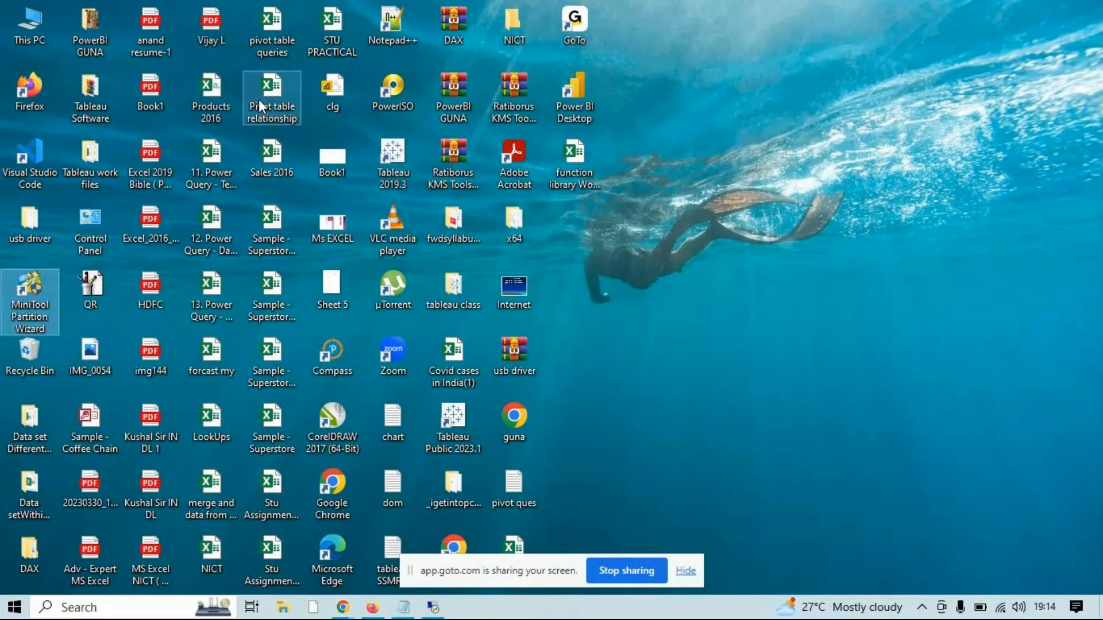
key(m)
drag(517, 536, 648, 374)
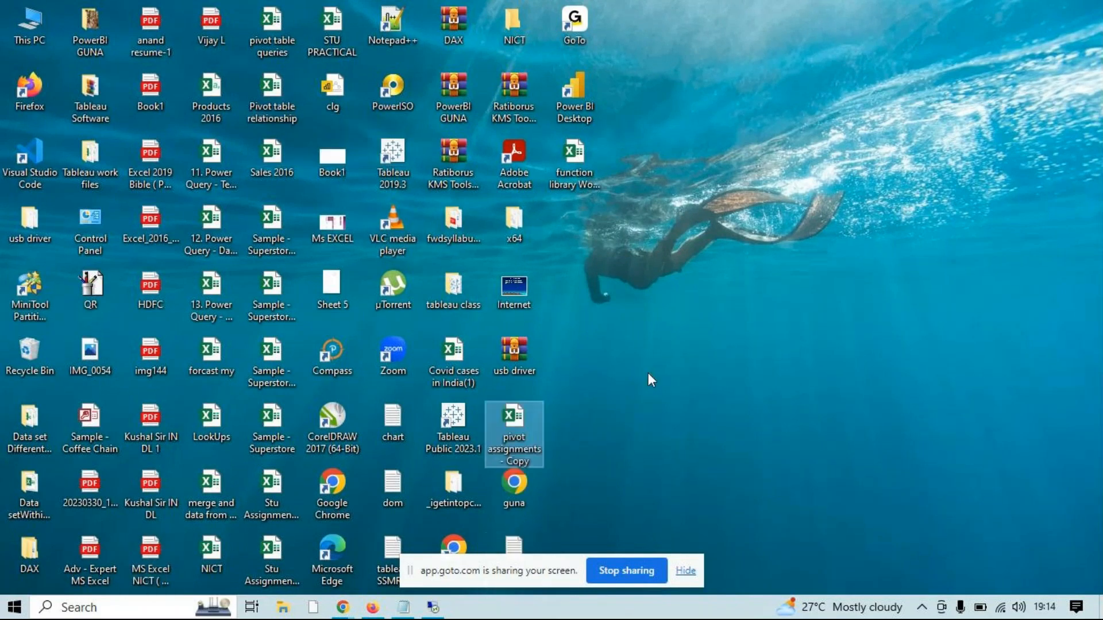
double_click(519, 418)
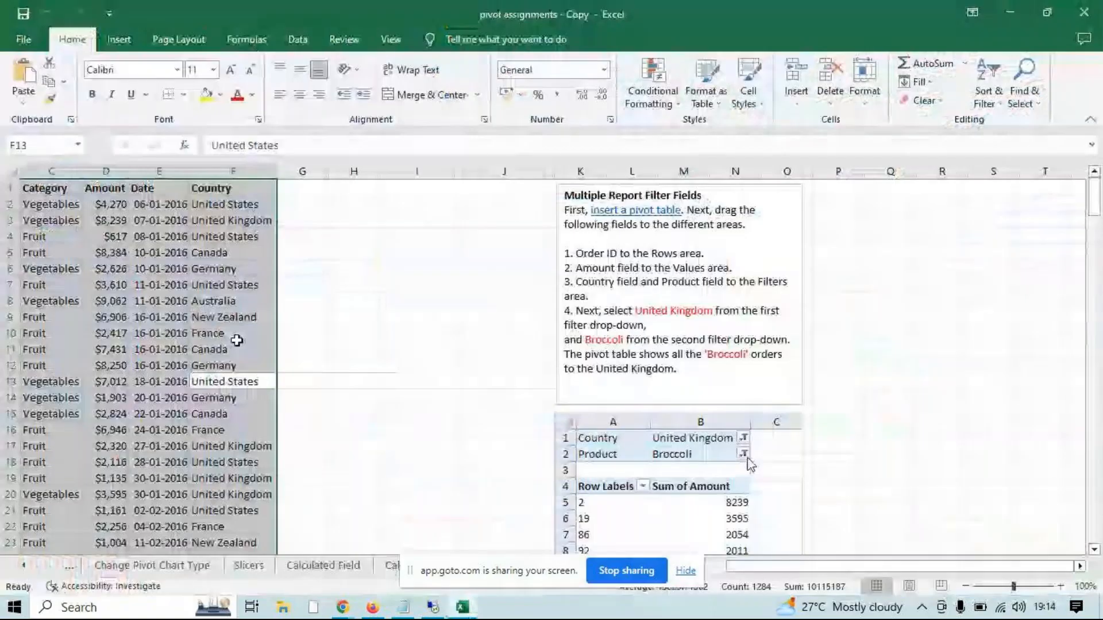
Copy the whole order table from Order ID to Country and paste it at A1 of a new blank workbook
click(206, 331)
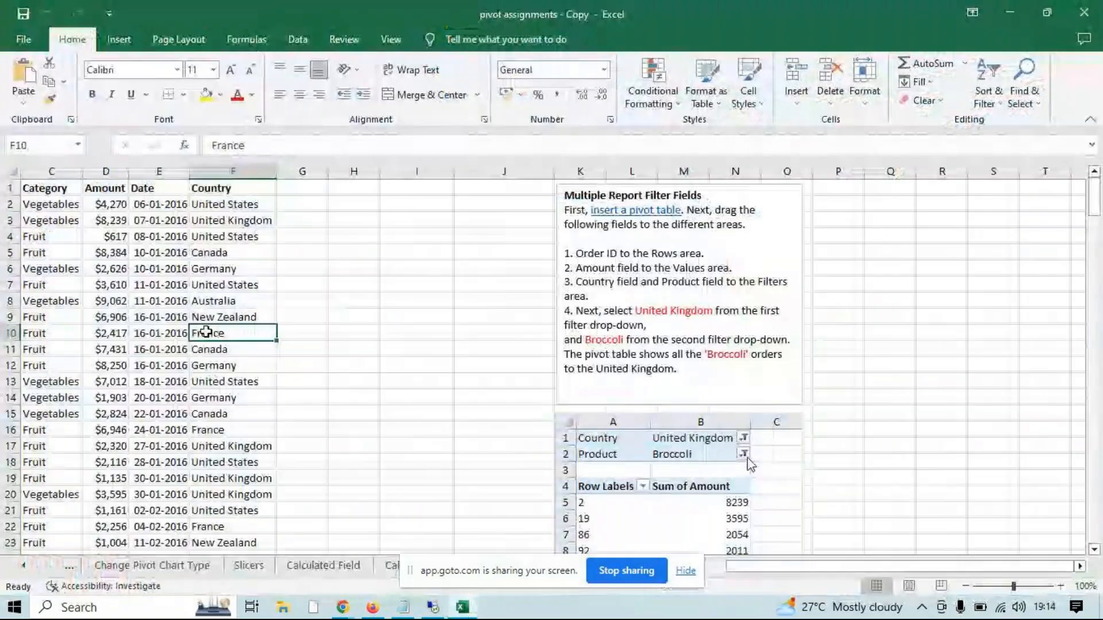
key(ctrl+a)
key(ctrl+c)
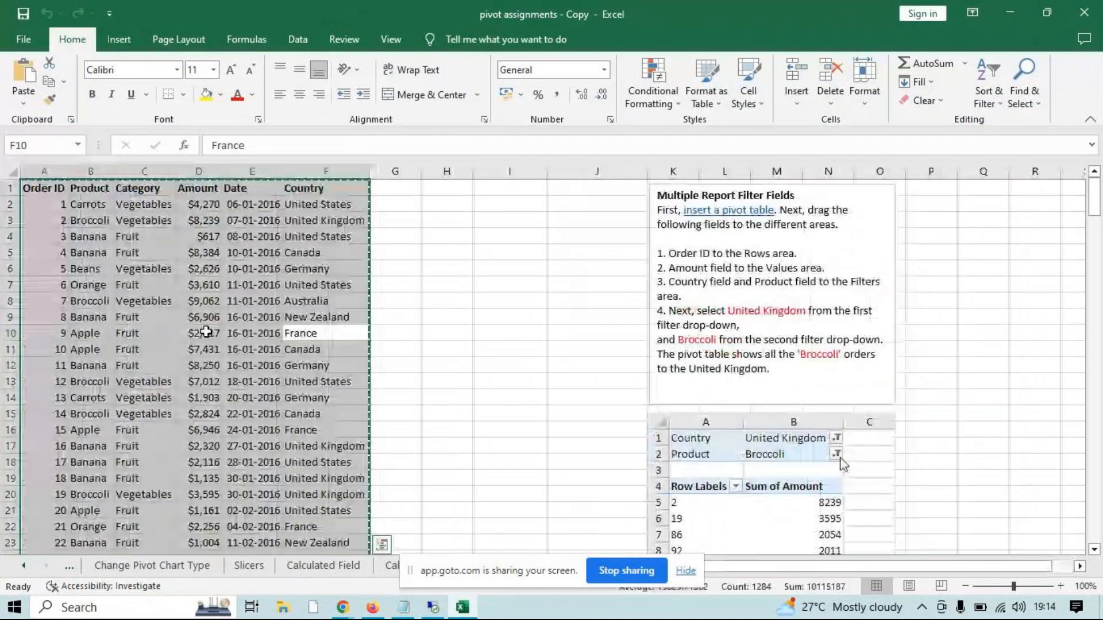
key(ctrl+n)
key(ctrl+v)
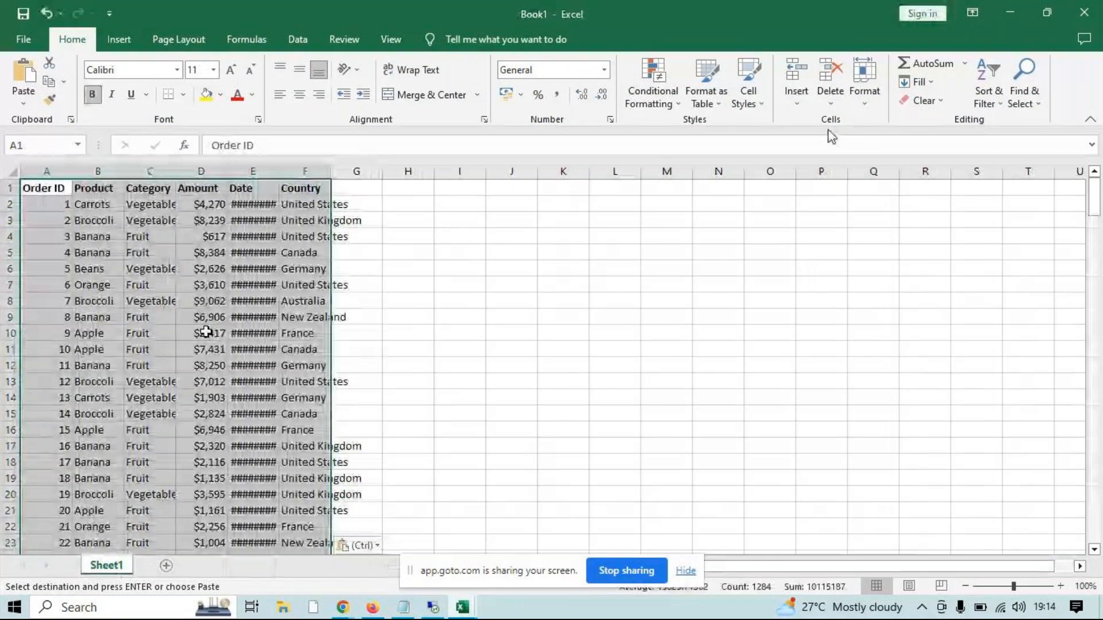
AutoFit the column widths of the pasted order table and select the Category column
click(864, 86)
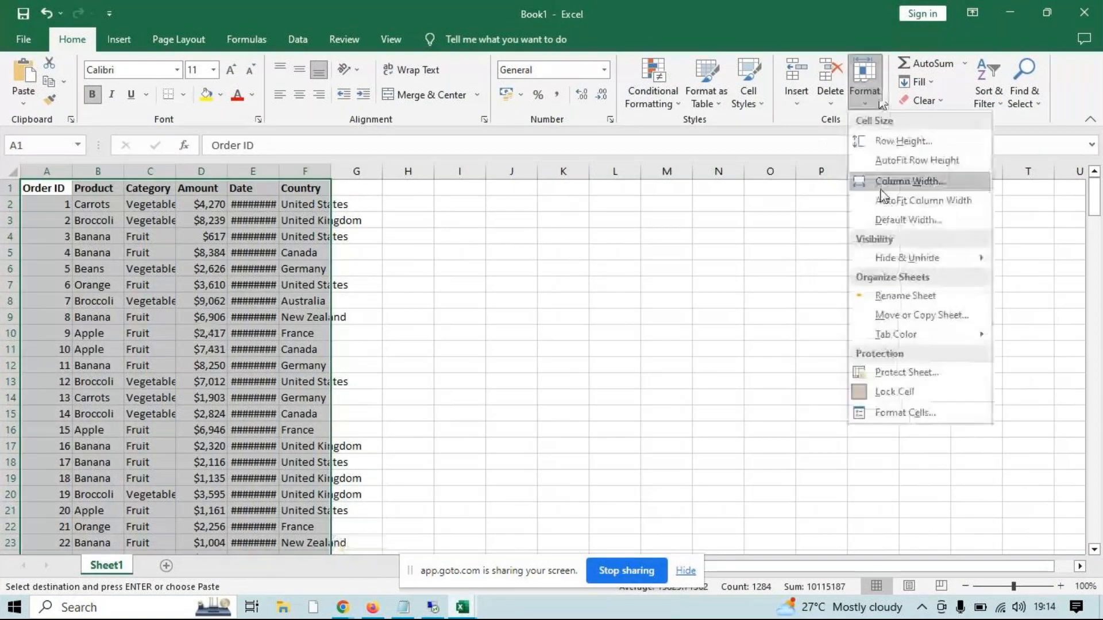
click(917, 198)
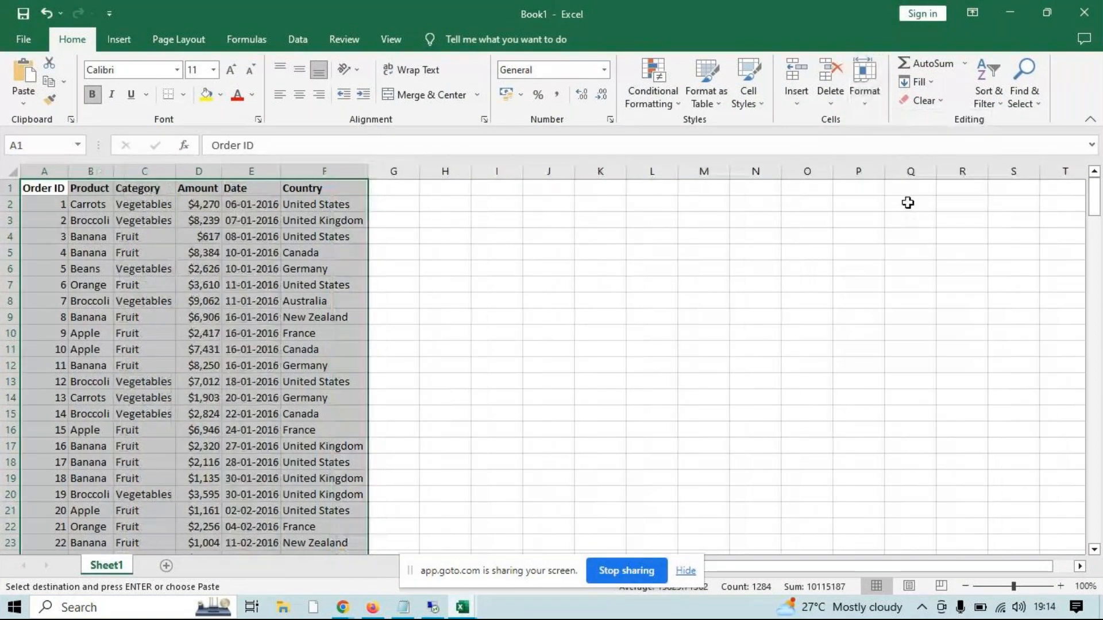
click(135, 173)
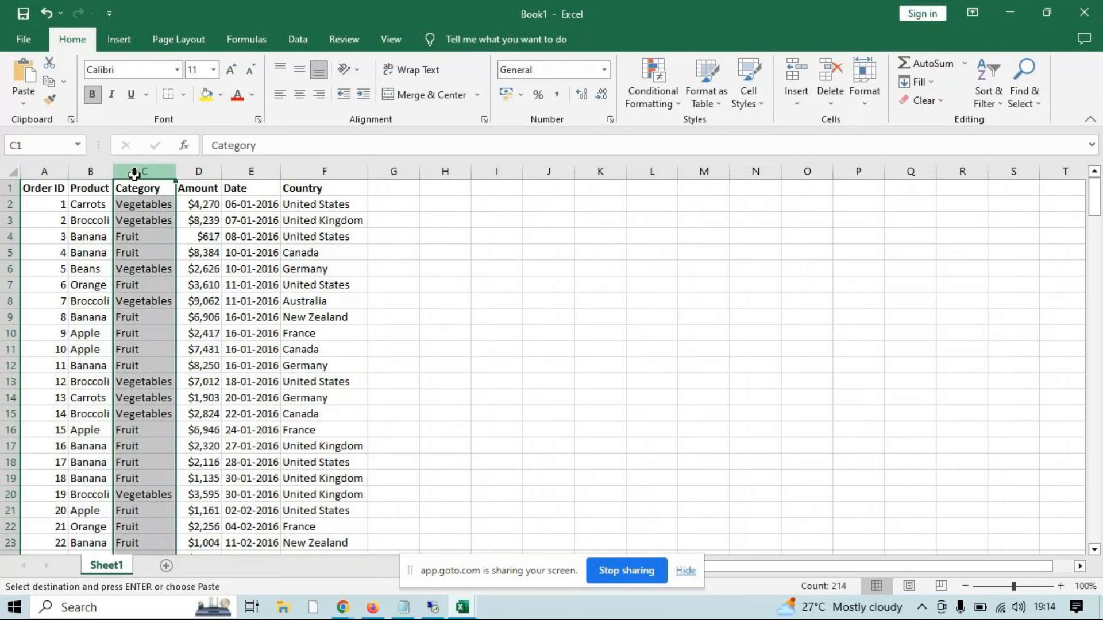
Insert four blank columns before the Category column and widen the new column C to several times its width
key(ctrl+shift+plus)
key(ctrl+shift+plus)
key(ctrl+shift+plus)
key(ctrl+shift+plus)
drag(159, 172, 454, 202)
Enter a Gmail address built from the lowercase product name in C2, and Flash Fill the rest of column C from C3
click(191, 207)
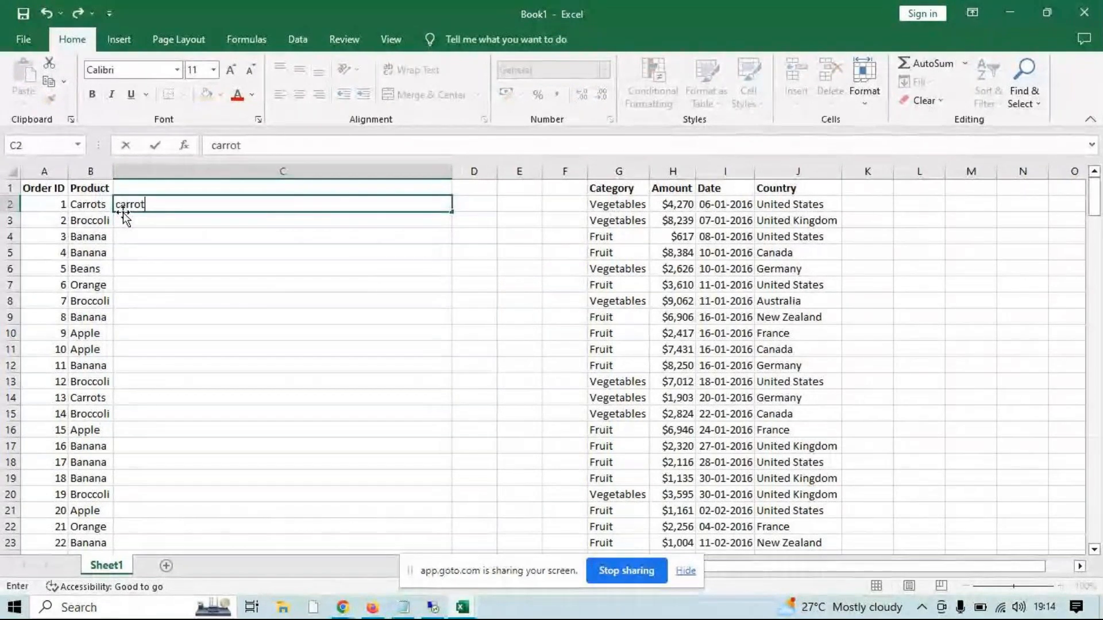
key(Return)
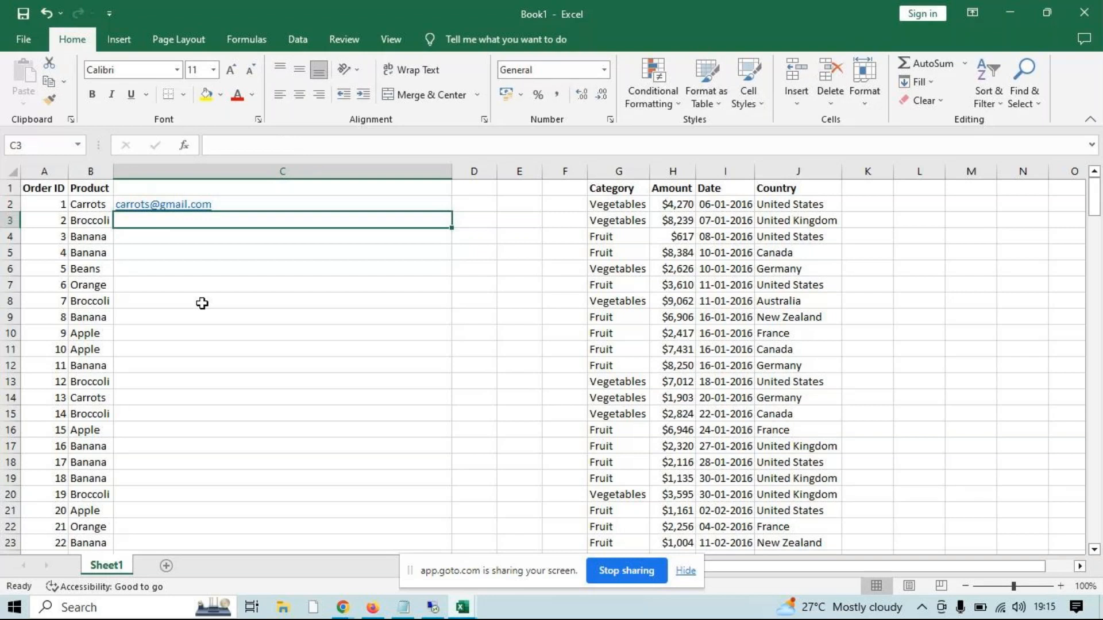
key(ctrl+e)
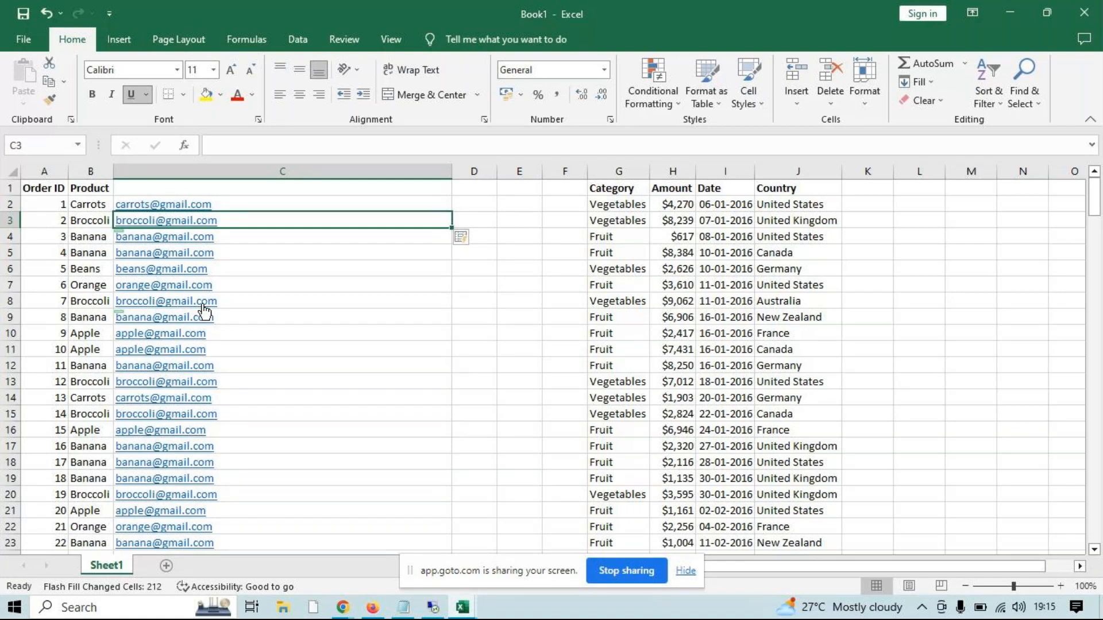
Undo the Flash Fill, the address entry, the column widening and the inserted blank columns
key(ctrl+z)
key(ctrl+z)
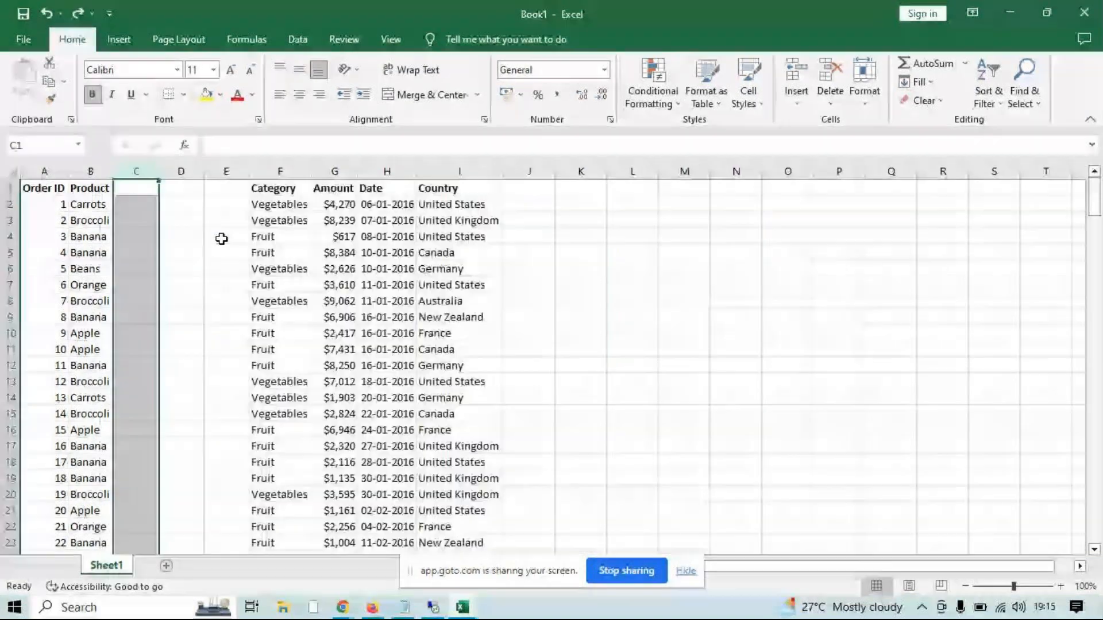
key(ctrl+z)
key(ctrl+z)
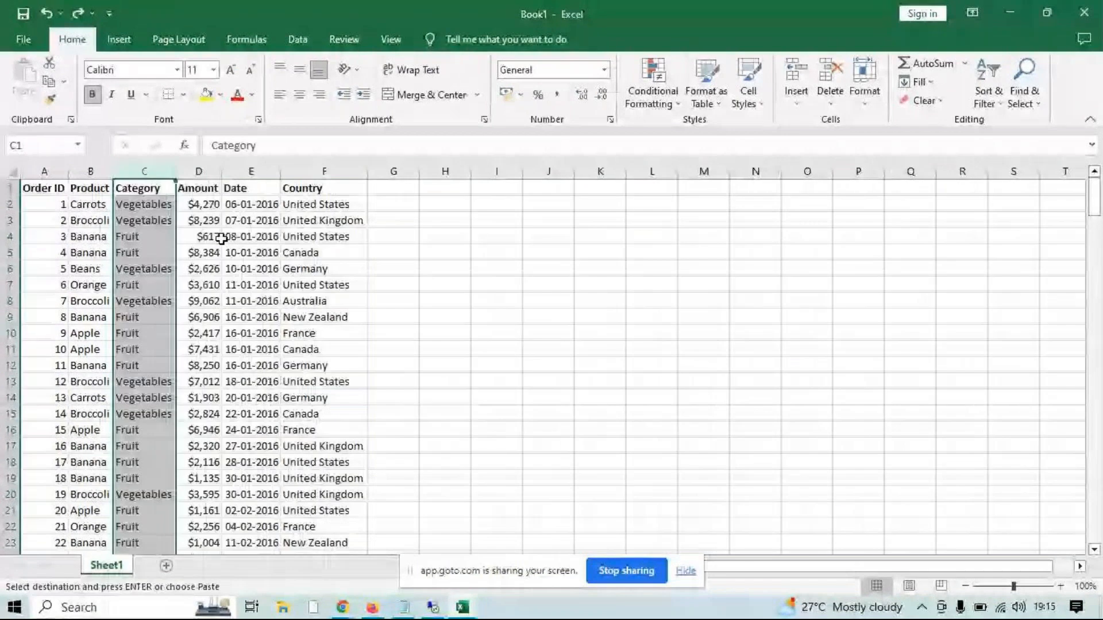
Insert a single blank column between Product and Category and widen it
right_click(140, 171)
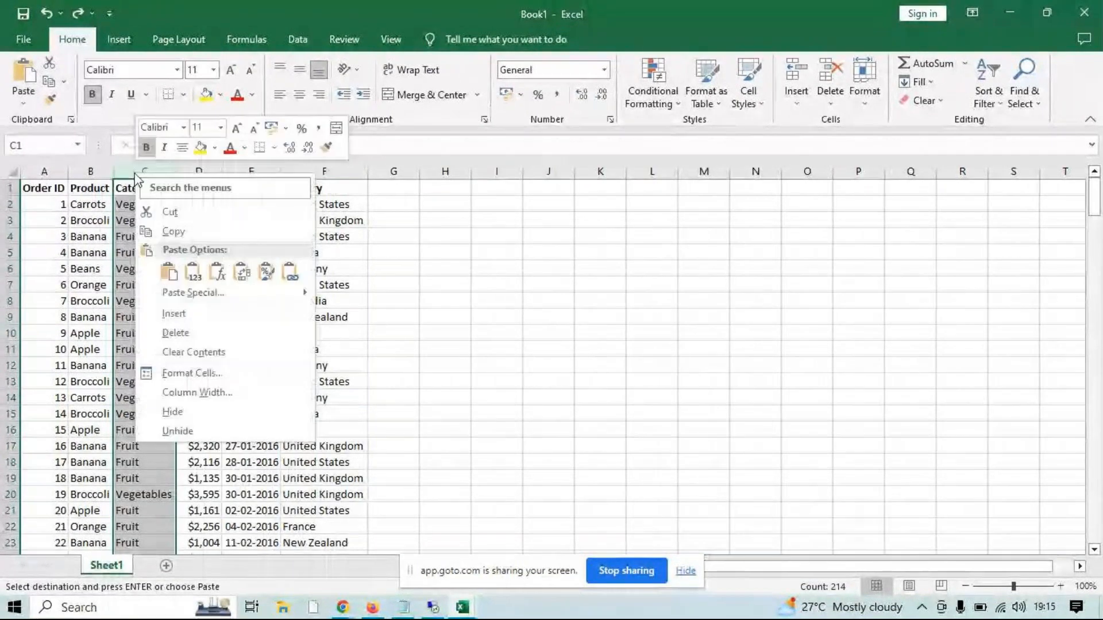
click(180, 313)
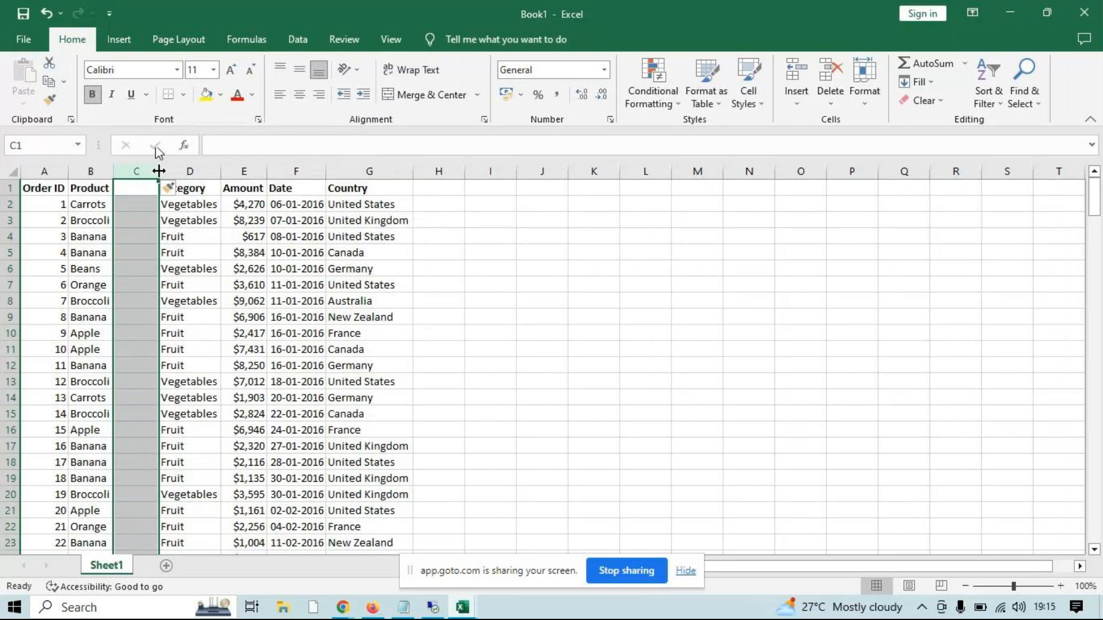
drag(158, 171, 221, 170)
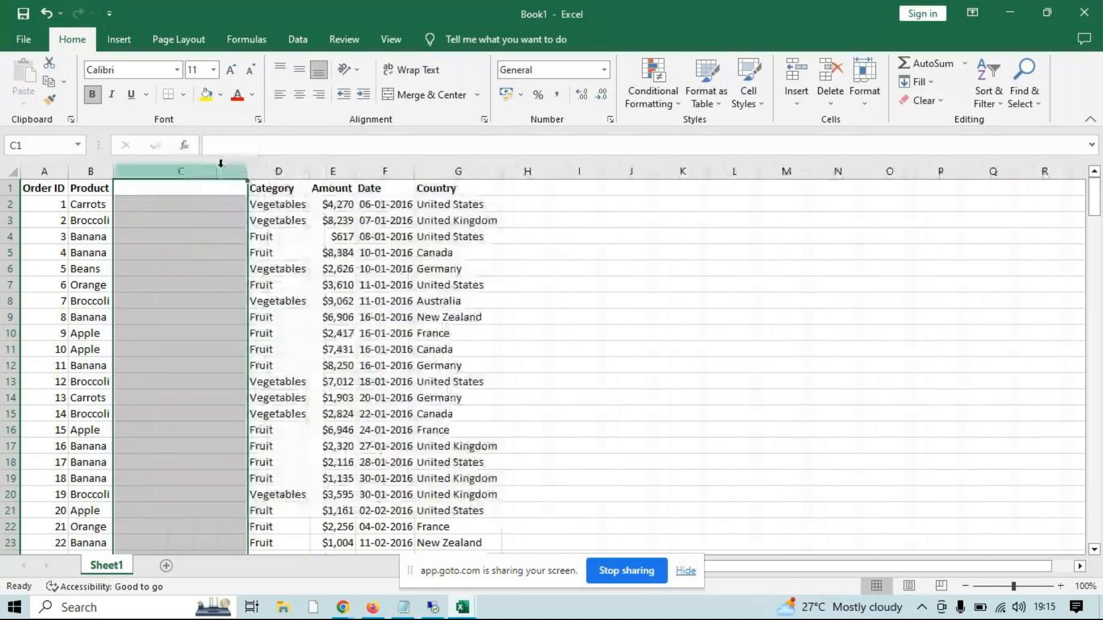
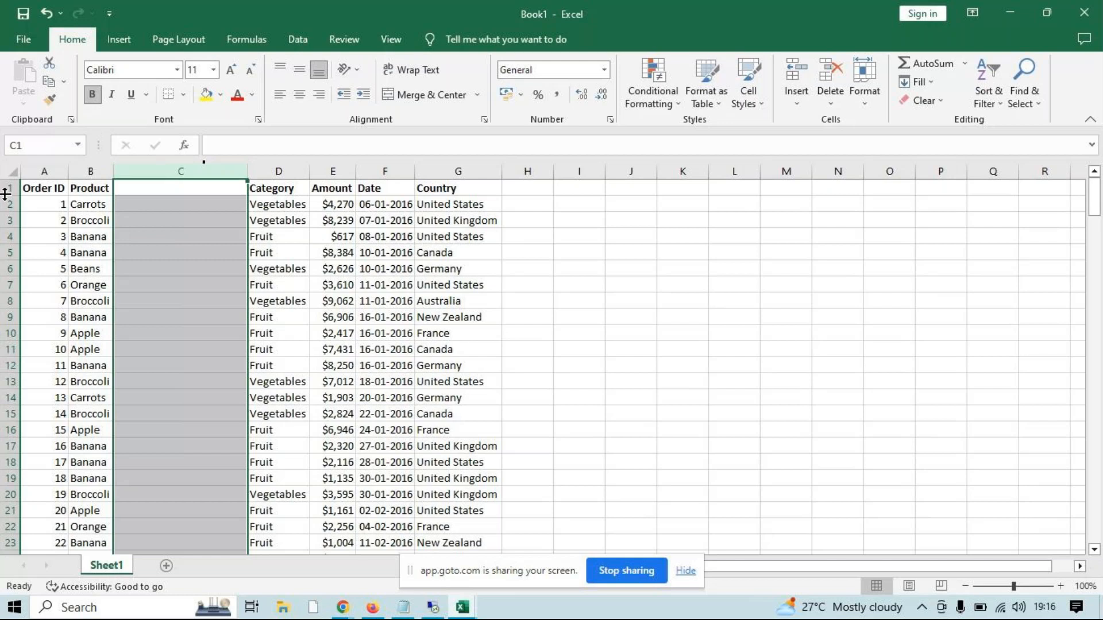
Switch to the WhatsApp Web window in Chrome, reload its QR code to link the account, and minimise the window
click(345, 609)
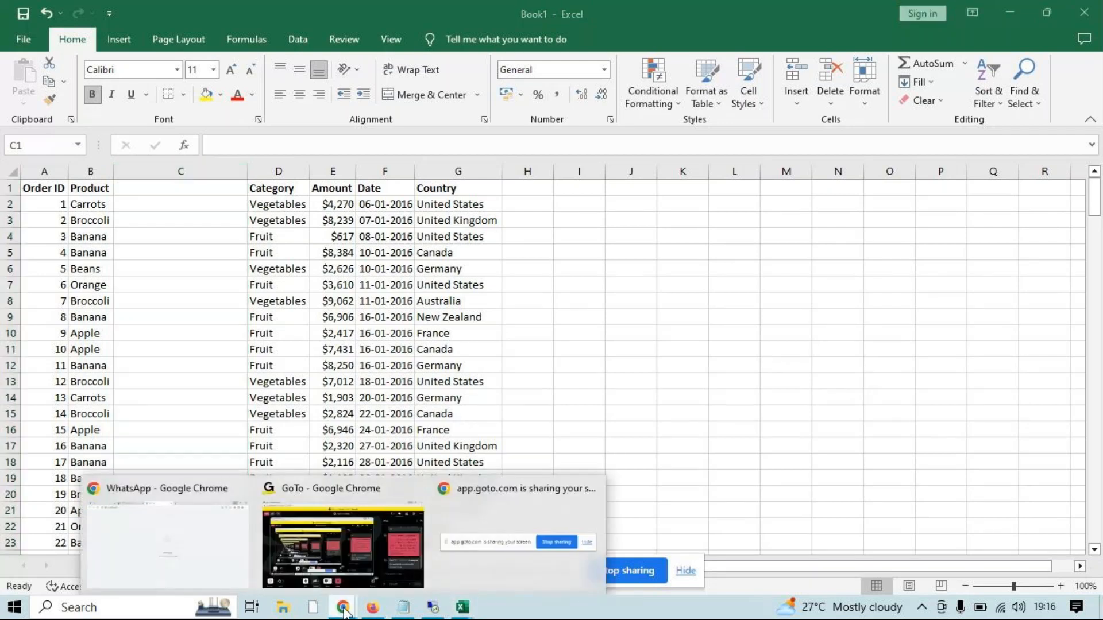
click(147, 563)
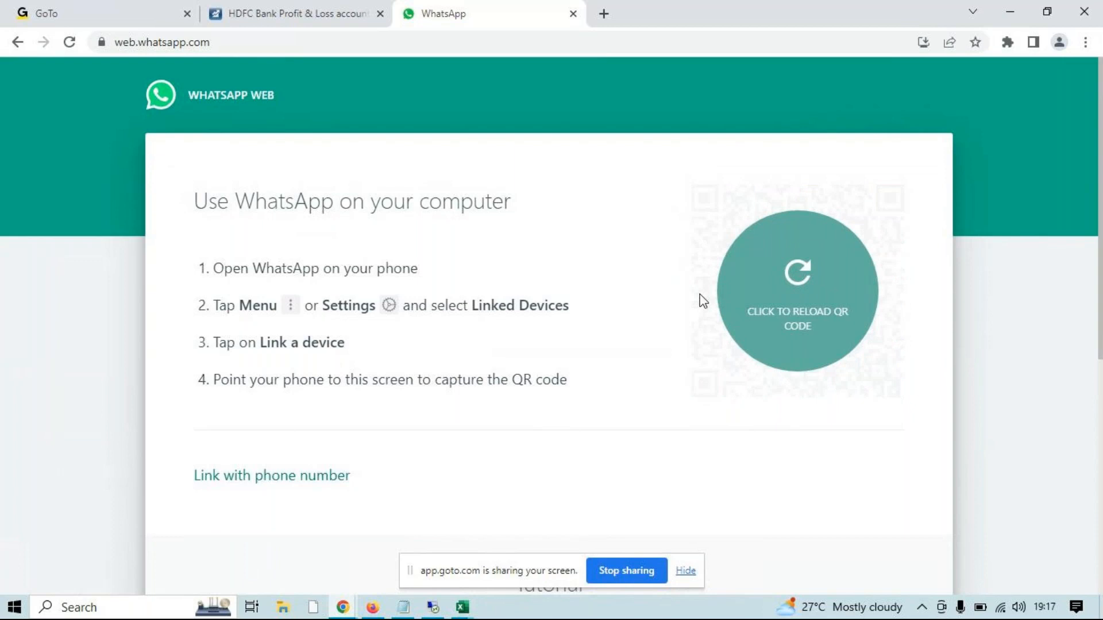
click(797, 281)
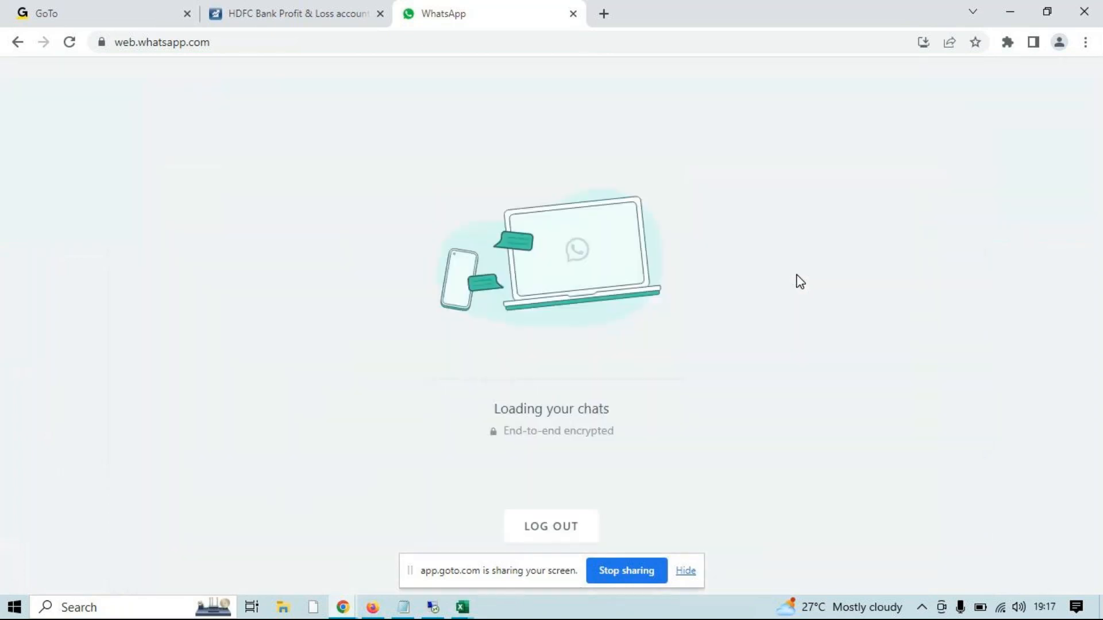
click(1019, 15)
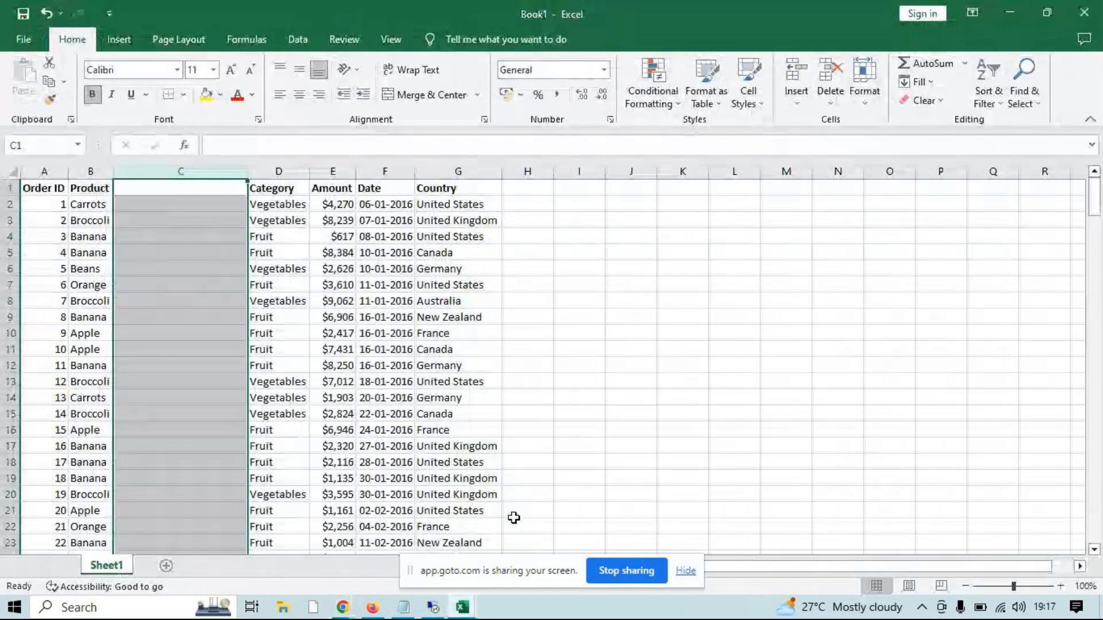
Switch to the Remote Desktop session, show its desktop, and open the D: drive
click(442, 610)
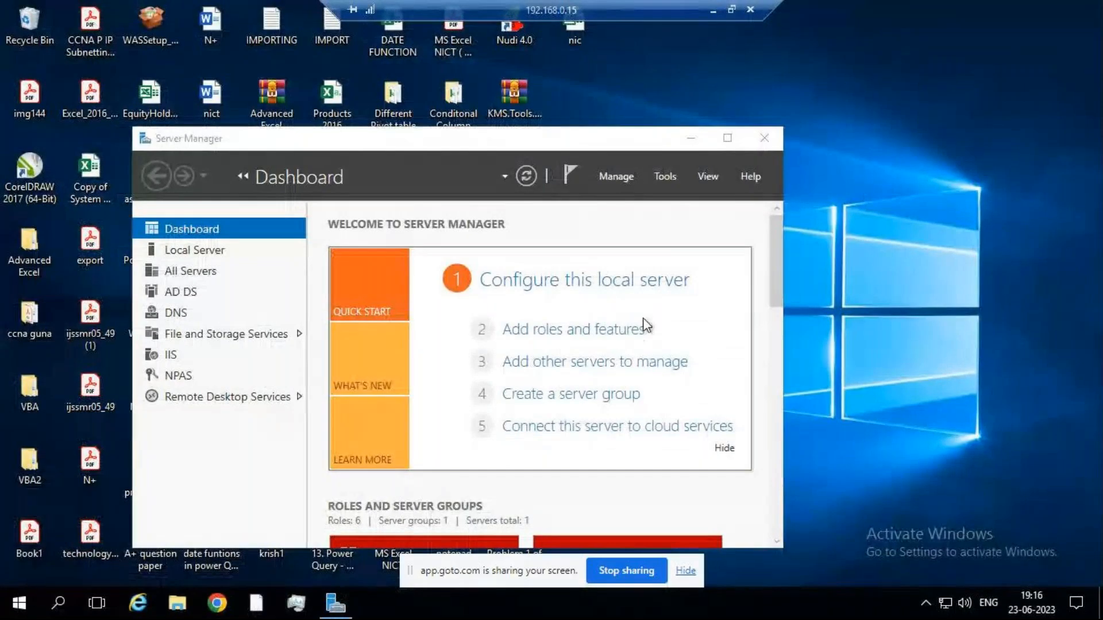
key(super+d)
key(super+r)
text(d:)
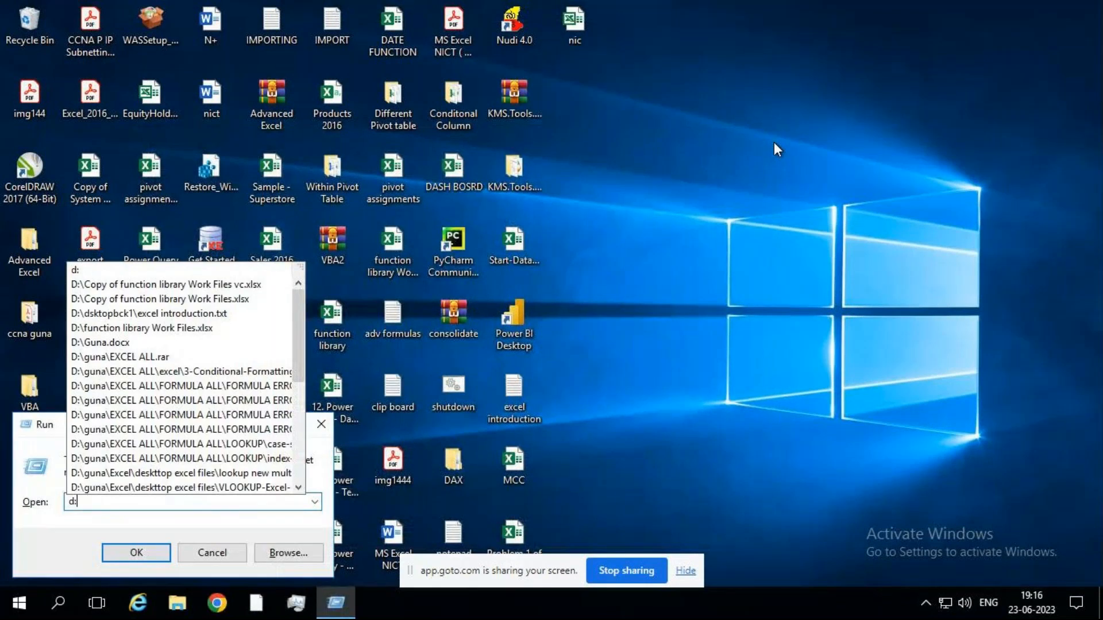
key(Return)
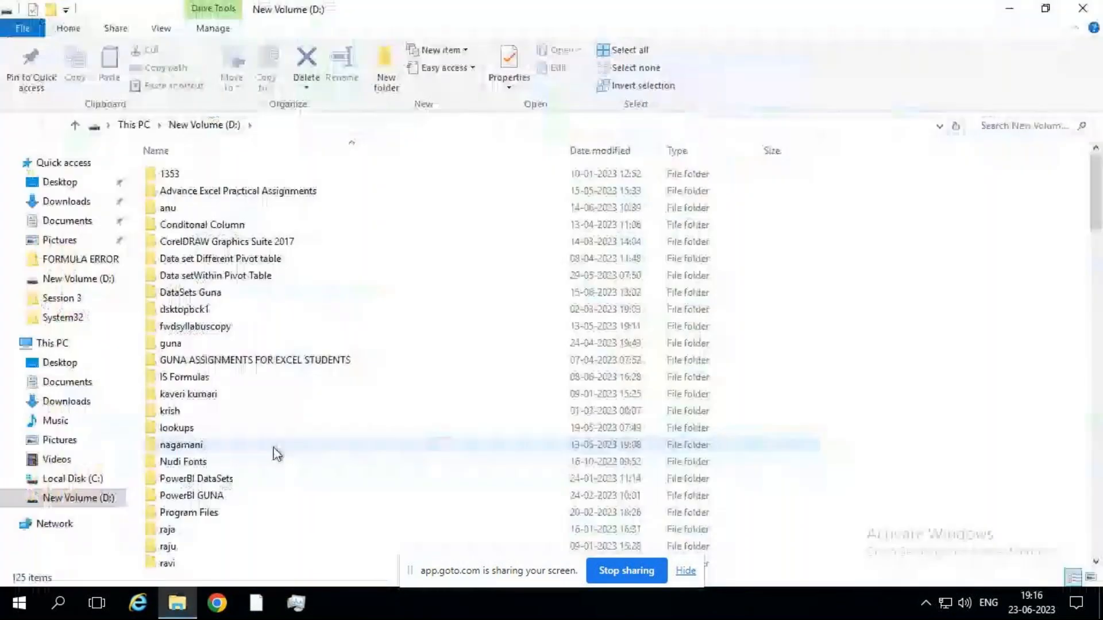
Copy the ADVANCED FILTER TOOL workbook from the remote D: drive and minimise the remote session
click(274, 447)
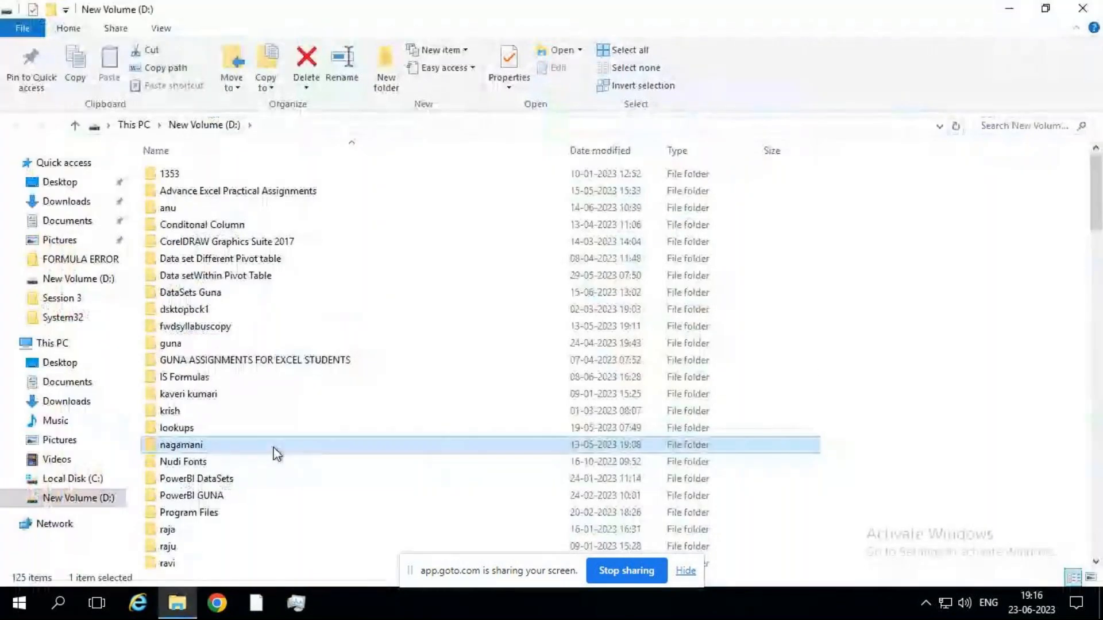
key(a)
click(262, 236)
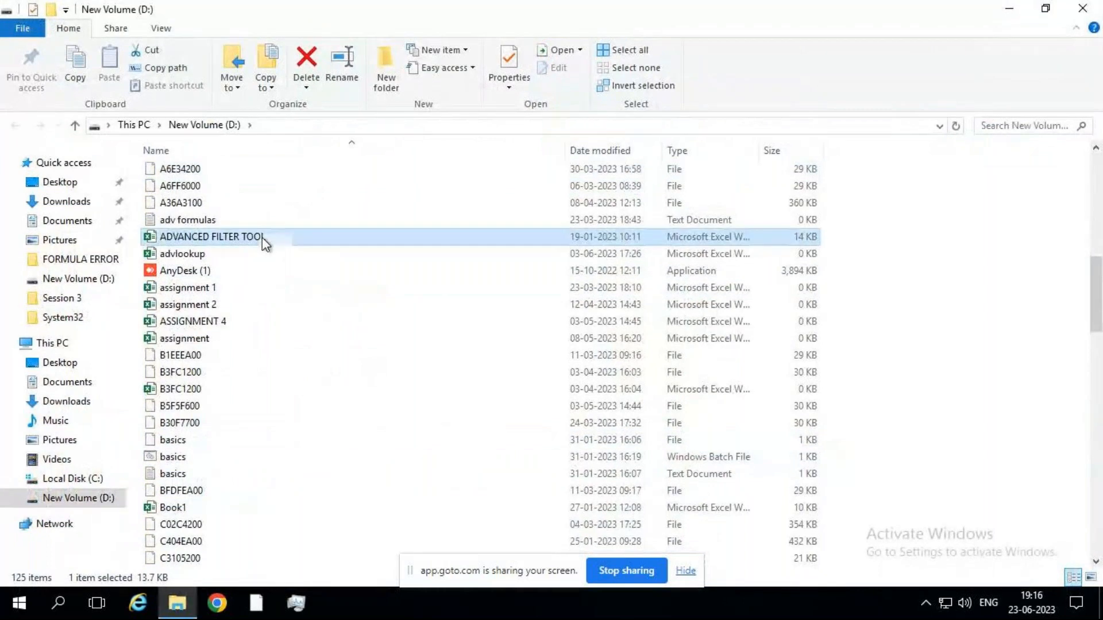
mouse_move(630, 7)
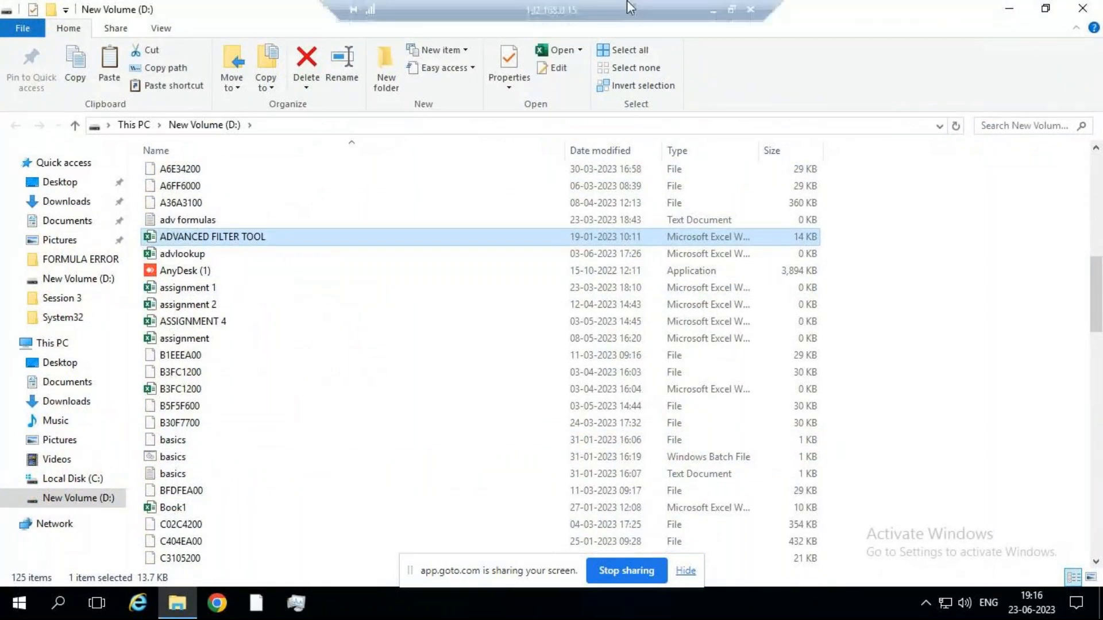
click(711, 12)
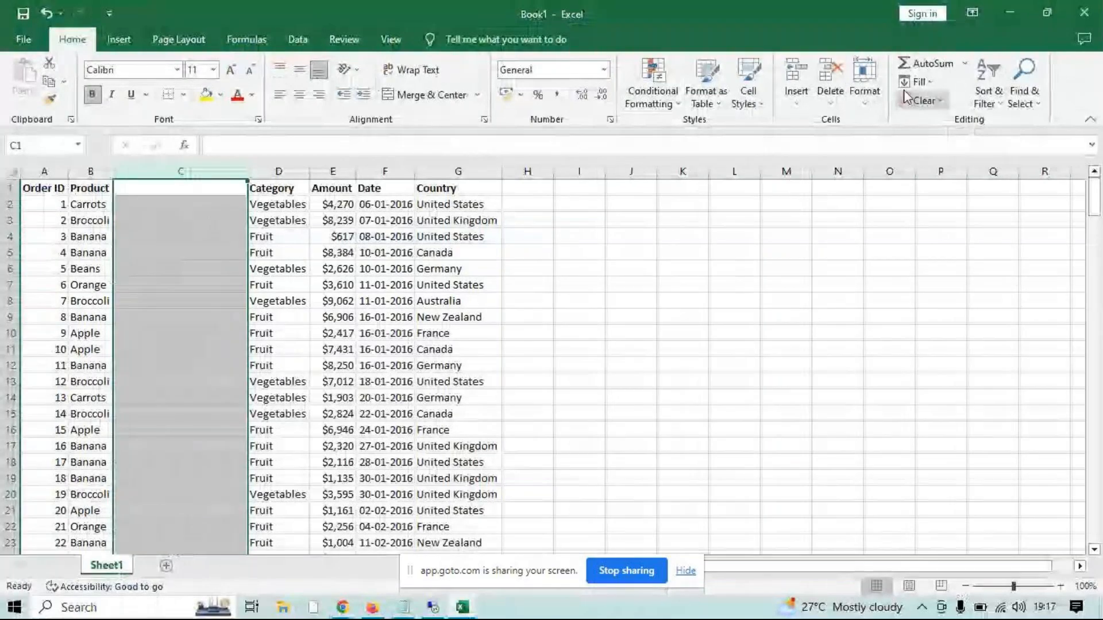
Close Book1 without saving it, and close the pivot assignments - Copy workbook
click(1084, 12)
click(577, 327)
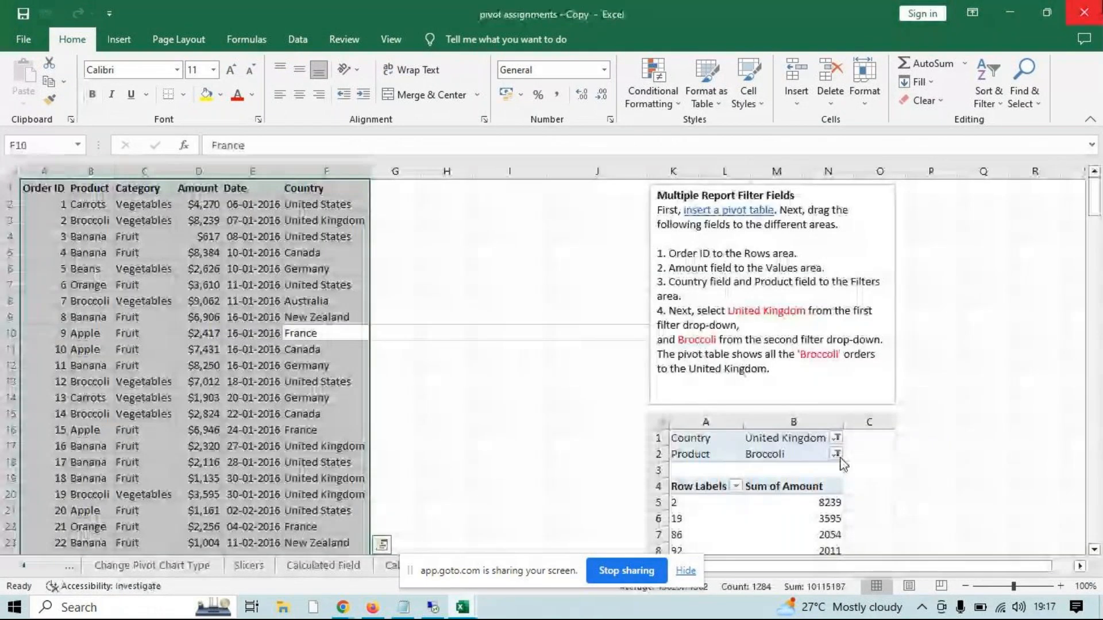
click(1084, 12)
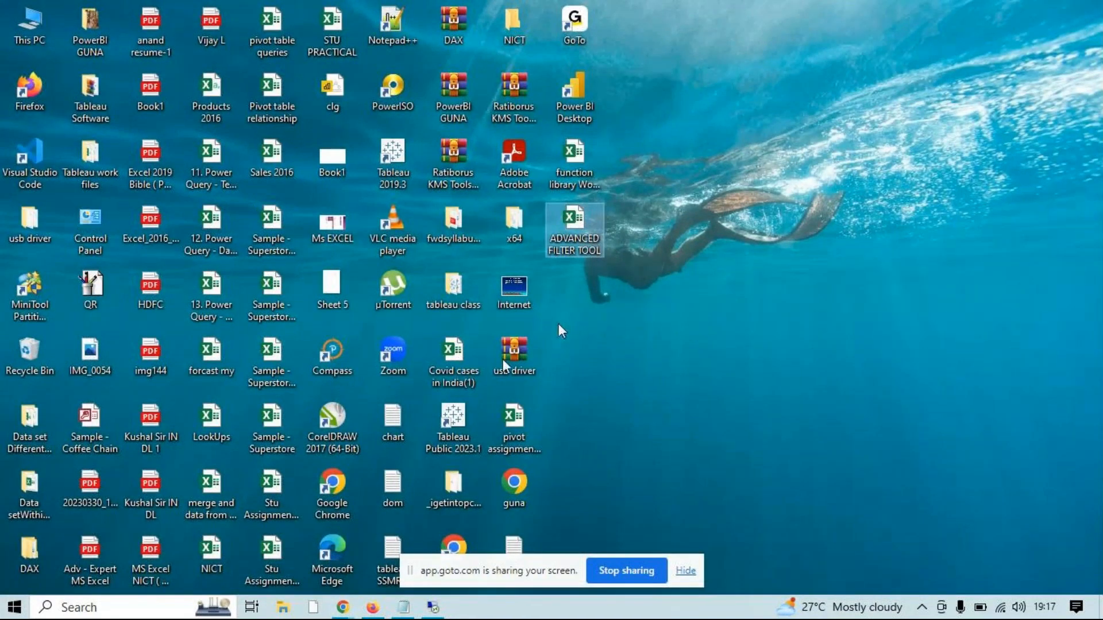
Switch to WhatsApp Web in Chrome, search chats for "exp", and open the Expert Excel June2023 group chat
click(343, 610)
click(167, 561)
click(187, 133)
text(exp)
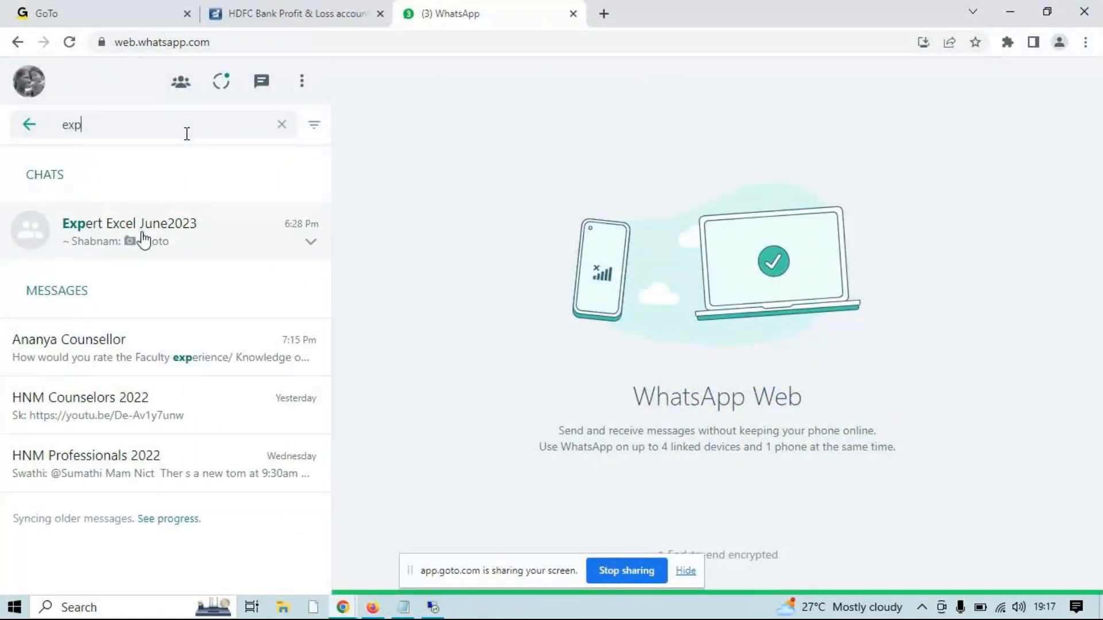
click(144, 239)
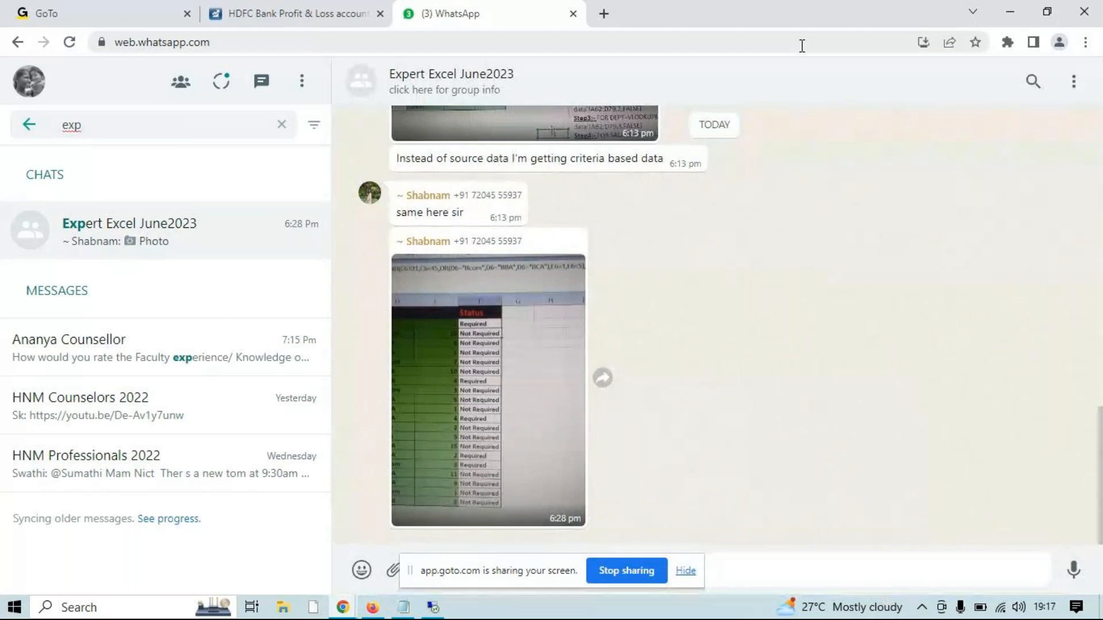
Send ADVANCED FILTER TOOL.xlsx from the desktop to the Expert Excel June2023 group, and minimise the maximised Chrome window
drag(800, 23, 201, 128)
drag(575, 226, 381, 492)
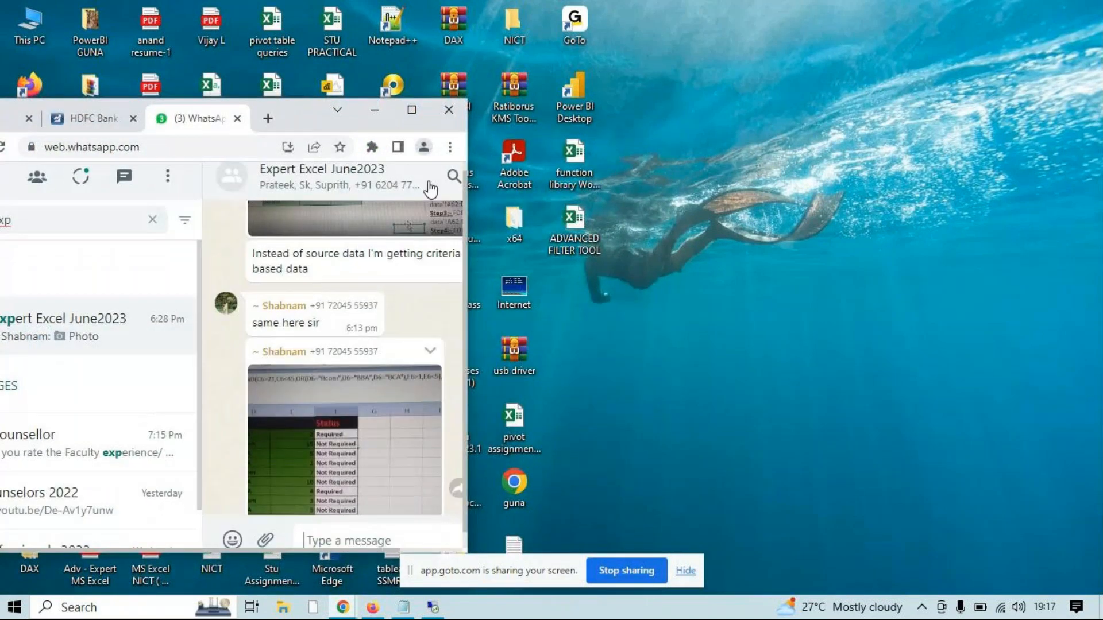
click(411, 109)
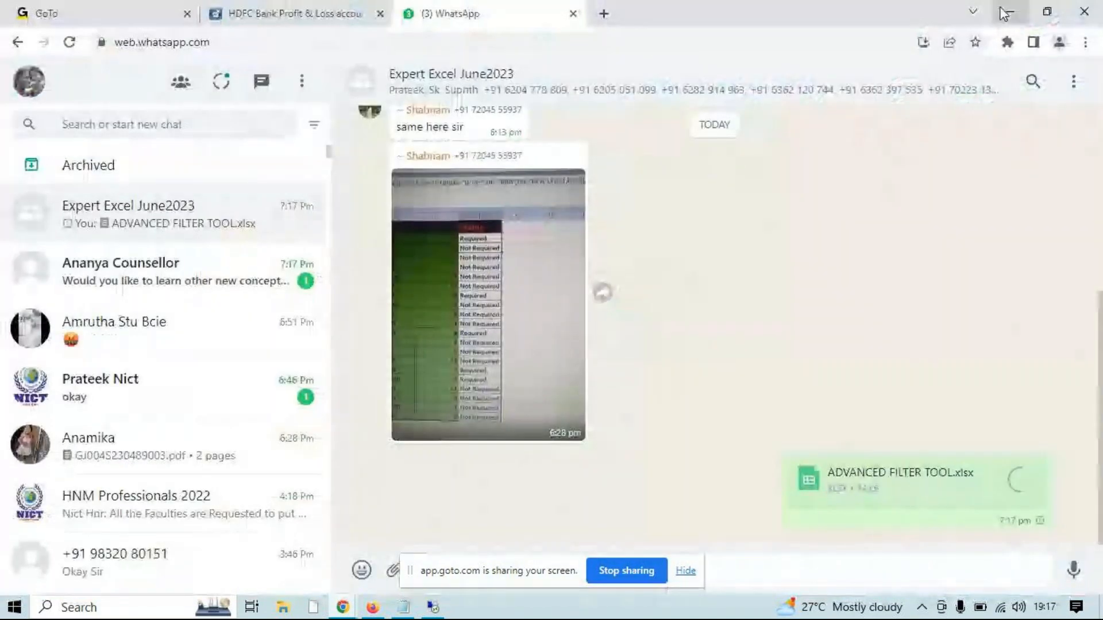
click(1007, 12)
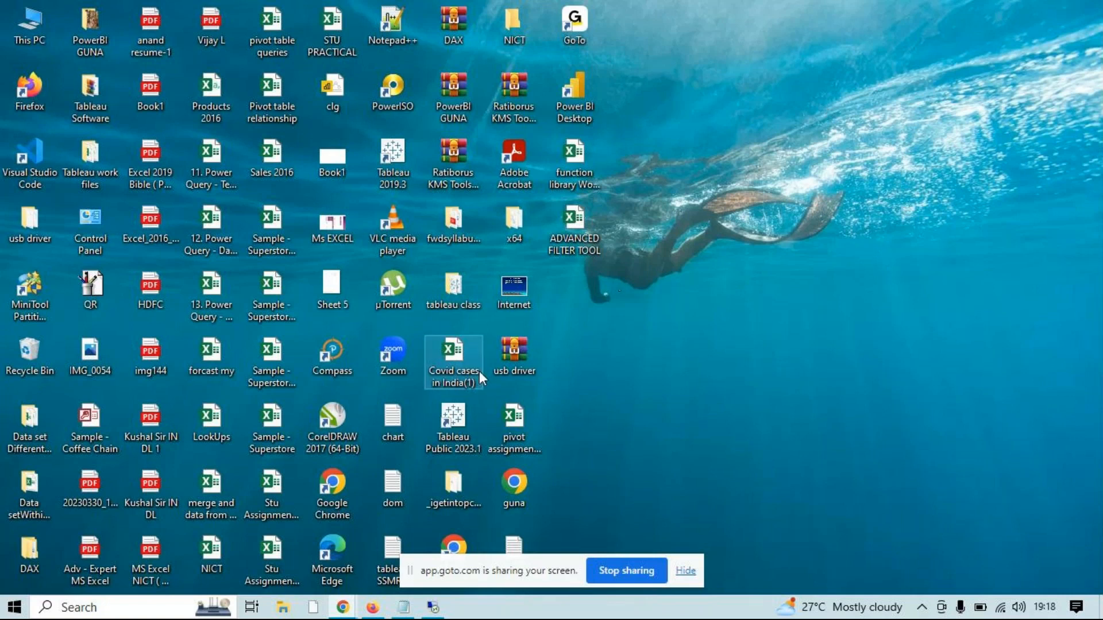
Open the ADVANCED FILTER TOOL workbook from the desktop in Excel, check the GoTo meeting chat, and return to the workbook
double_click(574, 221)
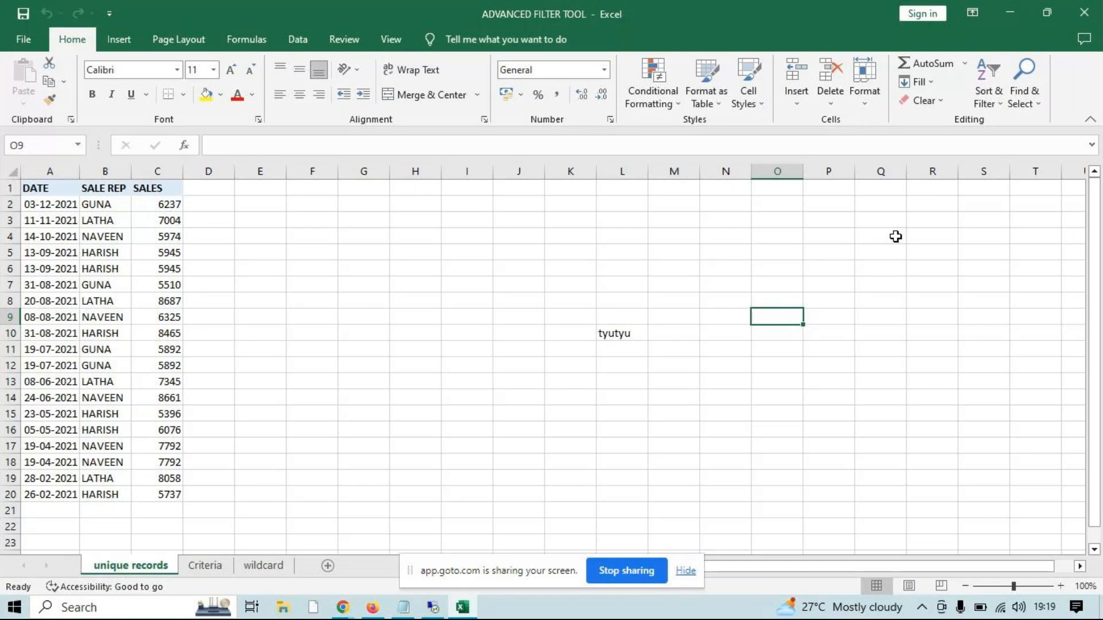
click(347, 612)
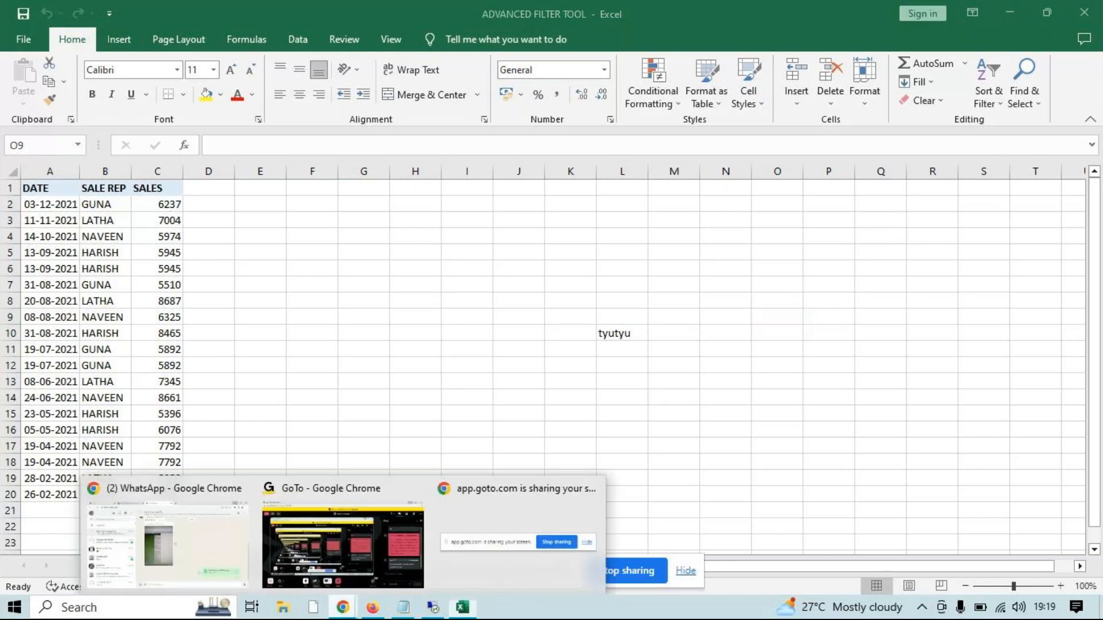
mouse_move(209, 538)
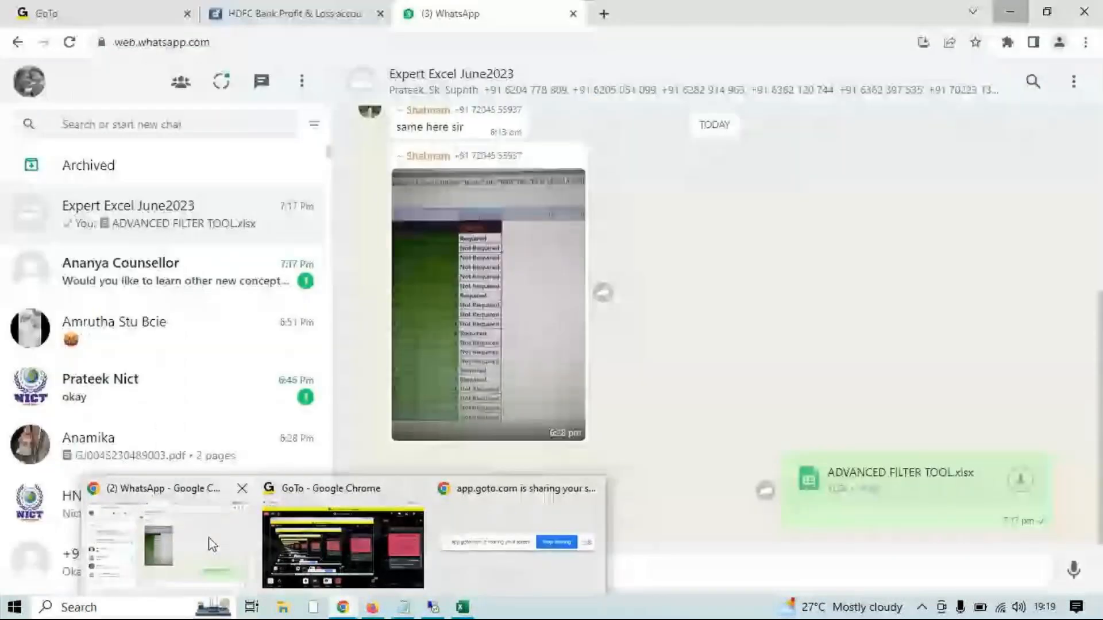
mouse_move(340, 556)
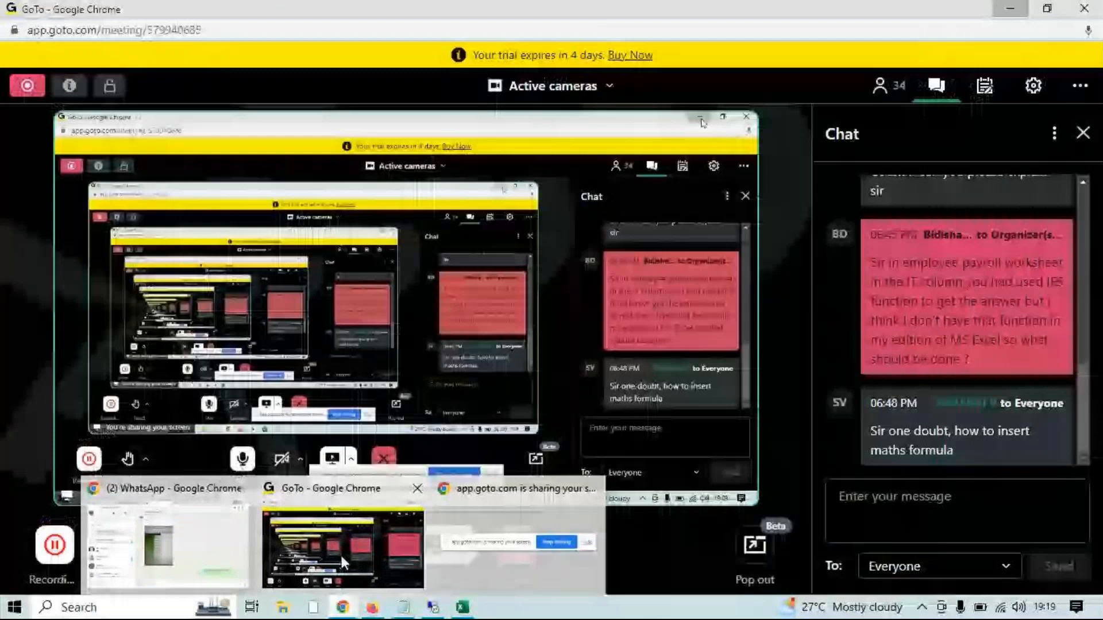
click(340, 556)
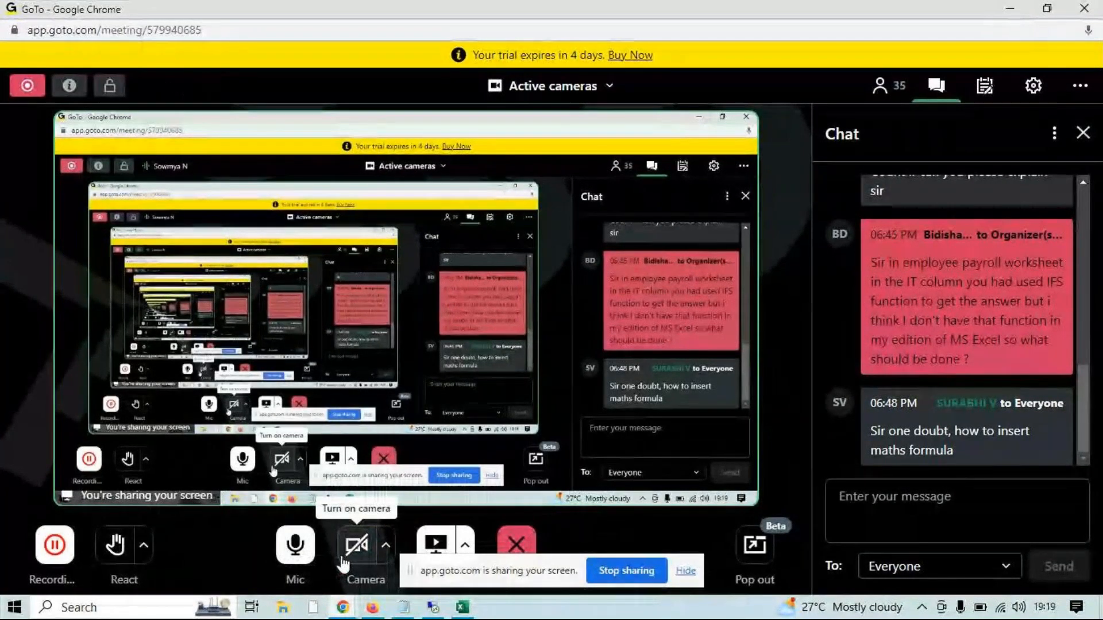
click(1012, 8)
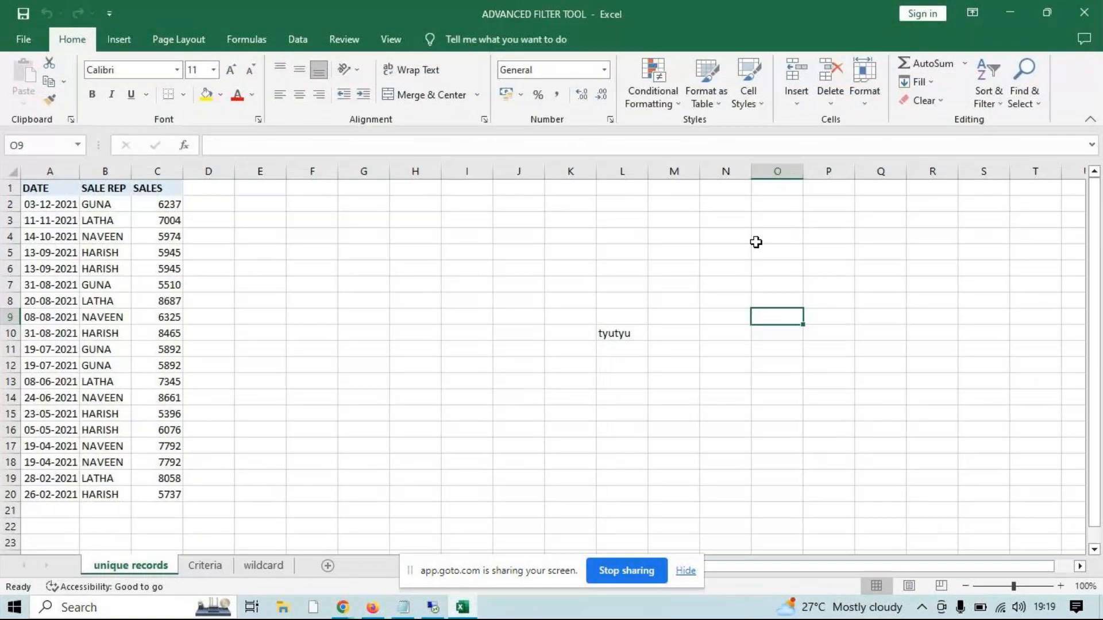
Delete the stray text in cell L10 of the unique records sheet
click(623, 334)
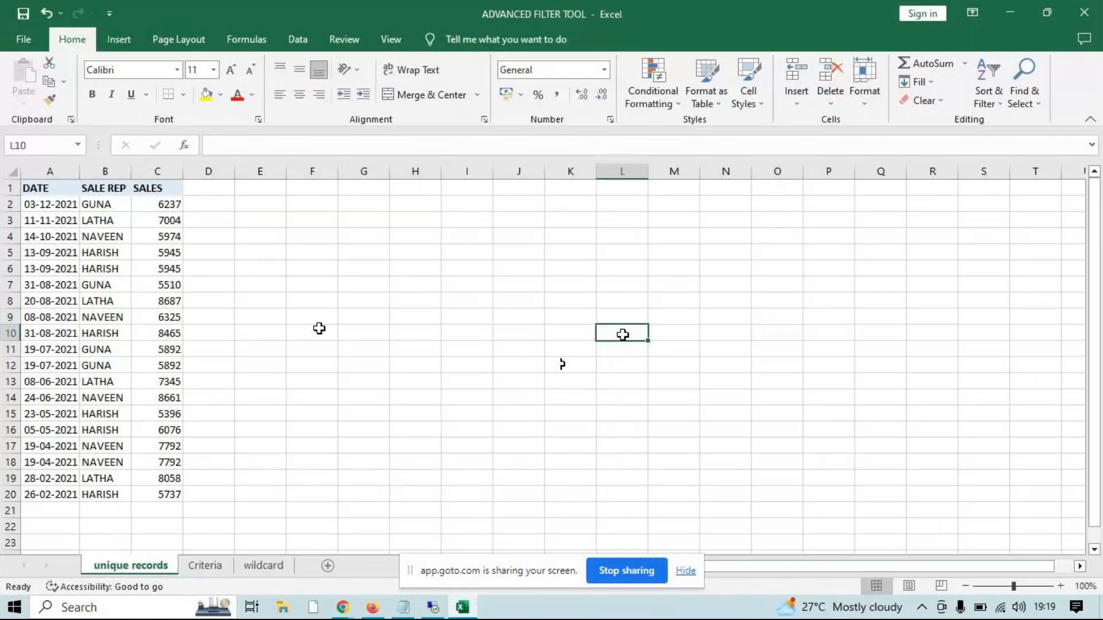
key(Delete)
click(327, 451)
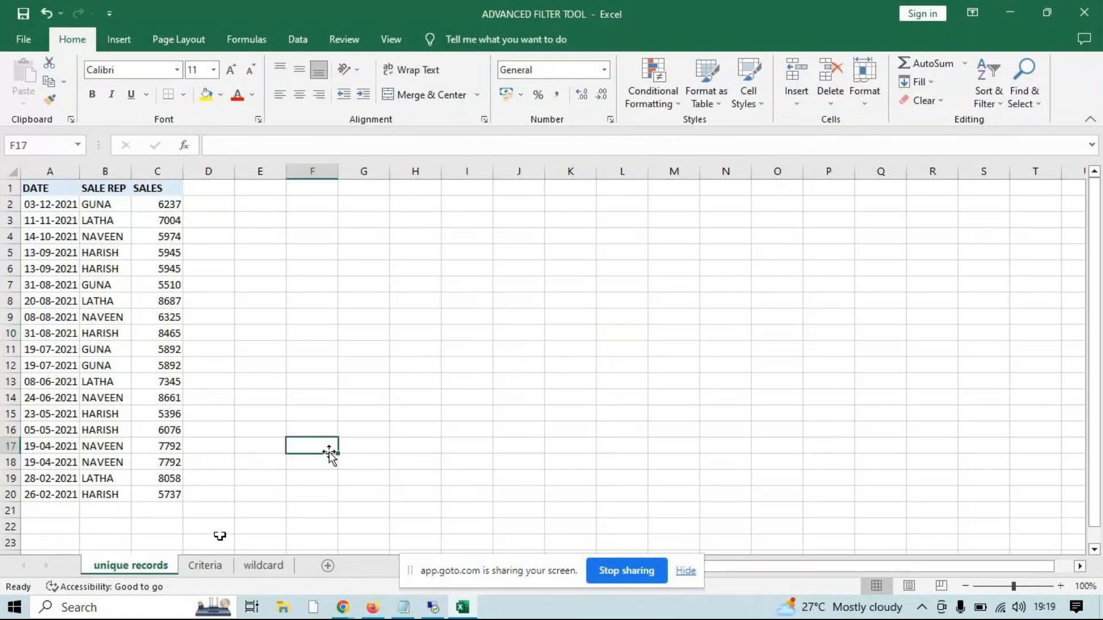
Show the Data commands and select the whole DATE, SALE REP and SALES table on the unique records sheet
click(291, 48)
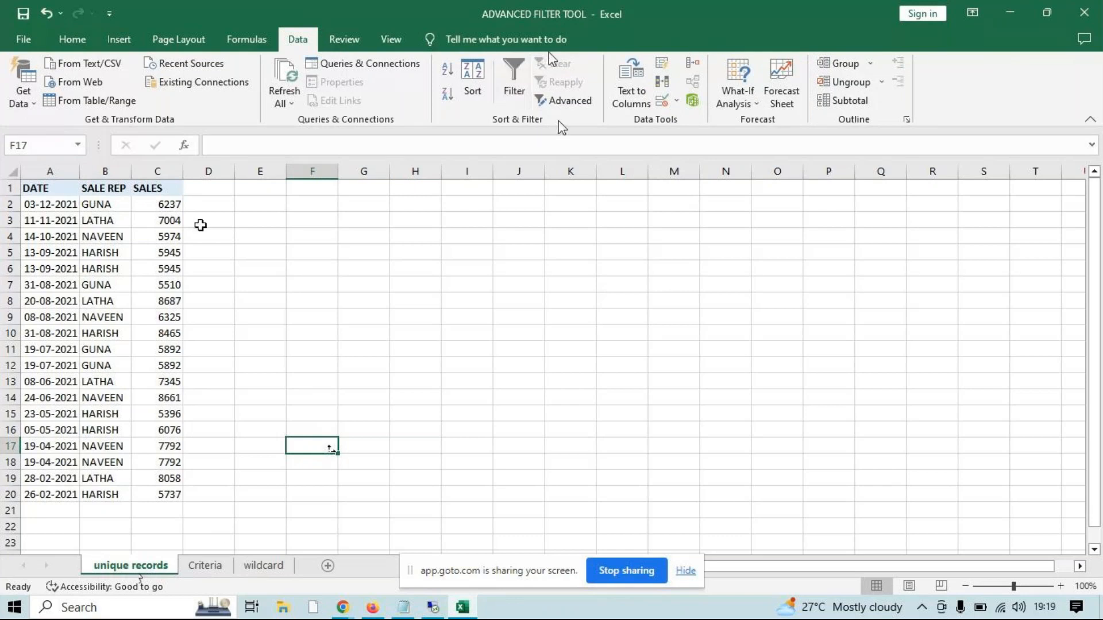
click(153, 498)
key(ctrl+a)
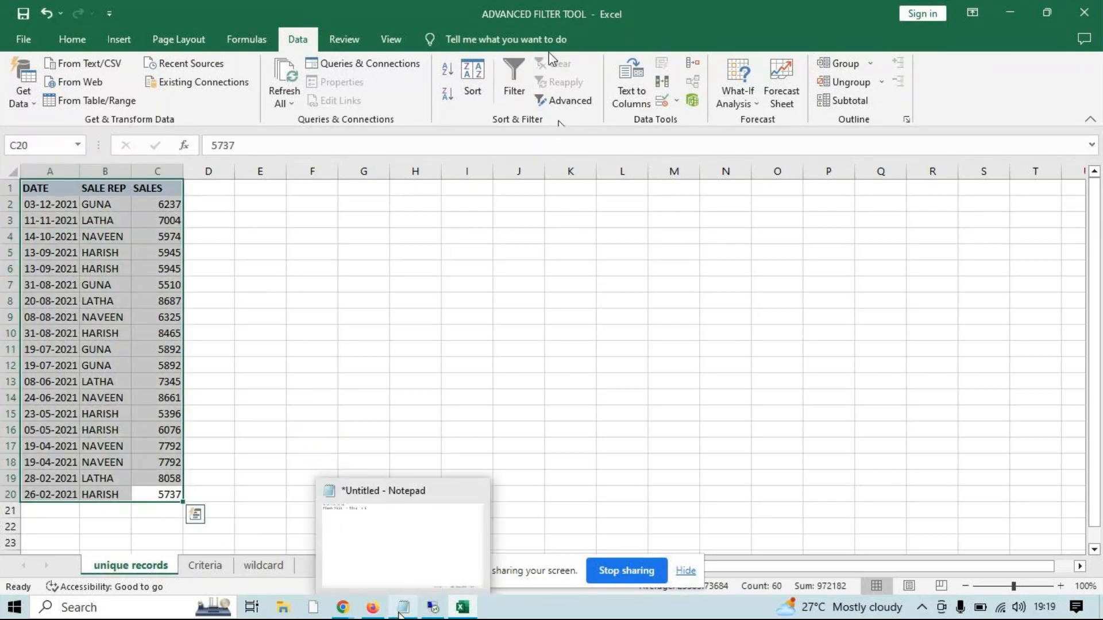
Switch to Notepad and add the note "Ctrl + Shift + L = filter" below the Flash Fill line
click(404, 607)
key(Return)
key(Return)
key(Return)
text(Ctr)
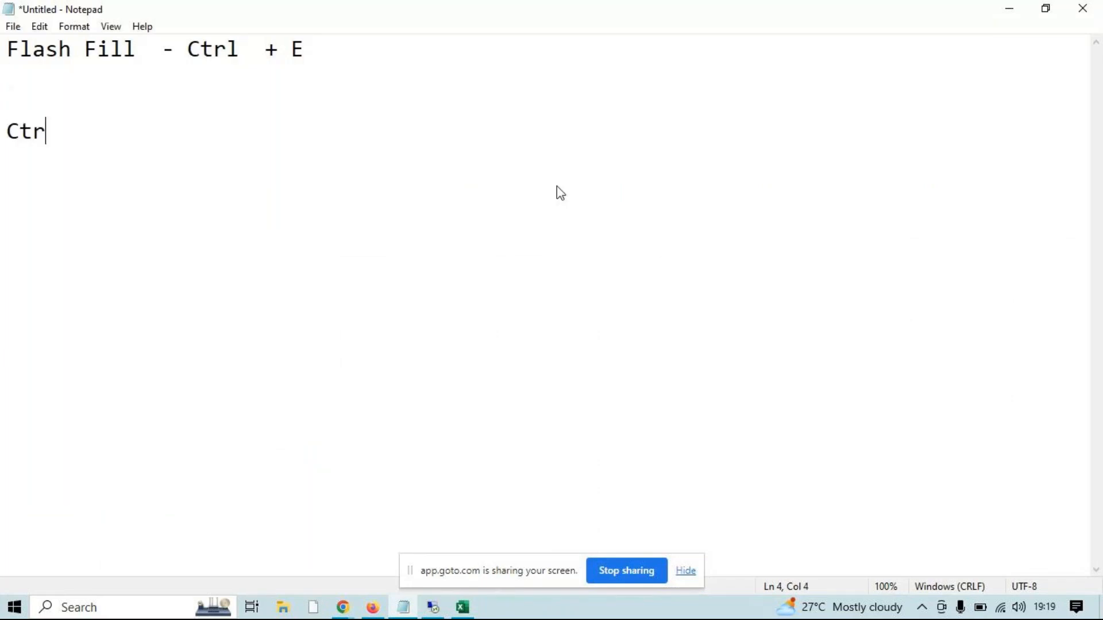
text(l +  Shiuft)
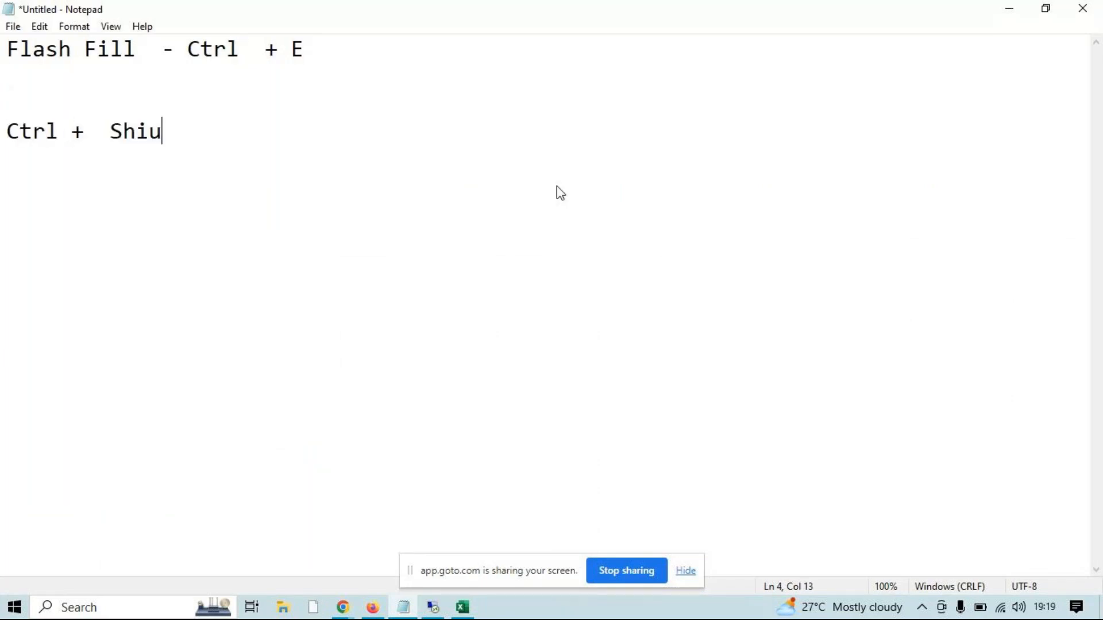
key(BackSpace)
key(BackSpace)
key(BackSpace)
text(ft + L  = )
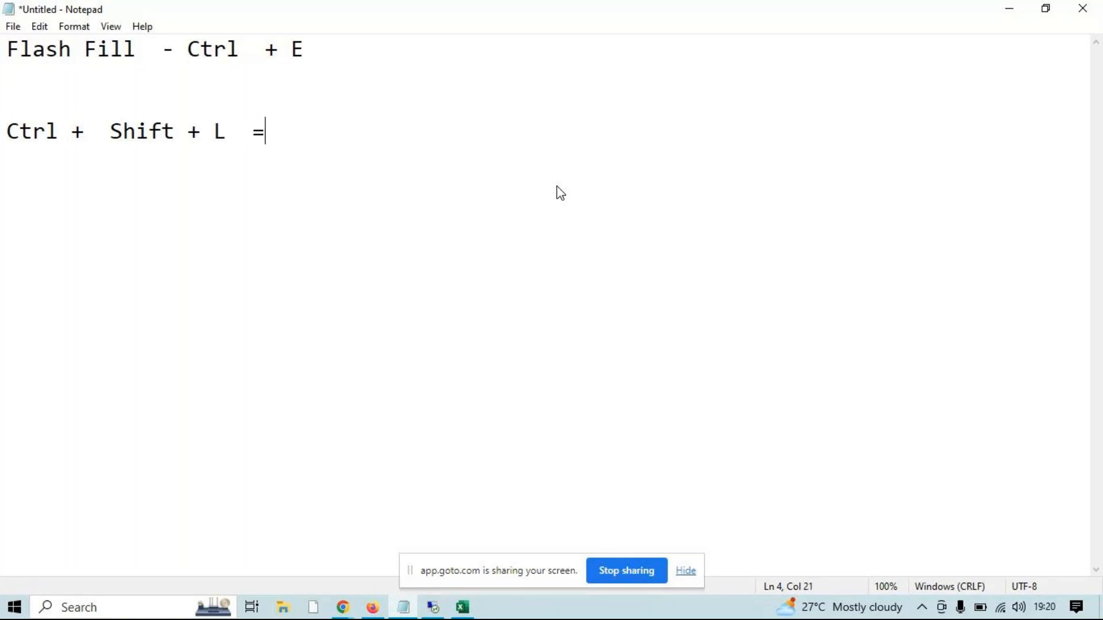
text(filter)
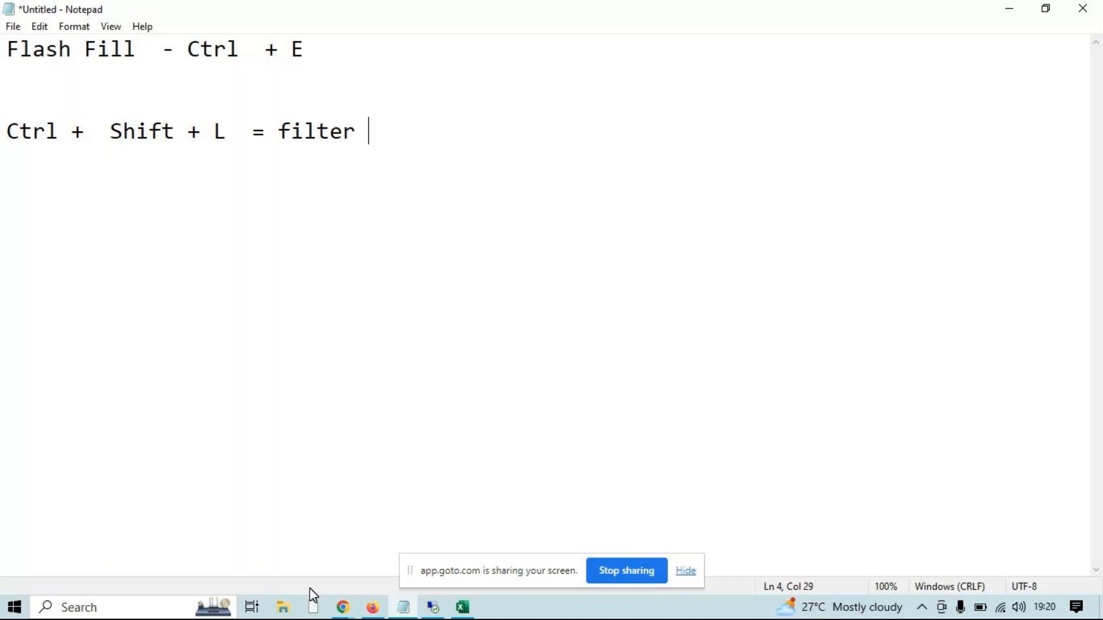
Switch back to Excel and turn on filtering for the selected sales table
key(alt+Tab)
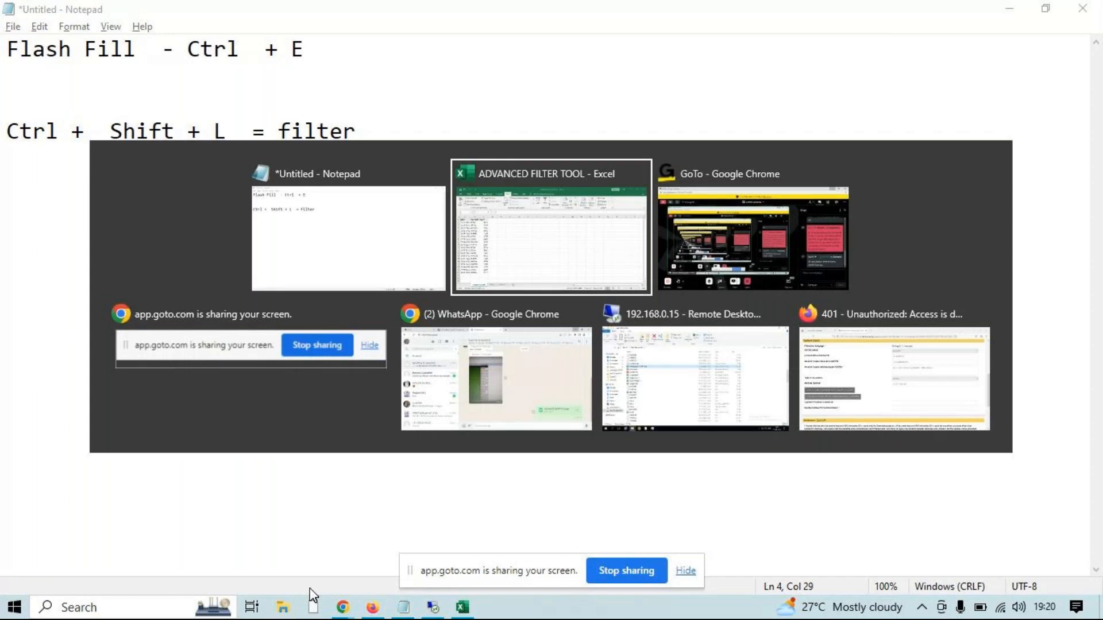
key(ctrl+shift+l)
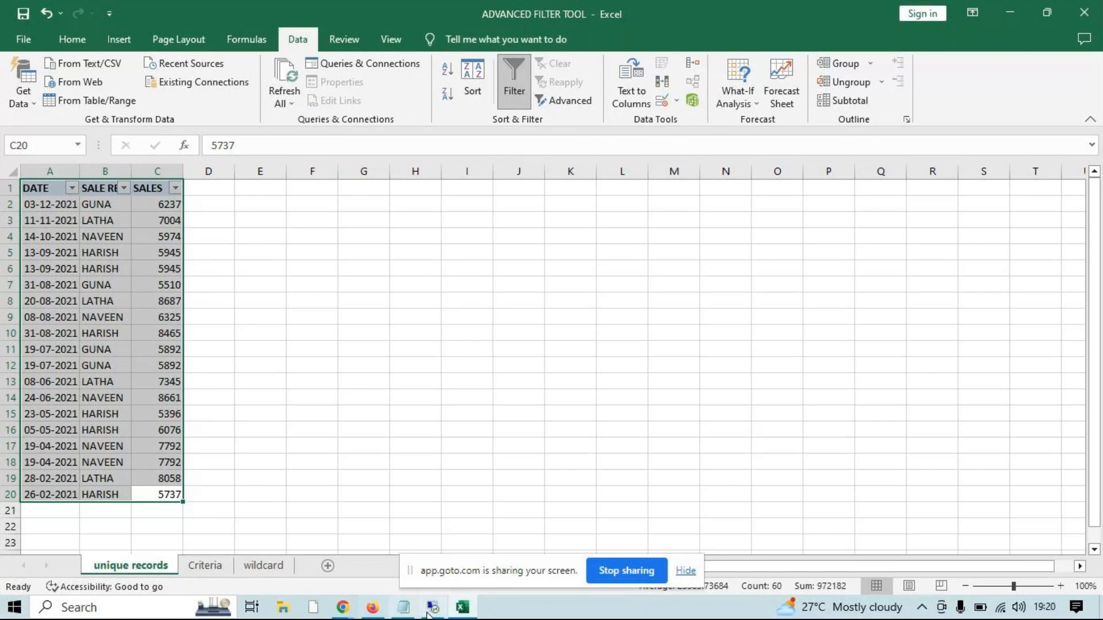
Switch to the GoTo meeting window in Chrome, turn on the microphone, and minimize the window to return to Excel
click(343, 607)
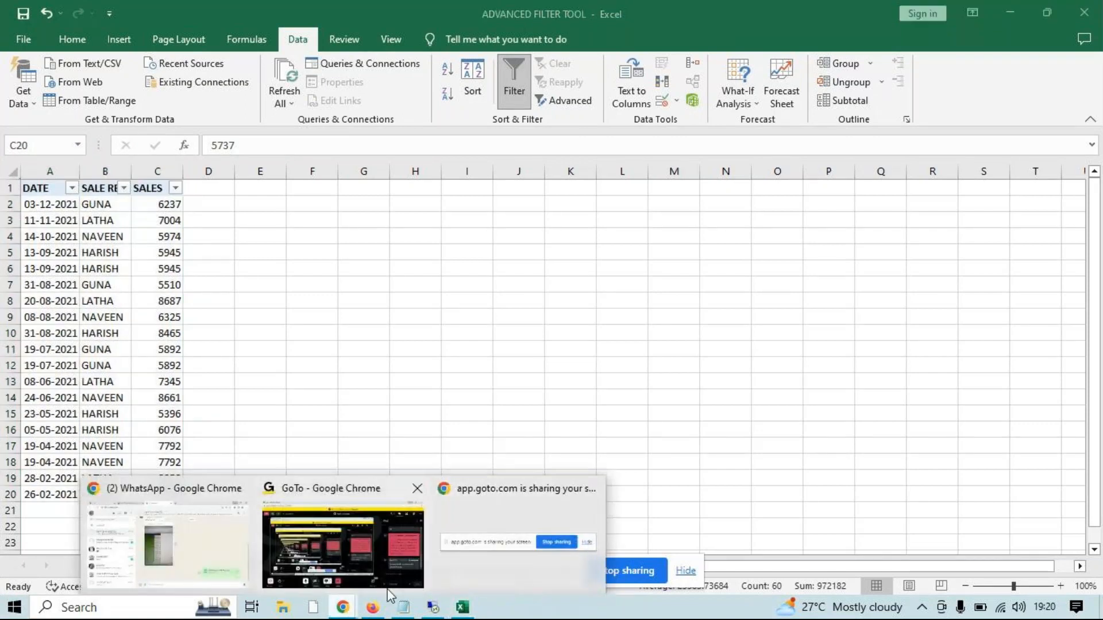
click(360, 571)
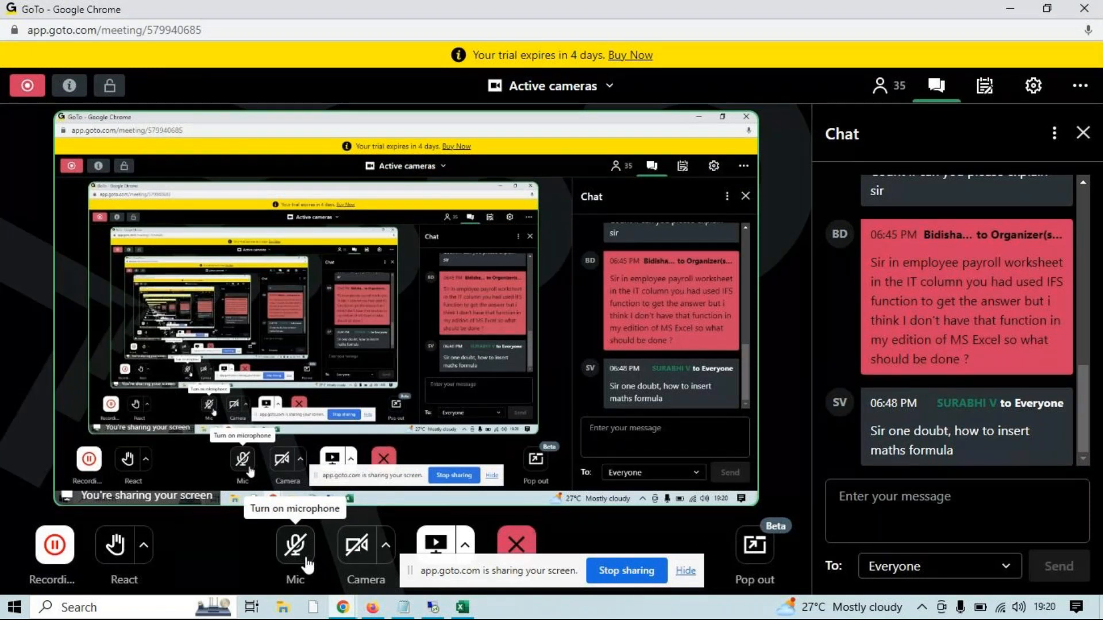
click(308, 566)
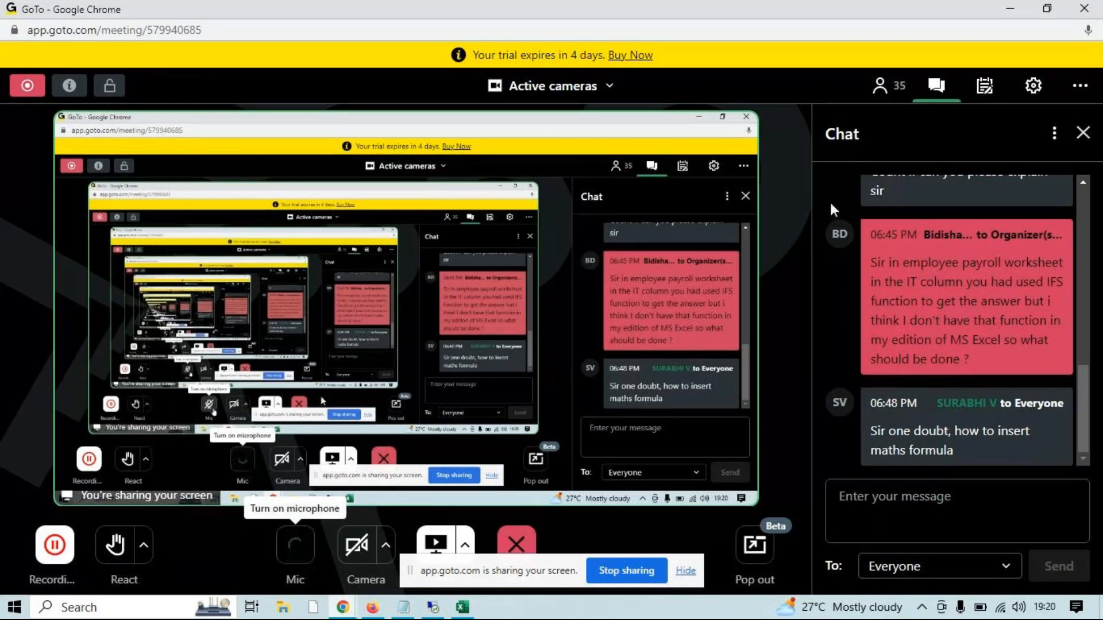
click(1011, 9)
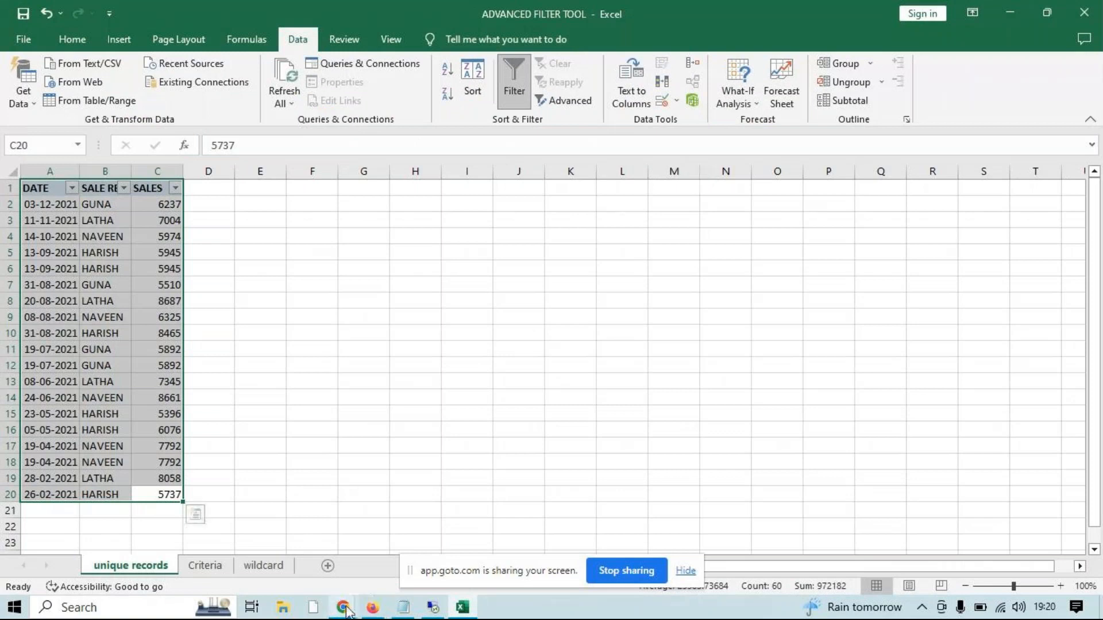
Bring the GoTo meeting window back up, unmute the microphone again, and return to the unique records sheet
click(347, 611)
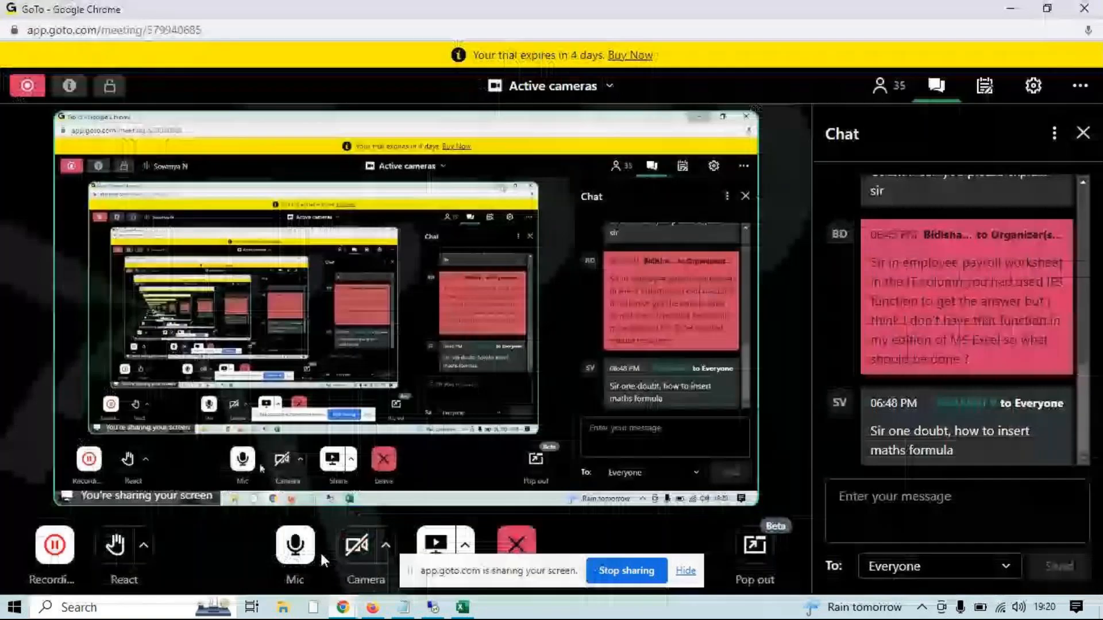
click(322, 553)
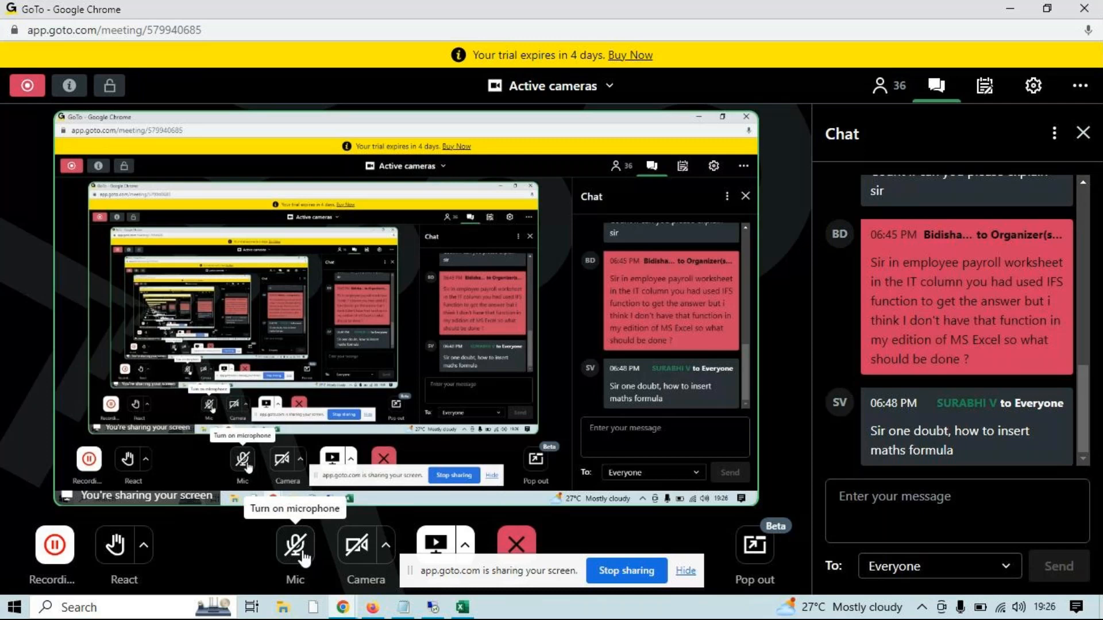
click(304, 557)
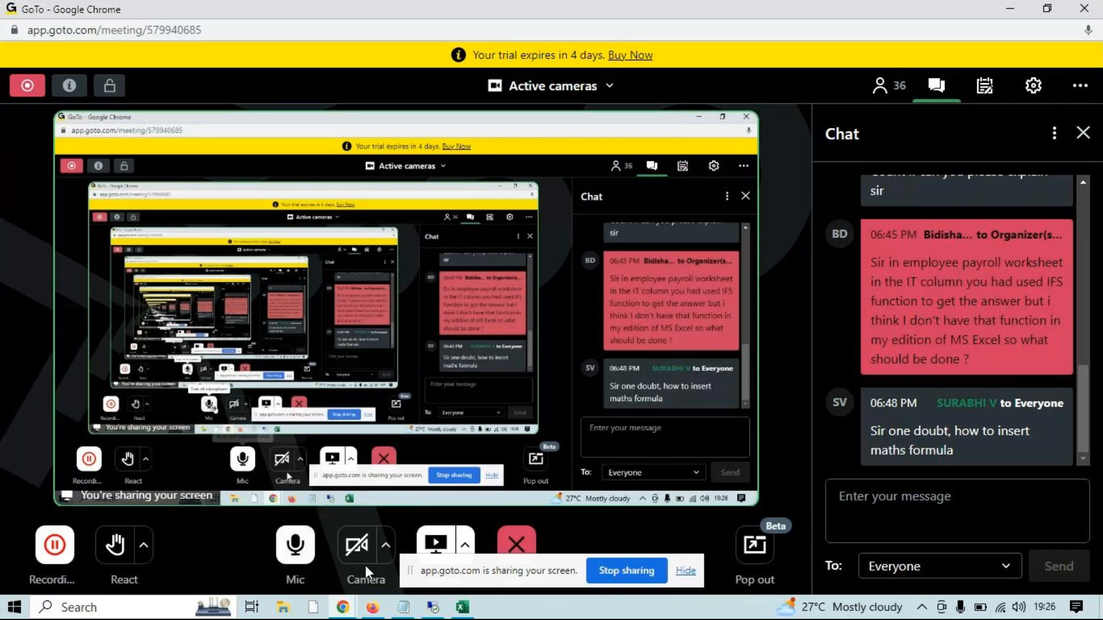
click(1010, 7)
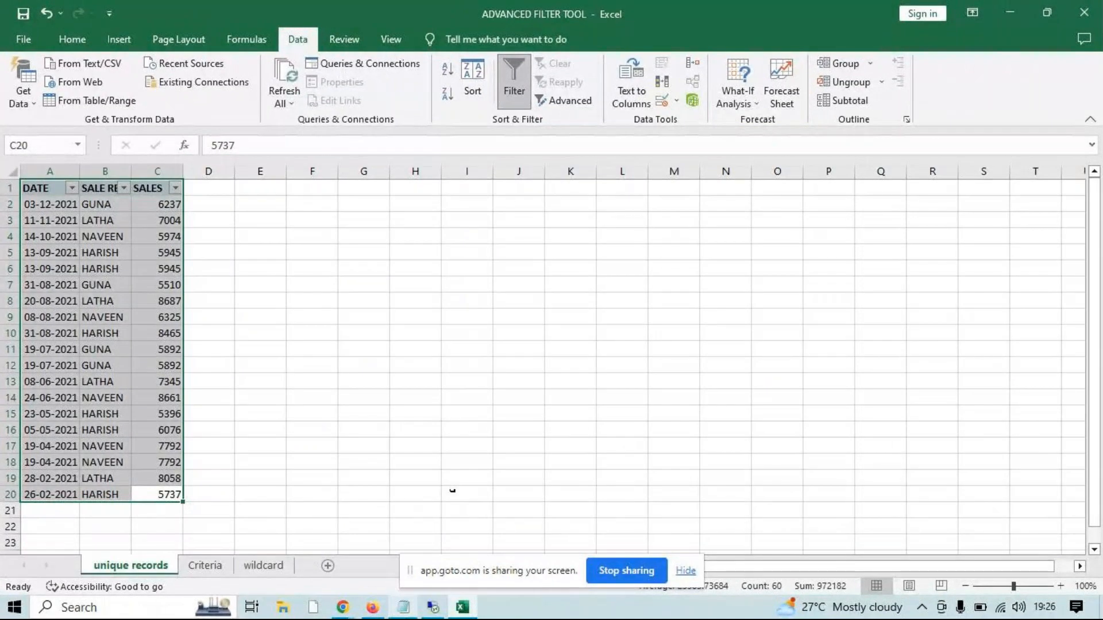
Look at the wildcard sheet and go back to the unique records sheet
click(343, 607)
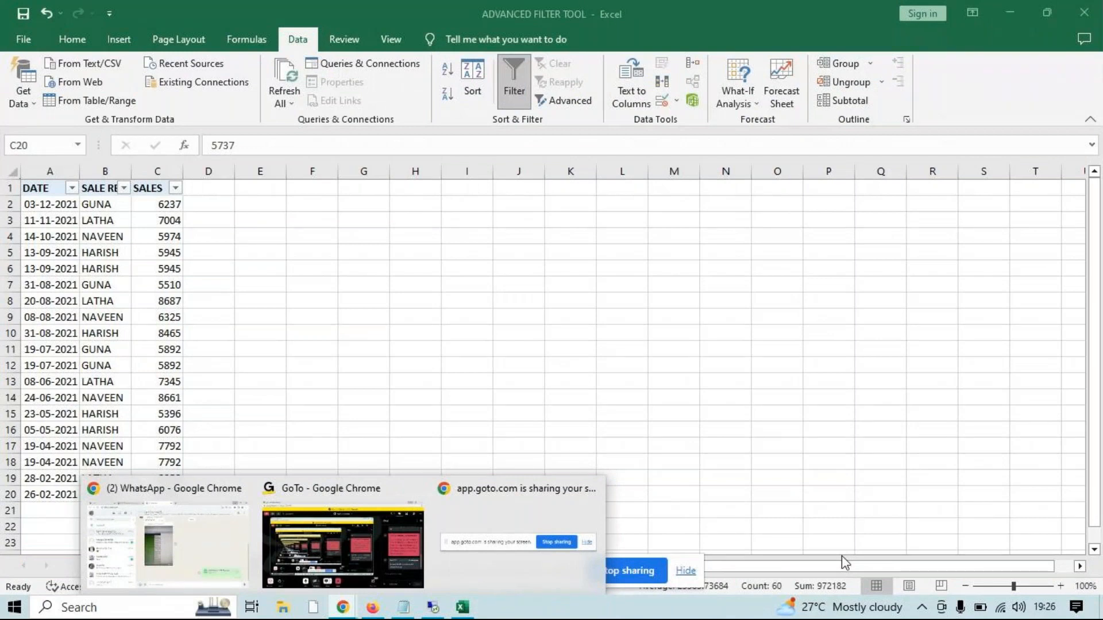
key(ctrl+a)
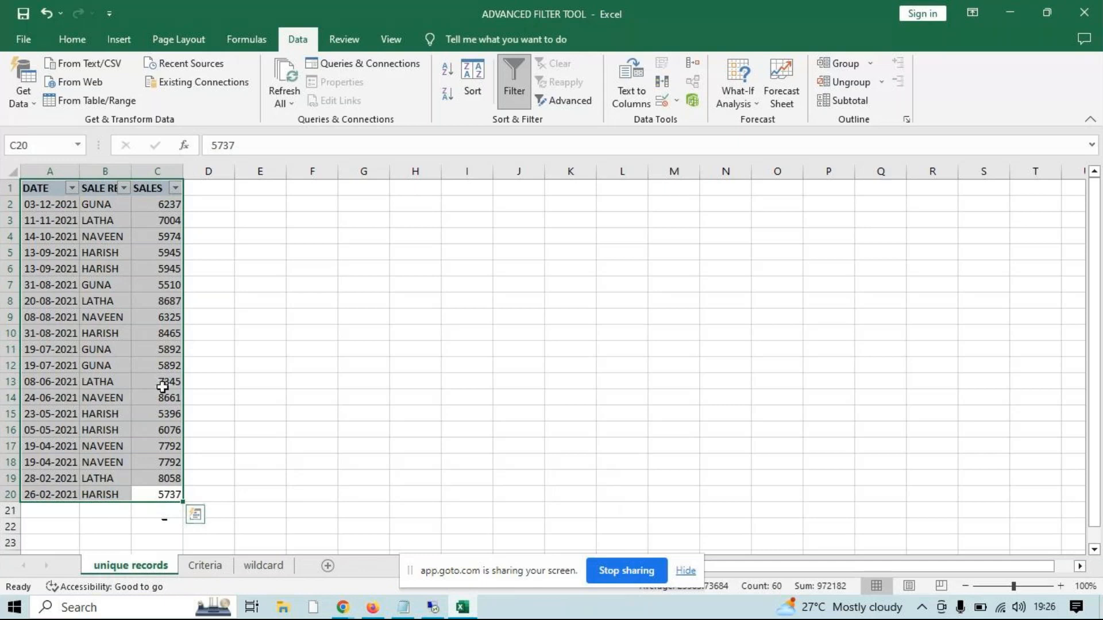
key(ctrl+Page_Down)
click(243, 564)
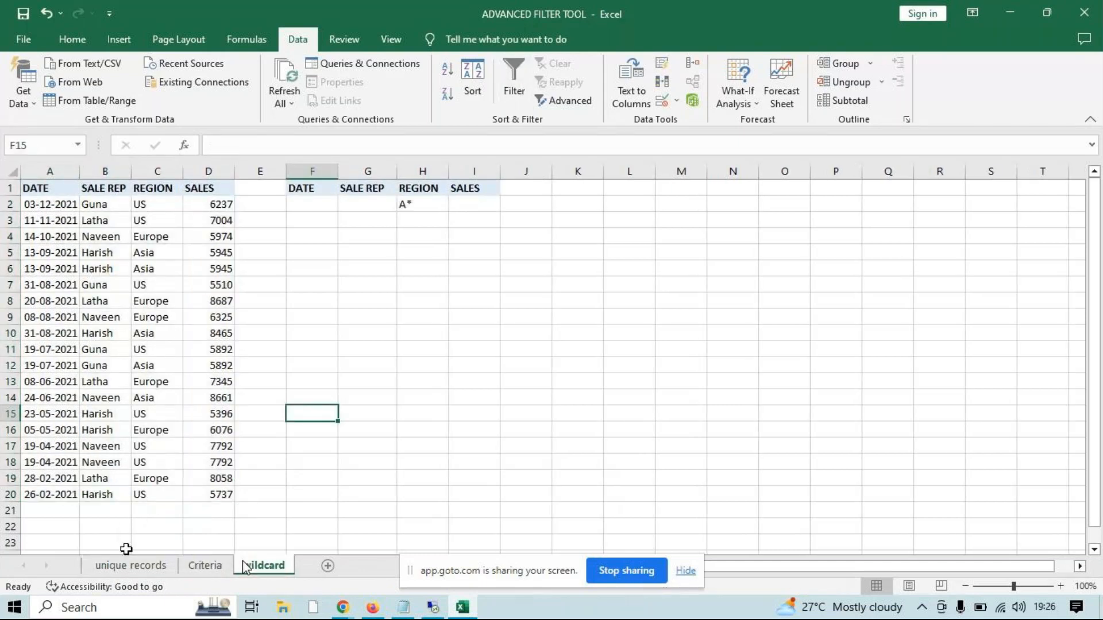
click(152, 525)
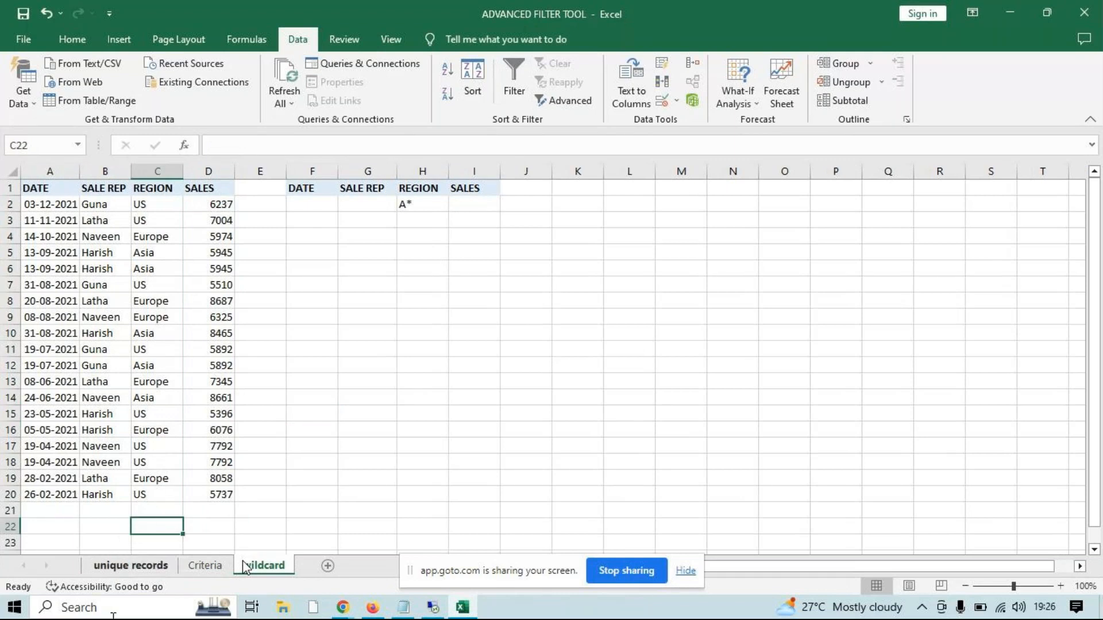
click(132, 566)
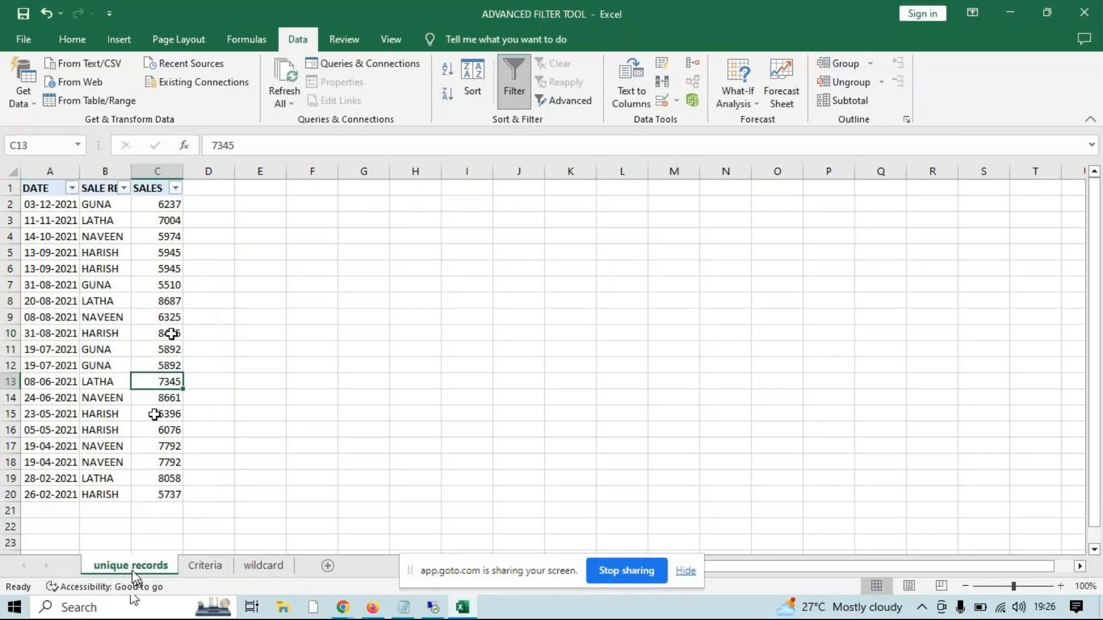
Widen the DATE and SALE REP columns to fit their headers and select the whole sales table A1:C20
drag(79, 171, 176, 171)
drag(221, 495, 23, 184)
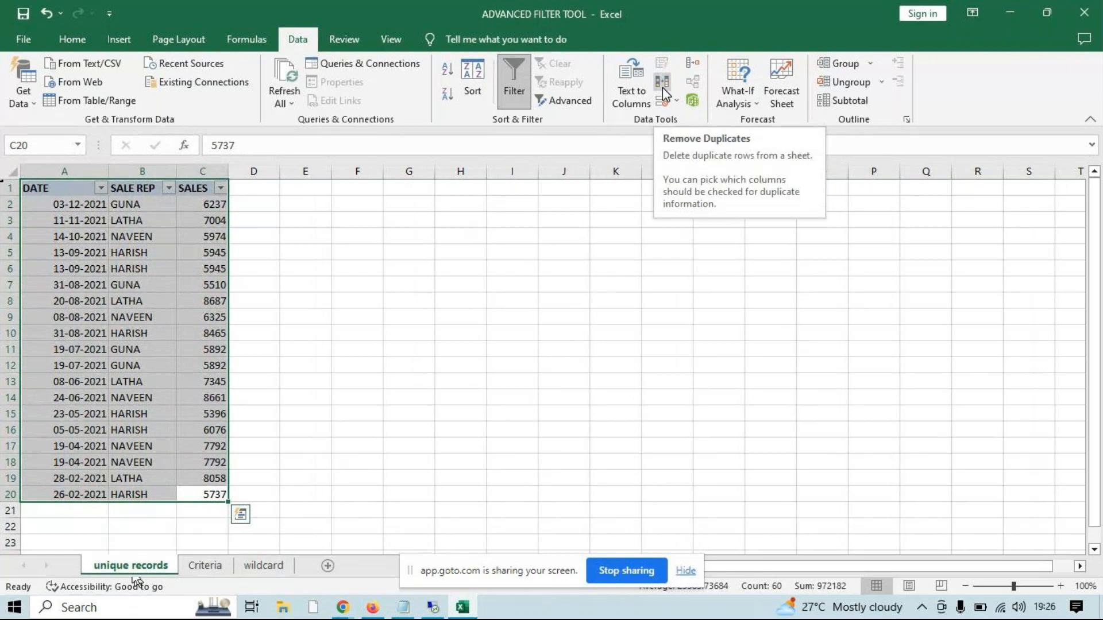
Remove duplicate rows from the sales table by checking DATE, SALE REP and SALES with headers included, and undo the removal
key(ctrl+q)
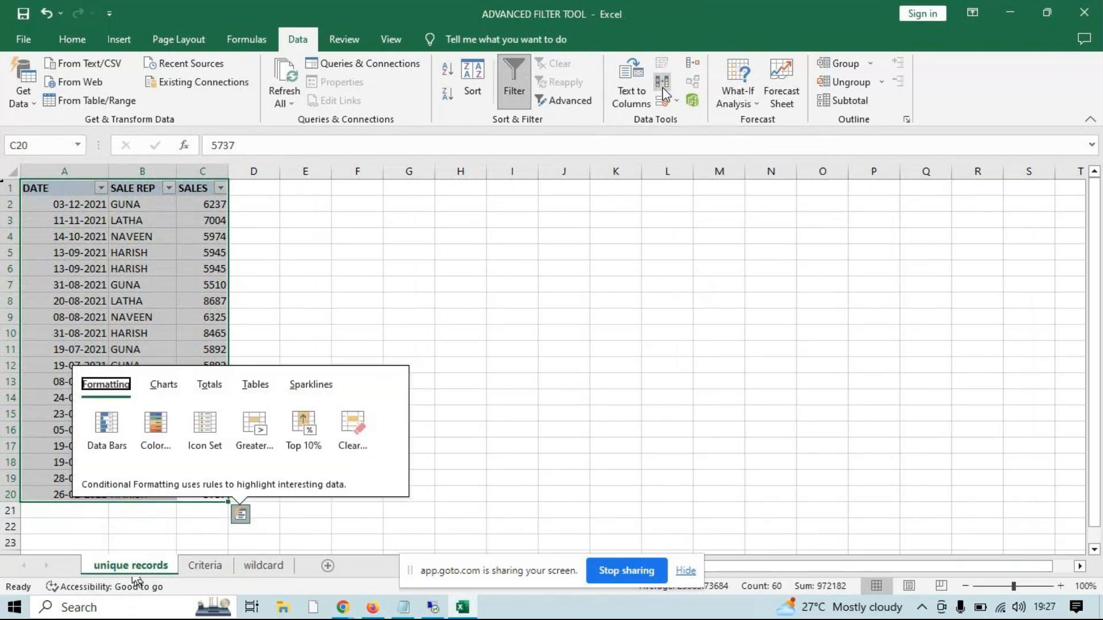
click(663, 87)
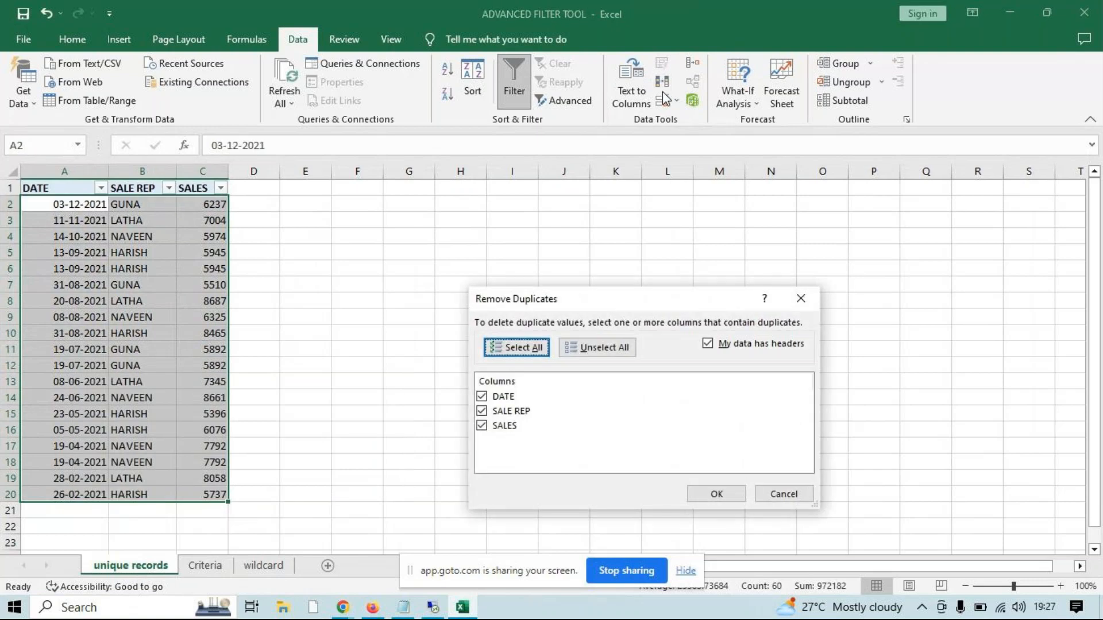
click(712, 494)
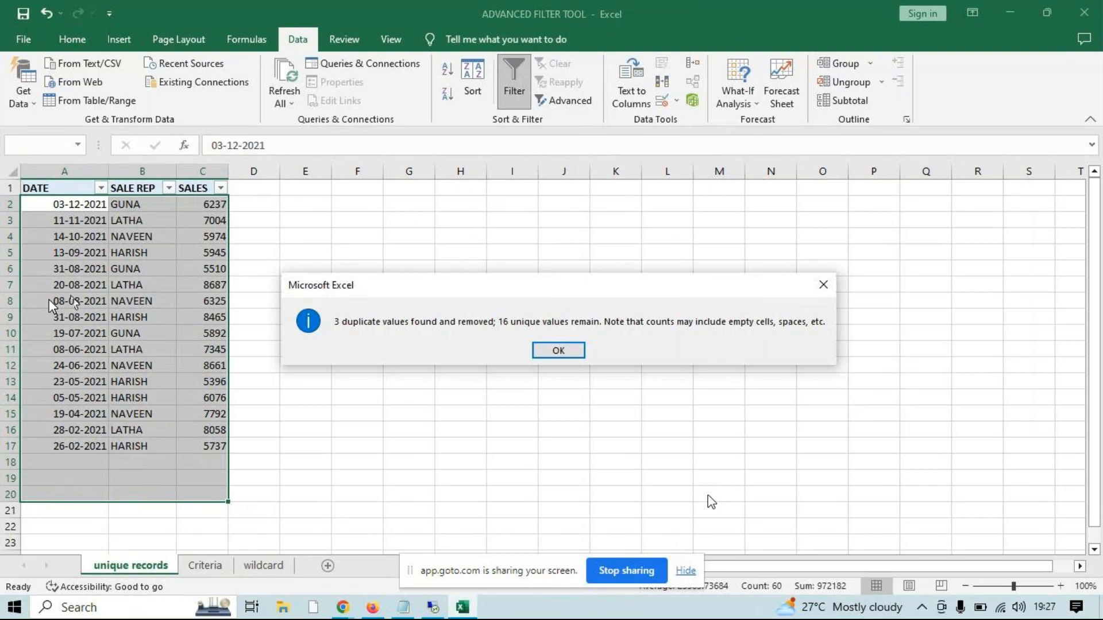
click(558, 351)
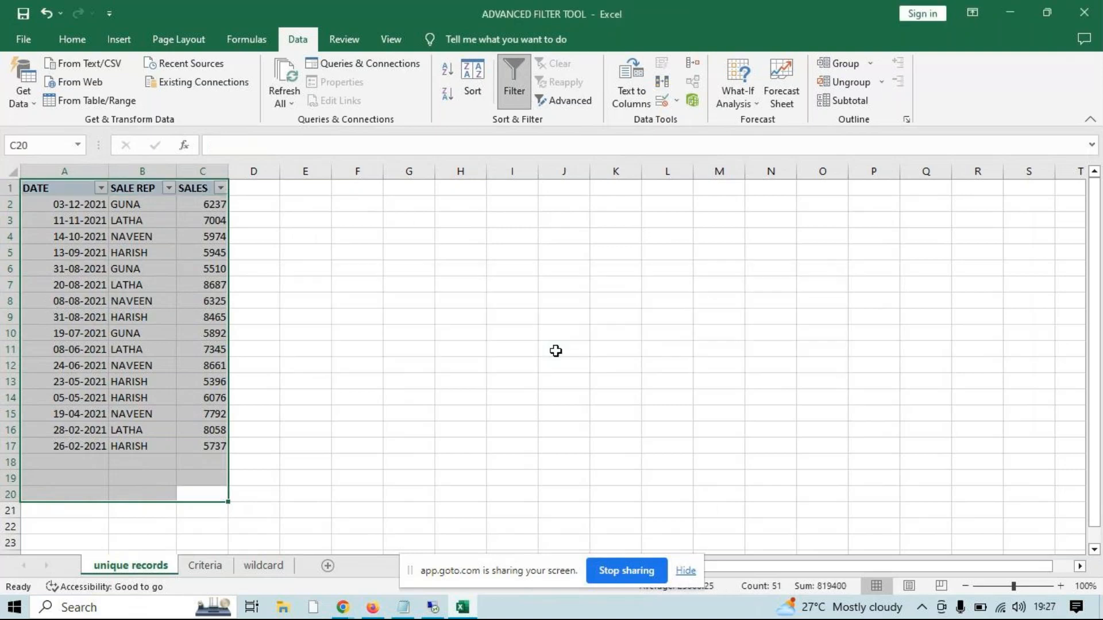
key(ctrl+z)
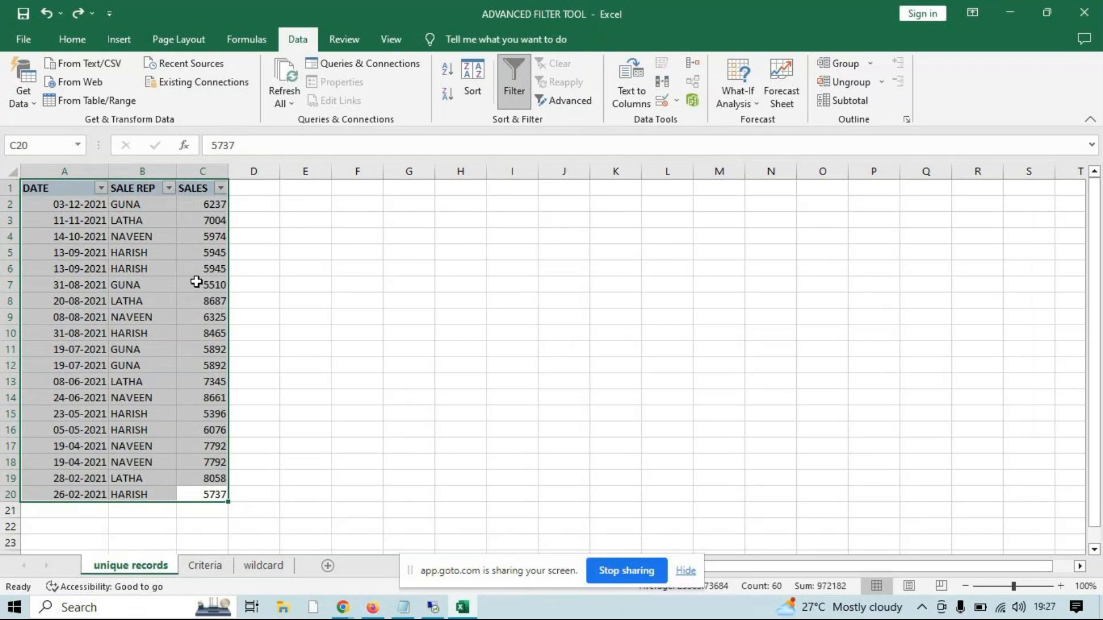
Select A1:C20 and start an Advanced Filter on it with the action set to copy to another location
click(50, 189)
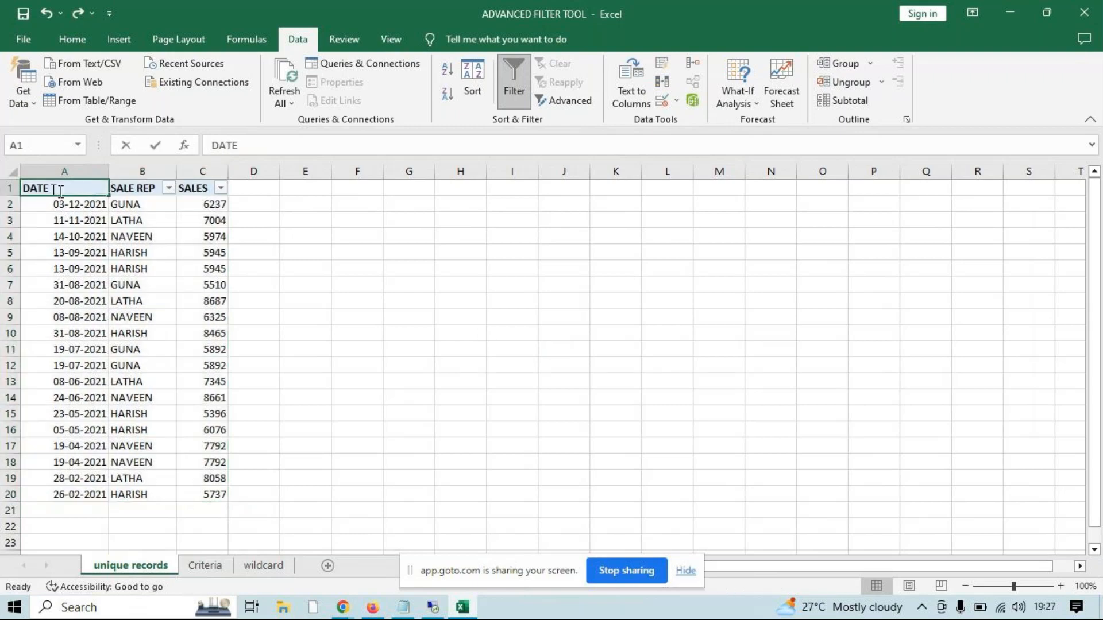
drag(59, 189, 199, 489)
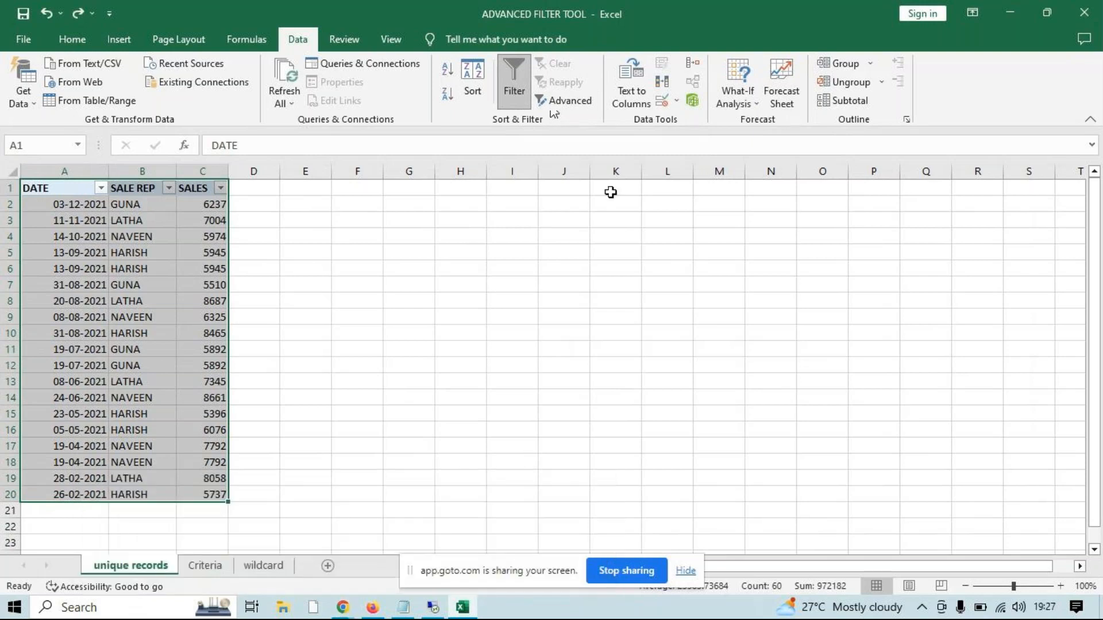
click(572, 100)
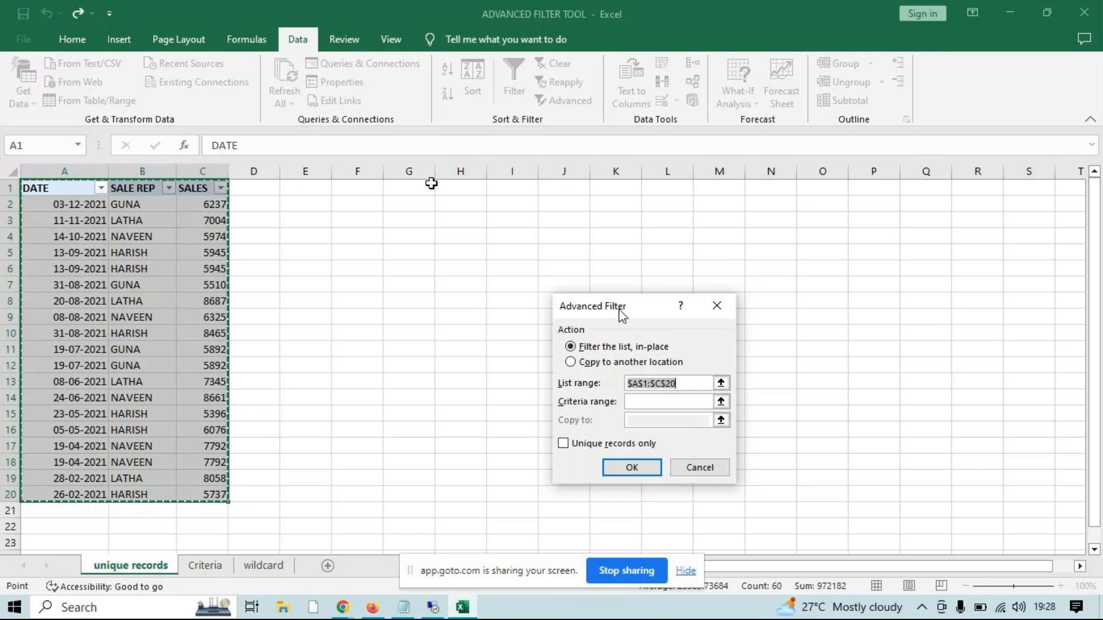
click(584, 363)
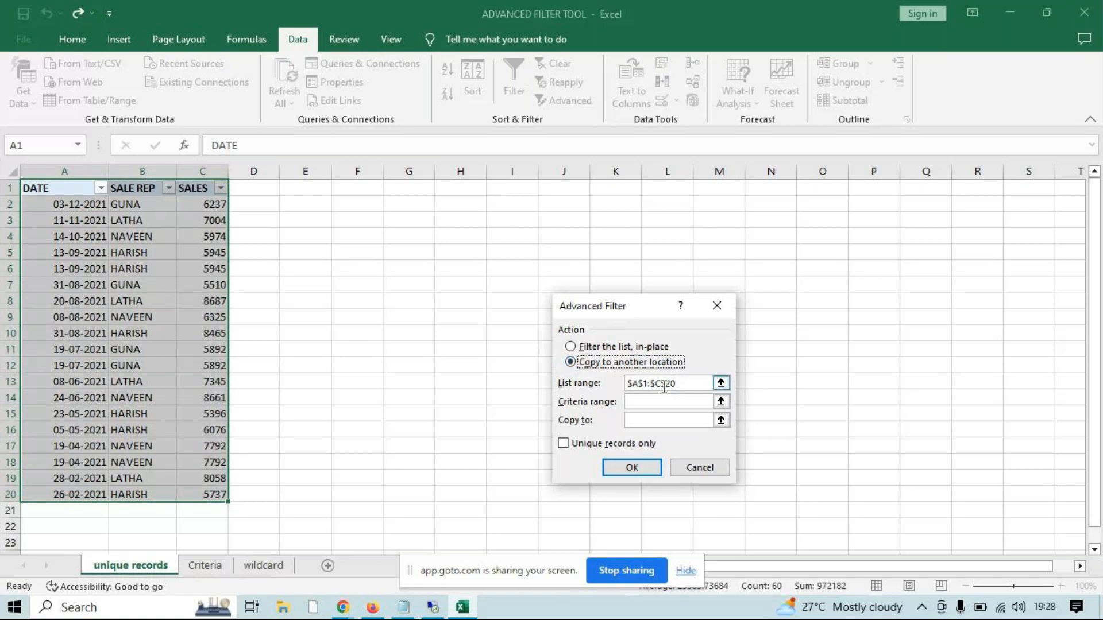
Clear the Advanced Filter list range and pick A1:C20 on the unique records sheet as the new range
drag(664, 388, 627, 384)
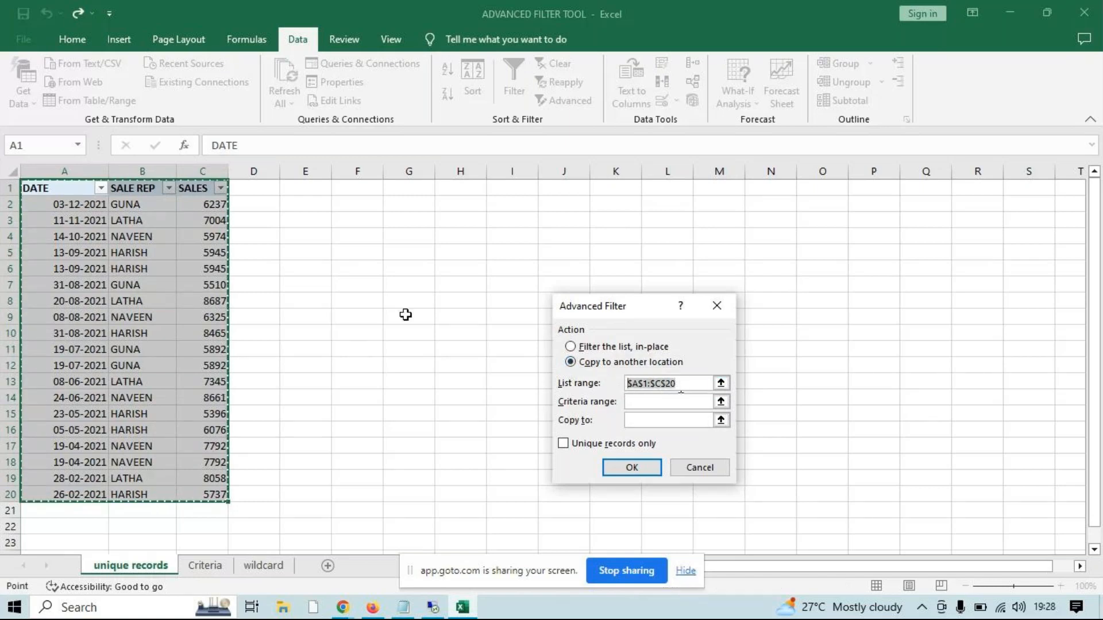
drag(37, 188, 217, 495)
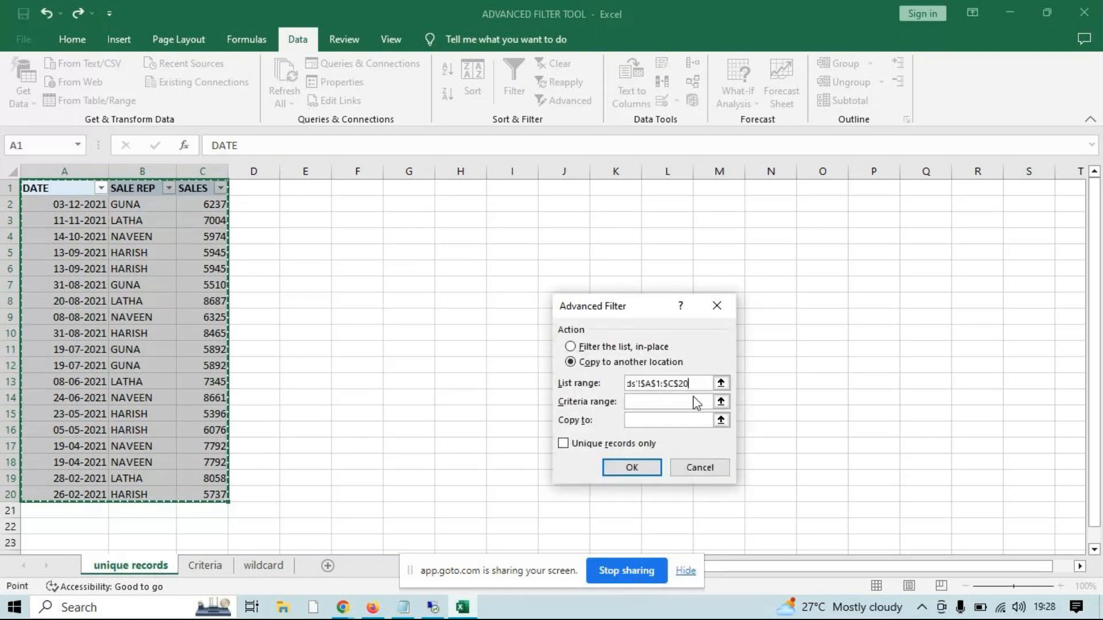
drag(697, 383, 499, 383)
key(BackSpace)
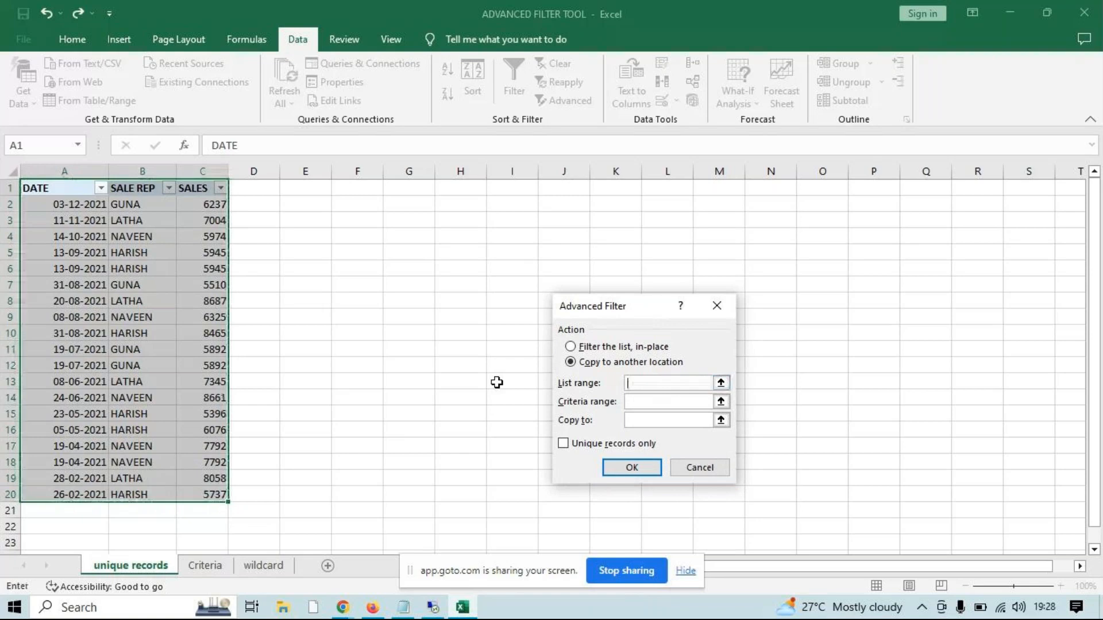
drag(37, 188, 193, 496)
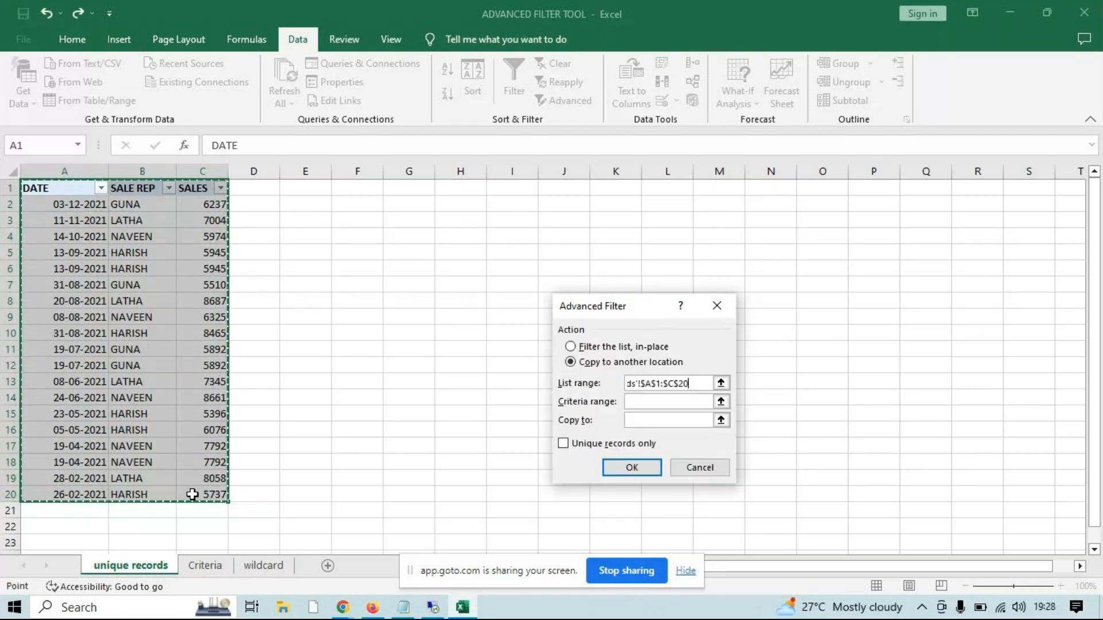
Leave the criteria range empty, copy only the unique records to G1, and fit column G to its dates
click(693, 402)
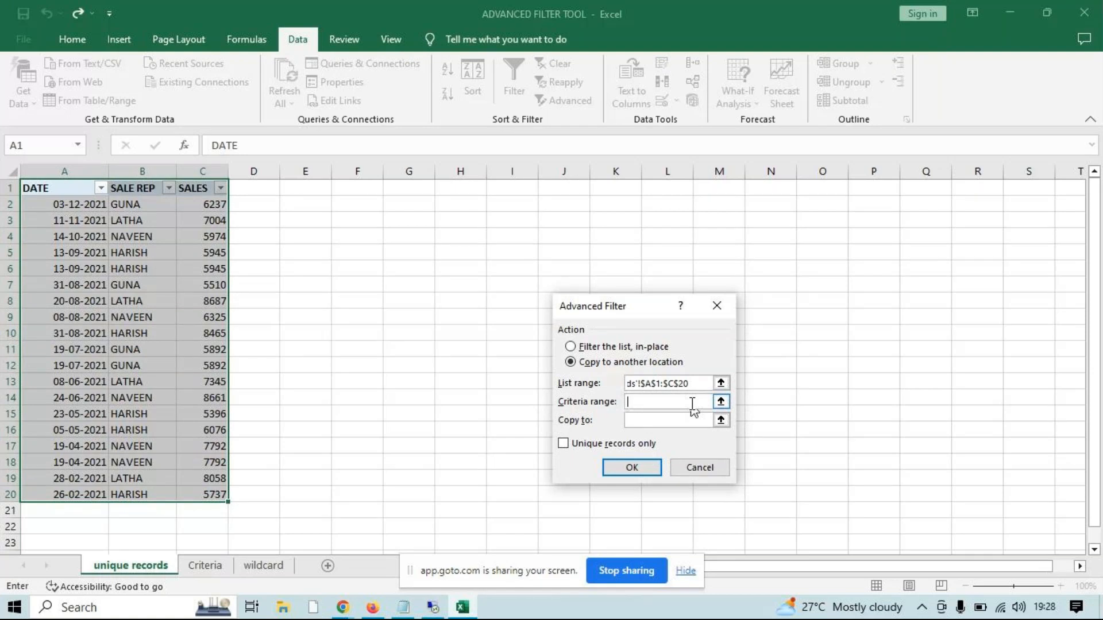
click(640, 423)
click(404, 188)
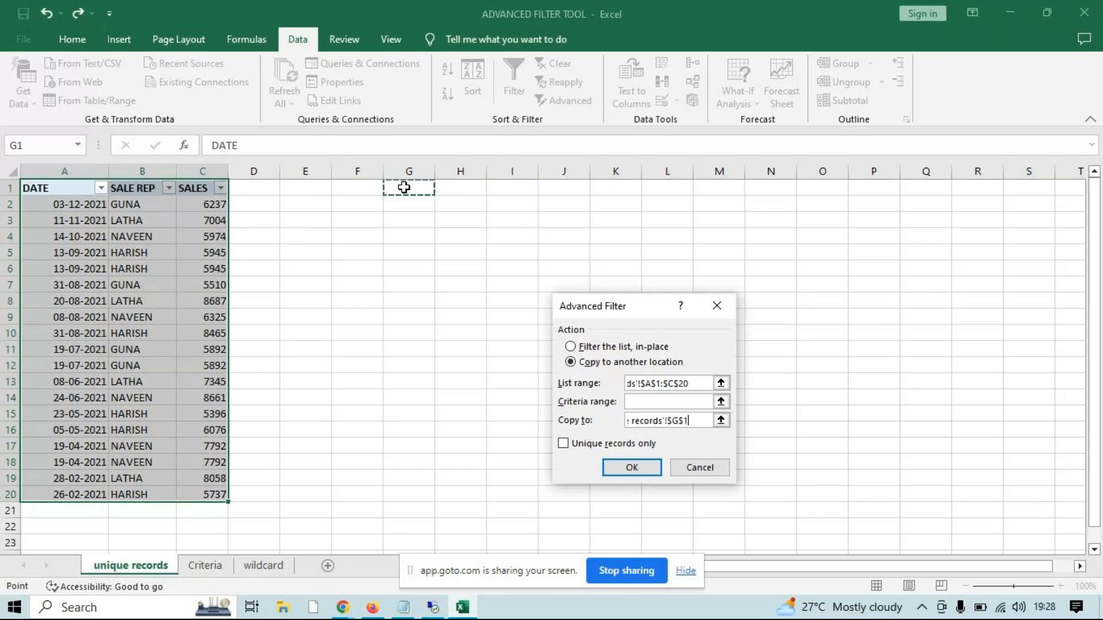
click(572, 447)
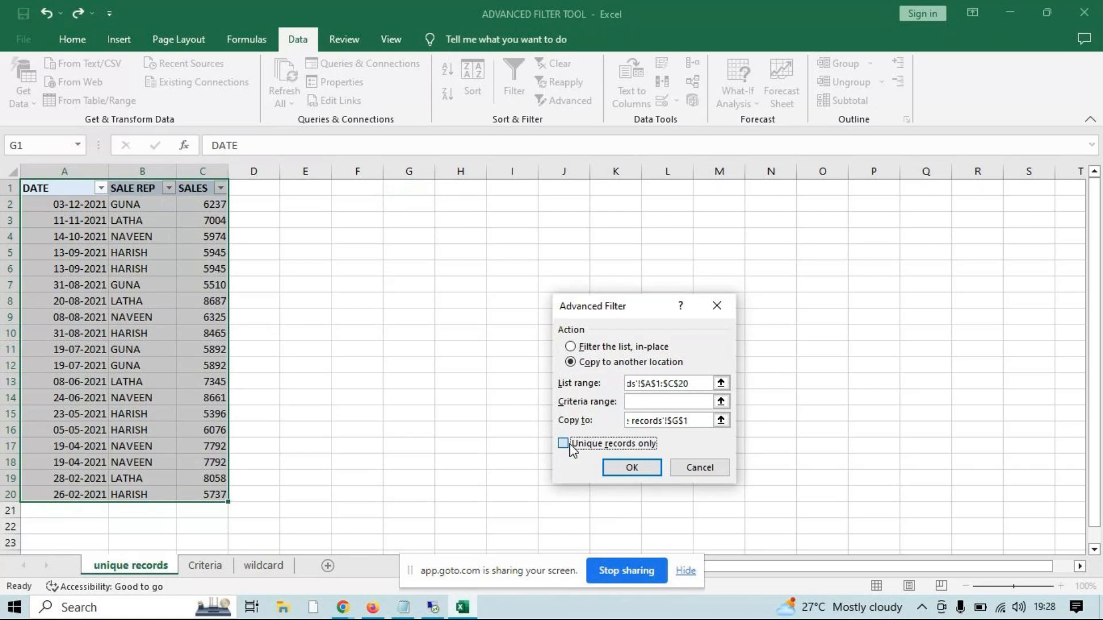
click(572, 448)
key(Return)
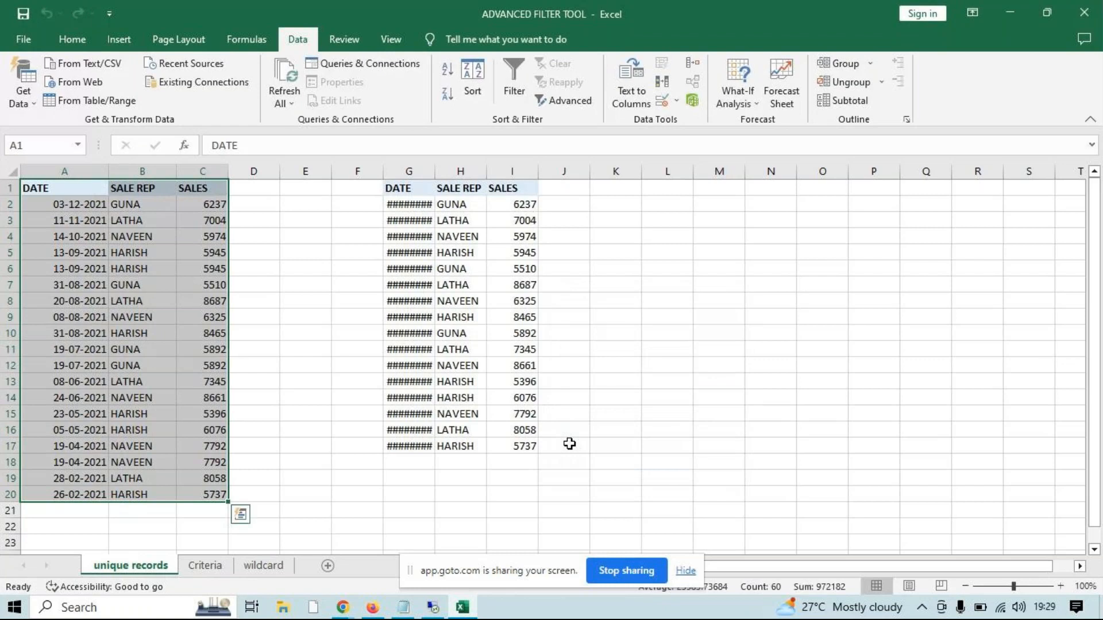
double_click(434, 167)
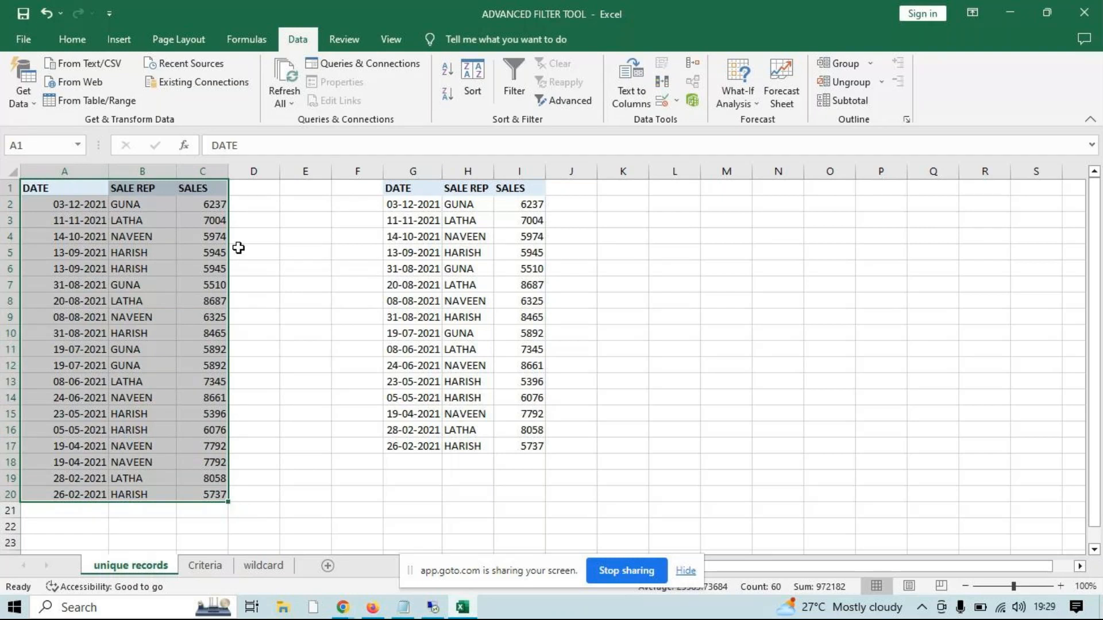
Select the duplicate row pairs A5:C6, A17:C18 and A11:C12 together in the original table for comparison
click(74, 258)
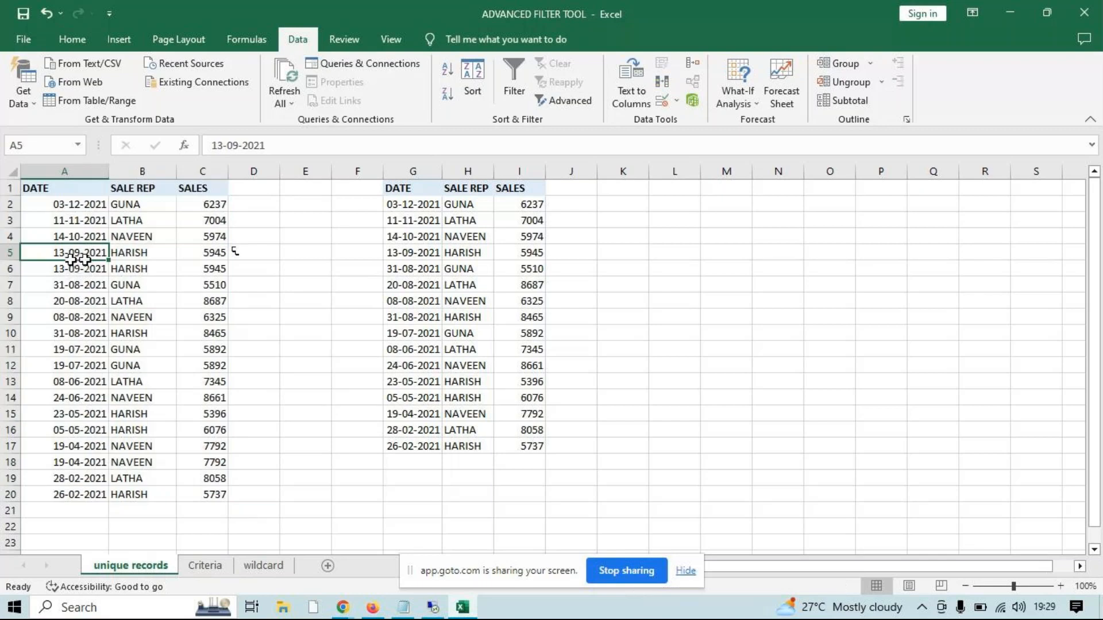
drag(78, 260, 204, 272)
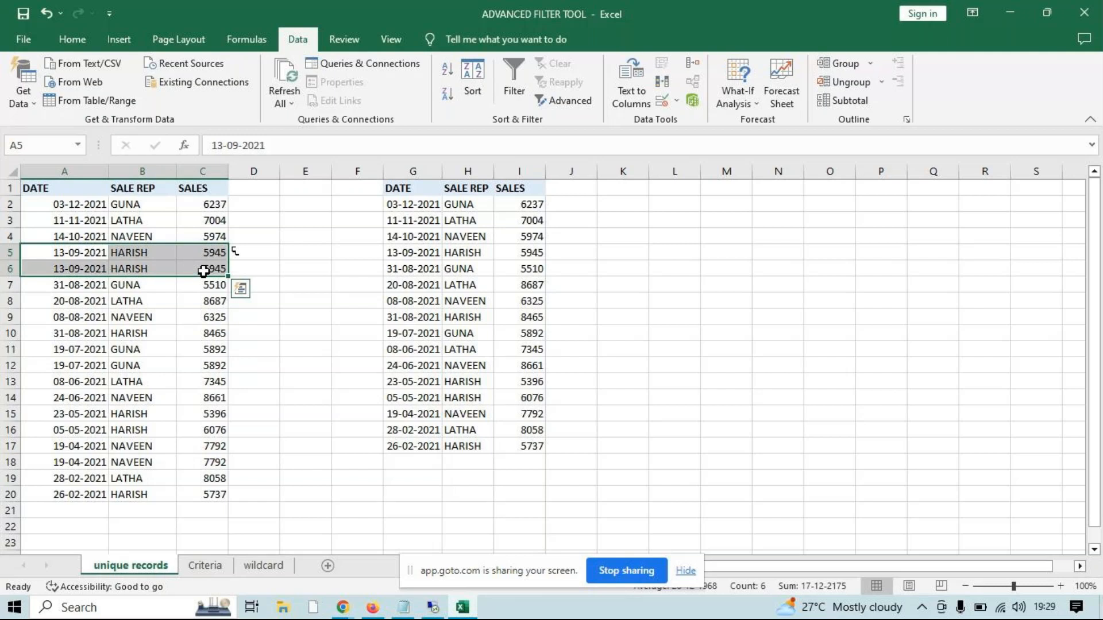
drag(99, 447, 205, 460)
drag(80, 349, 197, 368)
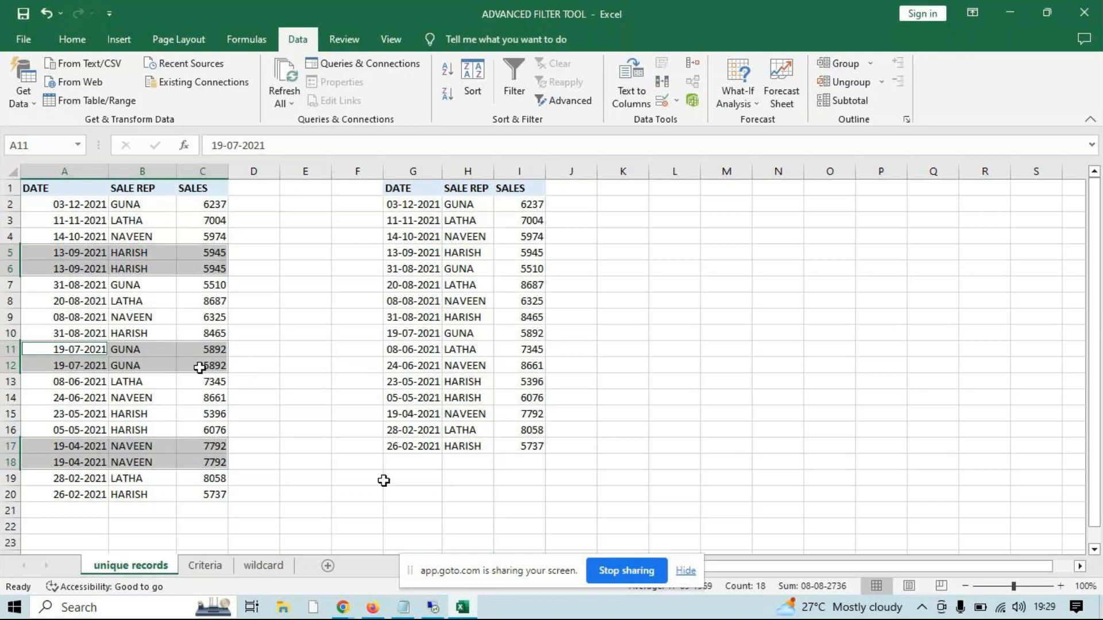
Compare row A11:C11 of the original table with the extracted unique records by selecting G1:I17
drag(402, 463, 35, 500)
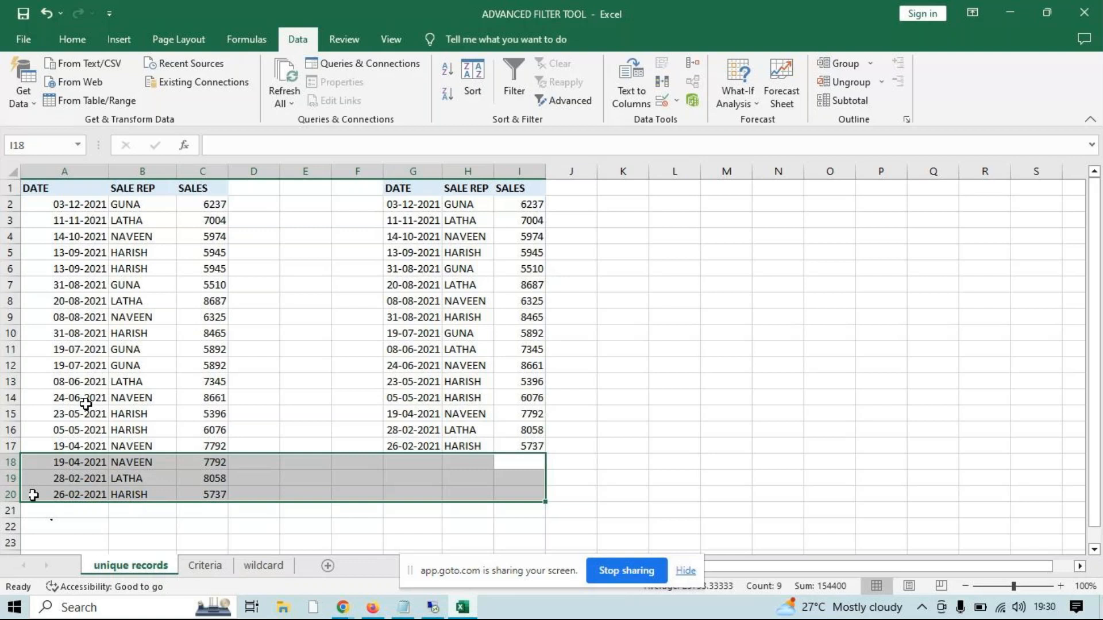
click(58, 239)
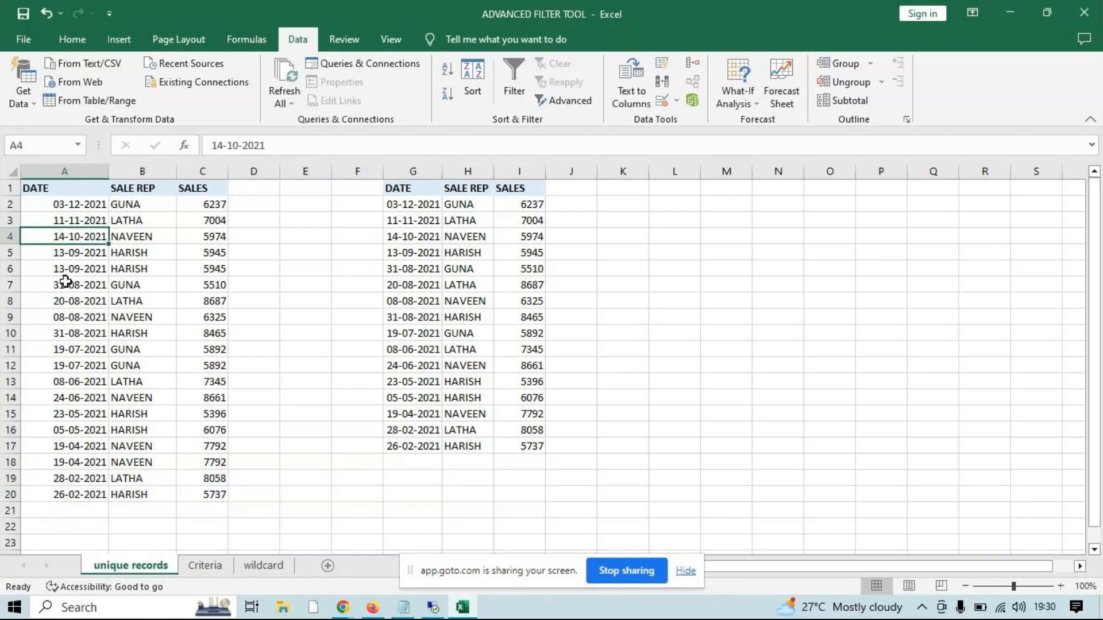
drag(44, 350, 190, 353)
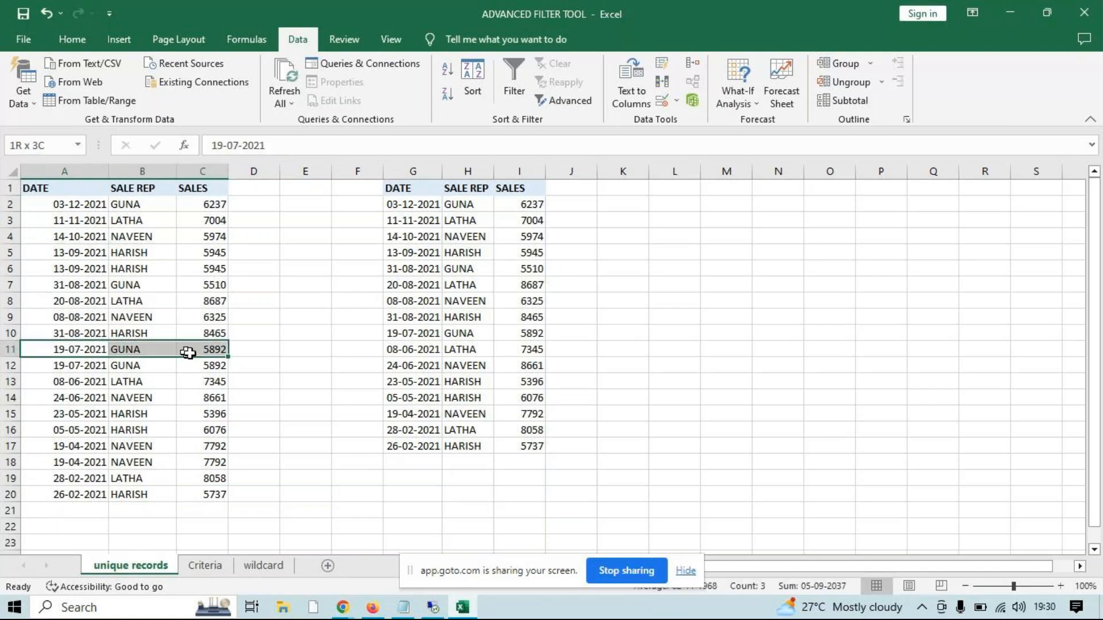
drag(404, 184, 522, 452)
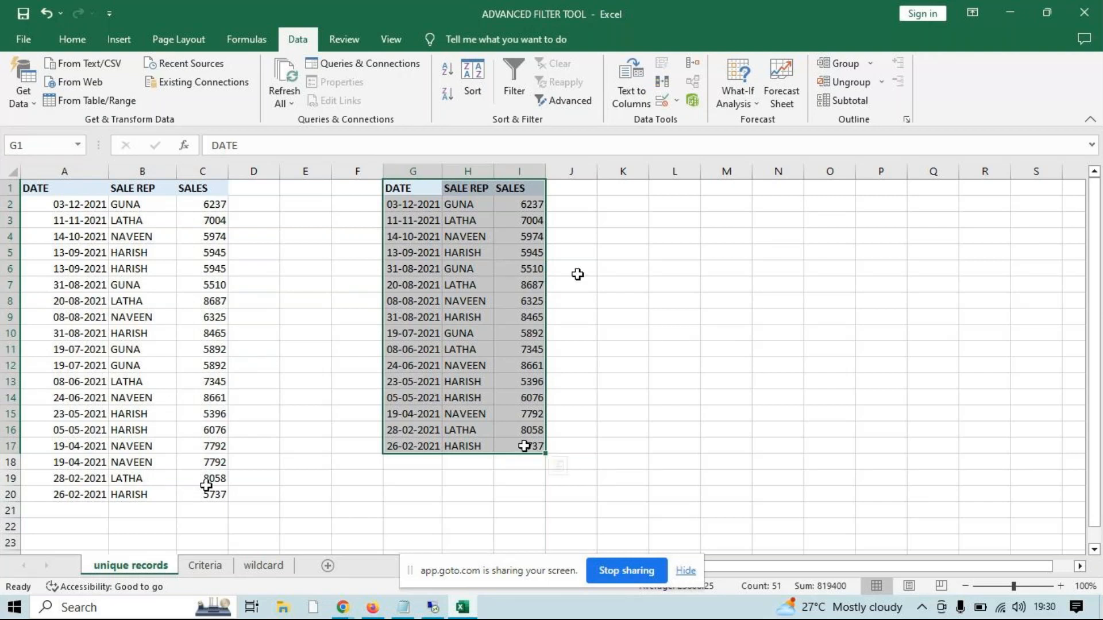
Review the Advanced Filter's range settings from empty cell K3 and close them without filtering
click(623, 218)
click(567, 101)
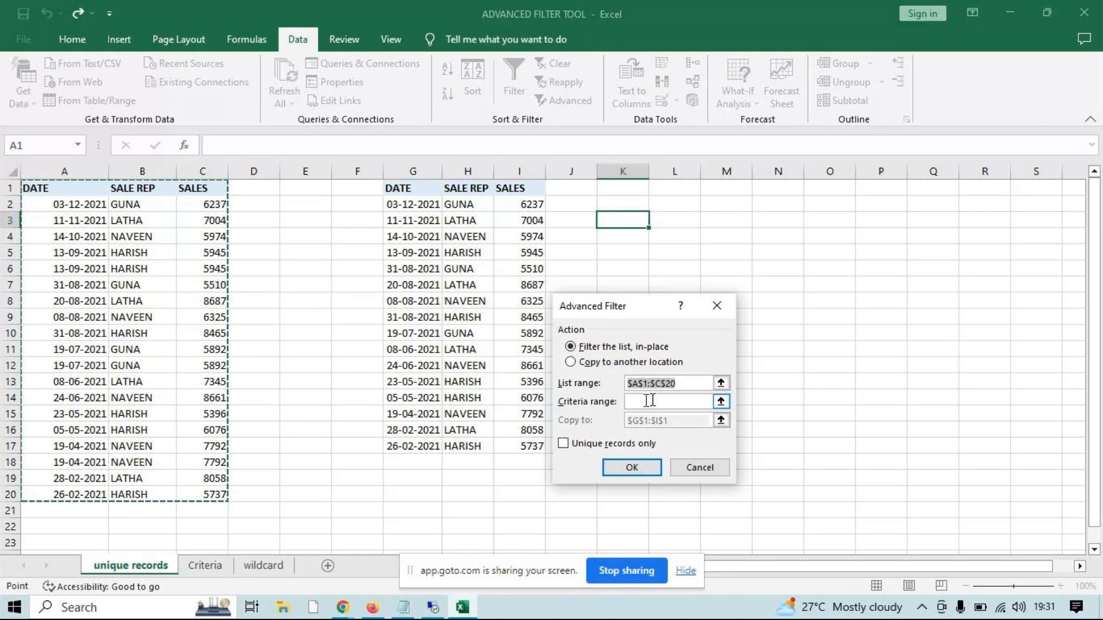
key(Escape)
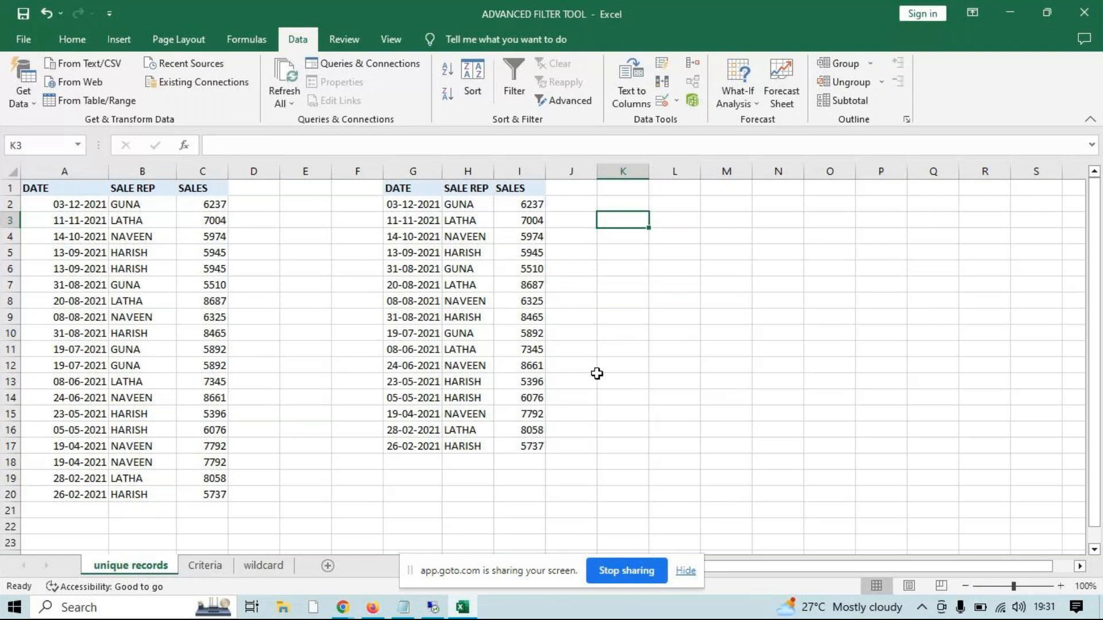
Select the whole table A1:C20 from inside it, and compare with selecting the entire sheet from empty cells L5 and L8
click(122, 285)
key(ctrl+a)
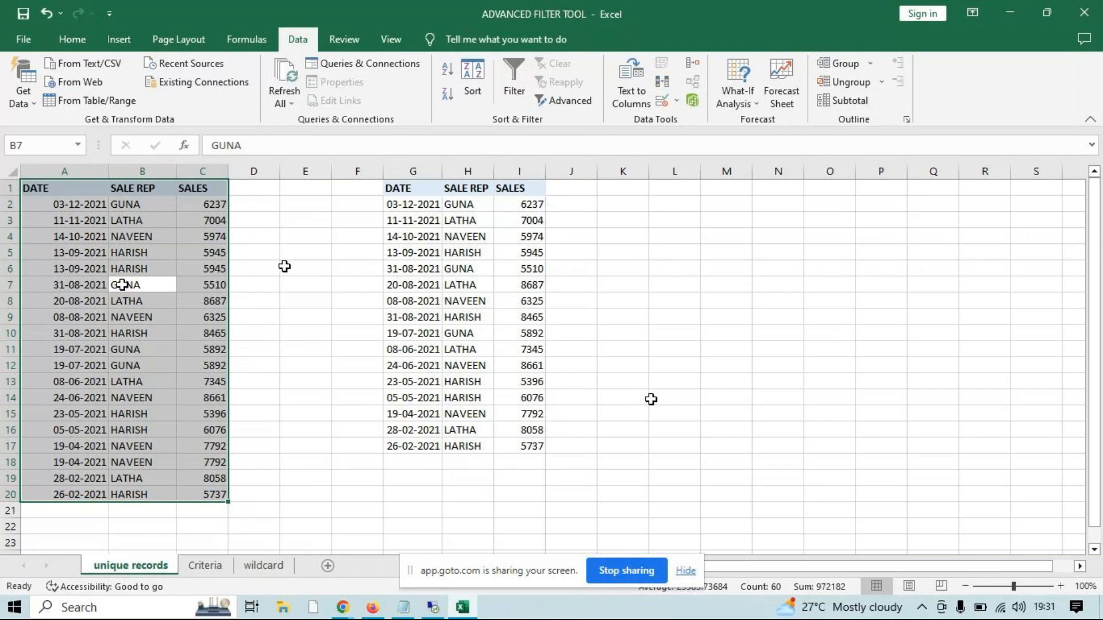
click(669, 257)
key(ctrl+a)
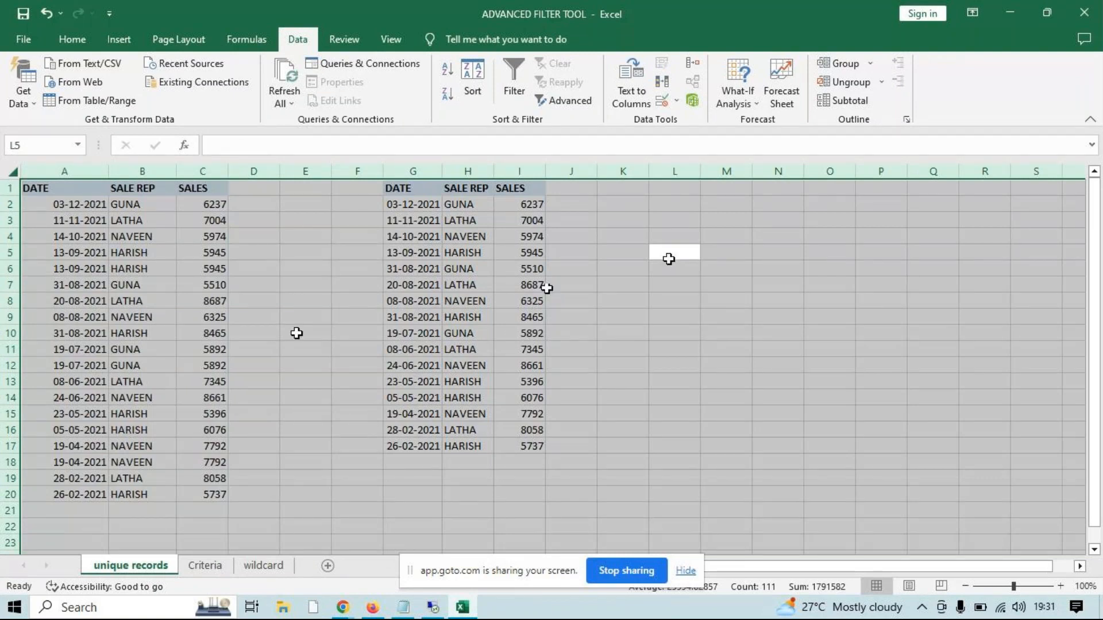
click(662, 297)
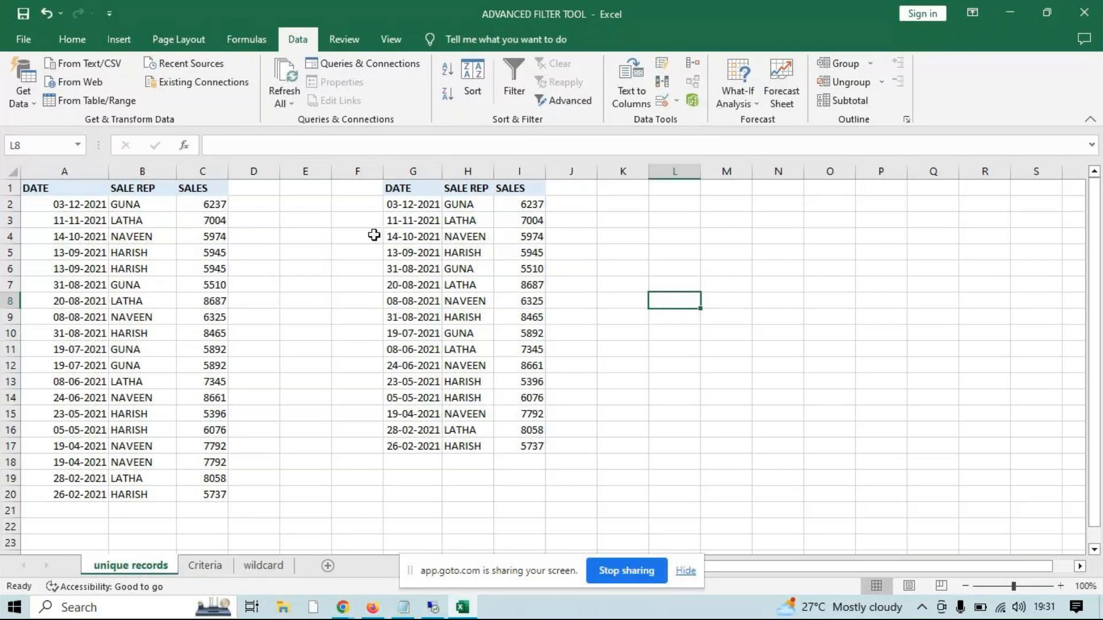
key(ctrl+a)
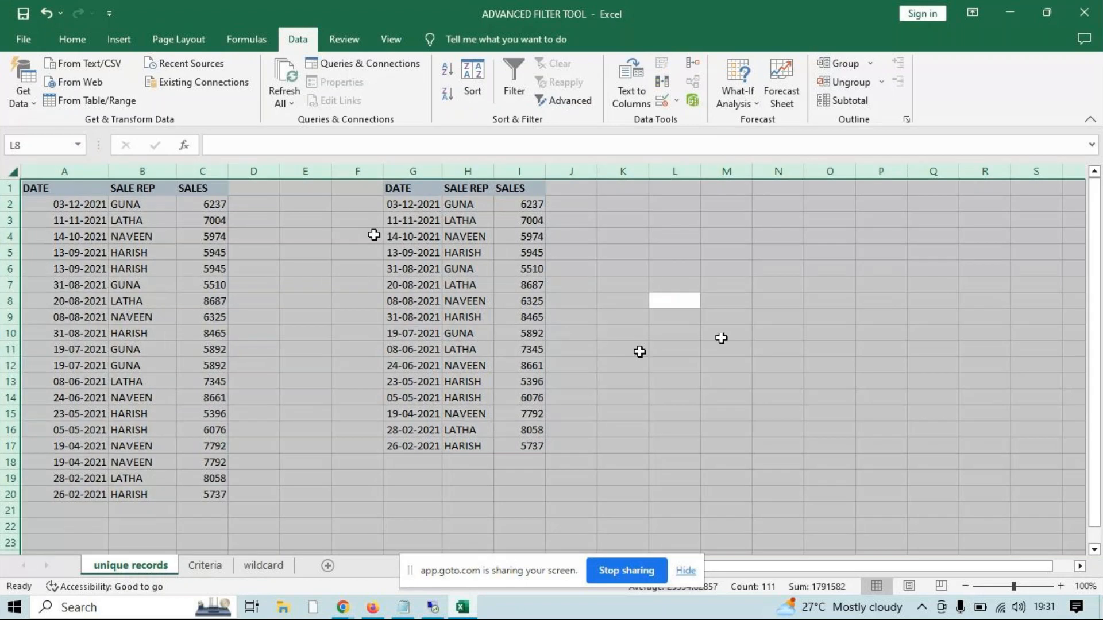
click(635, 351)
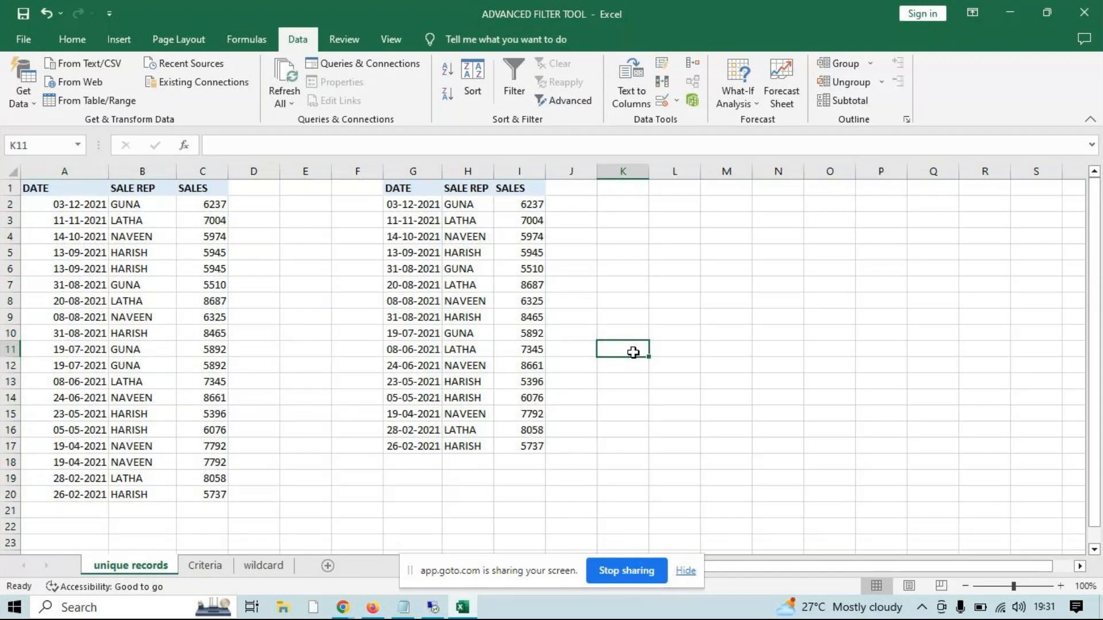
Extend the selection from B4 and A6 to the entire sheet, and reselect only the table A1:C20 from B7
click(140, 238)
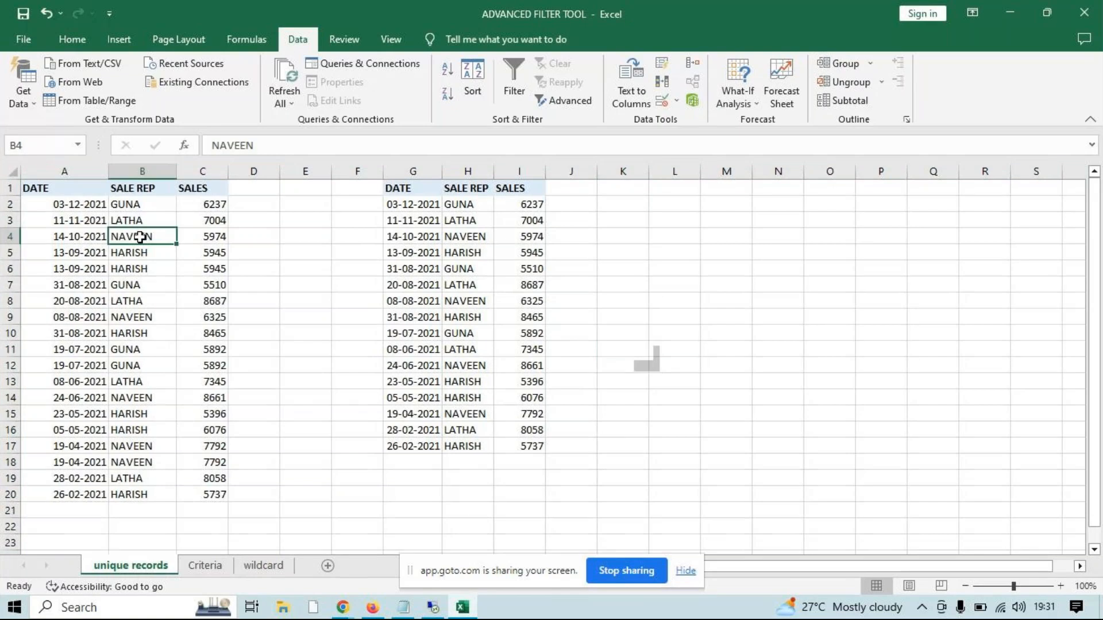
key(ctrl+a)
key(ctrl+a)
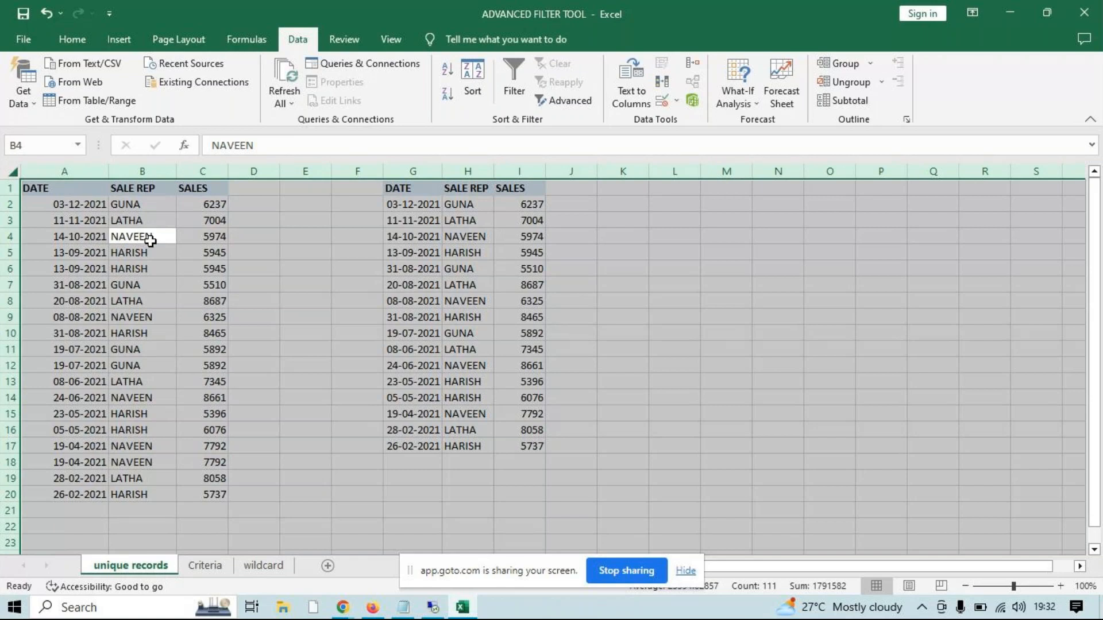
click(148, 236)
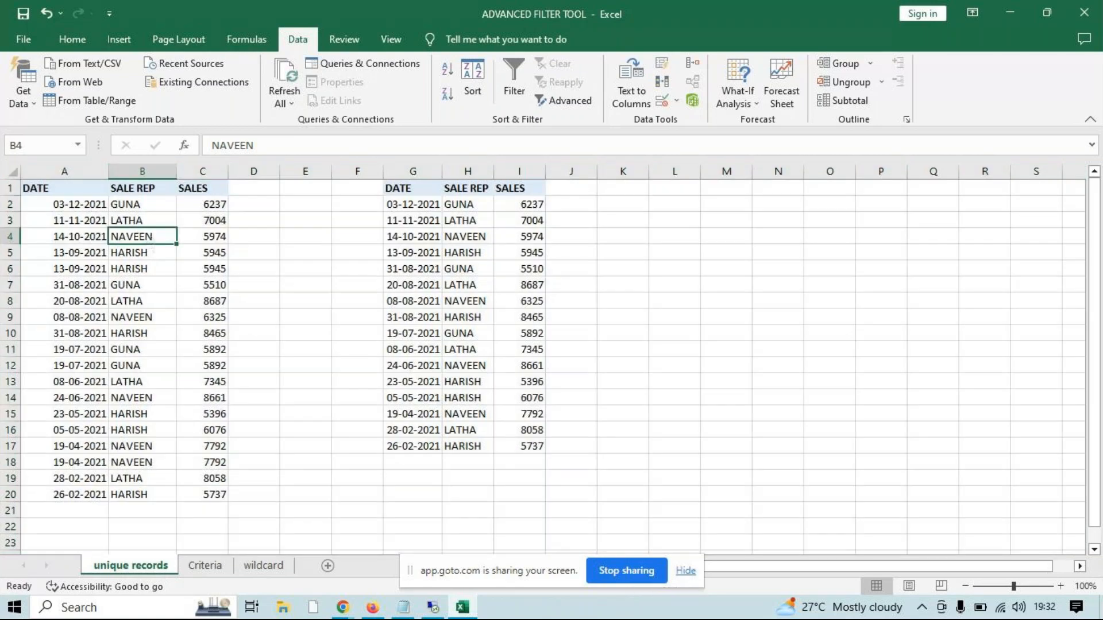
click(103, 267)
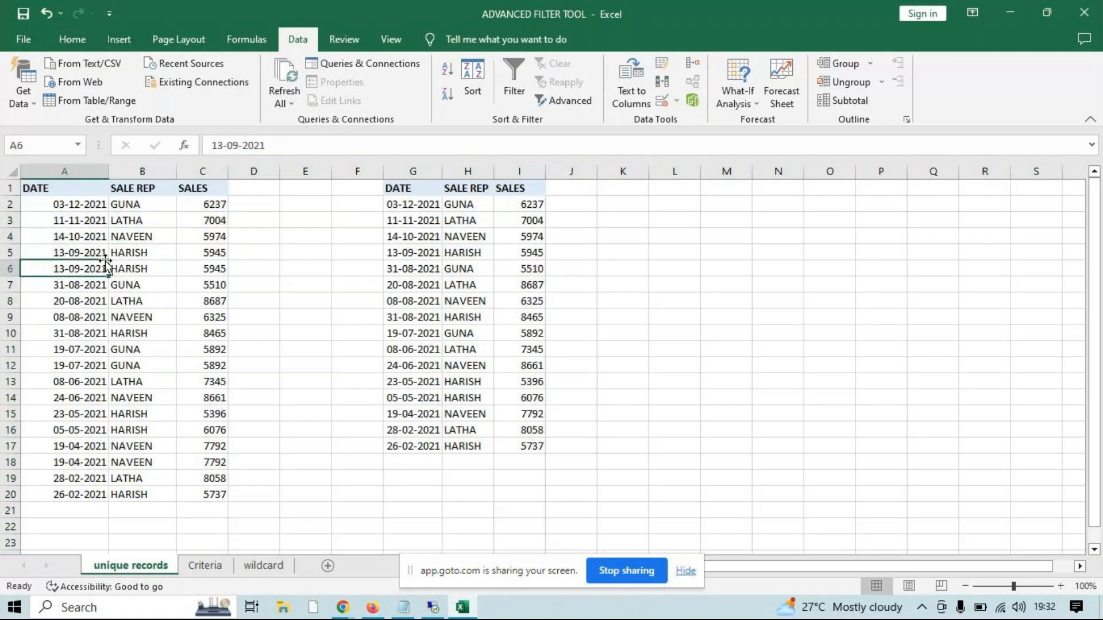
key(ctrl+a)
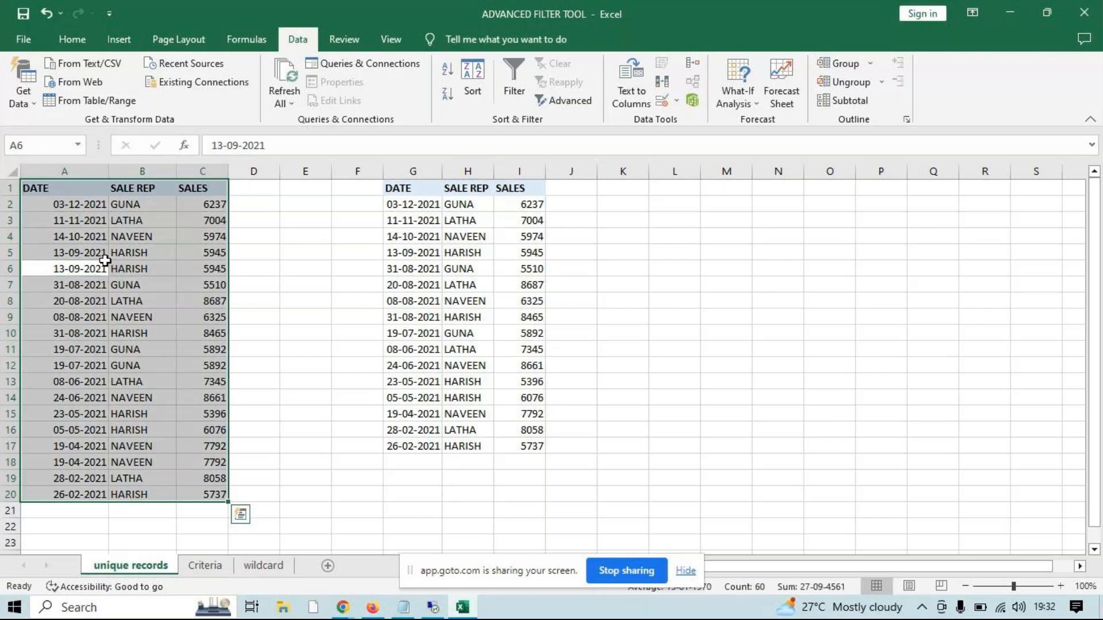
key(ctrl+a)
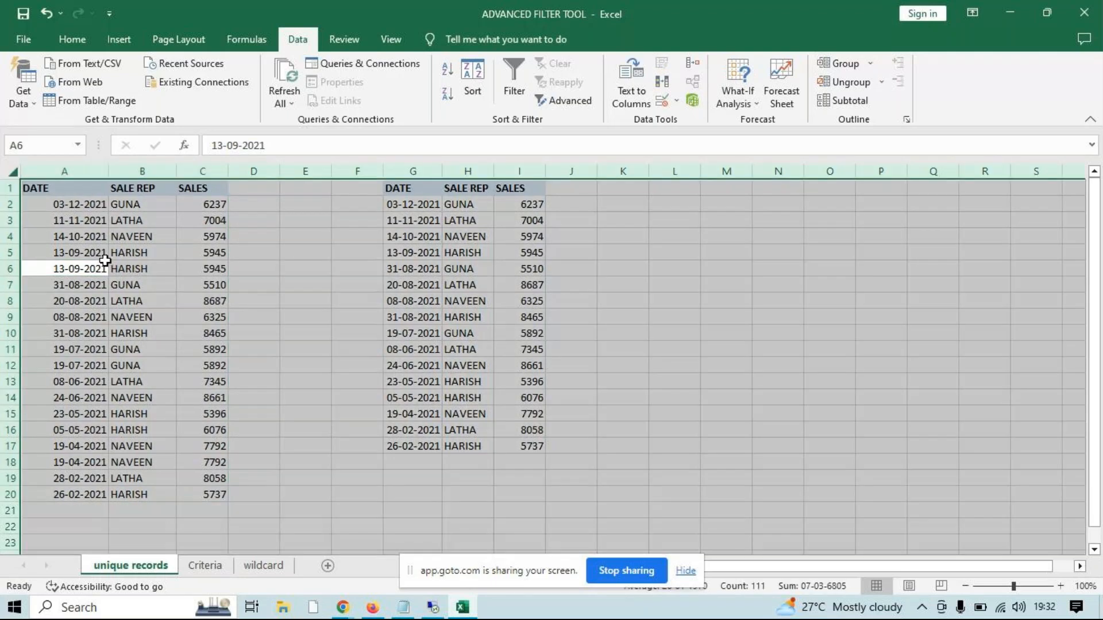
click(135, 281)
key(ctrl+a)
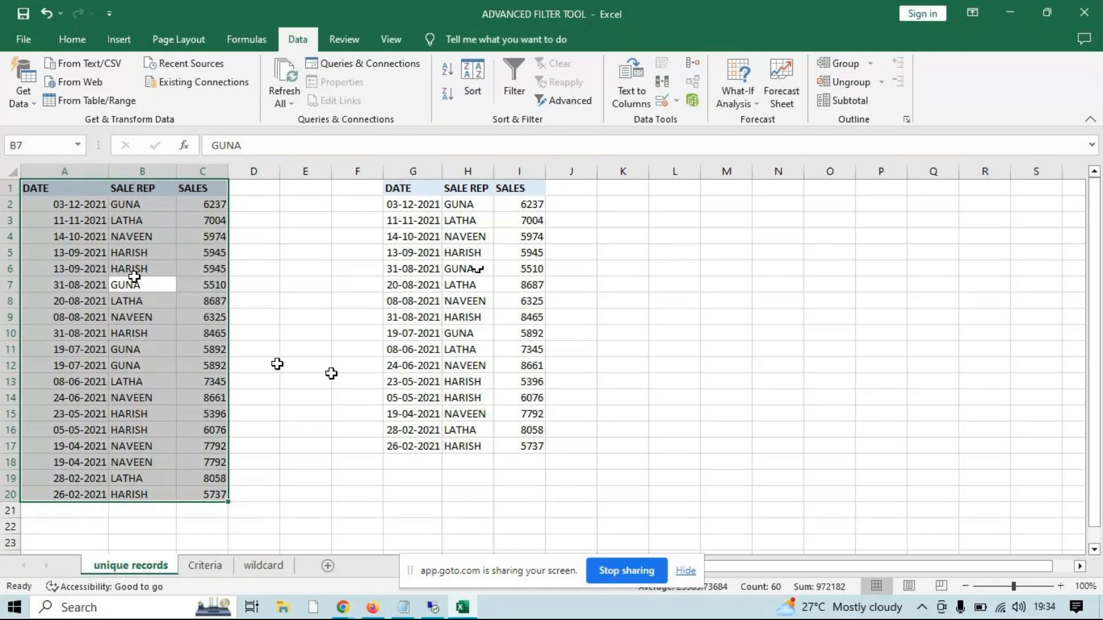
Compare the duplicate rows A5:C6 with the single record G5:I5, and select the full unique list G1:I17
click(151, 267)
click(69, 257)
drag(69, 257, 222, 269)
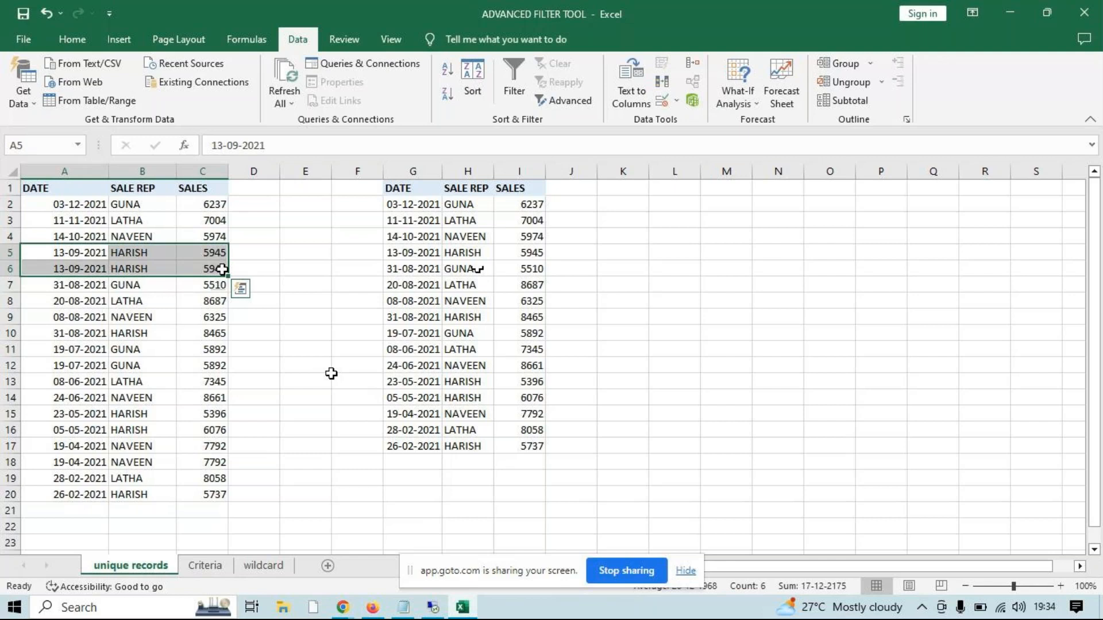
drag(417, 256, 537, 254)
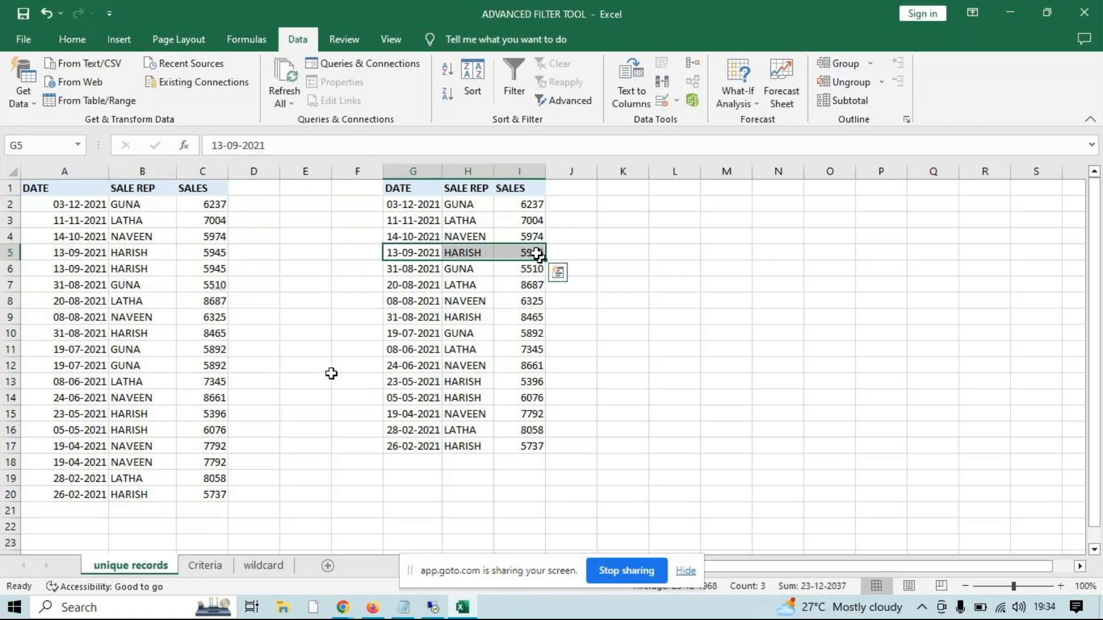
click(417, 191)
drag(417, 191, 532, 451)
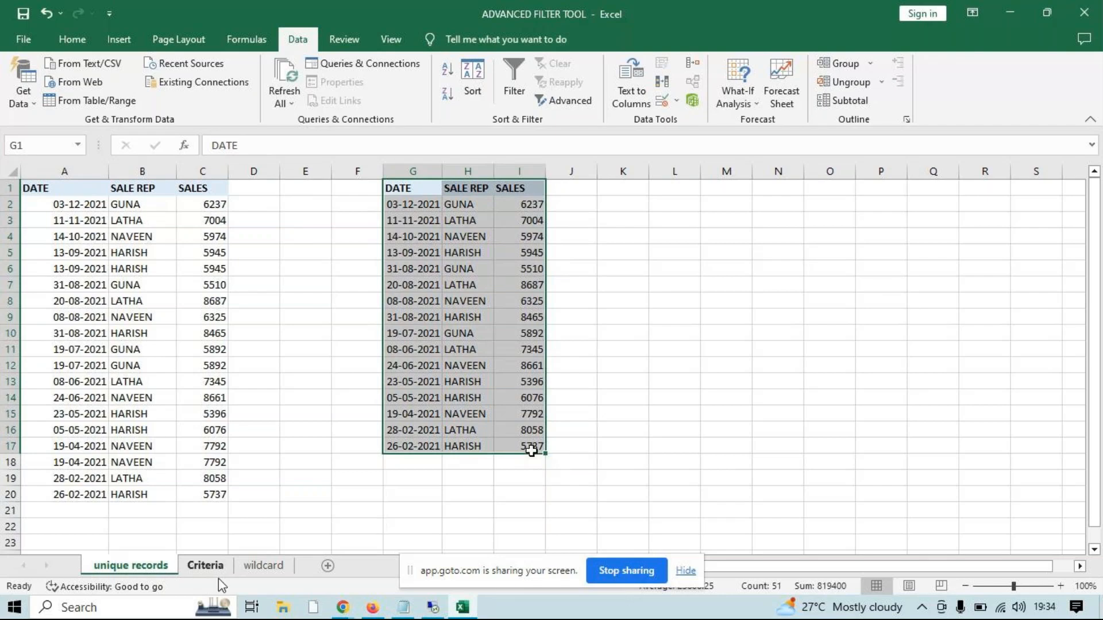
Switch to the Criteria sheet and go through the DATE, SALE REP, REGION and SALES columns of its data table
click(198, 570)
click(460, 349)
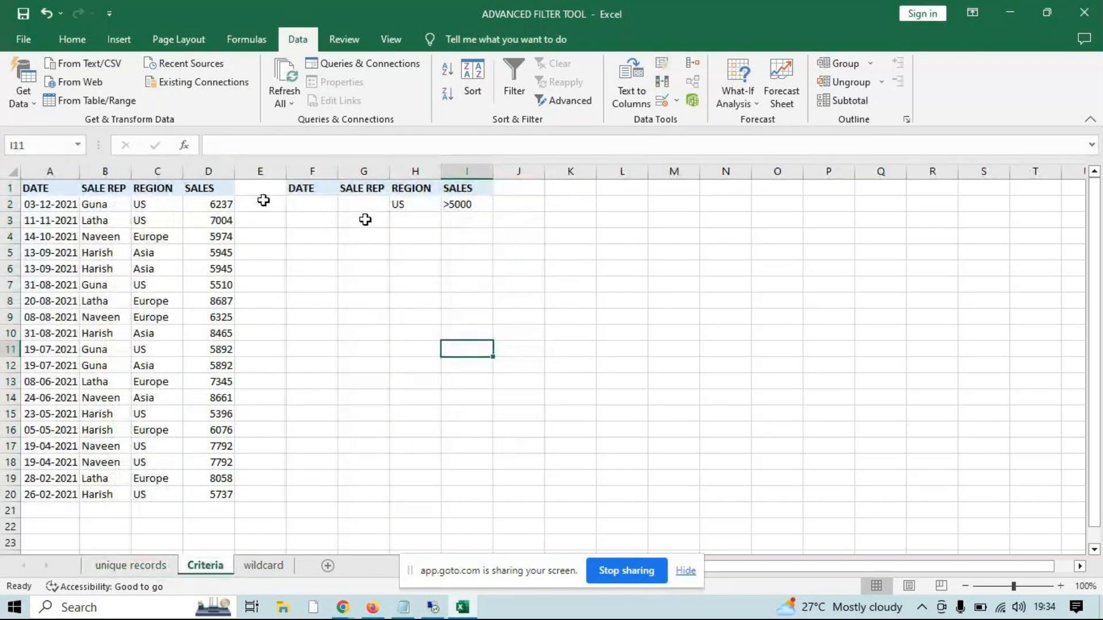
drag(26, 188, 47, 469)
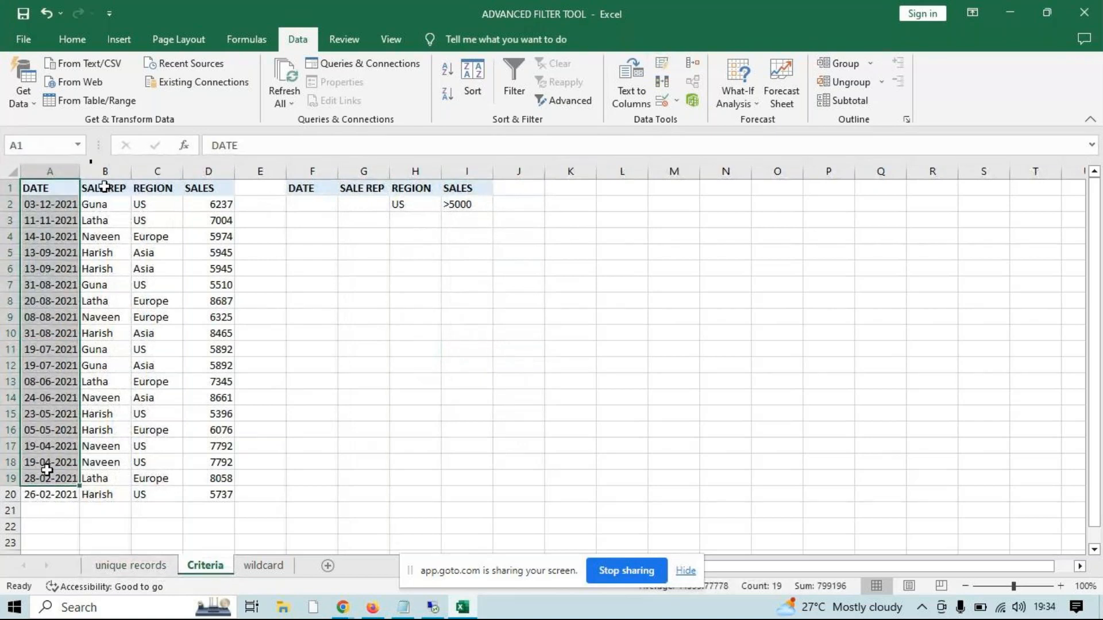
drag(105, 187, 91, 396)
drag(154, 188, 148, 395)
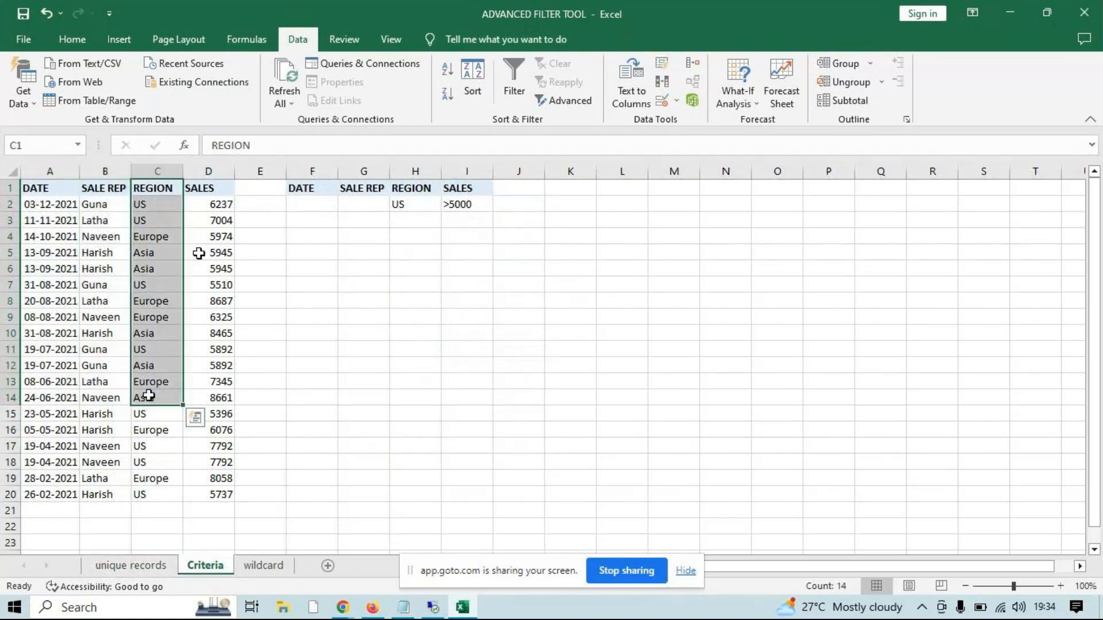
drag(215, 188, 236, 399)
click(424, 356)
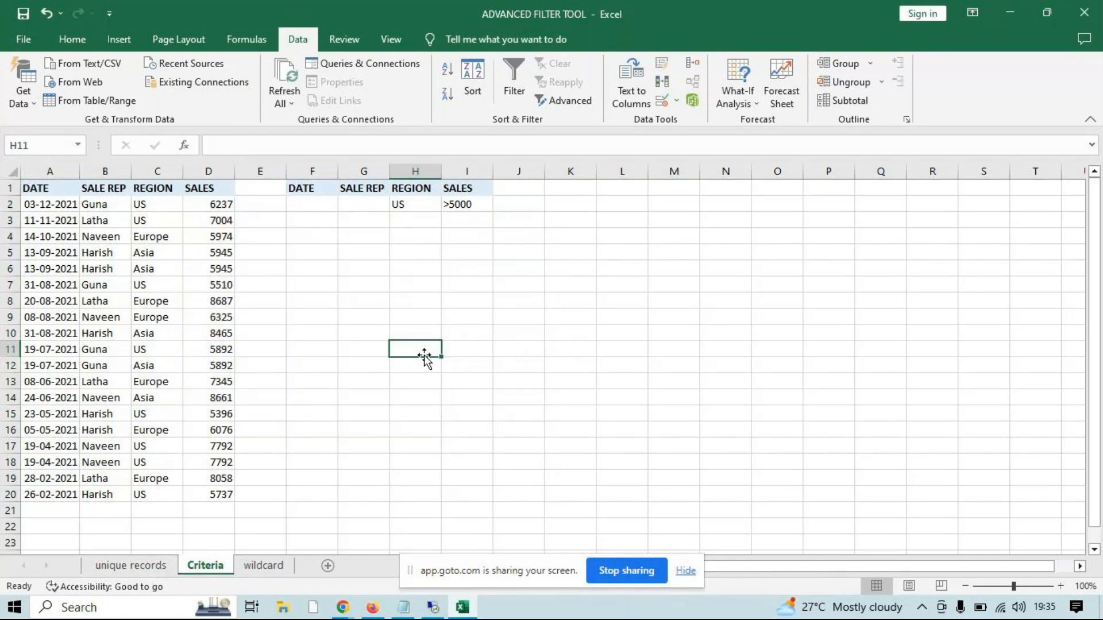
Examine the criteria US for REGION and >5000 for SALES against the table's REGION and SALES columns
click(418, 192)
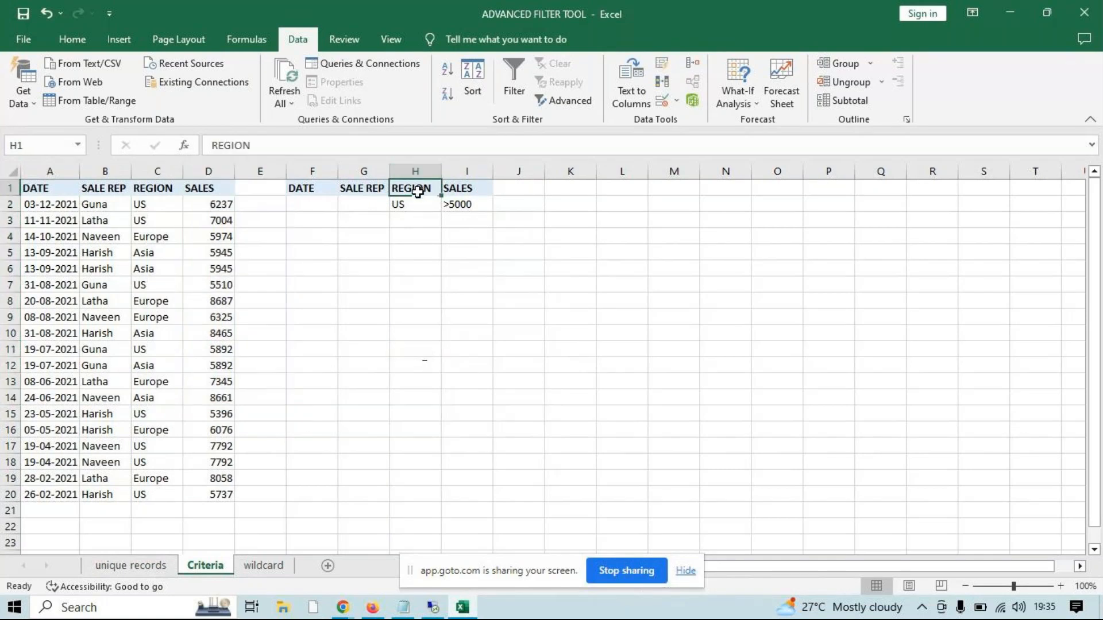
click(417, 203)
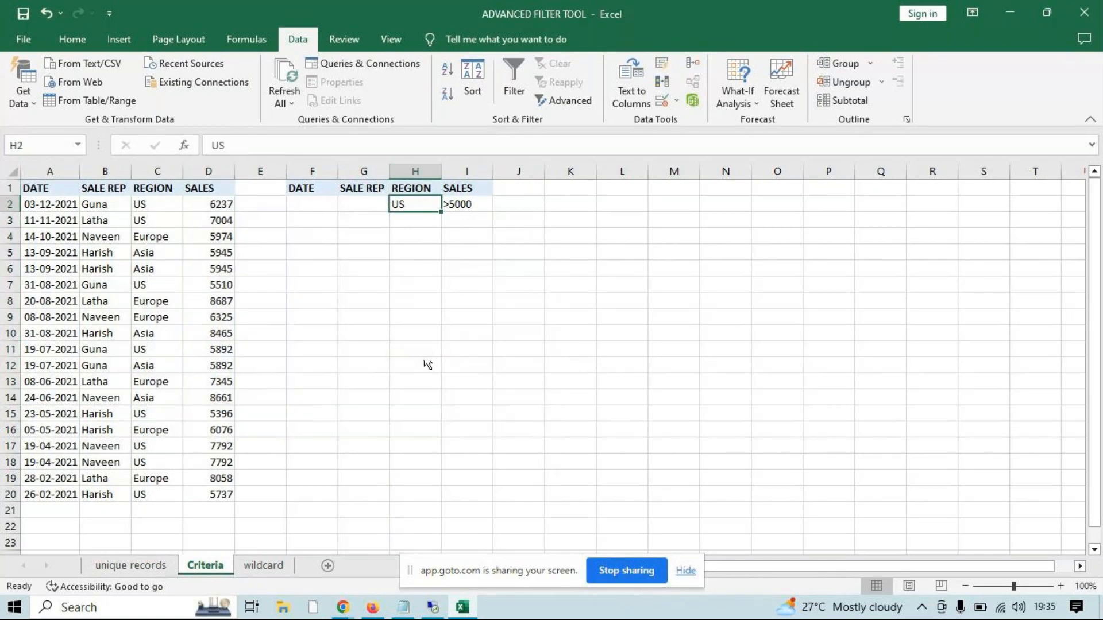
click(452, 207)
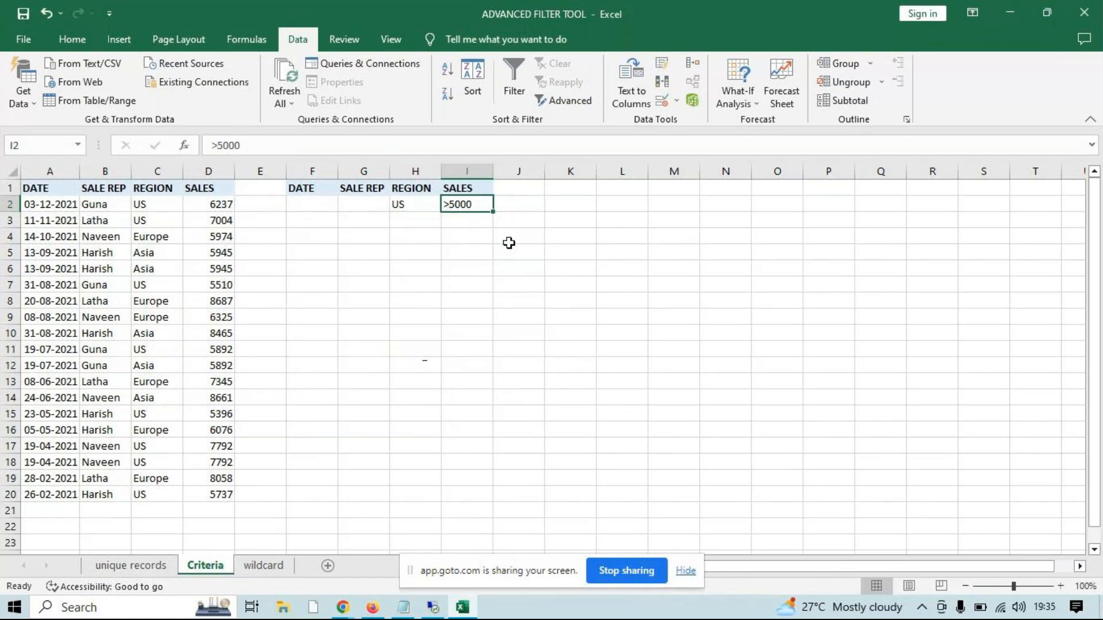
click(529, 264)
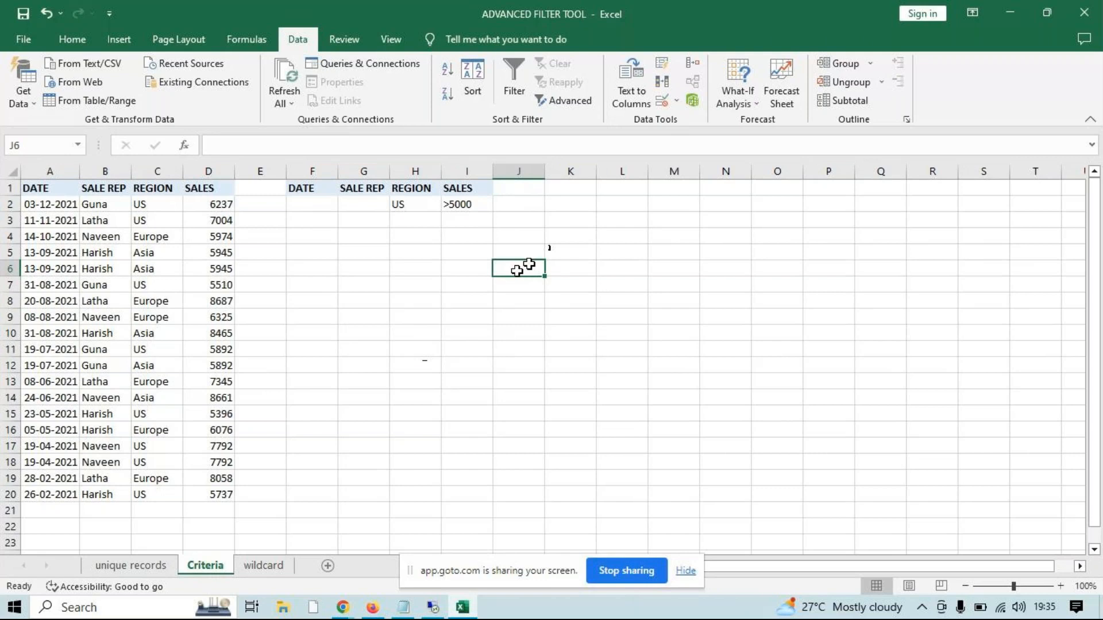
drag(166, 205, 168, 474)
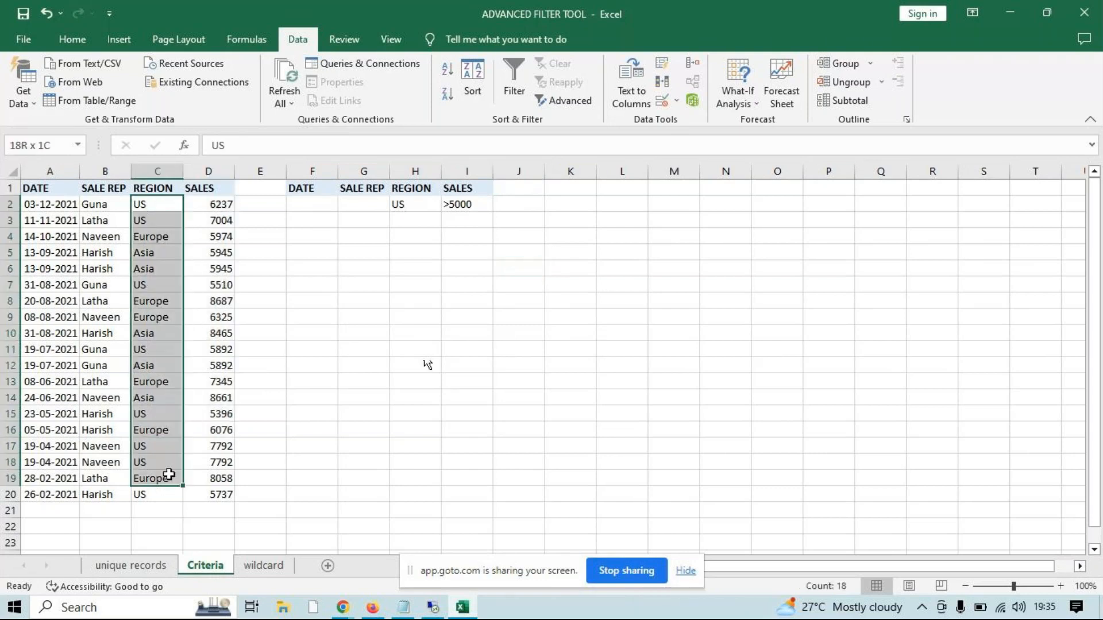
click(225, 203)
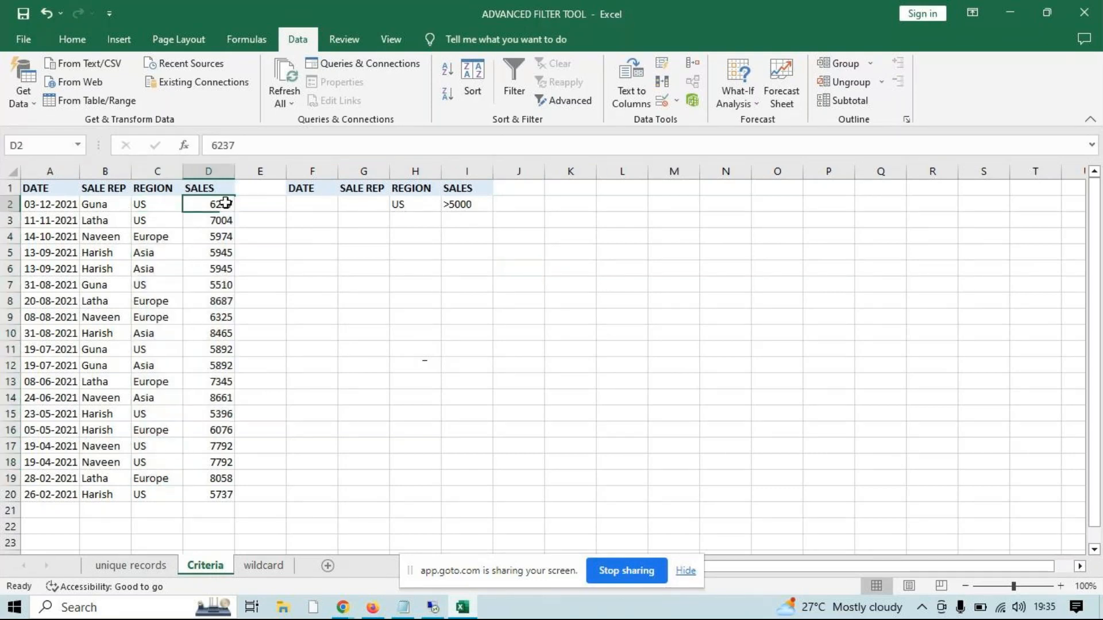
drag(225, 202, 220, 504)
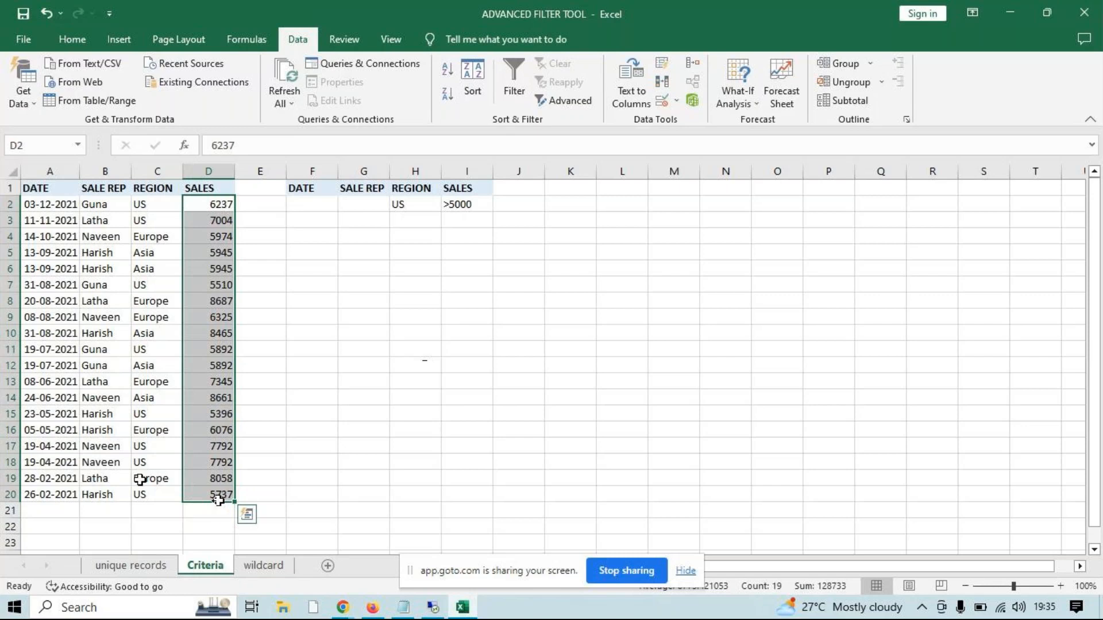
click(358, 373)
Start an Advanced Filter on the sales table with list range A1:D20 and criteria range H1:I2
click(109, 318)
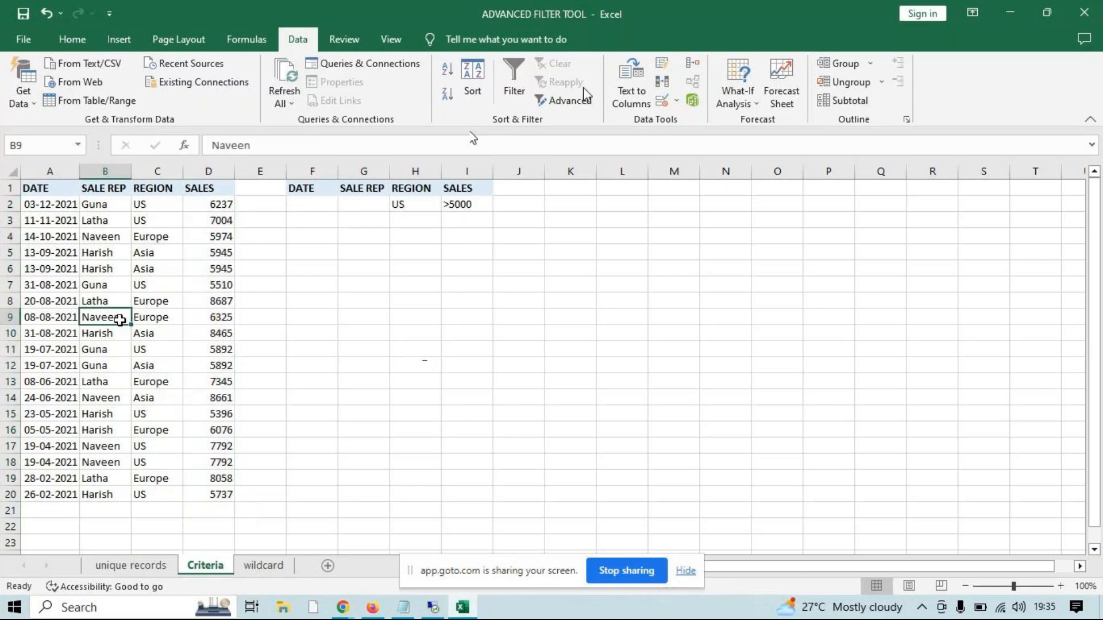
click(585, 101)
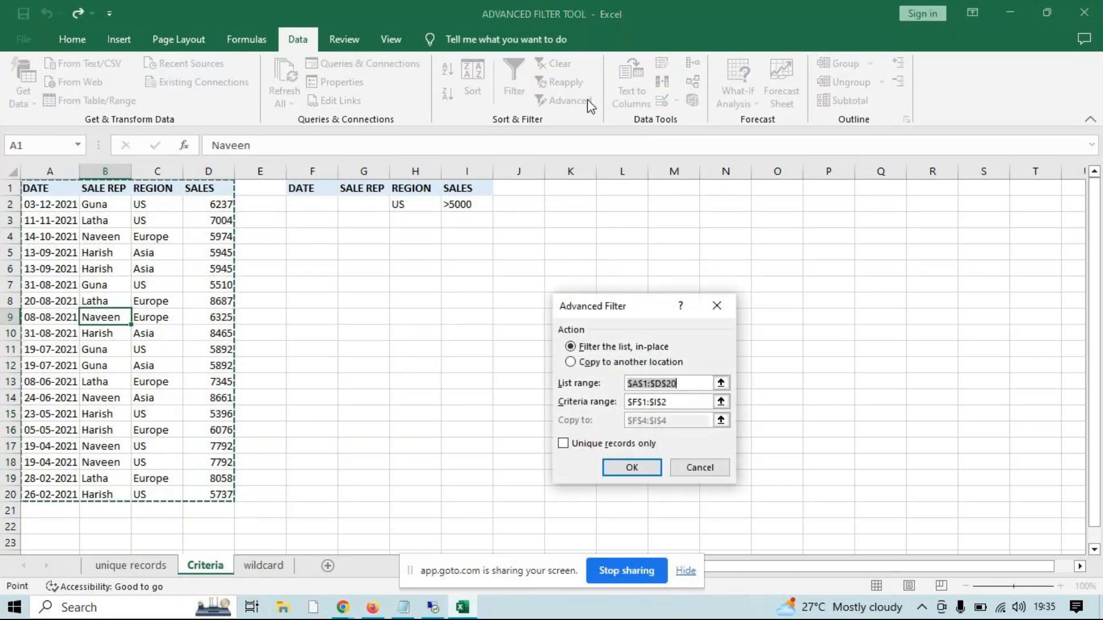
click(683, 381)
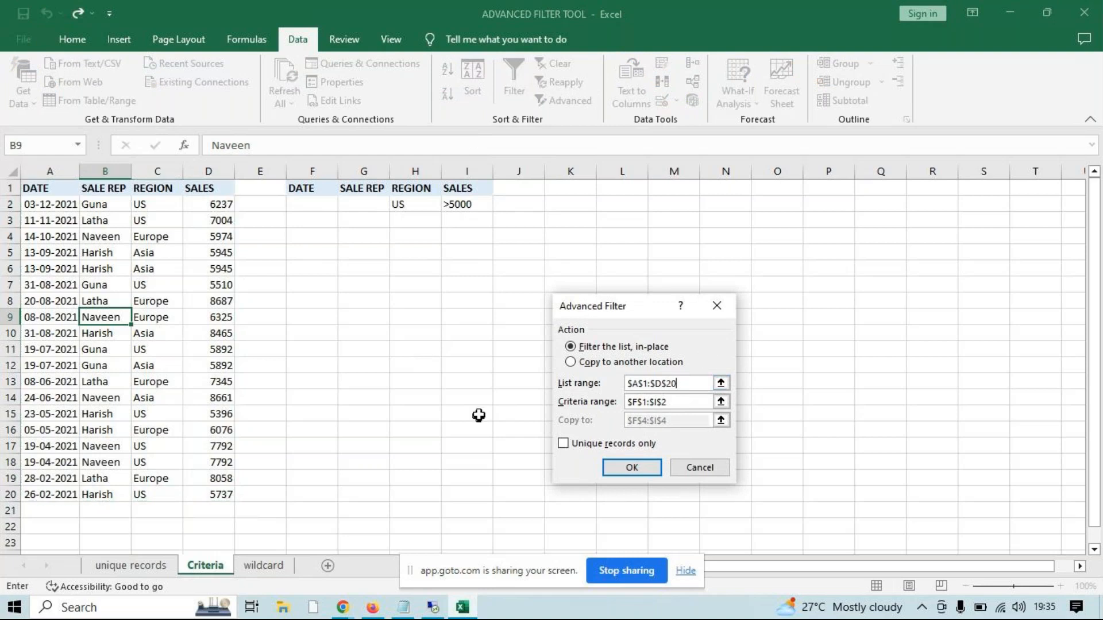
drag(687, 382, 575, 383)
drag(45, 195, 225, 498)
drag(685, 402, 566, 405)
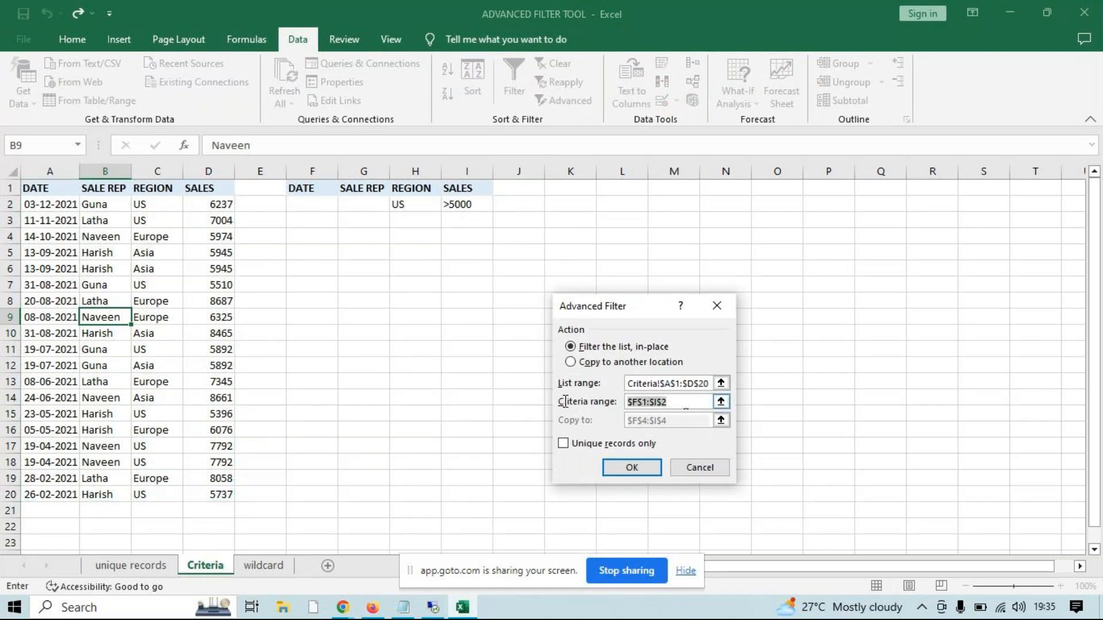
key(BackSpace)
drag(414, 190, 447, 203)
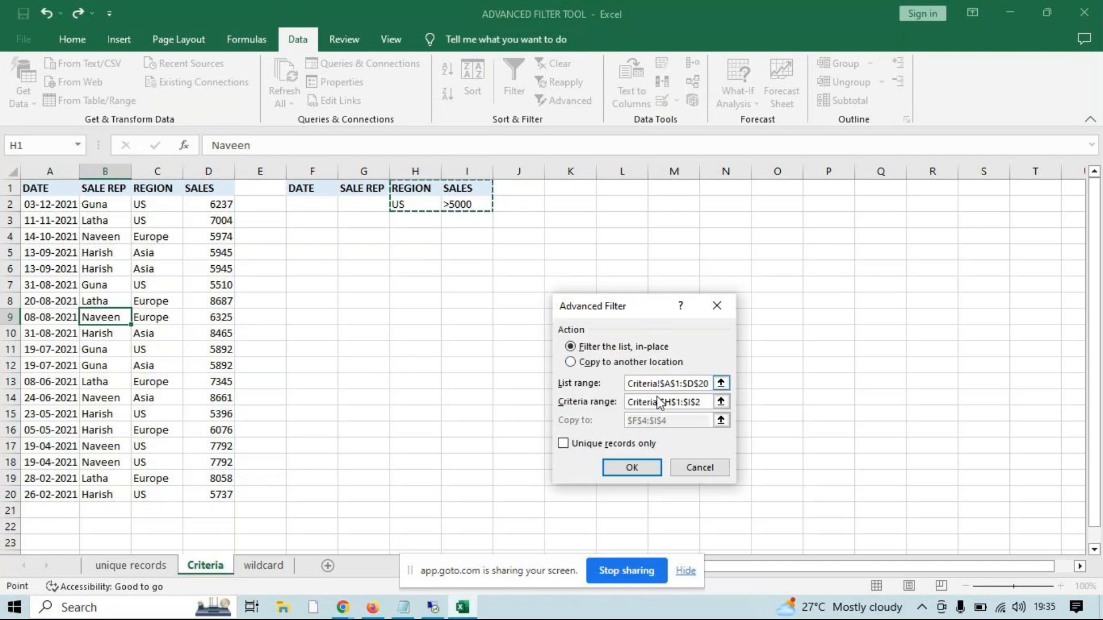
Copy the filtered records to another location starting at L2, and autofit column L to show its dates
click(598, 362)
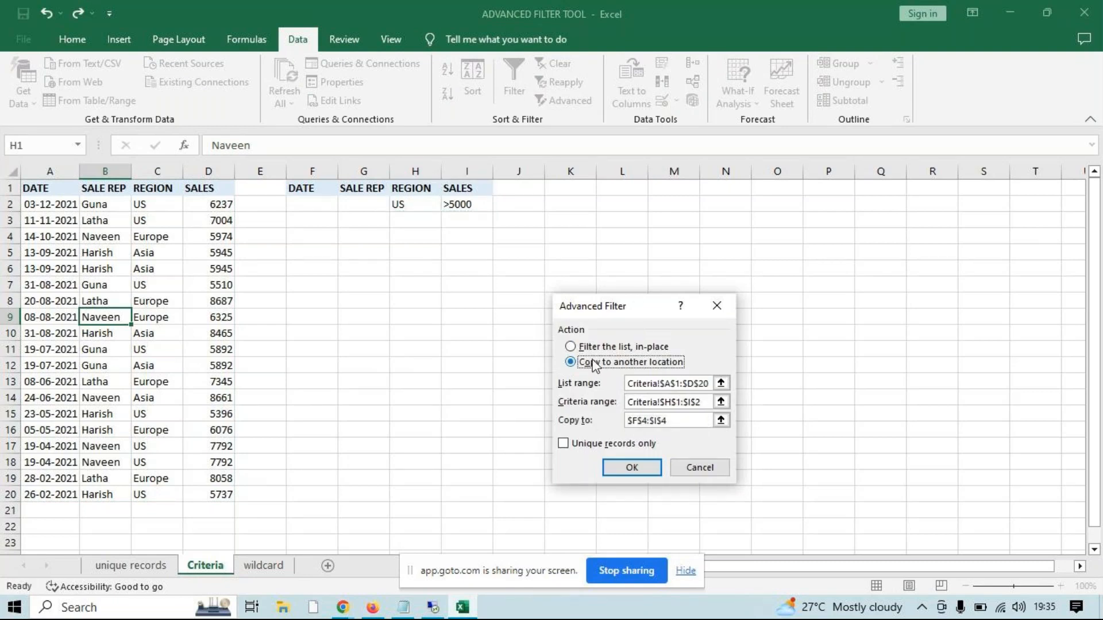
drag(687, 421, 621, 424)
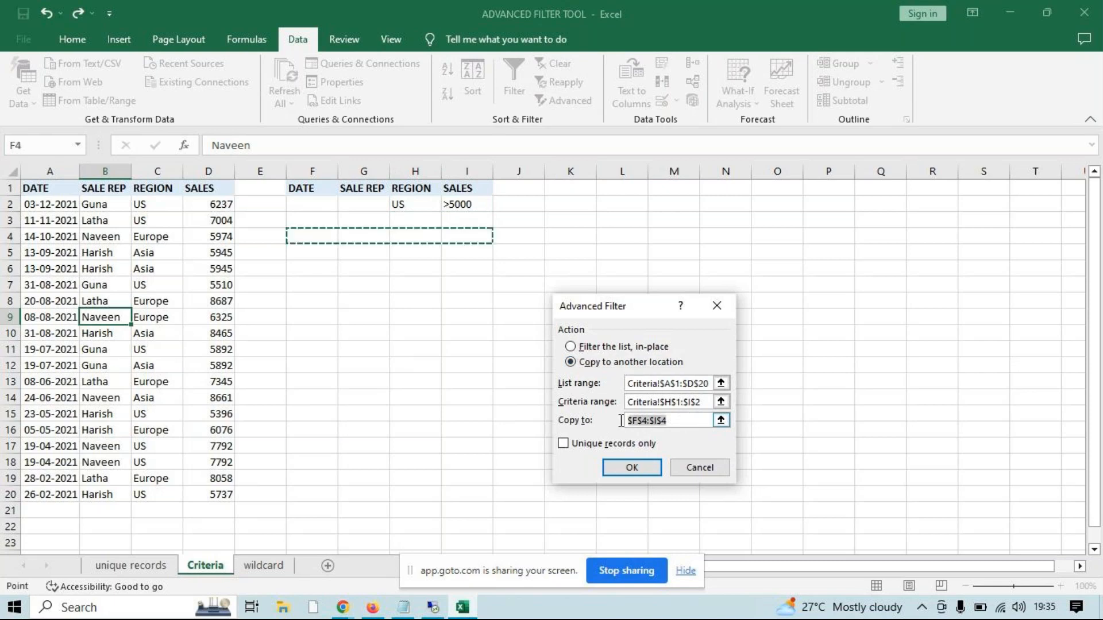
click(615, 205)
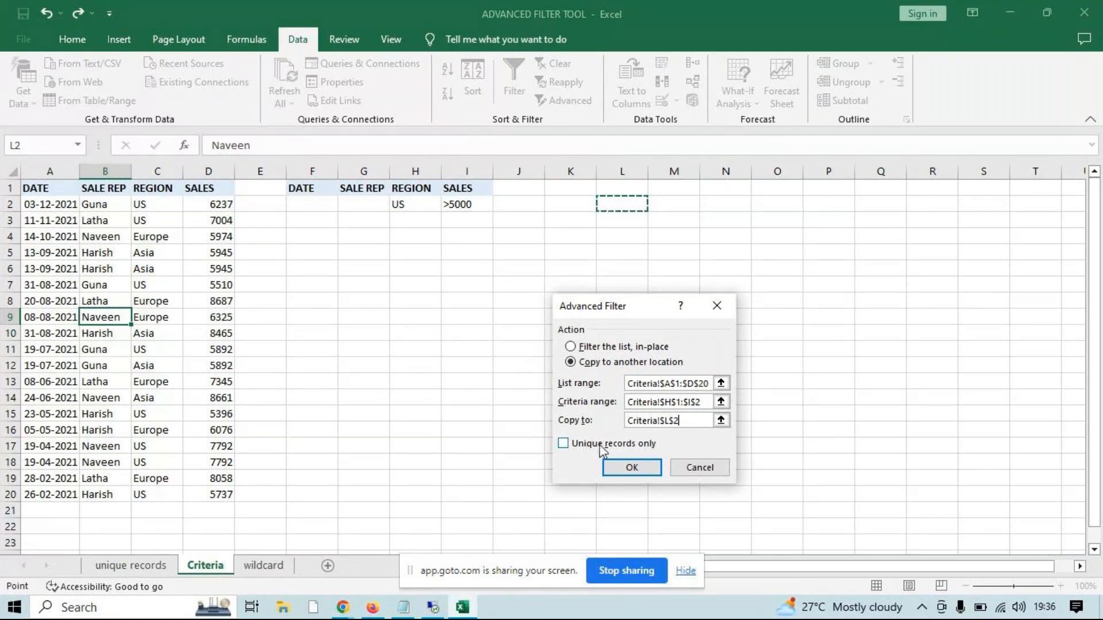
click(625, 467)
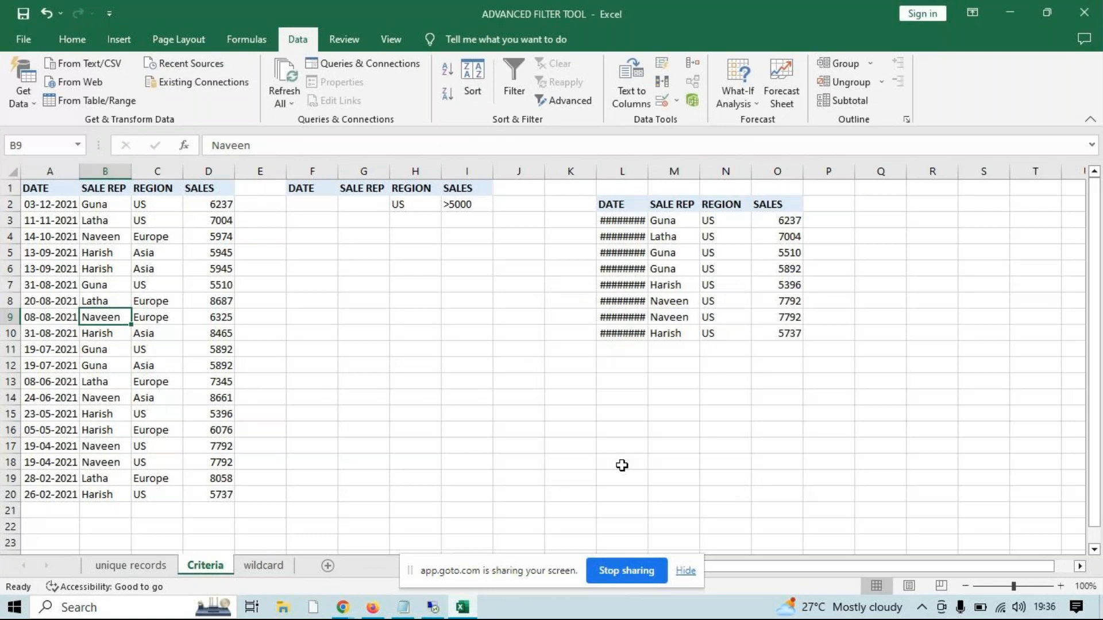
double_click(648, 172)
Check the extracted REGION and SALES values in columns N and O against the criteria US and >5000
drag(739, 222, 743, 286)
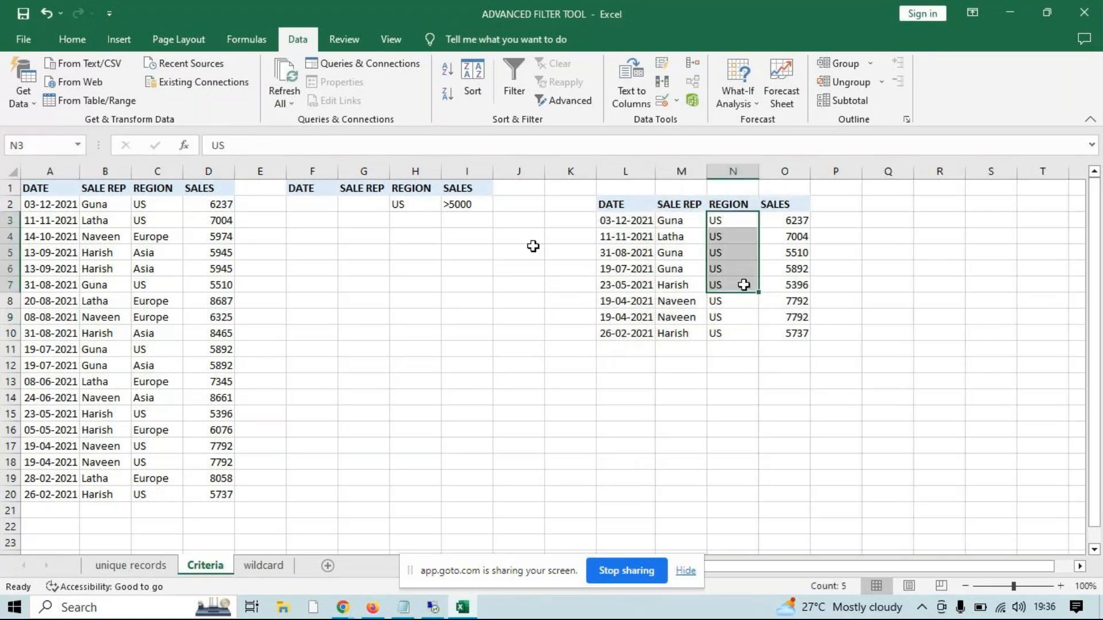
click(415, 206)
drag(784, 220, 784, 334)
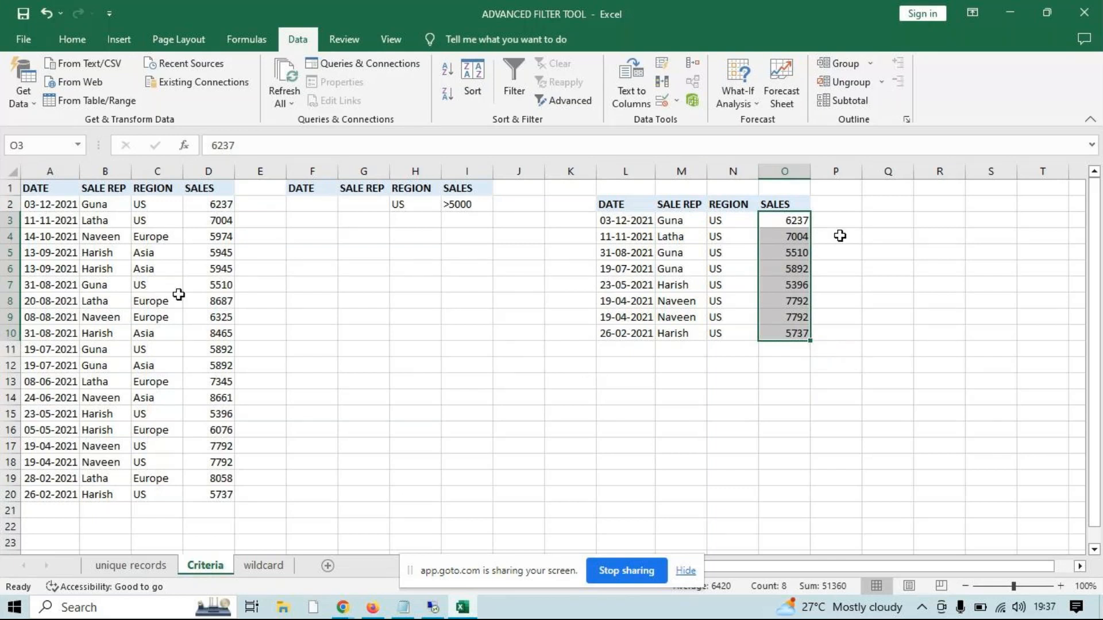
Try to copy the records matching criteria range H1:I2 to cell O1 of the wildcard sheet with an Advanced Filter
click(179, 292)
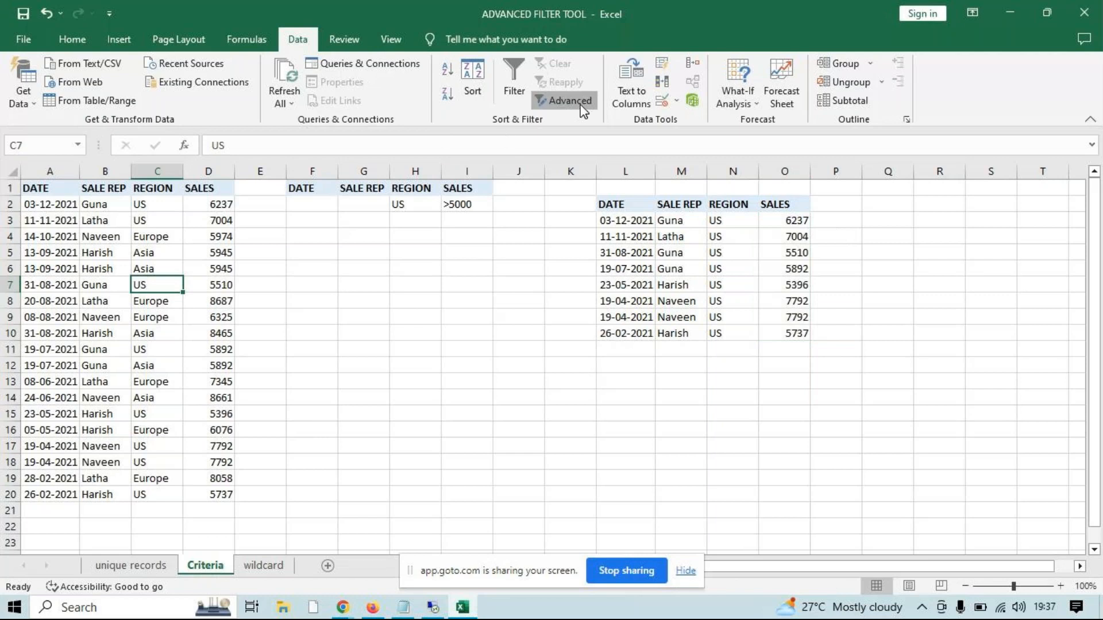
click(564, 101)
click(597, 362)
click(680, 420)
double_click(624, 420)
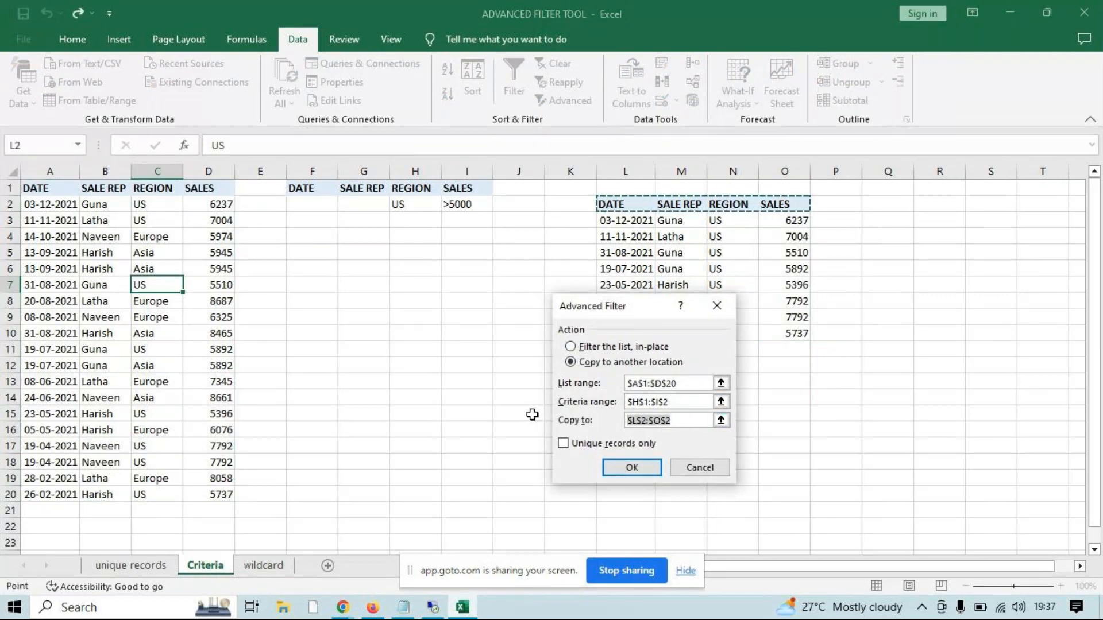
key(BackSpace)
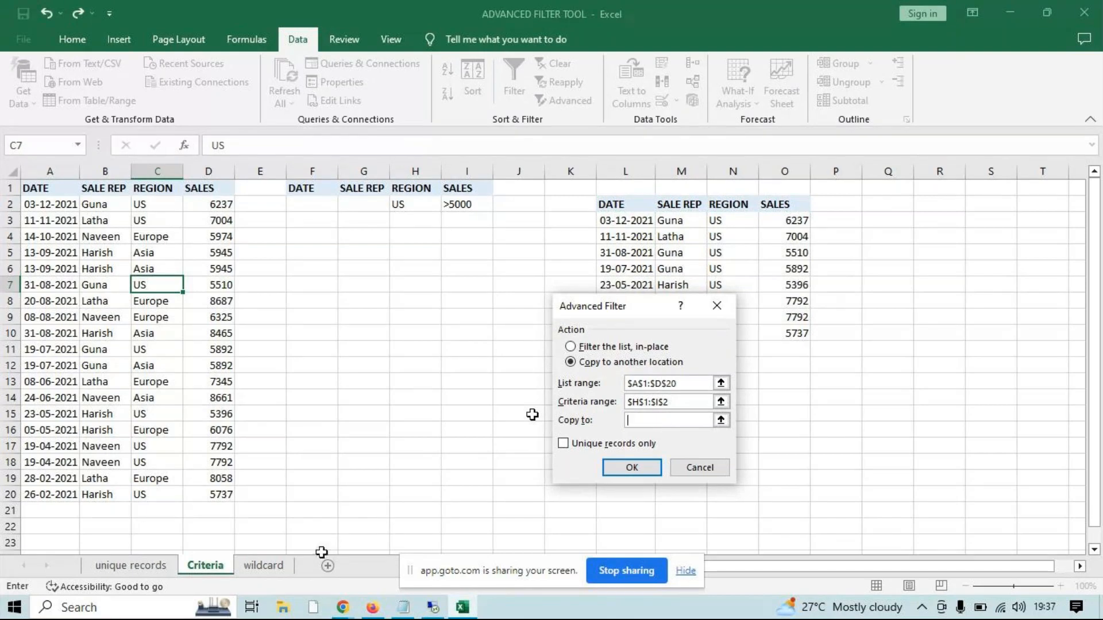
click(264, 566)
click(785, 188)
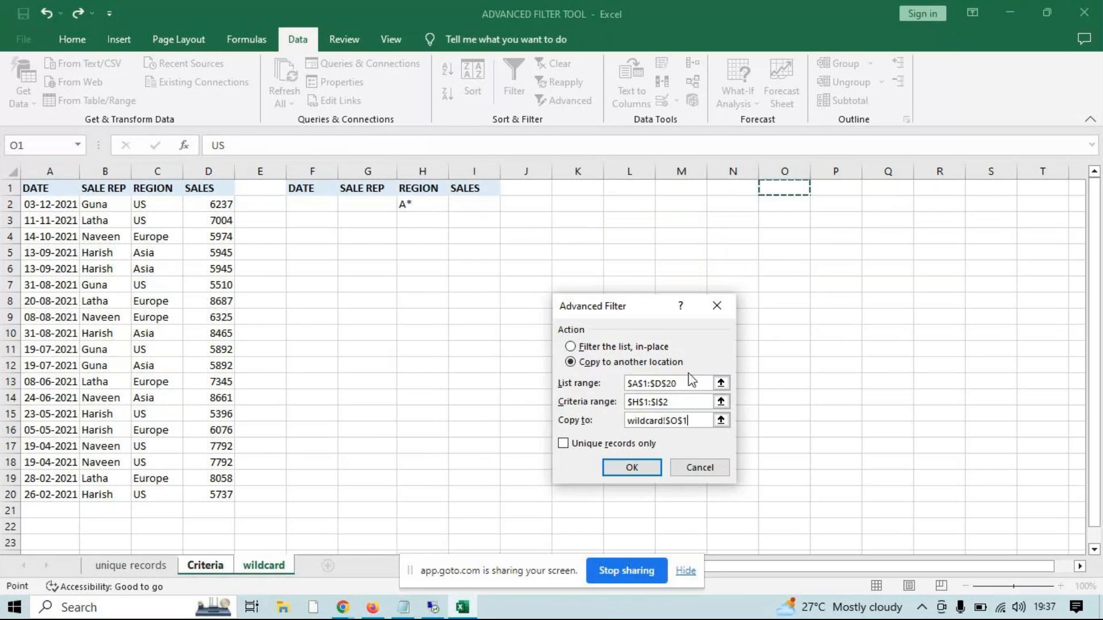
click(632, 468)
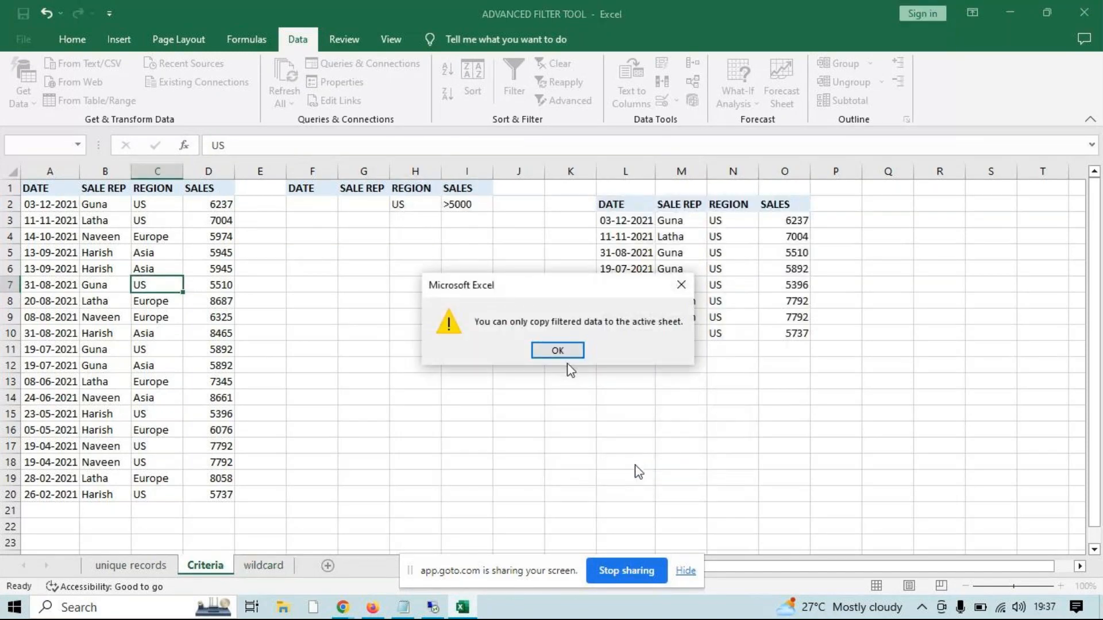
click(560, 351)
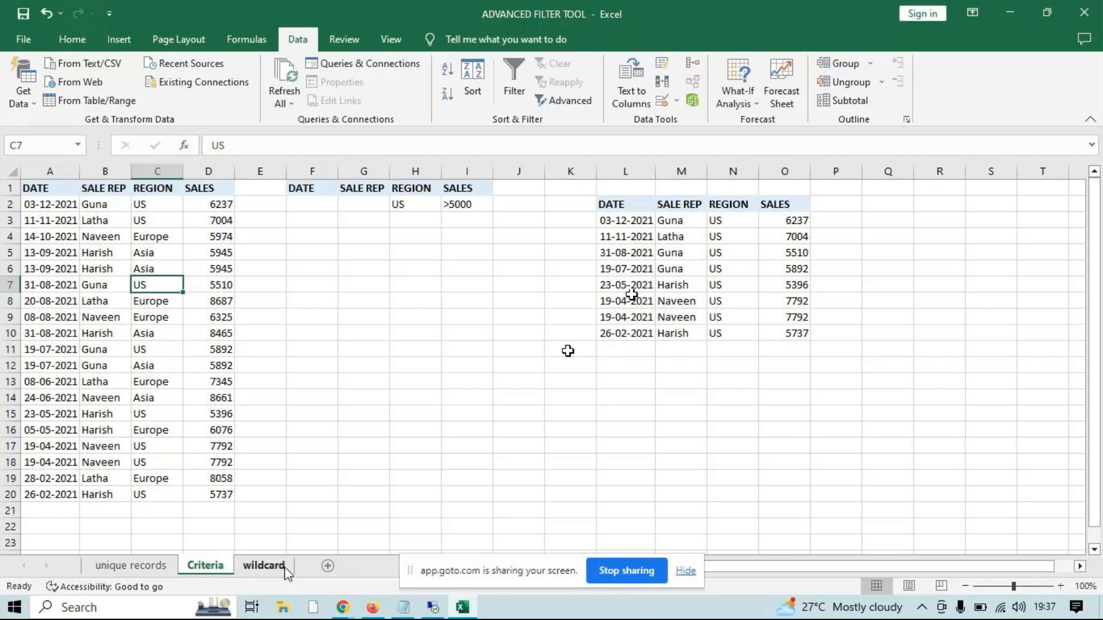
Review the source SALES values in D2:D20 alongside the extracted records
click(217, 208)
drag(217, 208, 230, 493)
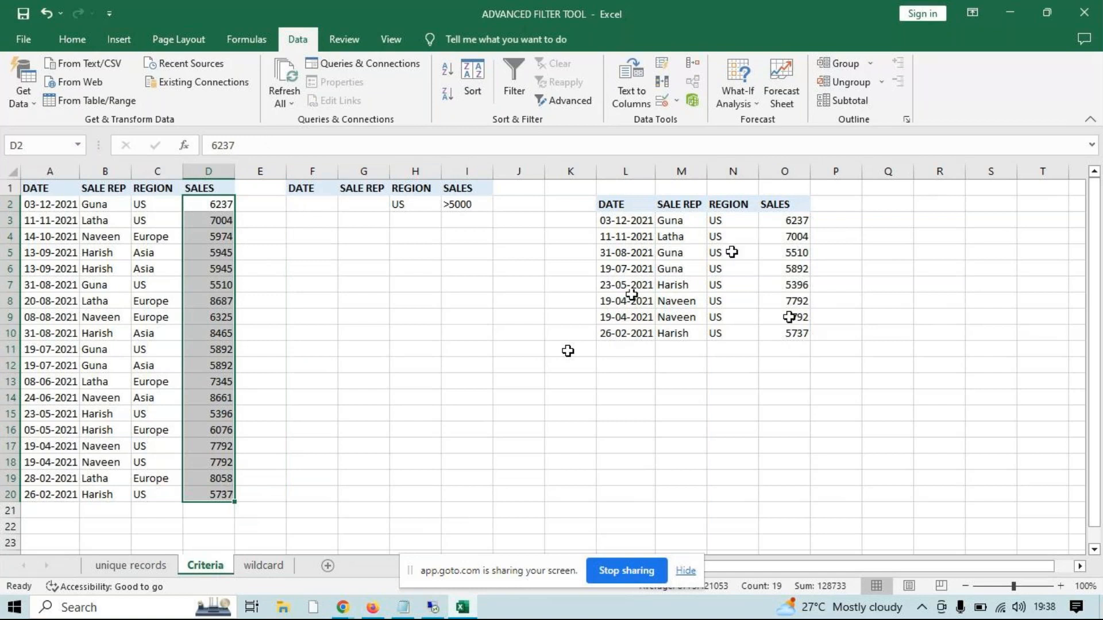
click(467, 268)
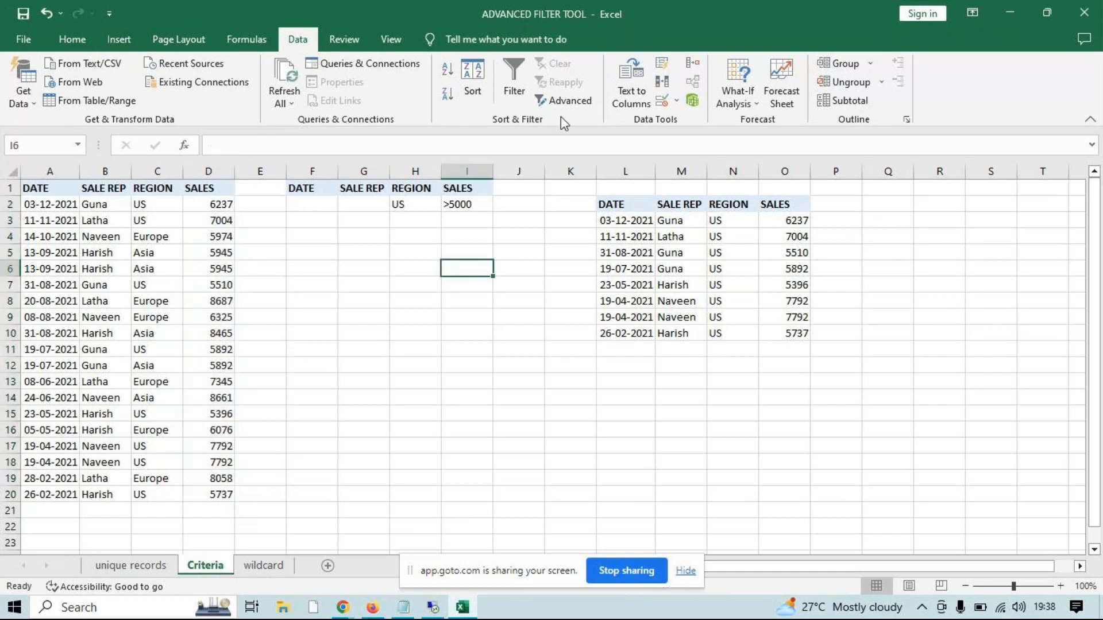
Inspect the list range in the Advanced Filter settings, and close them without filtering
click(564, 101)
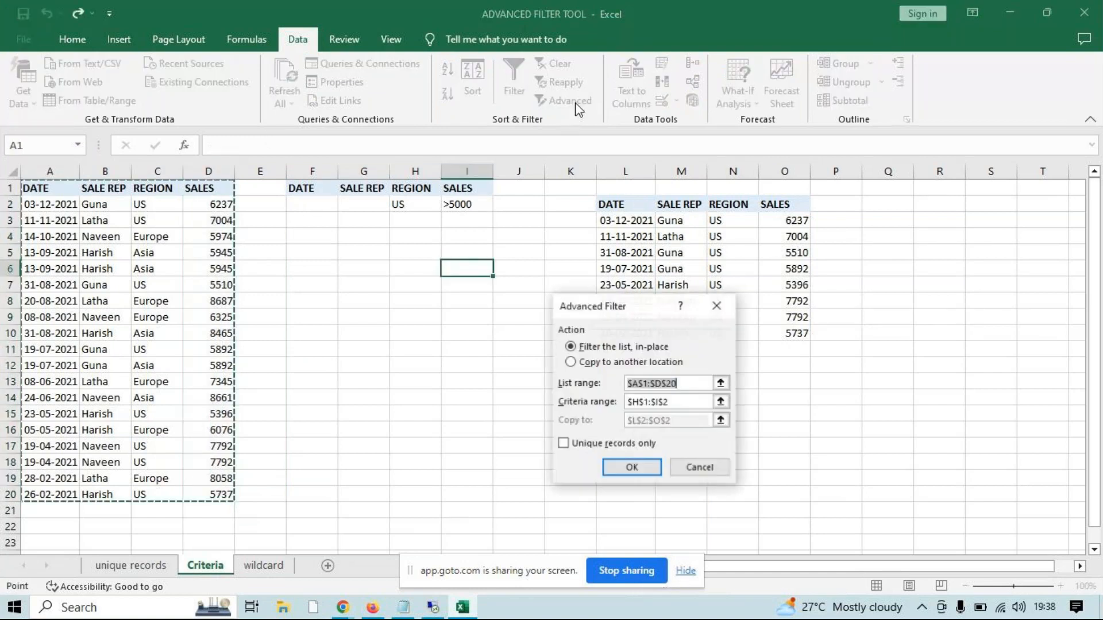
click(636, 383)
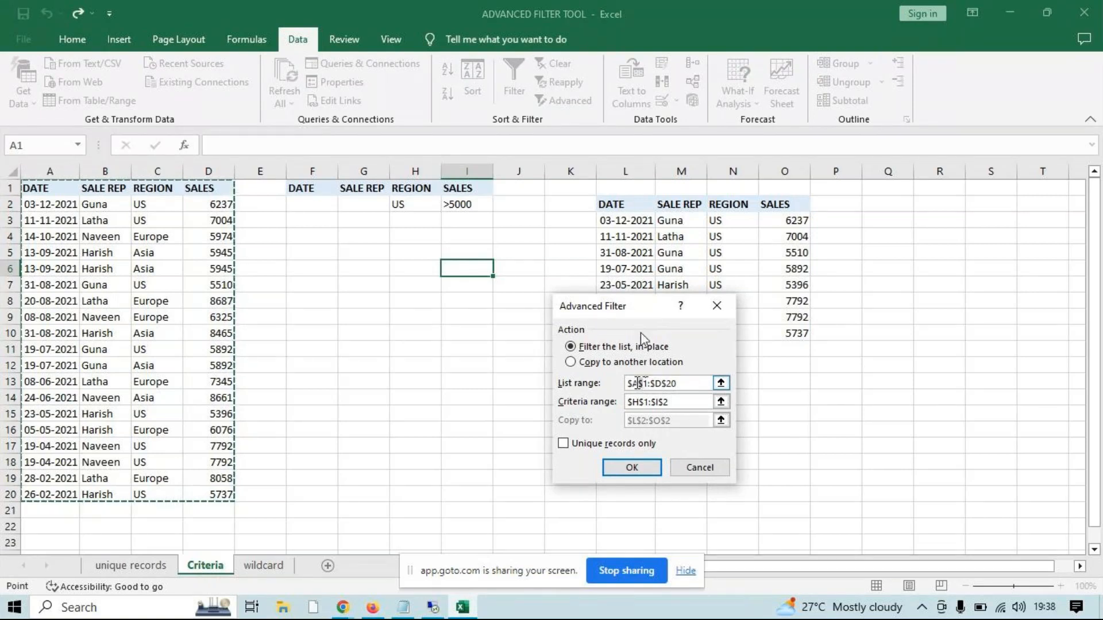
click(639, 383)
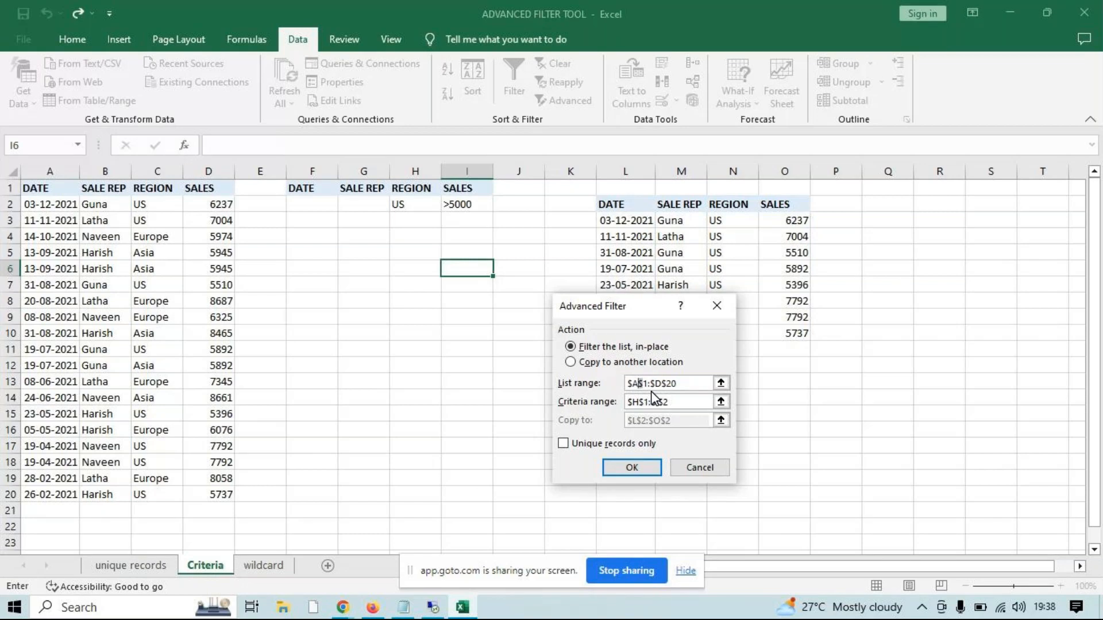
key(Escape)
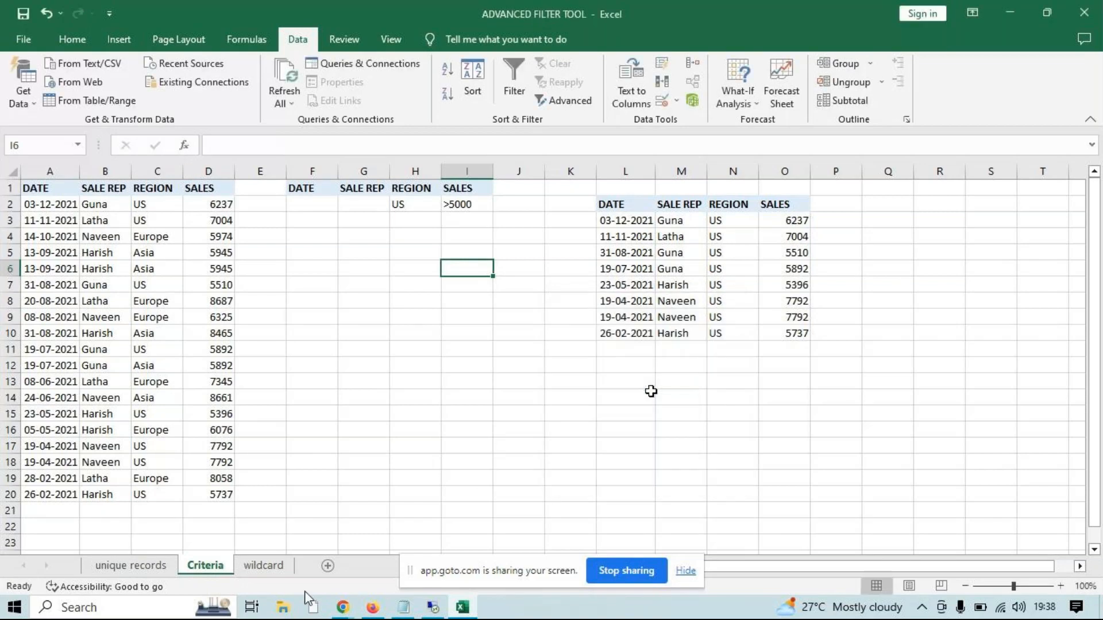
click(264, 568)
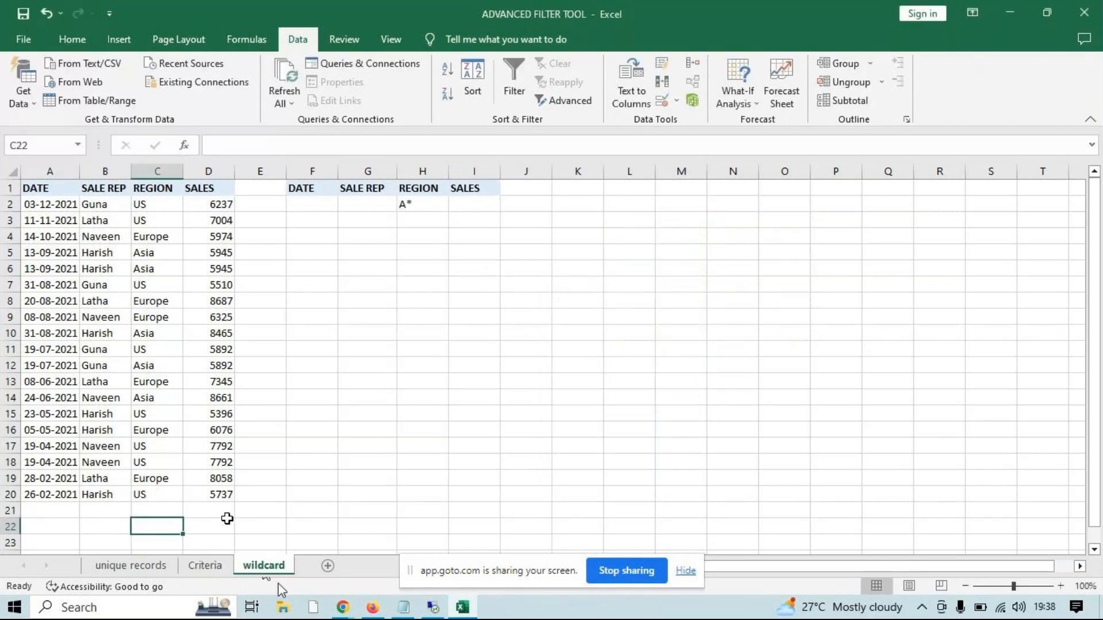
click(206, 565)
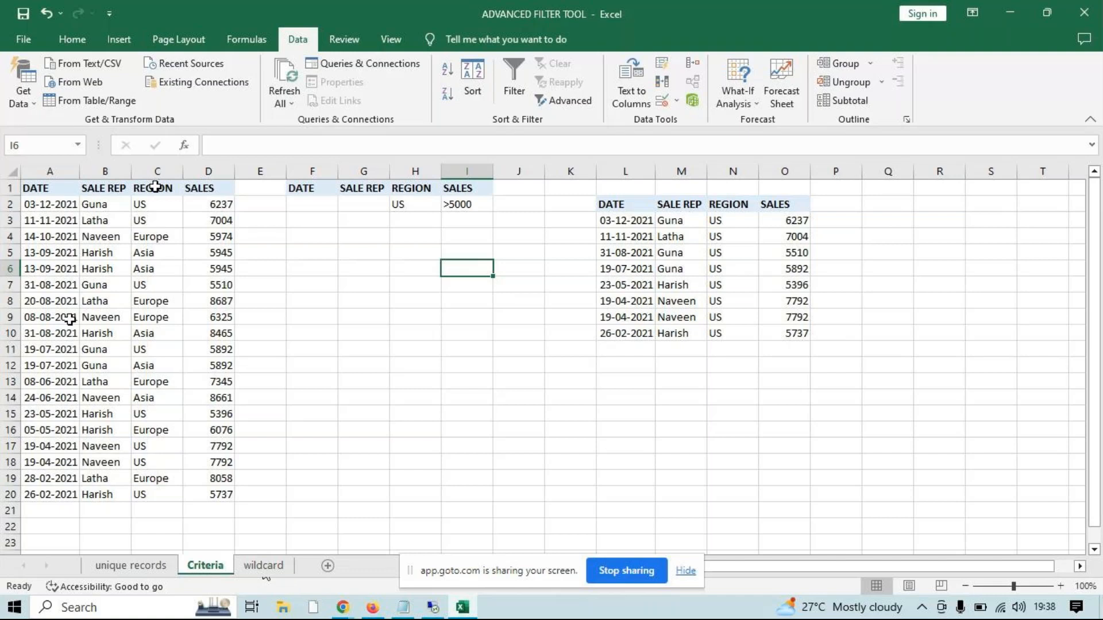
Change the criteria header in H1 to REGIONs so it differs from the table's header
click(420, 187)
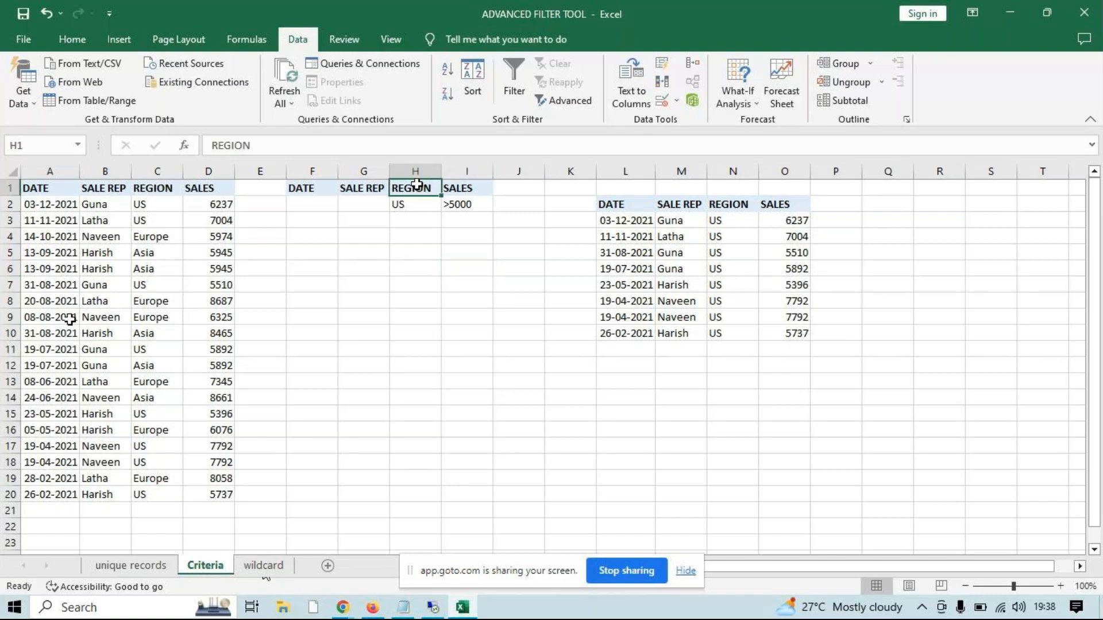
click(360, 142)
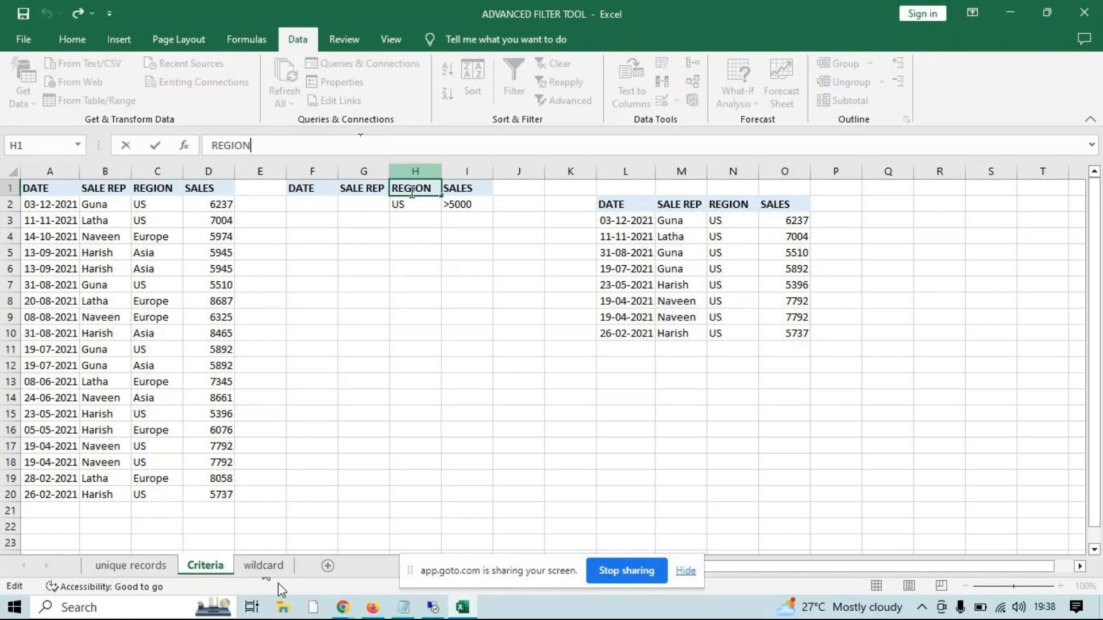
drag(412, 192, 457, 189)
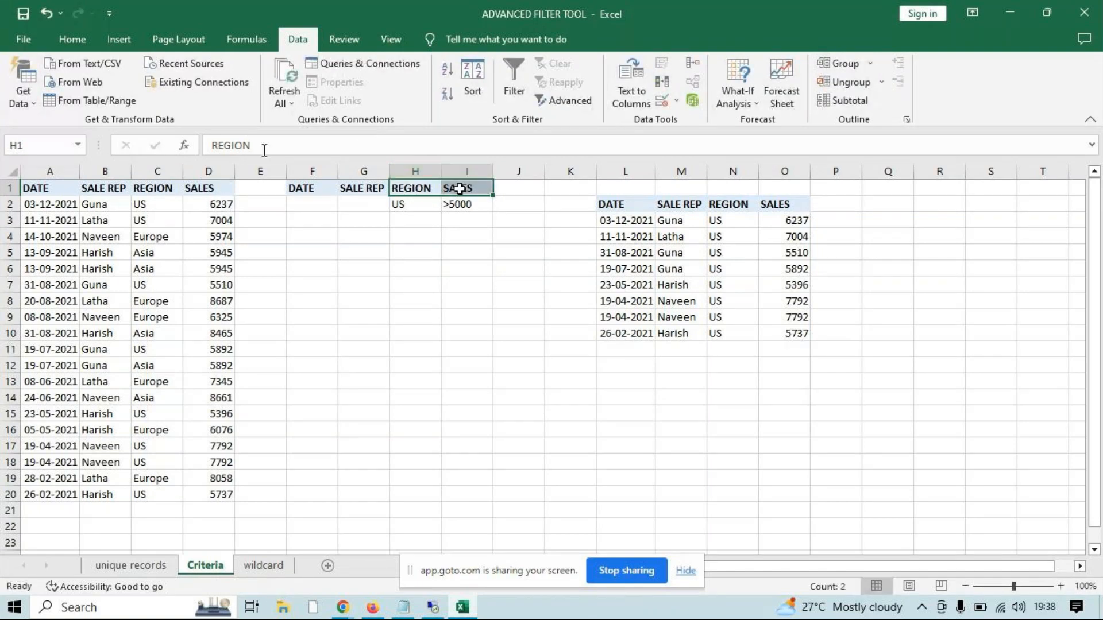
text(s)
key(Return)
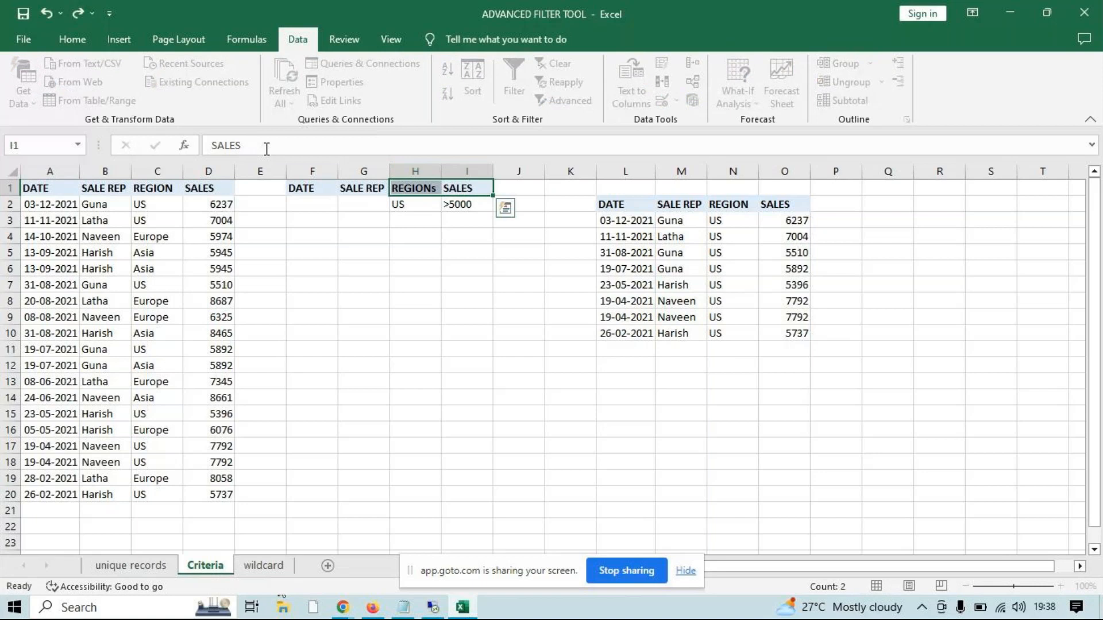
key(Return)
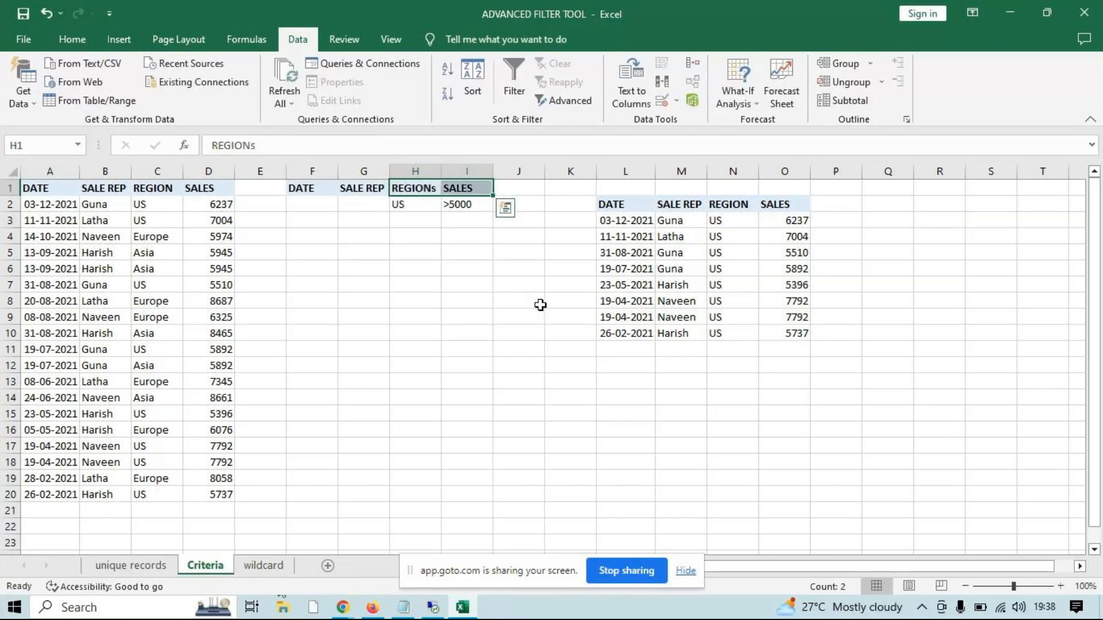
Change the criteria header in H1 back to REGION
click(425, 188)
click(387, 143)
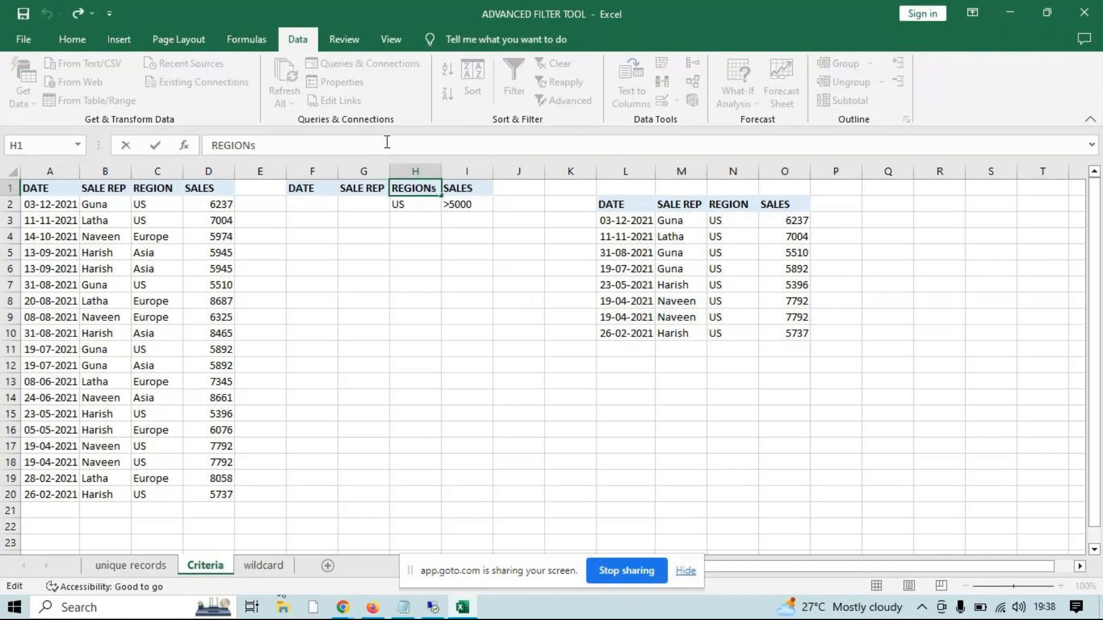
key(BackSpace)
key(Return)
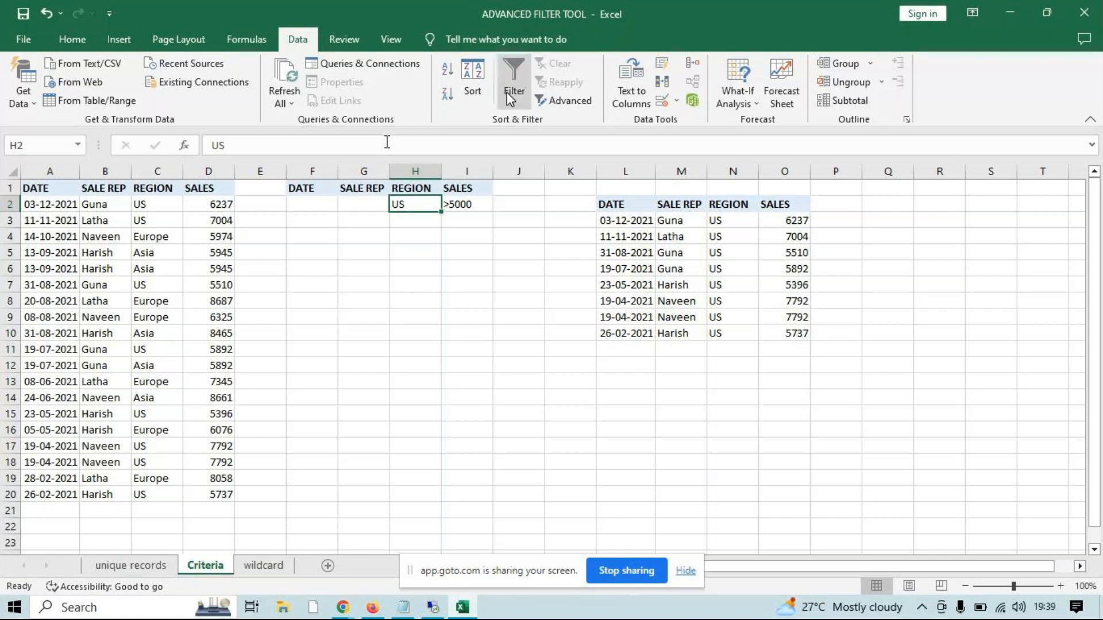
Clear the extracted records in L2:P11 and delete columns L to O
drag(643, 205, 826, 357)
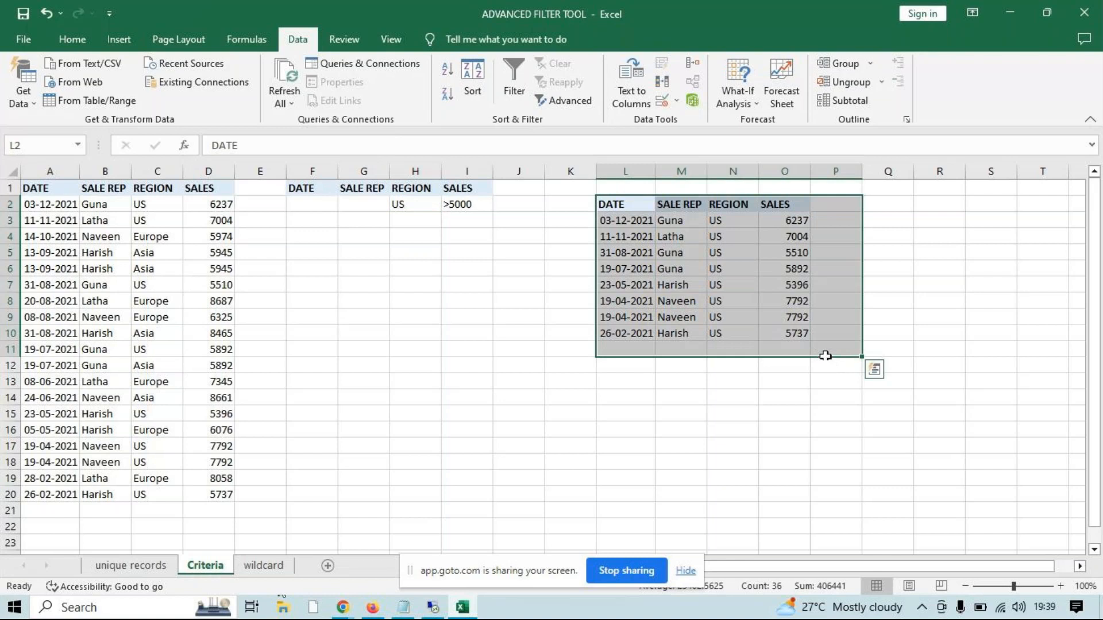
key(Delete)
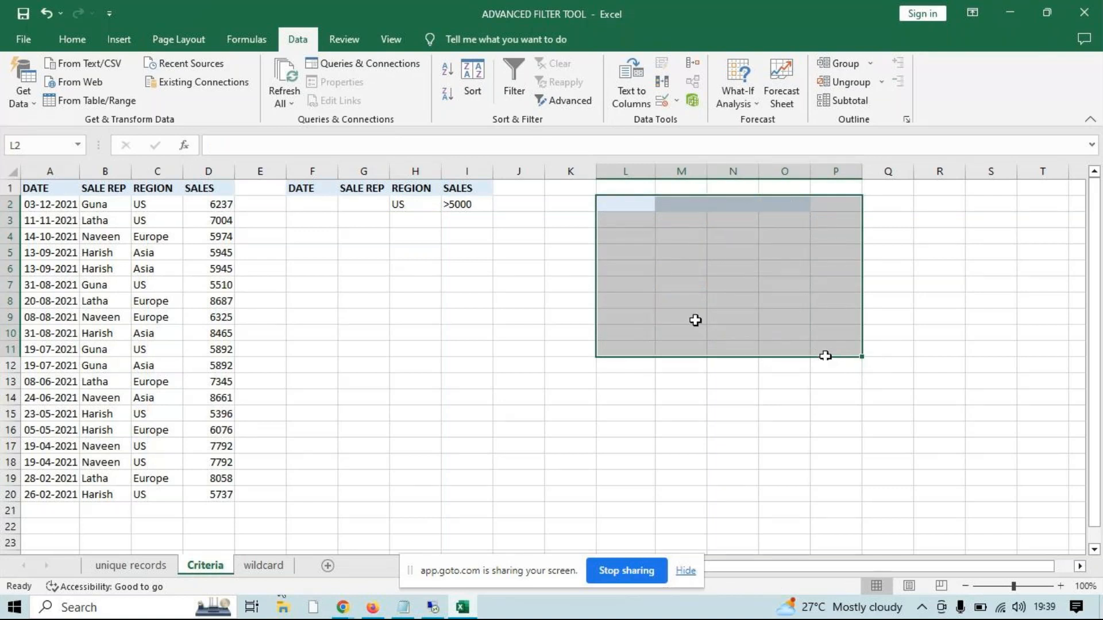
drag(625, 171, 795, 173)
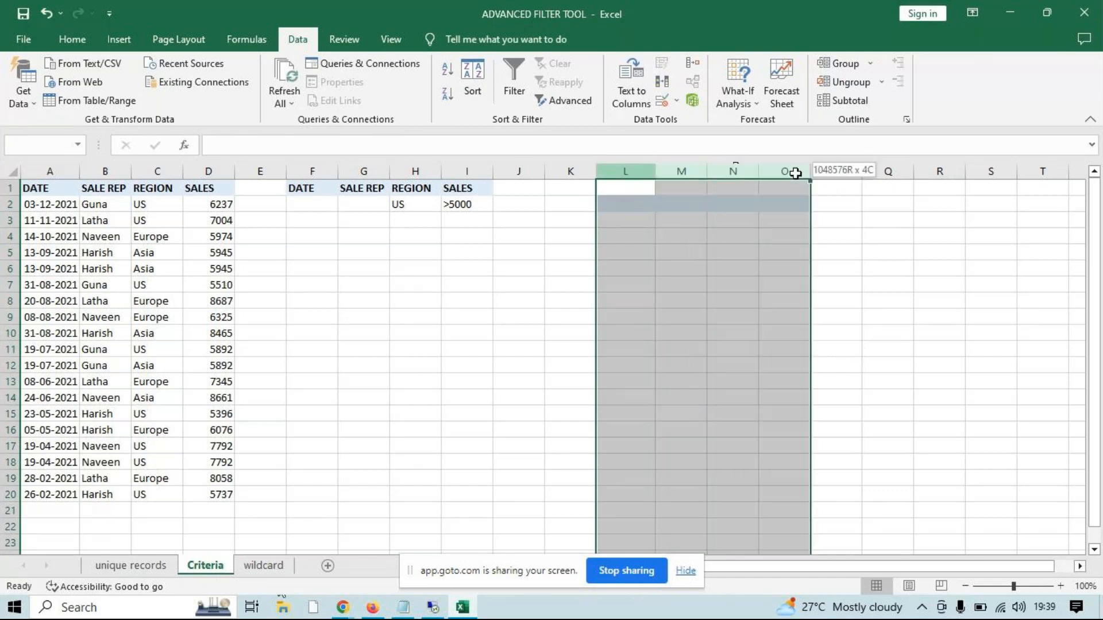
click(566, 283)
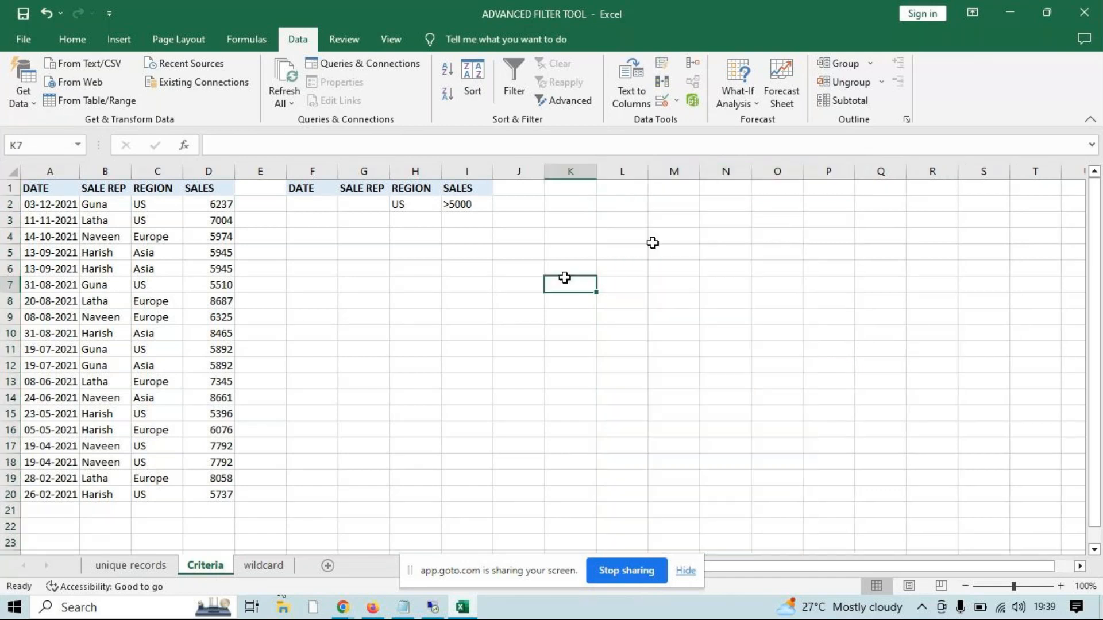
Set up an Advanced Filter that copies to another location, with list range A1:D20 and criteria range H1:I2
click(591, 104)
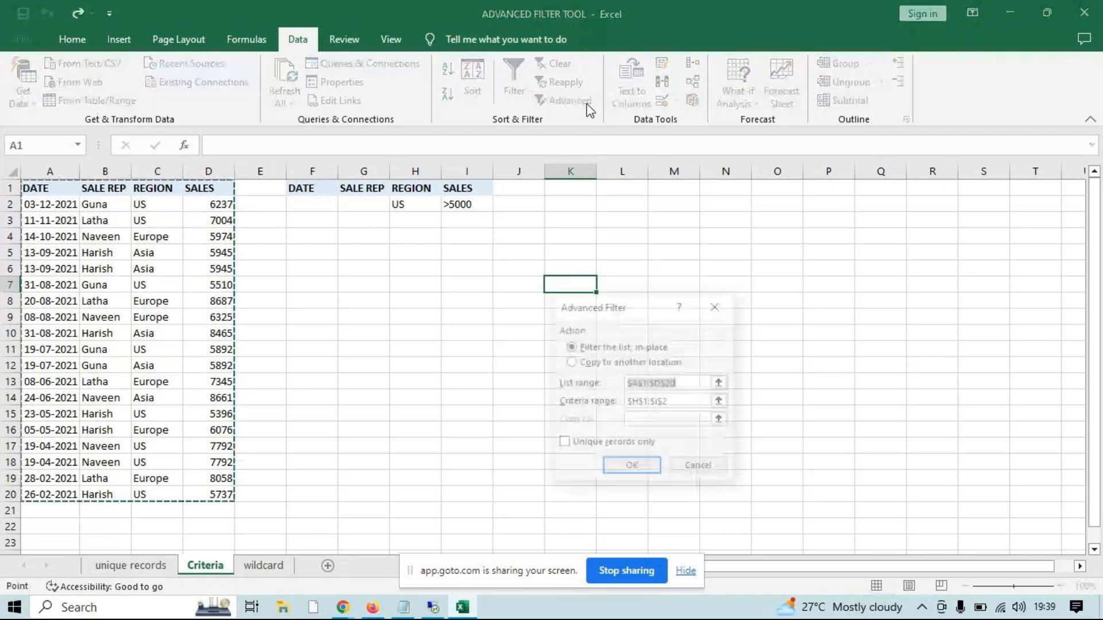
click(602, 362)
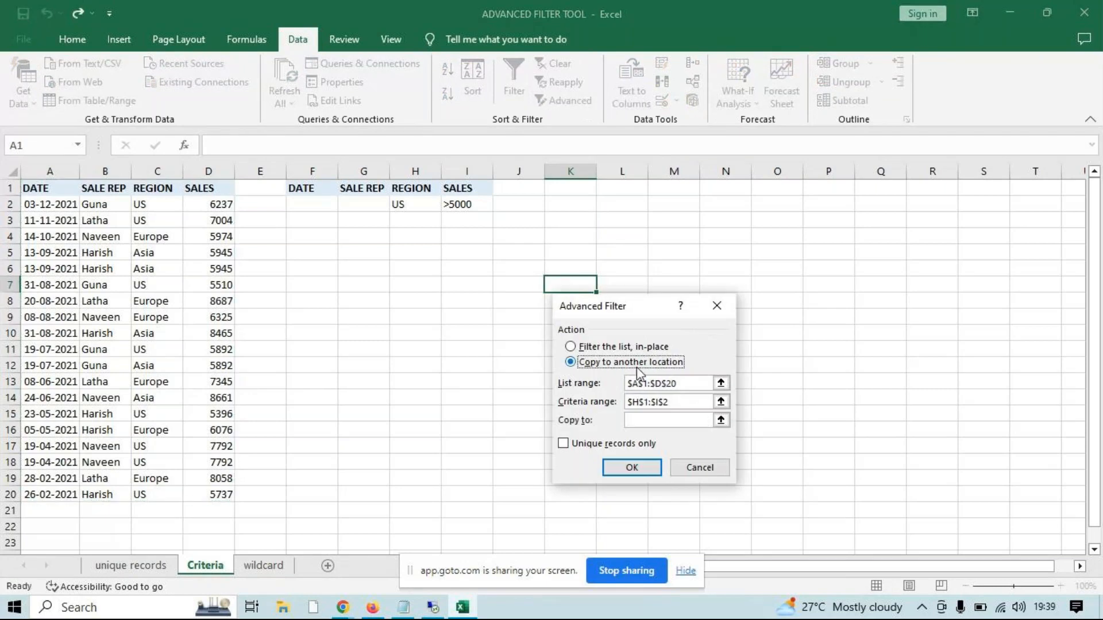
click(660, 383)
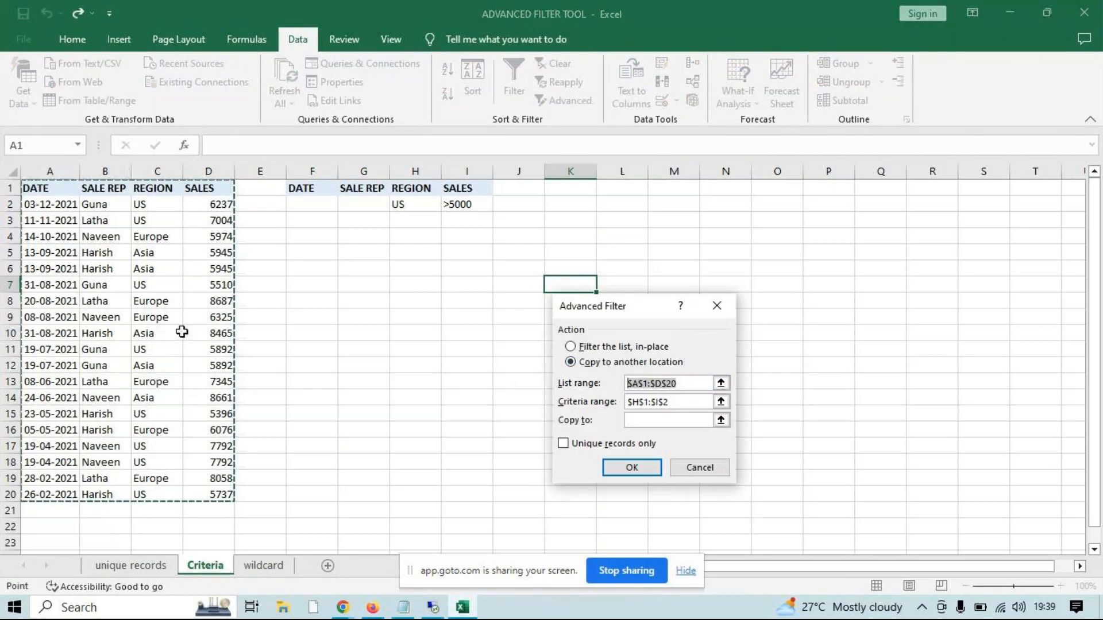
drag(36, 190, 197, 490)
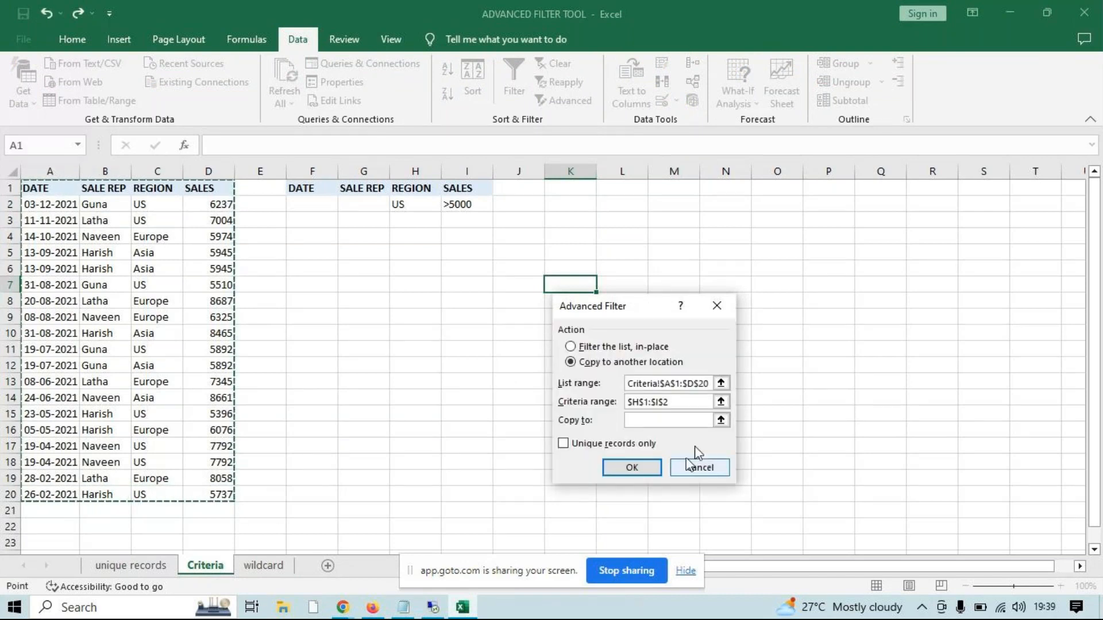
drag(409, 189, 458, 204)
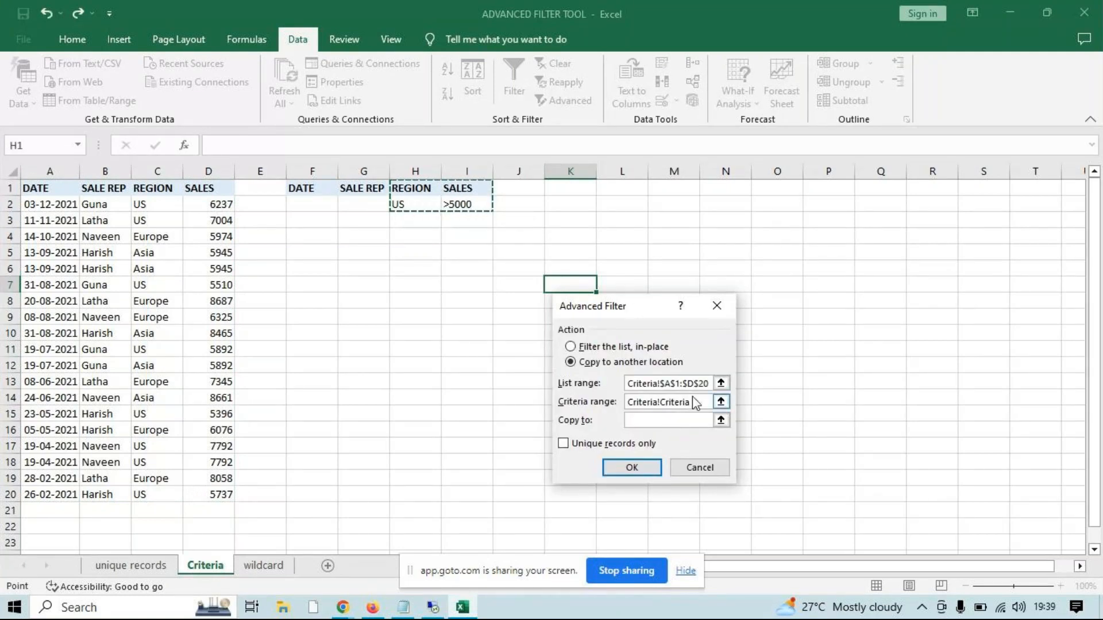
drag(696, 402, 549, 395)
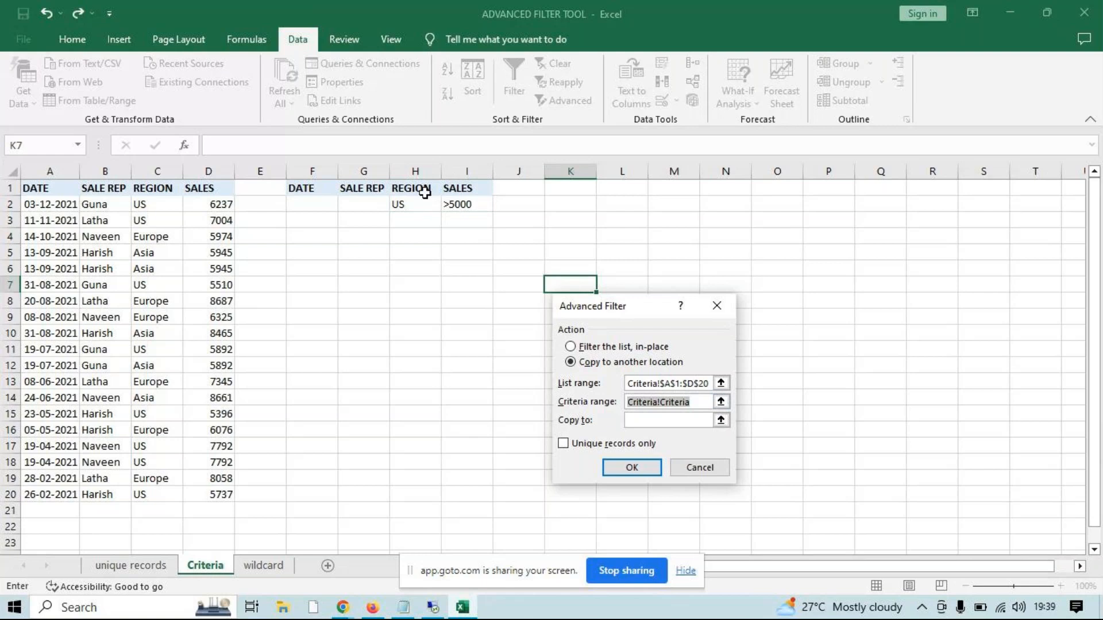
Extract the filtered records to cell L2 and widen column L to fit its dates
click(671, 420)
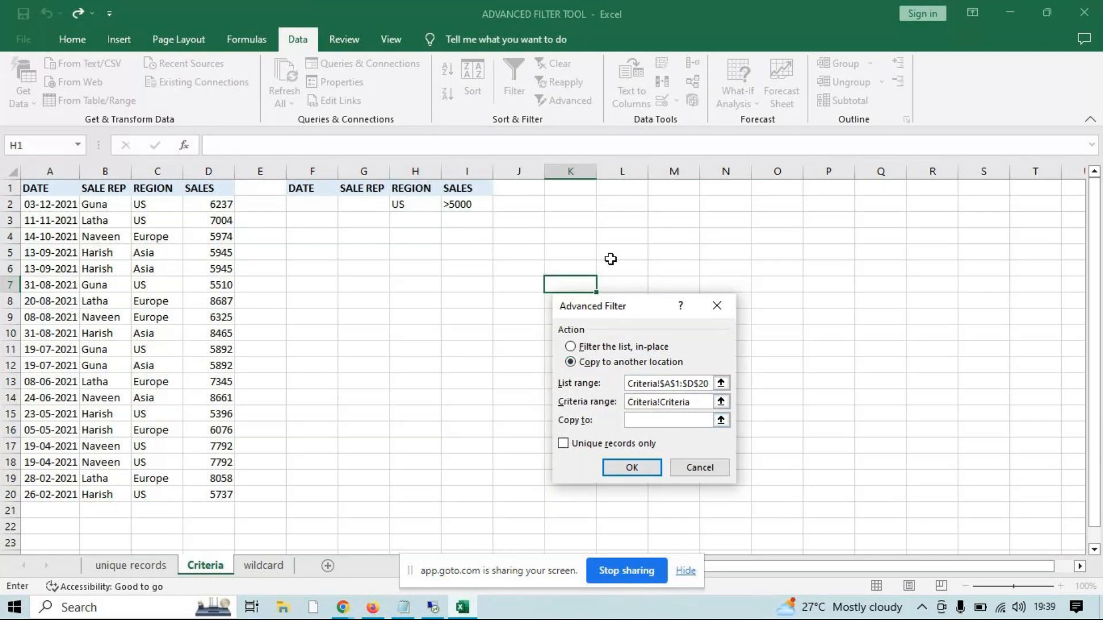
click(630, 196)
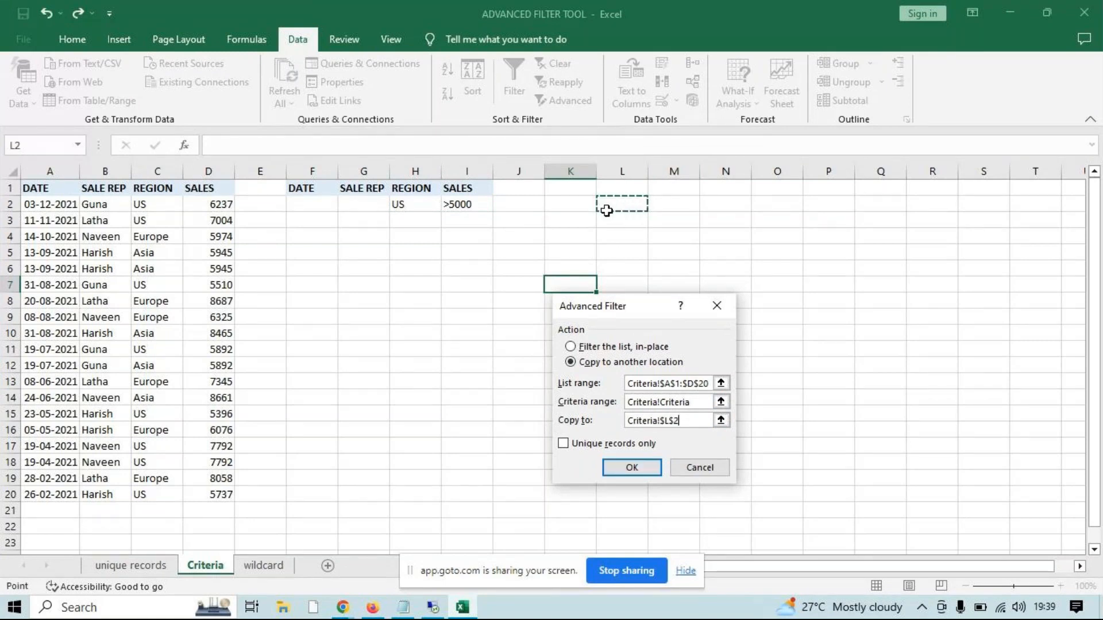
click(627, 463)
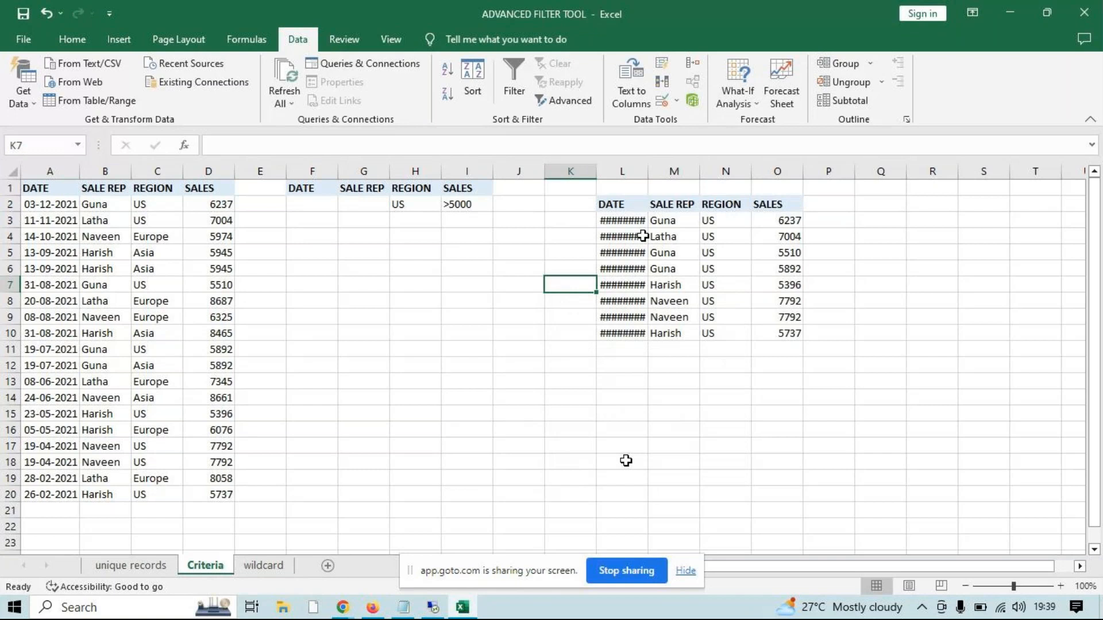
double_click(649, 172)
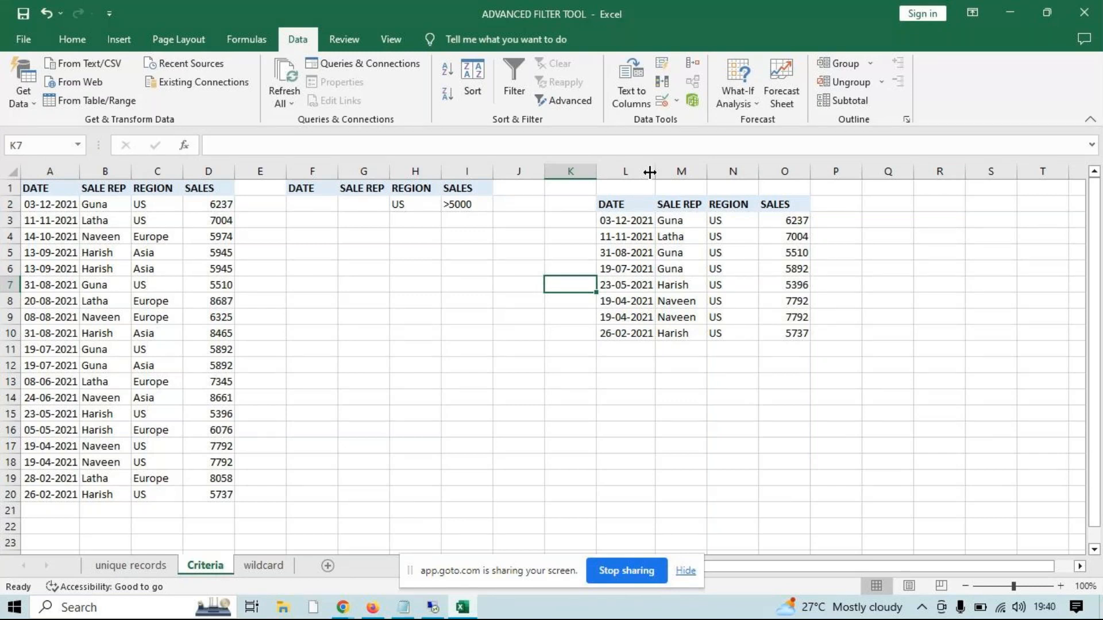
click(409, 217)
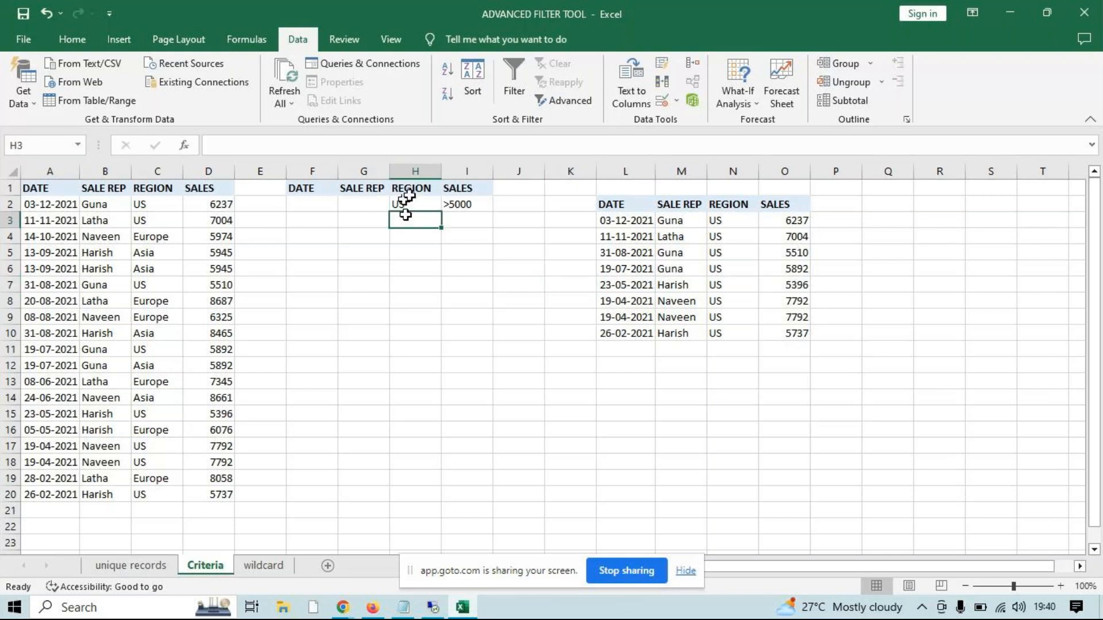
drag(409, 171, 466, 171)
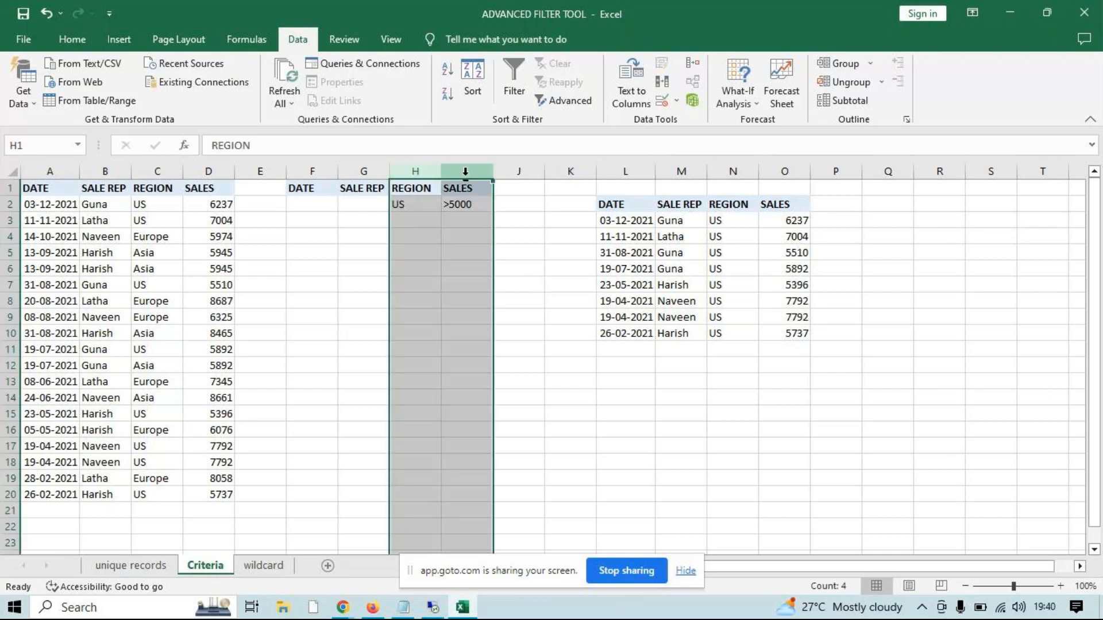
click(406, 220)
drag(384, 251, 399, 251)
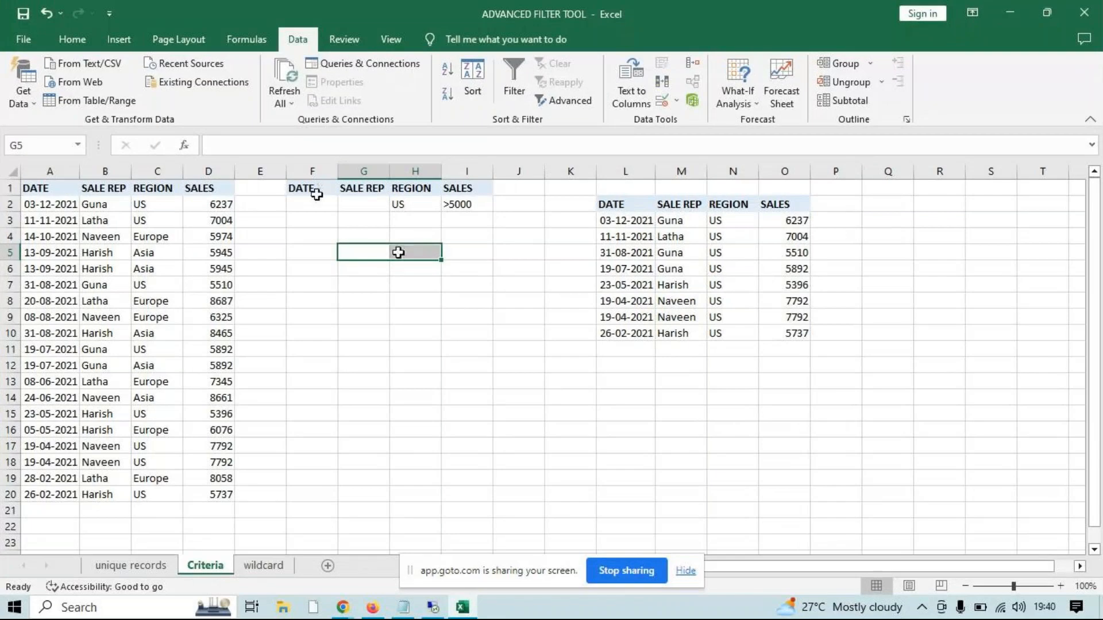
Switch to the Notepad notes and add the heading "wild card" below the filter shortcut
click(403, 608)
key(Return)
key(Return)
key(Return)
text(wild card)
key(Return)
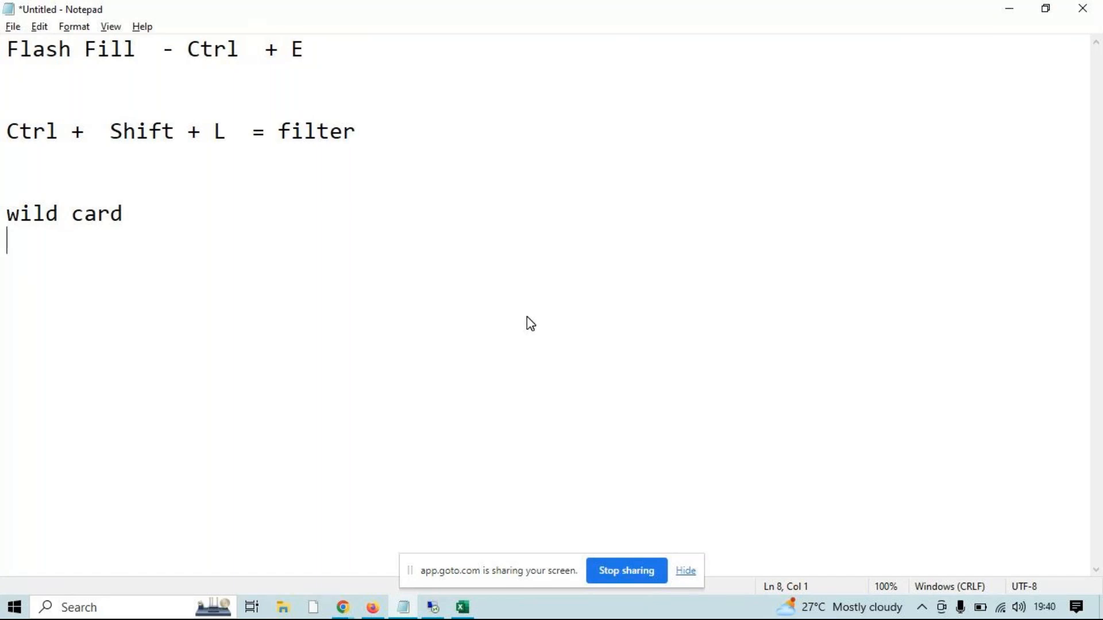
List the wildcard symbols "* ?" under the heading and start a separate "* -" entry below them
key(Return)
text(* ?)
key(Return)
key(Return)
key(Return)
text(*   -)
key(Return)
key(Return)
key(Return)
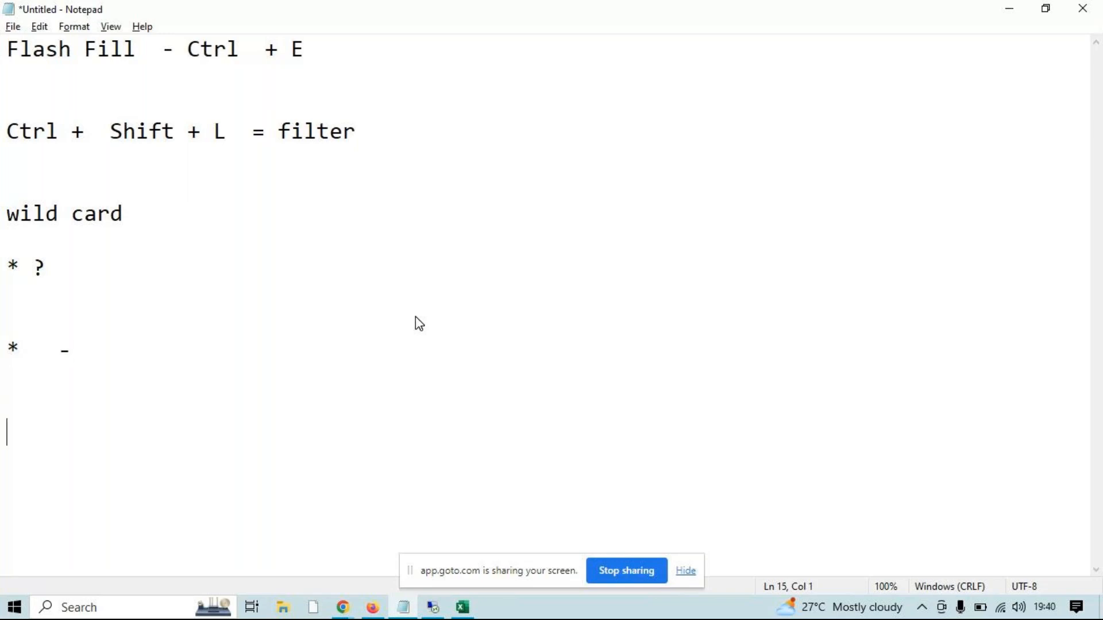
Add the example line "*.txt - file name can be anything" to the wildcard notes
text(*.txt  -)
drag(24, 434, 3, 434)
click(222, 447)
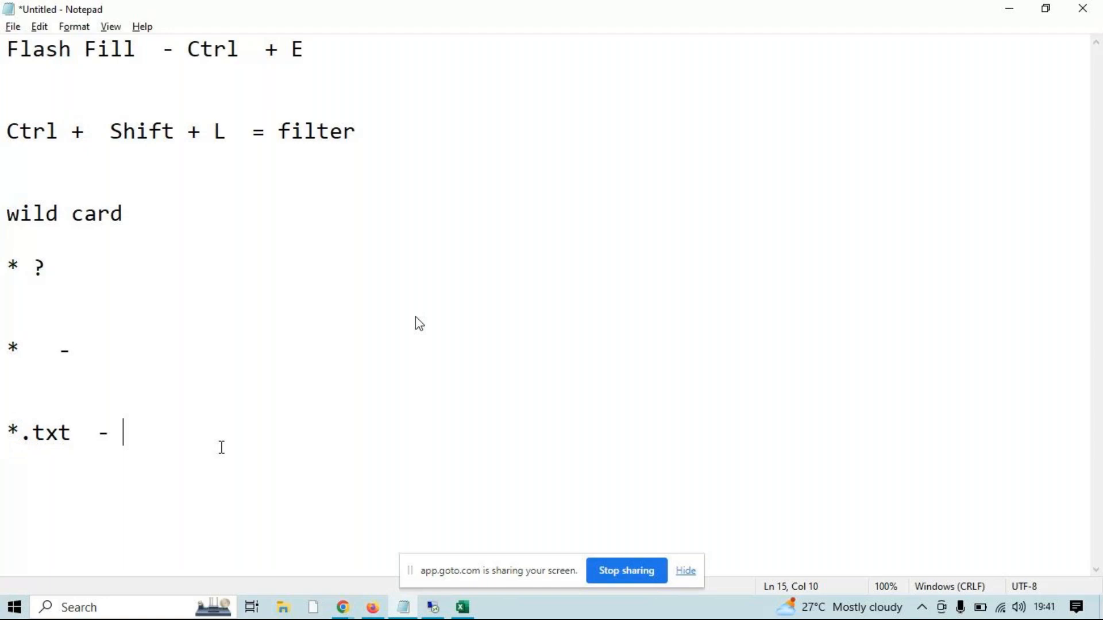
text(gi)
key(BackSpace)
key(BackSpace)
text(file name)
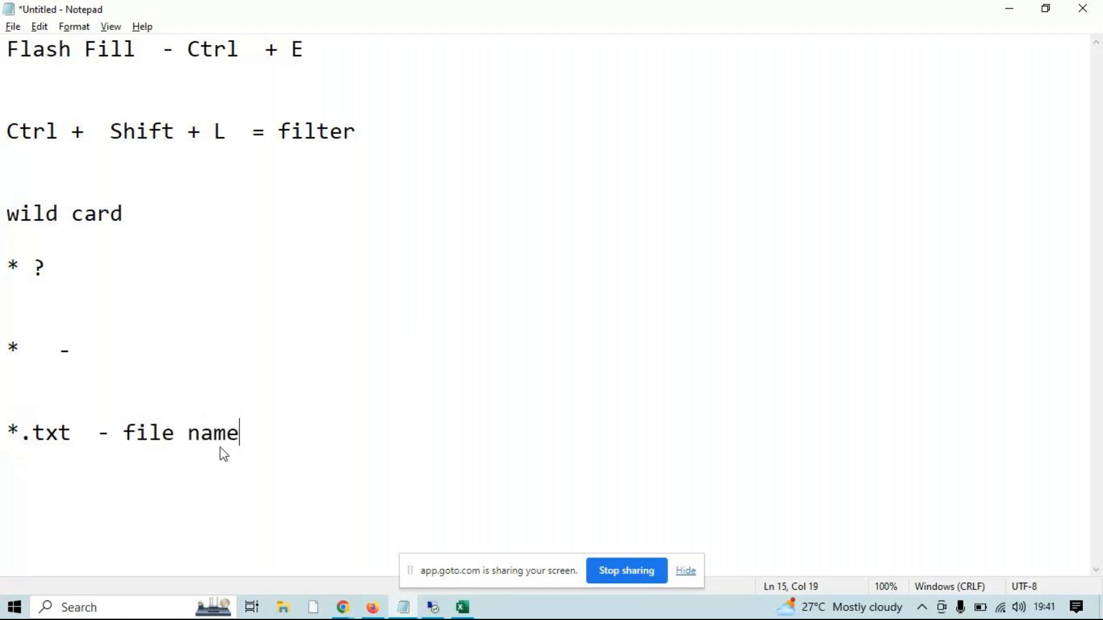
text( can be anyt)
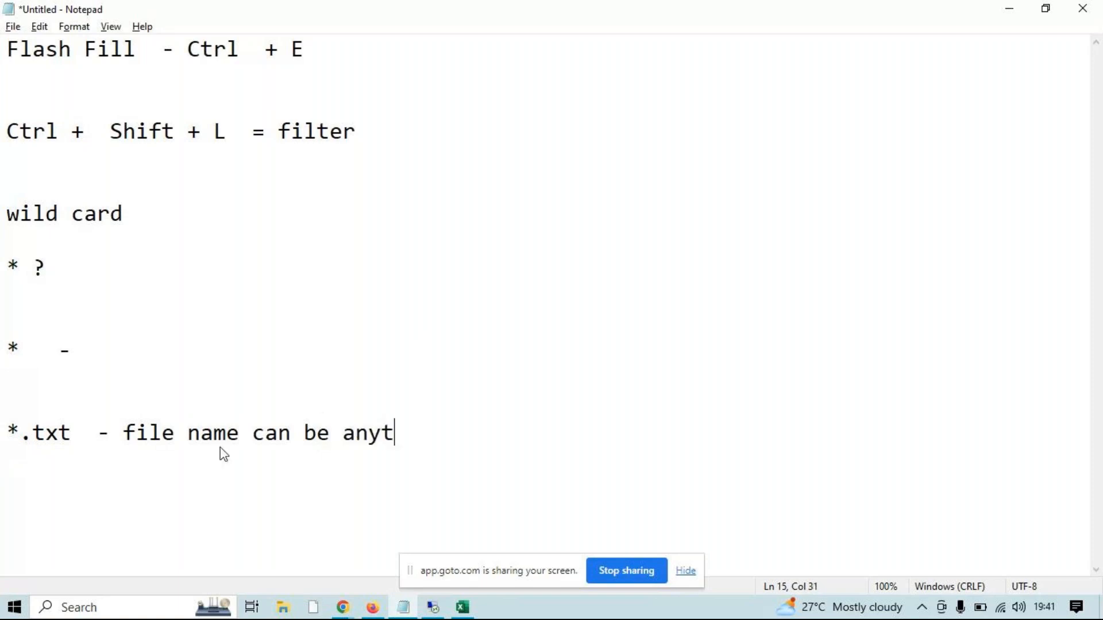
text(hing)
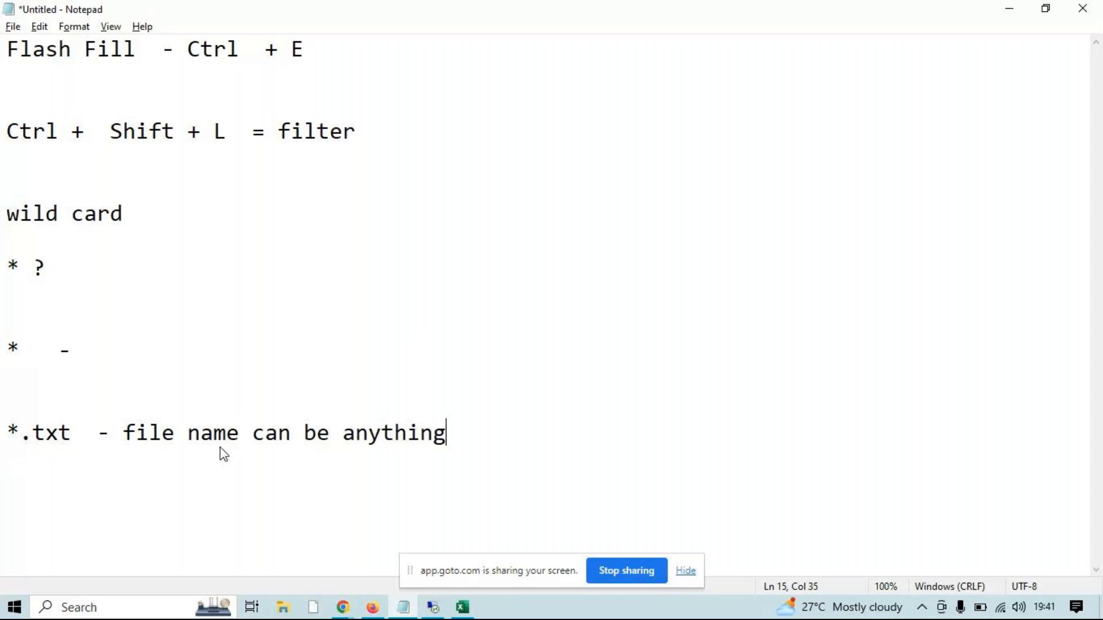
Highlight the parts of the *.txt pattern in the example line
drag(33, 434, 58, 434)
click(69, 431)
key(shift+Home)
shift+click(27, 443)
shift+click(25, 439)
Add the pattern A* a few lines below the *.txt example
click(472, 431)
key(Return)
key(Return)
key(Return)
key(Return)
key(Return)
text(A*)
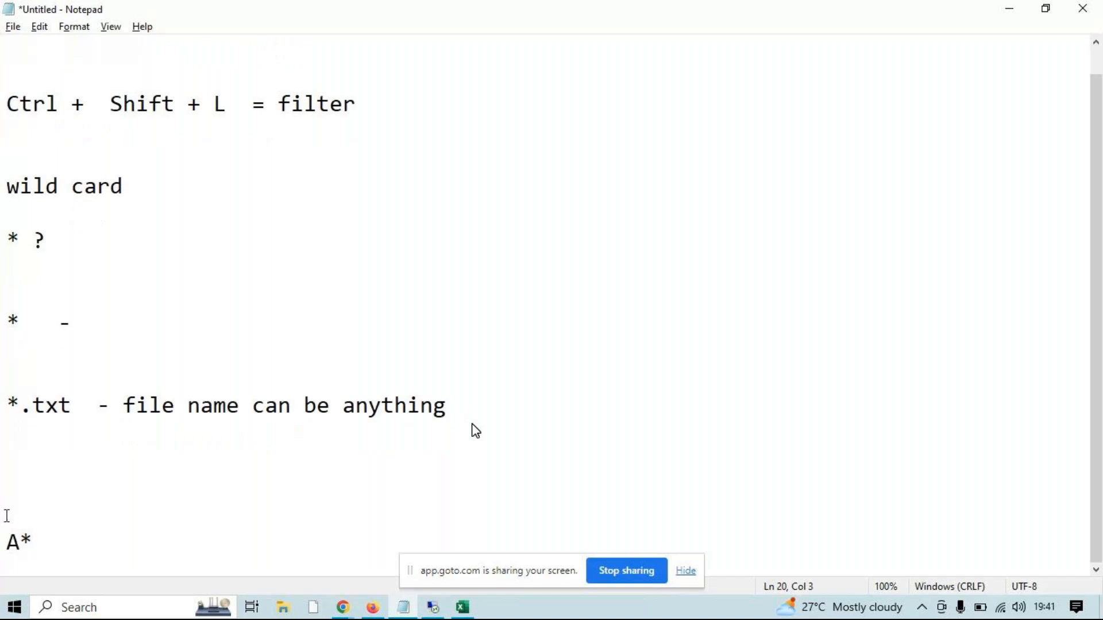
Highlight the letter A in the A* pattern
drag(20, 541, 73, 542)
click(73, 542)
drag(19, 541, 7, 539)
click(49, 544)
key(Left)
key(shift+Left)
Launch a new blank Notepad document with the Run command notepad and maximize its window
key(super+r)
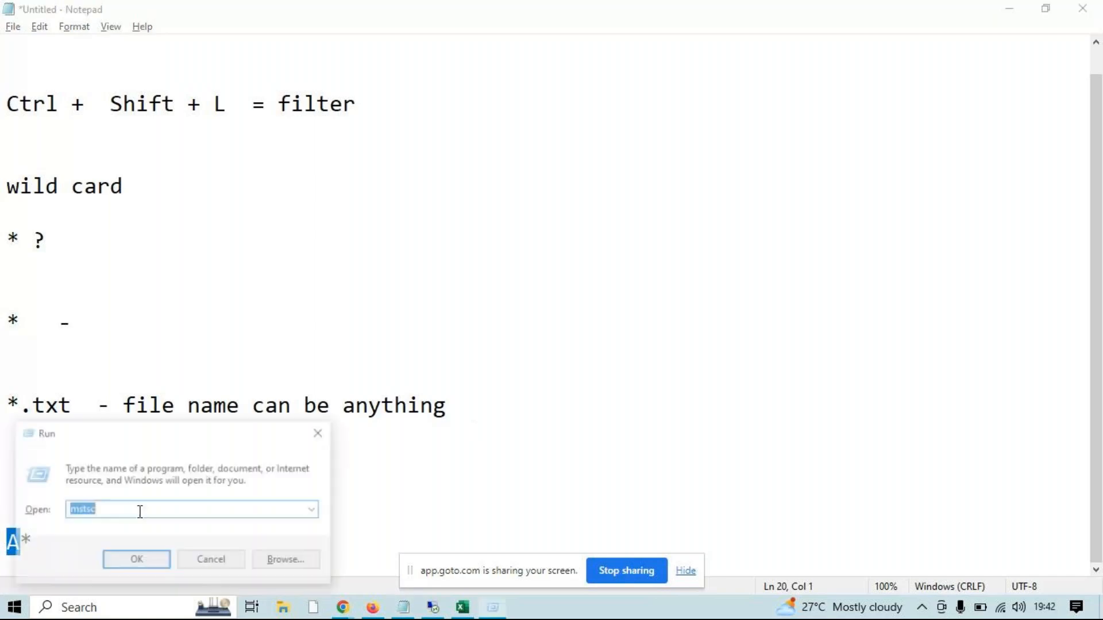
text(npte)
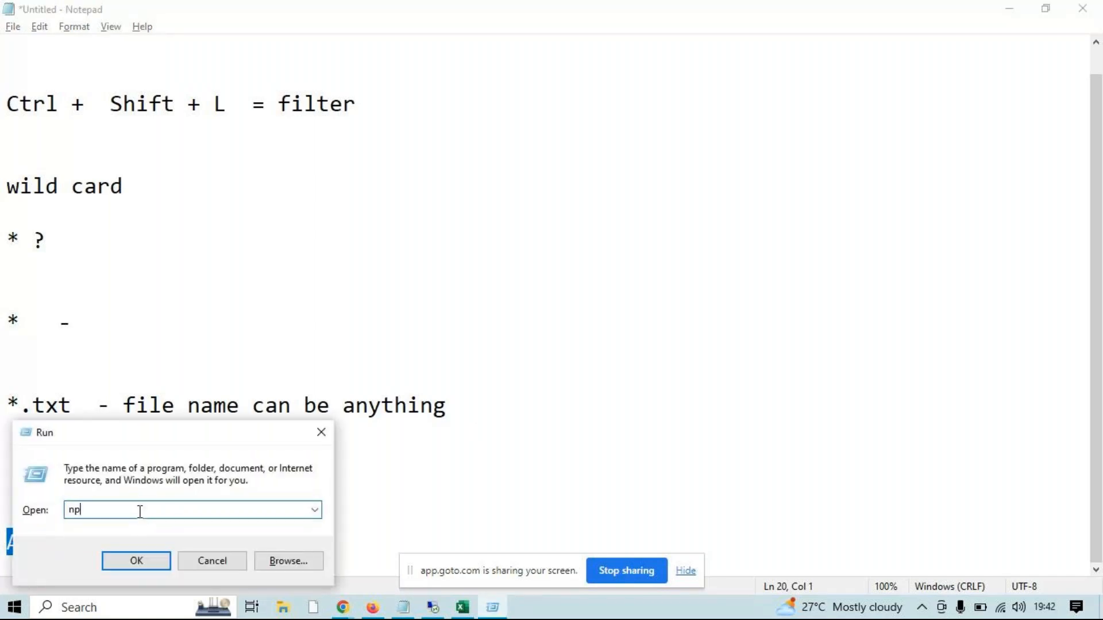
key(BackSpace)
key(BackSpace)
key(BackSpace)
text(otepad)
key(Return)
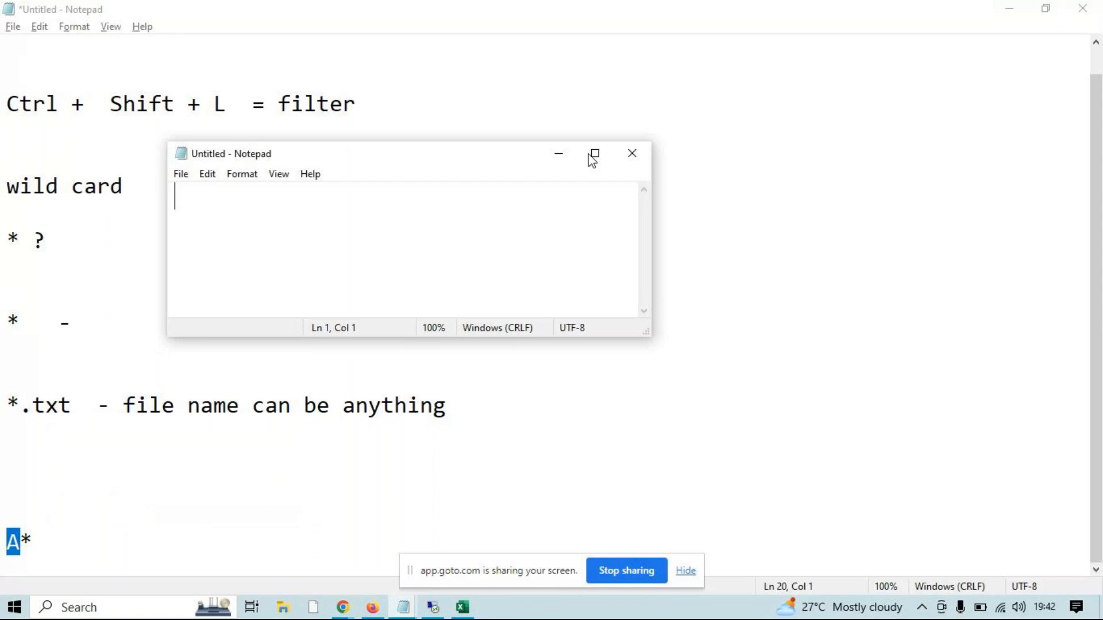
key(ctrl+s)
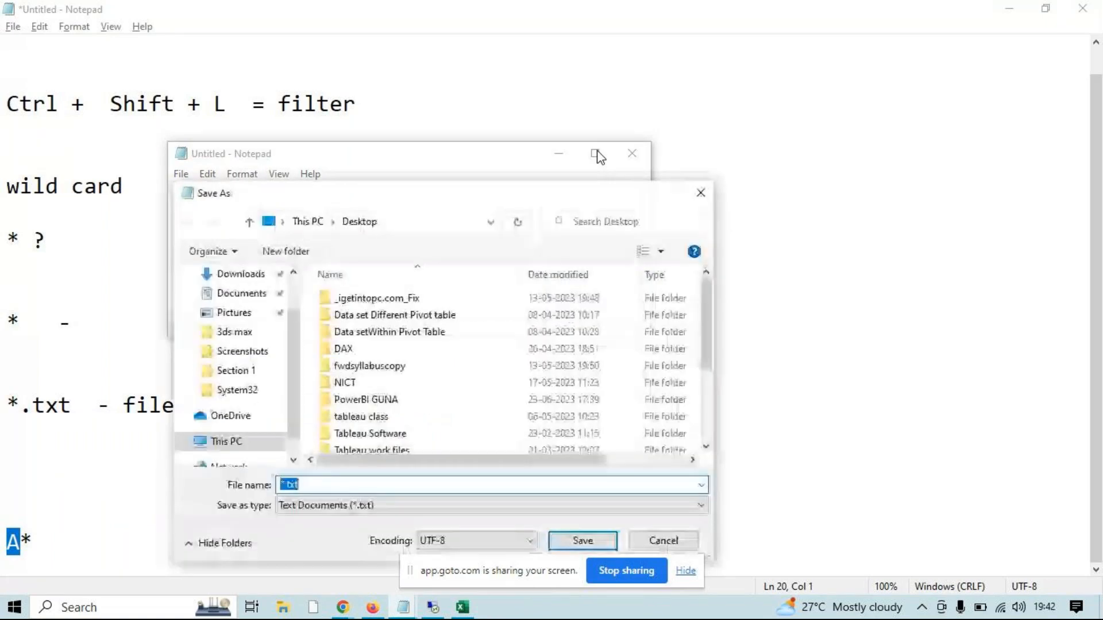
click(701, 193)
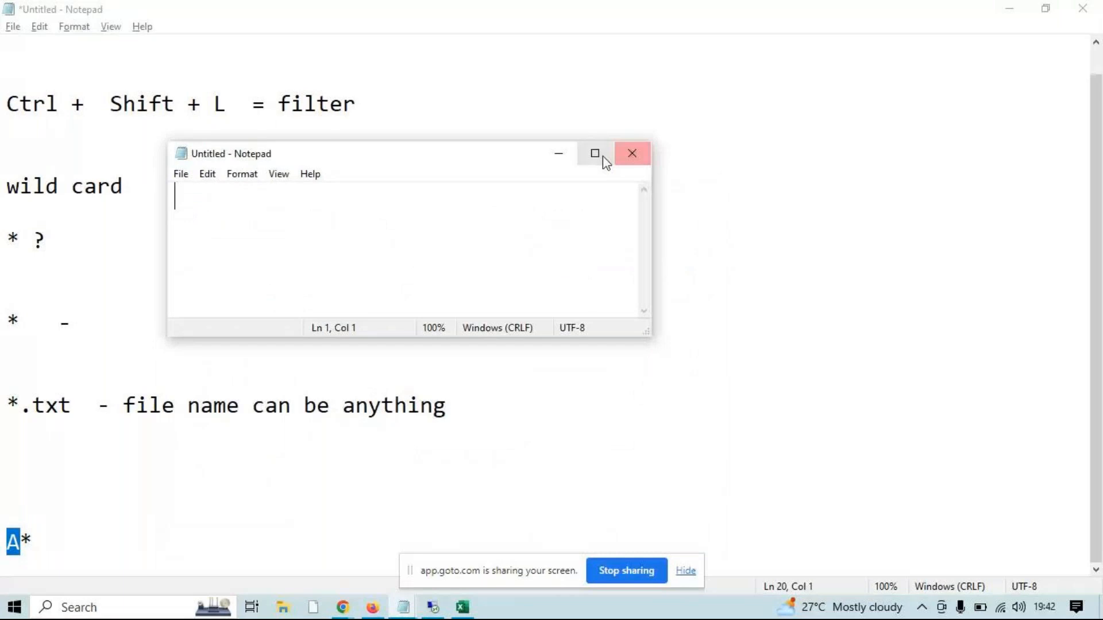
click(604, 157)
Examine the default *.txt file name in the Save As dialog, and close it without saving
key(ctrl+s)
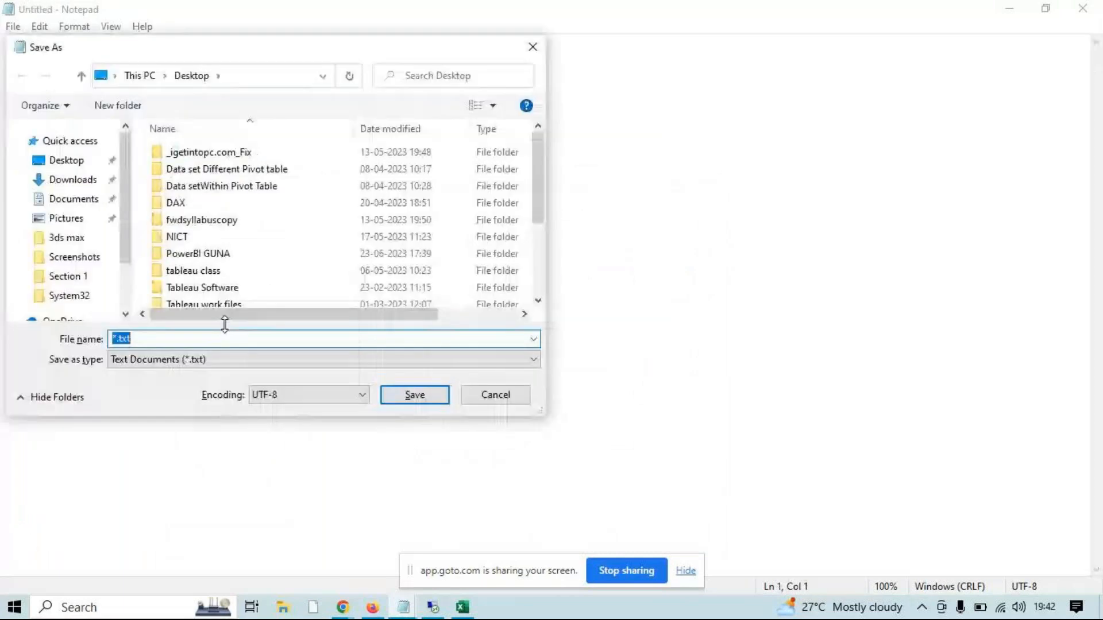
click(110, 338)
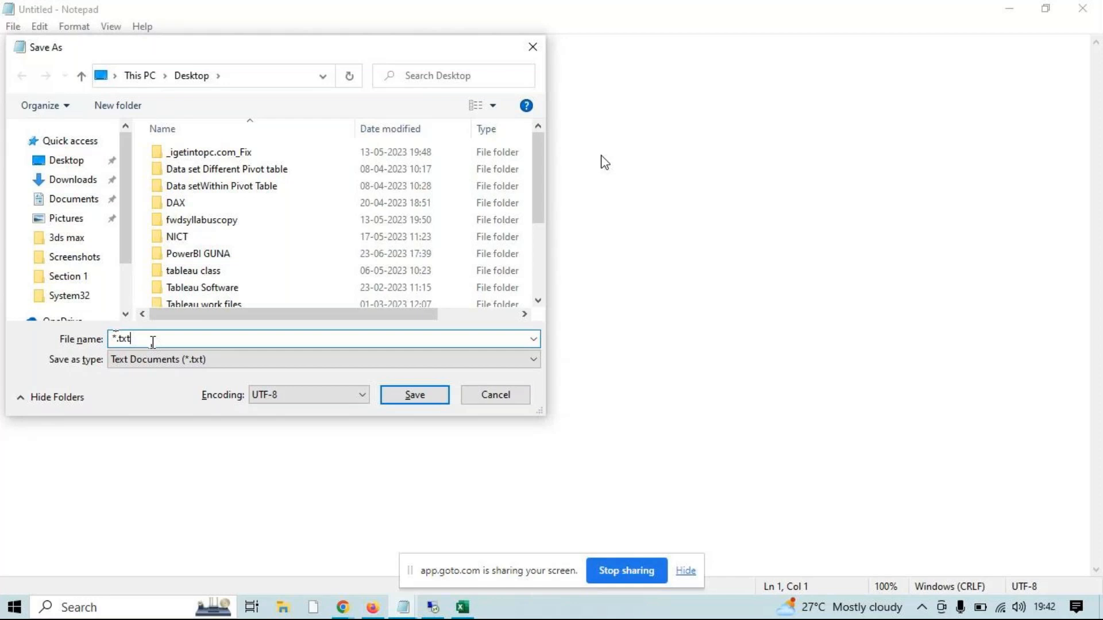
drag(118, 339, 109, 346)
click(137, 343)
drag(113, 343, 135, 344)
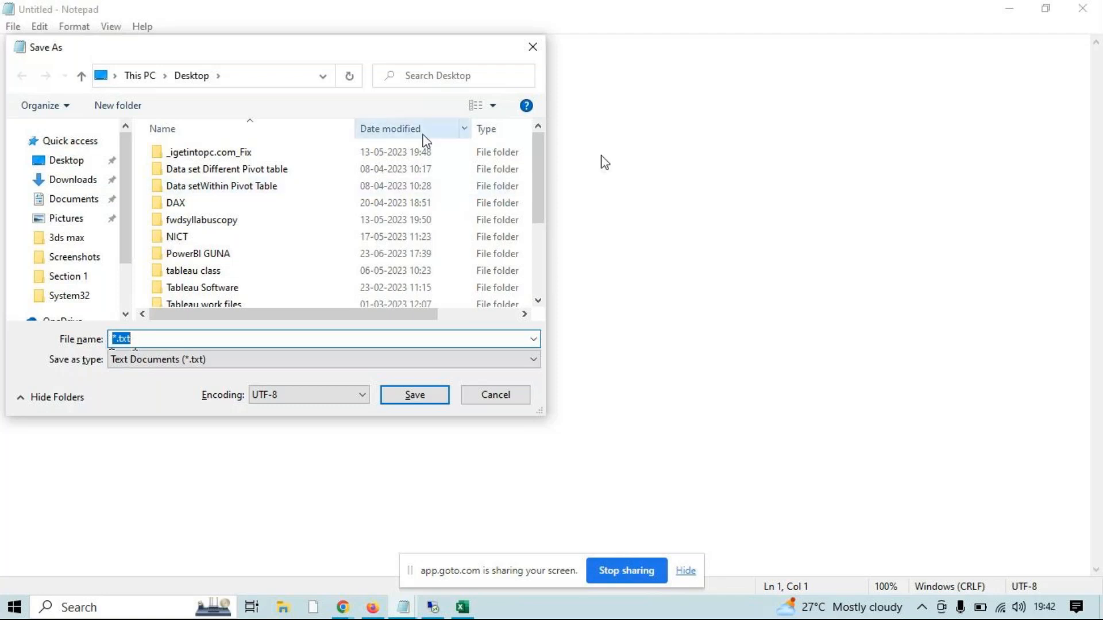
click(532, 47)
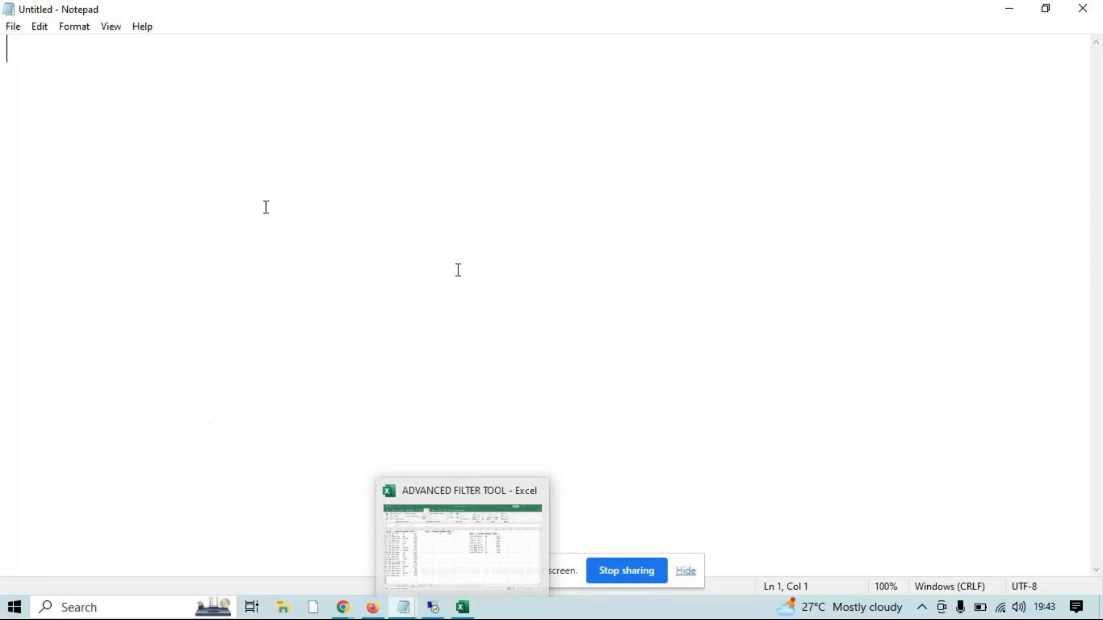
Write the example file name mcc.xlsx, highlight its .xlsx extension, and return to the wildcard notes
text(mcc.xlsx)
drag(45, 50, 111, 61)
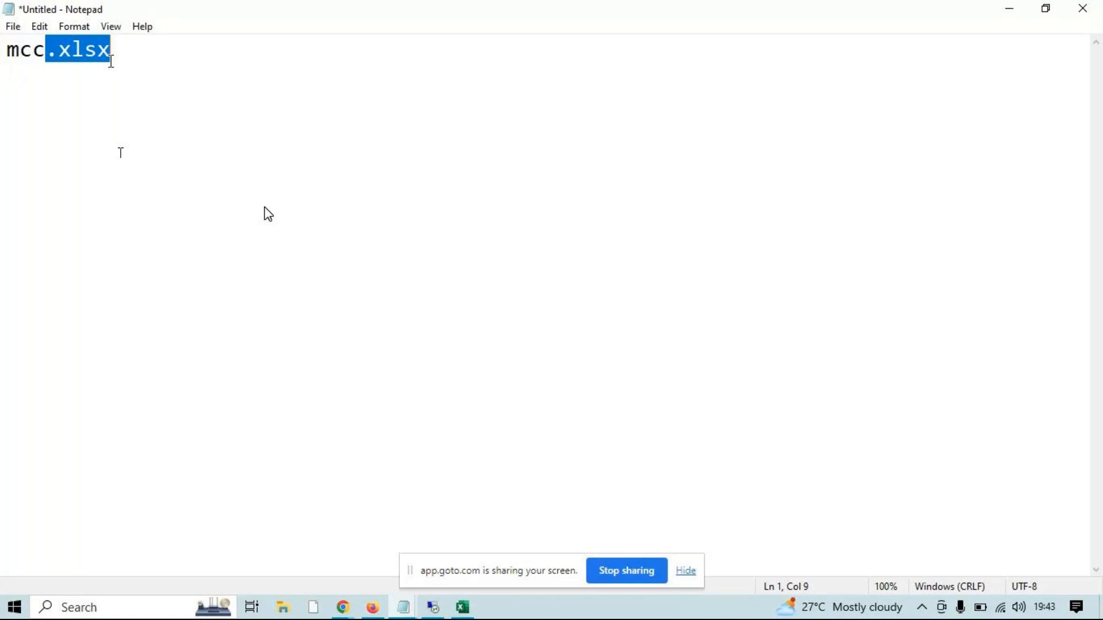
click(1009, 8)
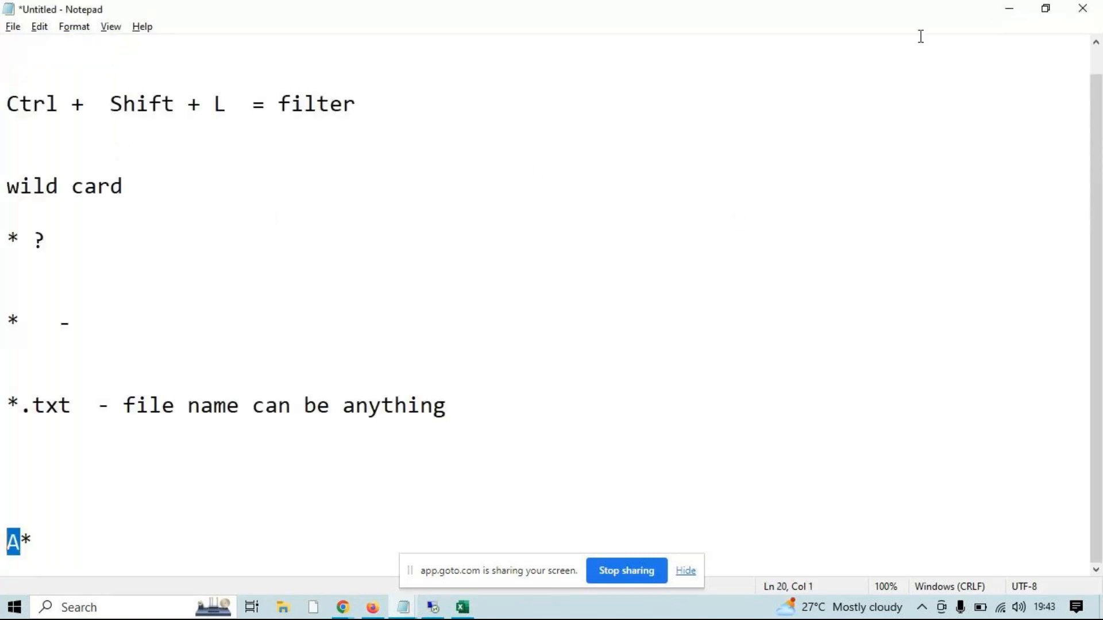
Switch to the Excel workbook's wildcard sheet and examine the source data, the A* REGION criterion, and the empty output area
click(1011, 10)
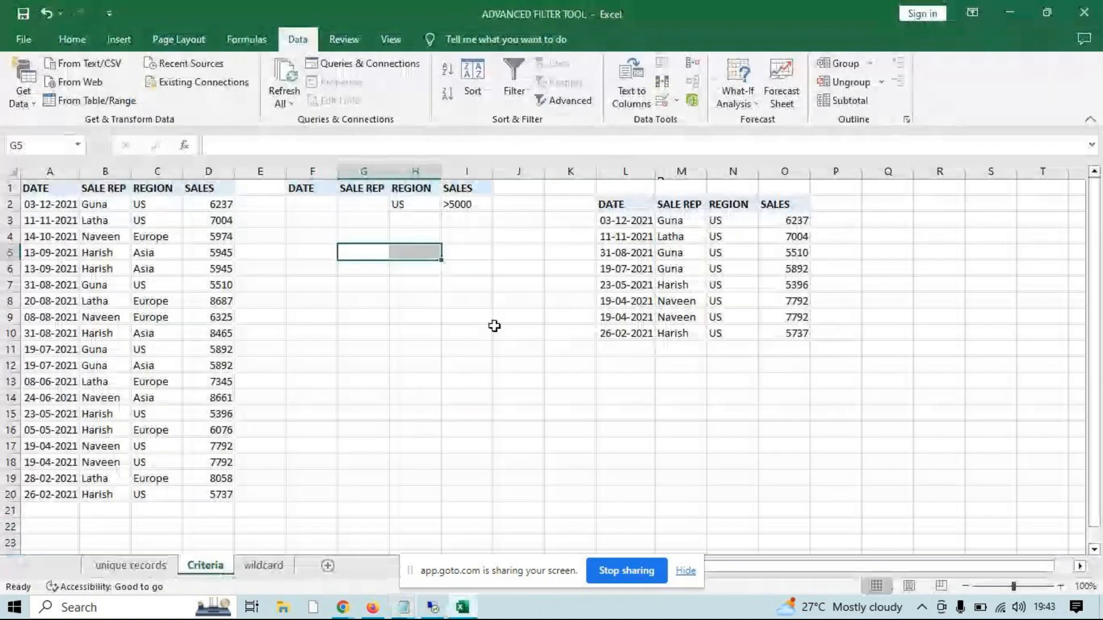
click(262, 567)
drag(29, 185, 207, 490)
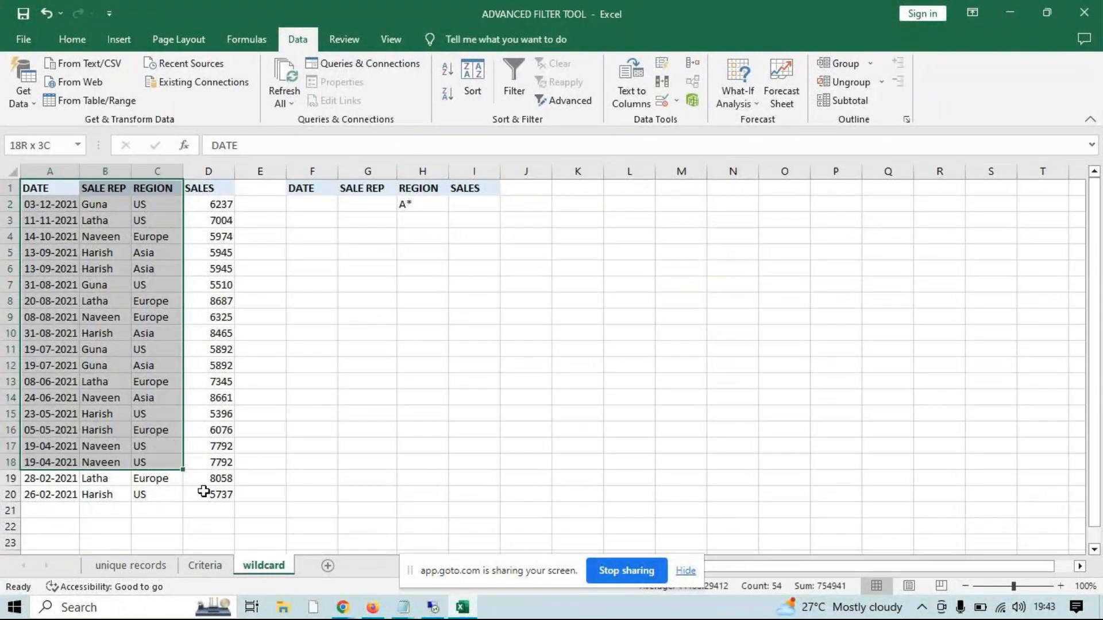
click(421, 188)
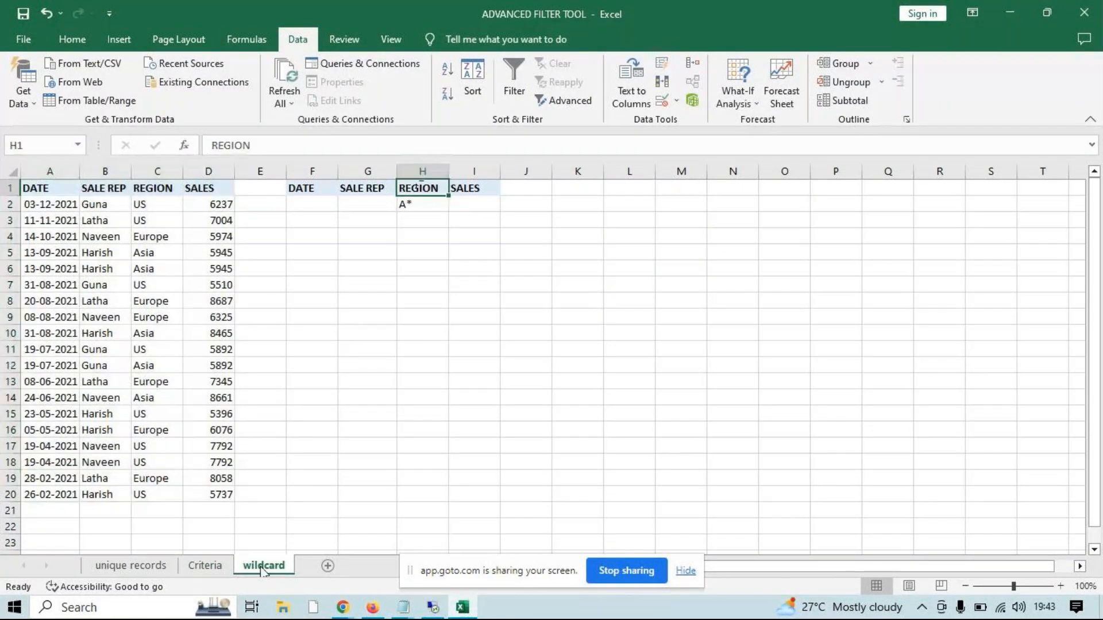
click(422, 200)
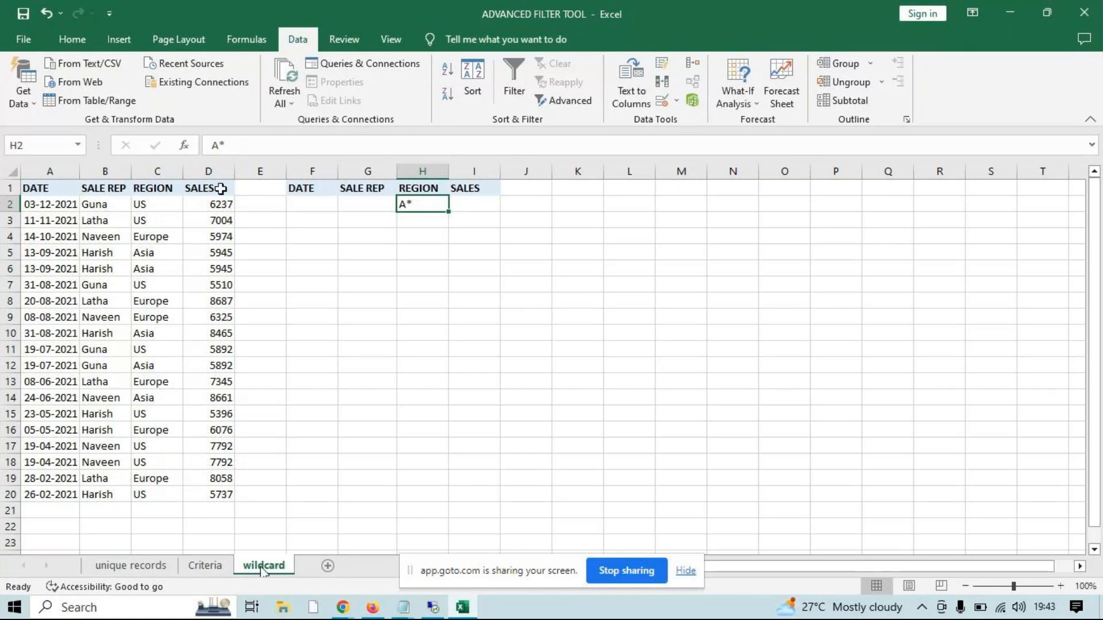
drag(569, 236, 727, 361)
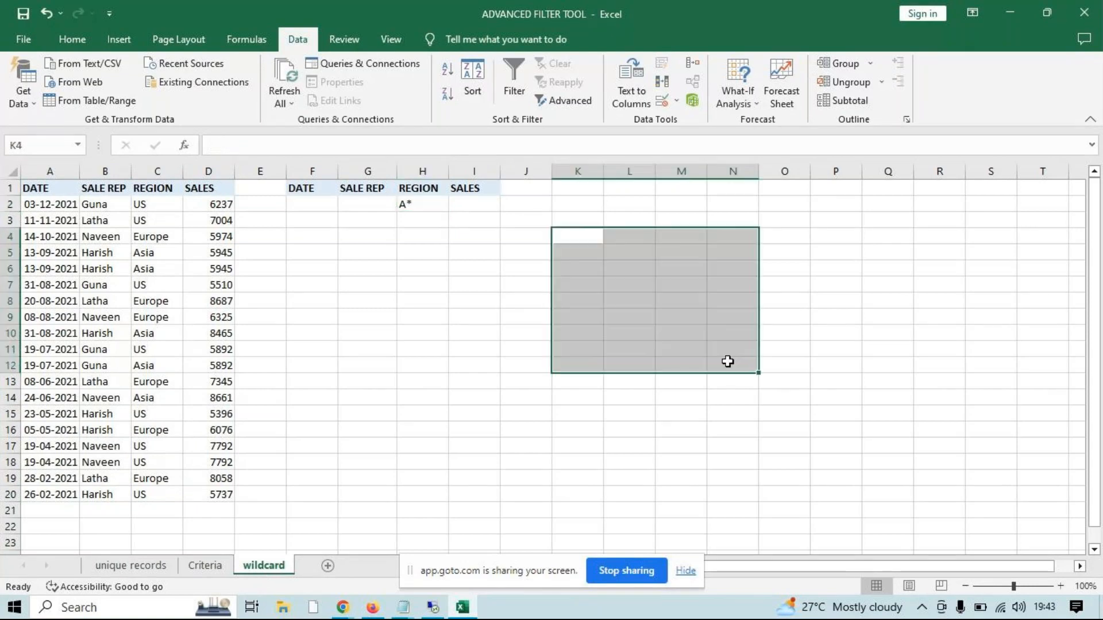
drag(155, 206, 149, 493)
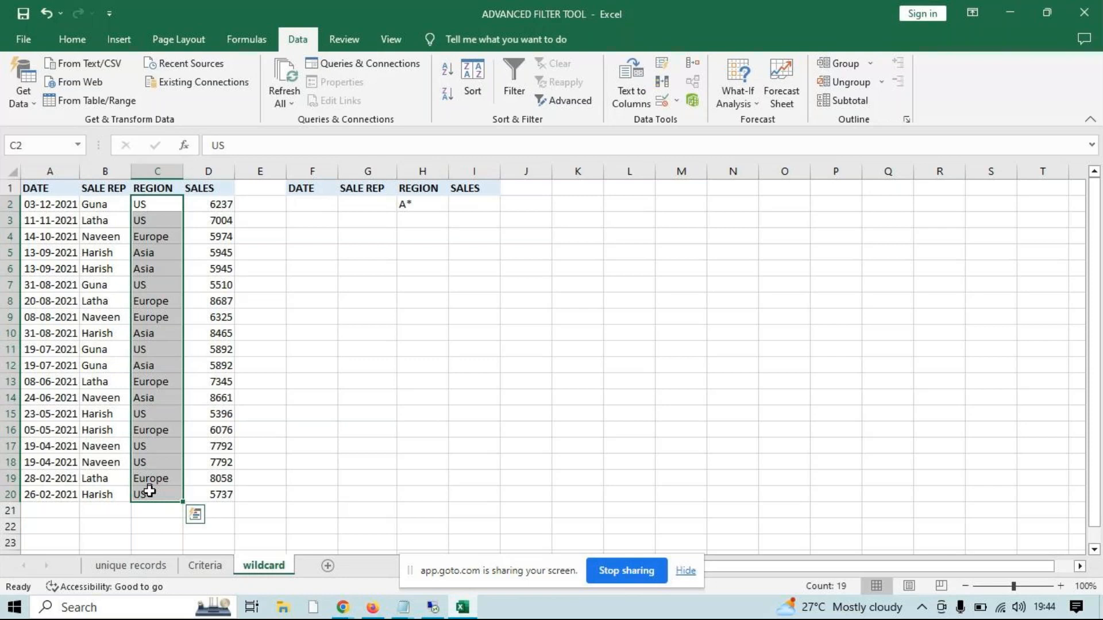
click(50, 316)
click(582, 98)
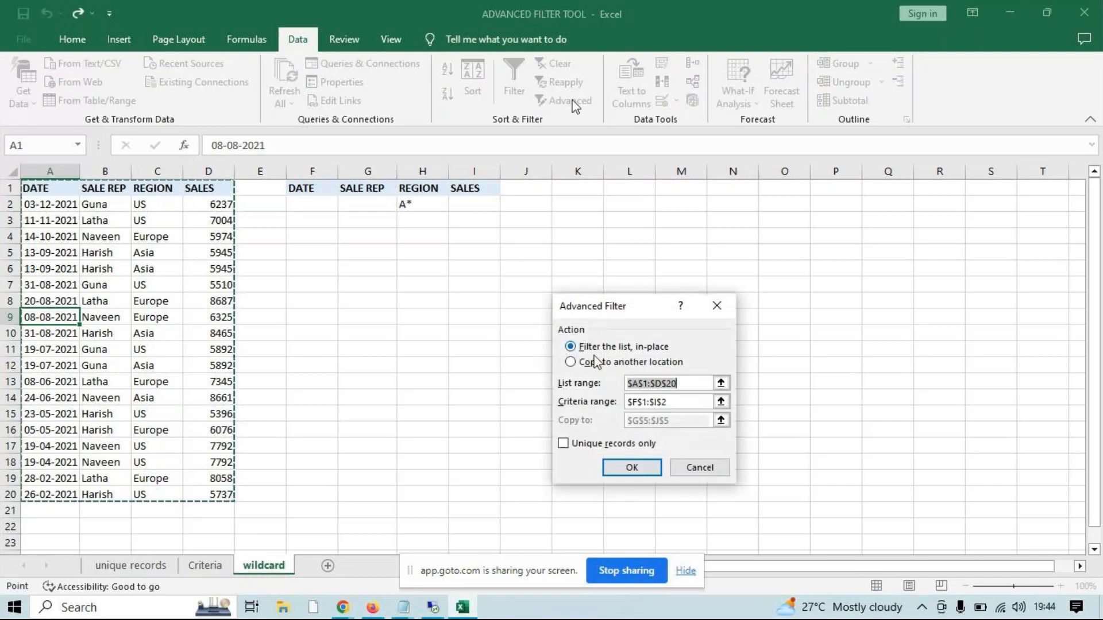
click(598, 361)
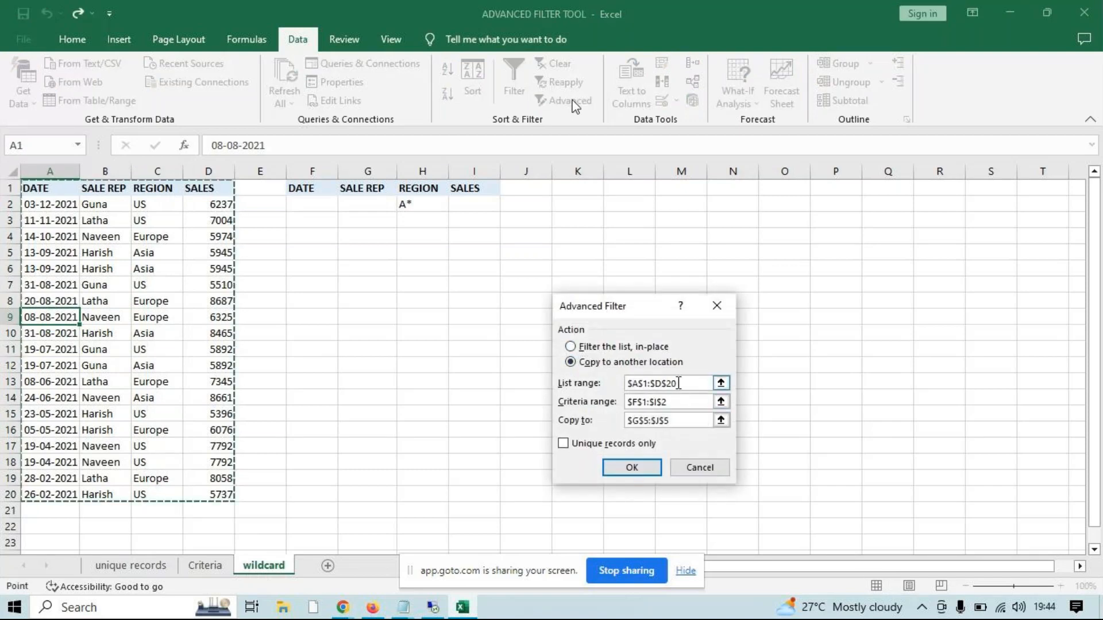
drag(34, 188, 224, 494)
key(BackSpace)
drag(45, 190, 170, 296)
key(Escape)
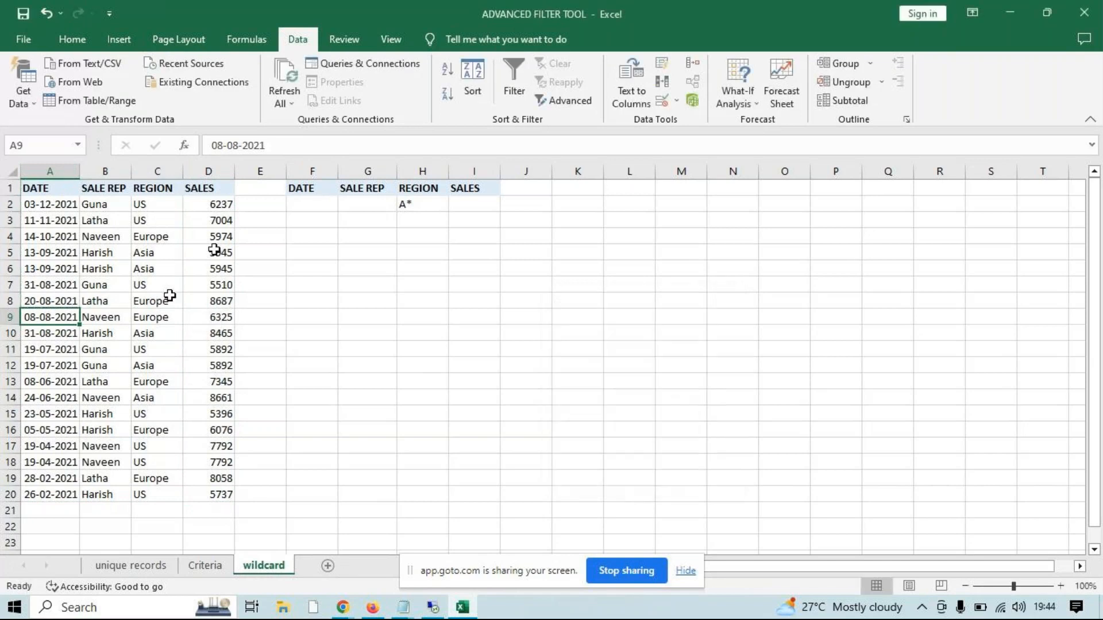
Start an Advanced Filter with list range A1:D20 and the REGION header and A* cells H1:H2 as criteria range
click(213, 250)
click(566, 100)
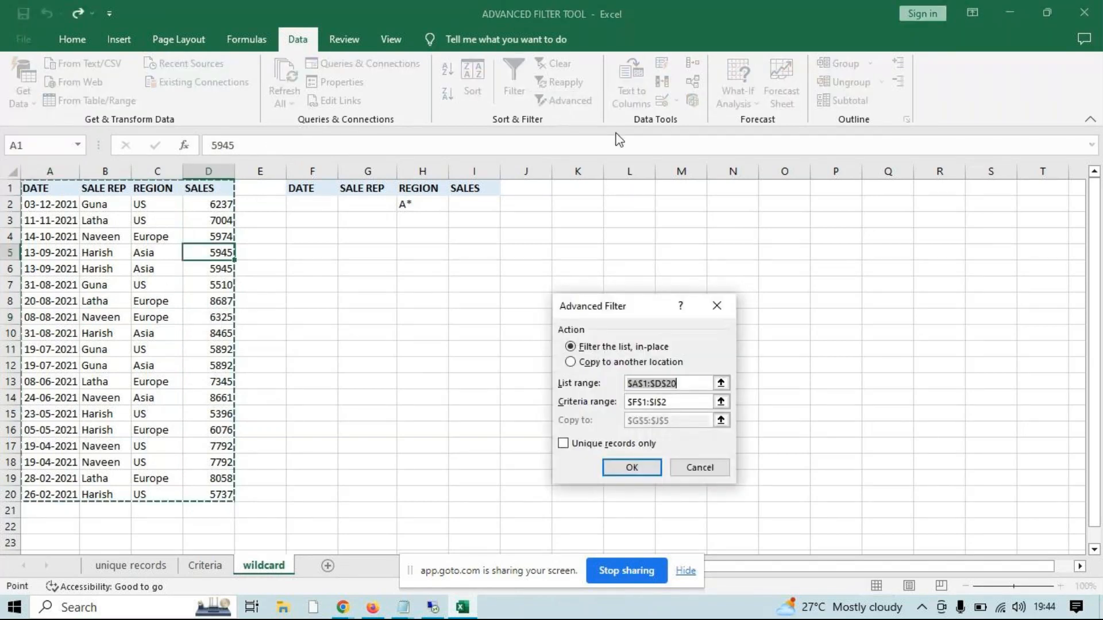
click(46, 188)
drag(46, 188, 197, 498)
click(686, 406)
drag(686, 406, 557, 419)
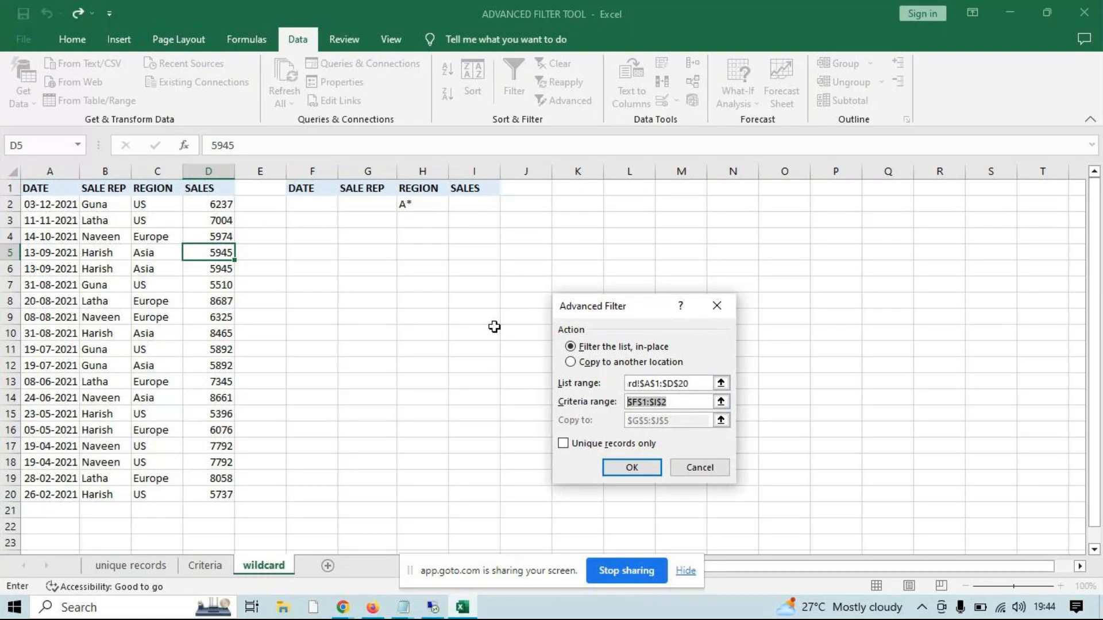
drag(403, 187, 412, 206)
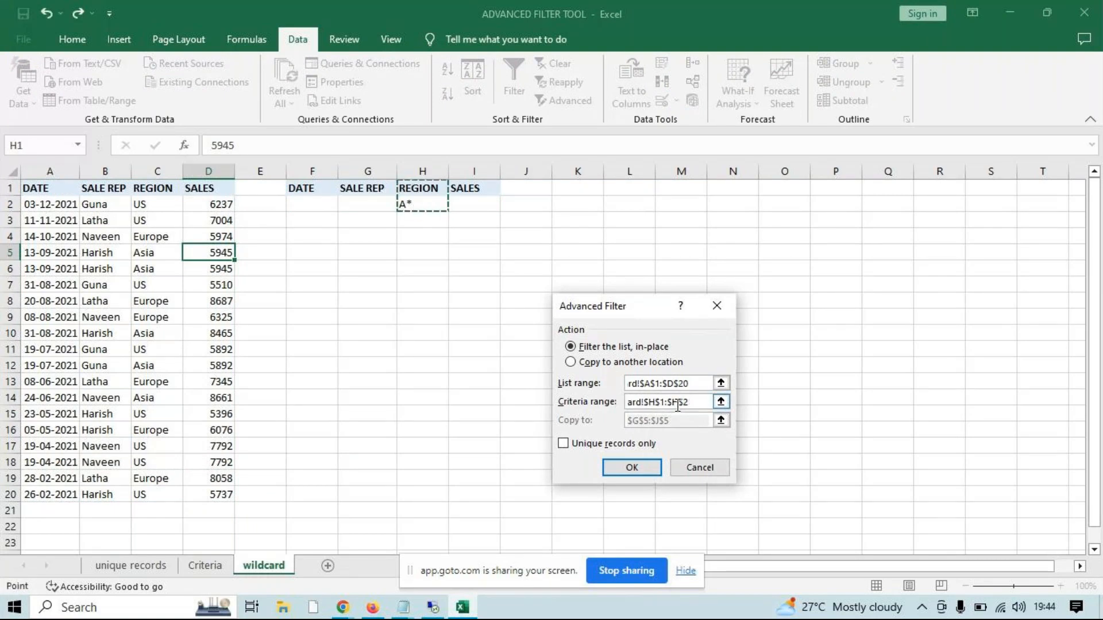
Set the Advanced Filter to copy the matching records to another location starting at cell L1, and run it
click(588, 363)
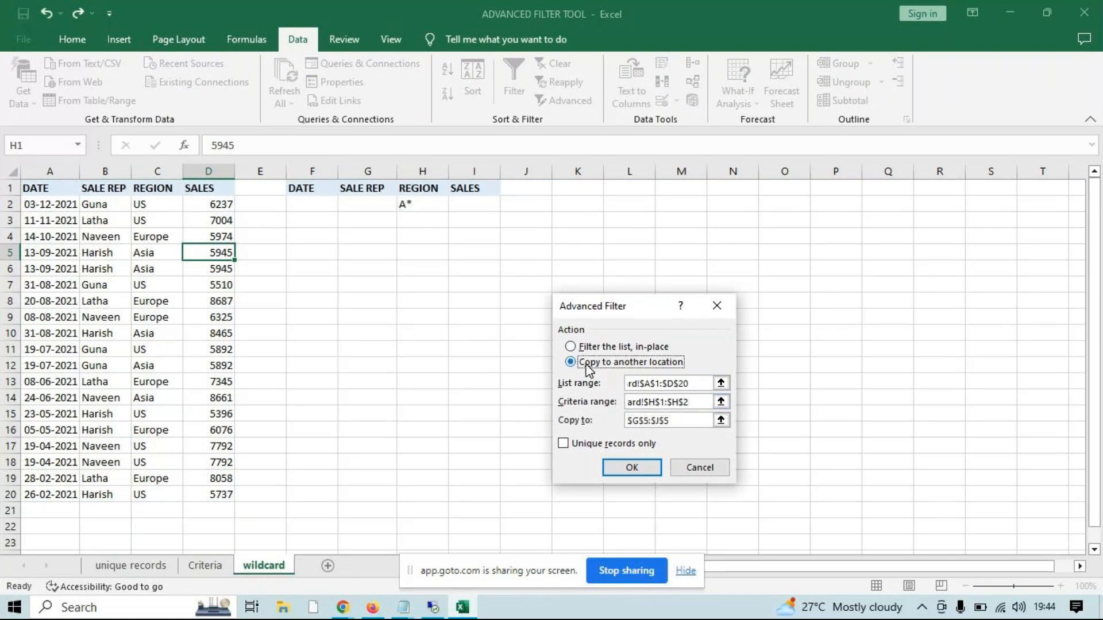
drag(685, 413, 551, 423)
key(BackSpace)
click(643, 189)
click(634, 468)
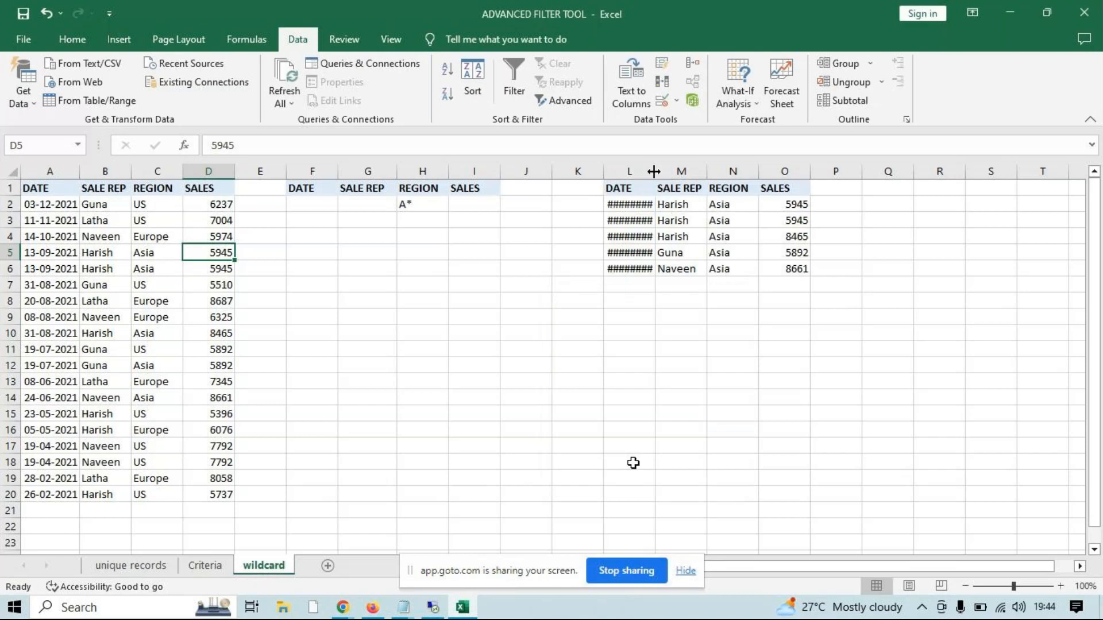
Fit column L's width to its dates and compare the A* criterion with the extracted REGION values in N2:N6
double_click(655, 171)
click(428, 208)
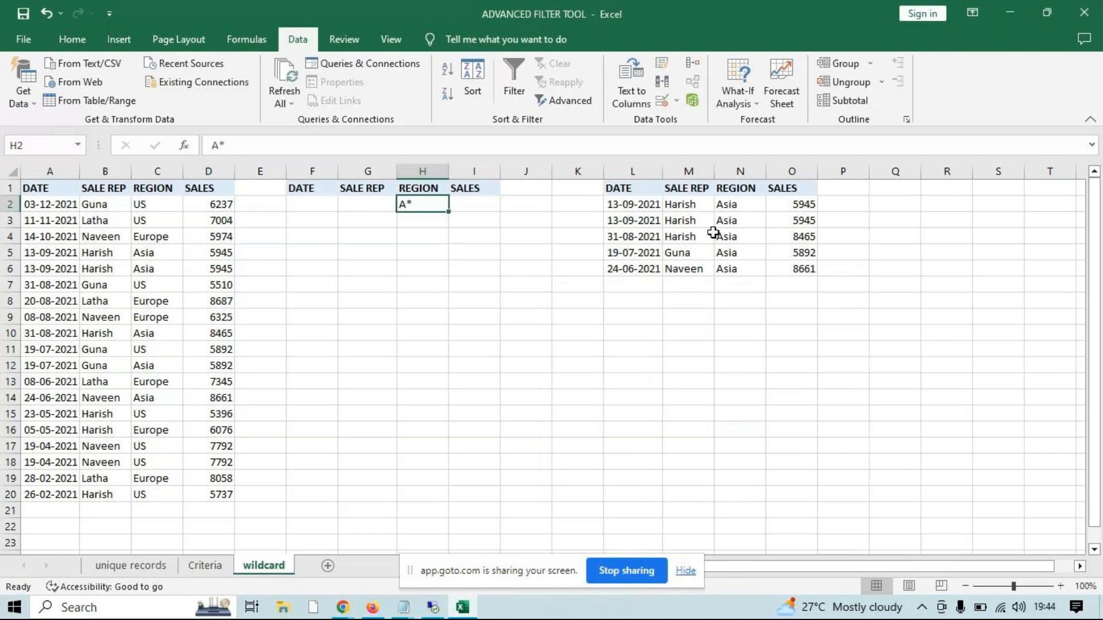
drag(725, 204, 726, 269)
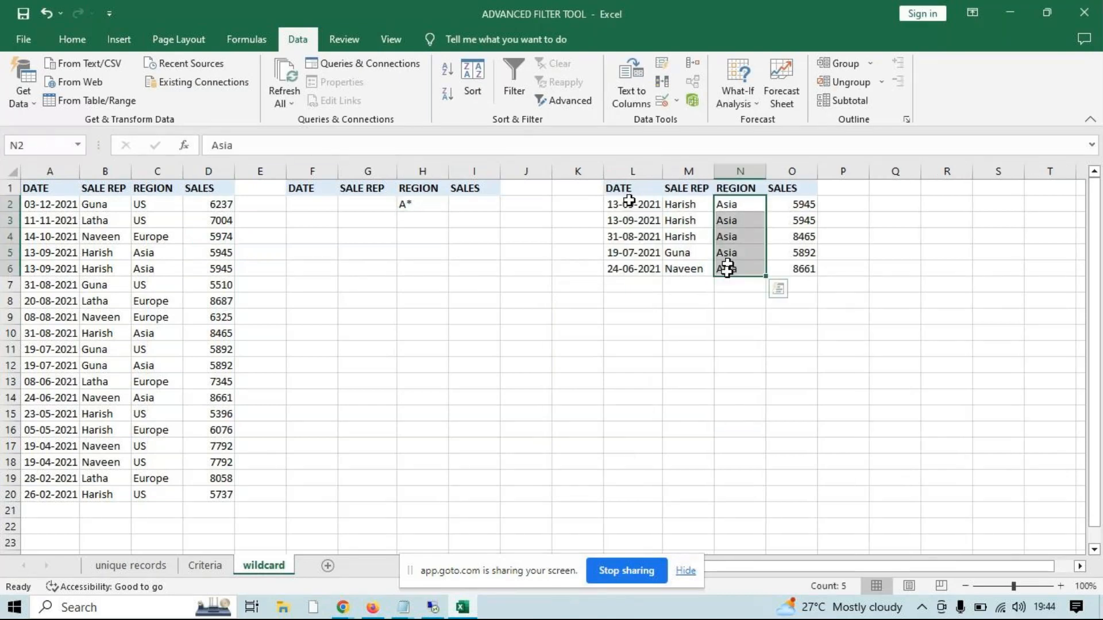
Delete the extracted results in columns L:O, and change the source regions in C10 to America and C15 to Aus
drag(621, 171, 795, 171)
key(ctrl+minus)
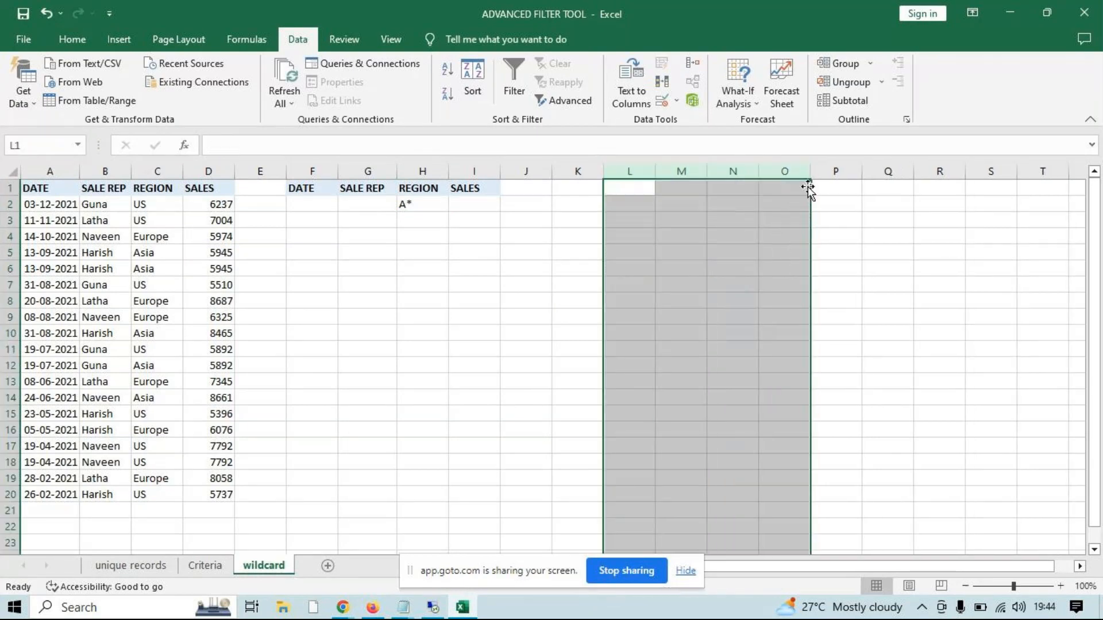
click(154, 330)
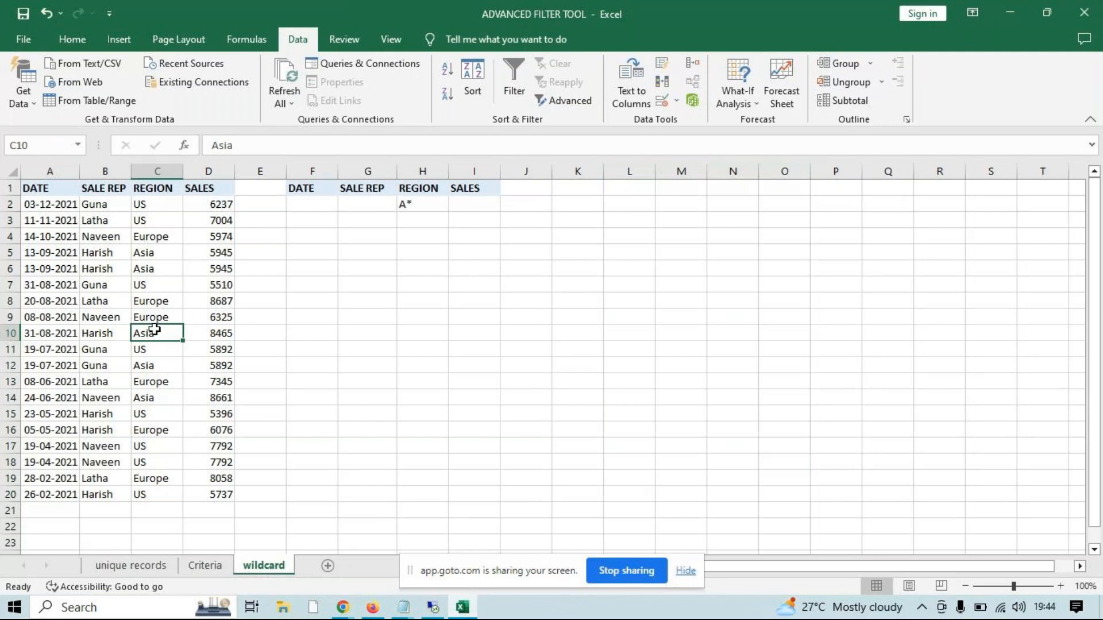
text(America)
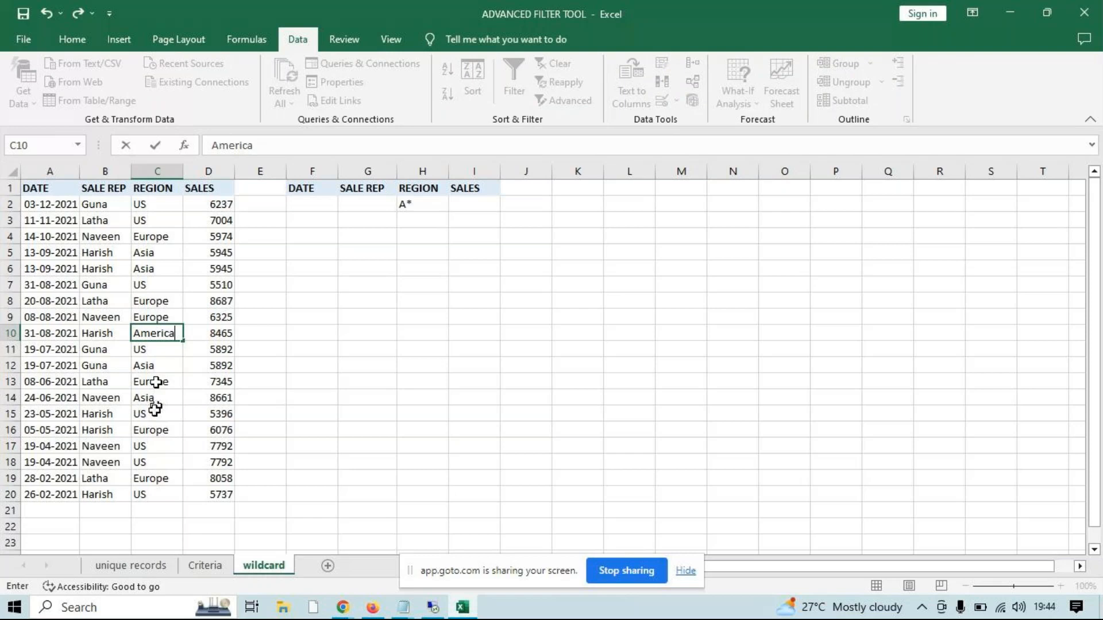
click(155, 409)
text(Aus)
click(312, 429)
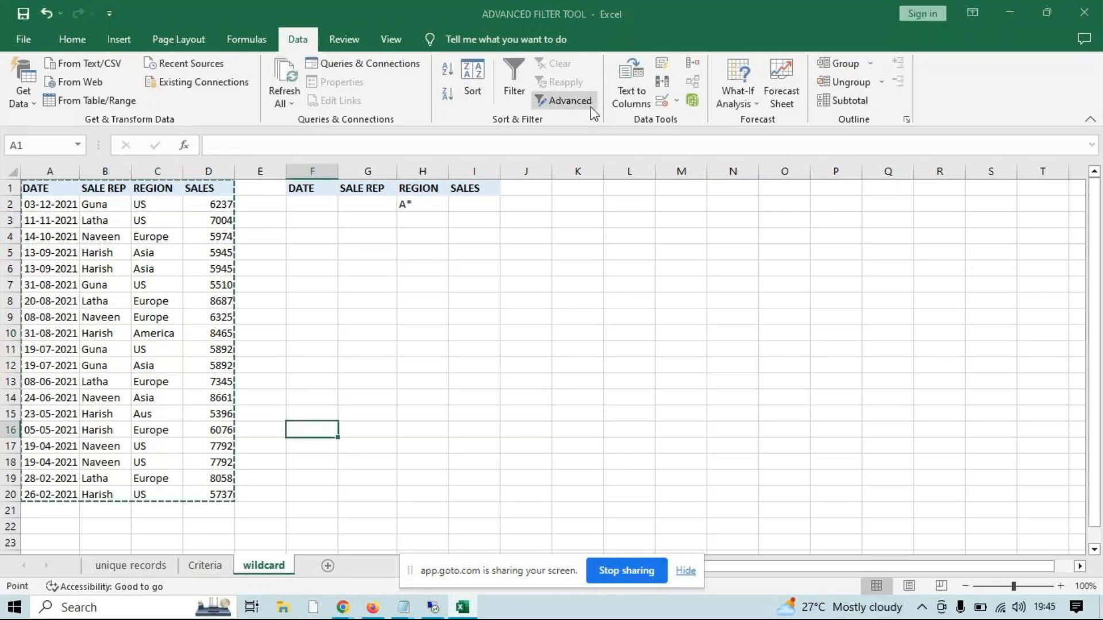
Use Advanced Filter on A1:D20 with criteria H1:H2 to copy matches to L1, and highlight the extracted REGION values
click(566, 101)
click(626, 361)
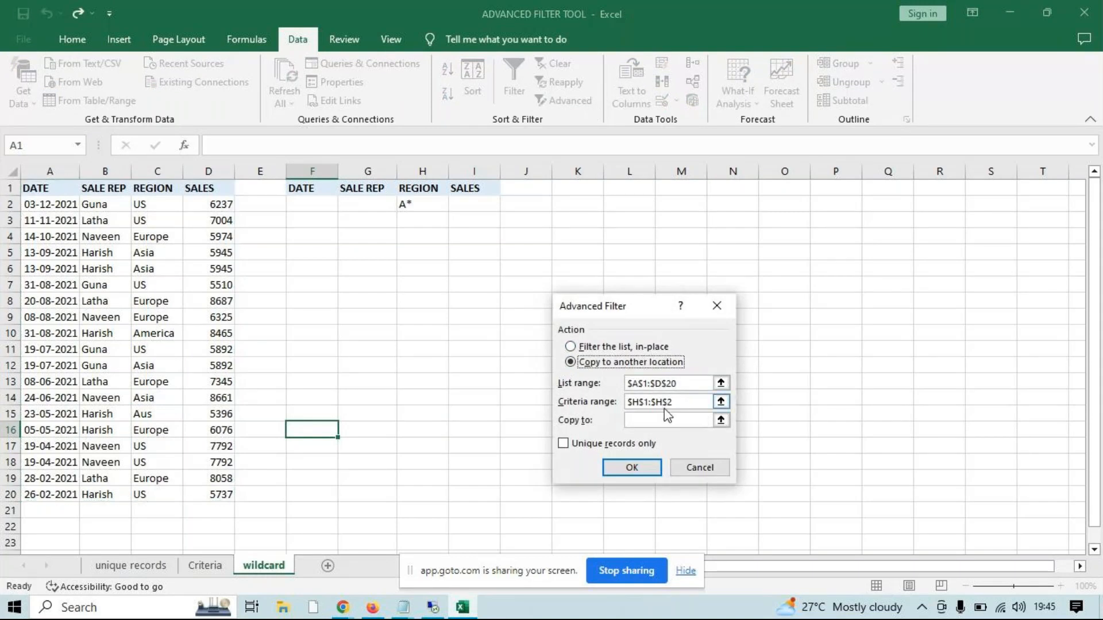
click(677, 420)
click(629, 188)
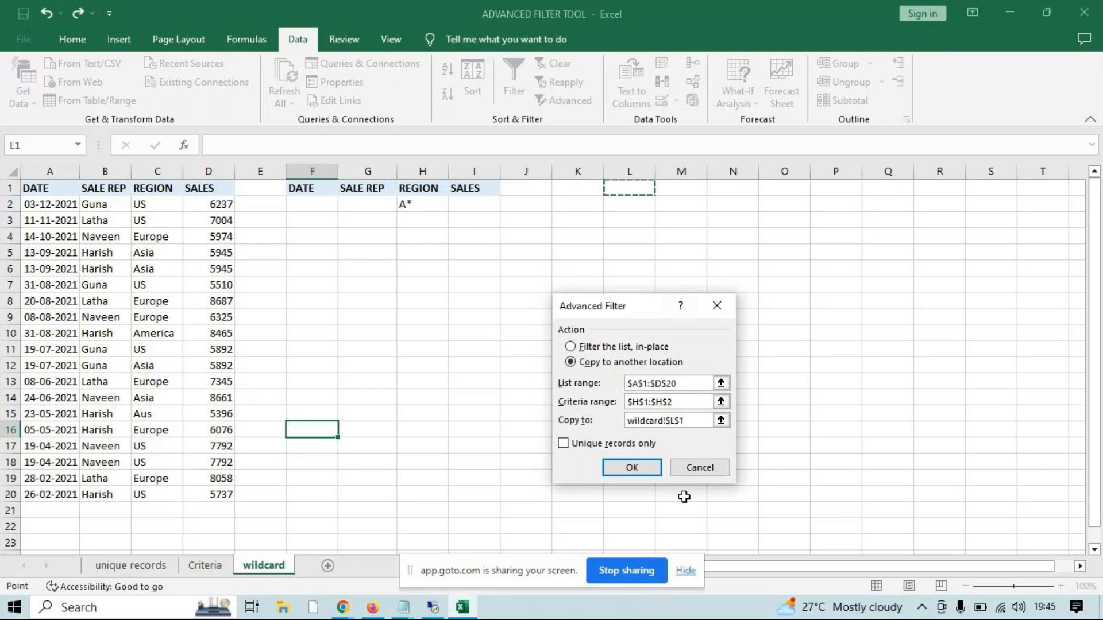
click(648, 475)
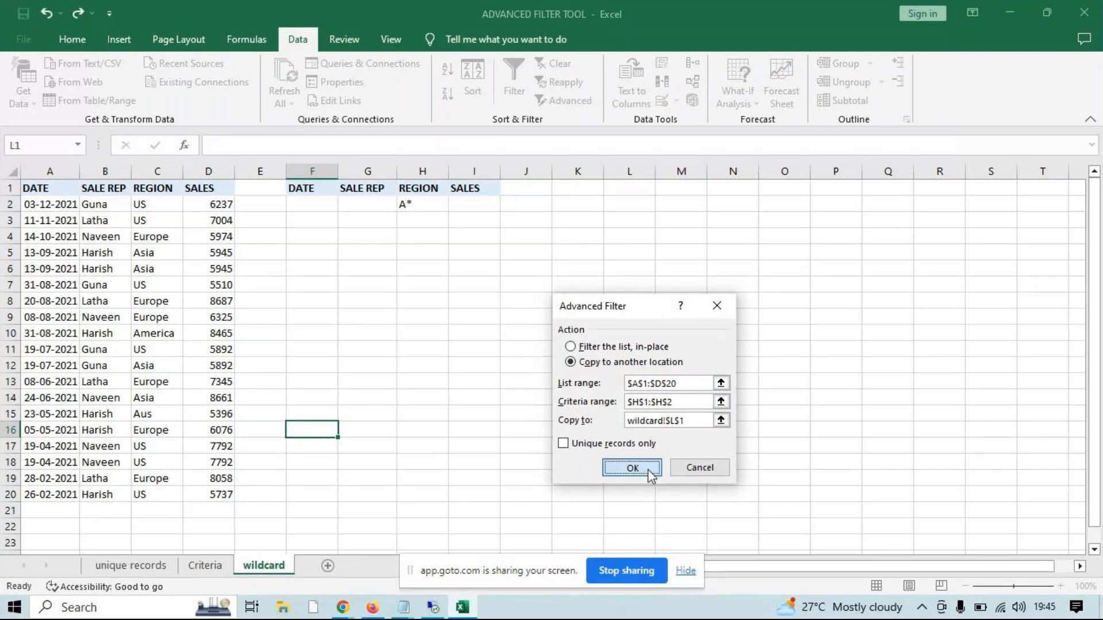
drag(721, 205, 729, 280)
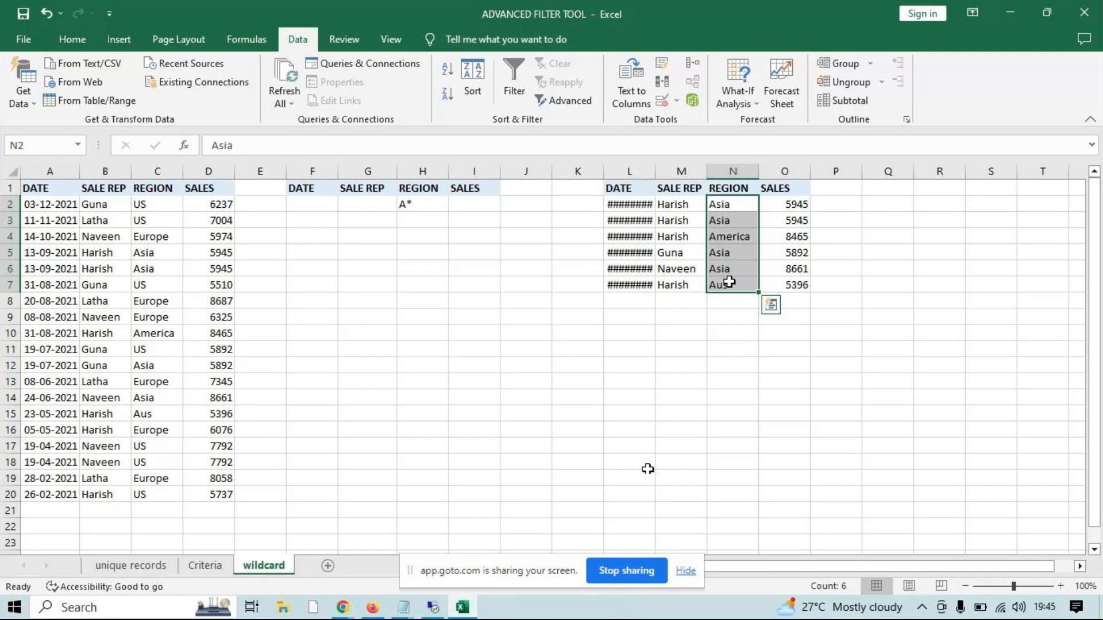
Set the REGION criterion in H2 to EUR* after trying AS*, and fit column L's width to its dates
click(427, 204)
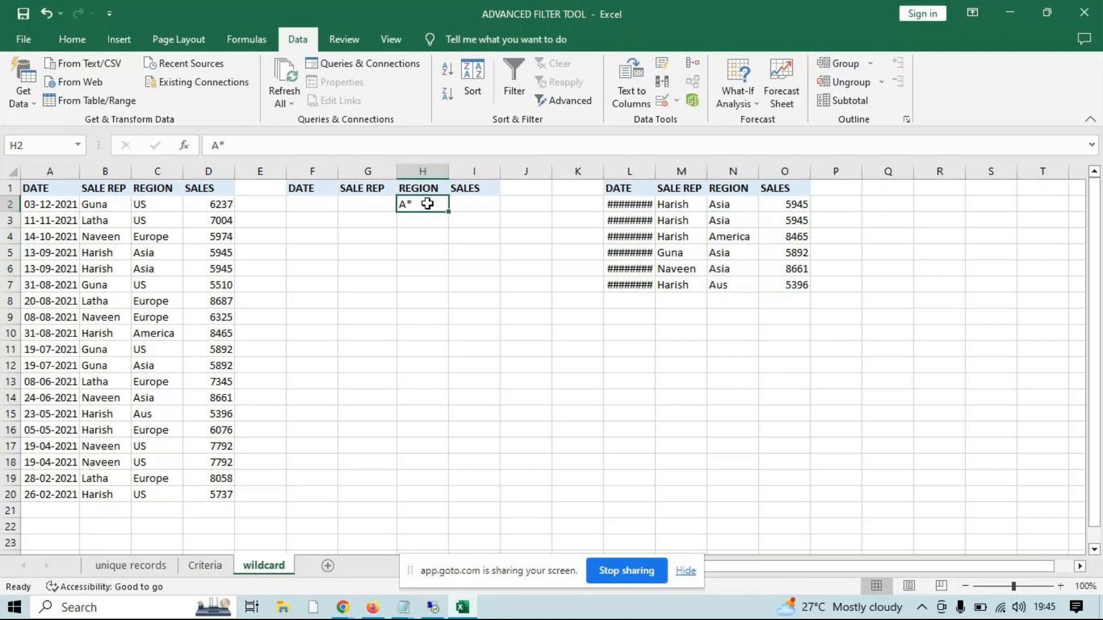
text(AS*)
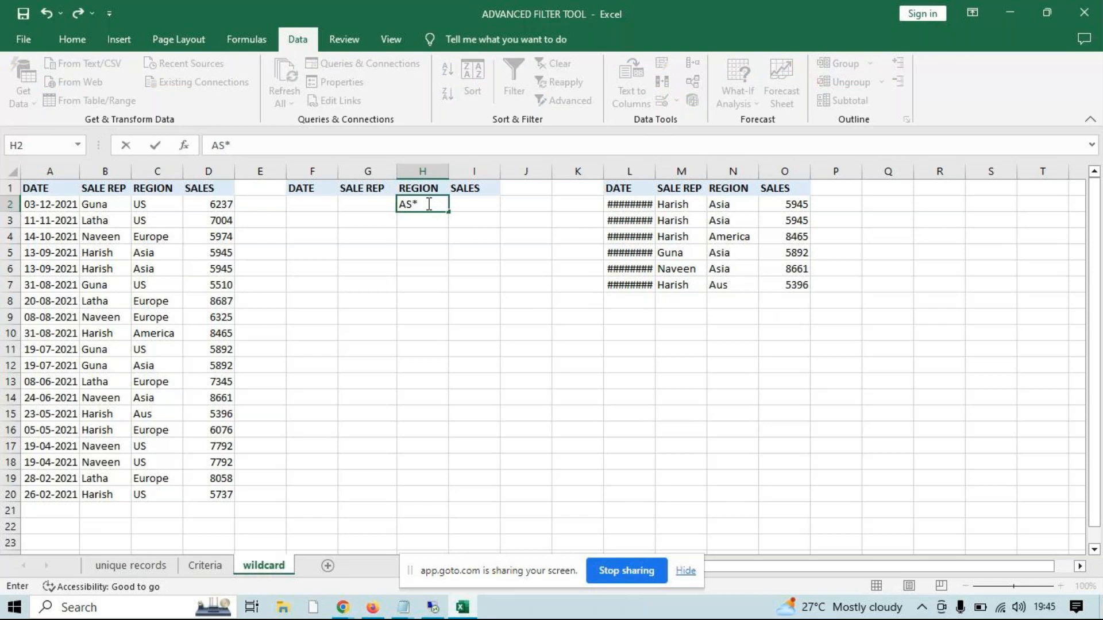
key(BackSpace)
key(BackSpace)
key(BackSpace)
text(EUR*)
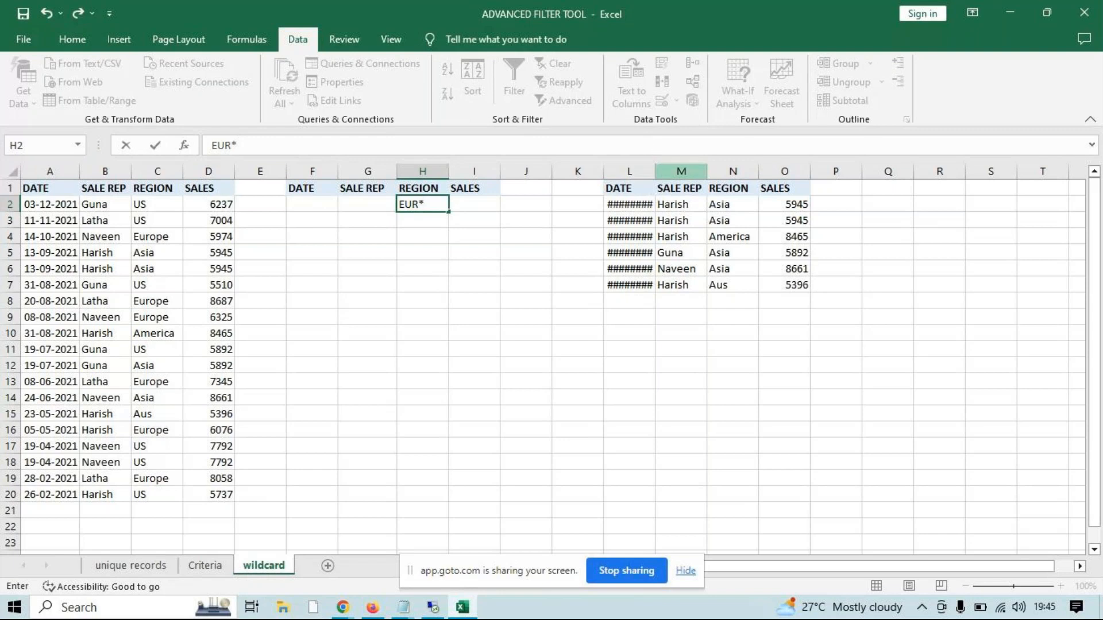
click(661, 171)
double_click(655, 171)
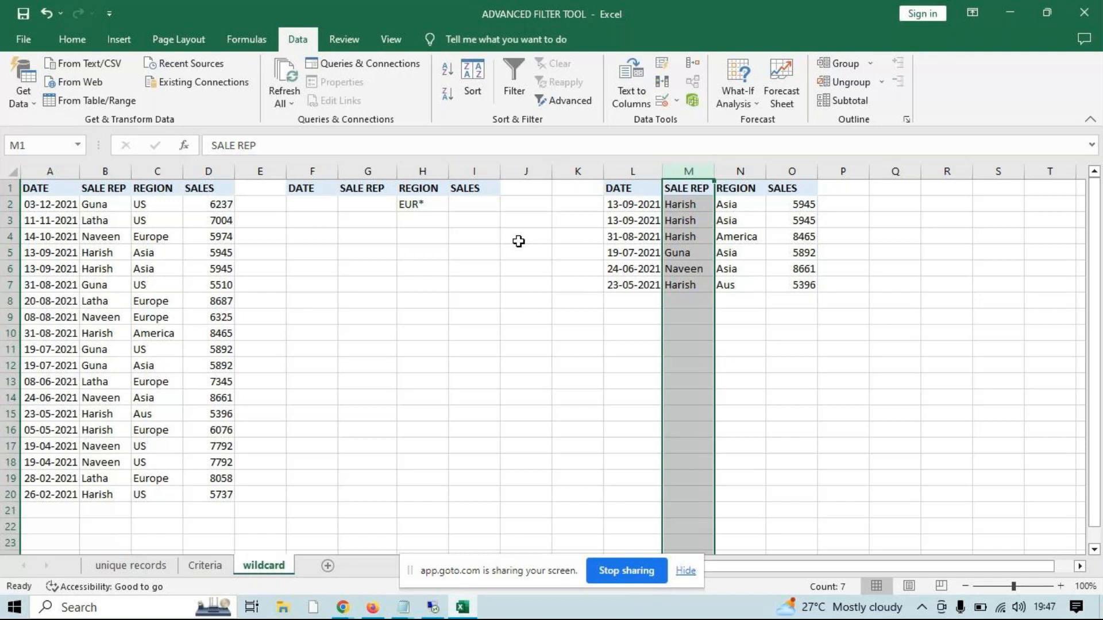
Enter "Microsoft Excel Workbook" in J14 and fit column J's width to the text
click(696, 300)
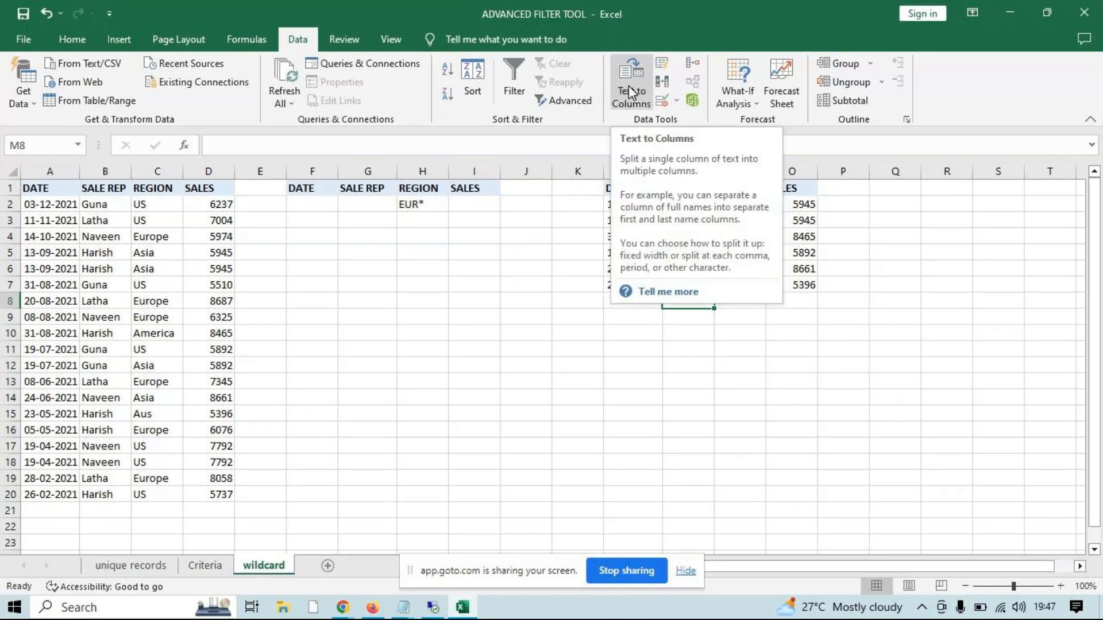
click(509, 396)
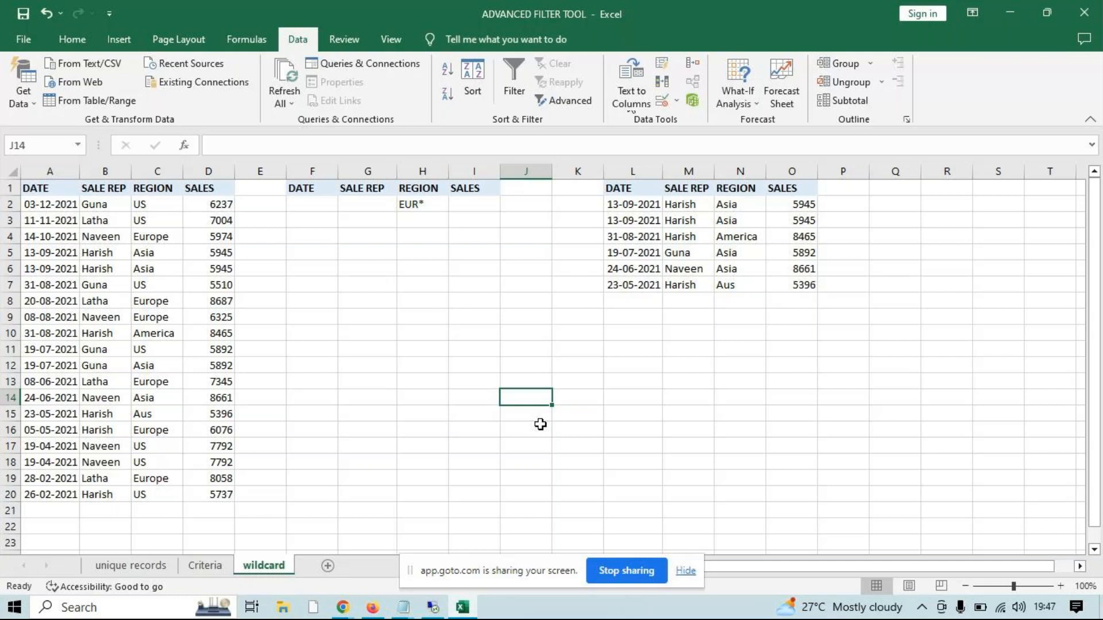
text(Microsoft Excel Workbook)
key(Return)
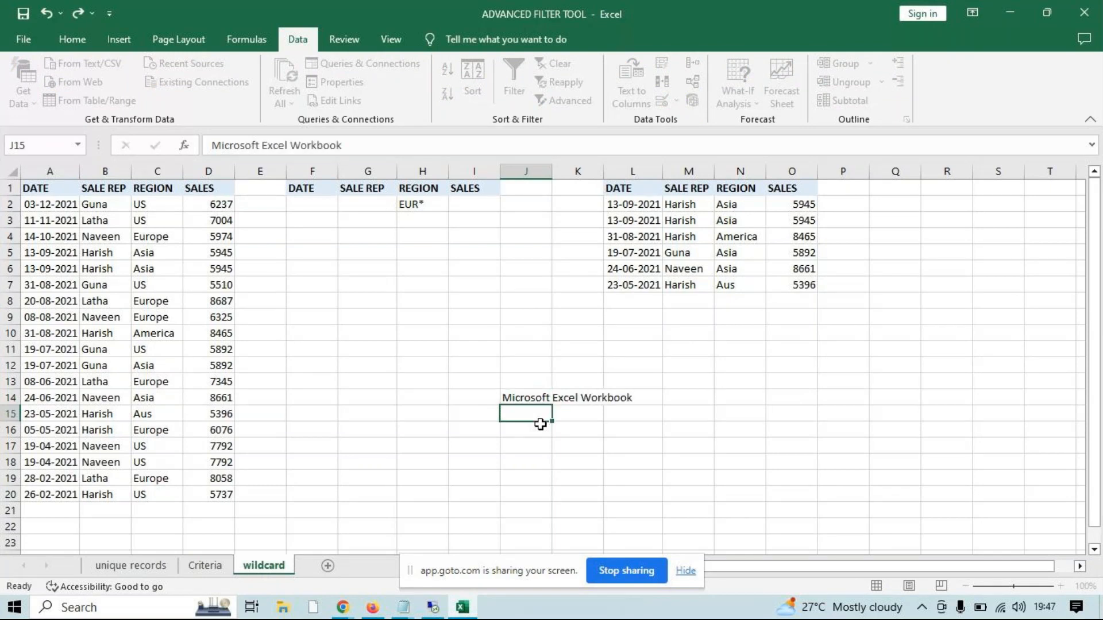
double_click(552, 170)
Split the text in J14 into separate words across J14:L14 using Text to Columns with fixed-width breaks between the words
click(563, 396)
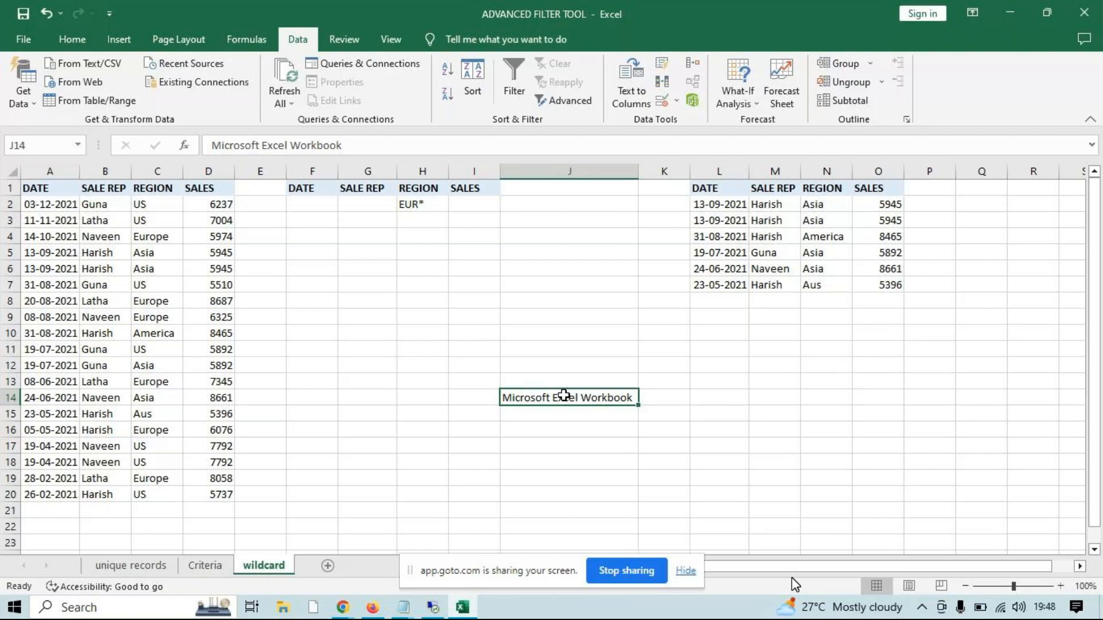
click(631, 99)
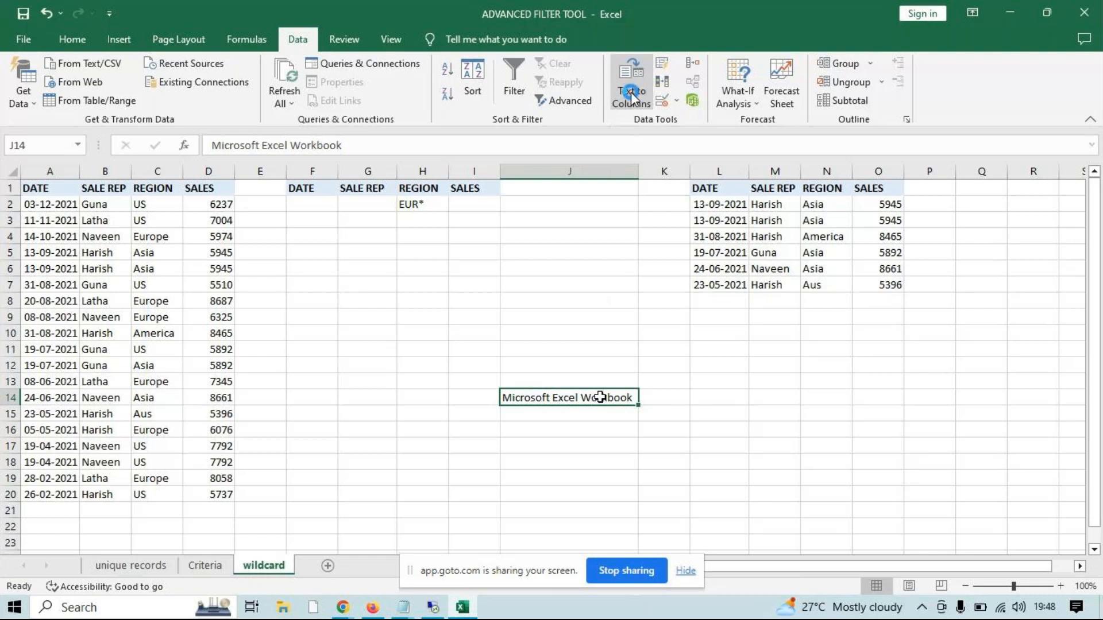
drag(624, 243, 875, 99)
click(992, 400)
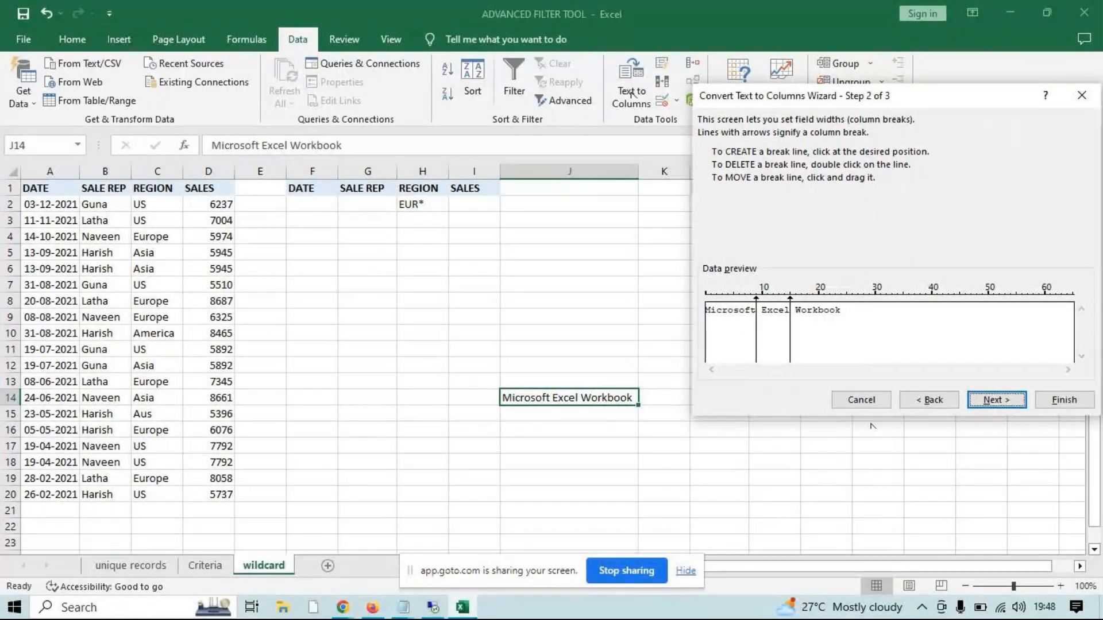
click(1006, 401)
click(1060, 401)
click(663, 397)
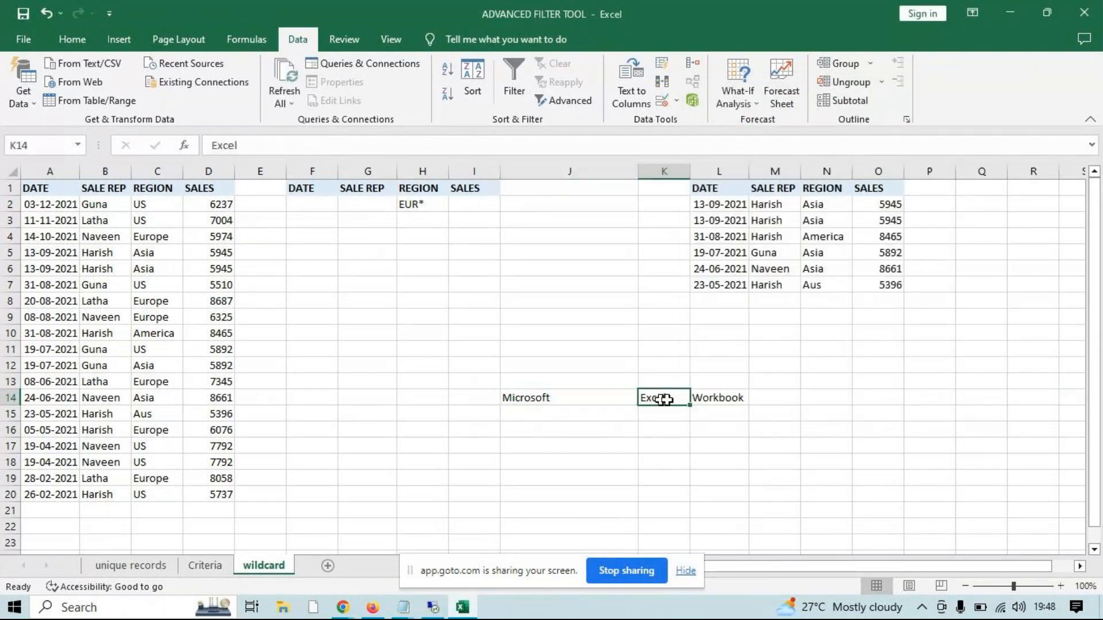
click(718, 399)
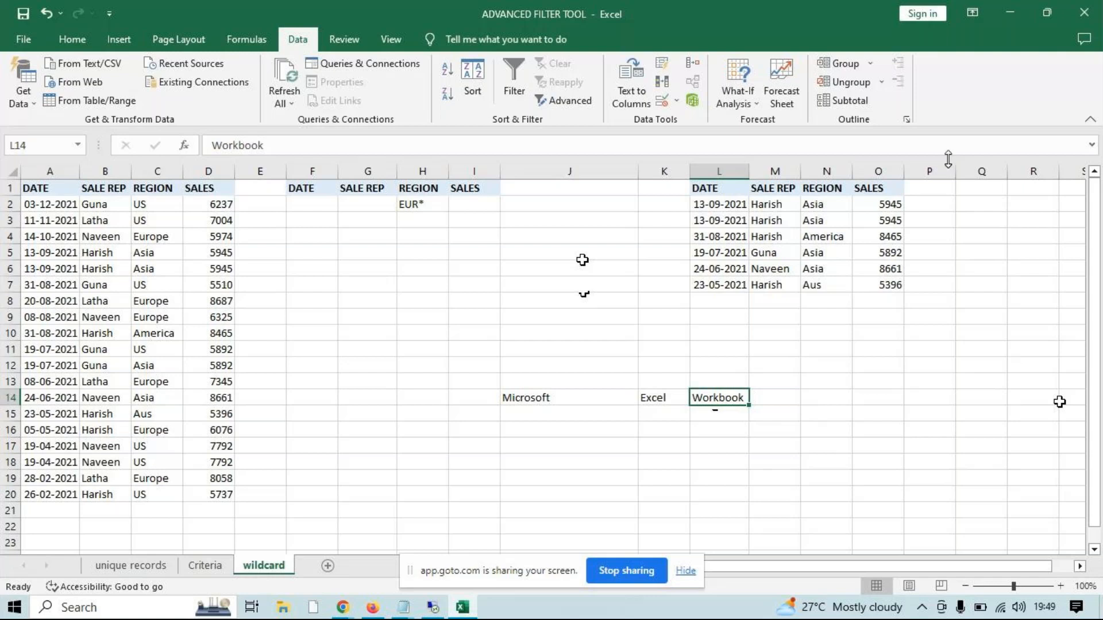
Dismiss the Remote Desktop message and close the ADVANCED FILTER TOOL workbook without saving its changes
click(1085, 12)
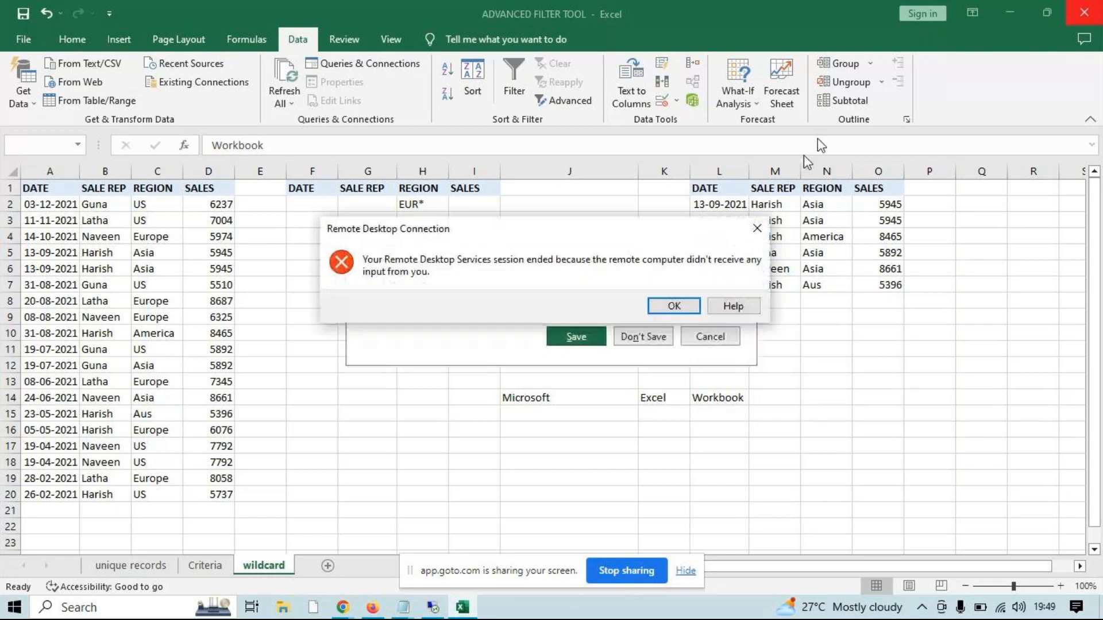
key(Return)
click(698, 108)
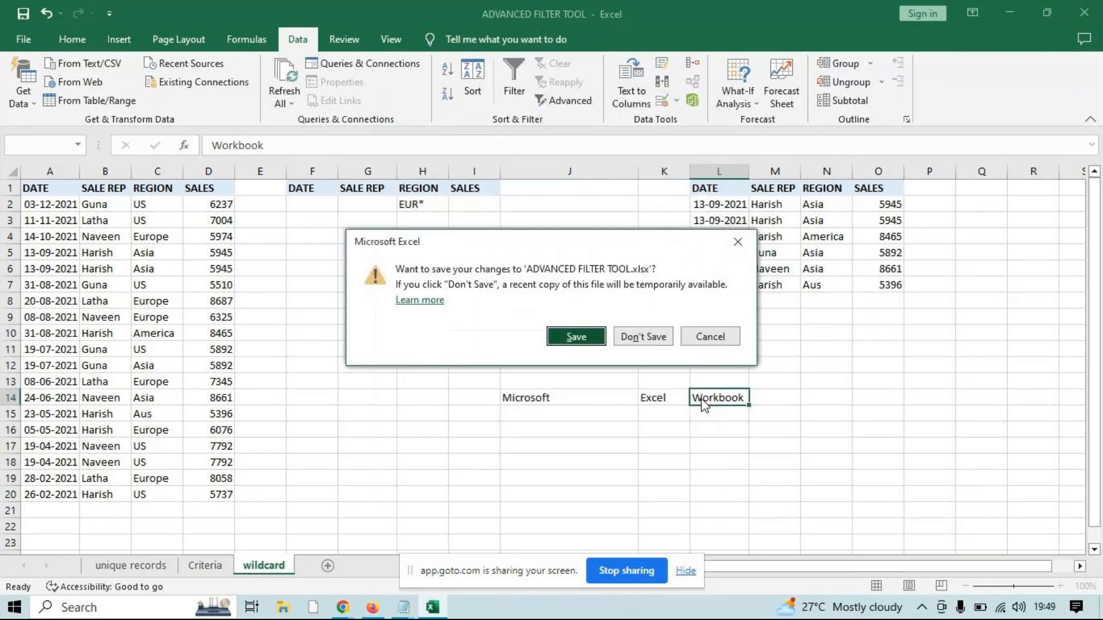
click(654, 335)
right_click(726, 226)
click(776, 275)
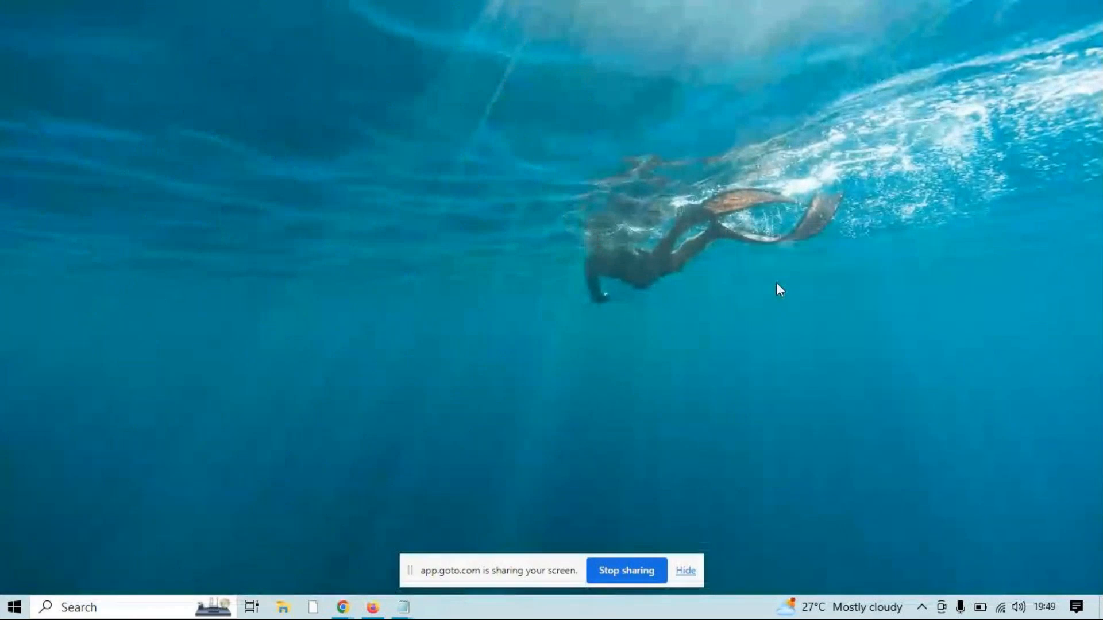
right_click(776, 281)
click(795, 325)
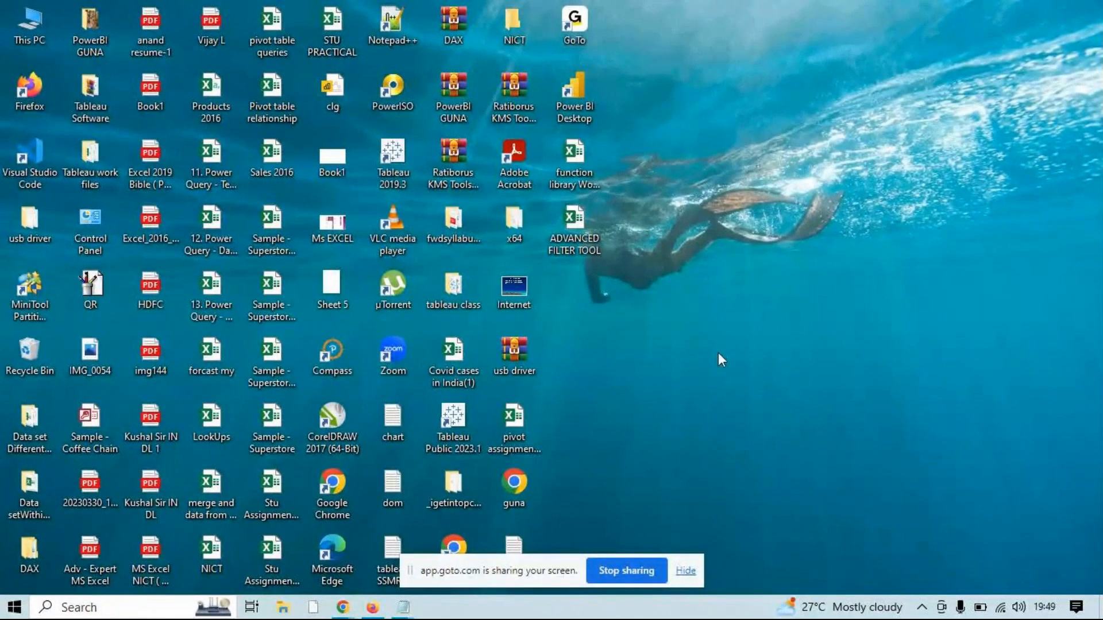
click(378, 485)
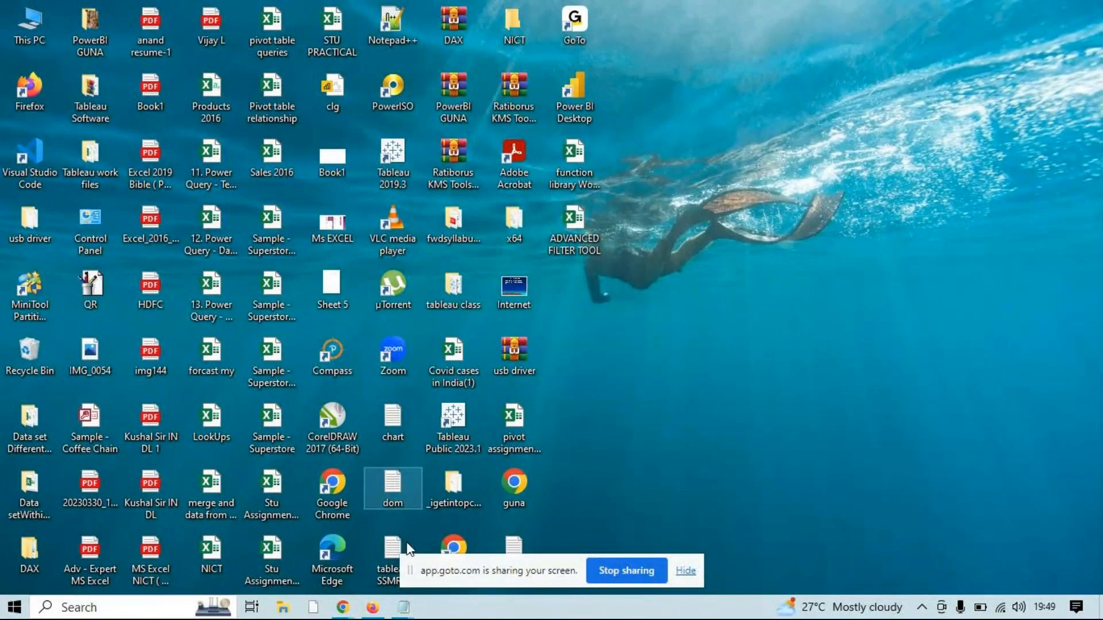
click(731, 363)
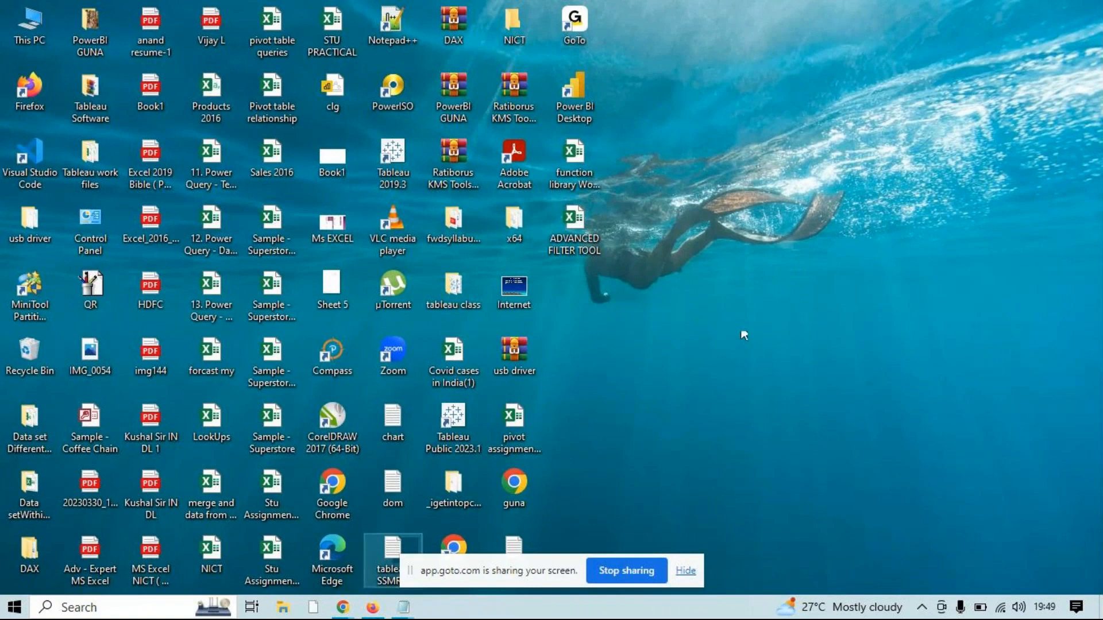
Switch to the Chrome window showing WhatsApp and open Gmail in a new tab
mouse_move(343, 607)
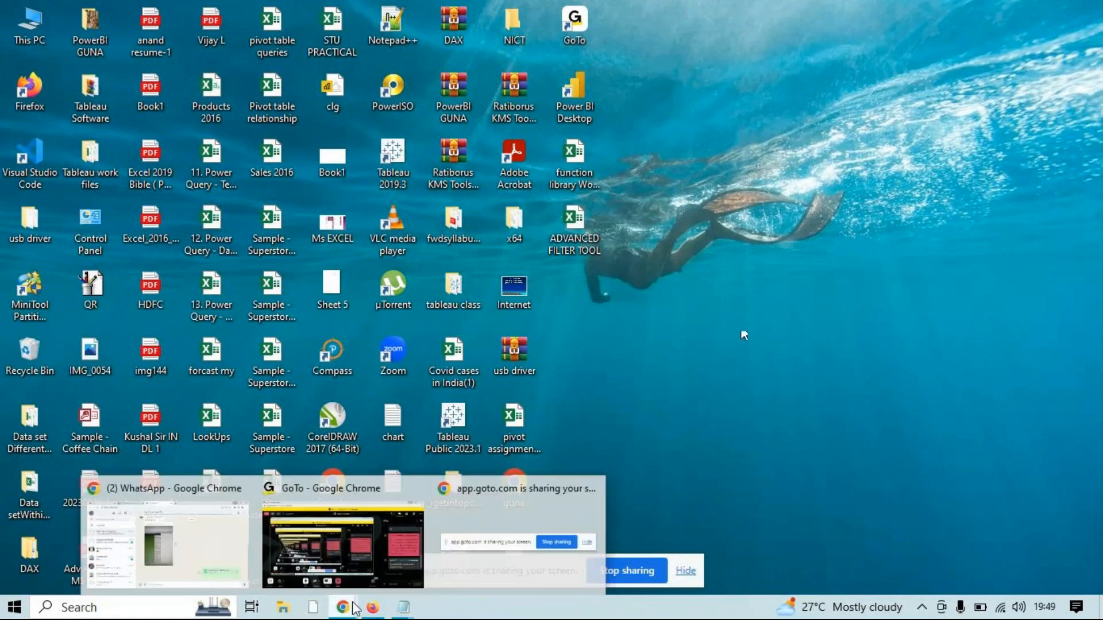
mouse_move(212, 522)
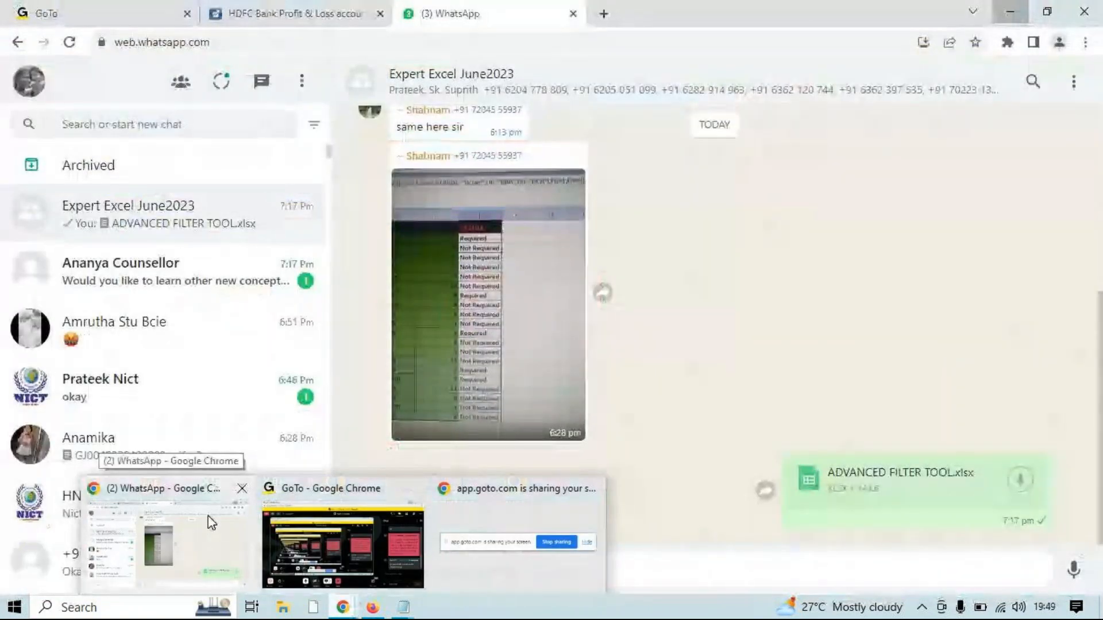
click(211, 522)
click(603, 16)
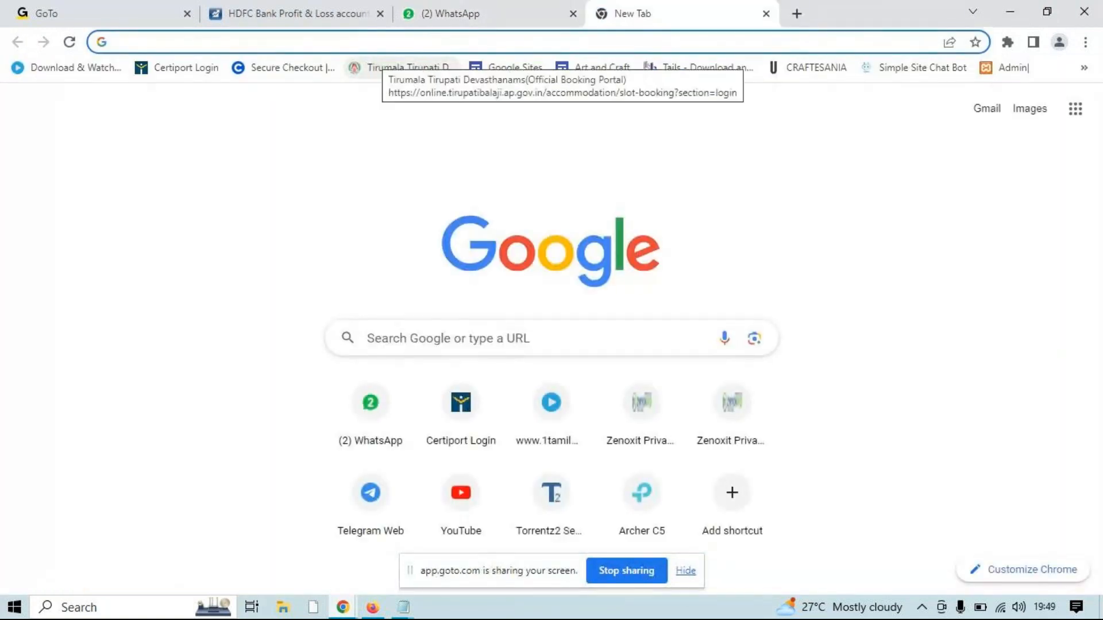
click(986, 111)
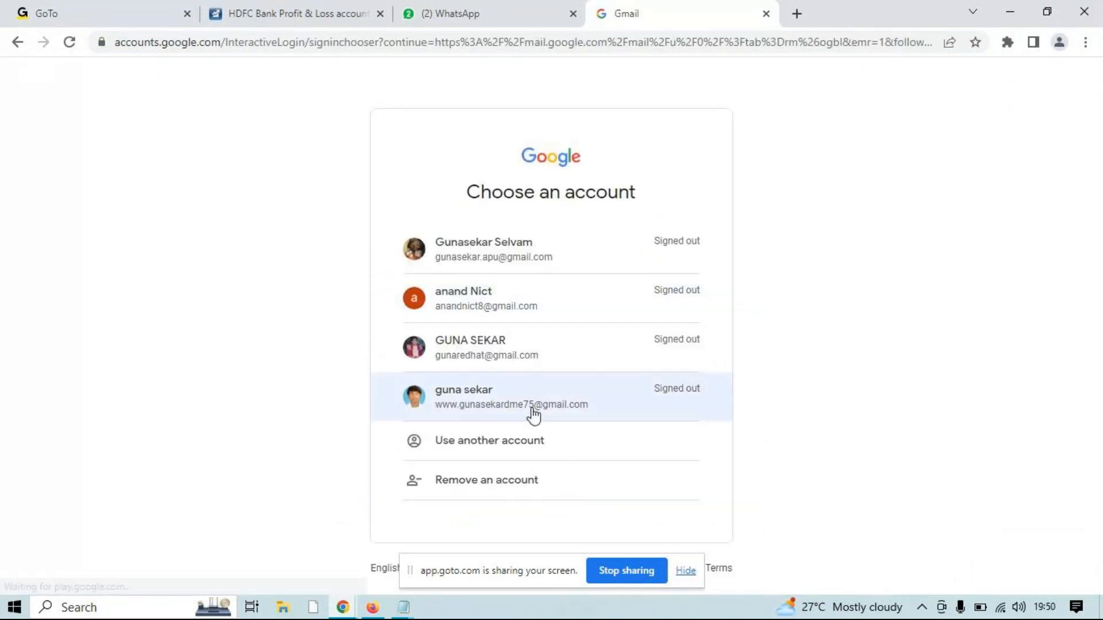
Choose the first listed Google account and submit the account password to sign in to Gmail
click(534, 255)
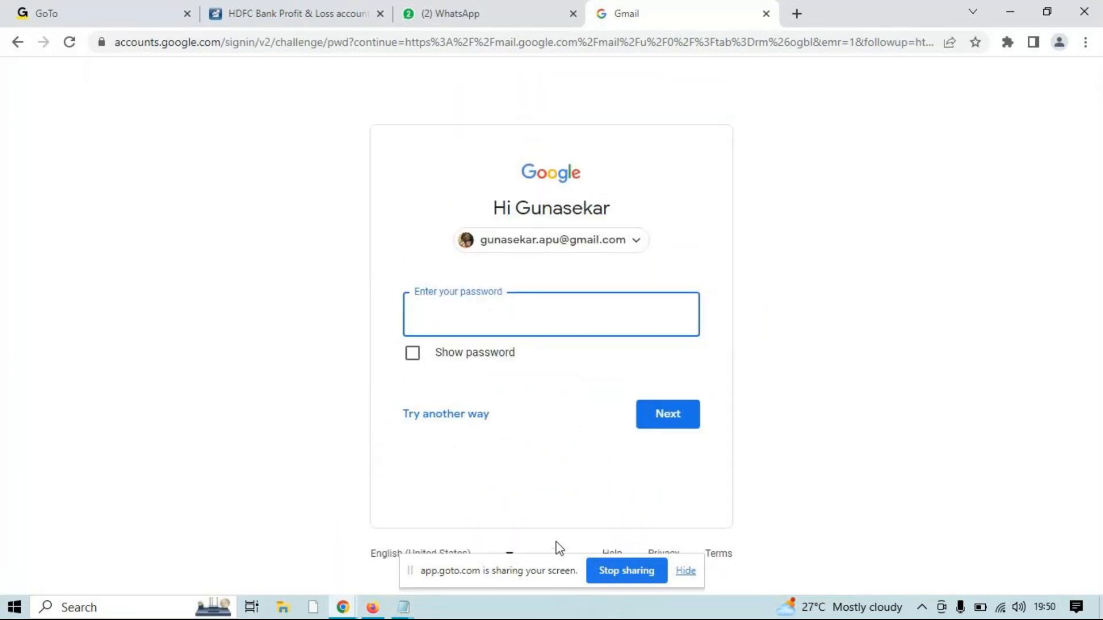
text(••••••••••••)
key(Return)
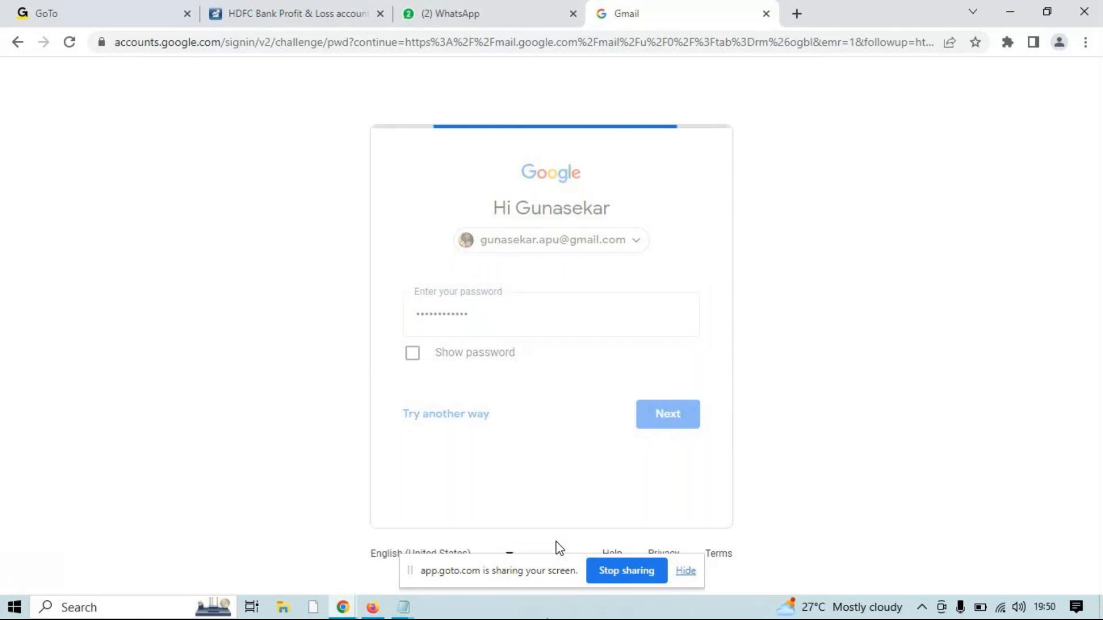
Open the function library Work Files workbook from the desktop and highlight the function names in B6:B14 on the mathematical function sheet
click(1012, 13)
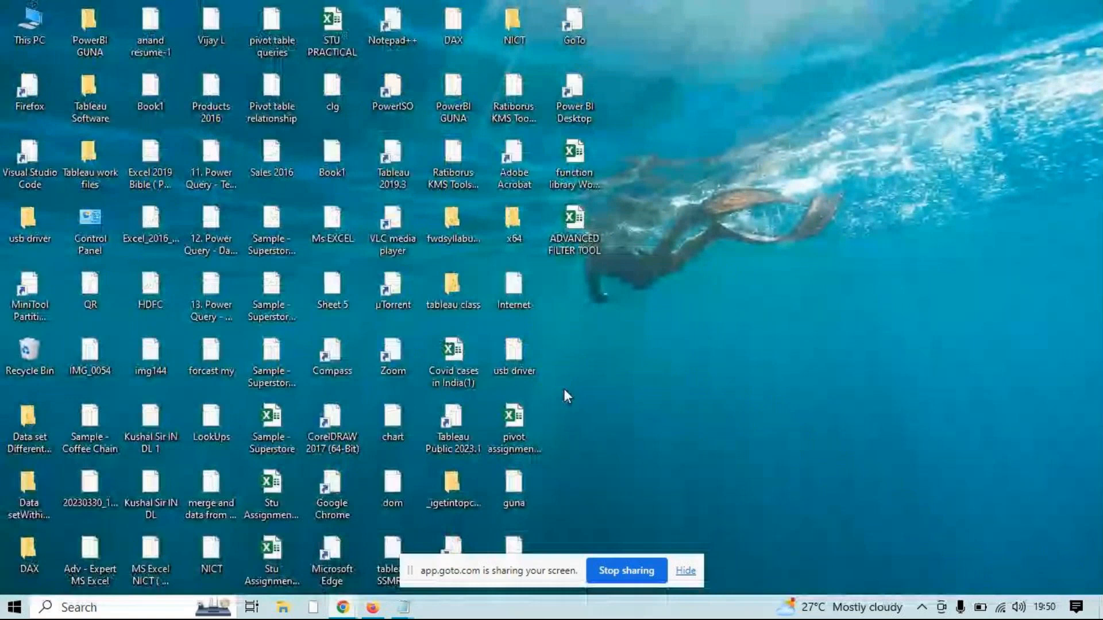
double_click(580, 188)
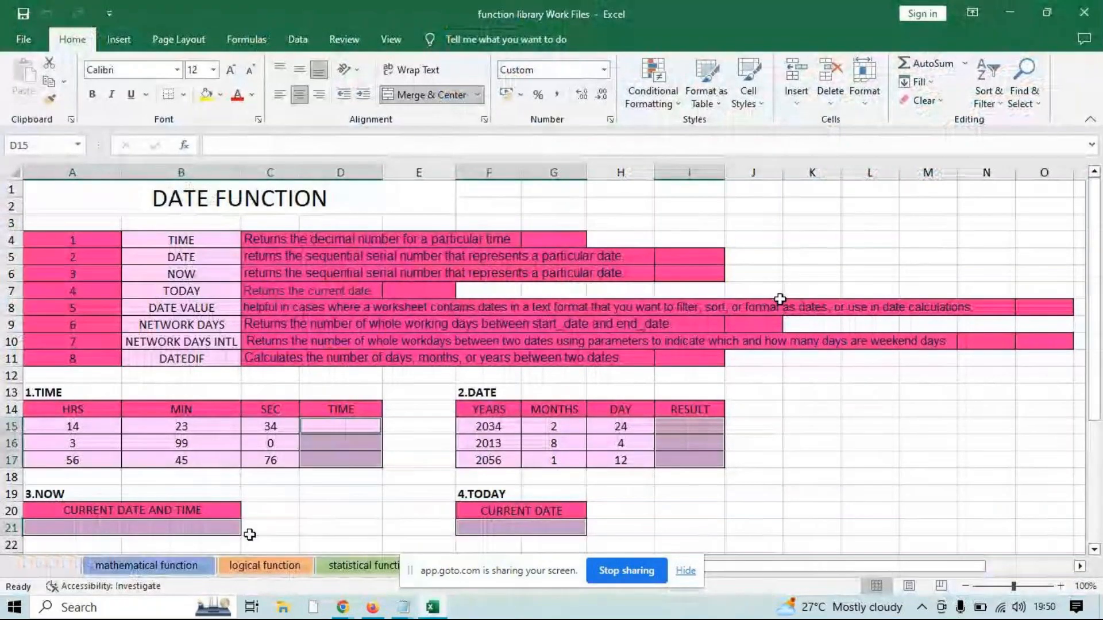
click(195, 564)
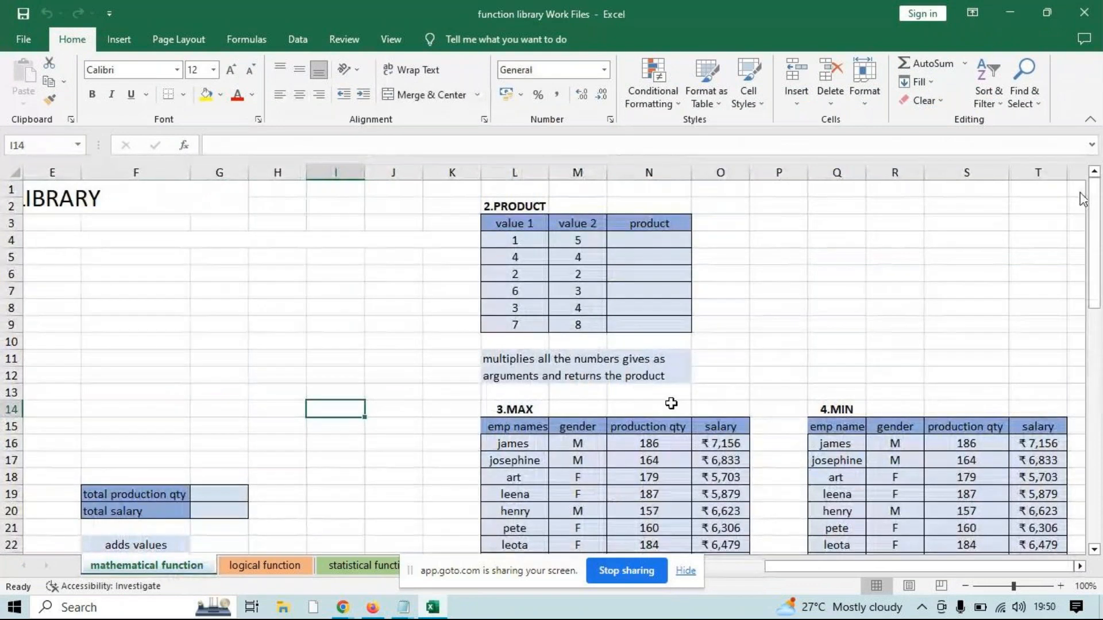
drag(799, 566, 757, 573)
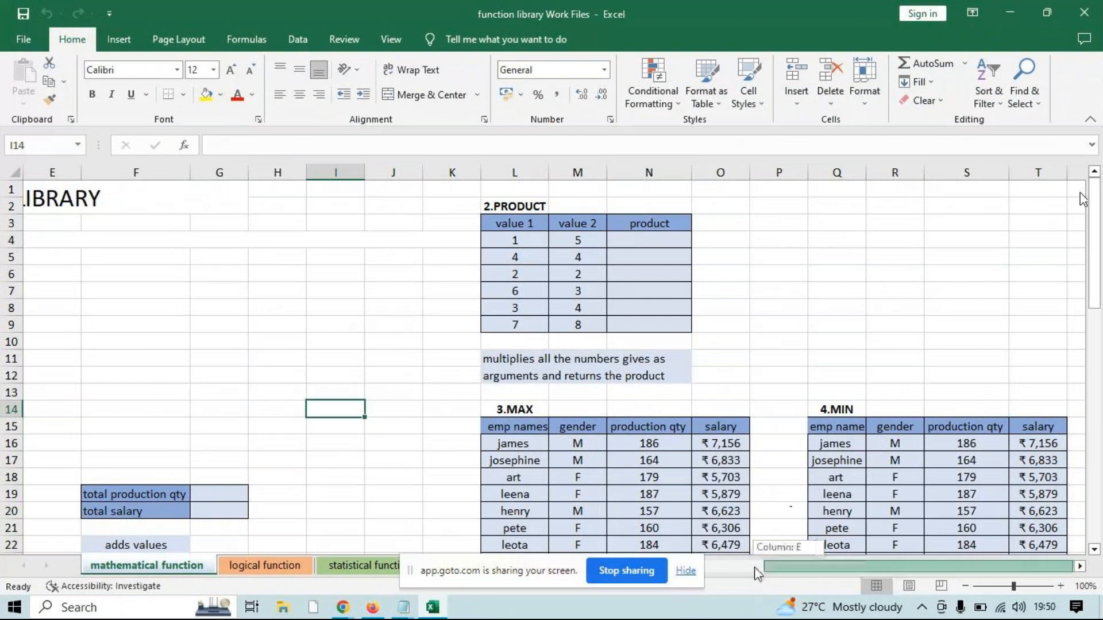
drag(757, 572, 666, 560)
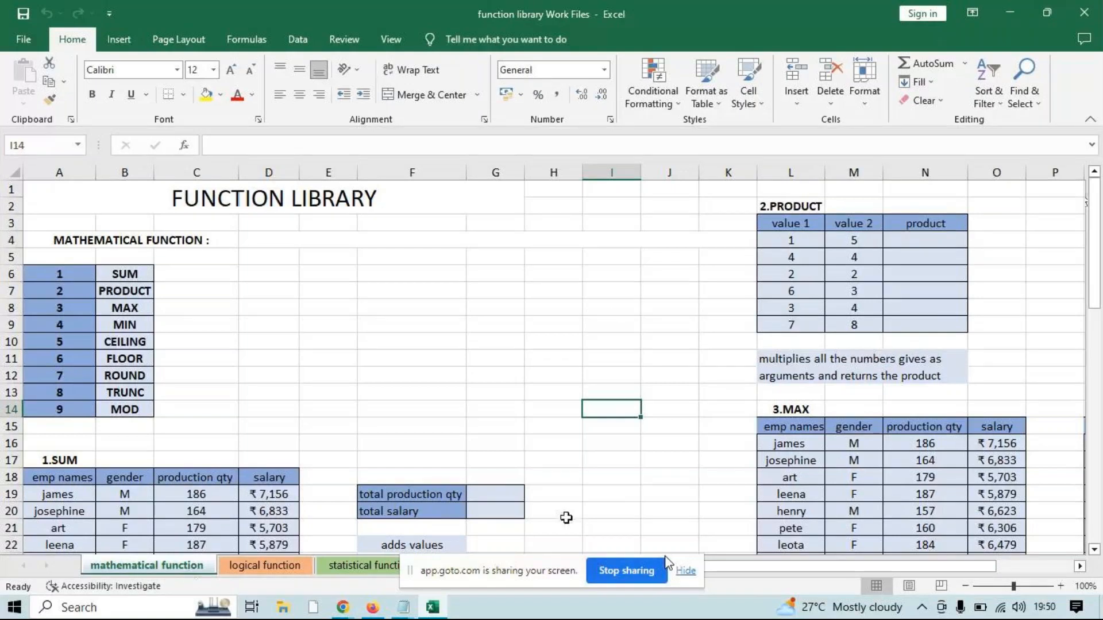
drag(125, 274, 131, 409)
List the operators +, -, &, * and ^ down cells F6:F10
click(392, 270)
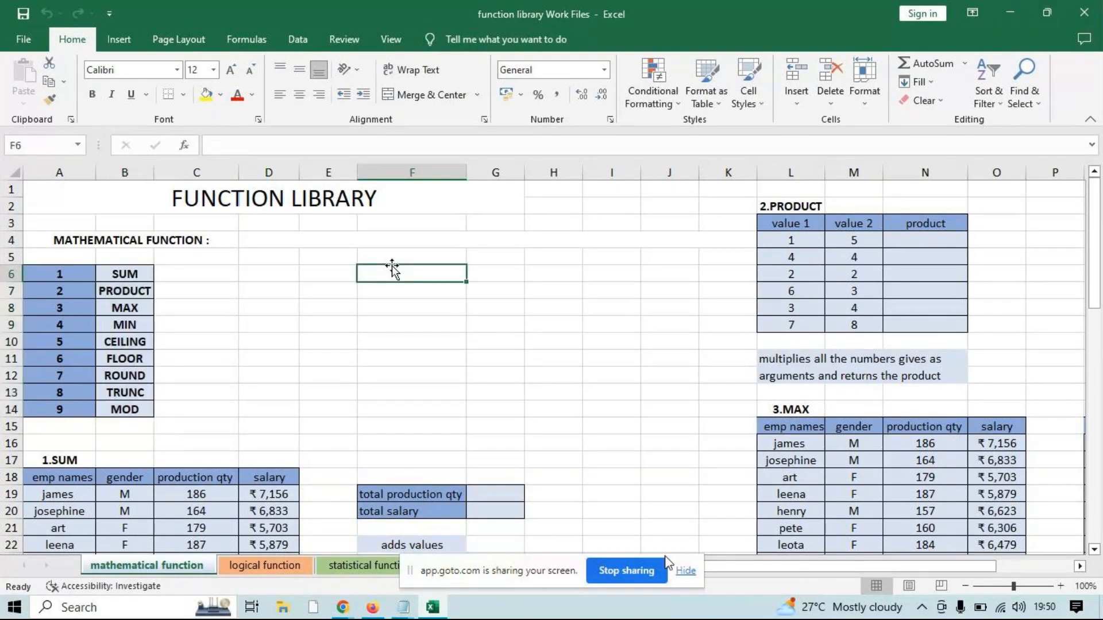
text(+)
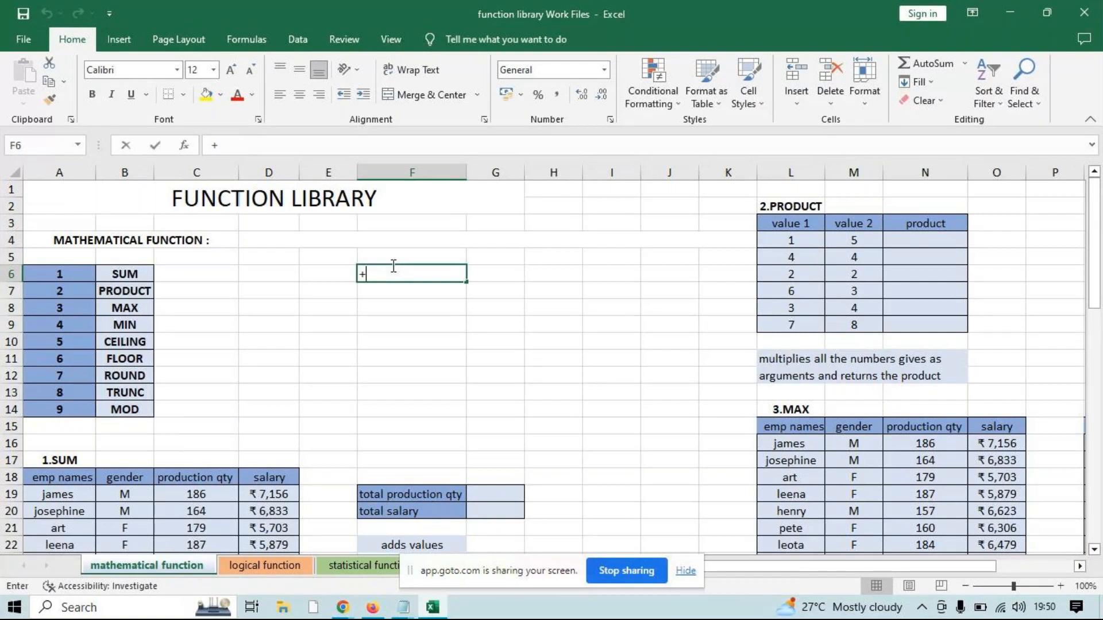
key(Return)
text(-)
key(Return)
text(&)
key(Return)
text(*)
key(Return)
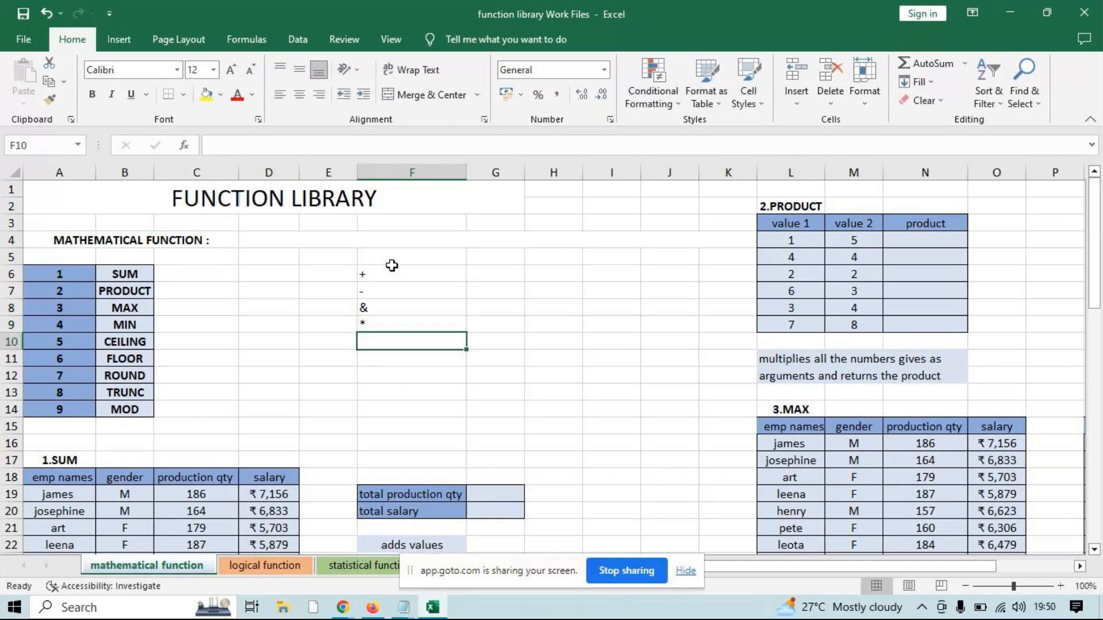
text(^)
key(Return)
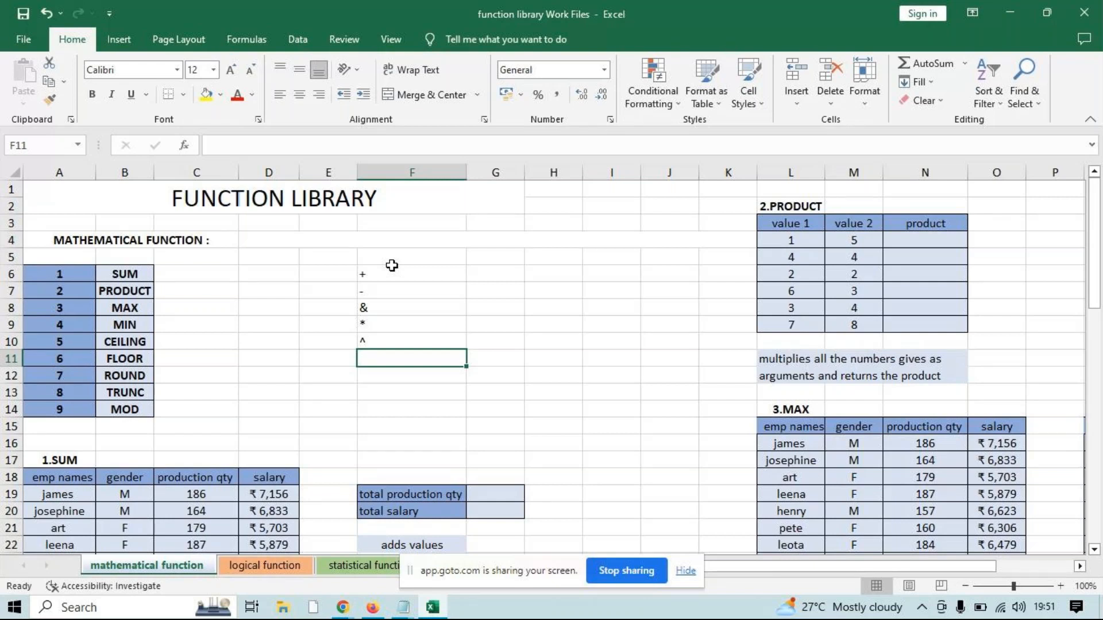
Highlight the operators listed in cells F6:F10 of the mathematical function sheet
drag(392, 267, 399, 336)
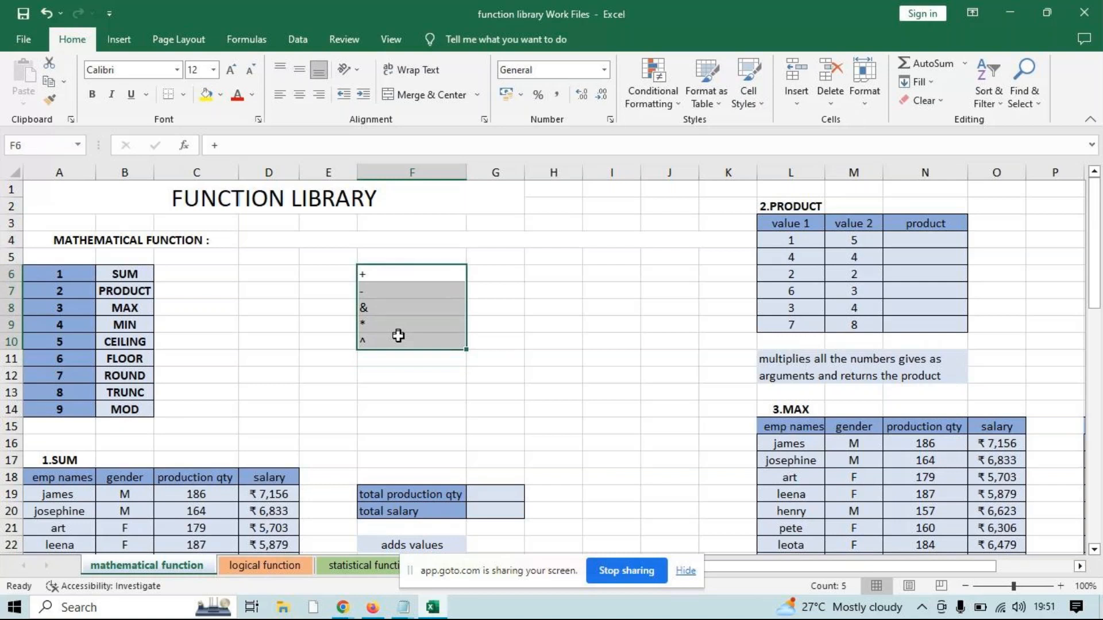
click(341, 240)
click(112, 36)
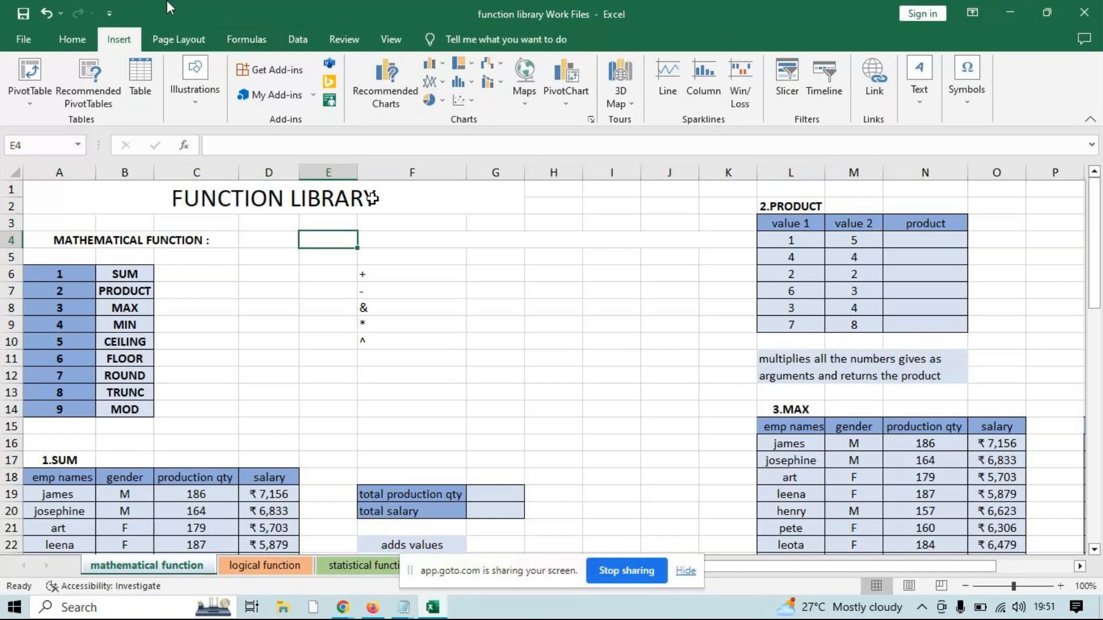
drag(382, 280, 387, 339)
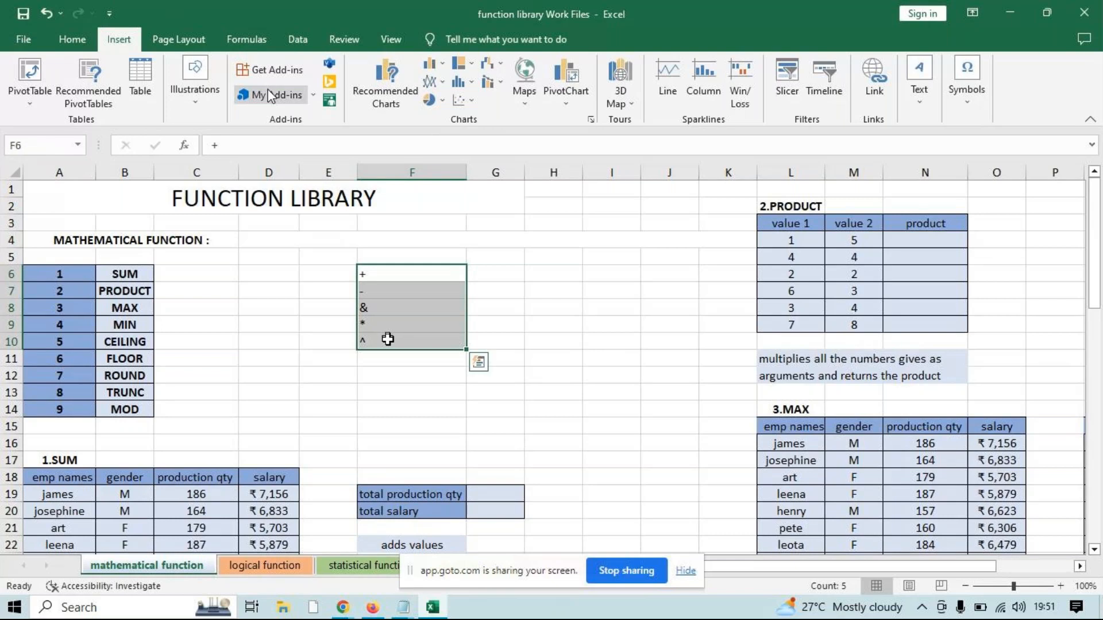
click(204, 48)
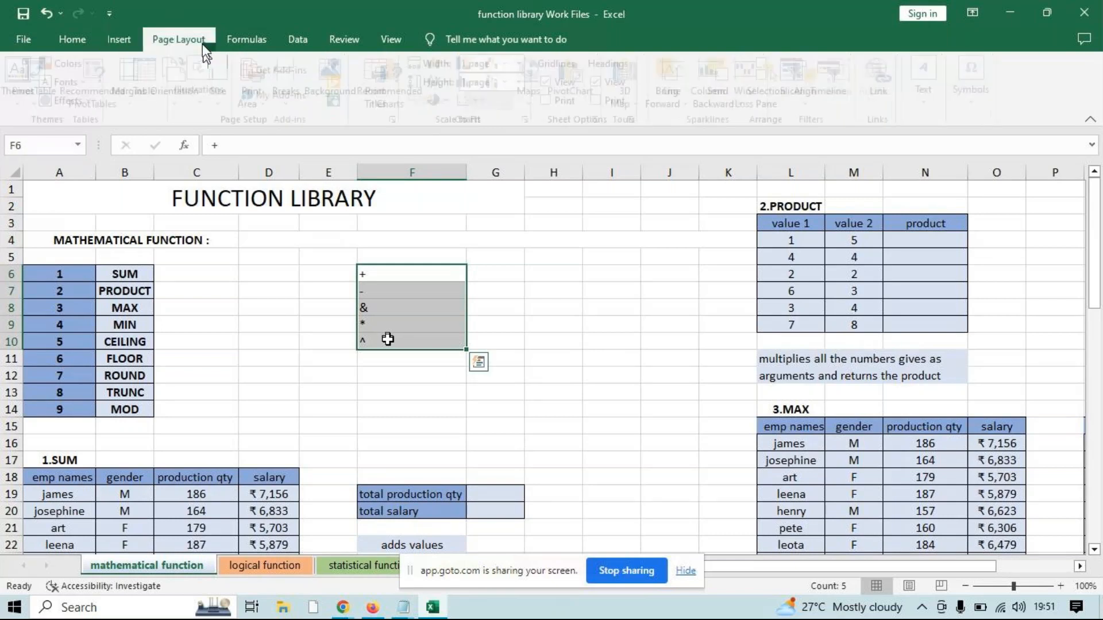
click(236, 41)
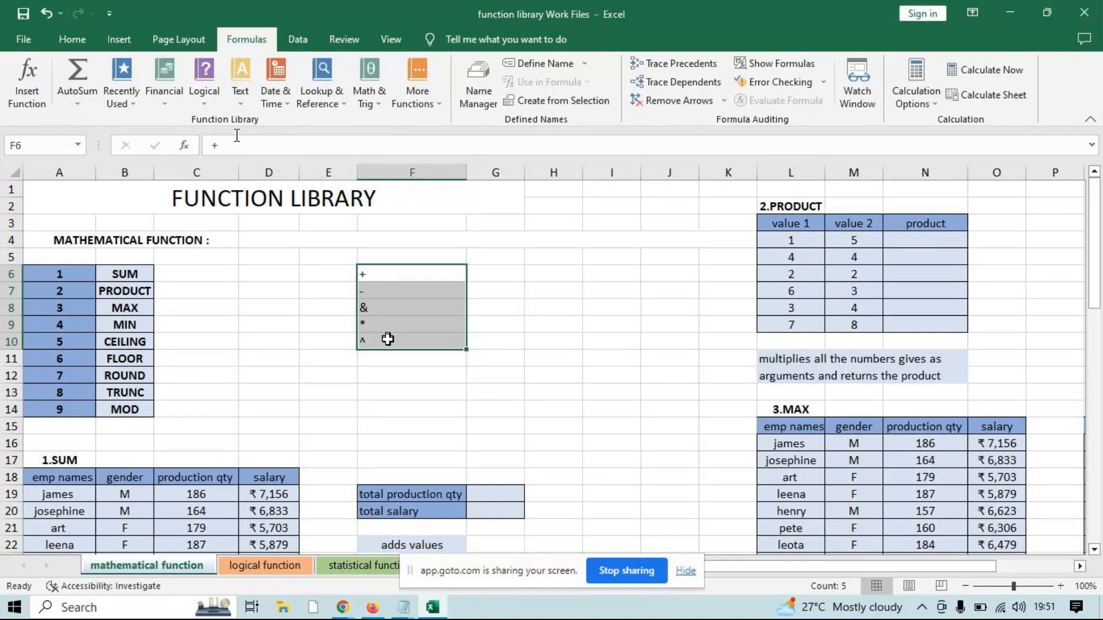
View the gallery of built-in equations and close it without inserting one
click(119, 39)
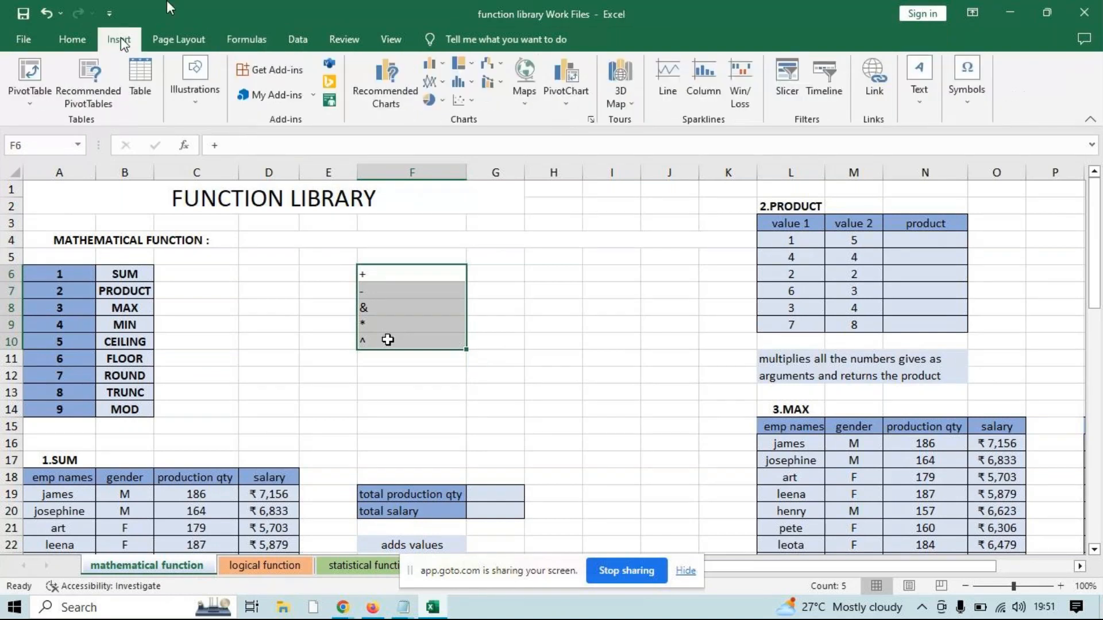
click(964, 120)
click(969, 175)
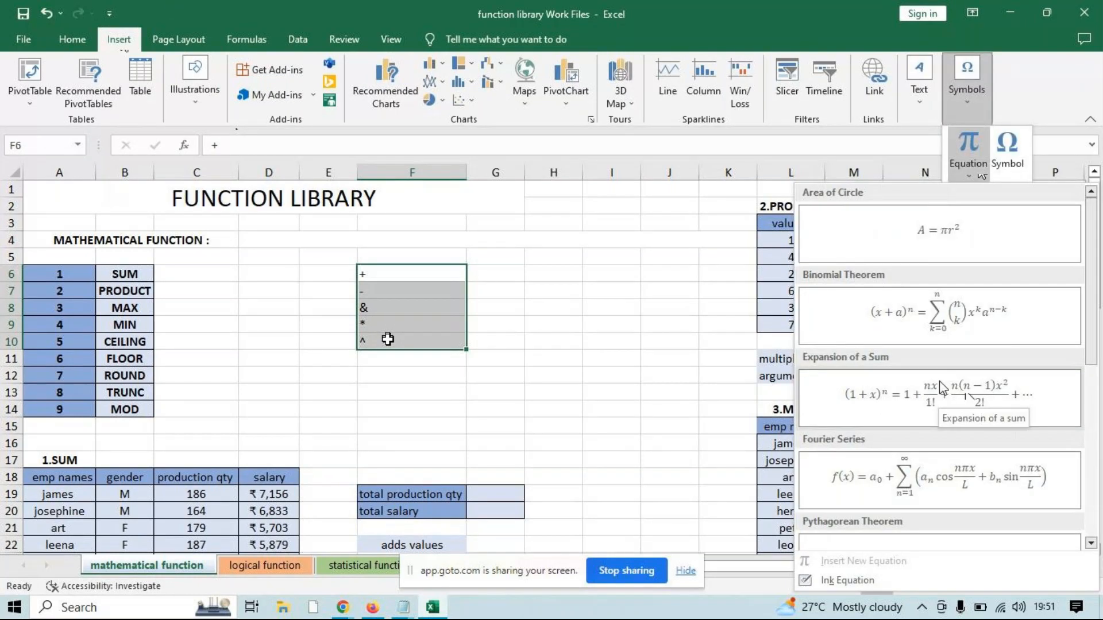
key(Escape)
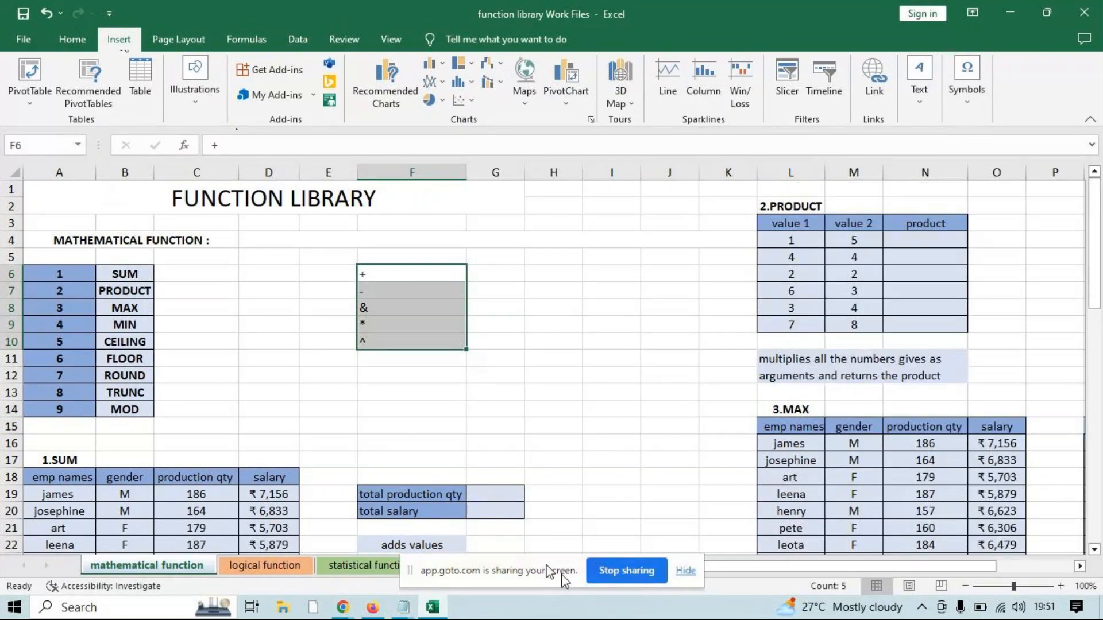
click(599, 421)
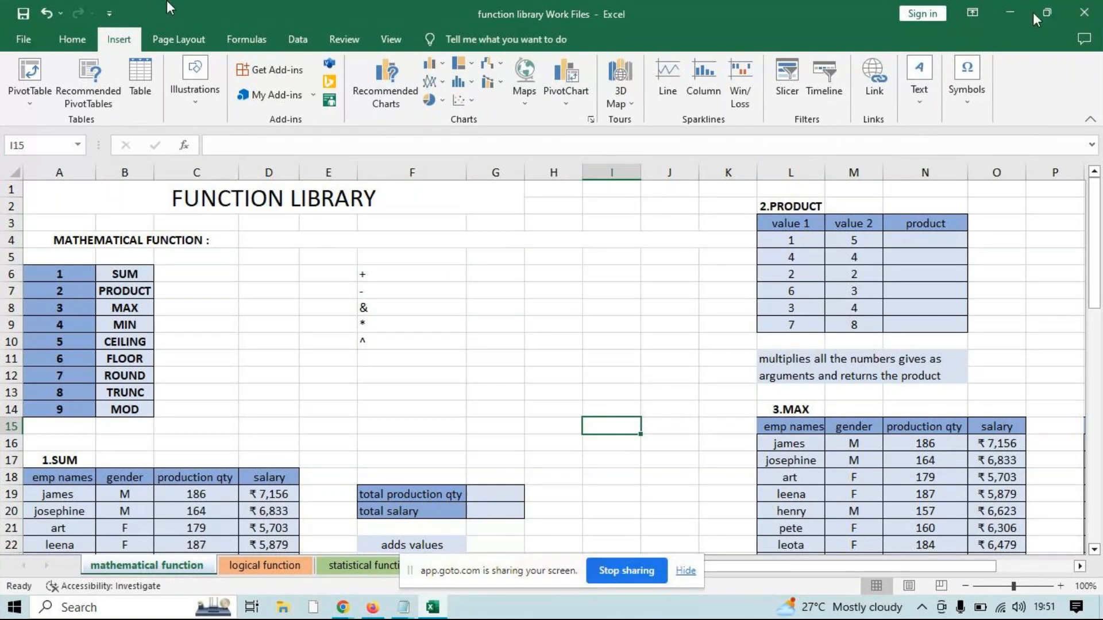
Minimize the function library workbook and run excel to open a maximized blank workbook with cell G5 selected
click(1015, 11)
key(super+r)
text(e)
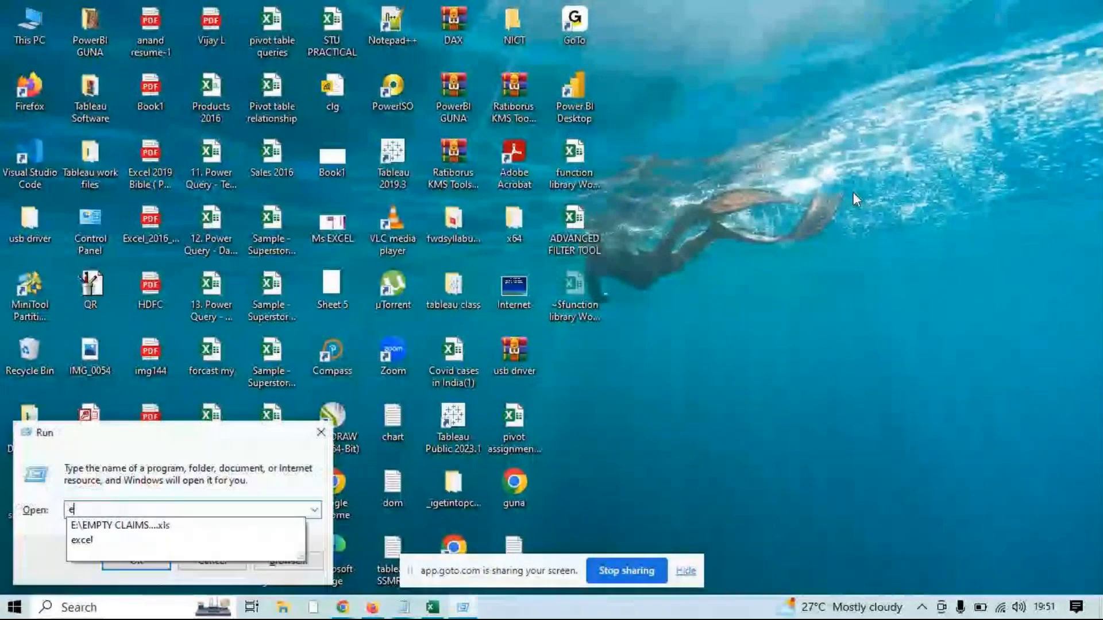
text(xce)
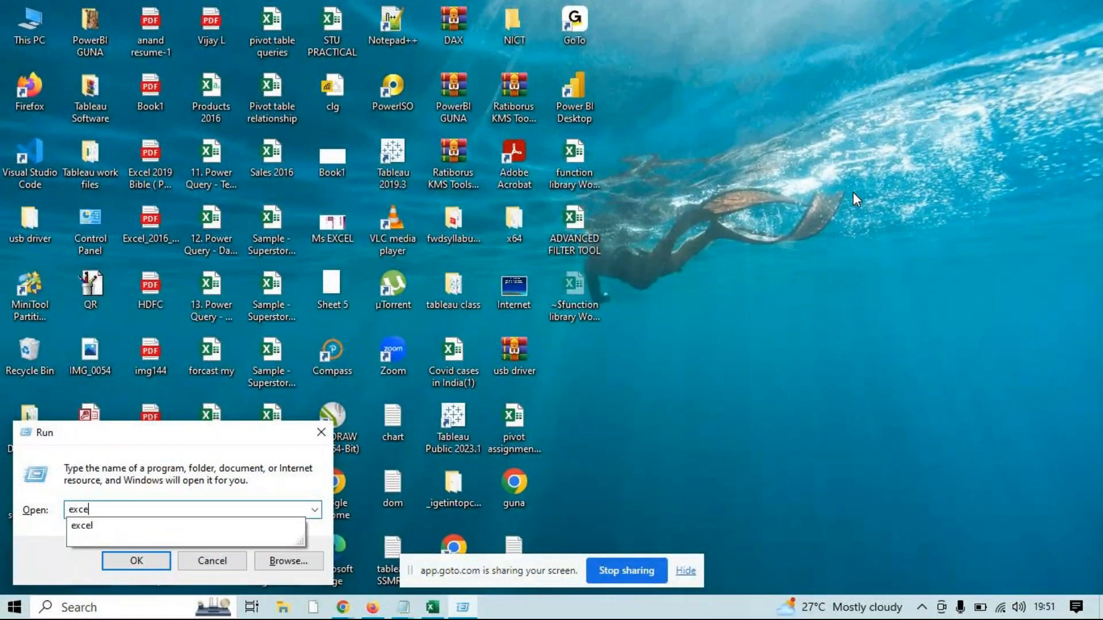
text(l)
key(Return)
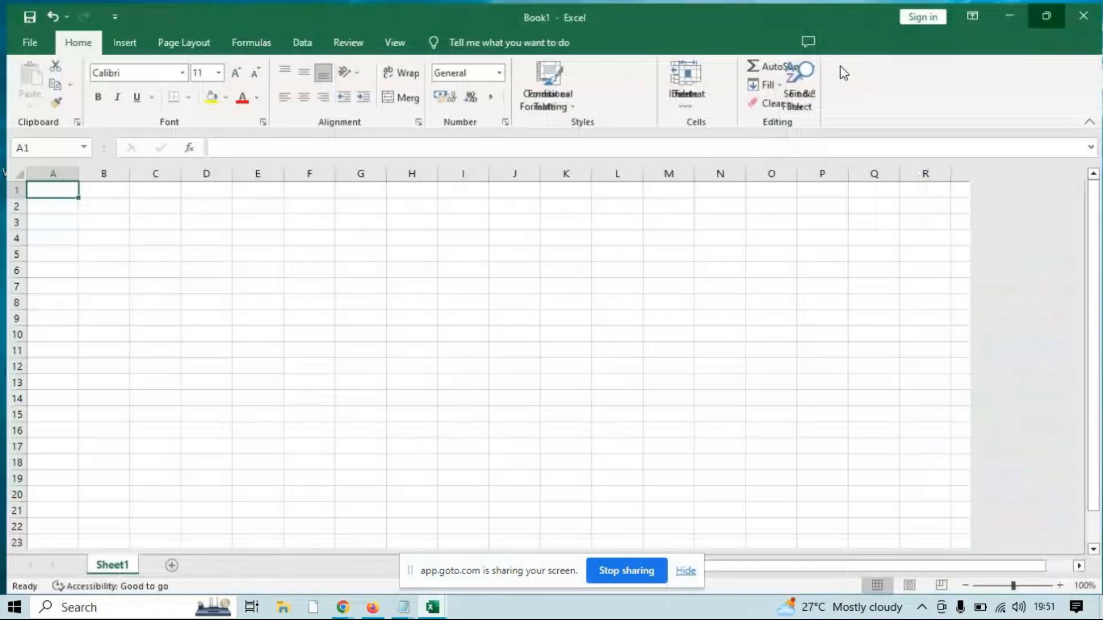
click(349, 248)
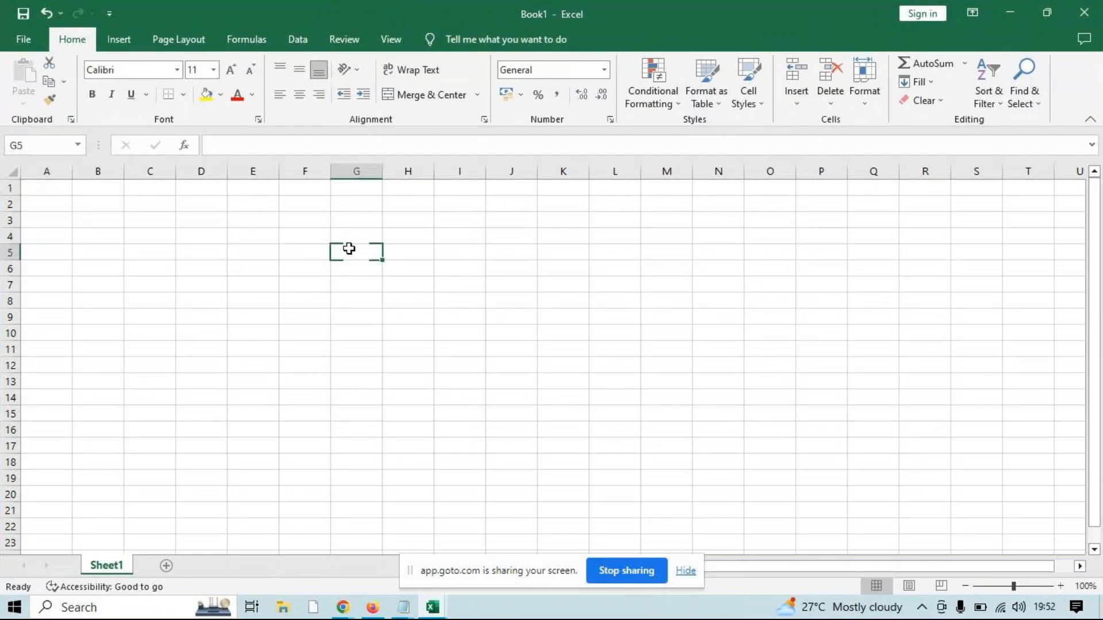
Insert the built-in Binomial Theorem equation and place its text box across about D6:I8
click(119, 39)
click(967, 92)
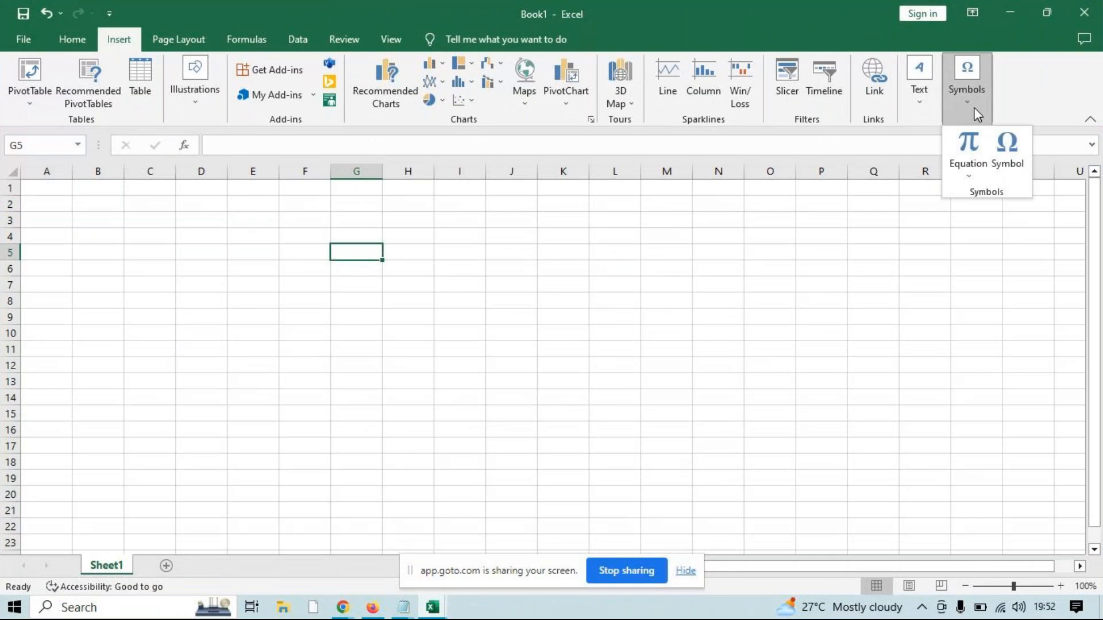
click(968, 175)
click(956, 315)
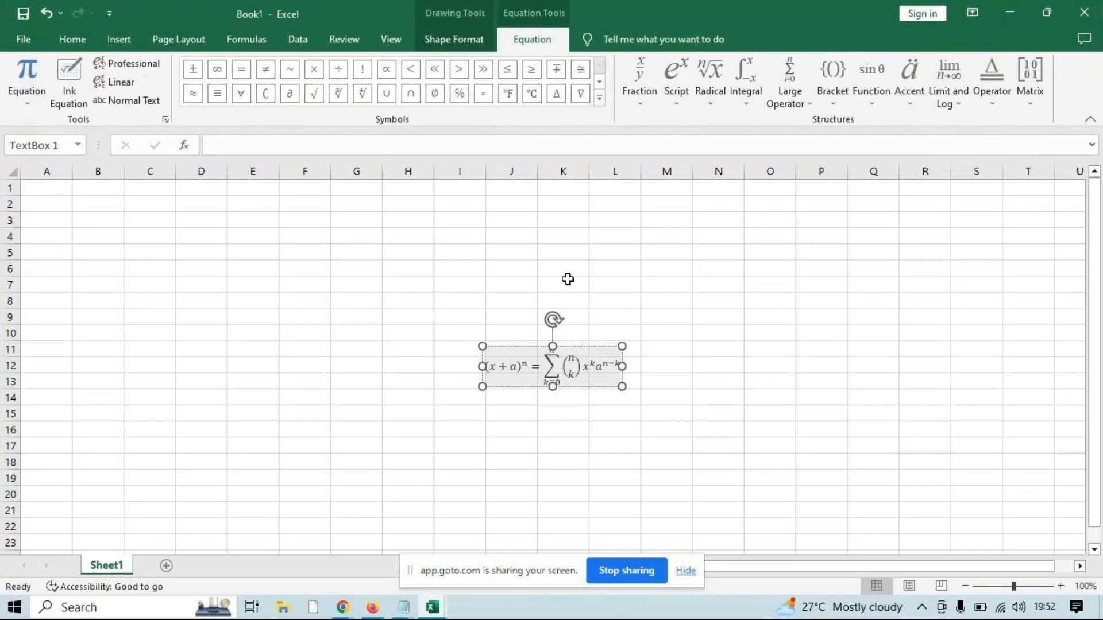
drag(586, 282, 453, 317)
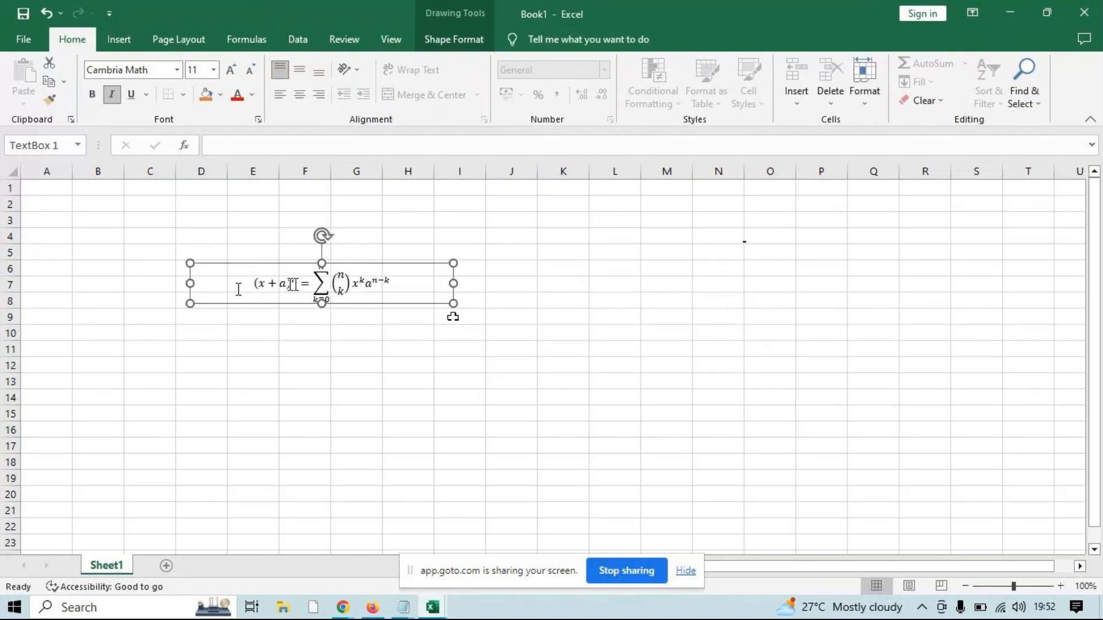
Replace (x + a) in the equation with the ready-made script e^-iωt, and select the expression after the equals sign
drag(238, 288, 290, 285)
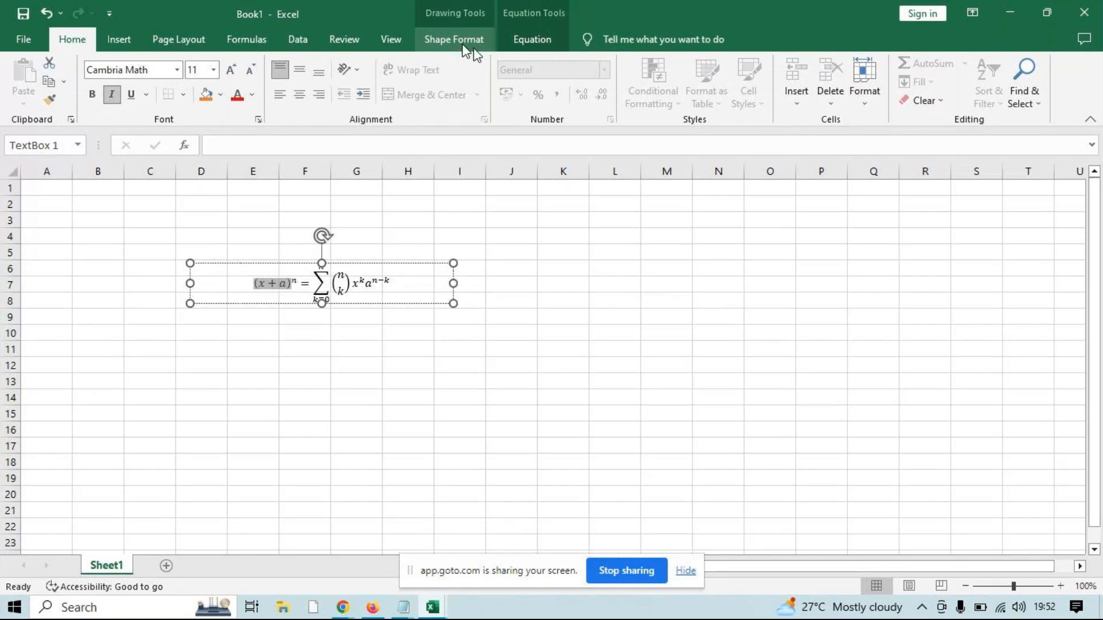
click(519, 48)
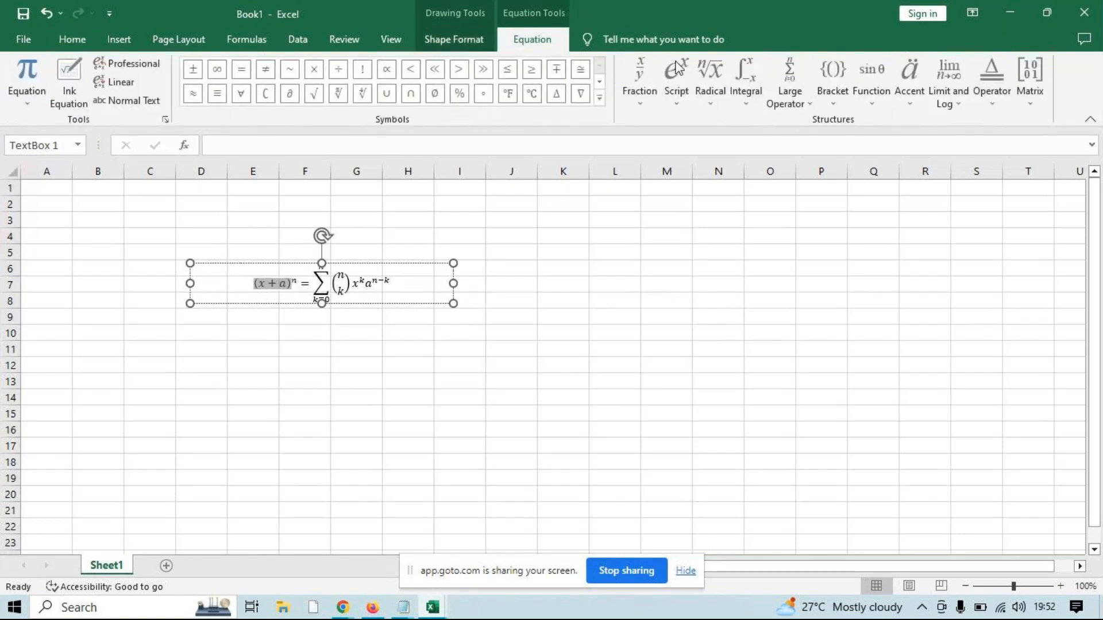
click(749, 95)
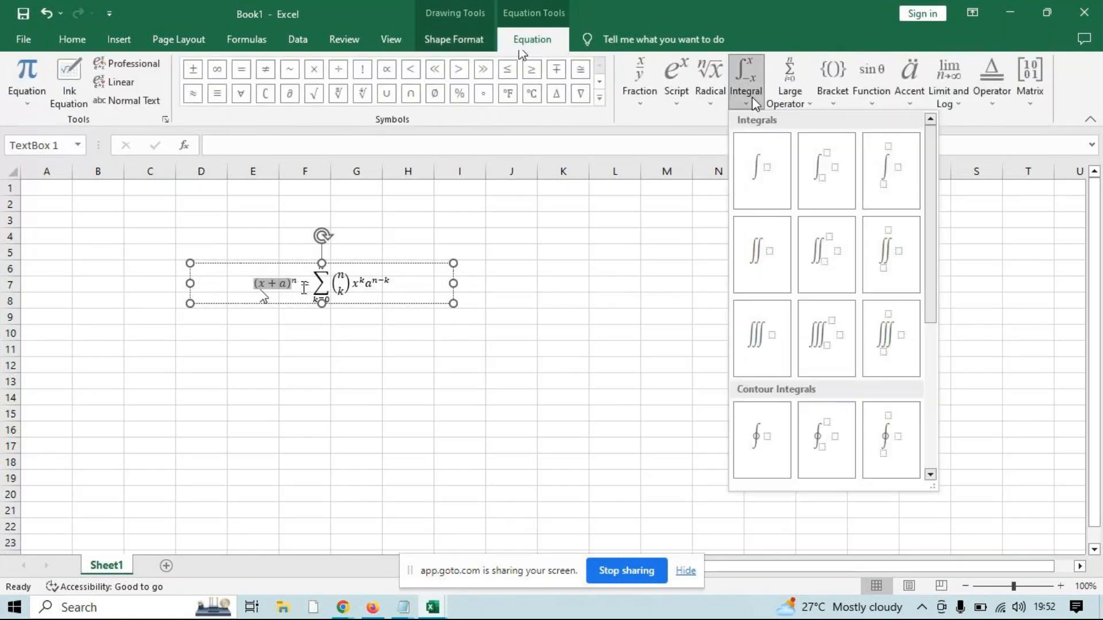
click(678, 103)
click(758, 267)
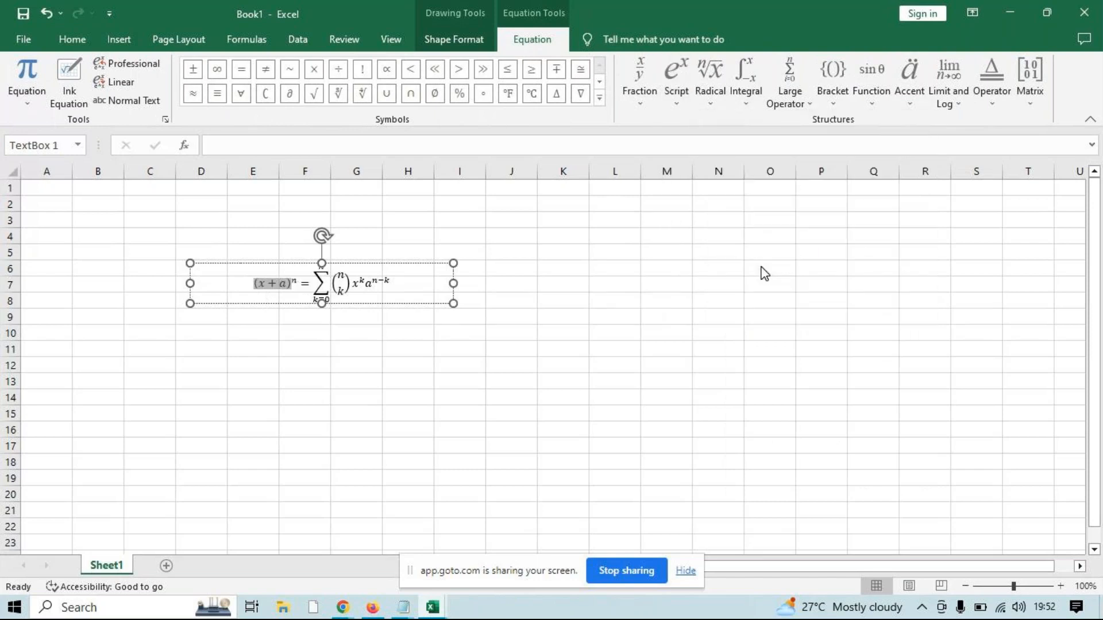
click(410, 293)
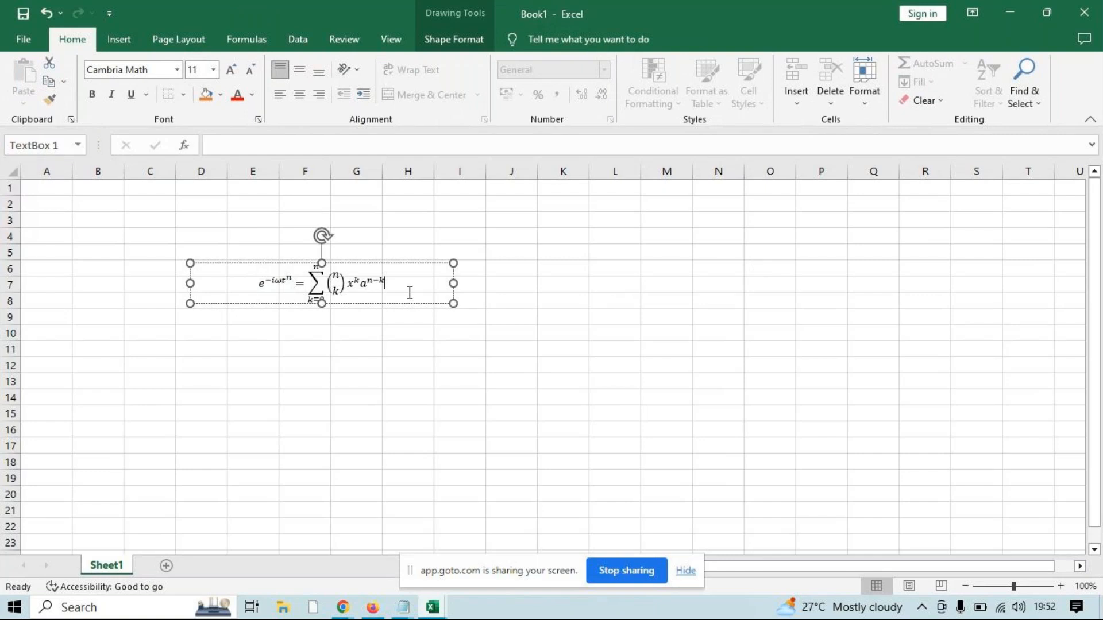
double_click(382, 283)
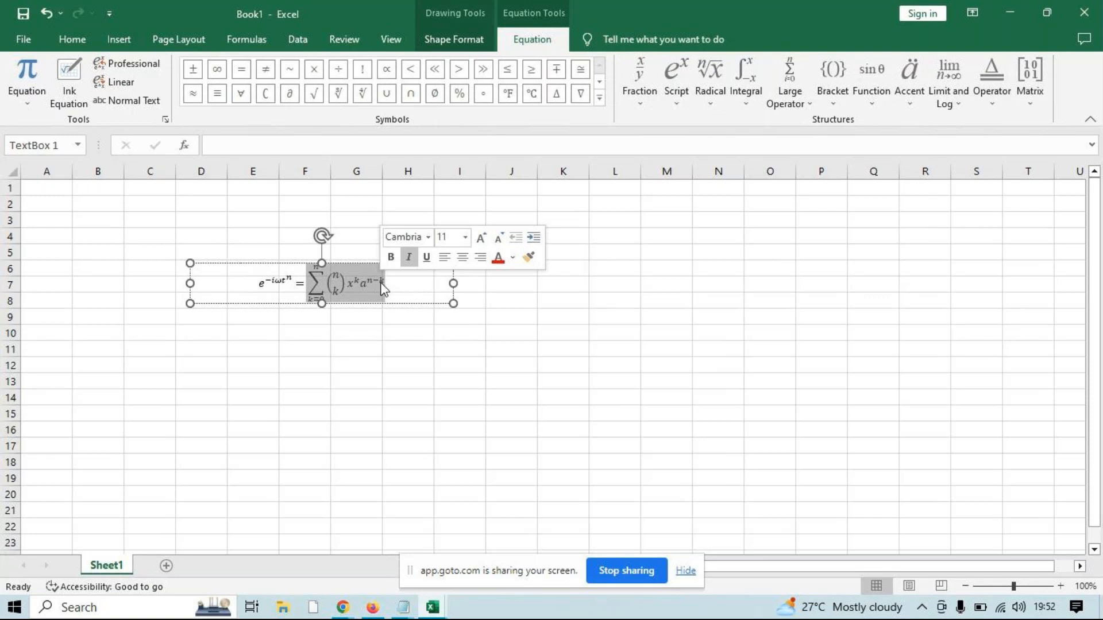
Switch to the GoTo meeting window in Chrome and show the list of participants
mouse_move(343, 607)
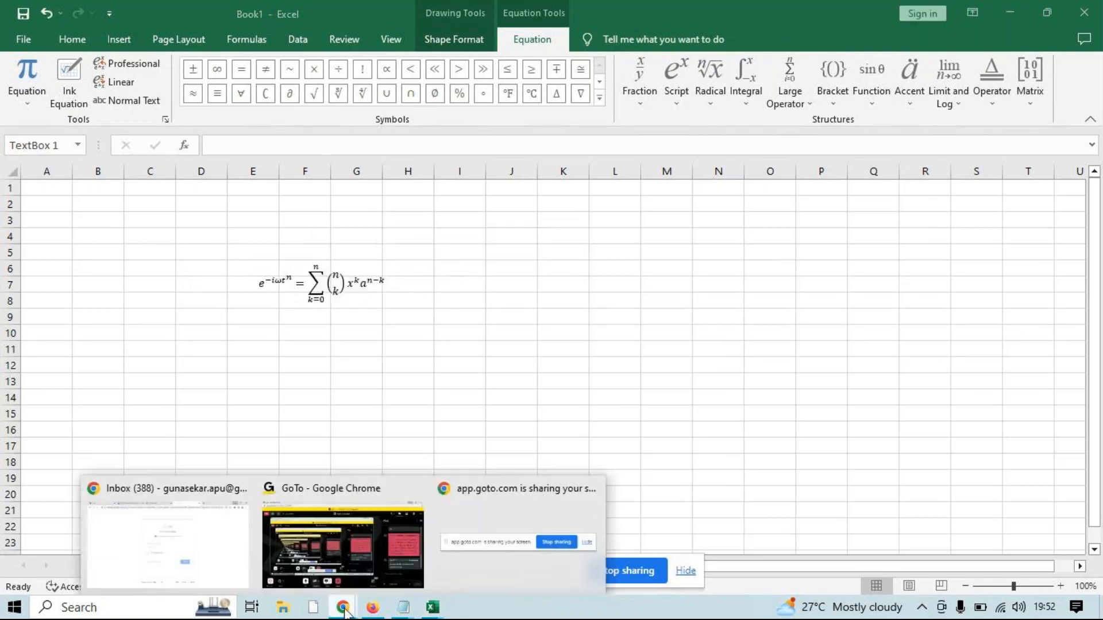
click(299, 520)
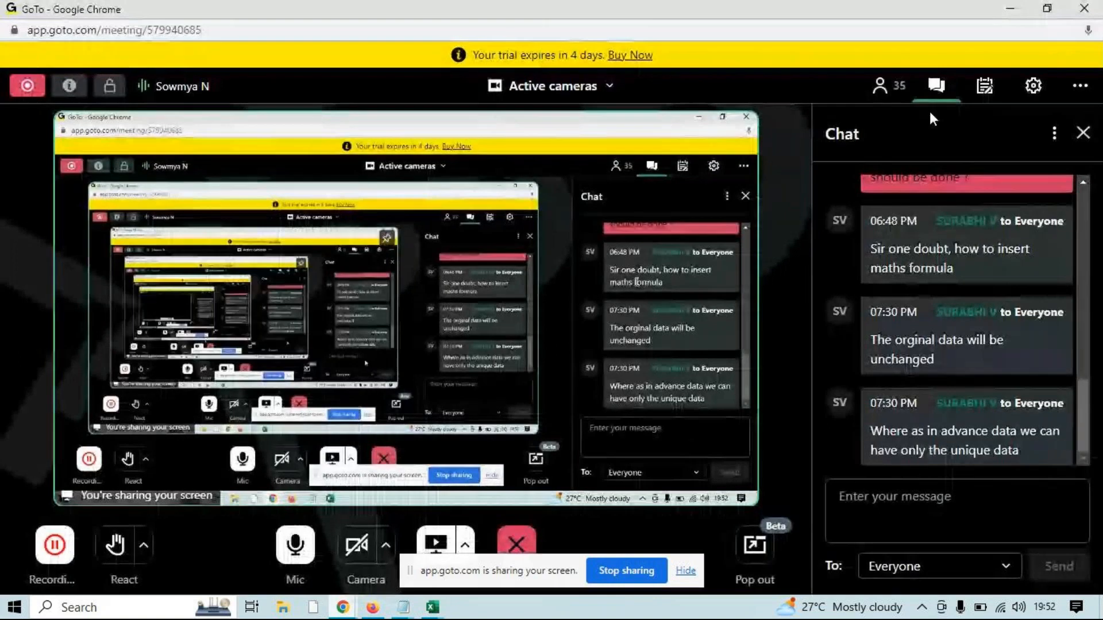
click(880, 87)
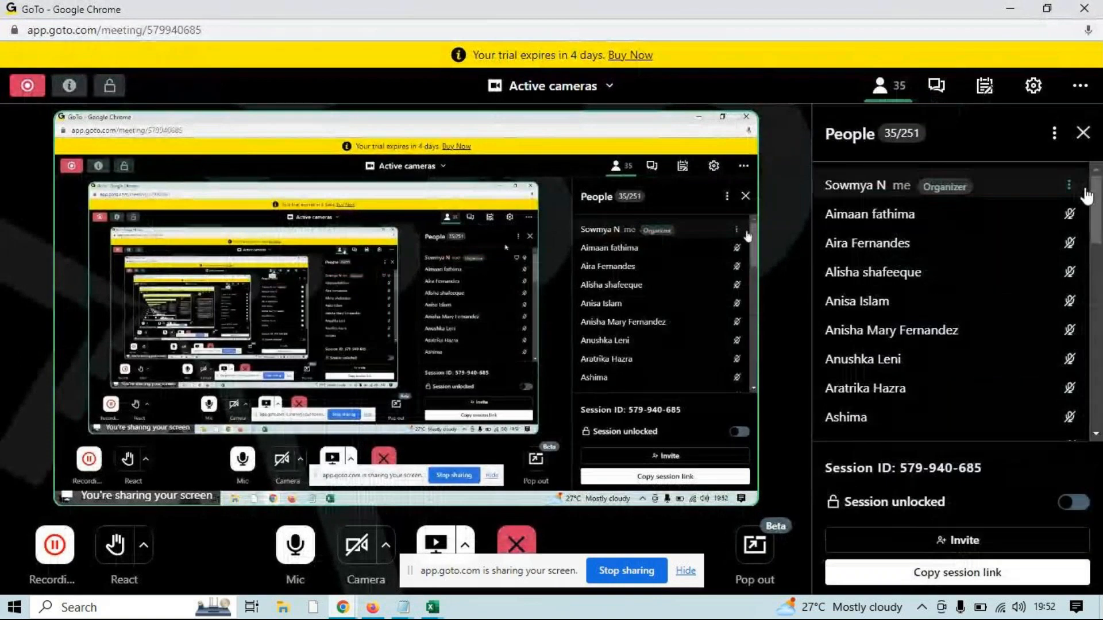
mouse_move(738, 141)
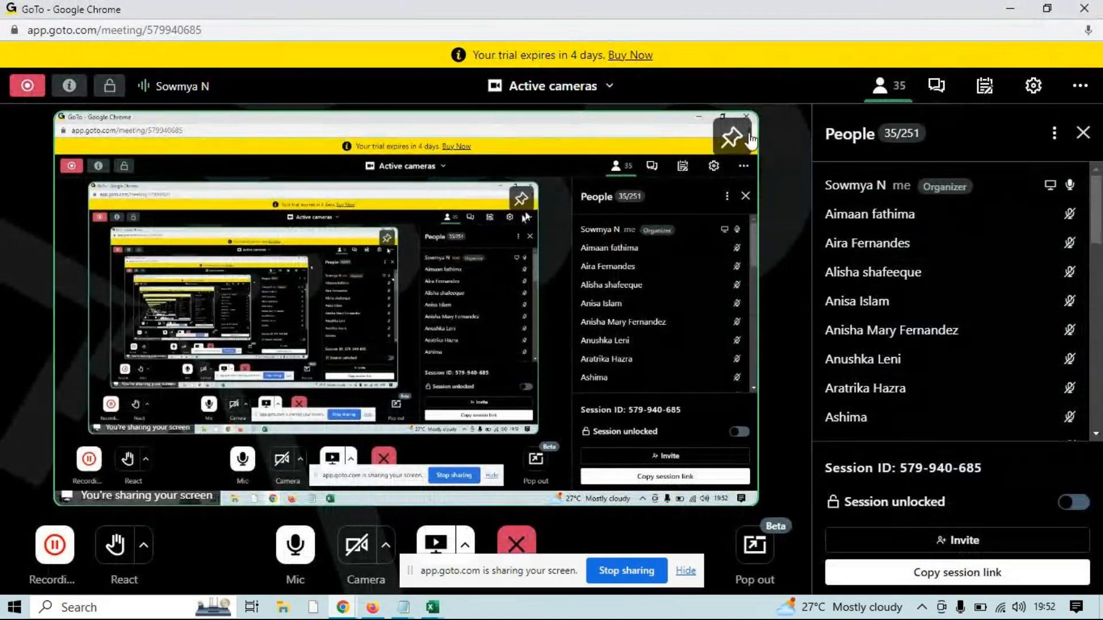